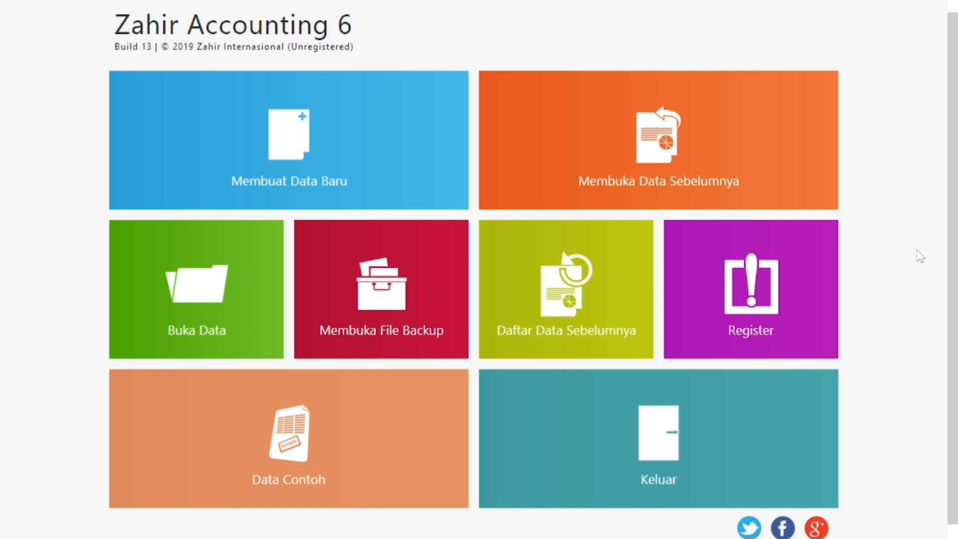
Choose Membuat Data Baru to start a new company data file.
click(249, 155)
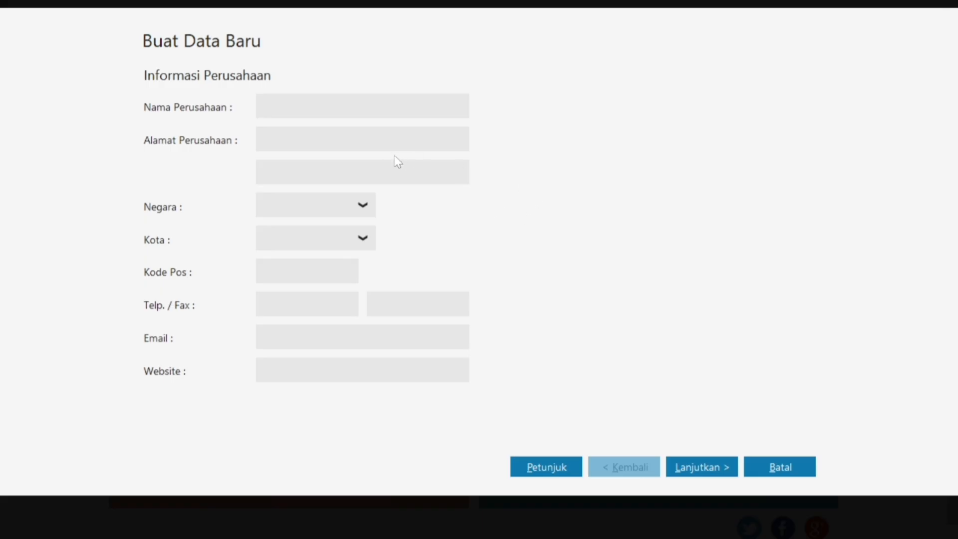
Look up the company name PT. Sumber Rejeki in the case-study PDF.
key(super)
click(591, 521)
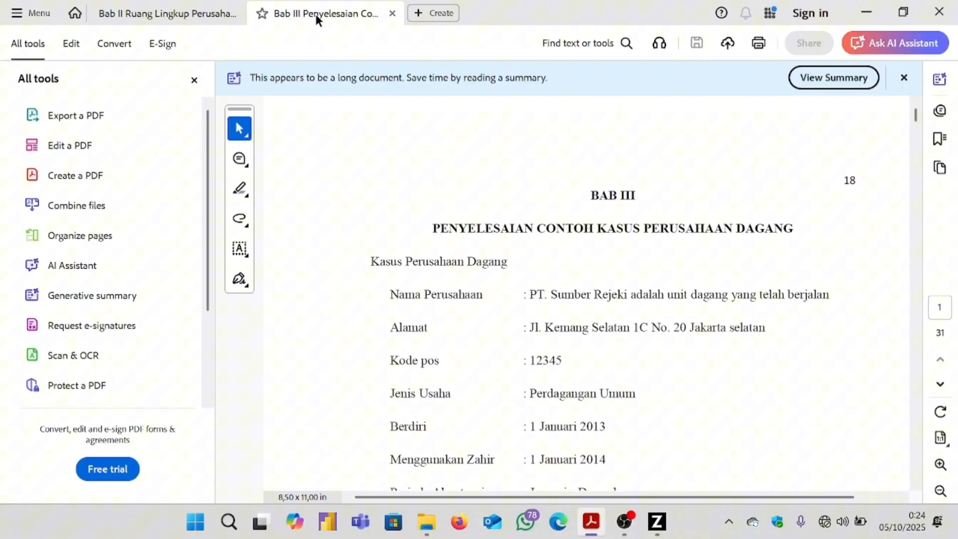
drag(529, 298, 596, 296)
click(619, 295)
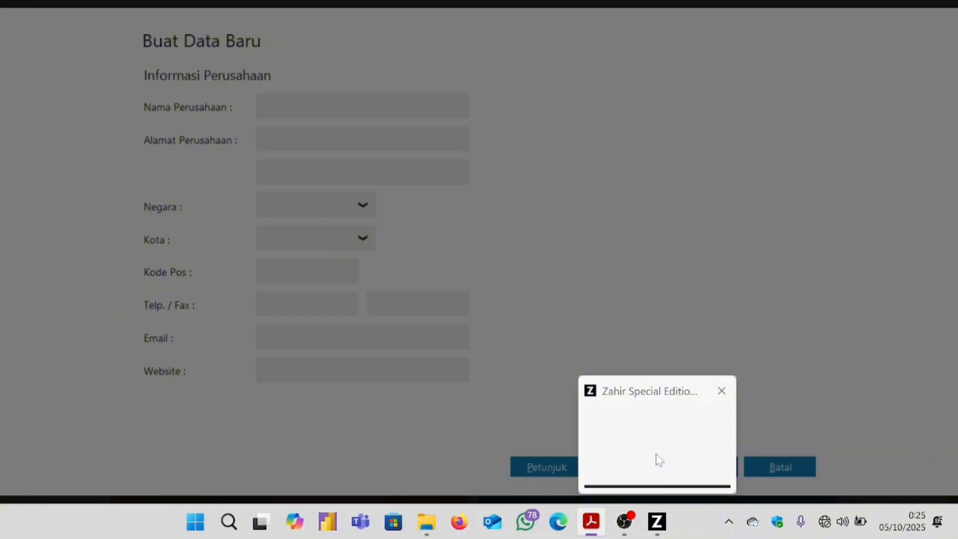
click(654, 455)
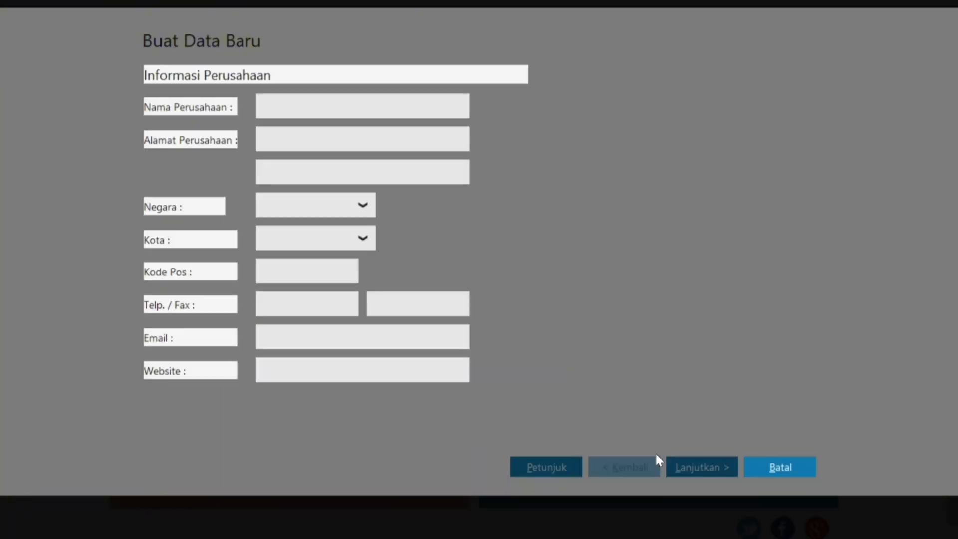
Enter PT. SUMBER REJEKI plus the trial suffix as Nama Perusahaan.
key(Caps_Lock)
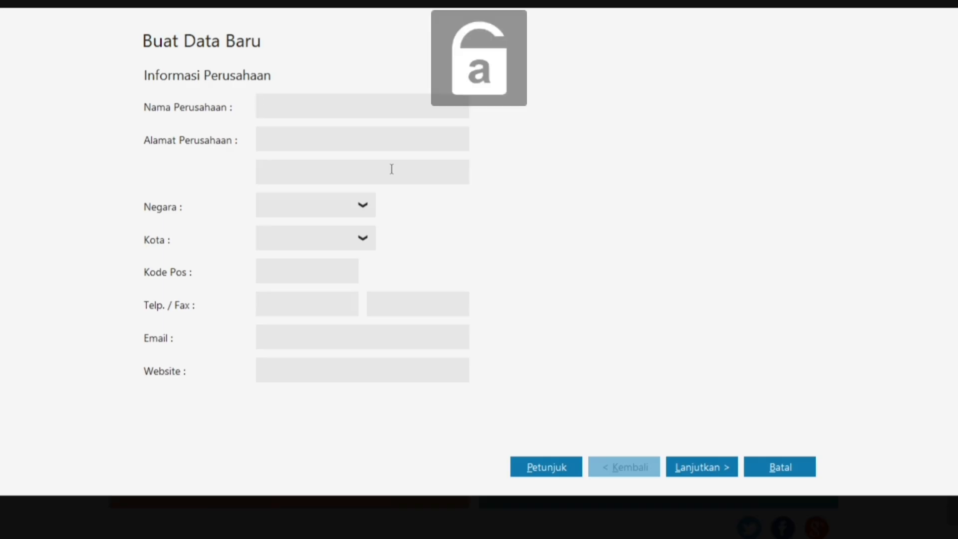
text(PT)
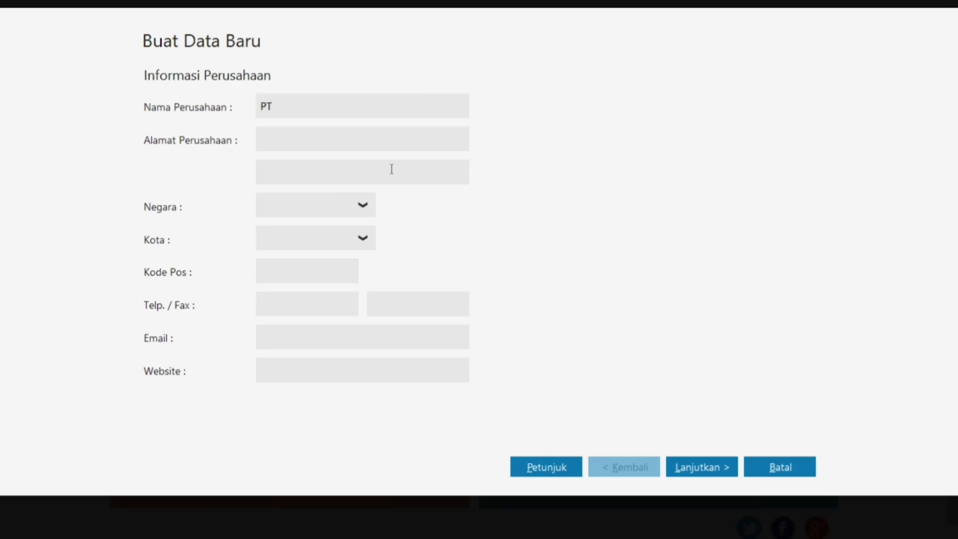
text(. SUMBER REJEKI)
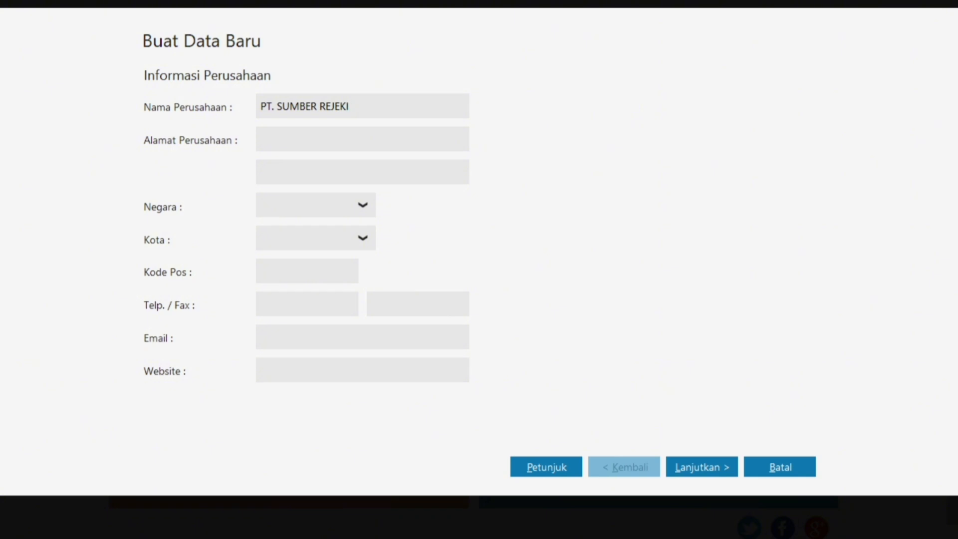
text(_SHINDI(try3))
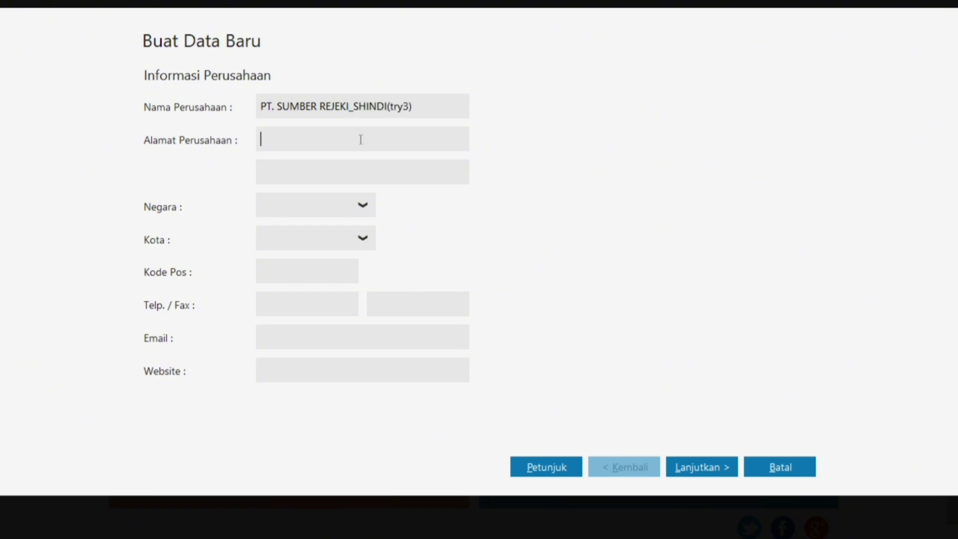
key(super)
mouse_move(624, 521)
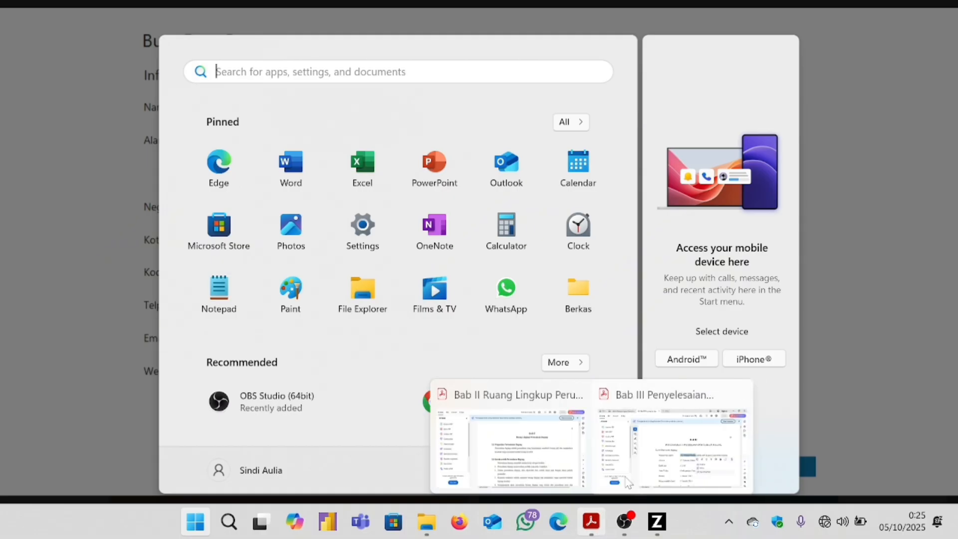
click(648, 455)
click(570, 354)
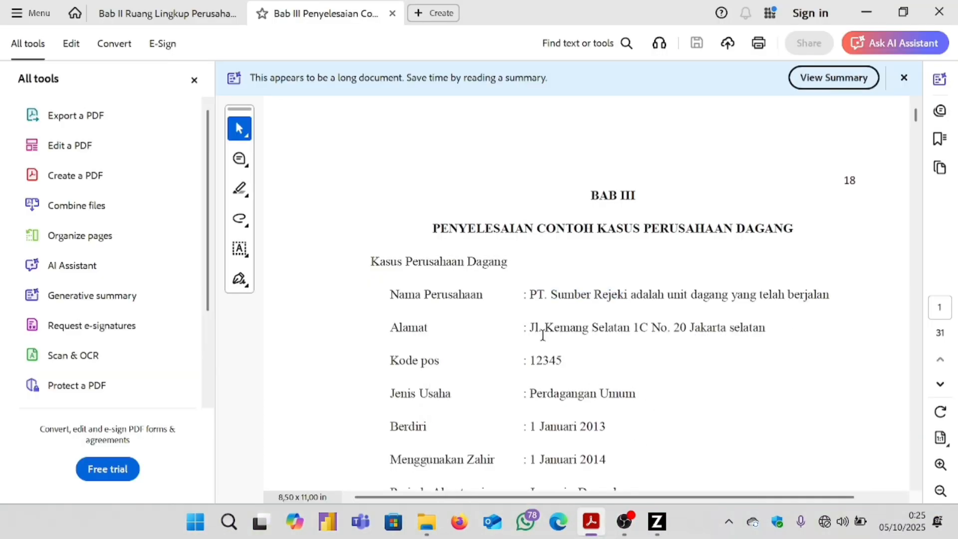
drag(530, 326, 767, 335)
key(ctrl+c)
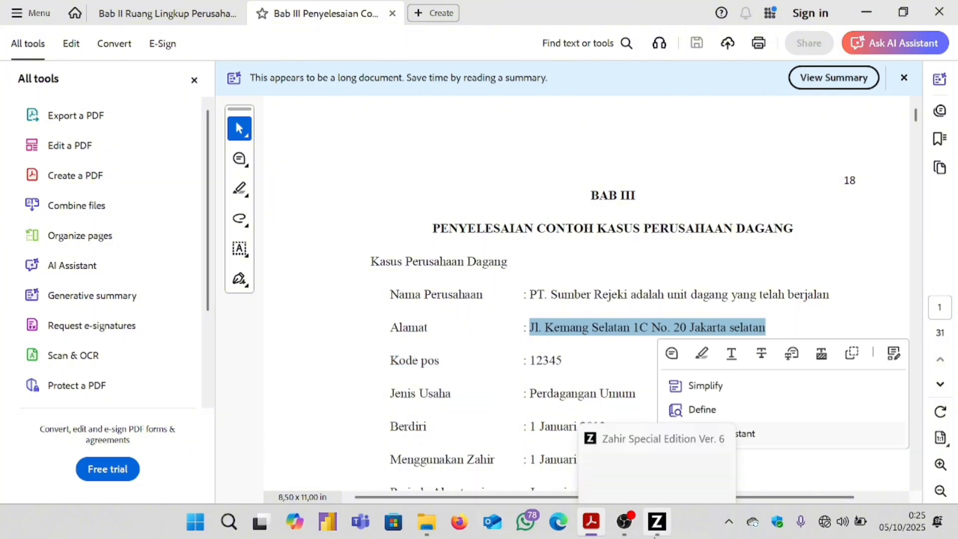
click(657, 522)
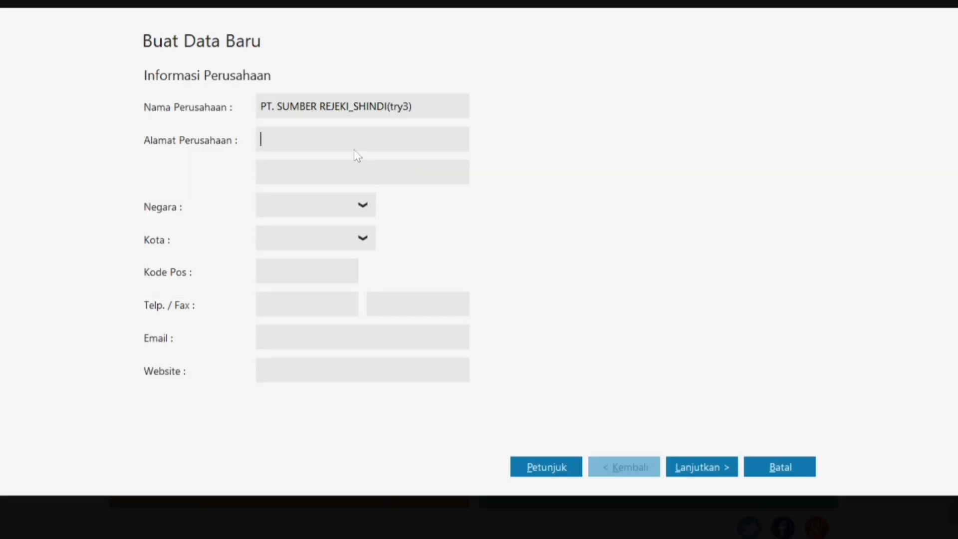
Paste the company address and set the country to Indonesia and the city to Jakarta.
key(ctrl+v)
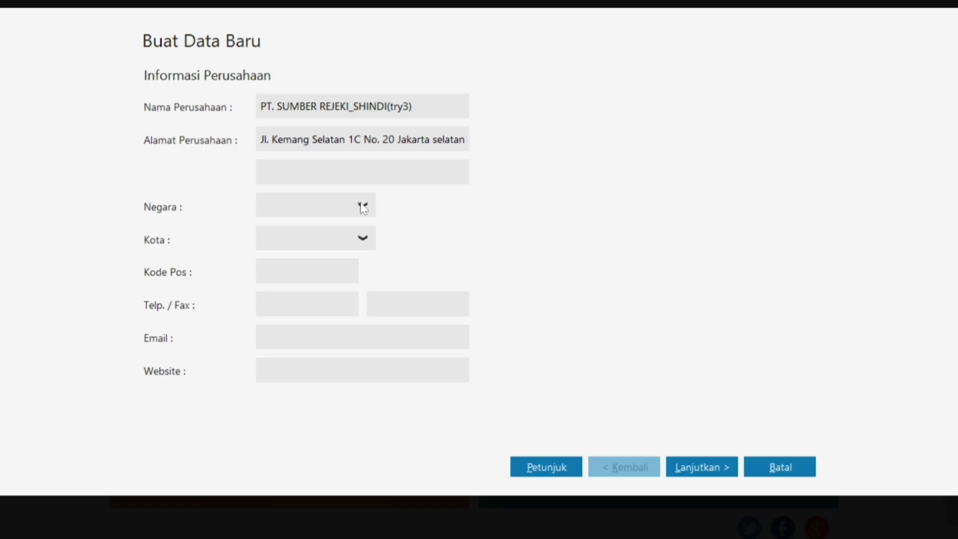
click(361, 206)
click(322, 256)
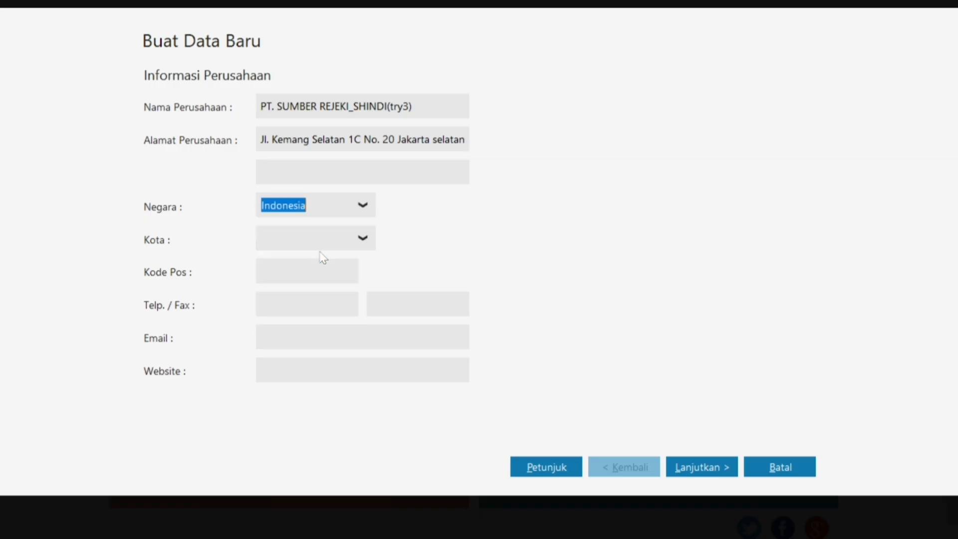
click(350, 239)
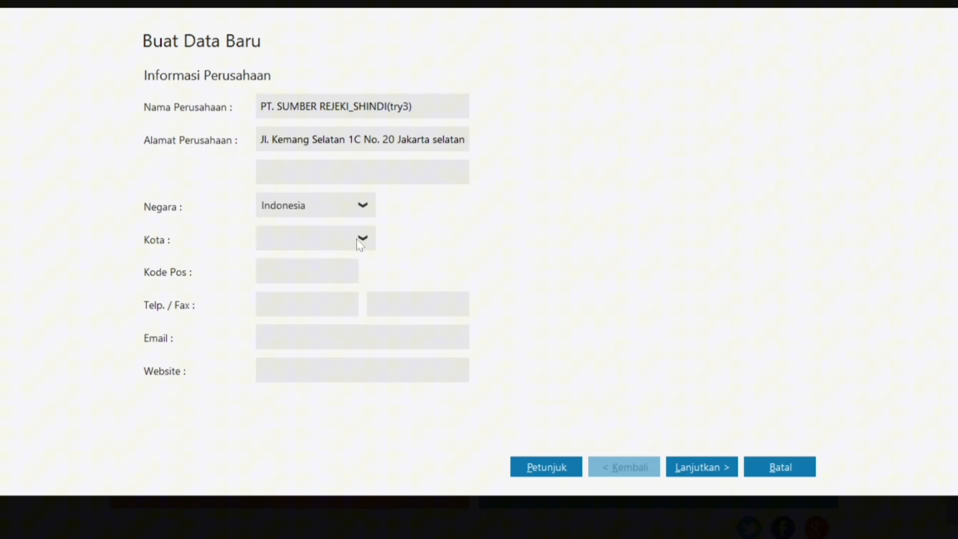
click(362, 239)
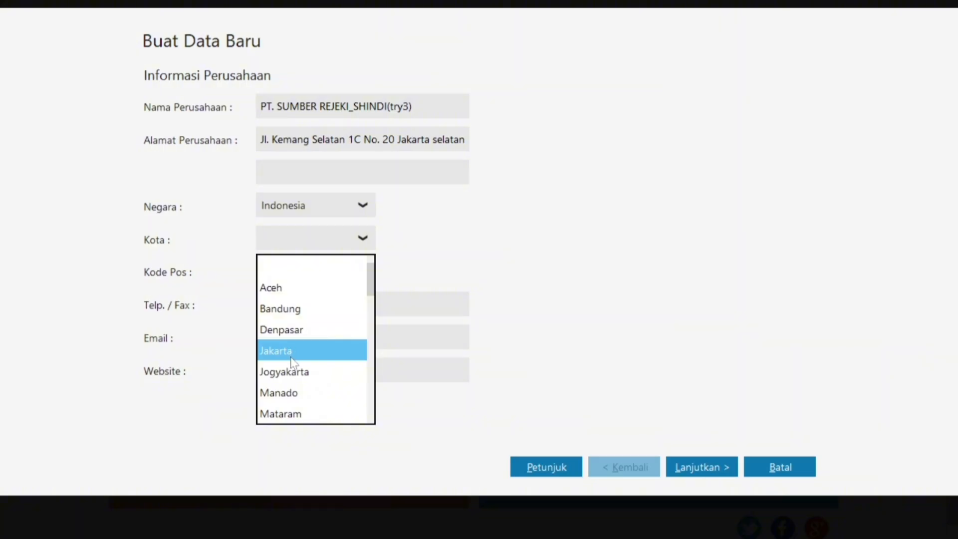
click(288, 355)
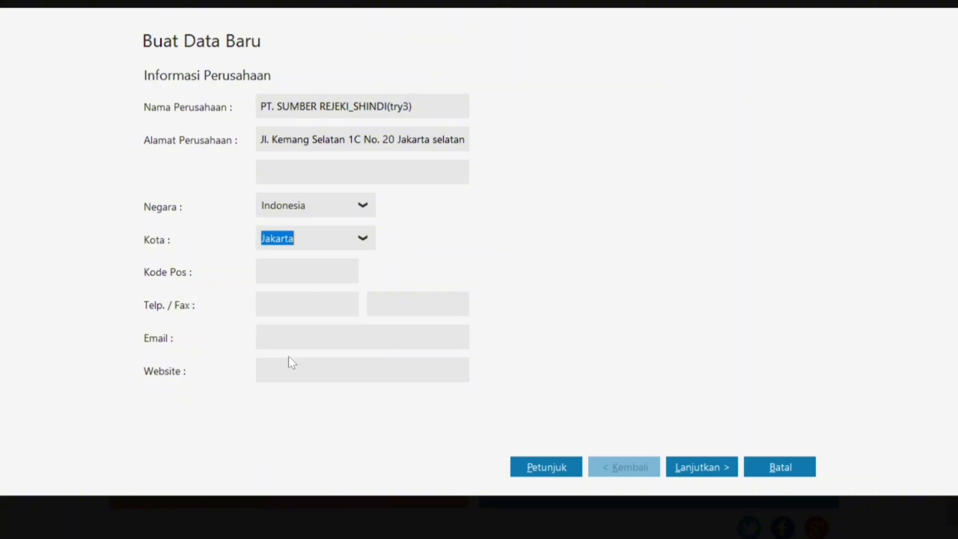
Check the postcode in the case-study PDF and enter 12345 as Kode Pos.
key(super)
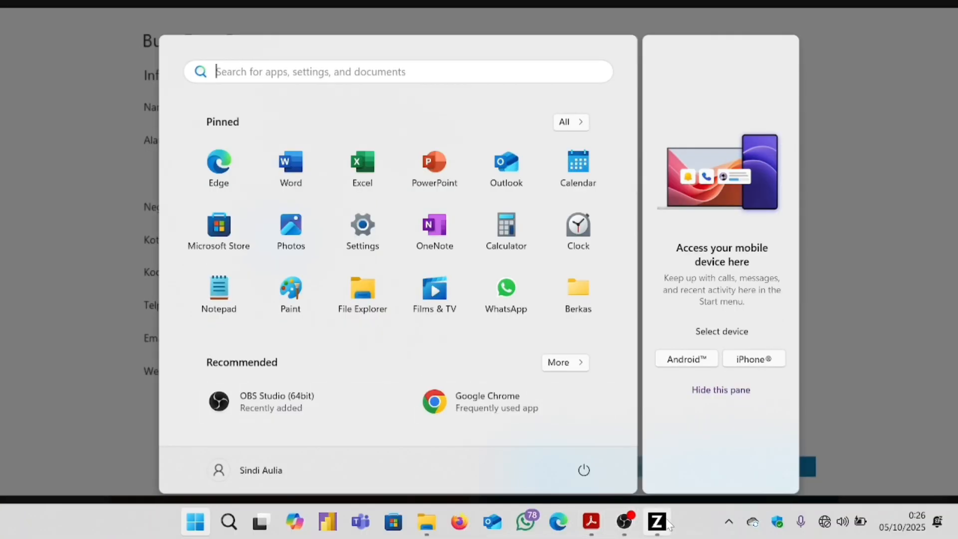
mouse_move(670, 521)
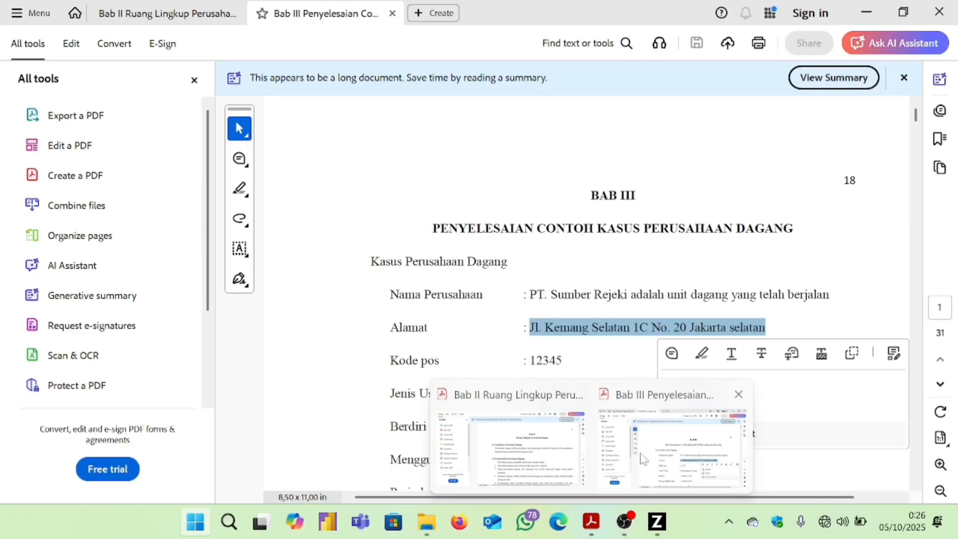
click(643, 454)
click(562, 358)
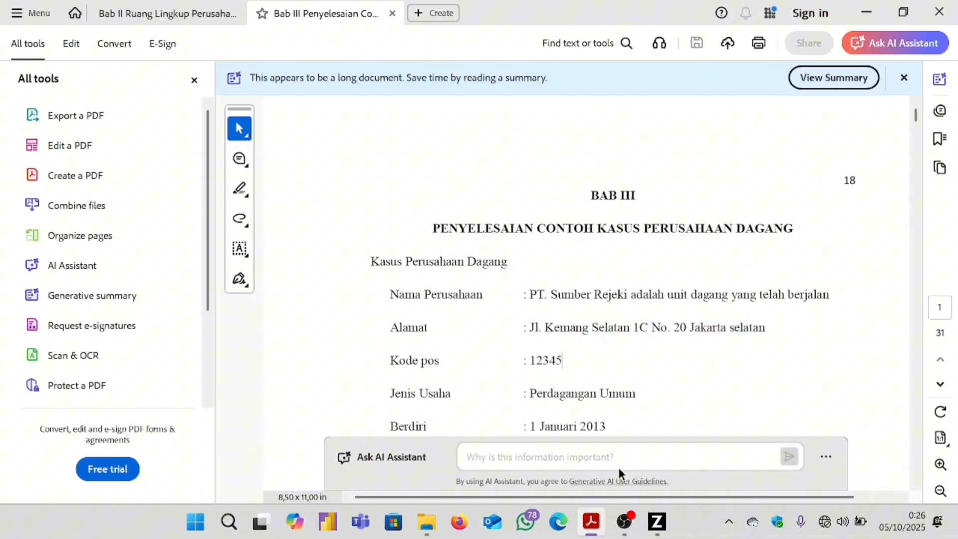
click(657, 521)
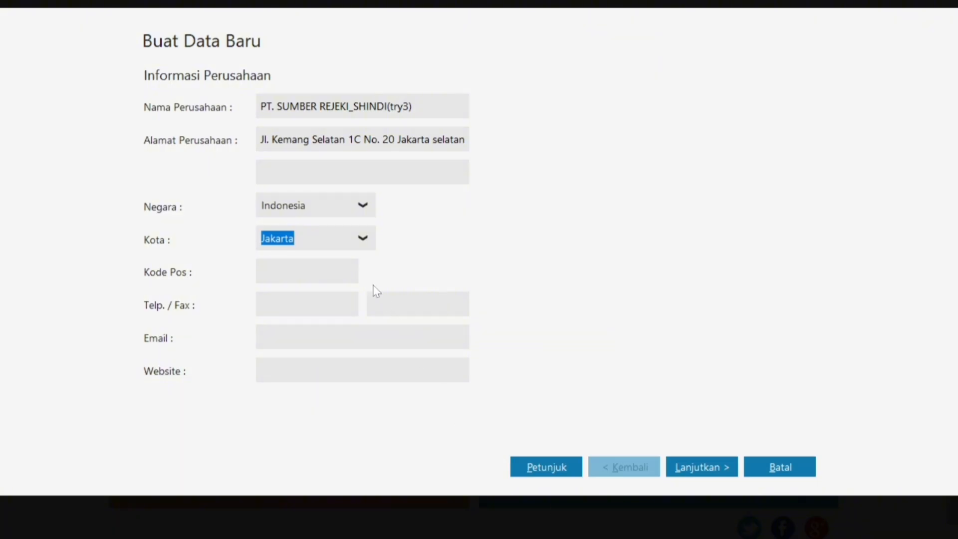
click(339, 275)
text(123445)
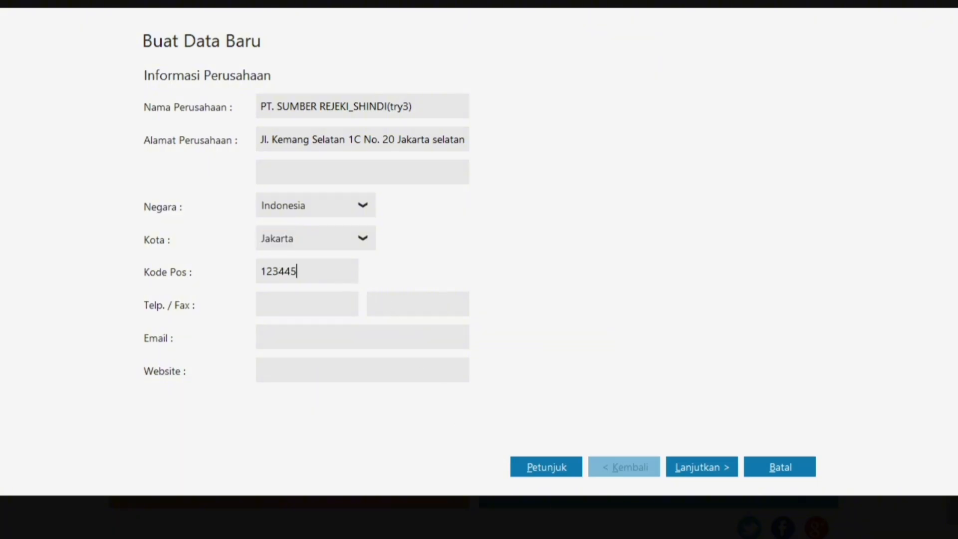
key(BackSpace)
key(BackSpace)
text(5)
Set the accounting period's starting month to January 2025.
click(721, 468)
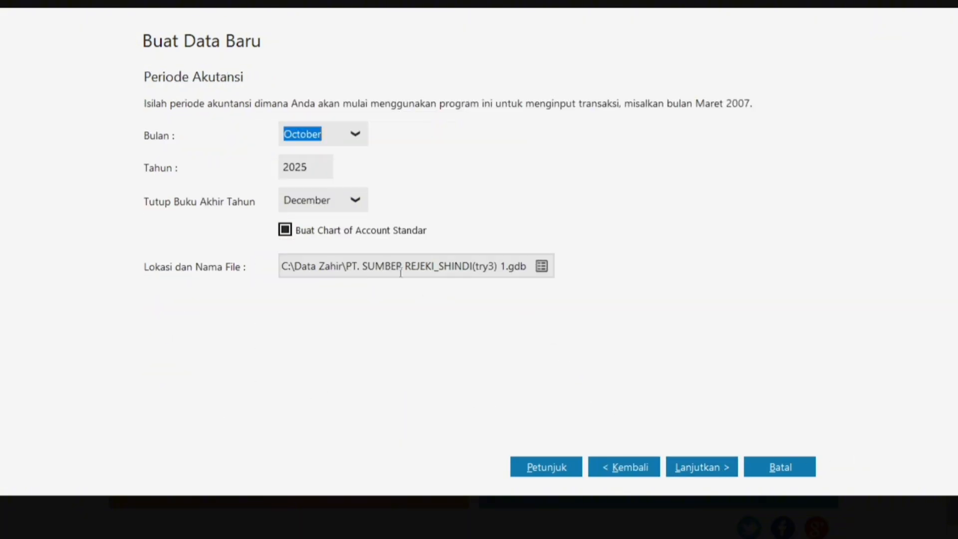
click(363, 134)
scroll(360, 238, up, 2)
click(363, 242)
click(354, 133)
click(360, 213)
click(356, 140)
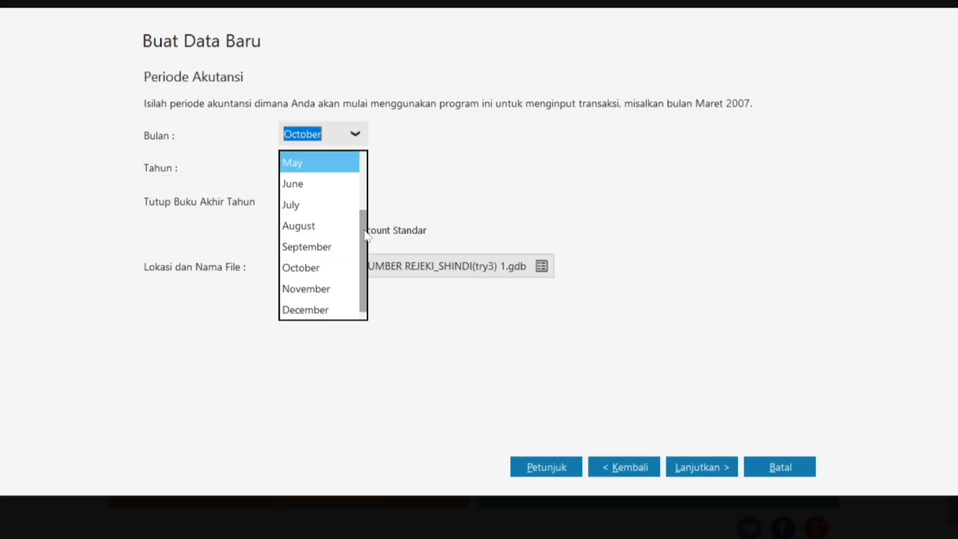
drag(364, 224, 366, 165)
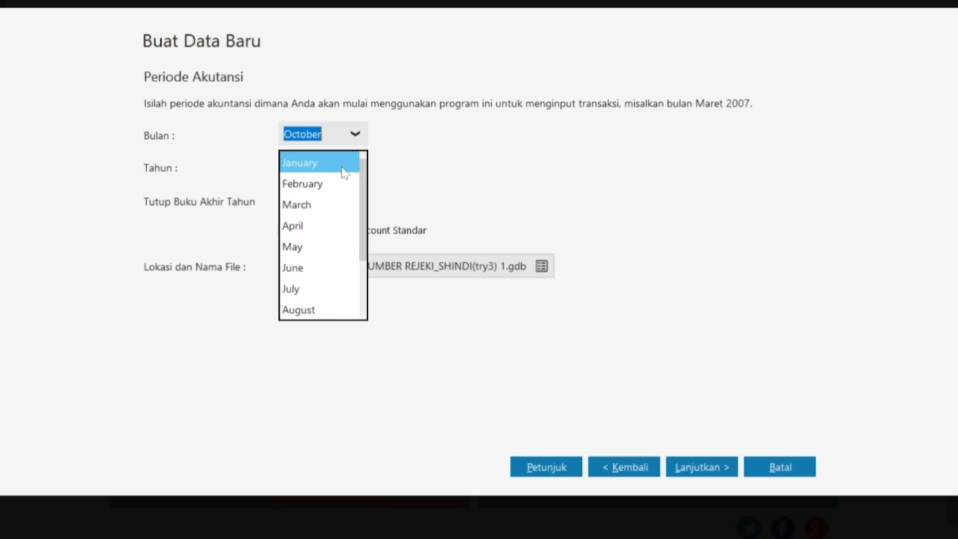
click(341, 165)
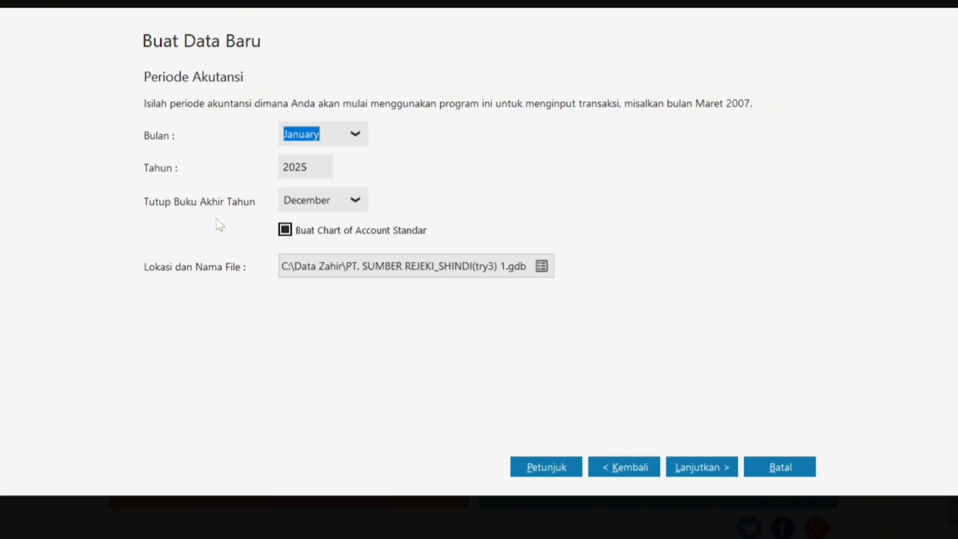
Pass the confirmation pages and process the new company data file.
click(703, 469)
click(699, 464)
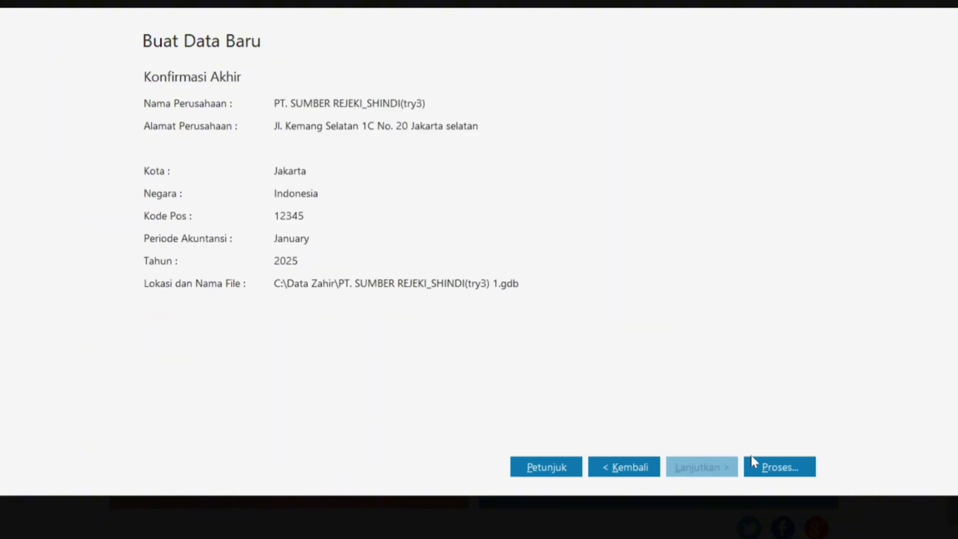
click(752, 462)
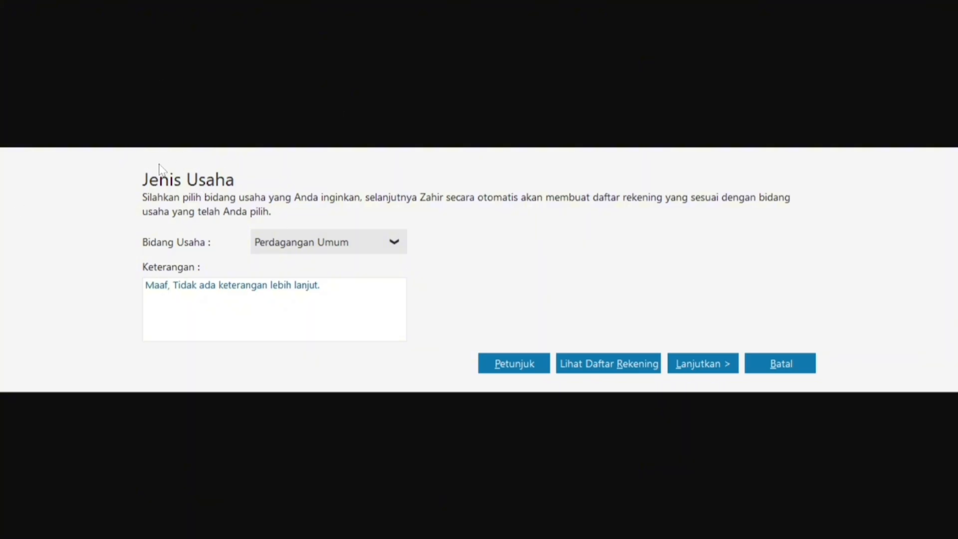
Verify the case study's Jenis Usaha and continue with Perdagangan Umum.
key(super)
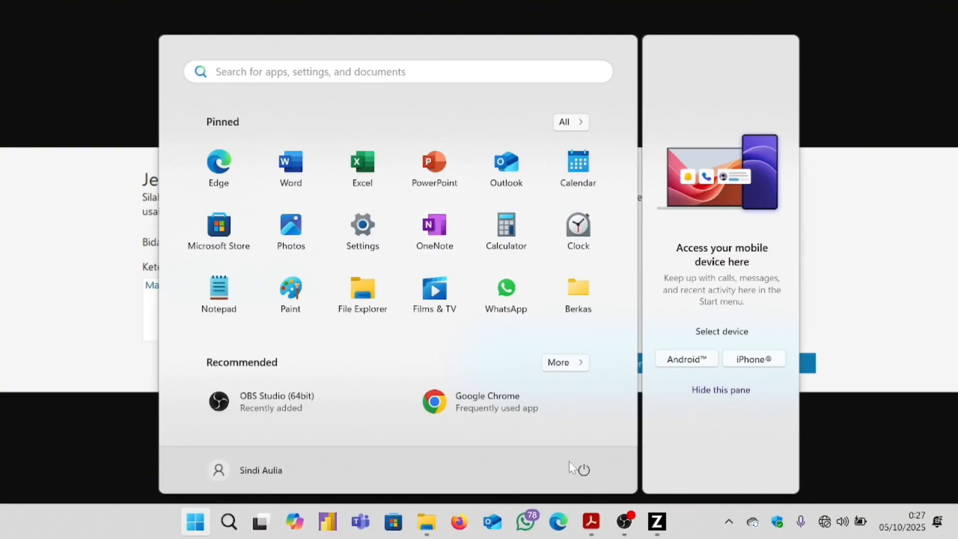
mouse_move(588, 518)
click(637, 465)
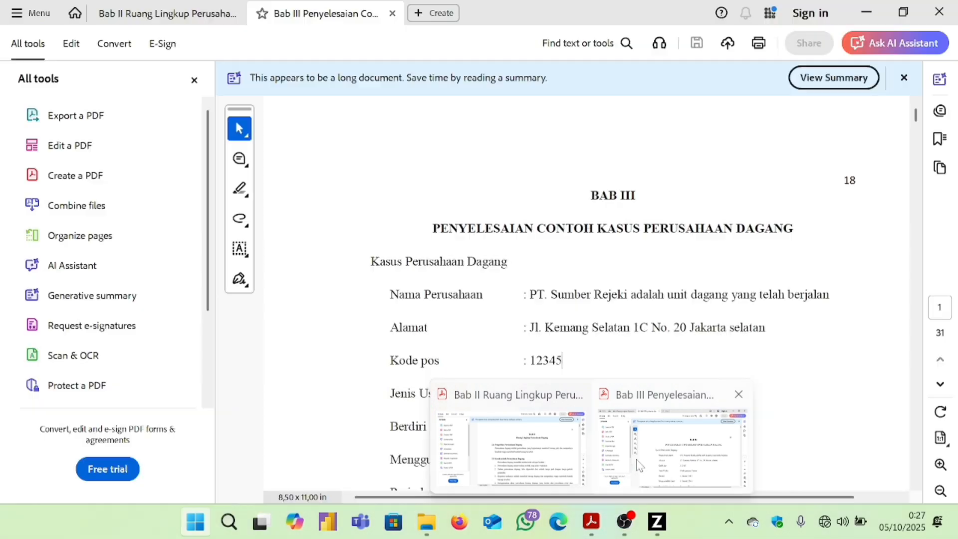
scroll(588, 391, down, 2)
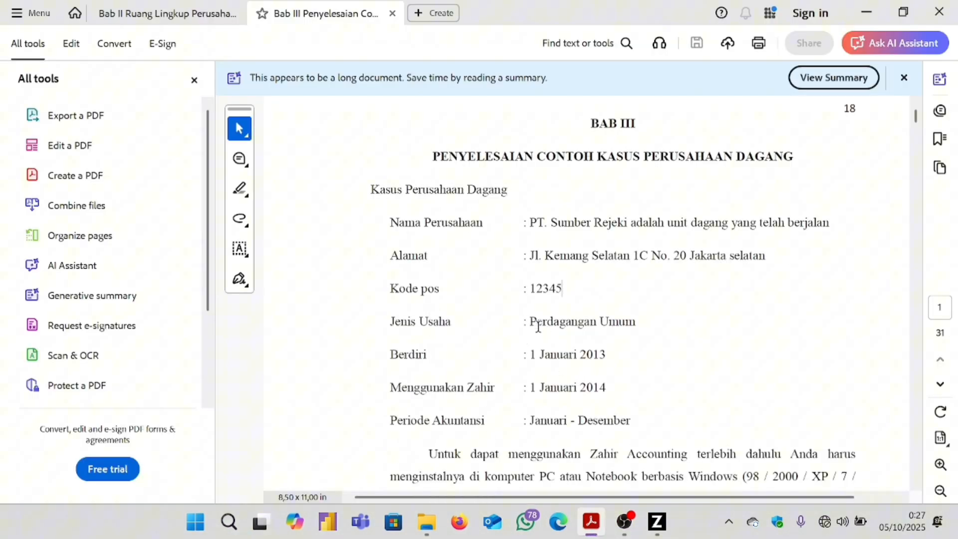
double_click(557, 323)
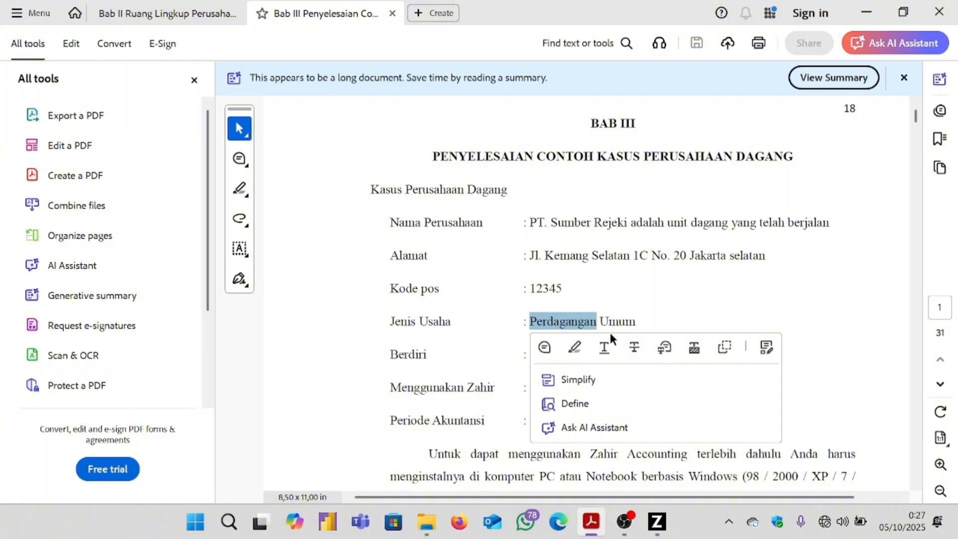
triple_click(630, 322)
click(660, 326)
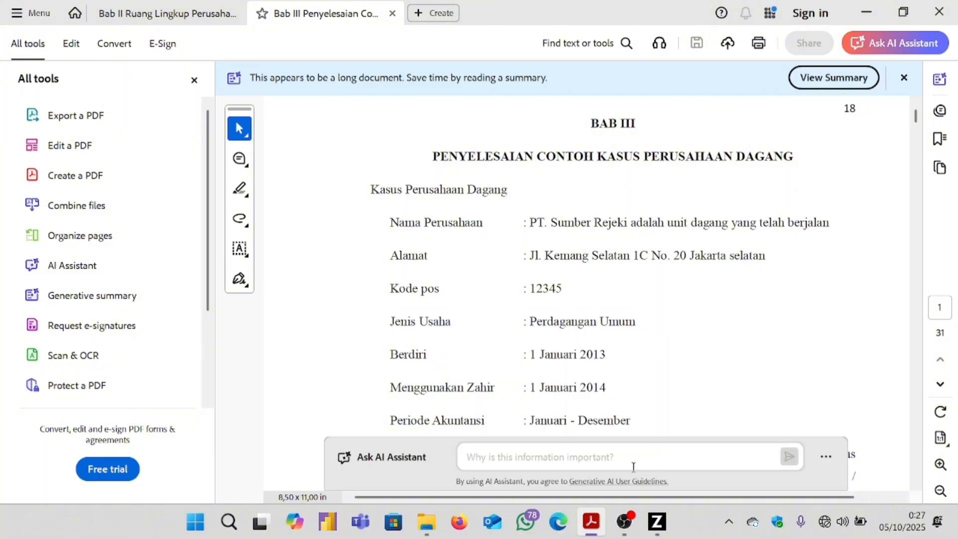
click(657, 521)
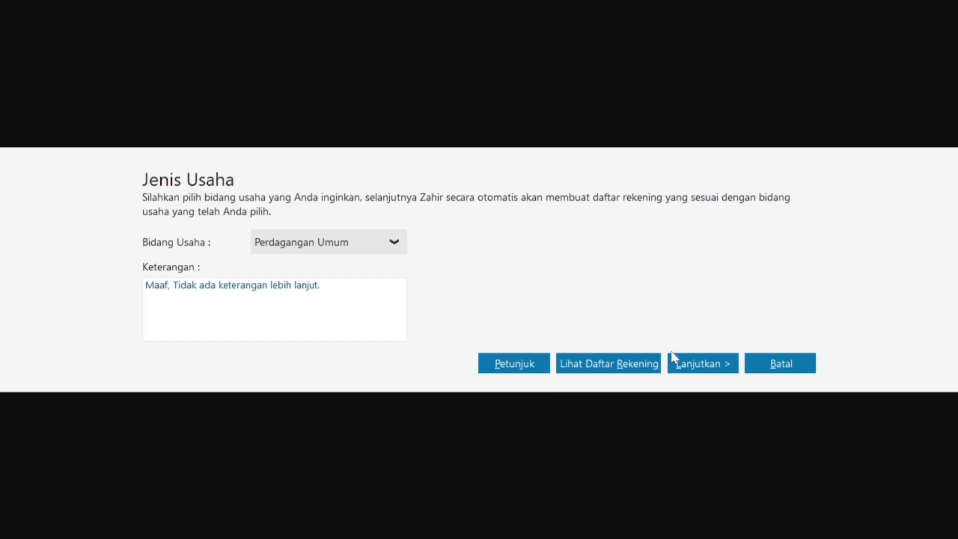
click(689, 367)
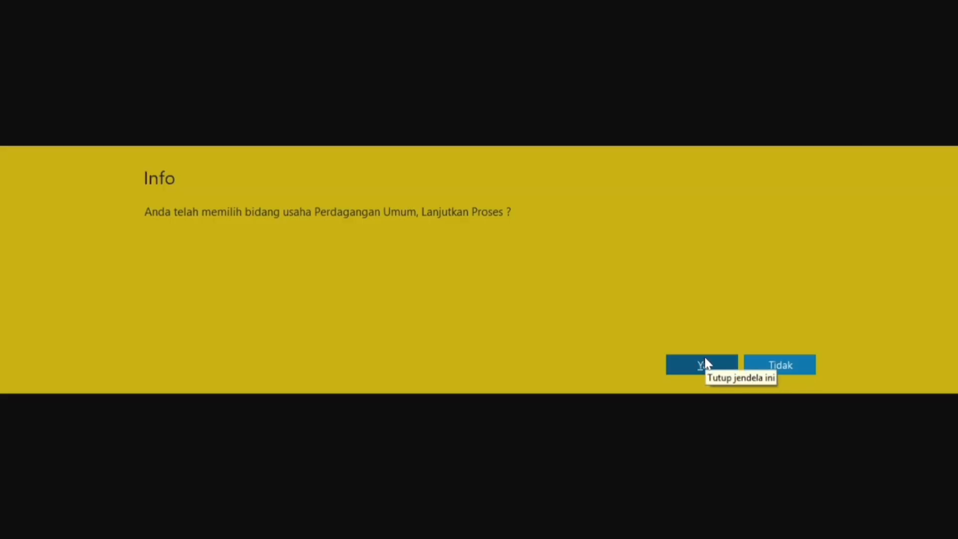
Confirm the Perdagangan Umum business type and dismiss the password tip.
click(705, 363)
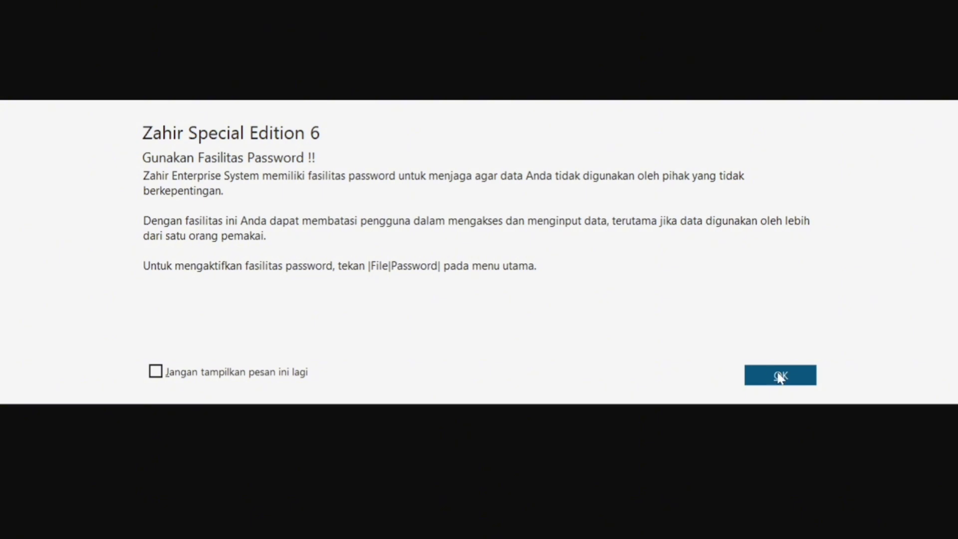
click(813, 380)
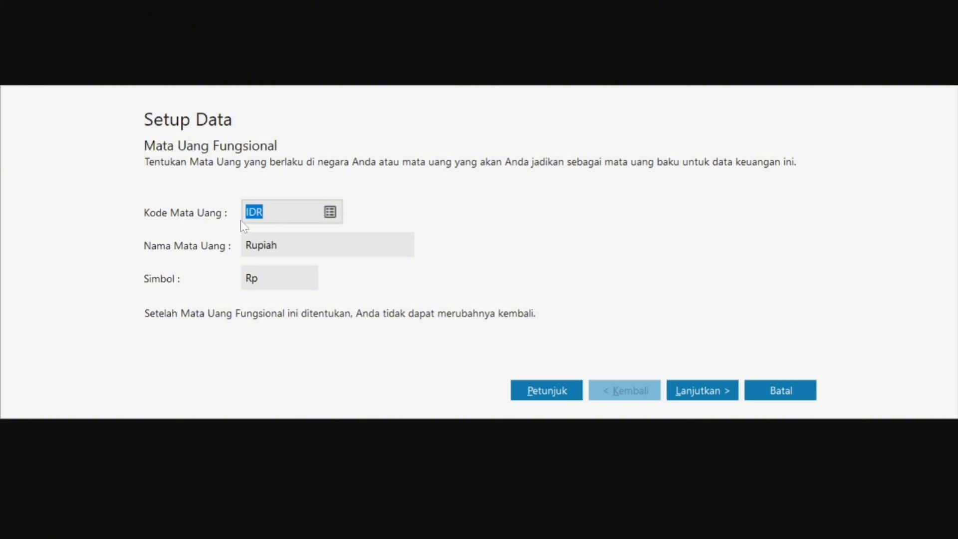
Keep IDR Rupiah as functional currency and set the USD rate to 16.500,0.
click(722, 393)
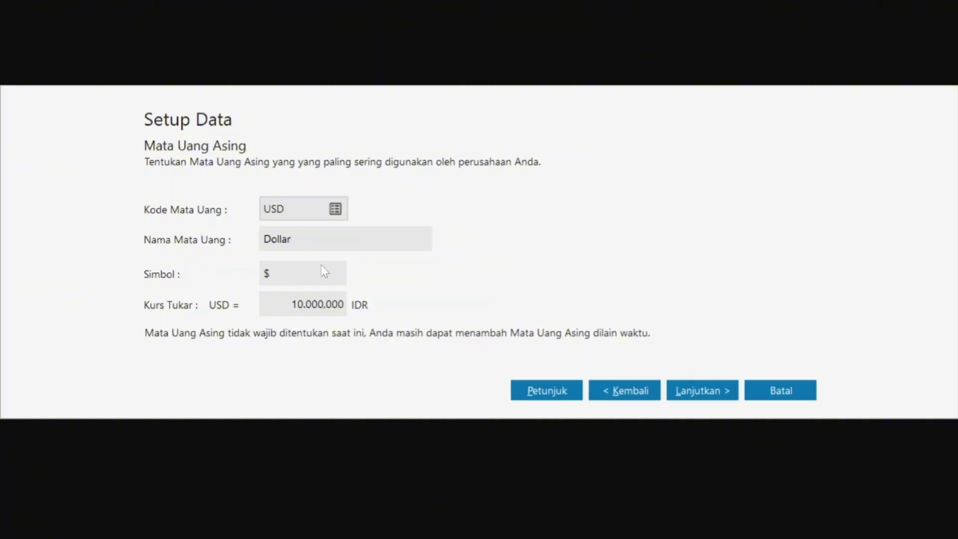
click(296, 306)
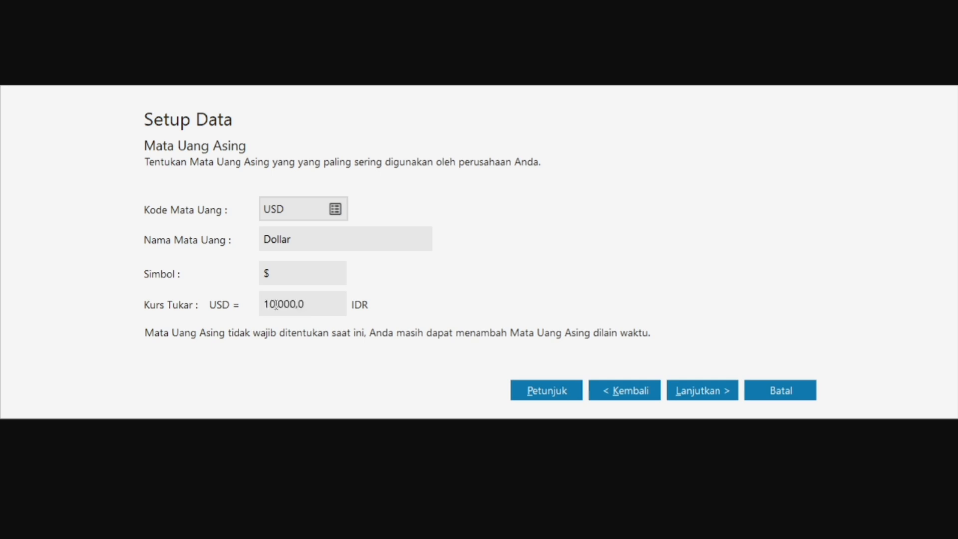
key(BackSpace)
text(6)
key(BackSpace)
text(5)
click(697, 394)
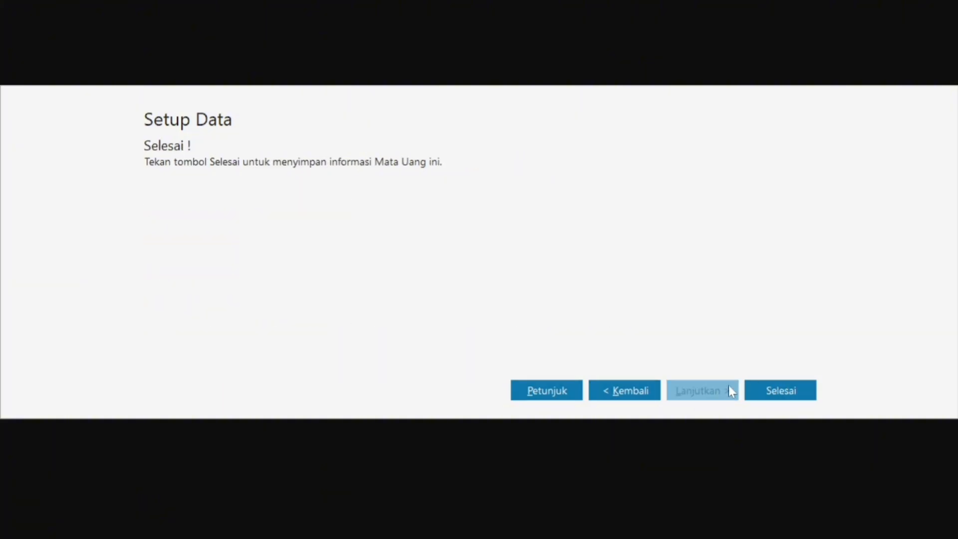
Finish the currency setup to reach the Dashboard, then show the Bab III PDF.
click(758, 393)
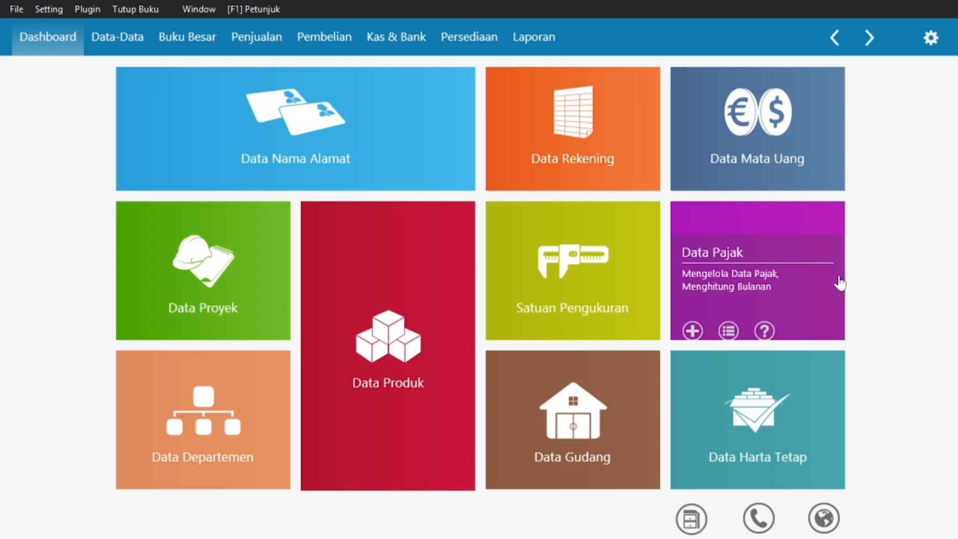
key(super)
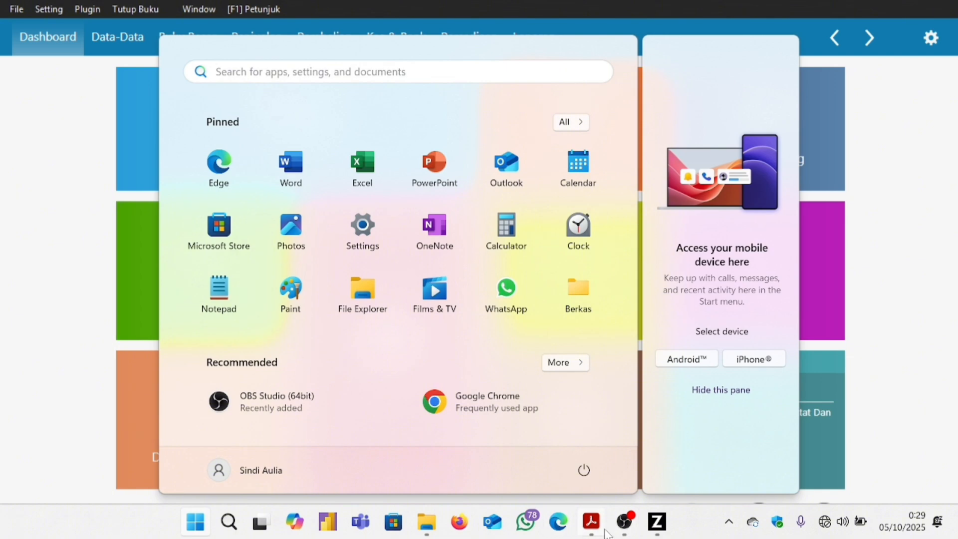
mouse_move(598, 529)
click(709, 456)
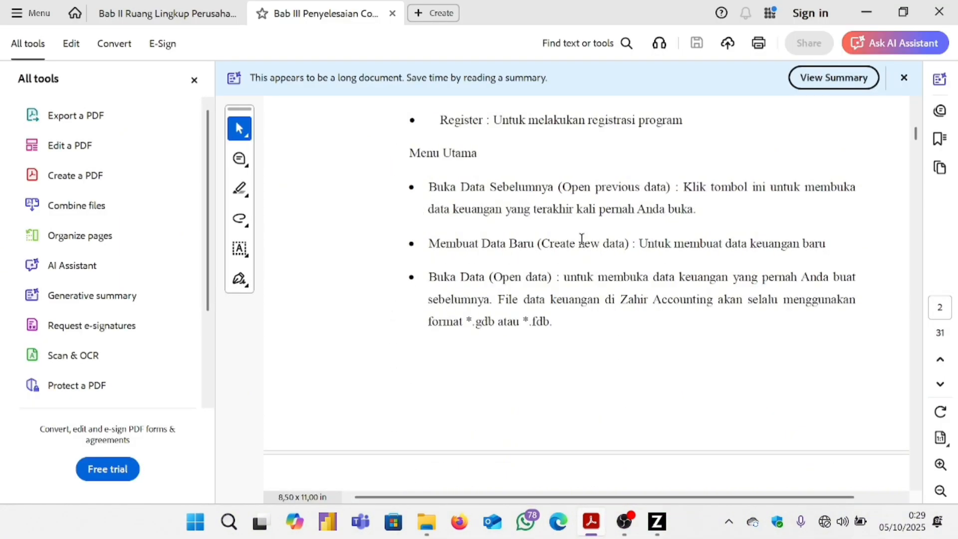
Scroll the case study to page 7's NERACA and highlight Piutang usaha and the next account name.
scroll(581, 239, down, 20)
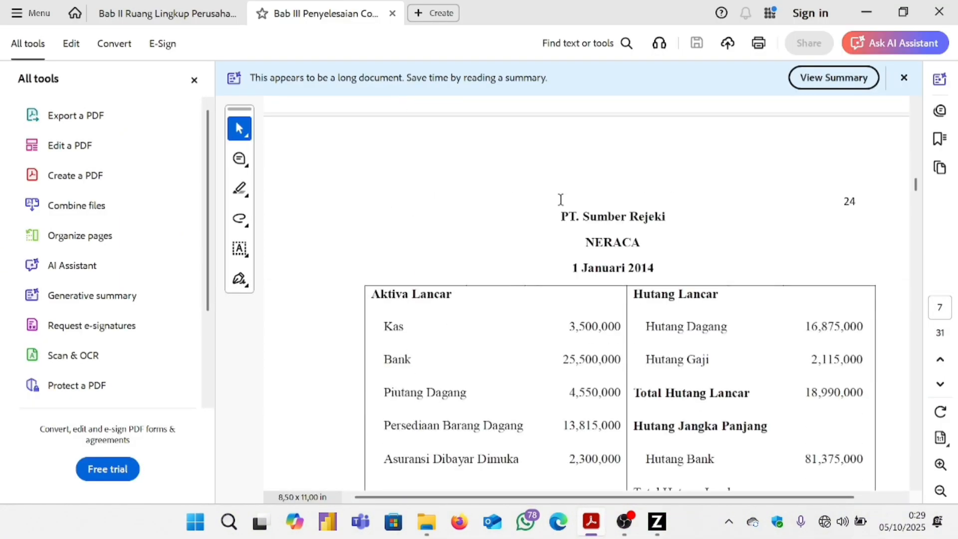
scroll(559, 199, down, 3)
scroll(598, 185, up, 2)
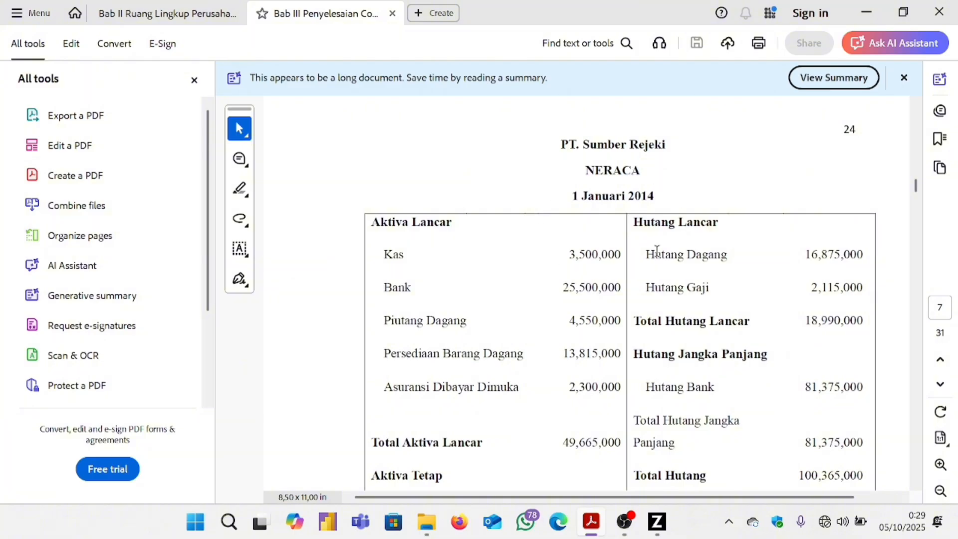
scroll(389, 212, down, 3)
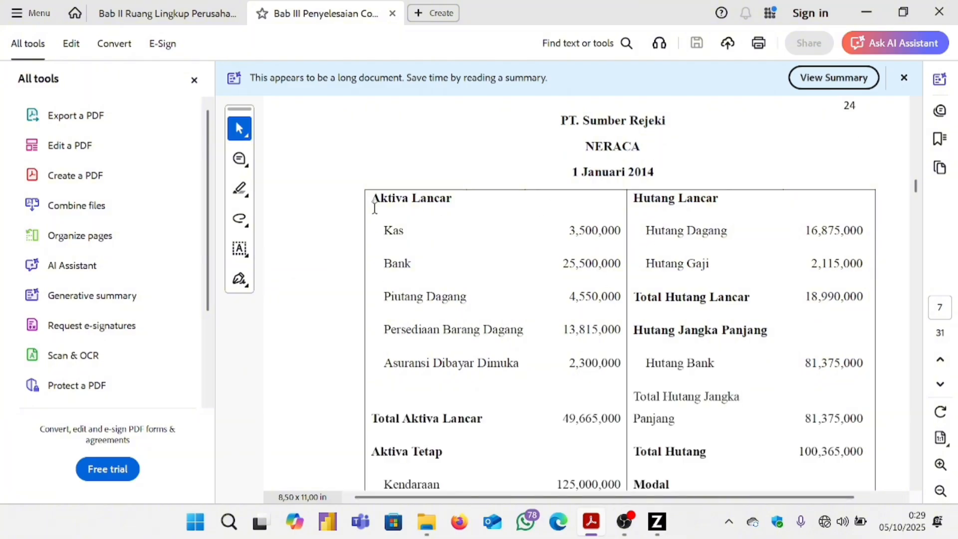
scroll(407, 215, down, 2)
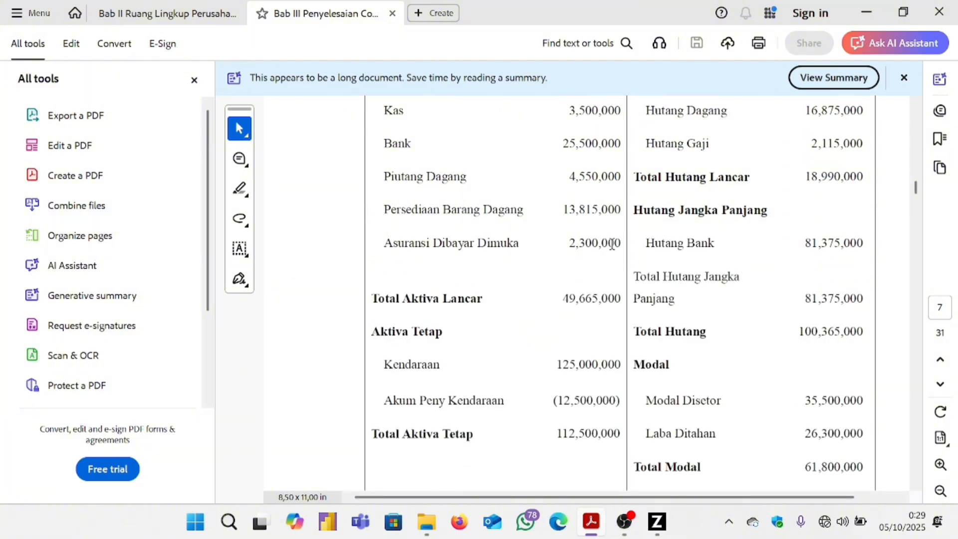
scroll(503, 245, down, 5)
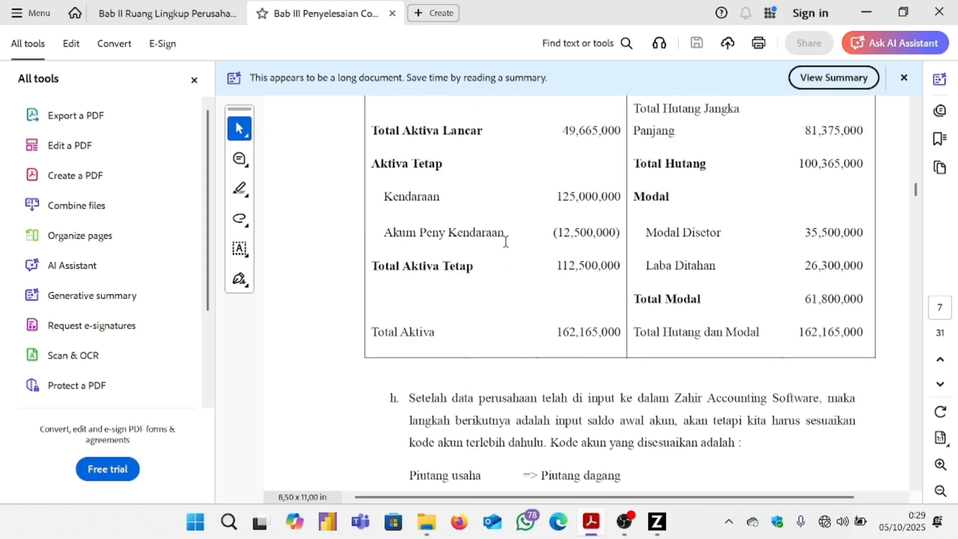
scroll(506, 250, down, 4)
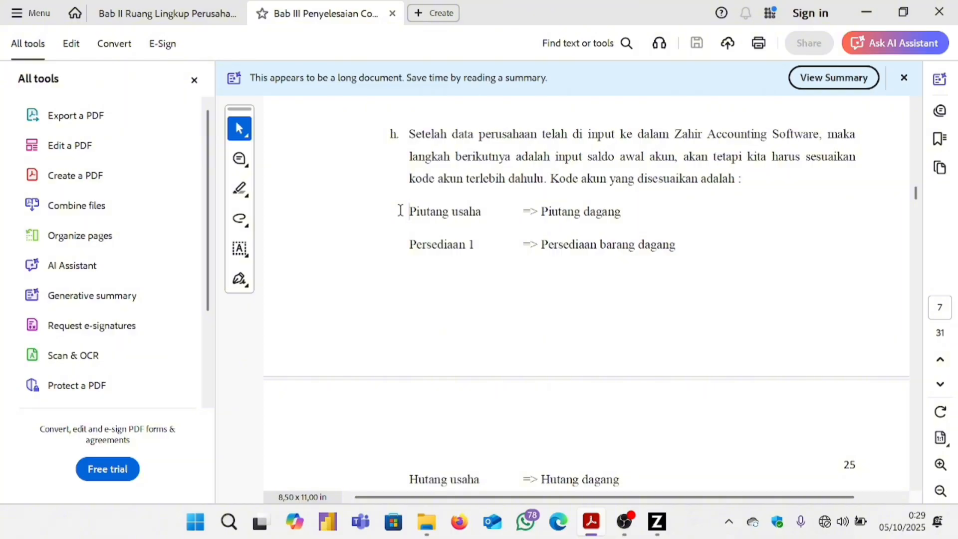
drag(400, 210, 491, 215)
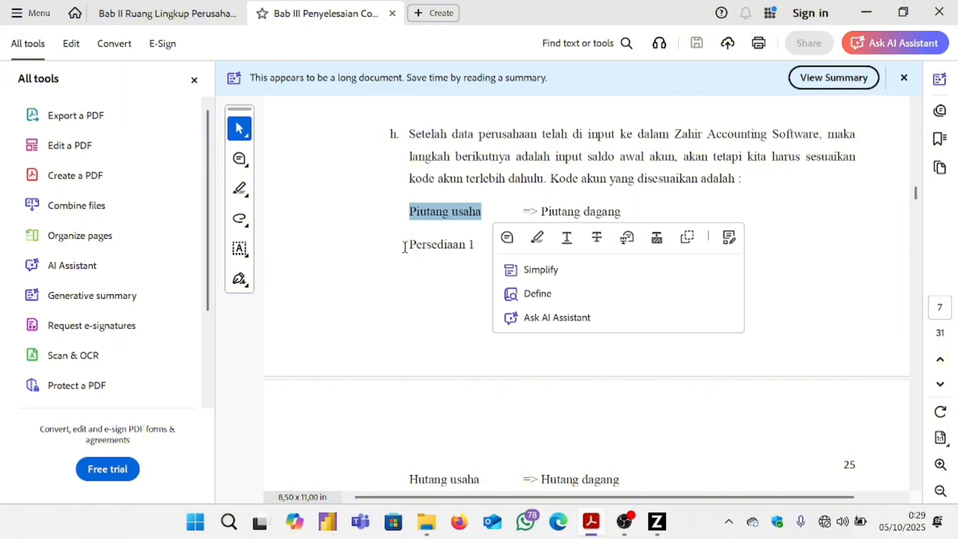
drag(404, 246, 536, 245)
Highlight the remaining names to adjust: Hutang usaha, Penjualan produk 1 and Biaya 1.
scroll(480, 282, down, 4)
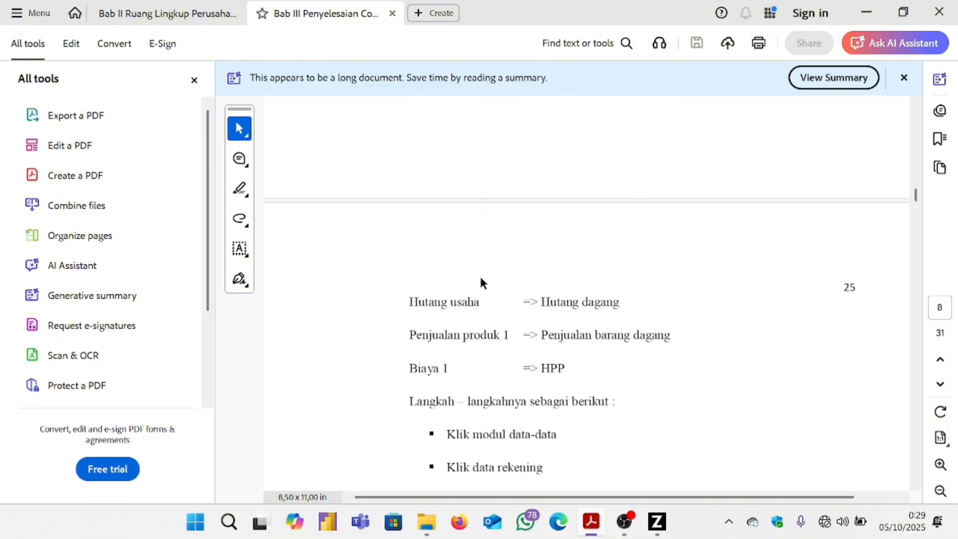
scroll(481, 282, down, 3)
drag(405, 176, 488, 188)
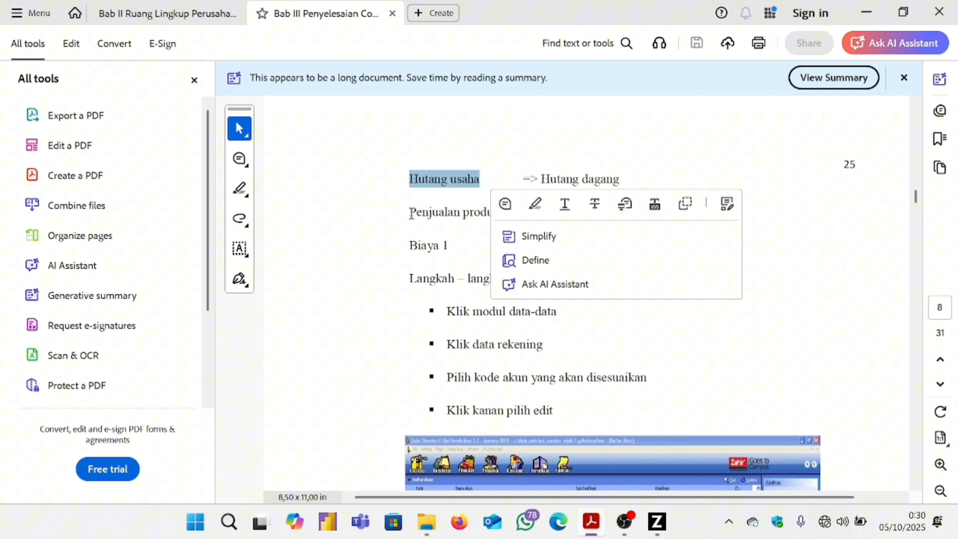
drag(410, 213, 511, 213)
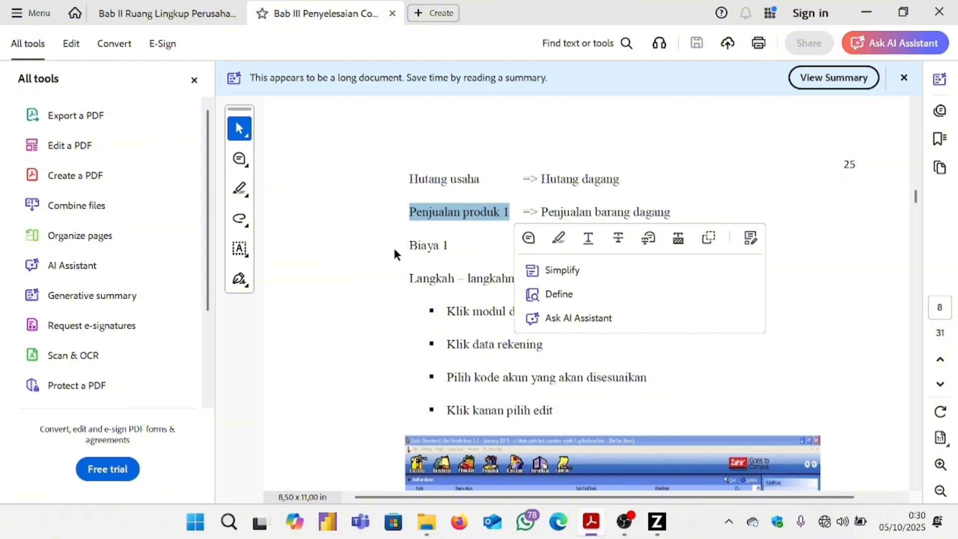
drag(403, 244, 448, 248)
scroll(610, 171, up, 6)
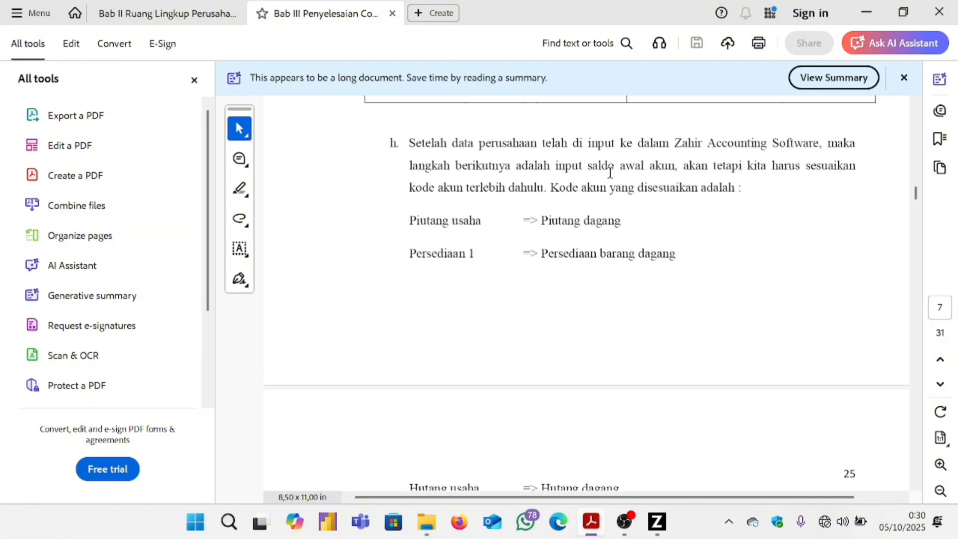
scroll(609, 171, down, 4)
scroll(609, 171, up, 3)
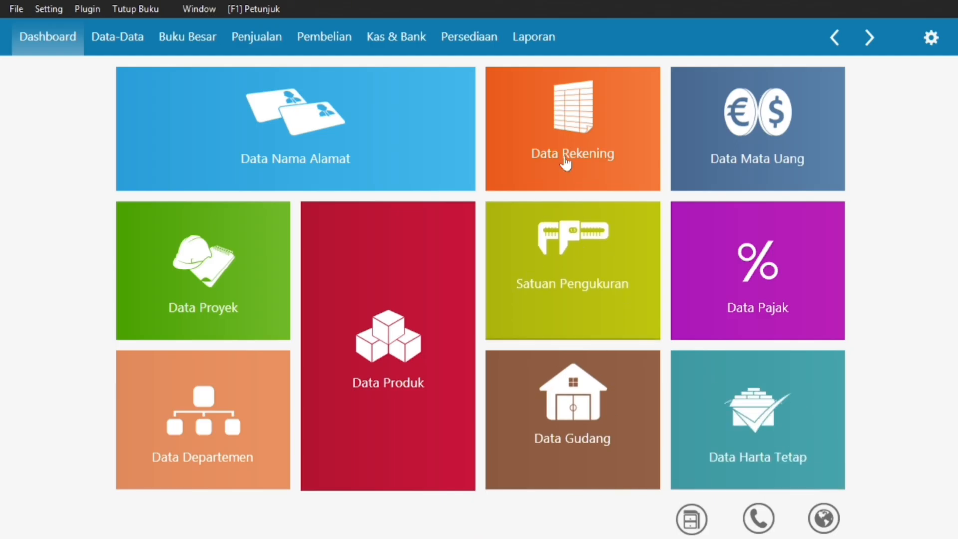
Recheck the Bab III PDF, then scroll Zahir's Daftar Akun down to Piutang Usaha (1300-00-010).
click(564, 110)
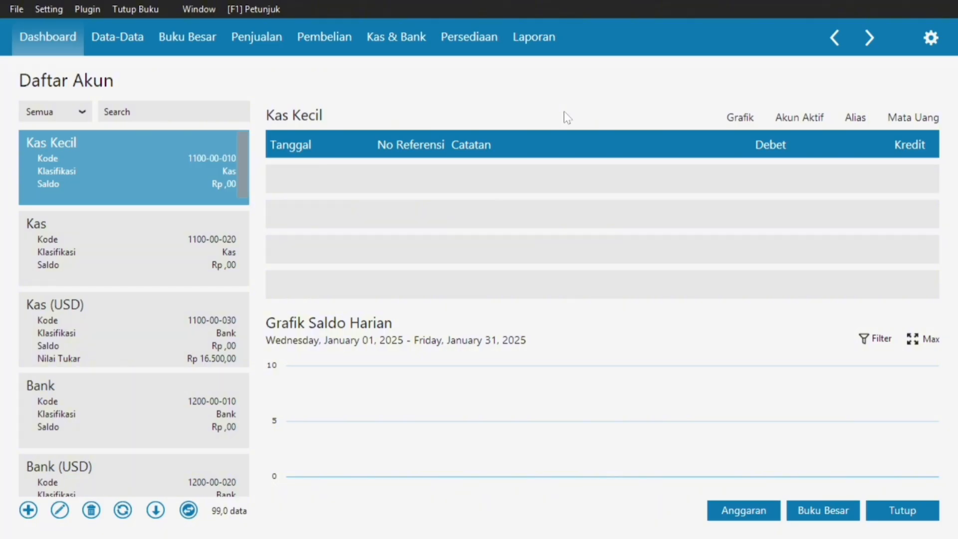
key(super)
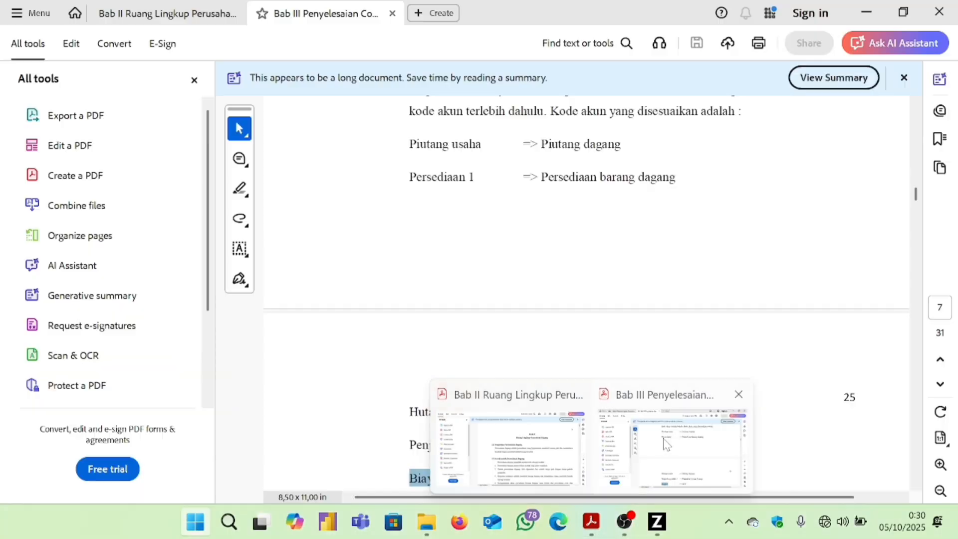
click(665, 443)
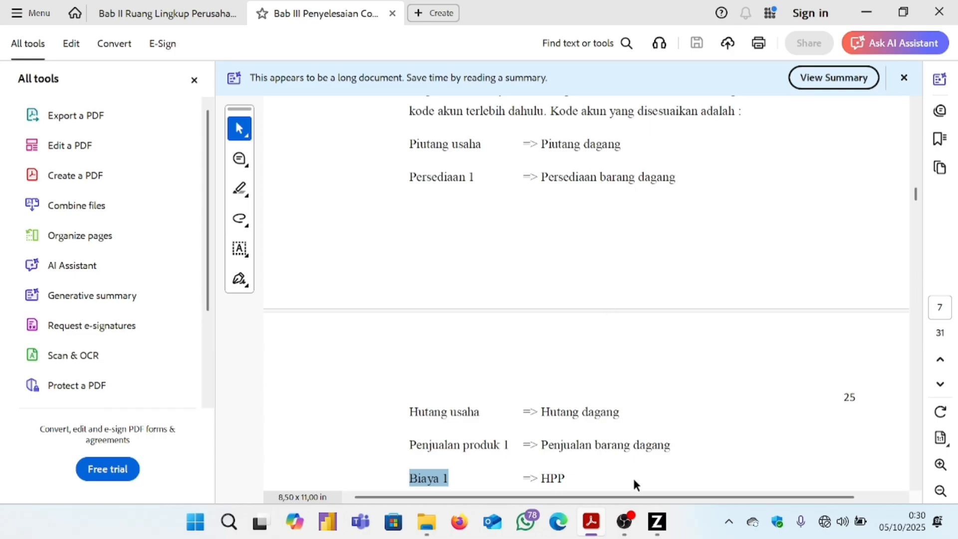
click(658, 523)
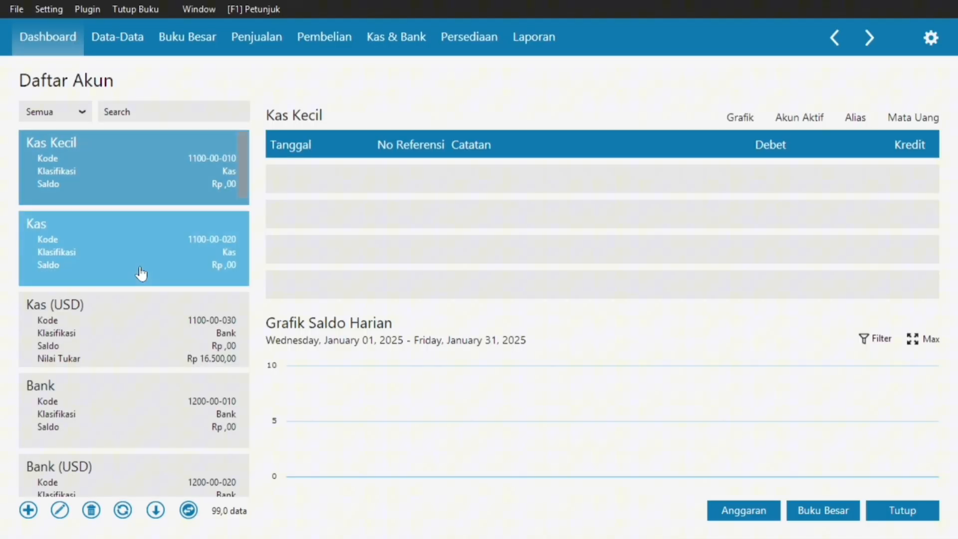
scroll(142, 273, down, 5)
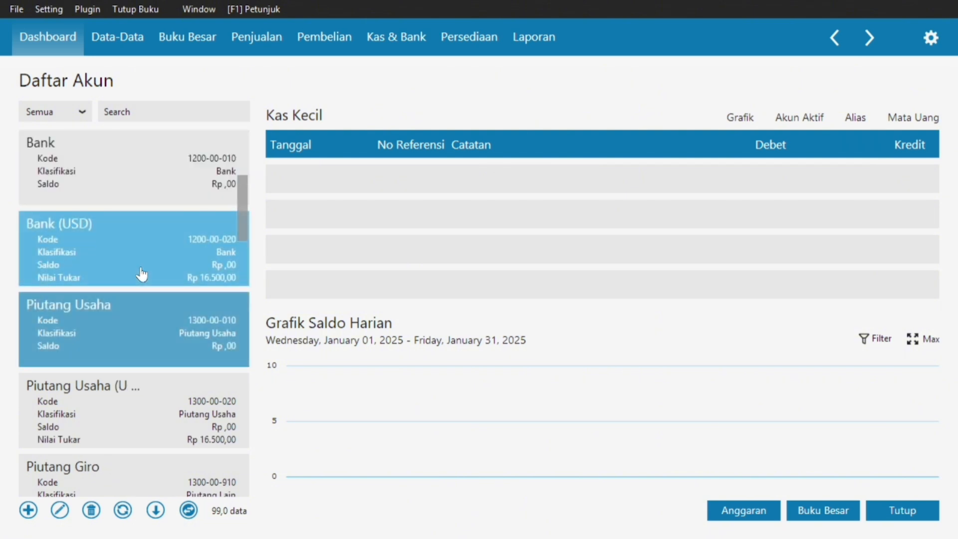
Open account 1300-00-010 Piutang Usaha for editing, dismissing the warning.
click(127, 330)
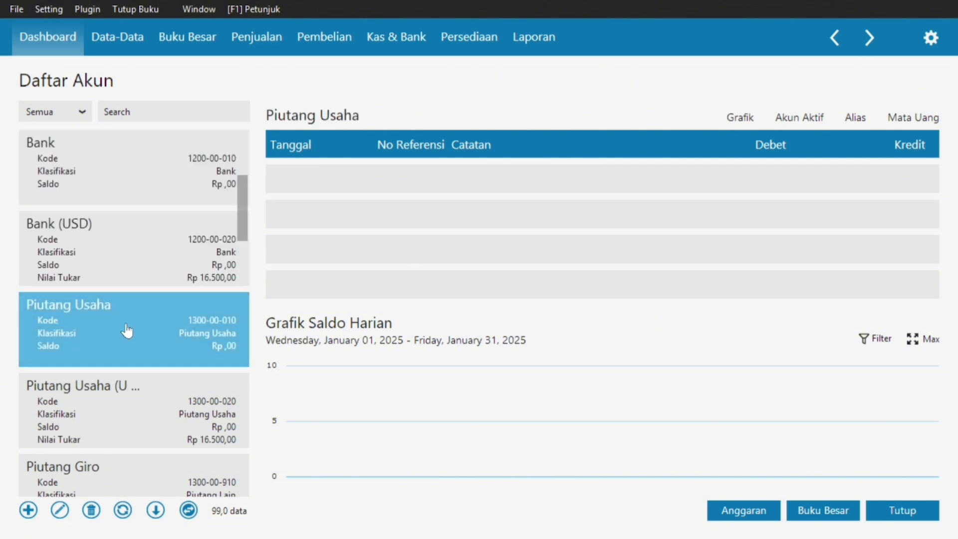
double_click(192, 327)
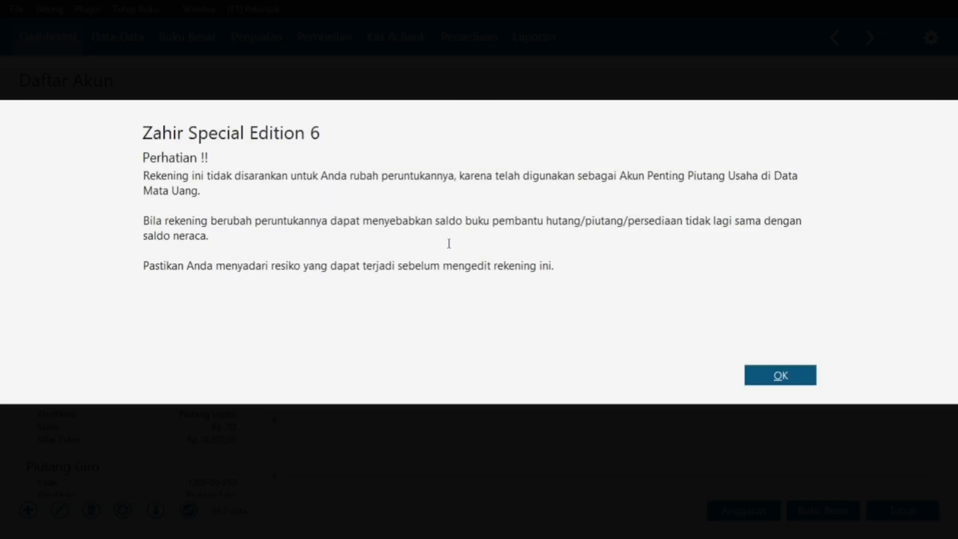
click(778, 377)
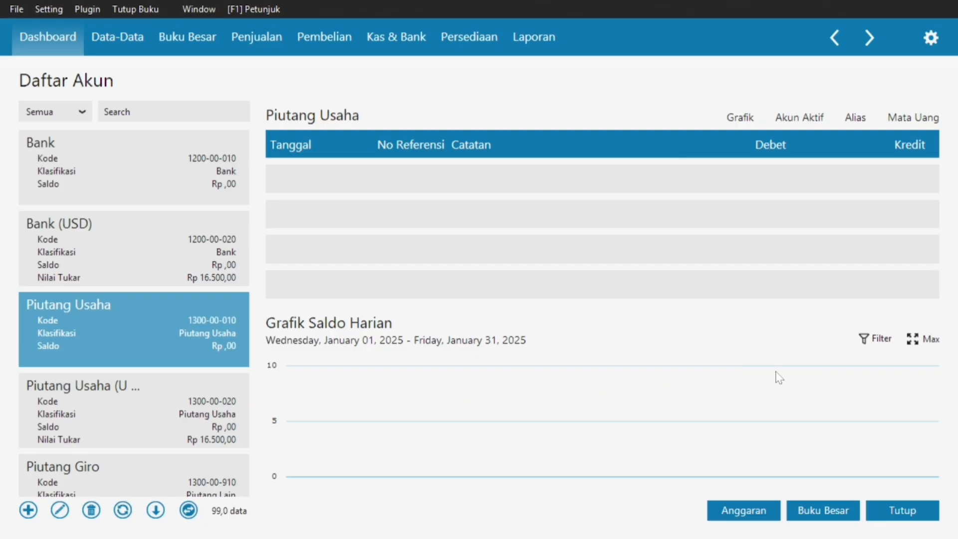
Change the account name to Piutang Dagang and save it with Rekam.
click(331, 243)
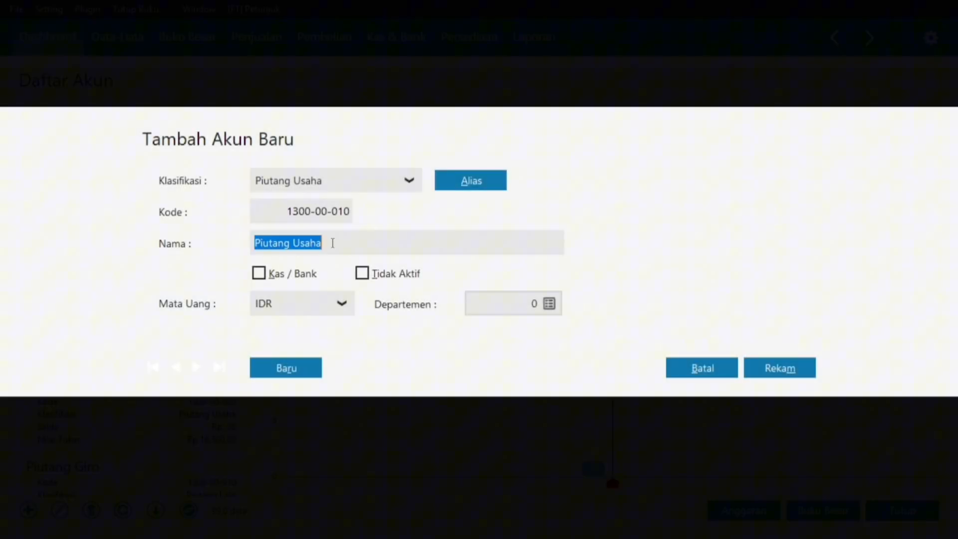
click(332, 243)
key(BackSpace)
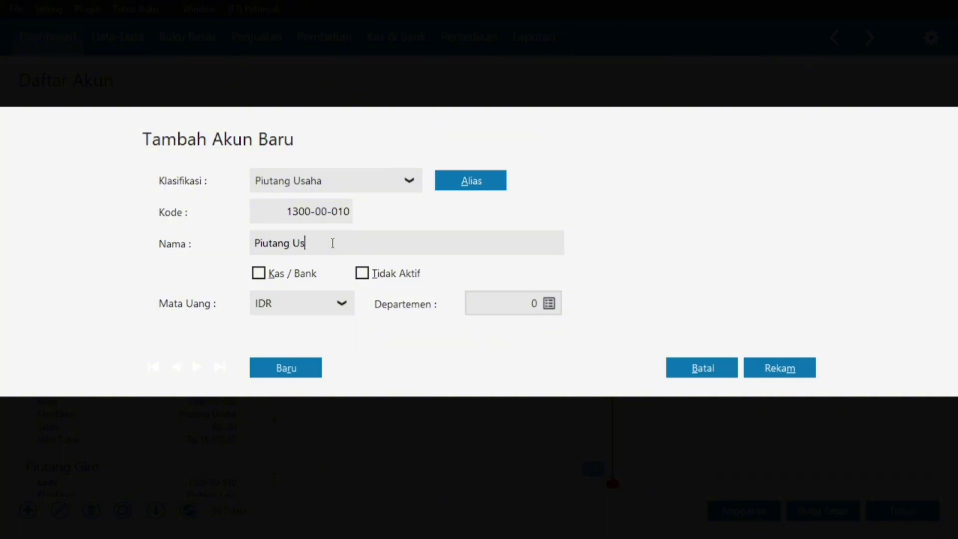
key(BackSpace)
key(BackSpace)
key(Caps_Lock)
text(D)
key(Caps_Lock)
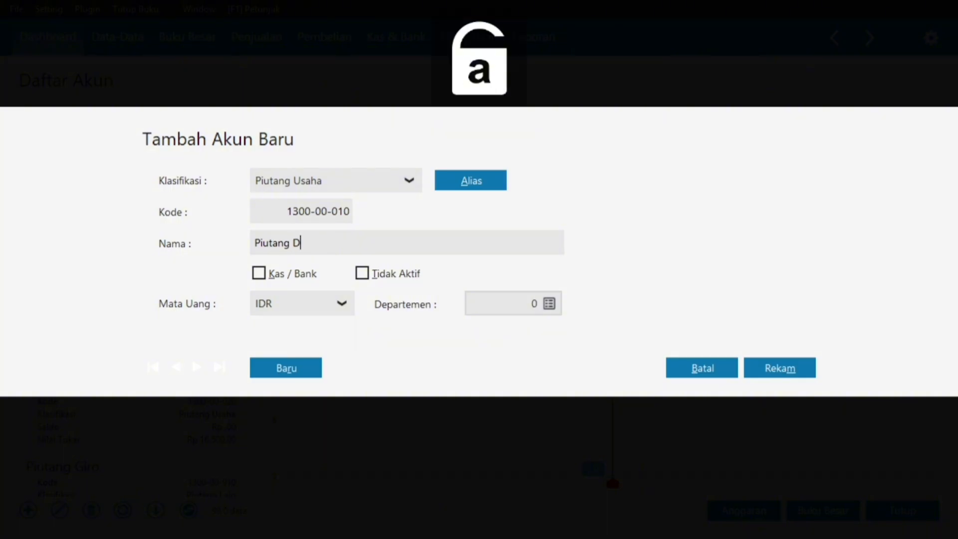
text(agang)
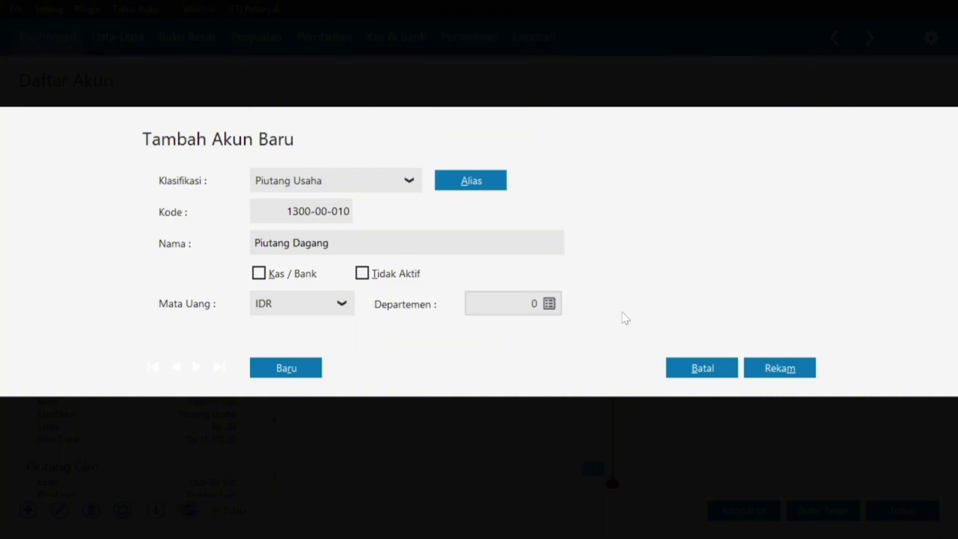
click(781, 365)
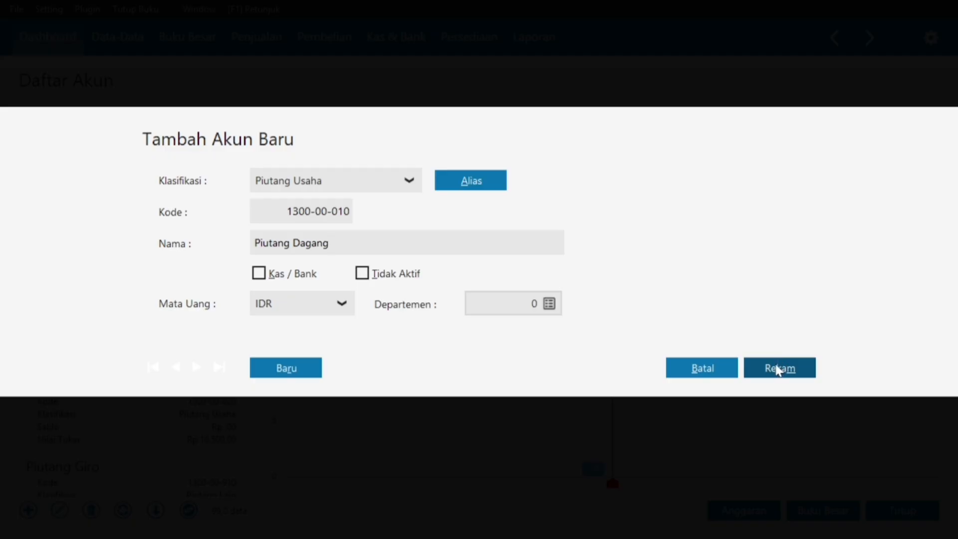
click(778, 369)
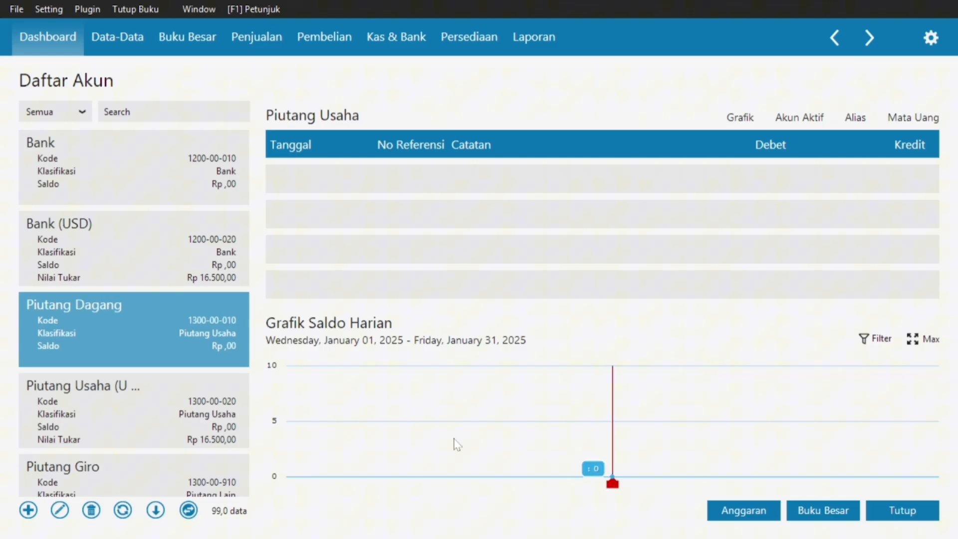
key(super)
mouse_move(591, 521)
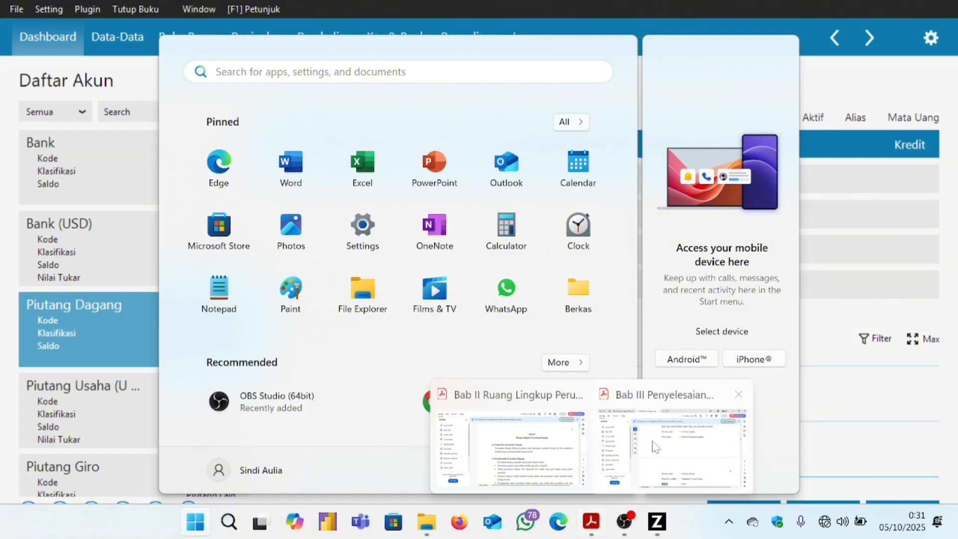
click(655, 446)
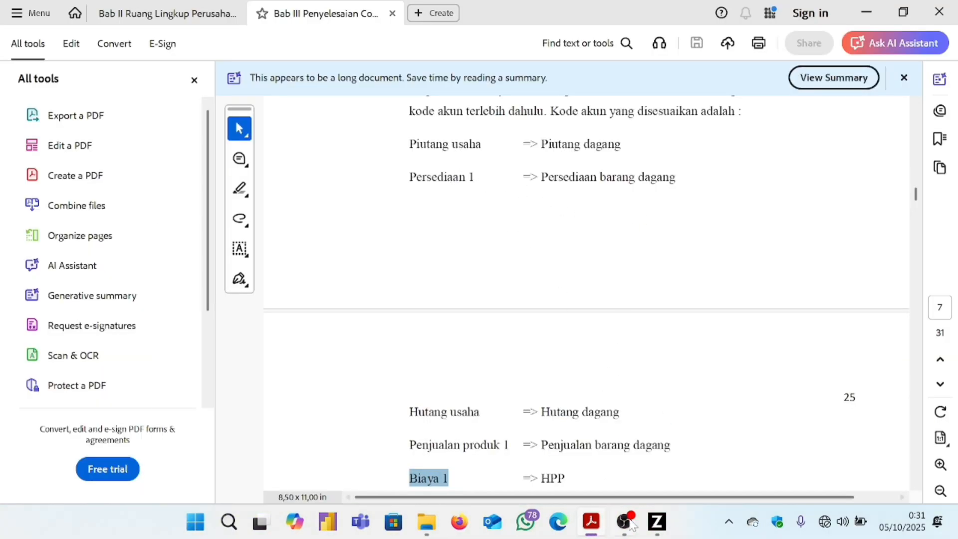
click(657, 532)
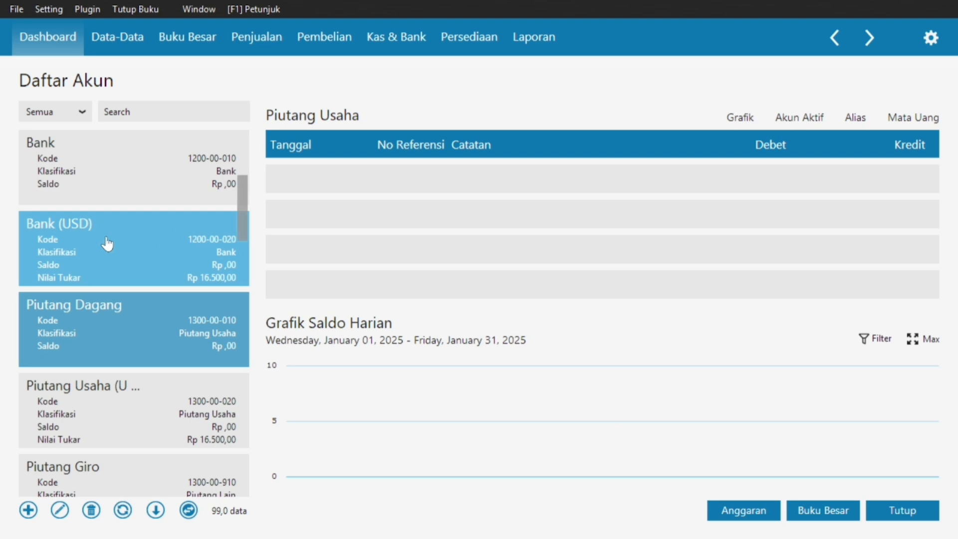
scroll(105, 243, down, 5)
scroll(106, 248, up, 2)
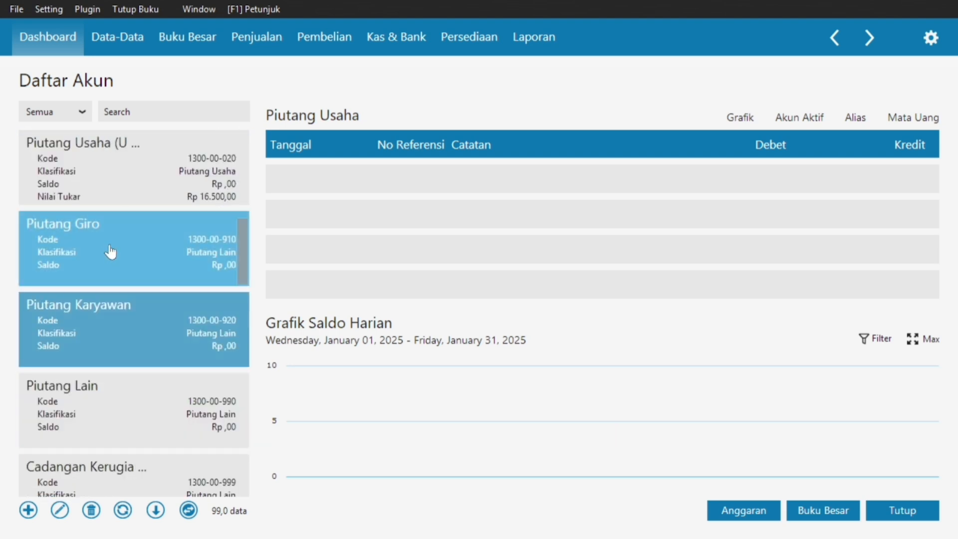
scroll(116, 249, down, 2)
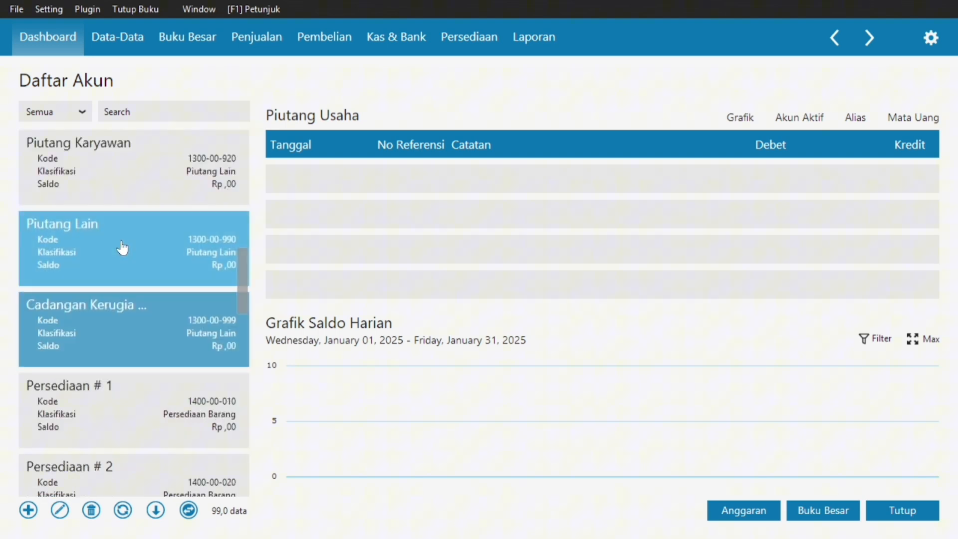
Open account 1400-00-010 Persediaan # 1 for editing, dismissing the warning.
click(99, 398)
double_click(100, 397)
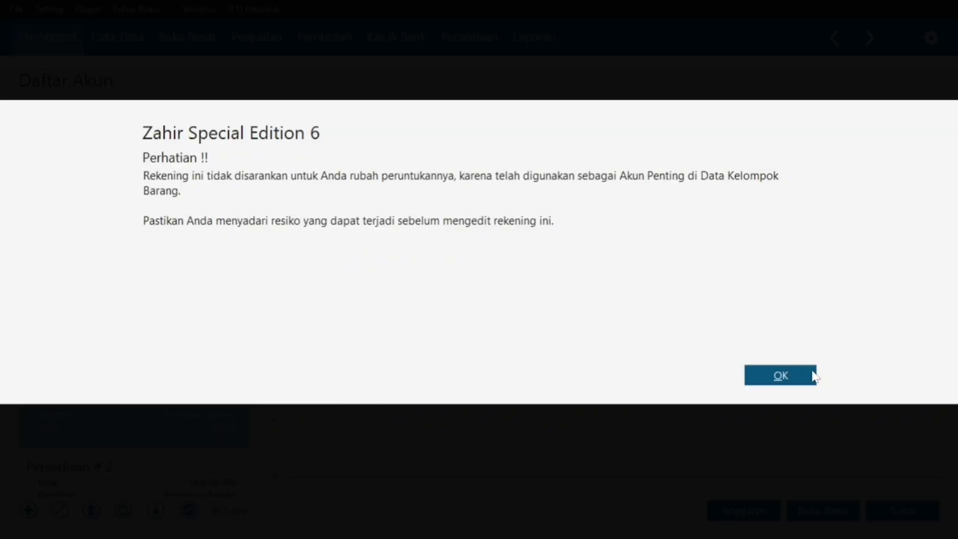
click(808, 376)
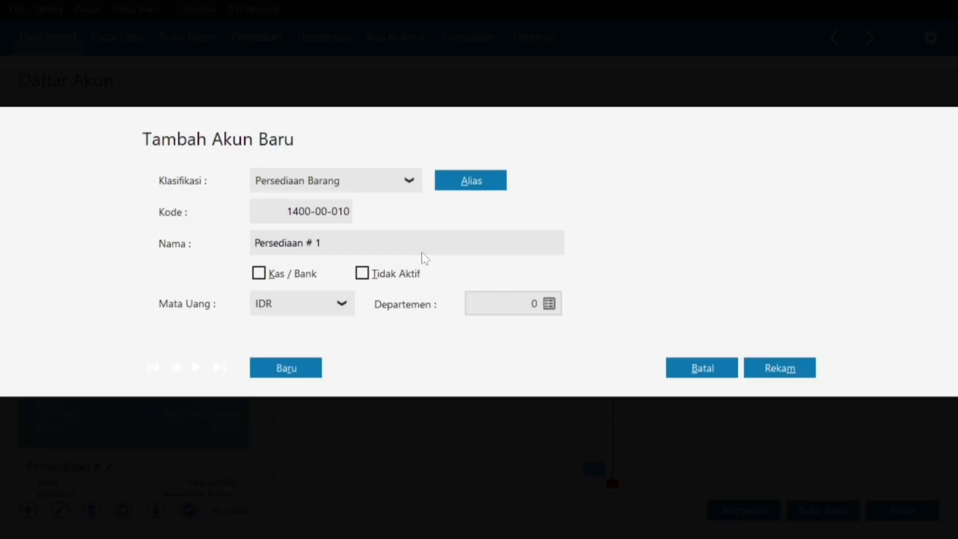
Change the name to Persediaan Barang Dagang and save it.
click(320, 239)
double_click(320, 239)
key(Caps_Lock)
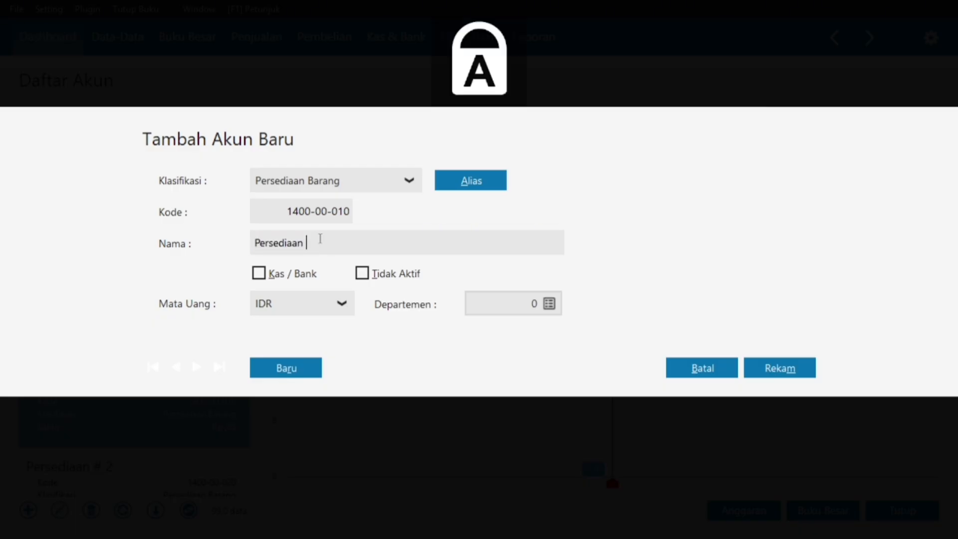
text(B)
key(Caps_Lock)
text(arang)
key(Caps_Lock)
text(D)
key(Caps_Lock)
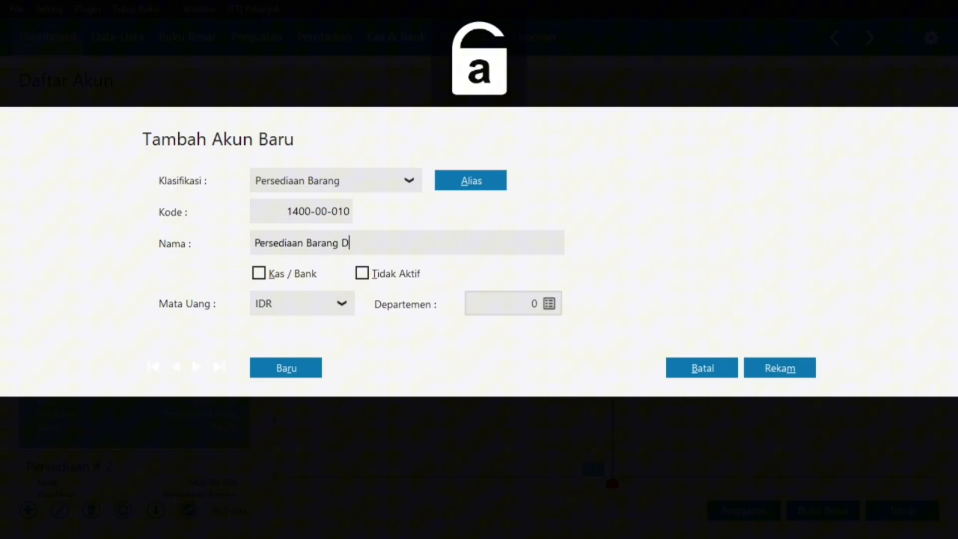
text(agang)
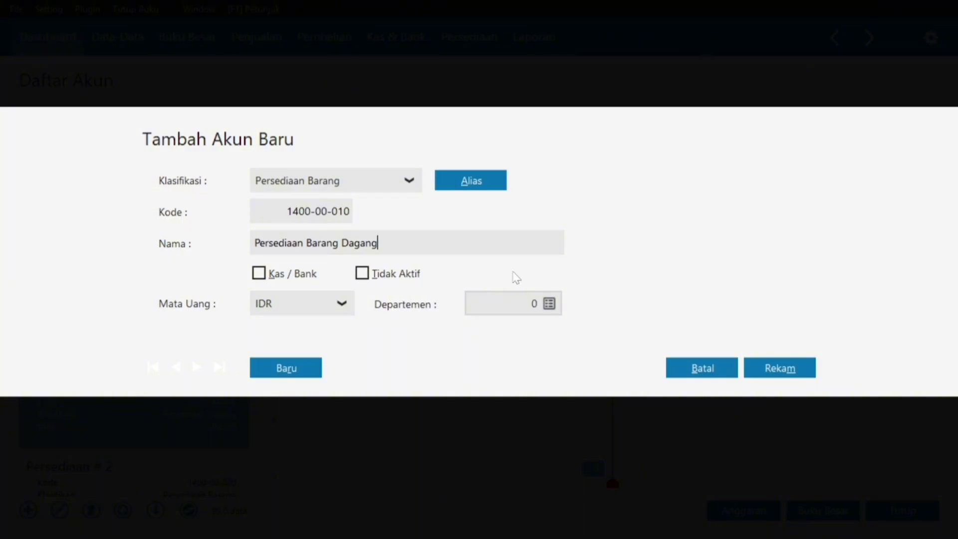
click(785, 369)
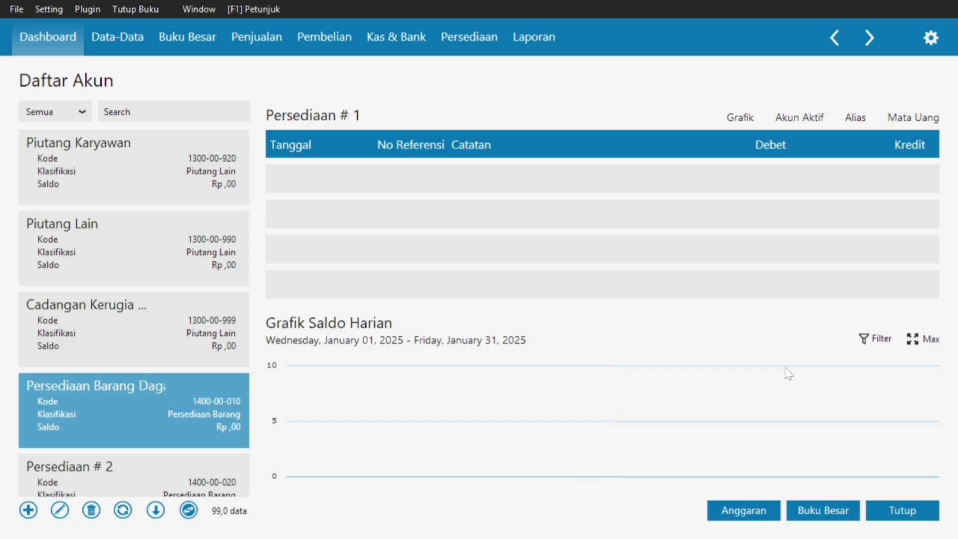
Check the PDF's account list again, then scroll Daftar Akun down to the fixed asset accounts.
key(super)
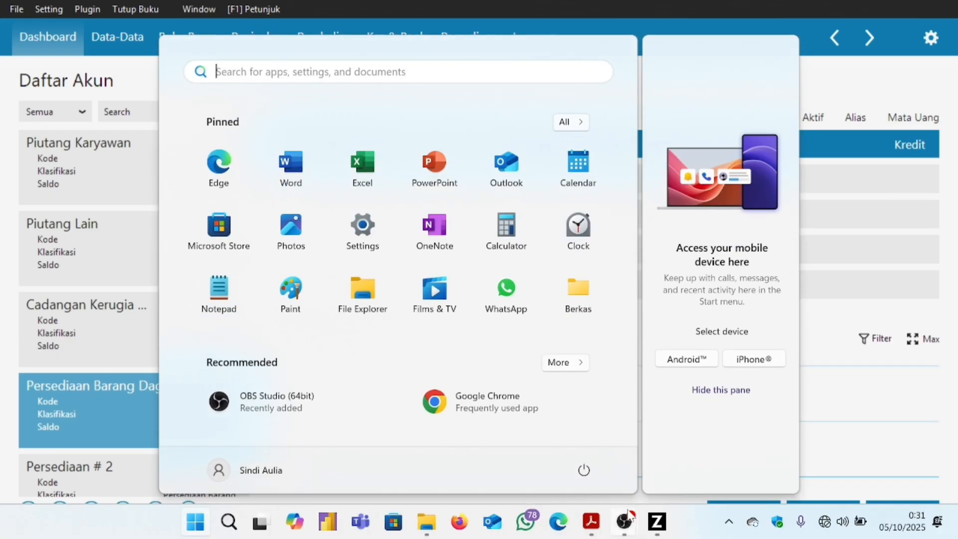
mouse_move(600, 521)
click(671, 439)
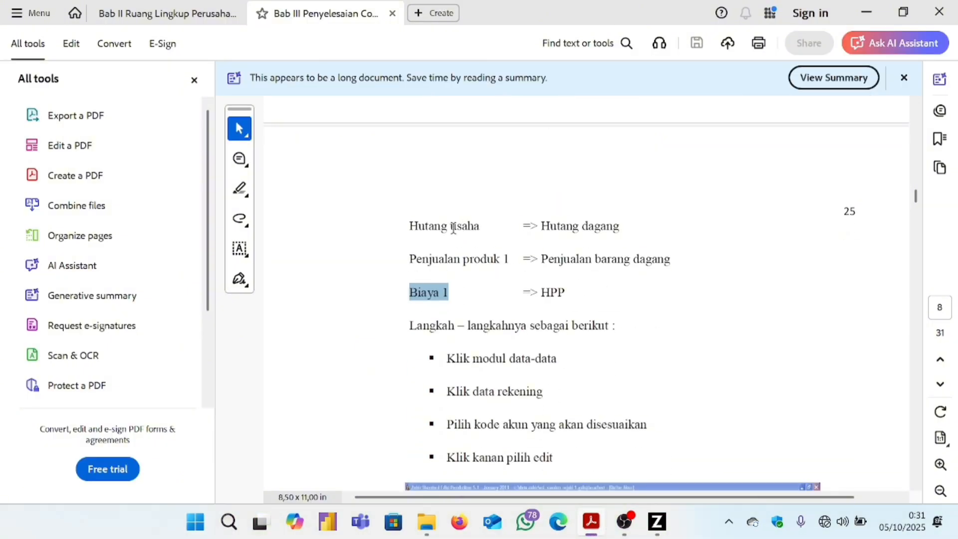
click(657, 521)
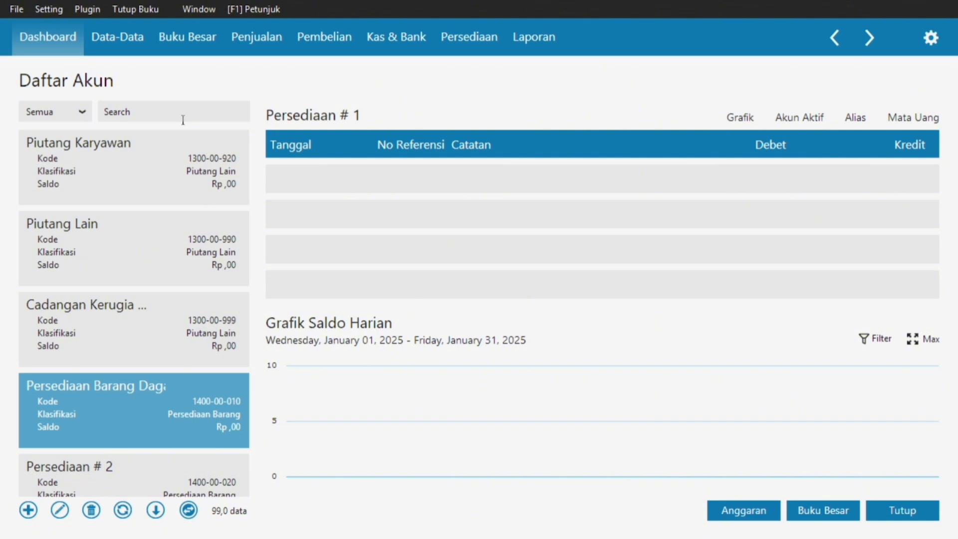
scroll(165, 226, down, 11)
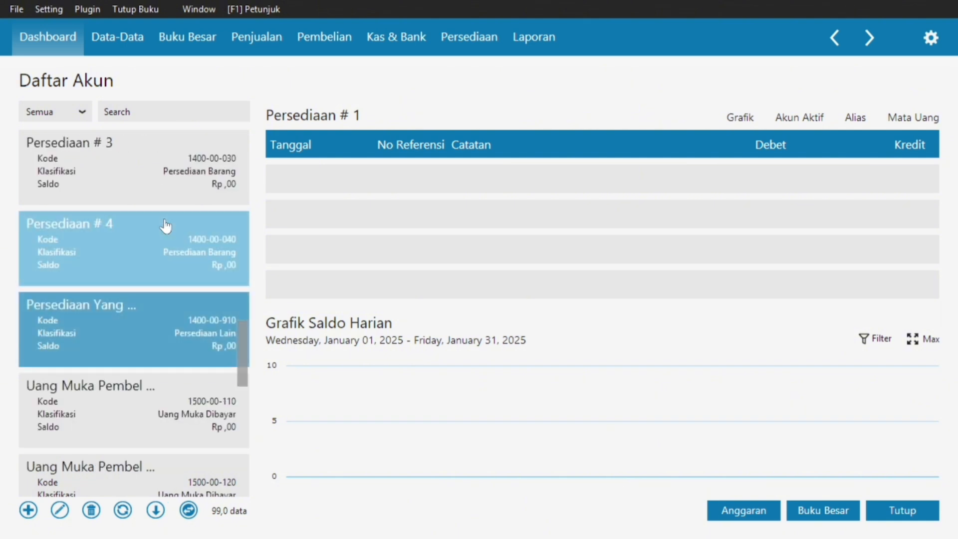
scroll(165, 226, down, 7)
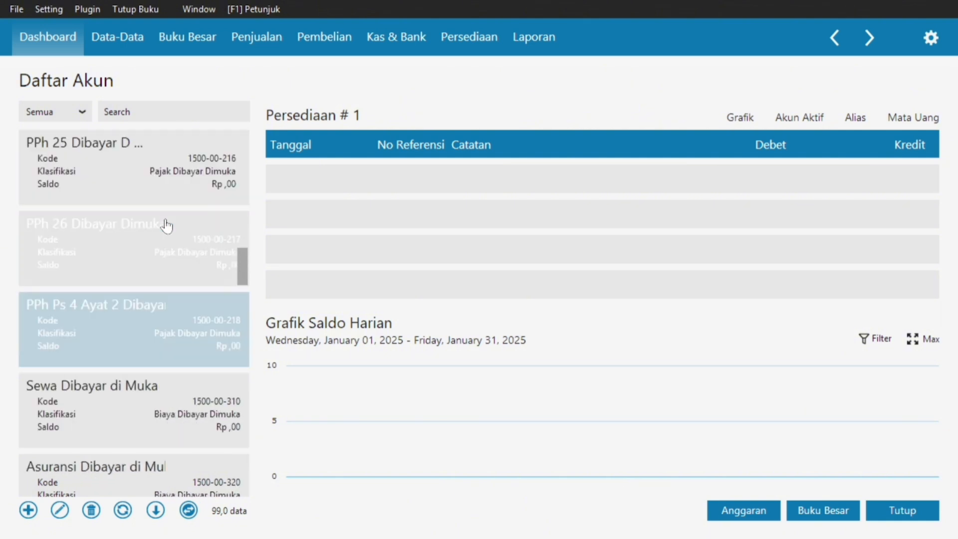
scroll(166, 226, down, 9)
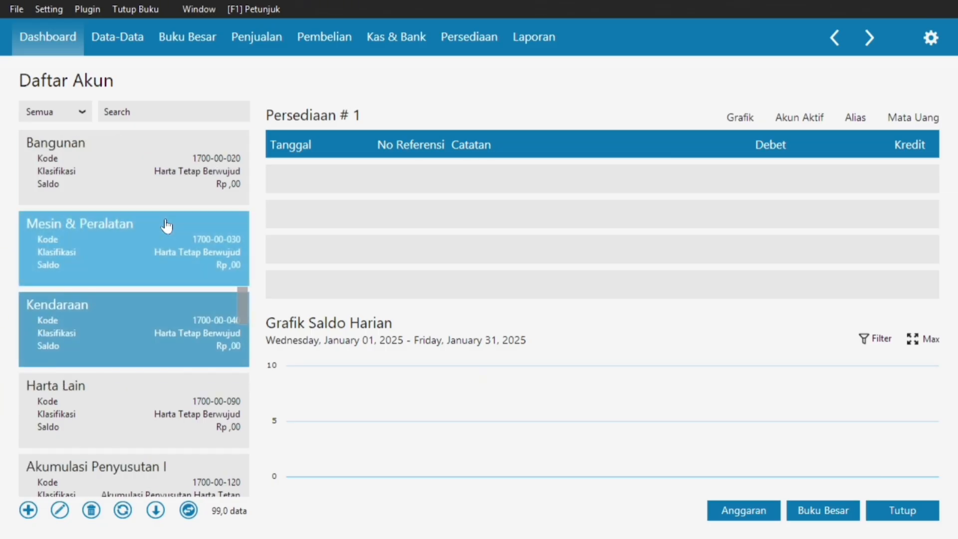
scroll(166, 226, down, 6)
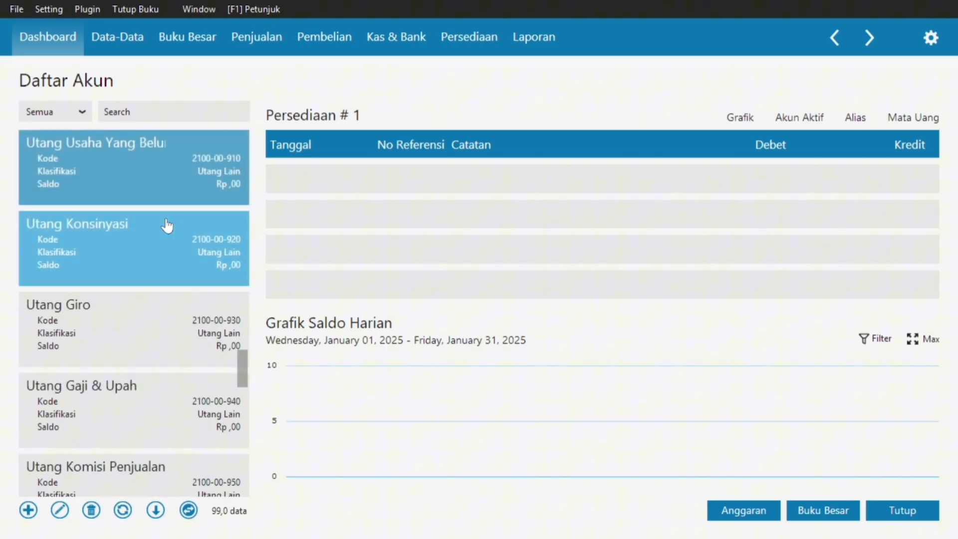
Open account 2100-00-010, replace 'Usaha' with 'Dagang' in its name, and save as Utang Dagang.
scroll(167, 226, up, 2)
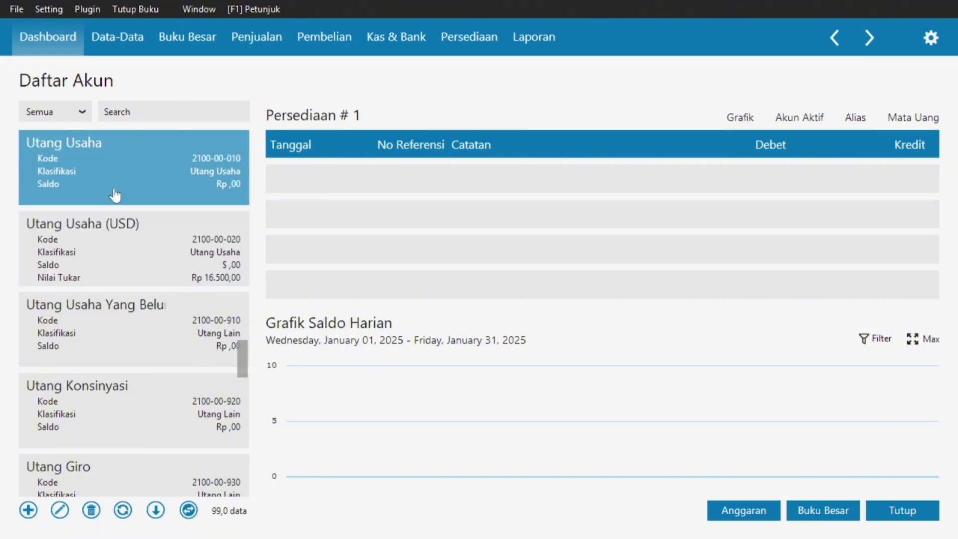
double_click(134, 160)
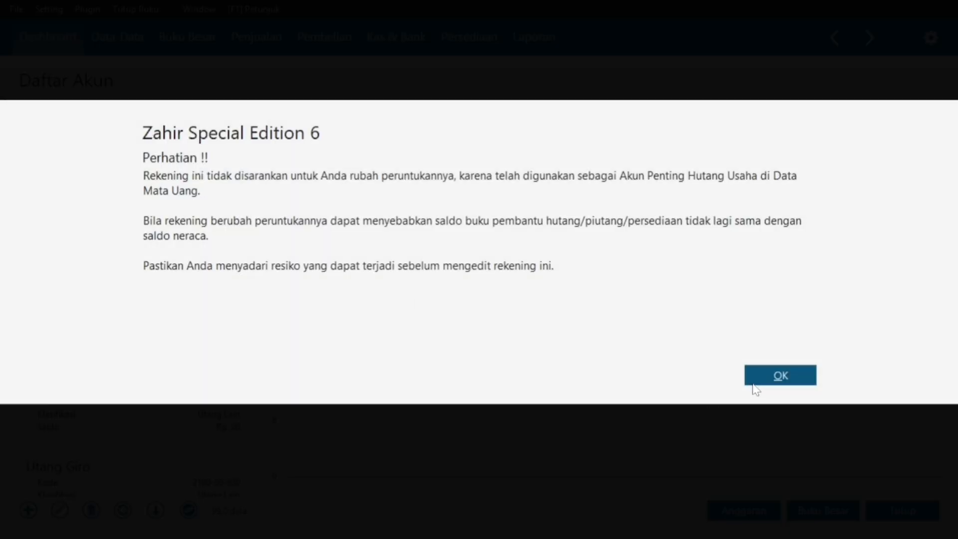
click(755, 381)
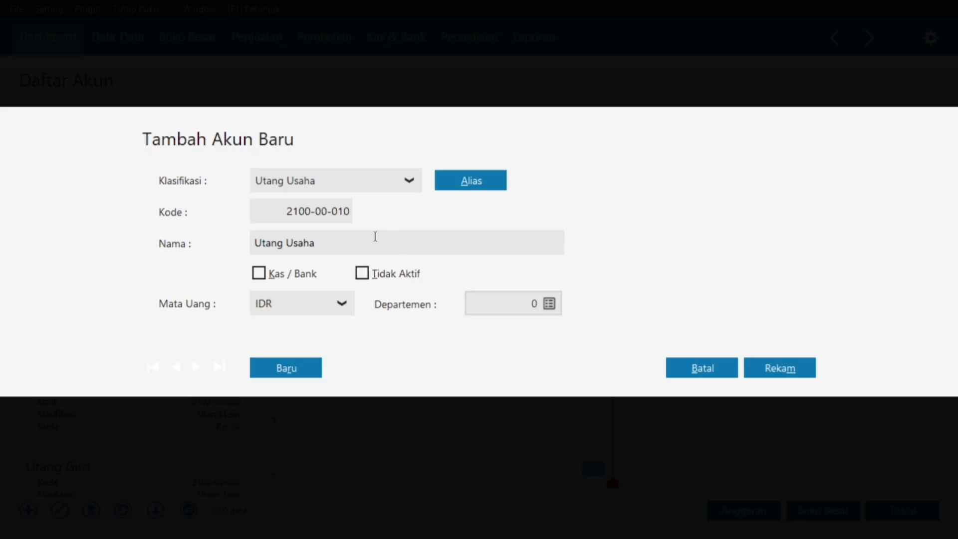
click(364, 238)
double_click(365, 239)
key(Caps_Lock)
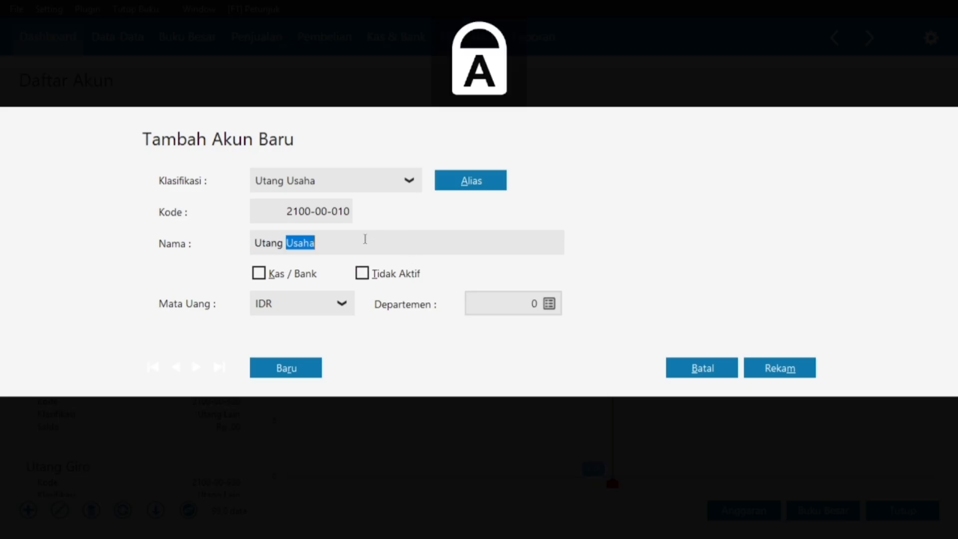
text(D)
key(Caps_Lock)
text(agang)
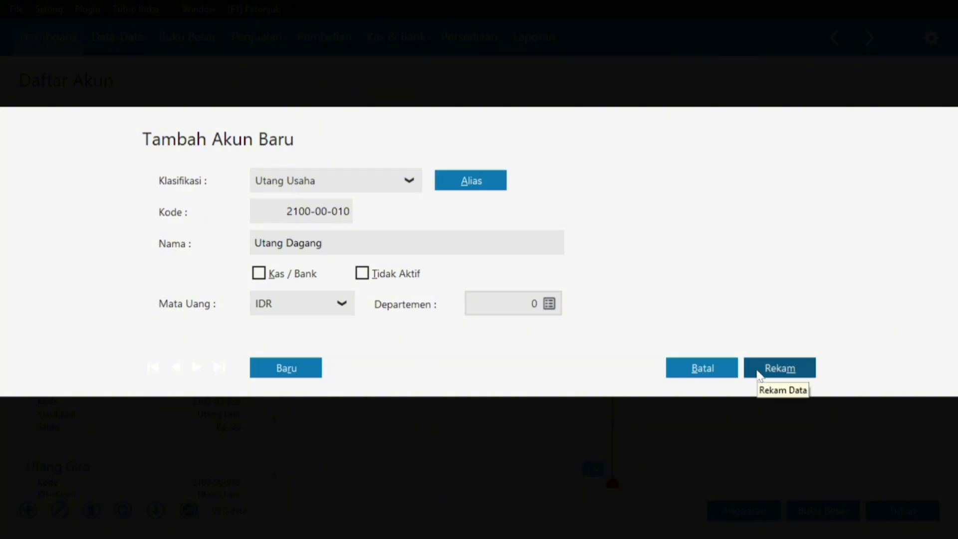
click(758, 371)
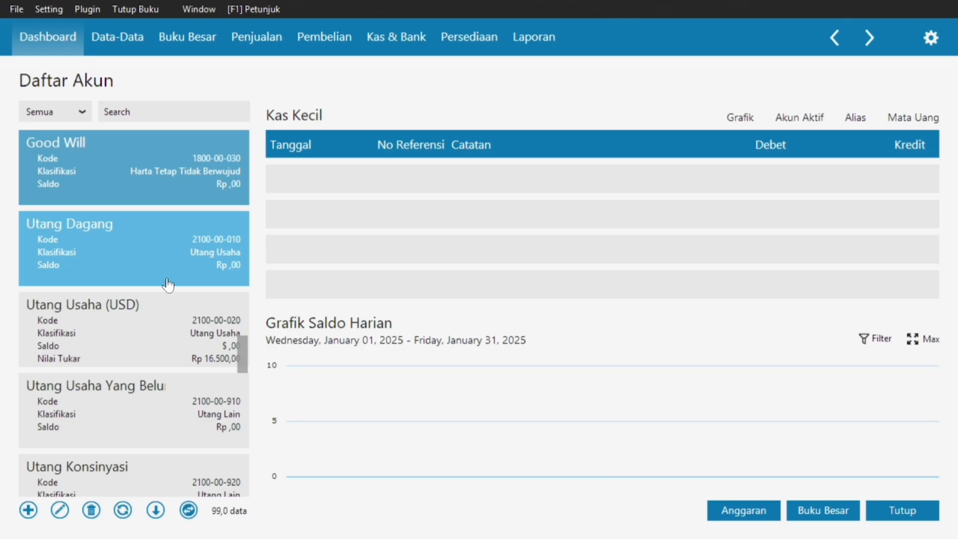
key(super)
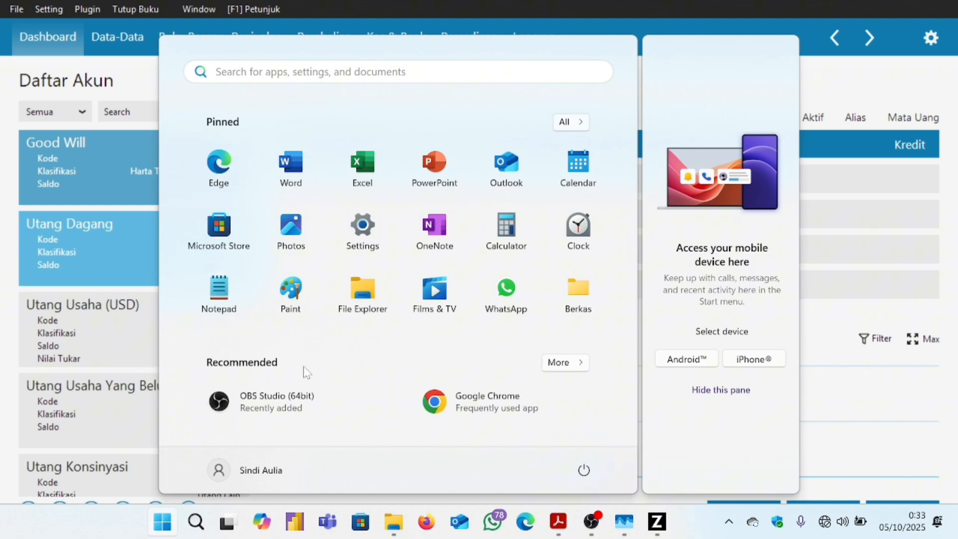
mouse_move(558, 521)
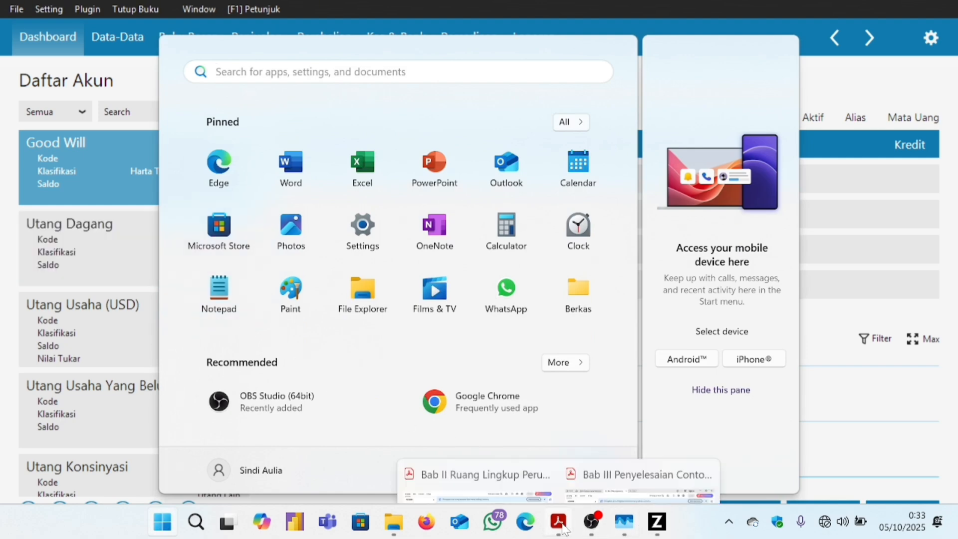
click(638, 471)
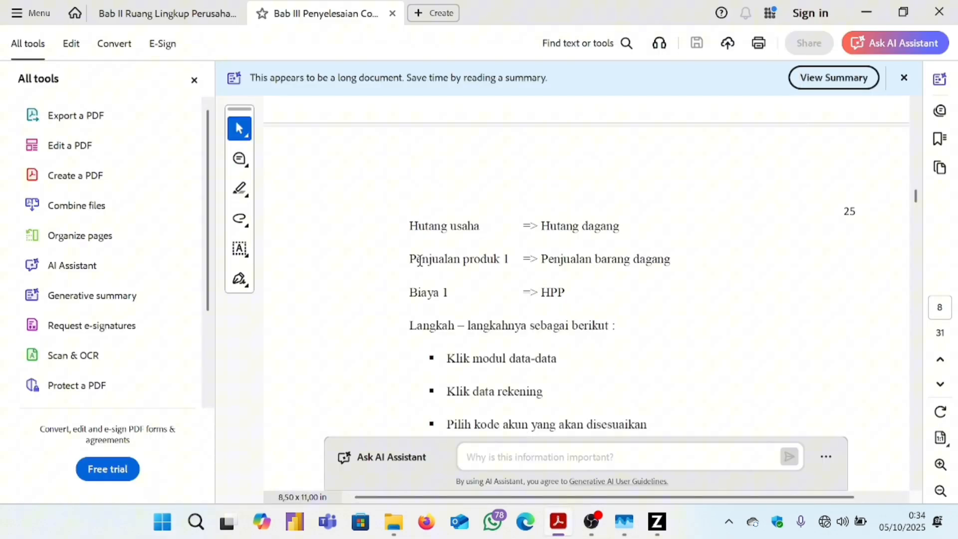
drag(409, 259, 520, 263)
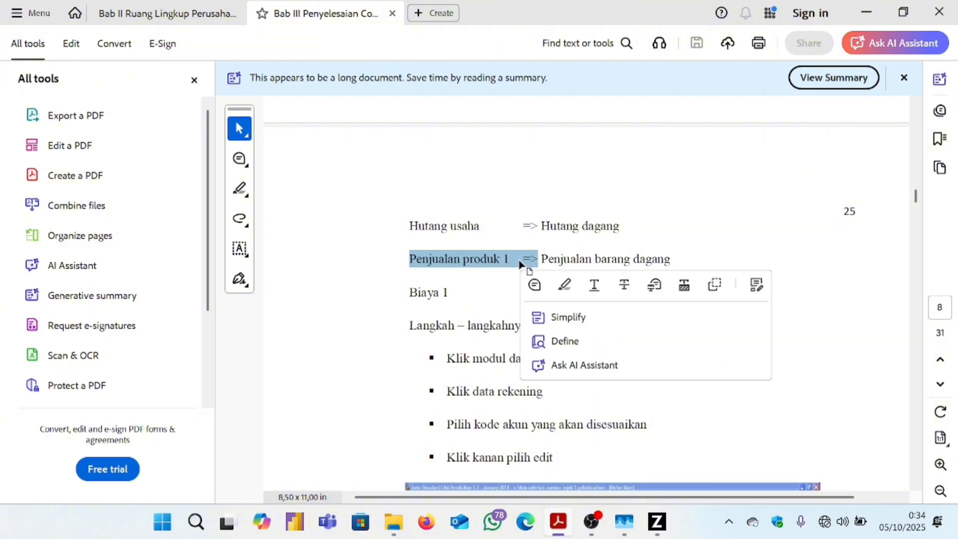
click(649, 524)
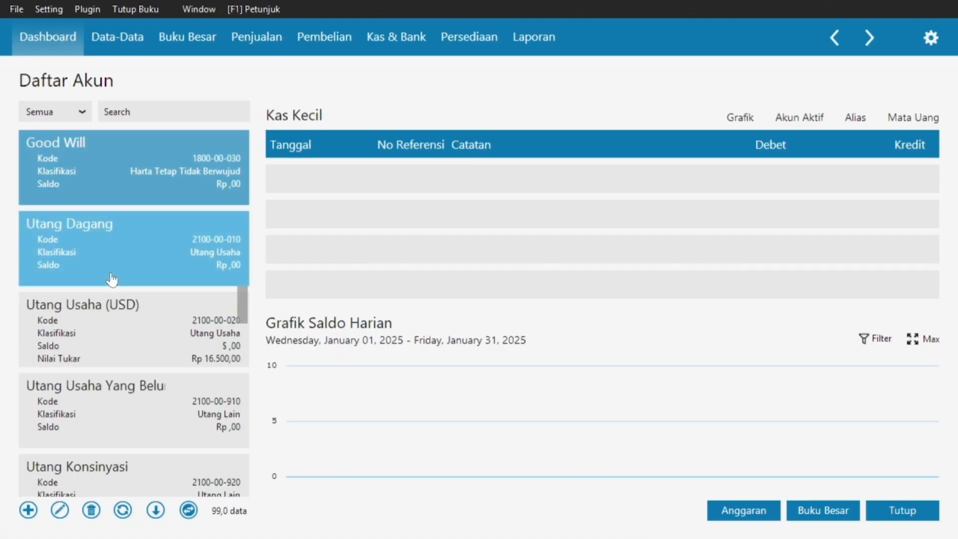
Scroll to account 4100-00-010 Penjualan # 1 and open it for editing past the warning.
scroll(111, 278, down, 8)
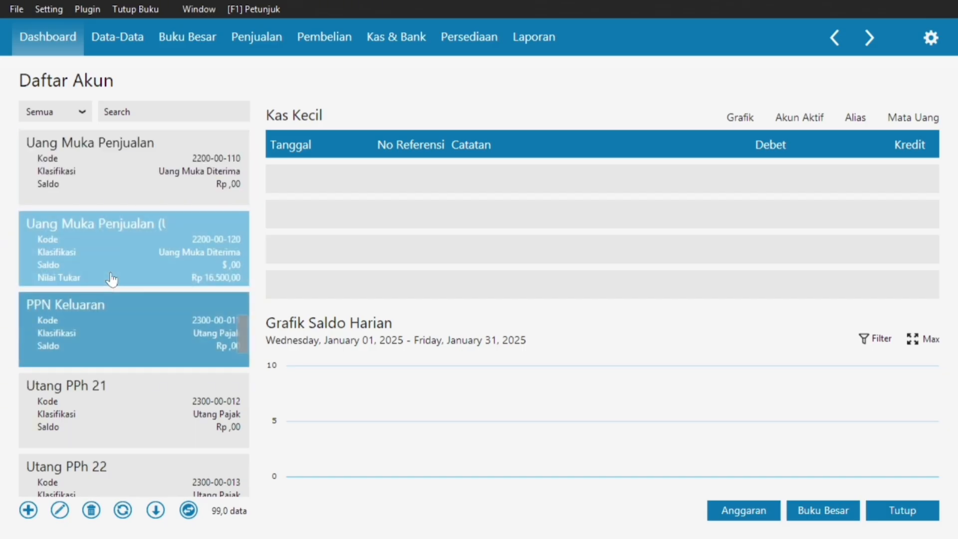
scroll(111, 279, down, 12)
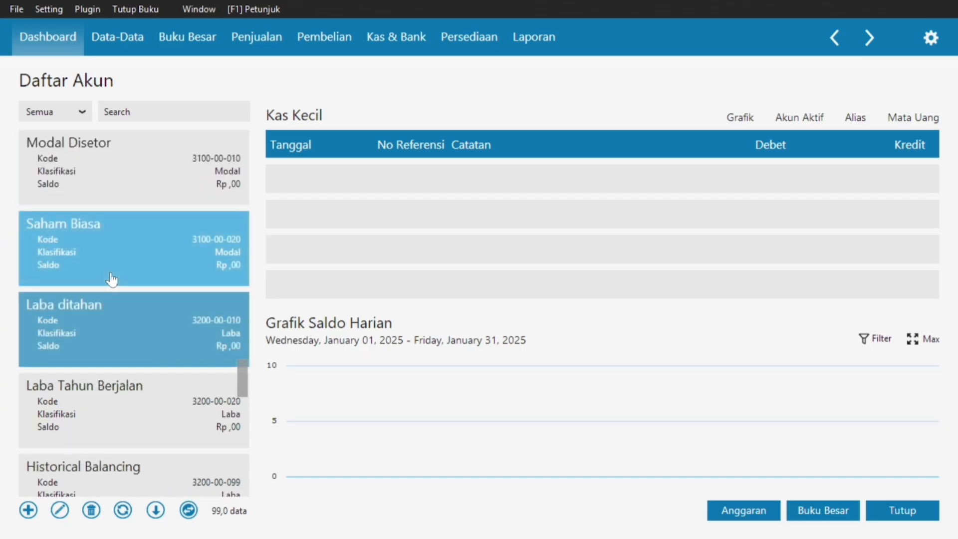
scroll(110, 279, down, 2)
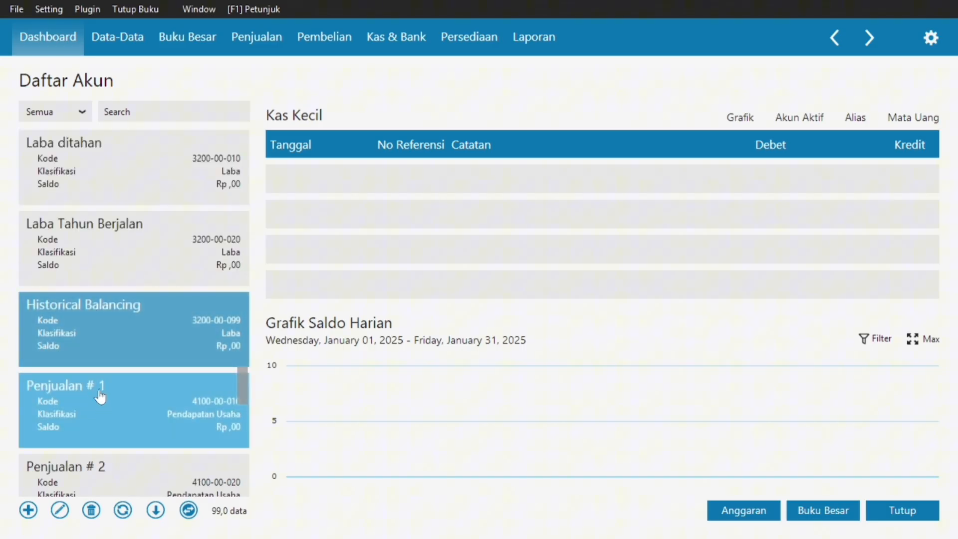
click(100, 395)
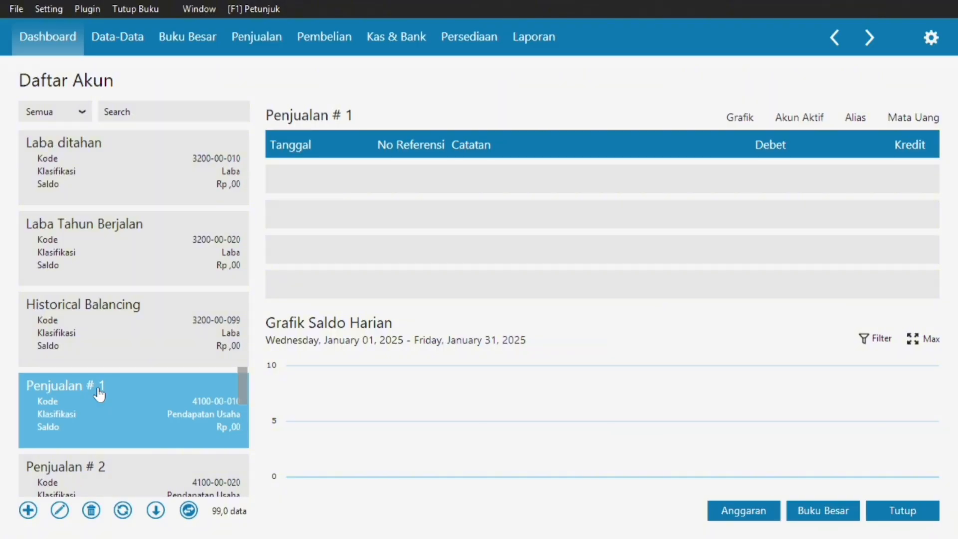
double_click(98, 392)
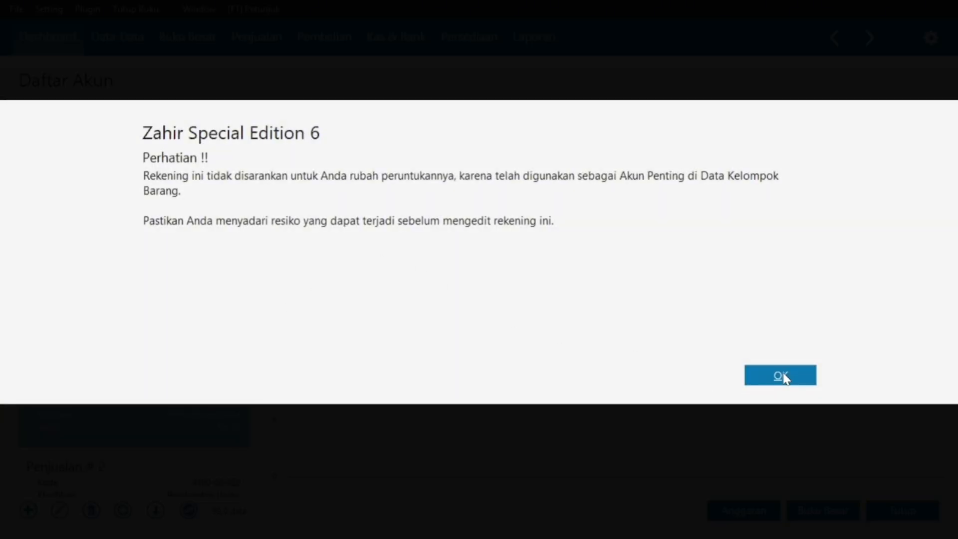
click(782, 376)
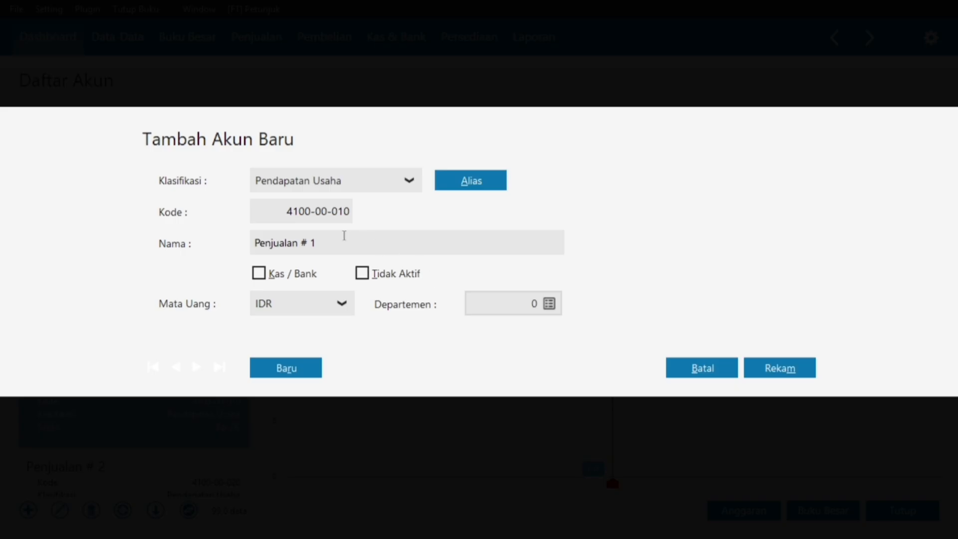
Change the name to Penjualan Barang Dagang and save it.
click(342, 235)
click(343, 235)
key(BackSpace)
key(BackSpace)
key(BackSpace)
double_click(342, 236)
click(316, 238)
key(Caps_Lock)
text(B)
key(Caps_Lock)
text(arang)
key(Caps_Lock)
text(D)
key(Caps_Lock)
text(agang)
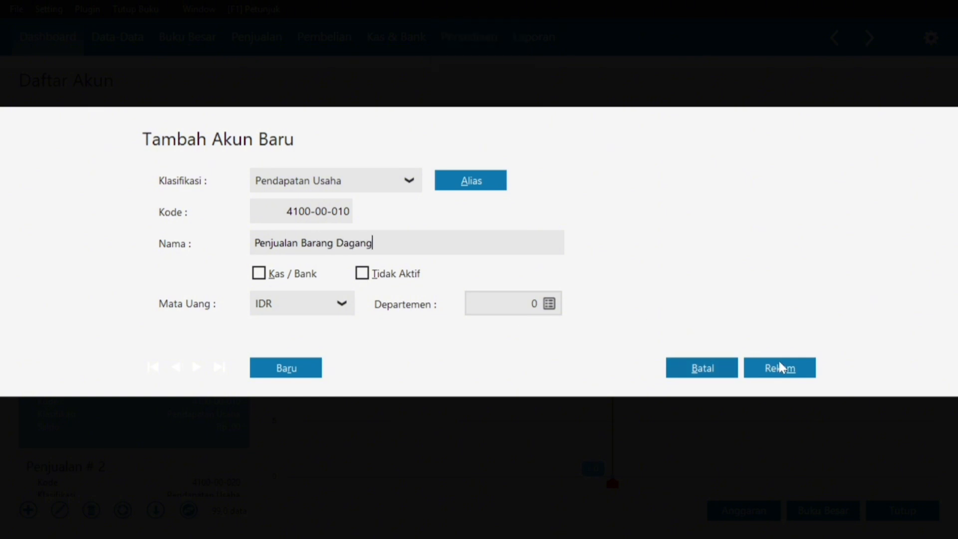
click(779, 368)
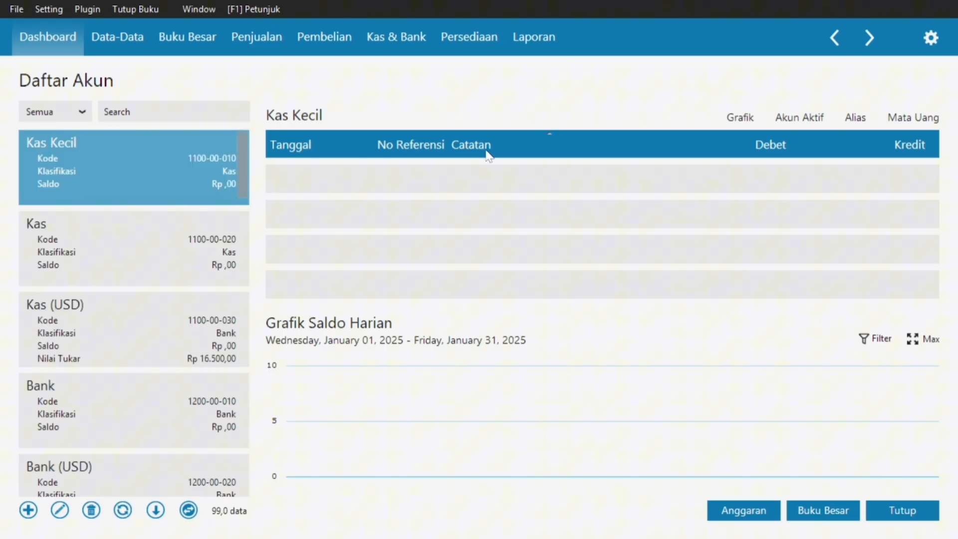
Search accounts for 'harga pokok p' and open Harga Pokok Penjualan # 1 for editing.
click(159, 116)
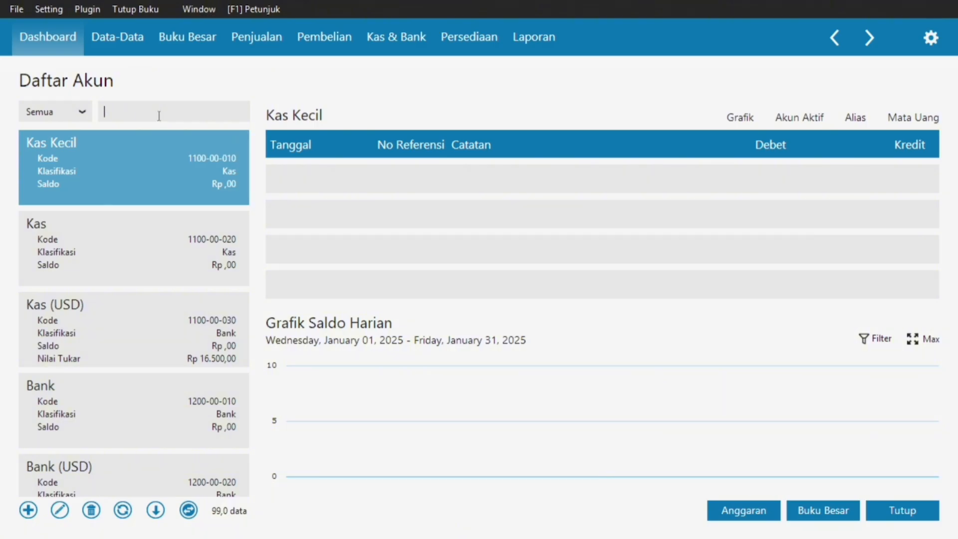
text(harga)
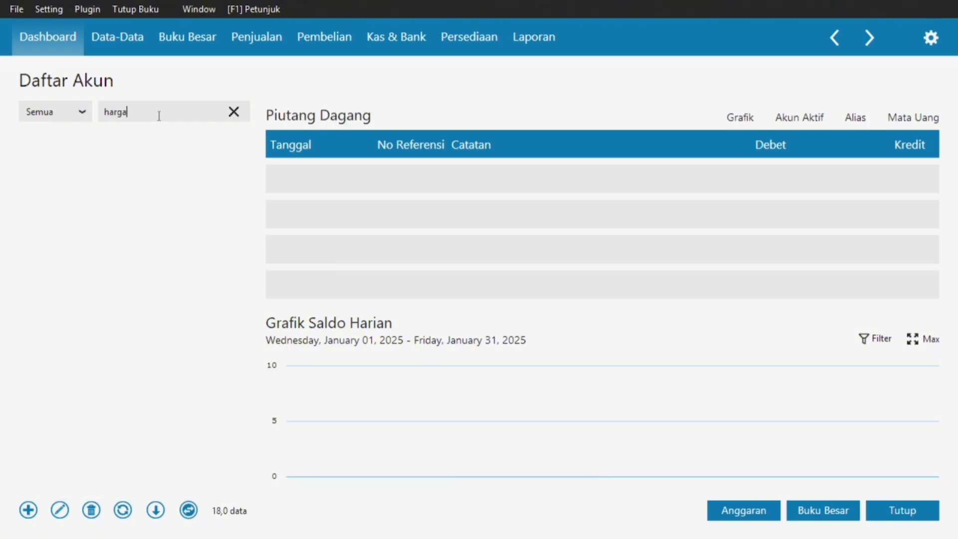
text( pokok )
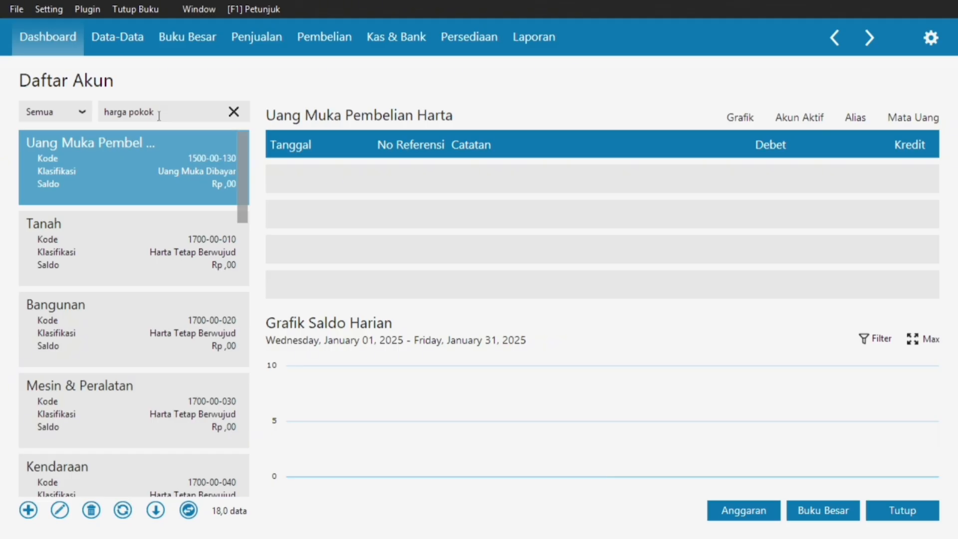
text(pen)
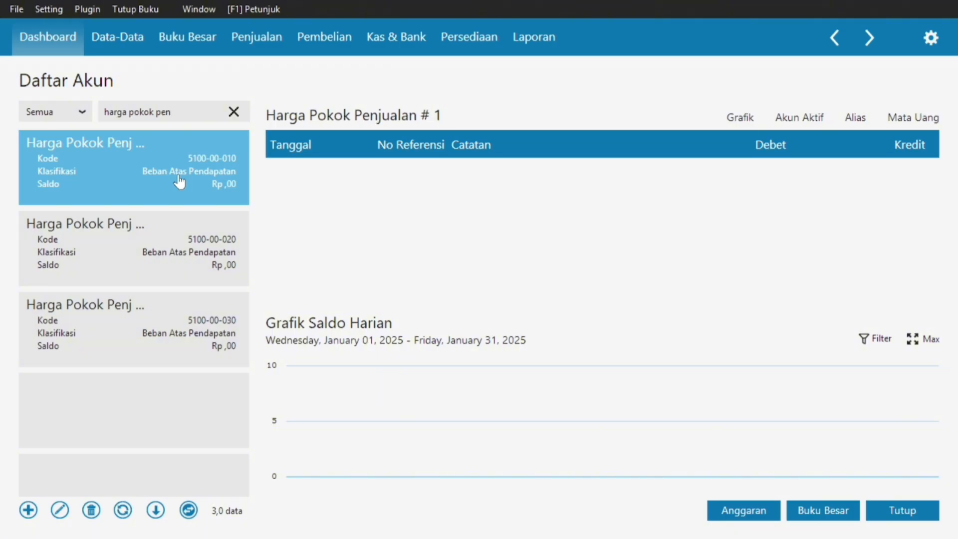
double_click(179, 181)
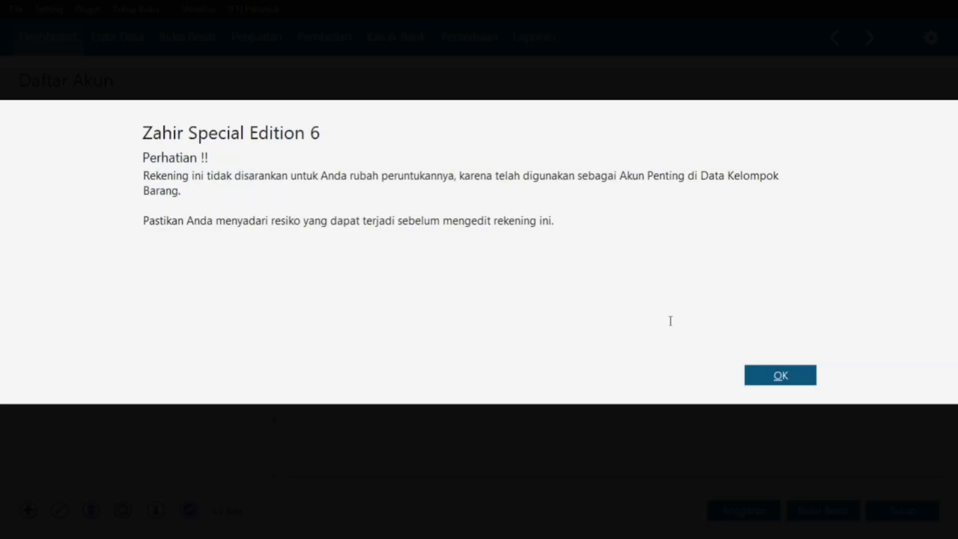
click(780, 375)
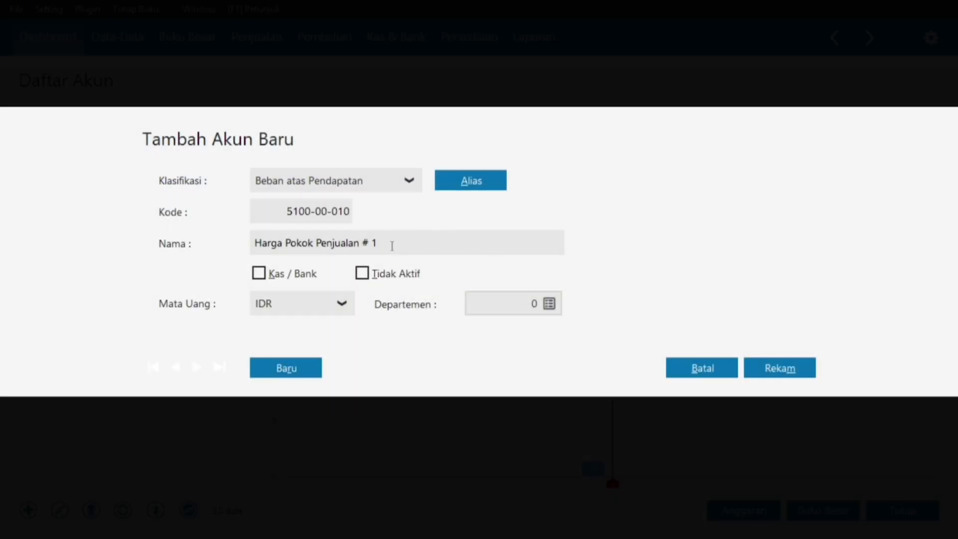
Rename account 5100-00-010 to HPP and save it.
double_click(391, 245)
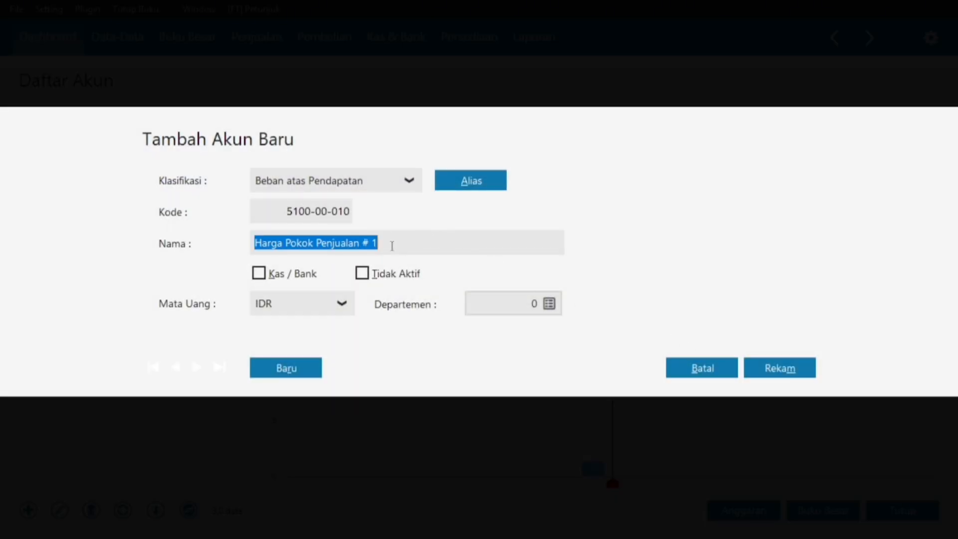
click(392, 245)
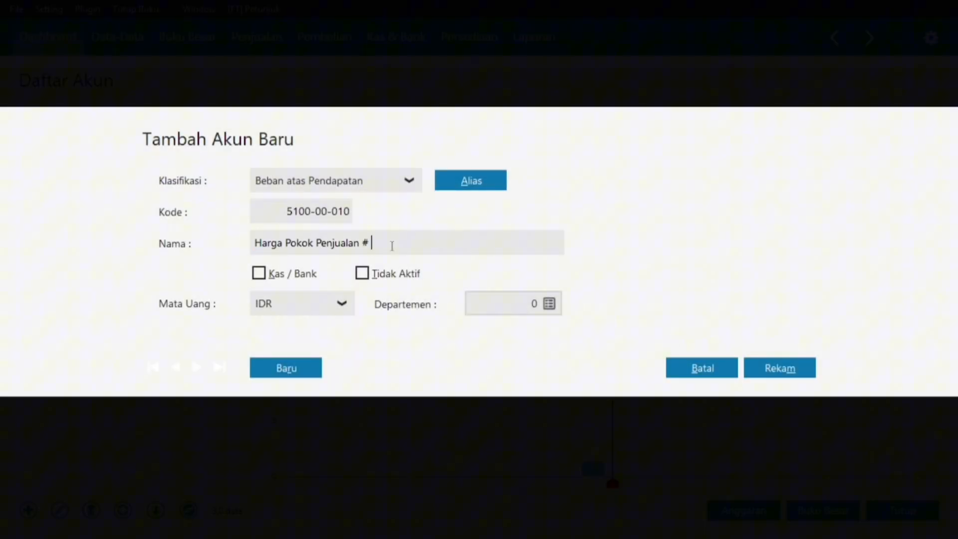
key(BackSpace)
key(BackSpace)
key(BackSpace)
key(BackSpace)
key(BackSpace)
key(BackSpace)
key(BackSpace)
key(BackSpace)
key(BackSpace)
key(BackSpace)
key(BackSpace)
key(BackSpace)
key(BackSpace)
key(BackSpace)
key(BackSpace)
key(BackSpace)
key(BackSpace)
key(BackSpace)
key(BackSpace)
key(BackSpace)
key(Caps_Lock)
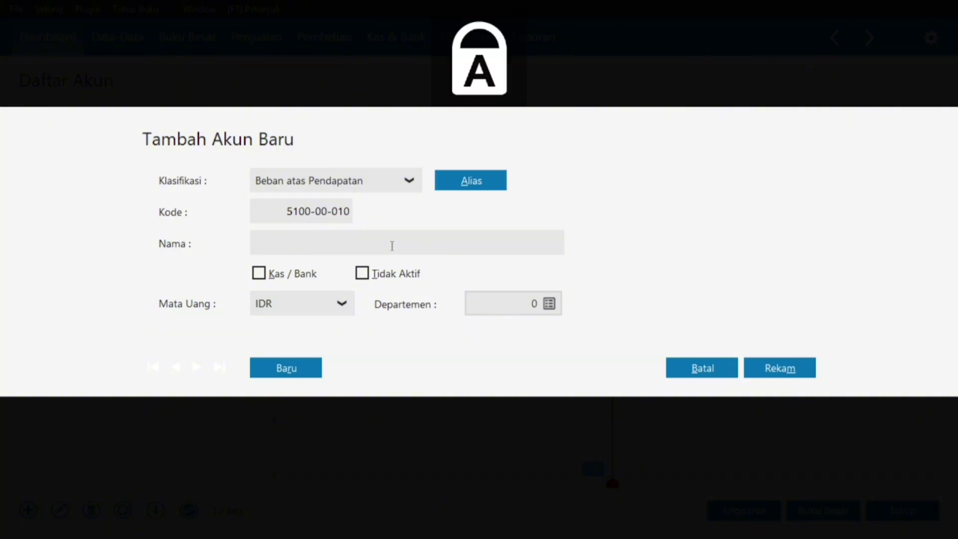
text(H)
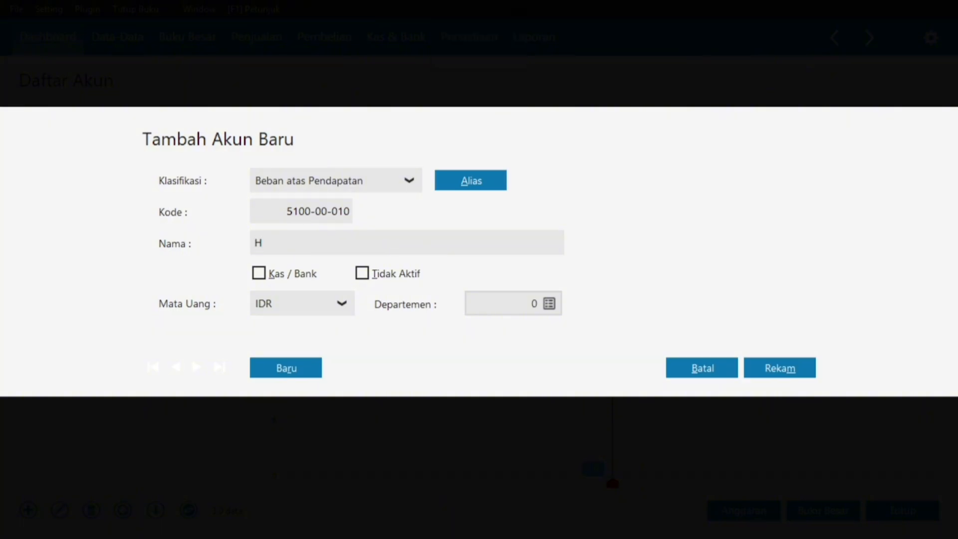
text(PP)
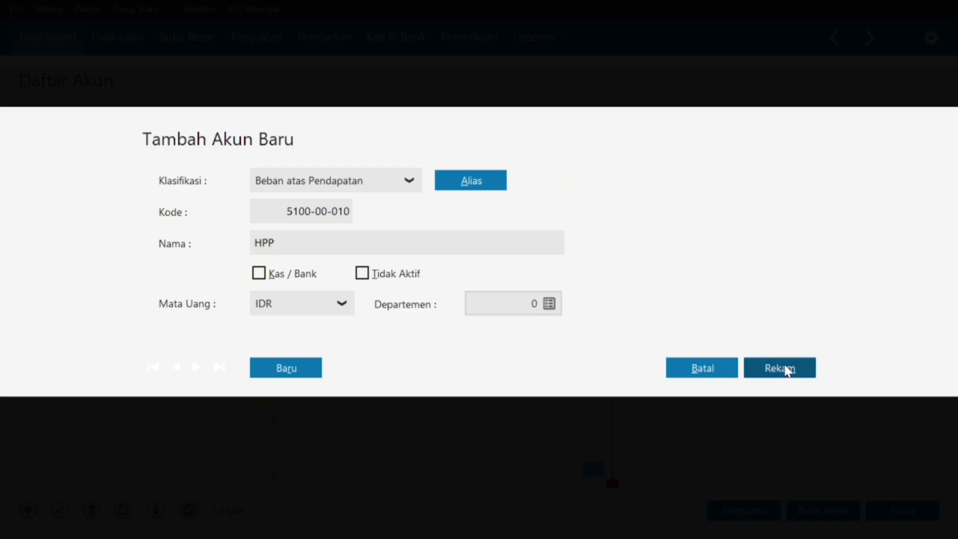
click(787, 371)
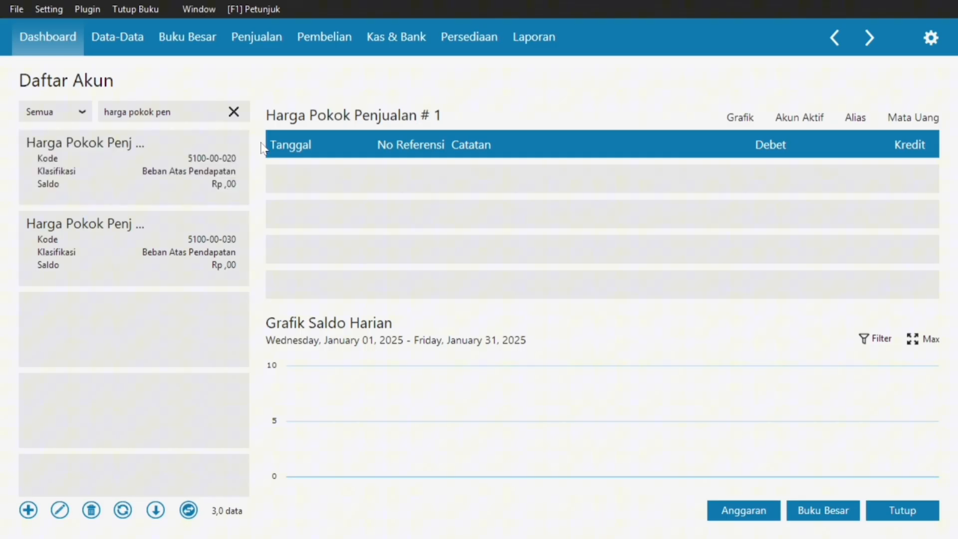
Search the account list for HPP to confirm the rename, then close Daftar Akun.
click(234, 111)
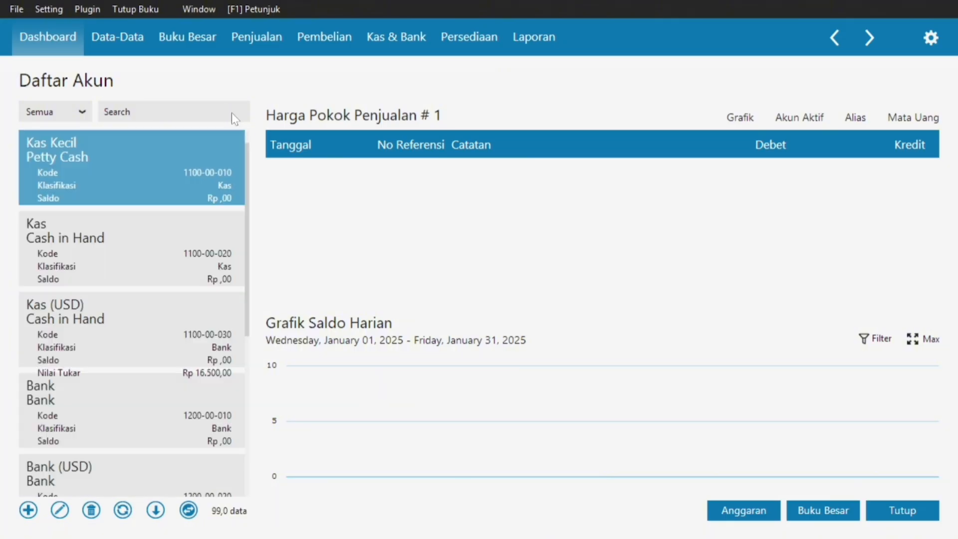
click(176, 111)
key(Caps_Lock)
text(h)
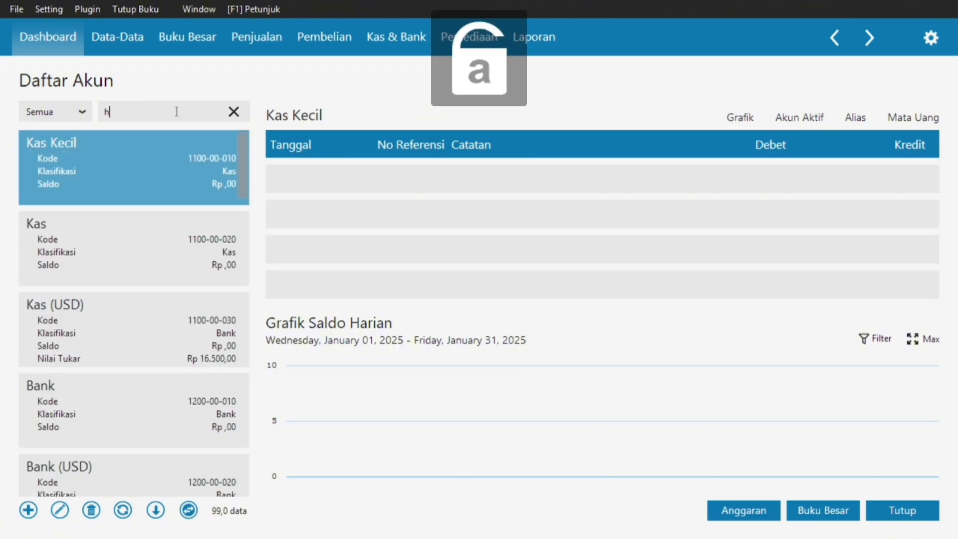
key(Caps_Lock)
key(BackSpace)
text(HPP)
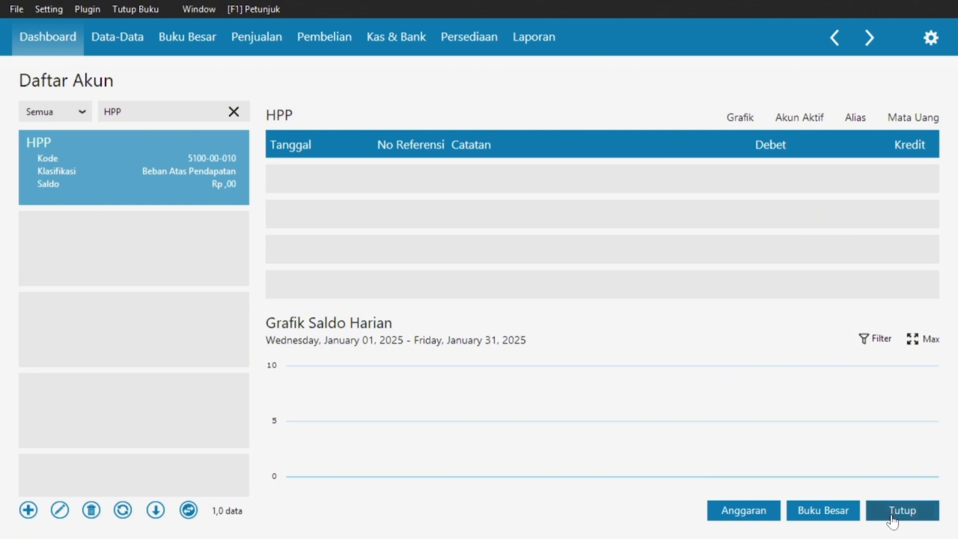
click(892, 518)
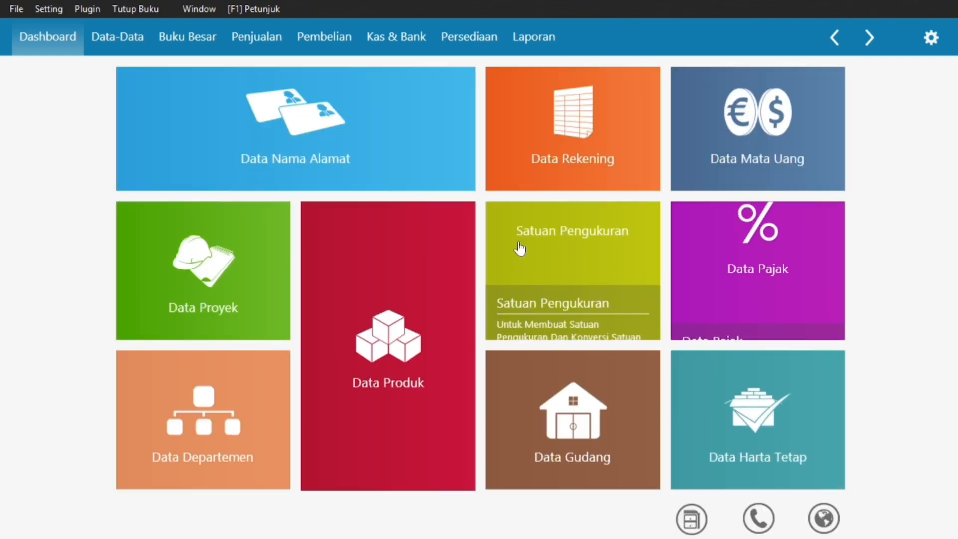
Open Setting > Saldo Awal > Saldo Awal Akun to reach the Mengisi Saldo Awal Akun form.
mouse_move(280, 113)
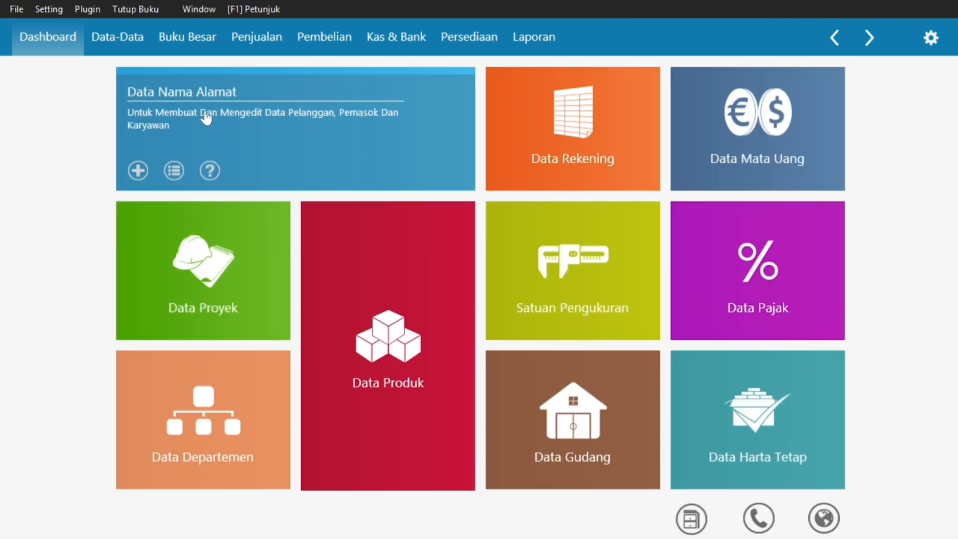
click(49, 10)
mouse_move(121, 75)
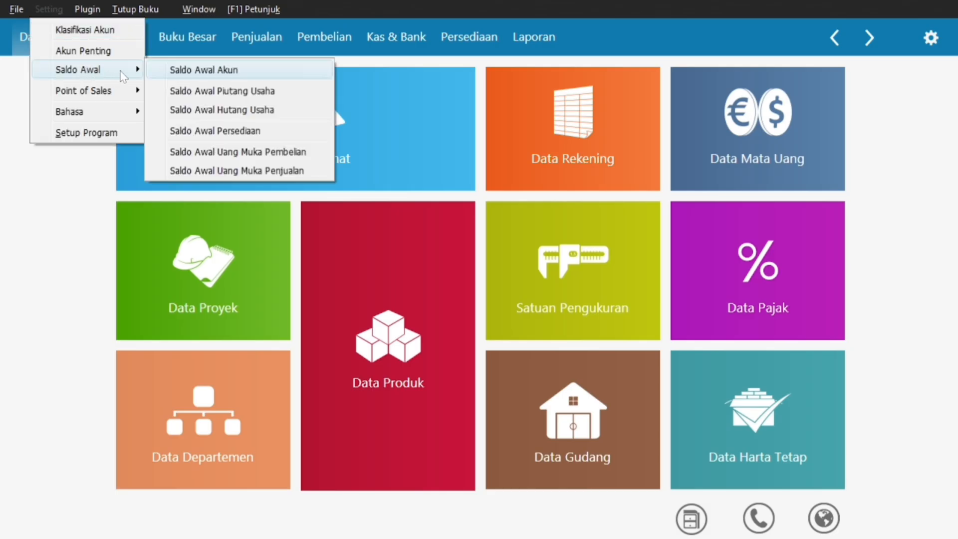
click(202, 72)
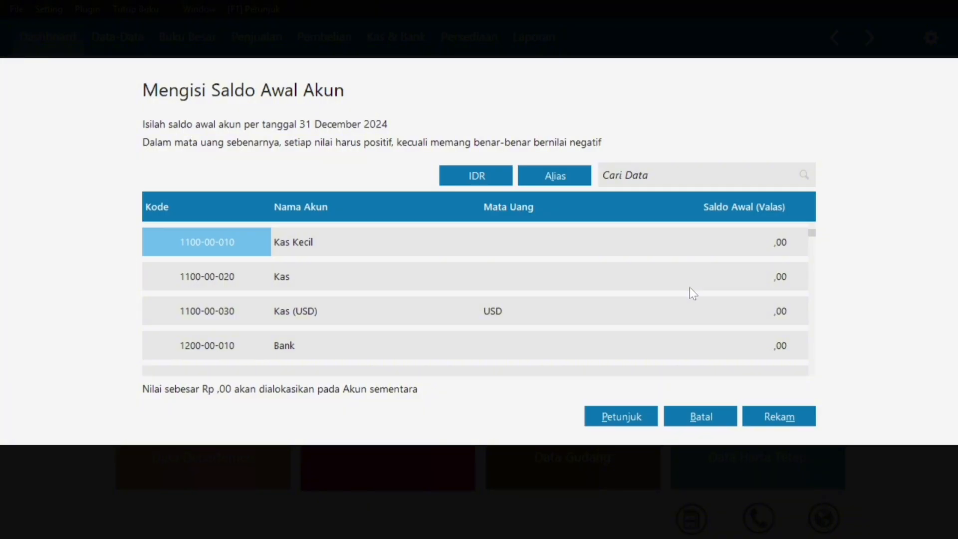
key(super)
Scroll the PDF to page 7's Aktiva Lancar rows showing Kas 3,500,000, then return to the balance form.
click(558, 522)
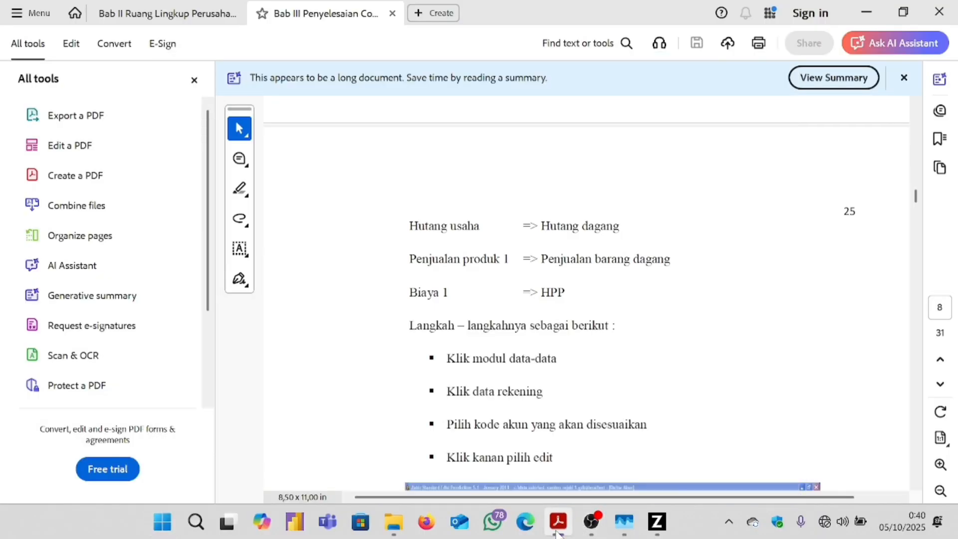
scroll(596, 244, up, 10)
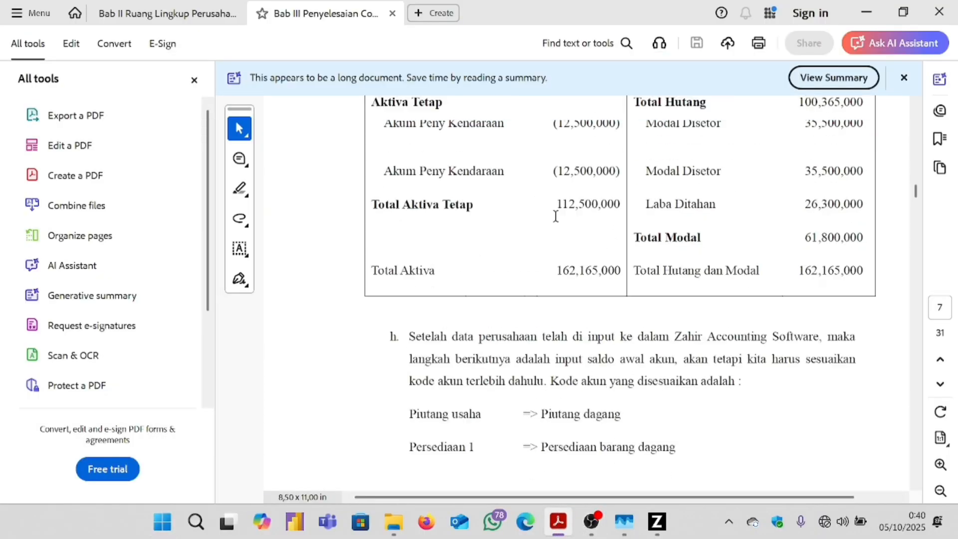
scroll(555, 216, up, 8)
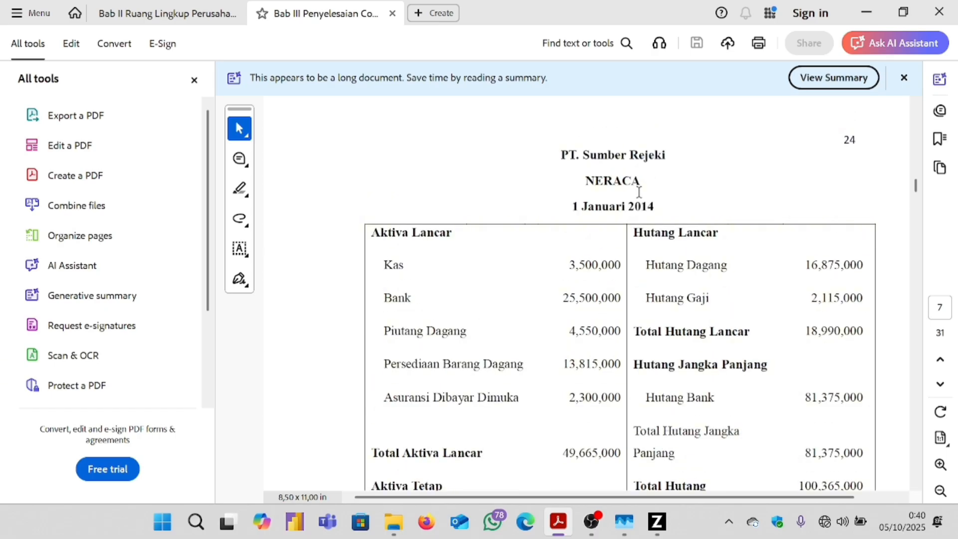
scroll(602, 188, down, 5)
scroll(603, 188, up, 1)
scroll(603, 188, down, 1)
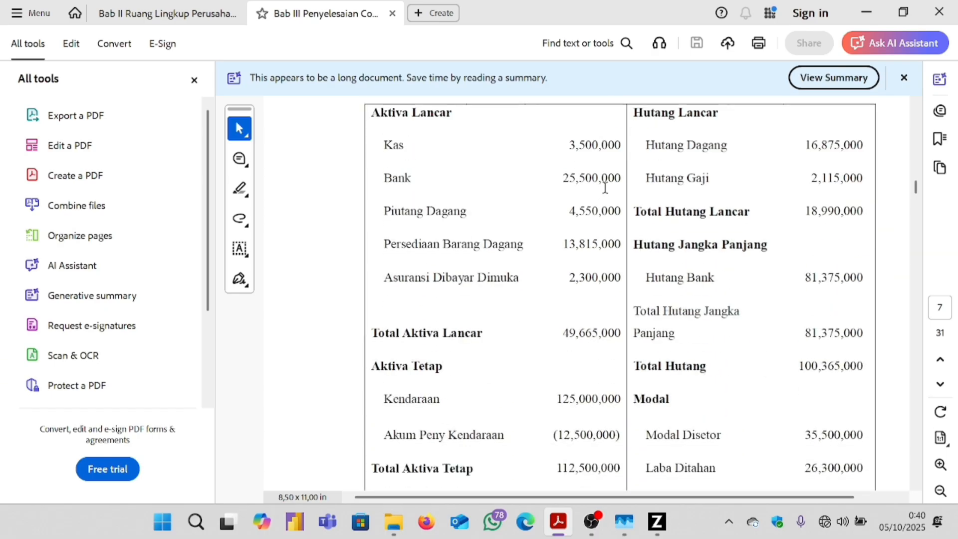
click(657, 522)
Enter 3.500.000 as the Kas opening balance, checking the figure against the balance-sheet PDF.
click(776, 277)
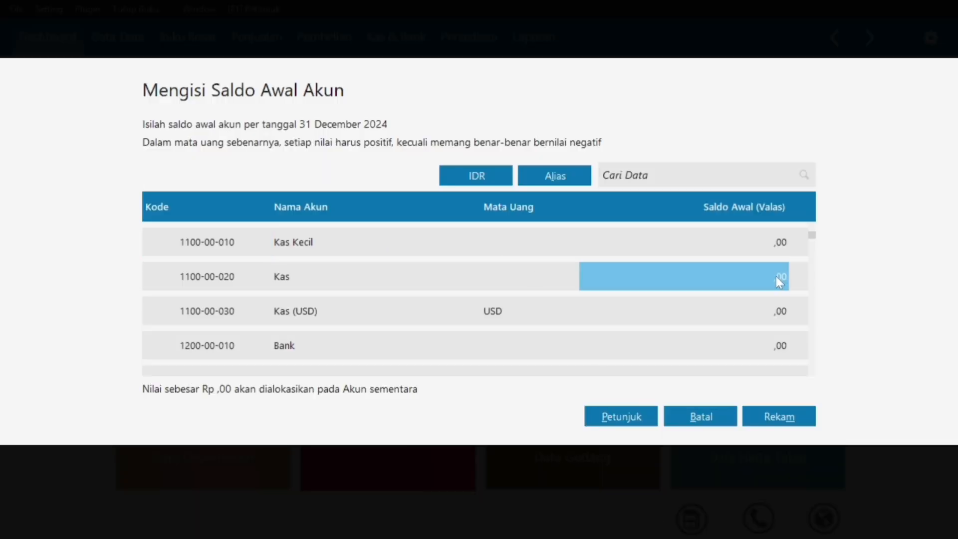
text(3)
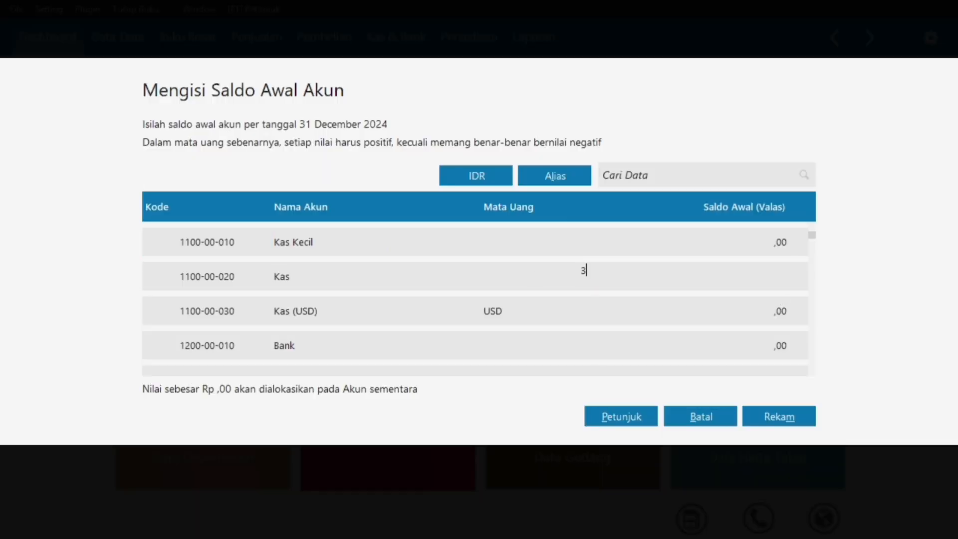
text(500000)
click(779, 295)
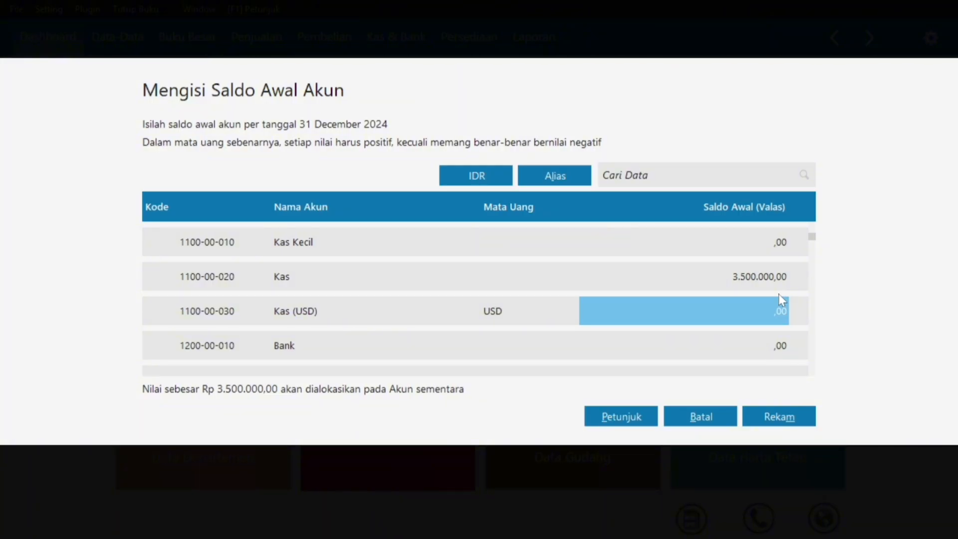
key(super)
mouse_move(557, 521)
click(629, 464)
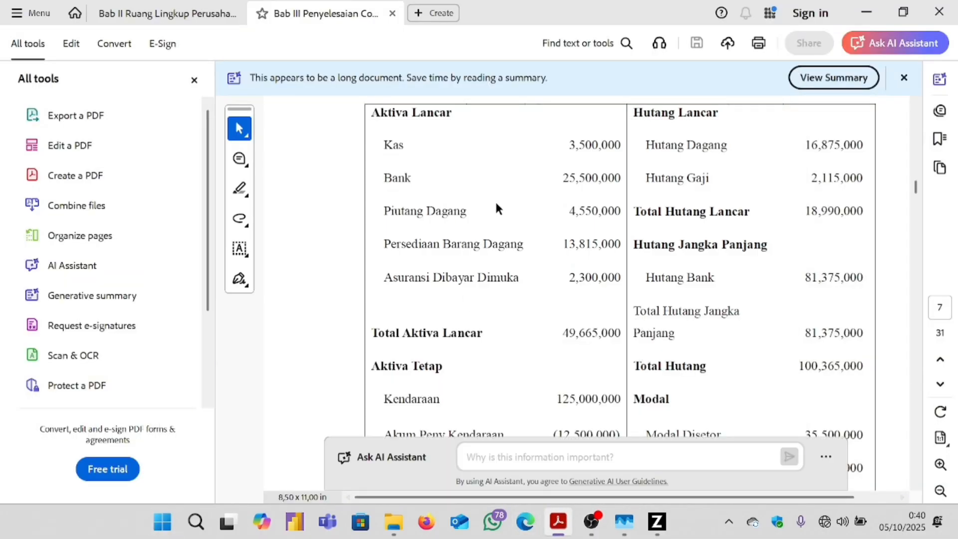
click(662, 510)
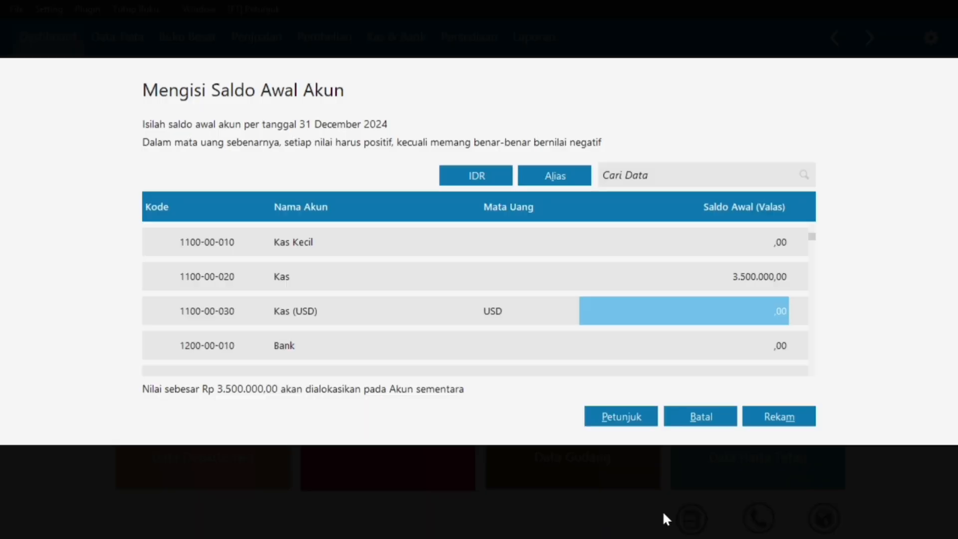
Enter 25.500.000 as the Bank opening balance.
click(755, 346)
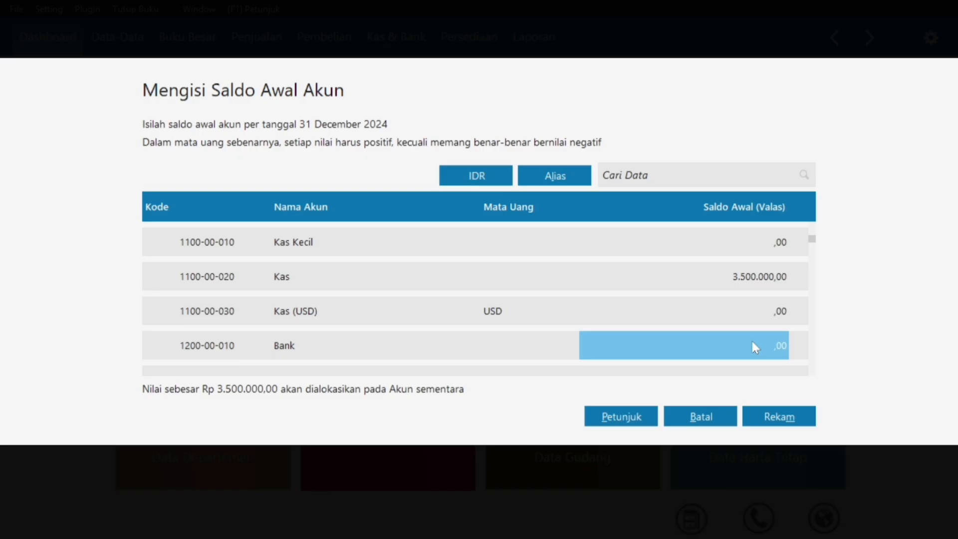
text(255)
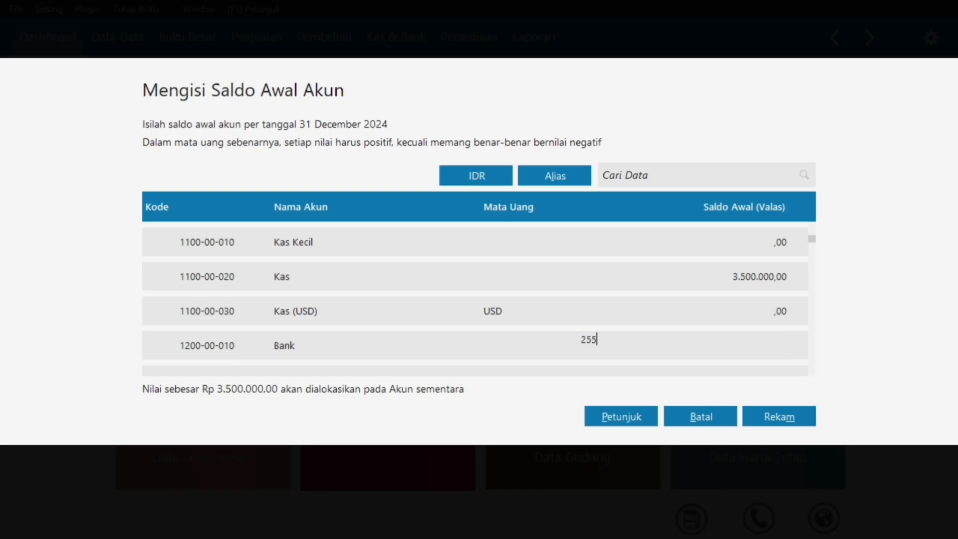
text(00000)
key(Return)
key(super)
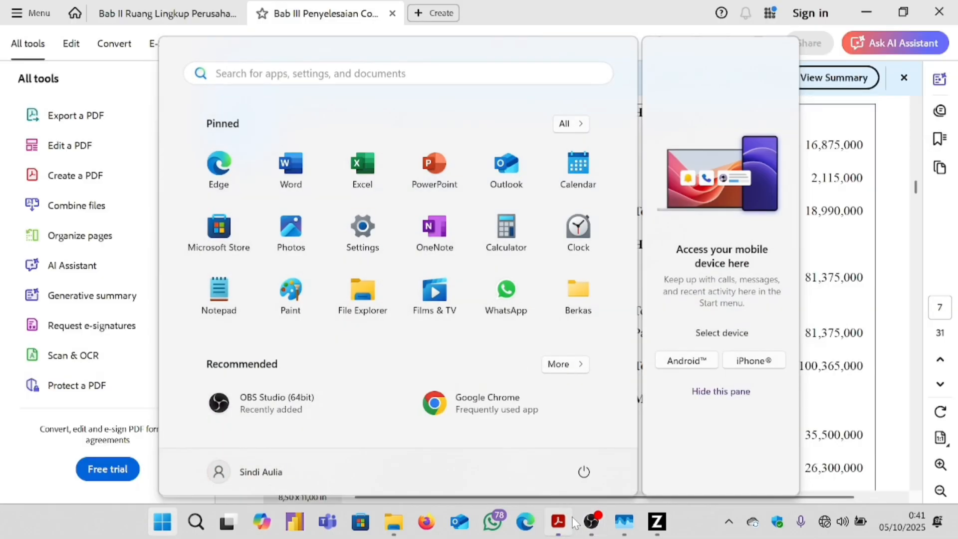
click(509, 434)
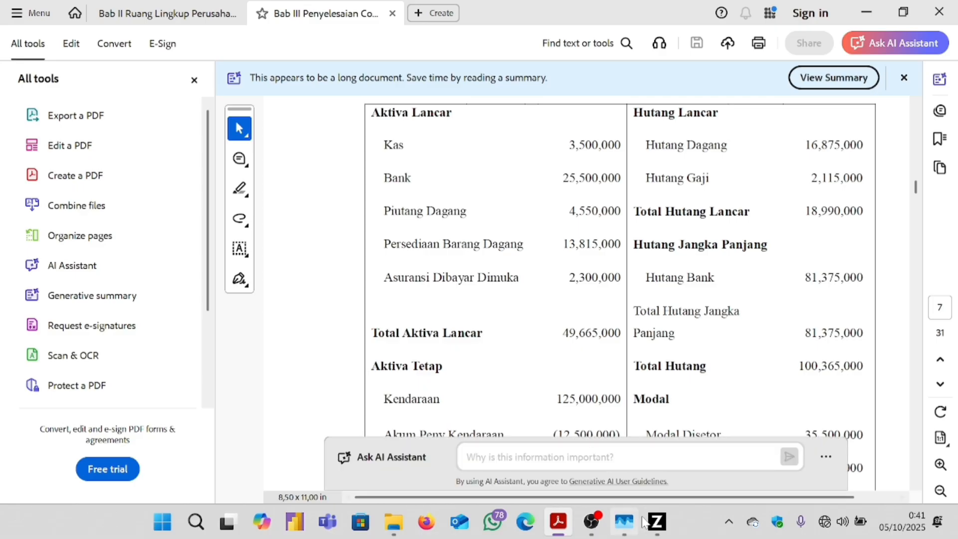
mouse_move(658, 522)
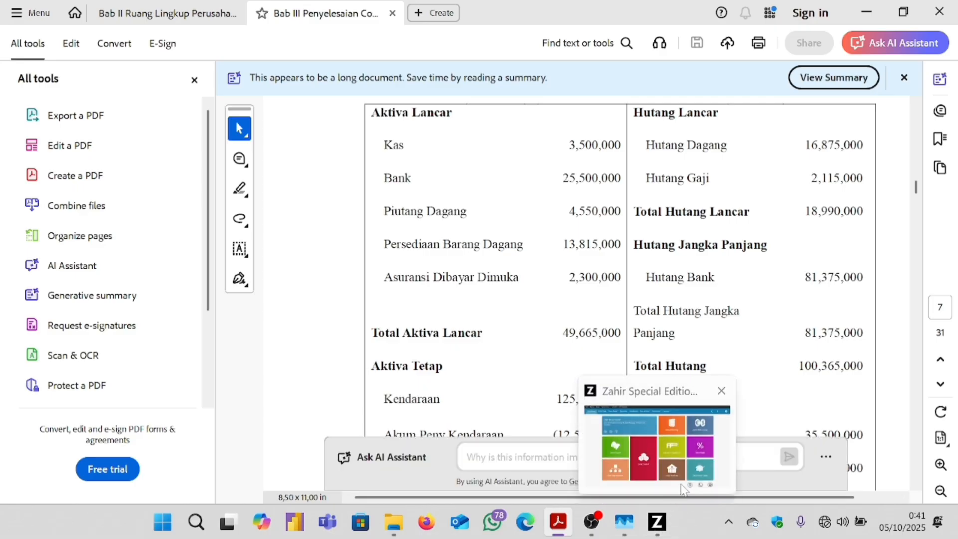
click(686, 460)
Enter 4.550.000 as the Piutang Dagang opening balance.
click(762, 355)
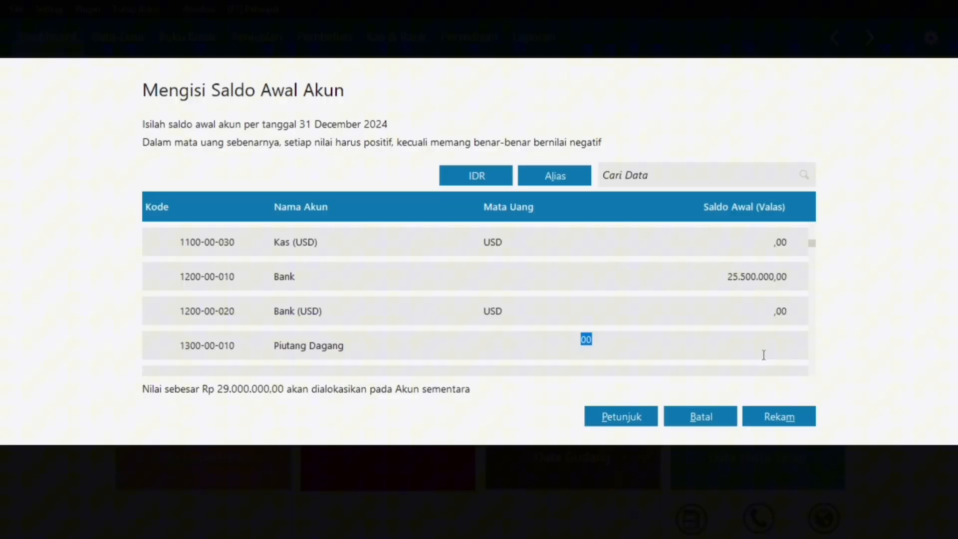
text(4550000)
key(Return)
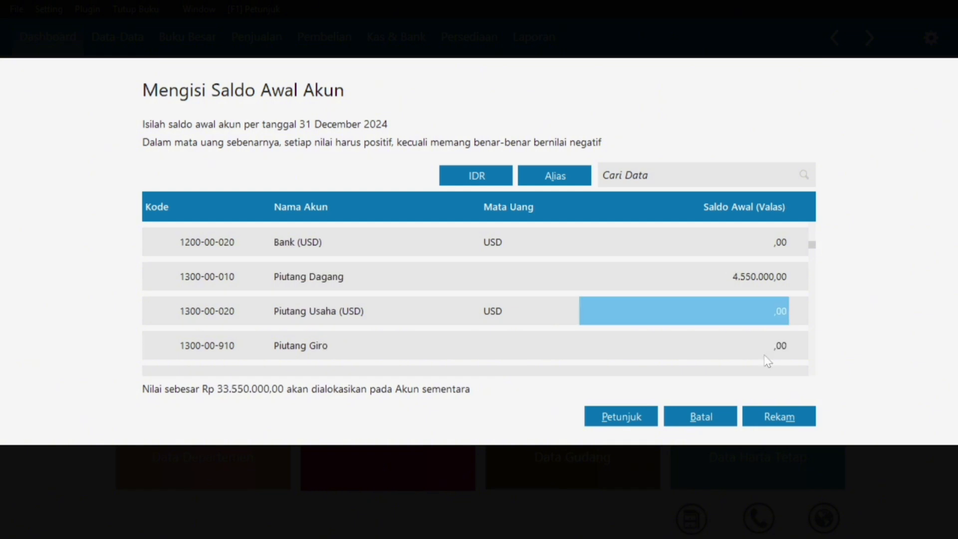
key(super)
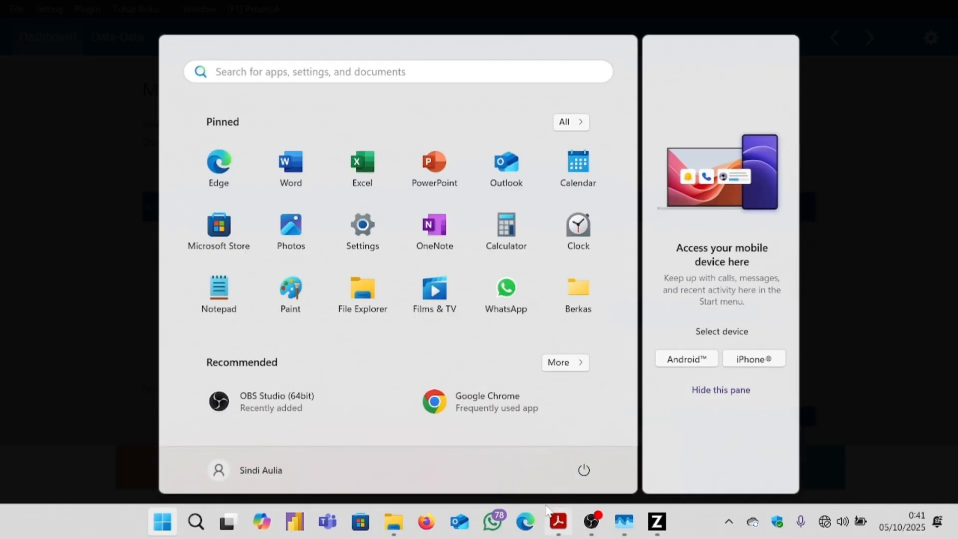
click(557, 522)
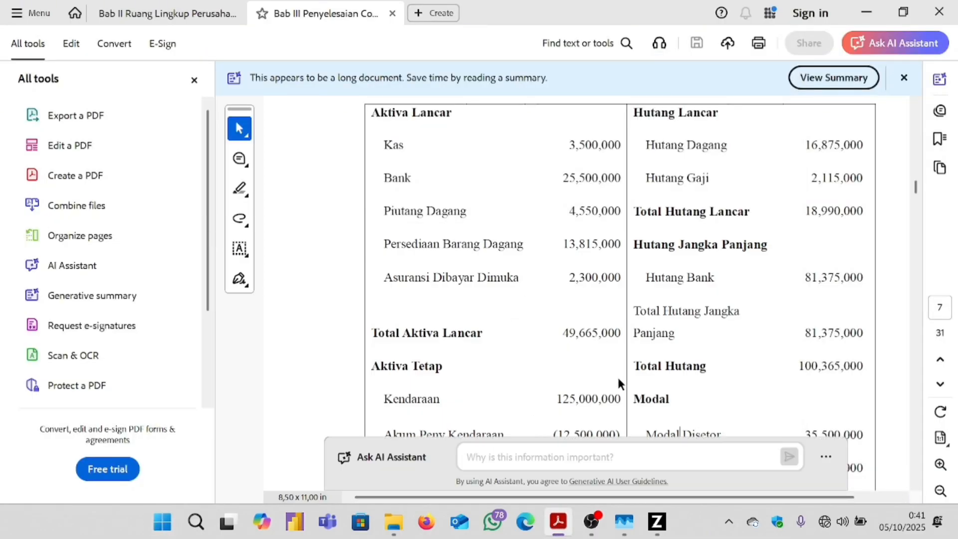
click(656, 521)
Enter 13.815.000 as the Persediaan Barang Dagang opening balance.
key(Return)
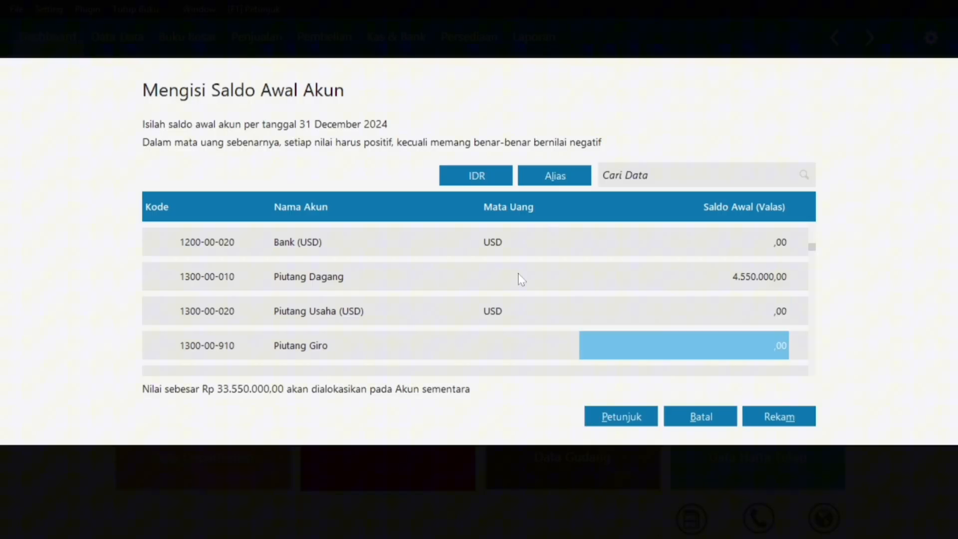
key(Return)
key(Return)
key(Return)
key(Return)
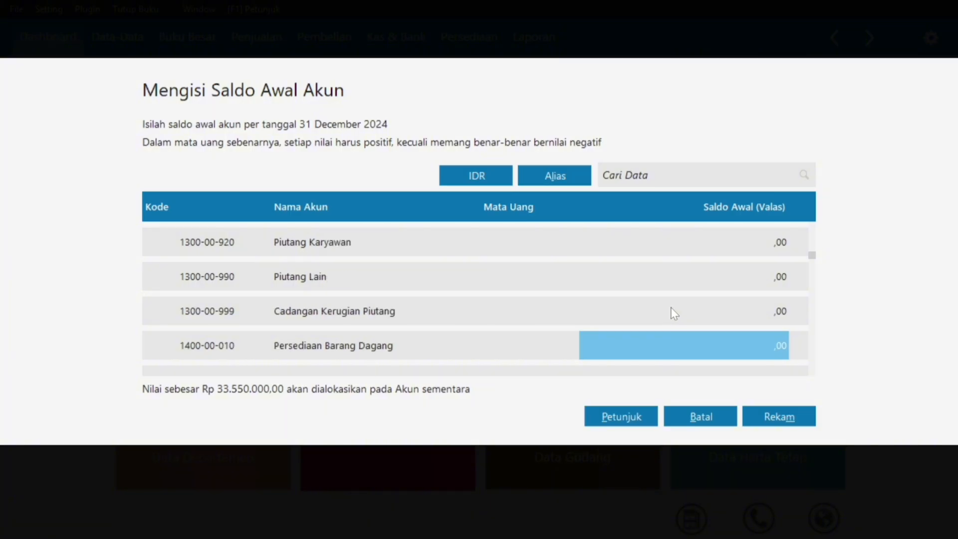
click(733, 345)
text(13)
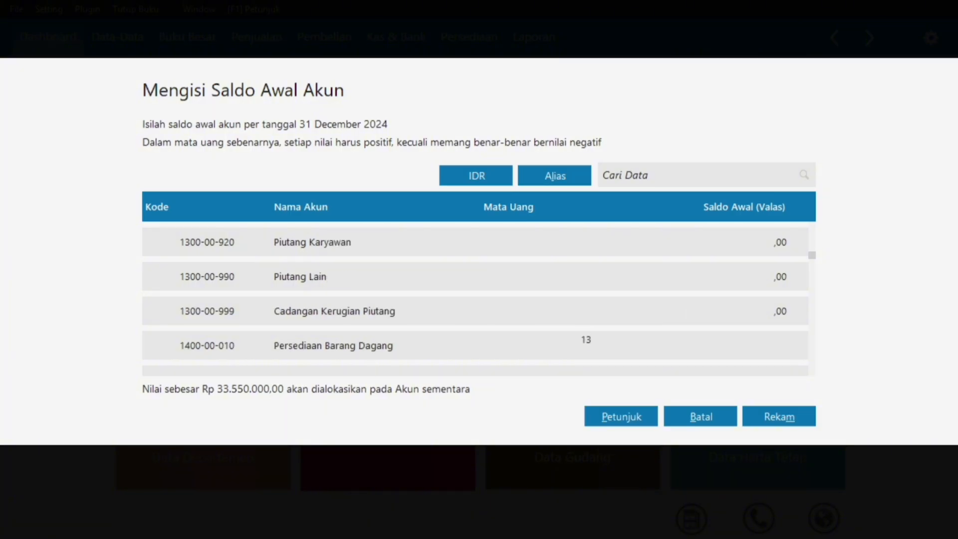
text(815000)
key(Return)
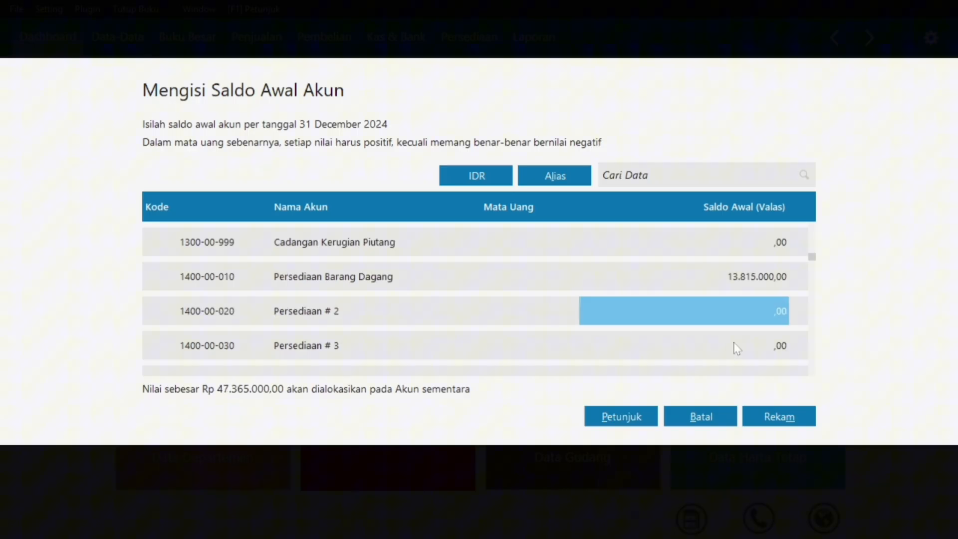
key(super)
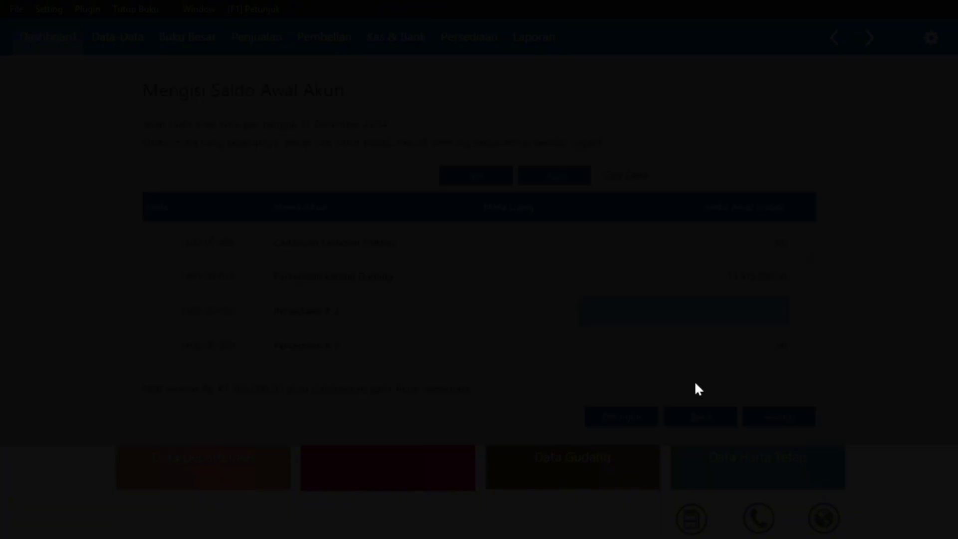
click(557, 521)
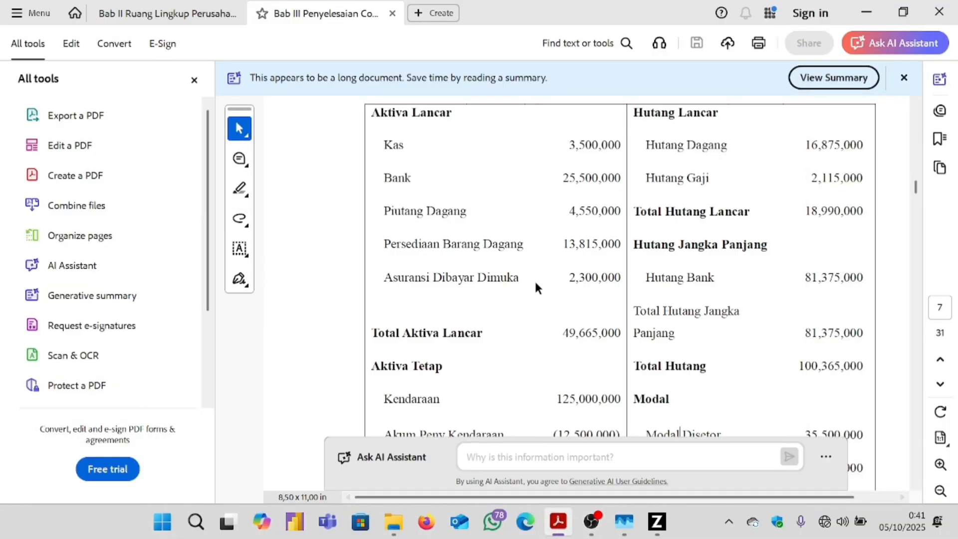
click(656, 521)
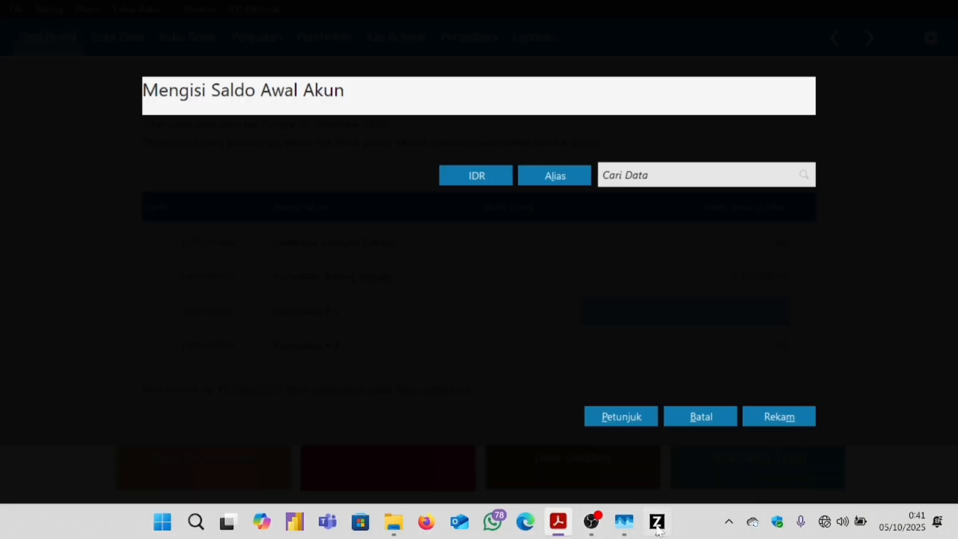
click(528, 340)
Enter 2.300.000 as the Asuransi Dibayar di Muka opening balance.
key(Down)
key(Down)
key(Down)
key(Down)
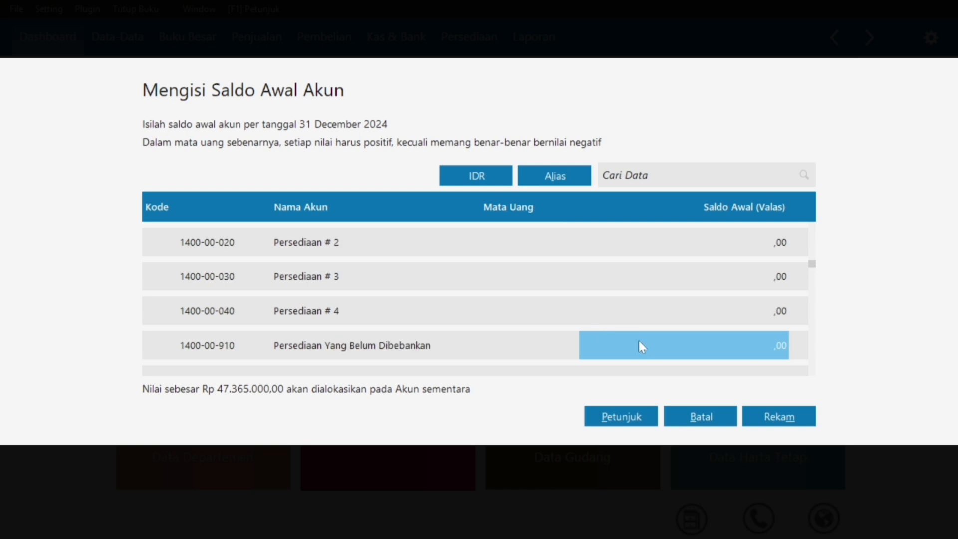
key(Down)
key(Down)
key(Down)
key(Down)
key(Down)
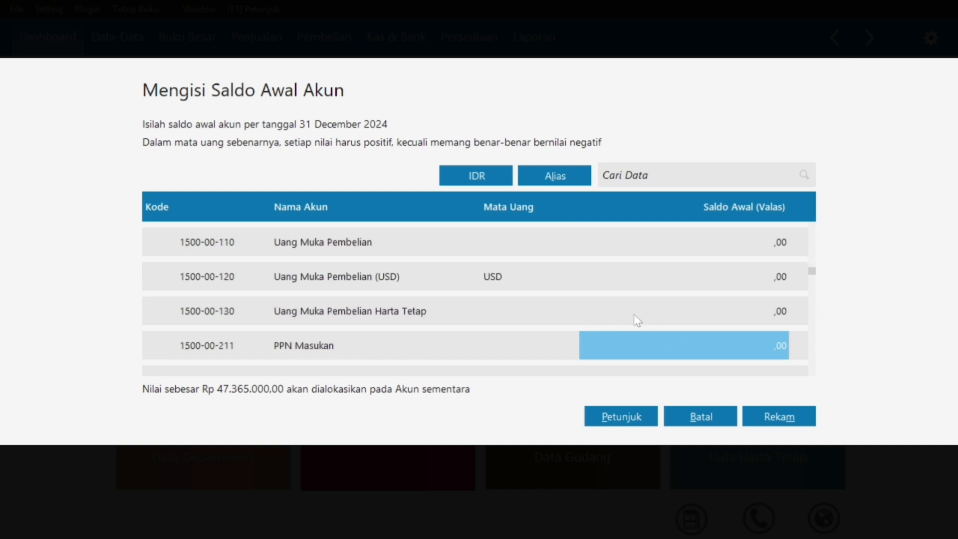
key(Down)
key(Down)
key(Down)
key(Down)
key(Down)
key(Down)
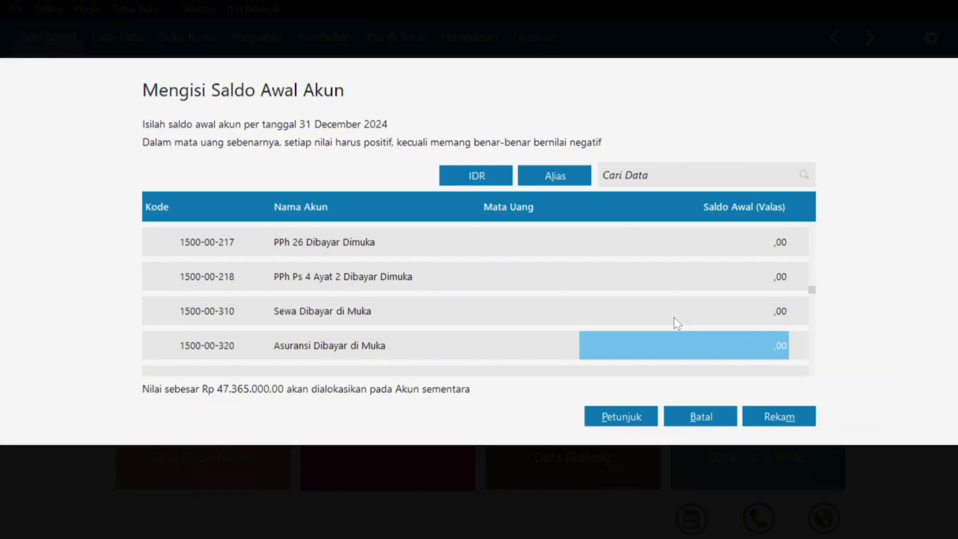
text(2300000)
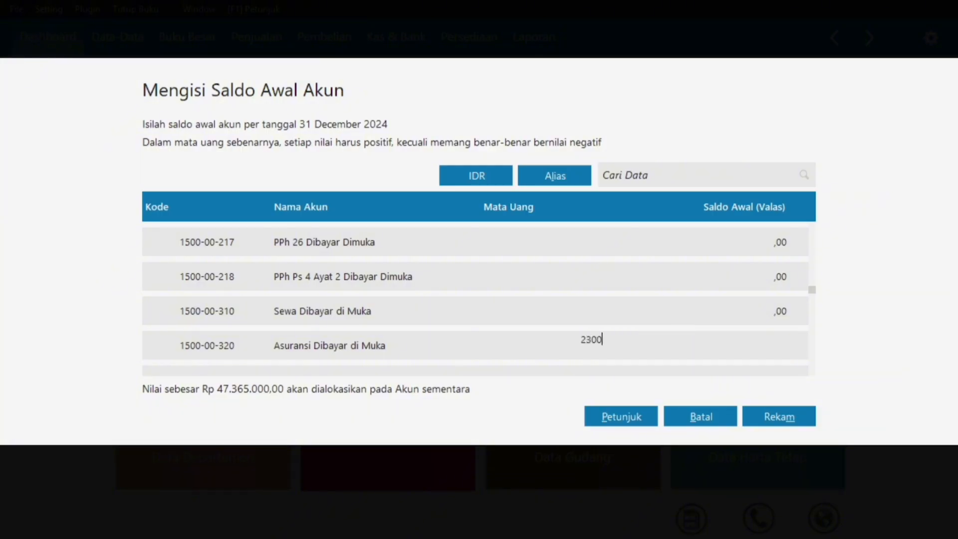
key(Return)
key(Down)
key(Down)
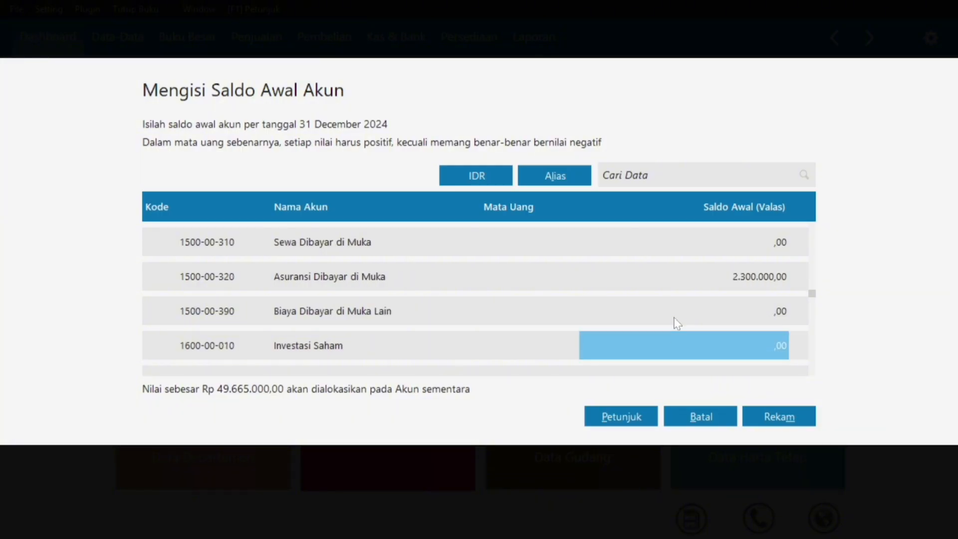
key(super)
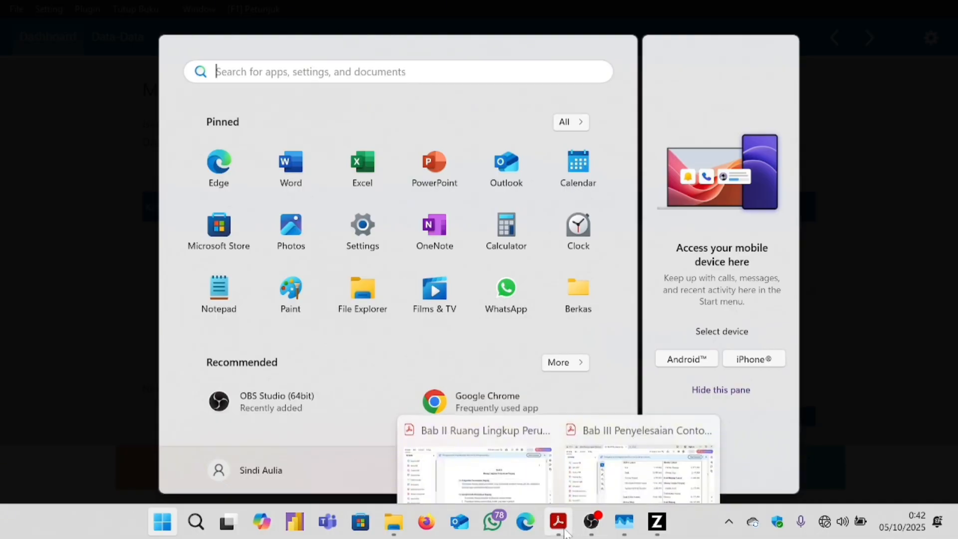
Enter 125.000.000 as the Kendaraan opening balance.
click(560, 524)
scroll(476, 362, down, 2)
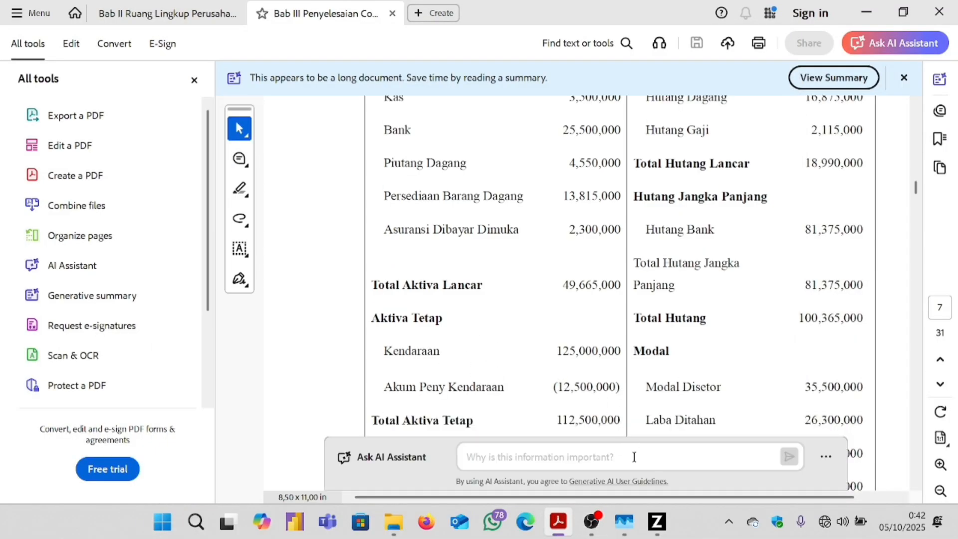
mouse_move(658, 530)
click(669, 479)
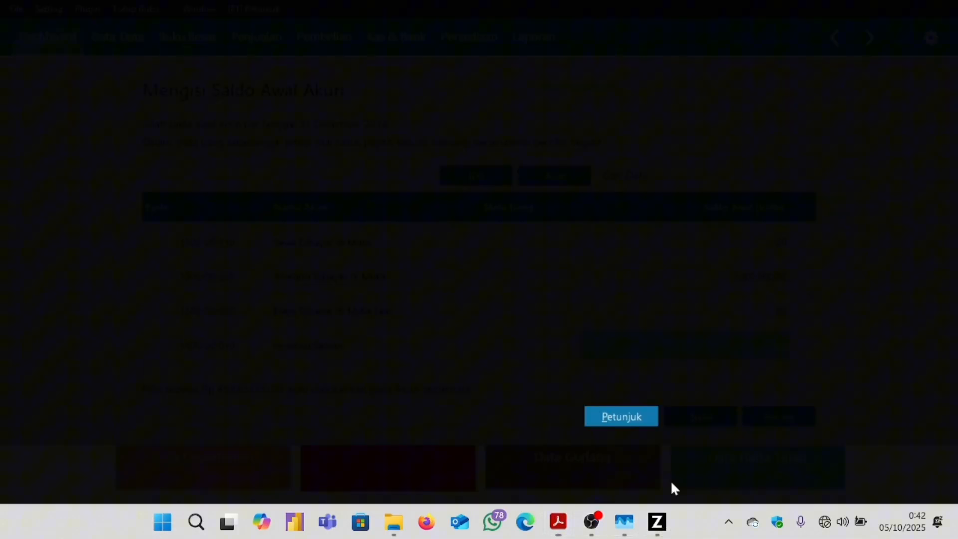
key(Down)
key(Down)
key(Down)
key(Down)
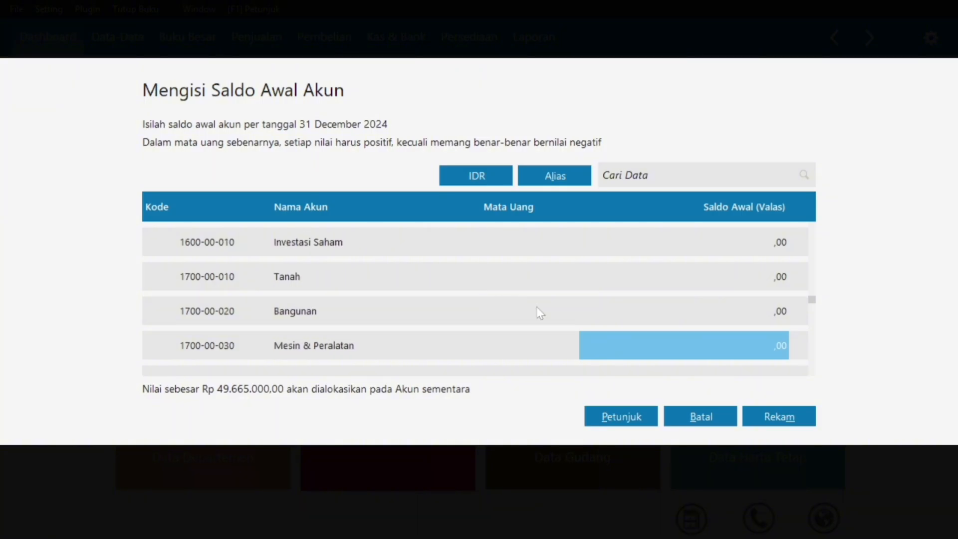
text(125000)
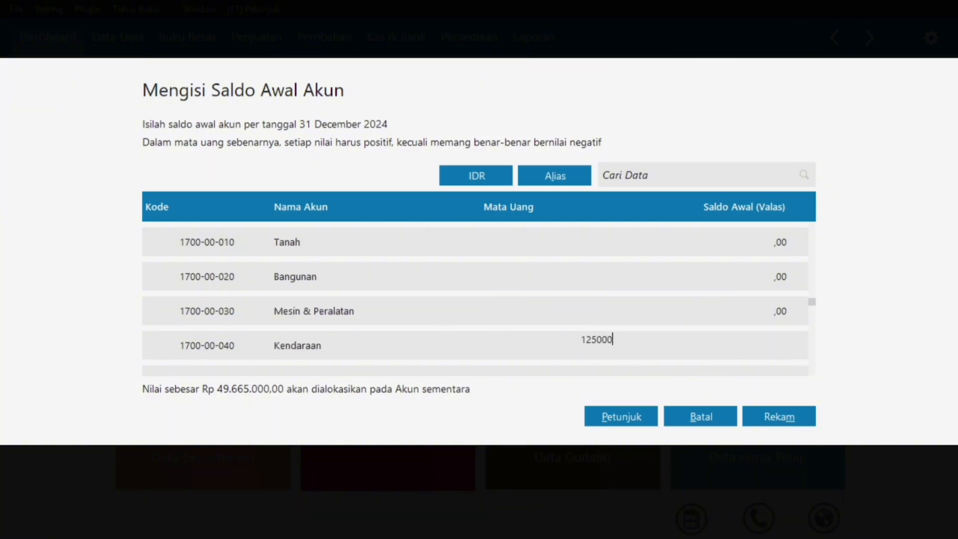
text(000)
key(Return)
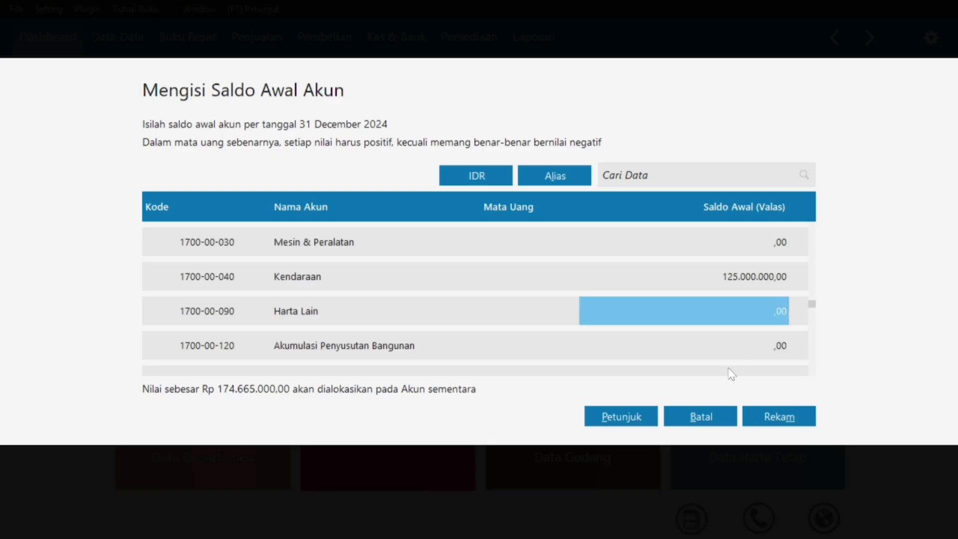
Enter -12.500.000 as the Akumulasi Penyusutan Kendaraan opening balance.
key(super)
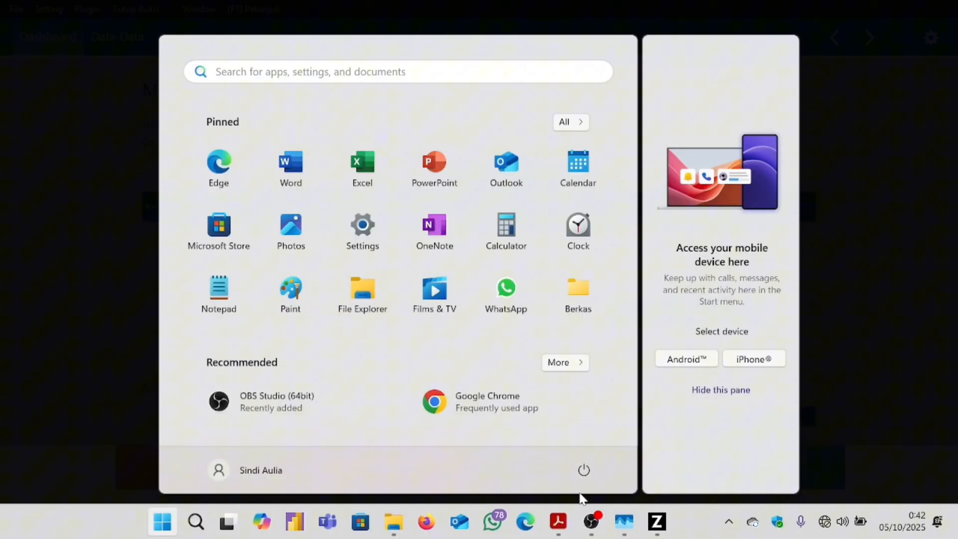
click(558, 521)
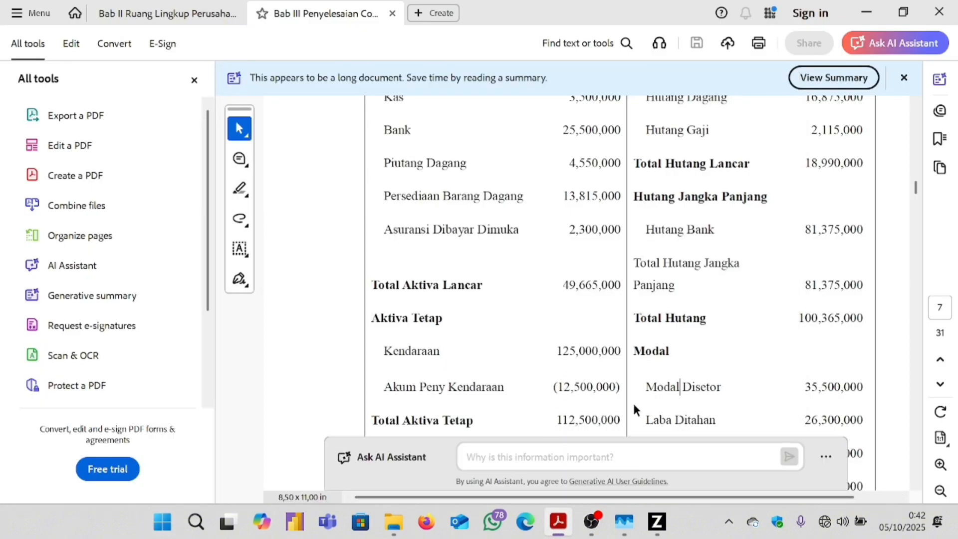
click(657, 521)
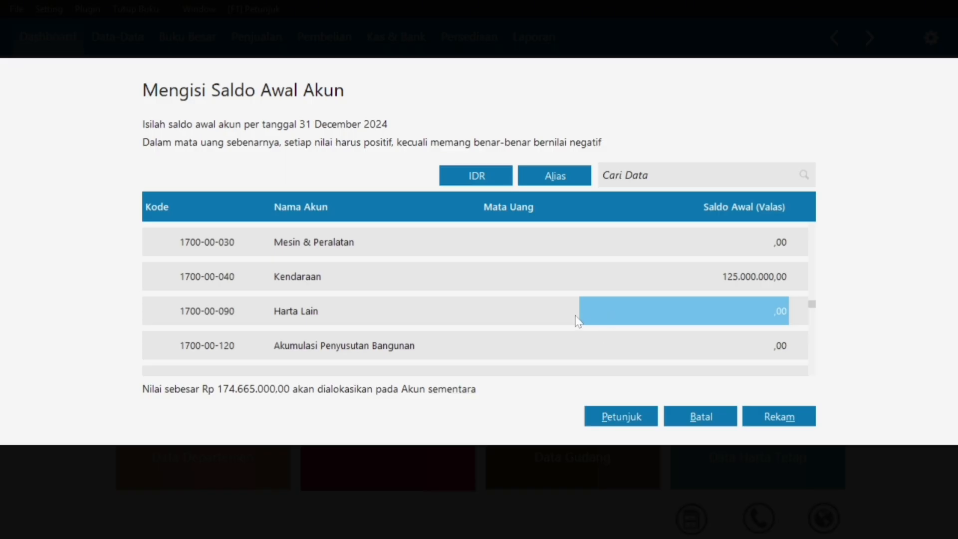
key(Down)
key(Down)
key(Down)
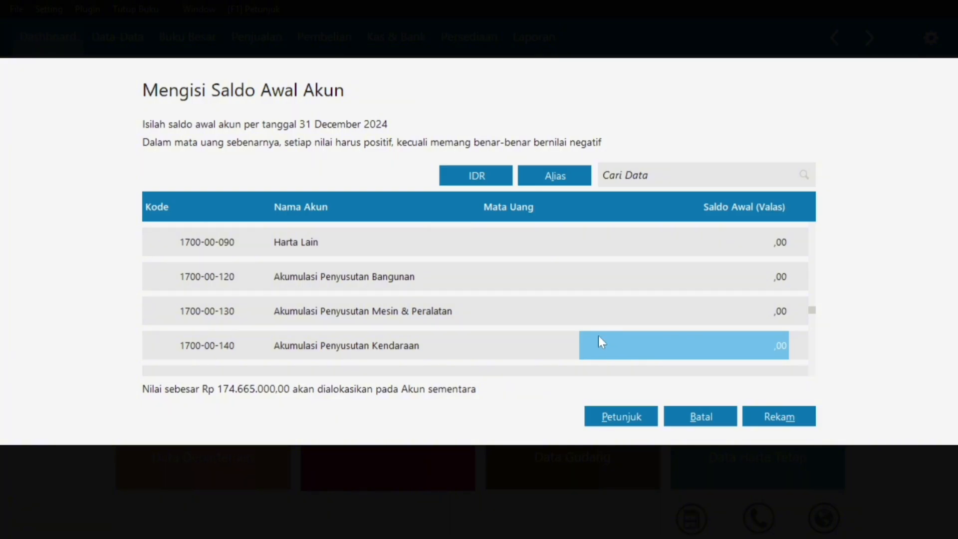
text(-)
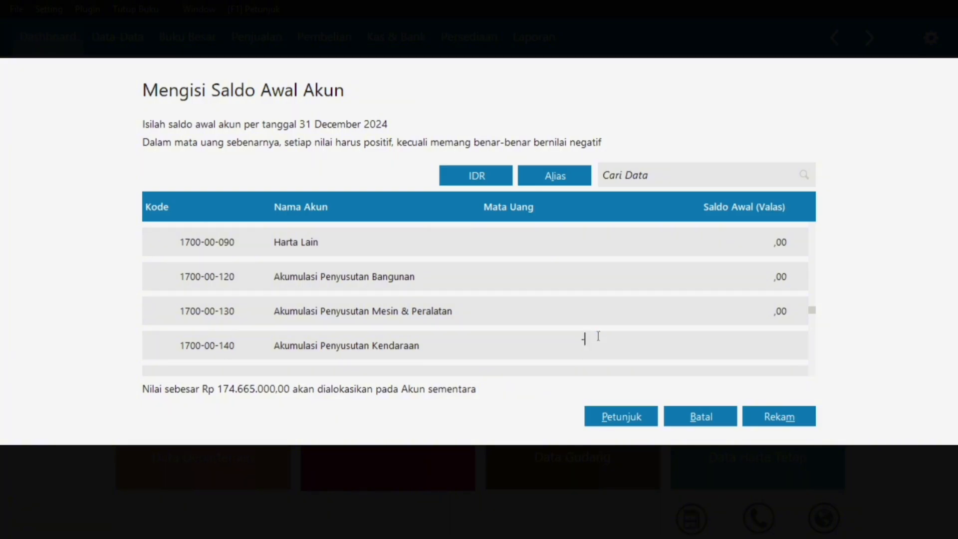
text(12.)
text(500.000)
key(Return)
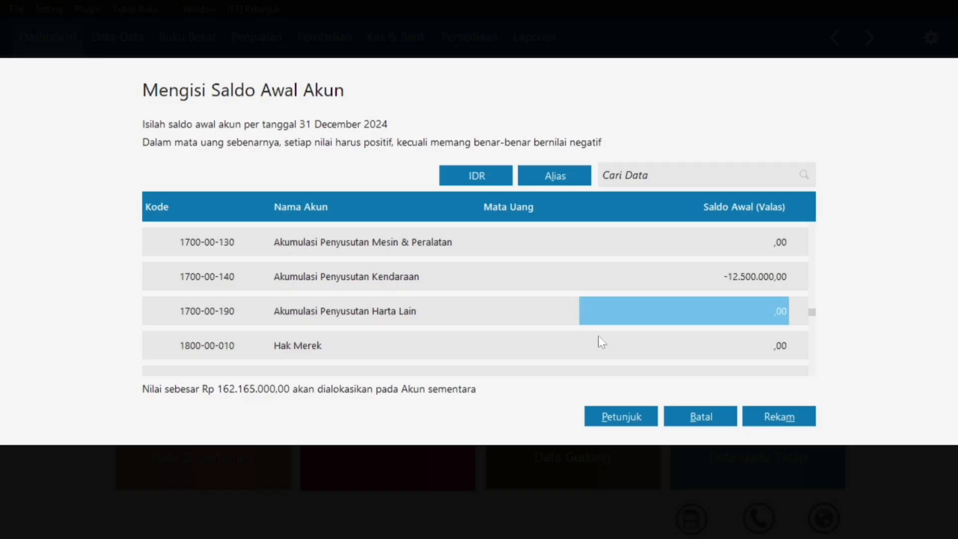
key(super)
Enter 16.875.000 as the Utang Dagang opening balance.
click(558, 521)
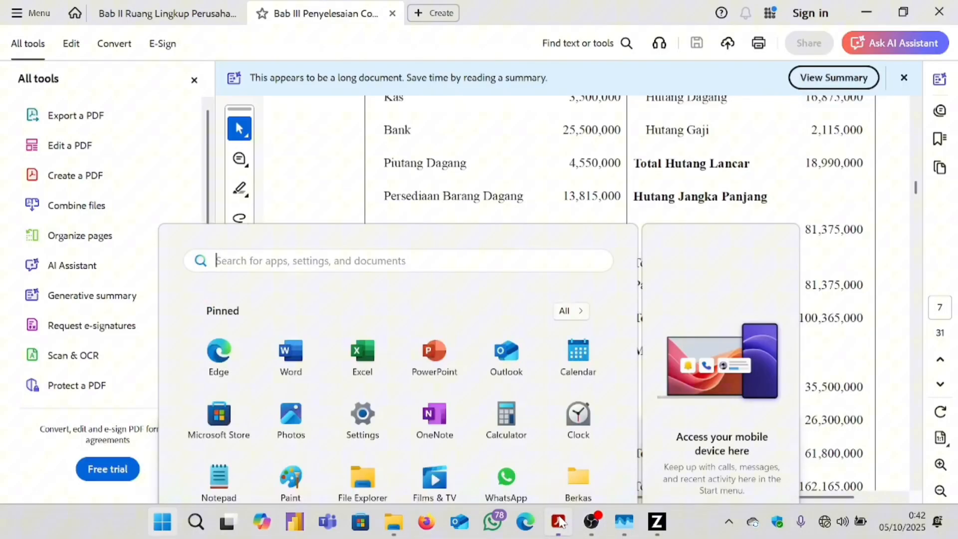
scroll(718, 290, up, 2)
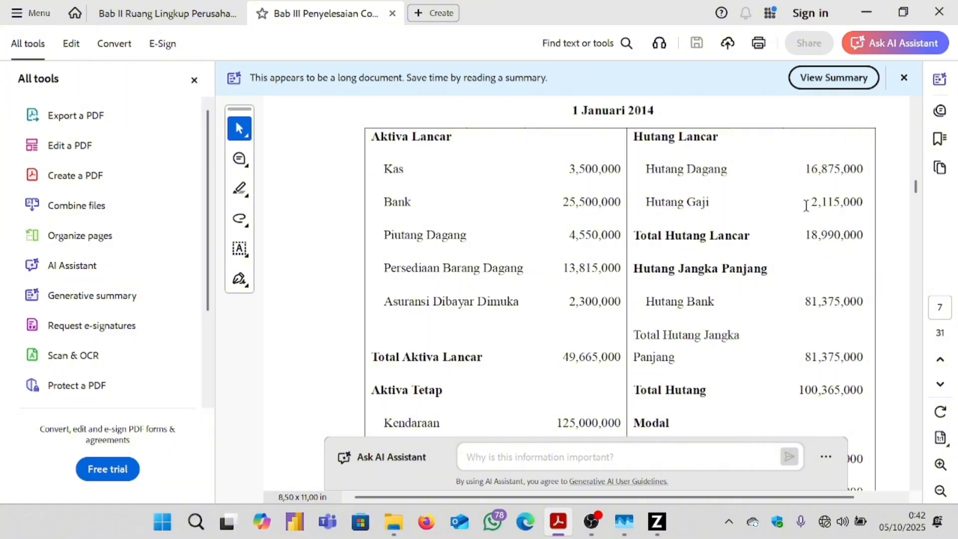
click(656, 521)
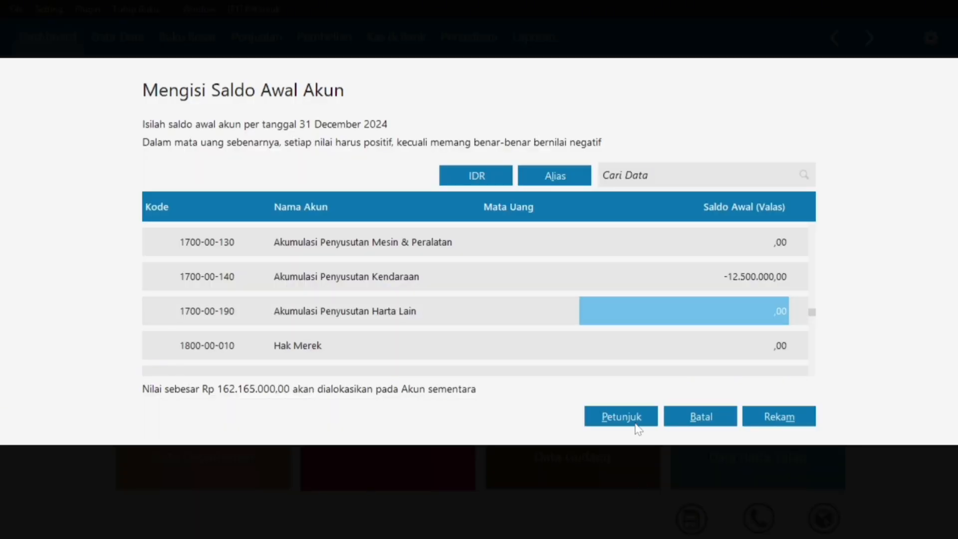
key(Down)
key(Down)
key(Down)
key(Down)
key(Down)
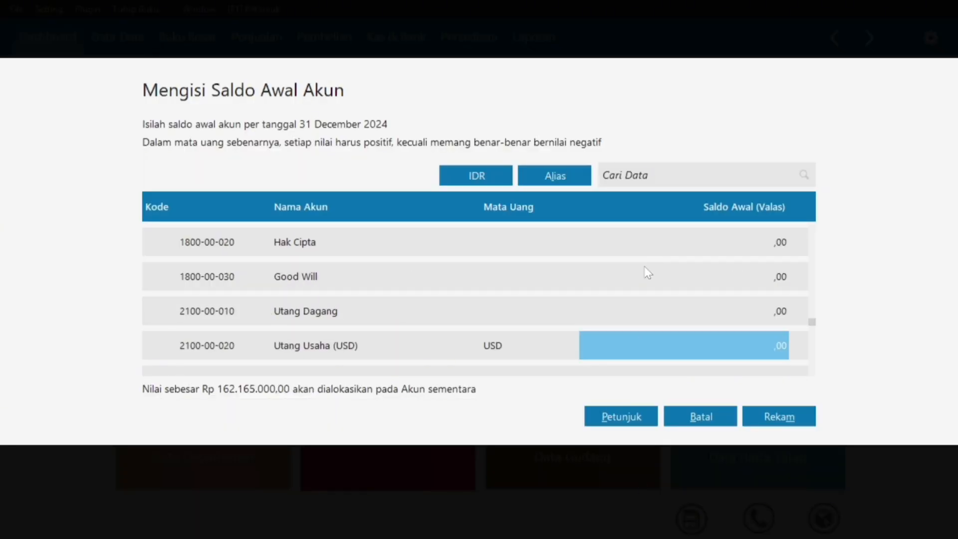
click(777, 301)
text(16875000)
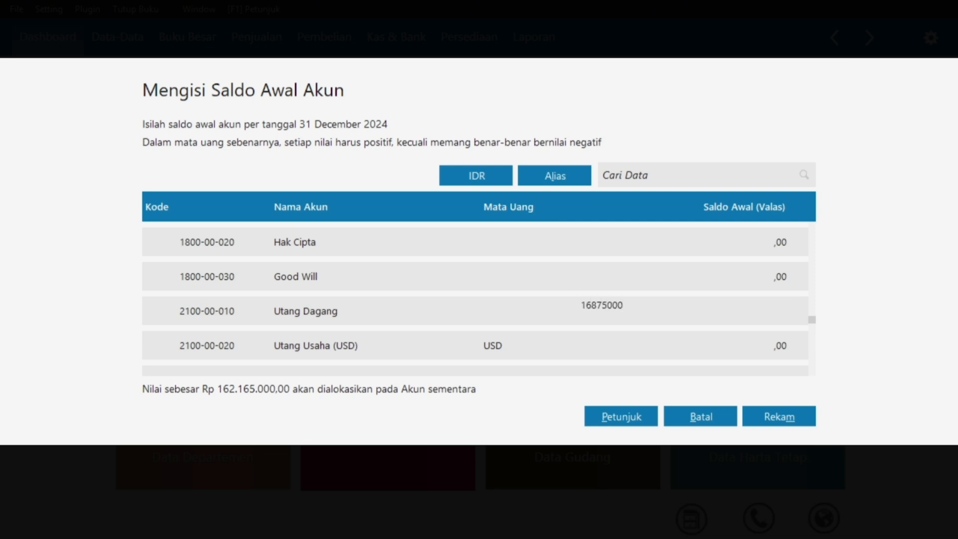
key(Return)
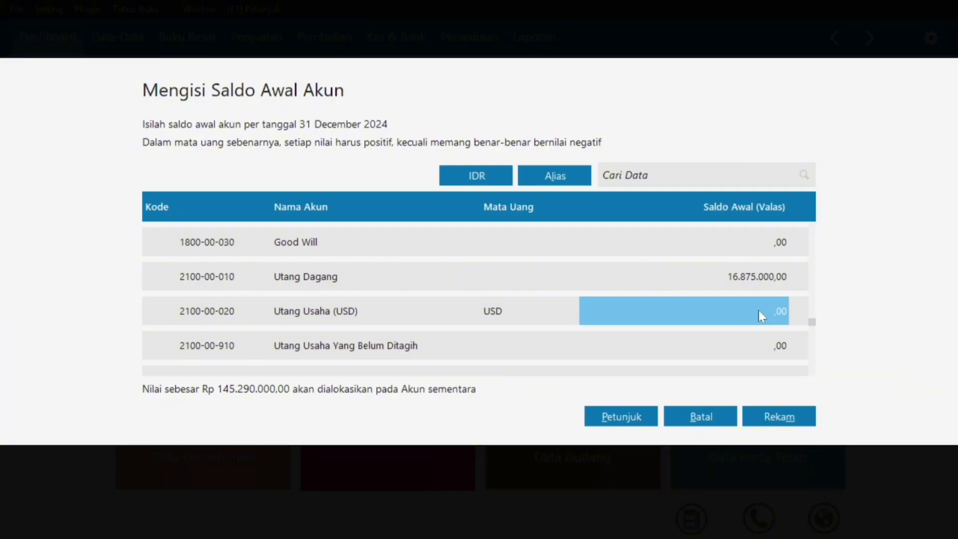
Enter 2.115.000 as the Utang Gaji & Upah opening balance.
key(super)
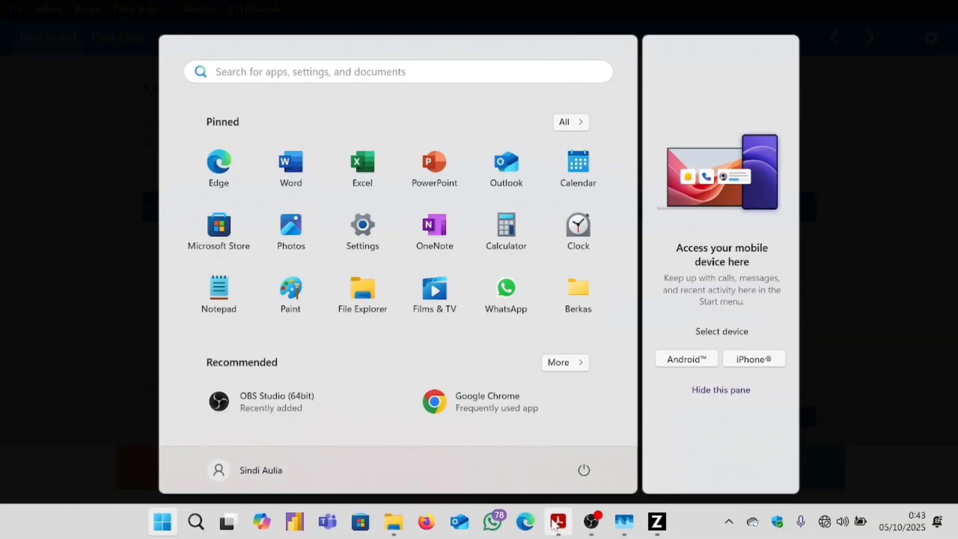
click(558, 521)
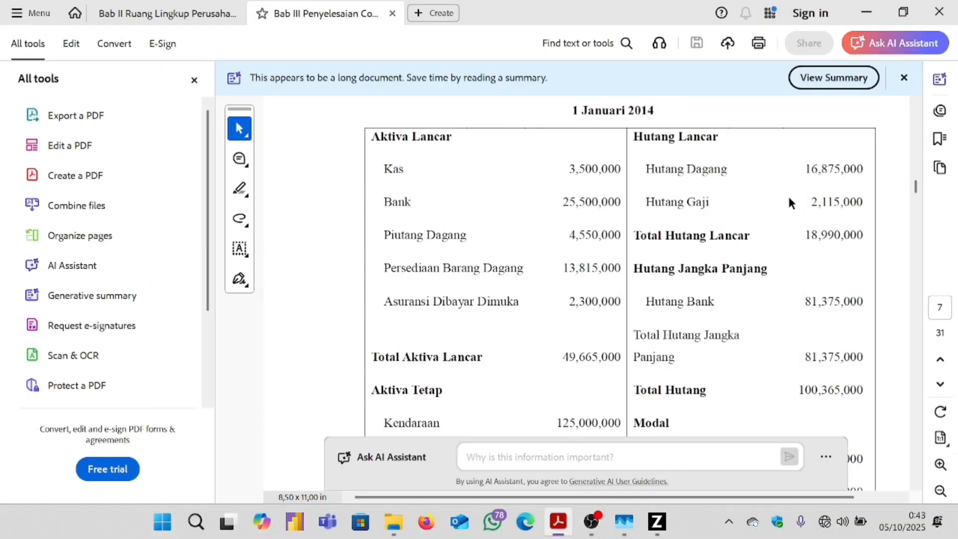
click(656, 529)
key(Down)
key(Down)
key(Down)
key(Down)
key(Down)
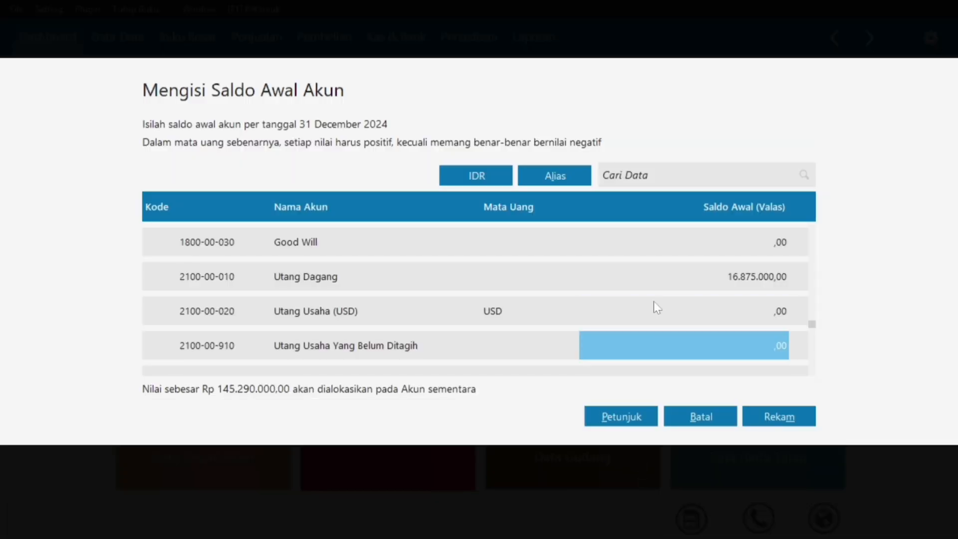
click(758, 314)
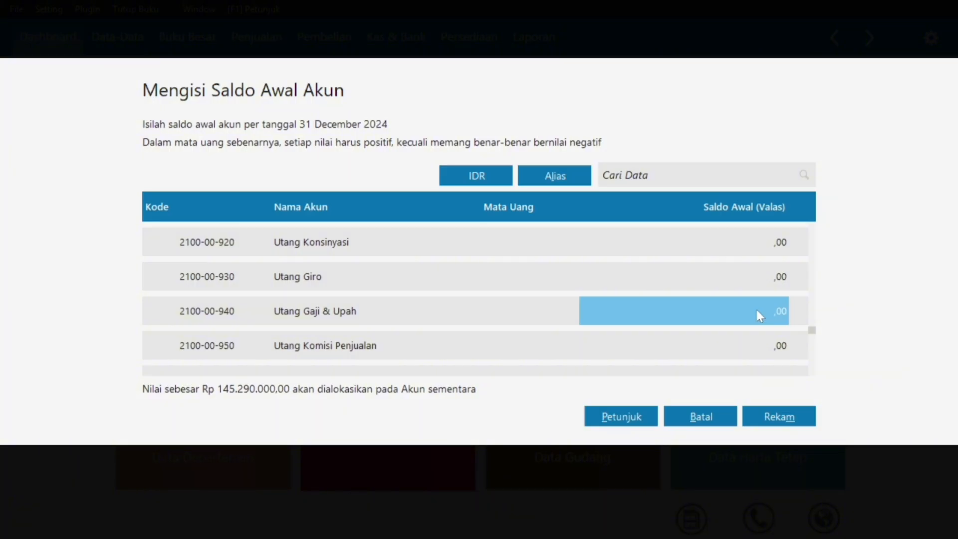
text(2115000)
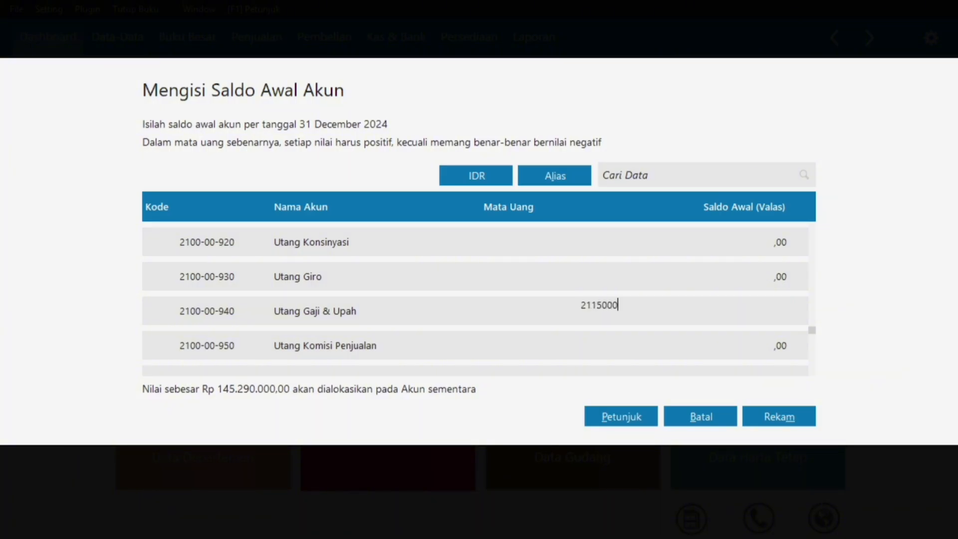
key(Return)
Enter 81.375.000 as the Utang Bank opening balance.
key(super)
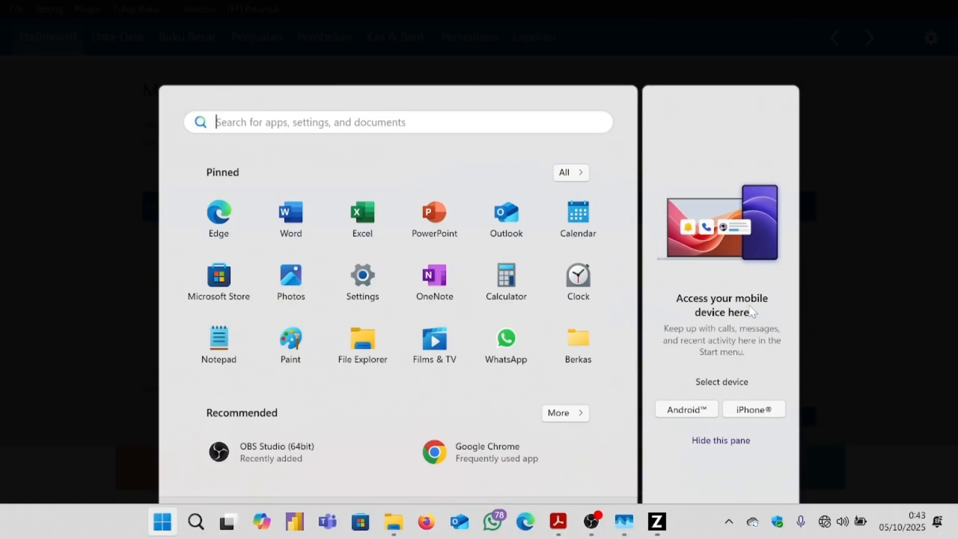
click(559, 521)
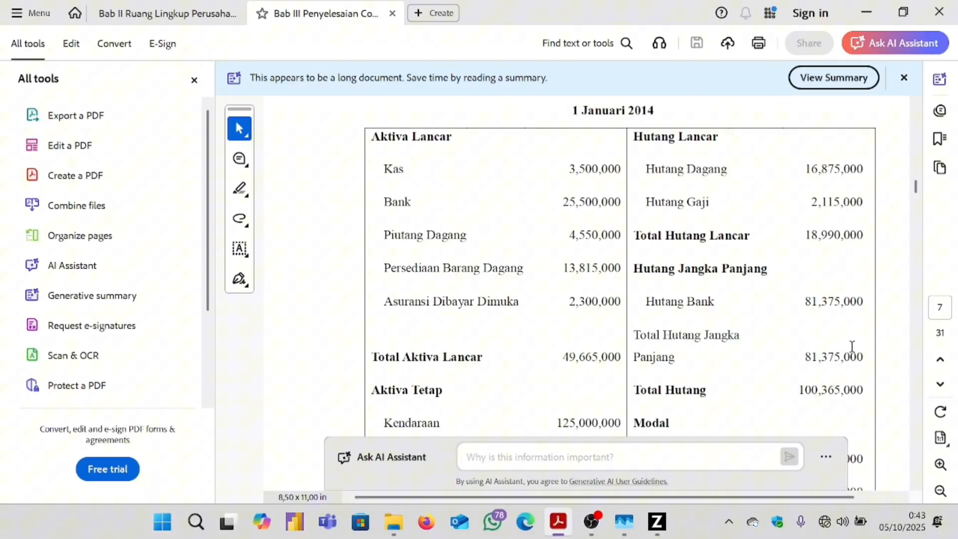
mouse_move(663, 522)
click(630, 508)
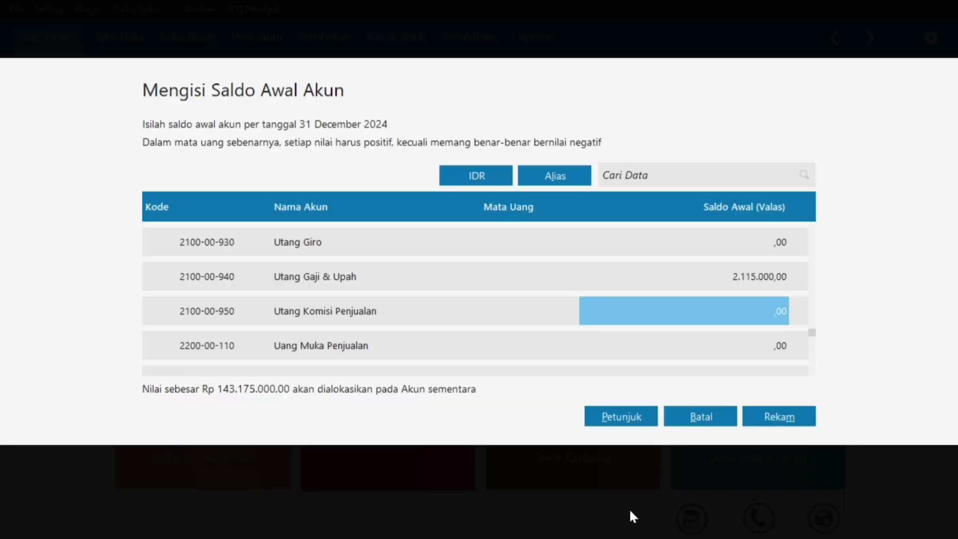
key(Down)
key(Down)
key(Down)
key(Down)
key(Down)
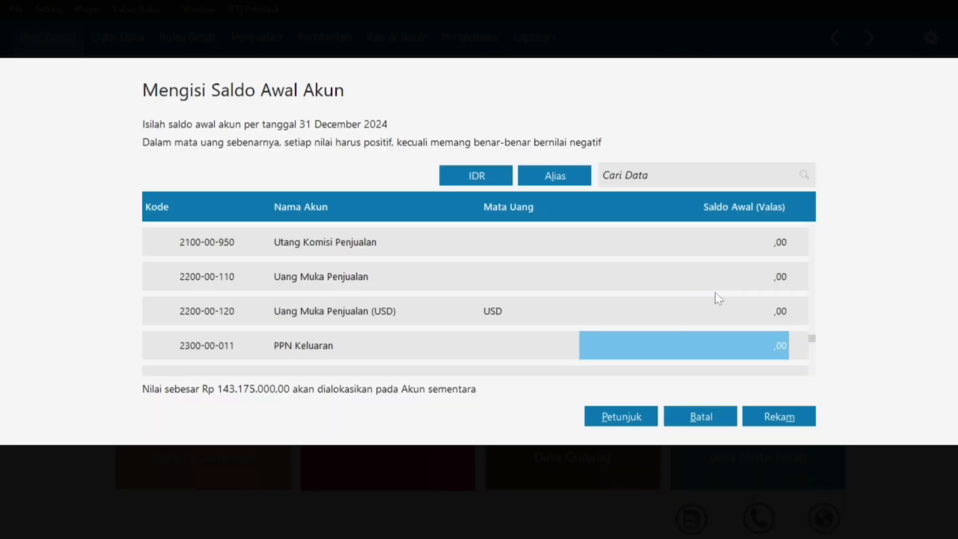
key(Down)
key(Down)
key(Down)
key(Down)
key(Down)
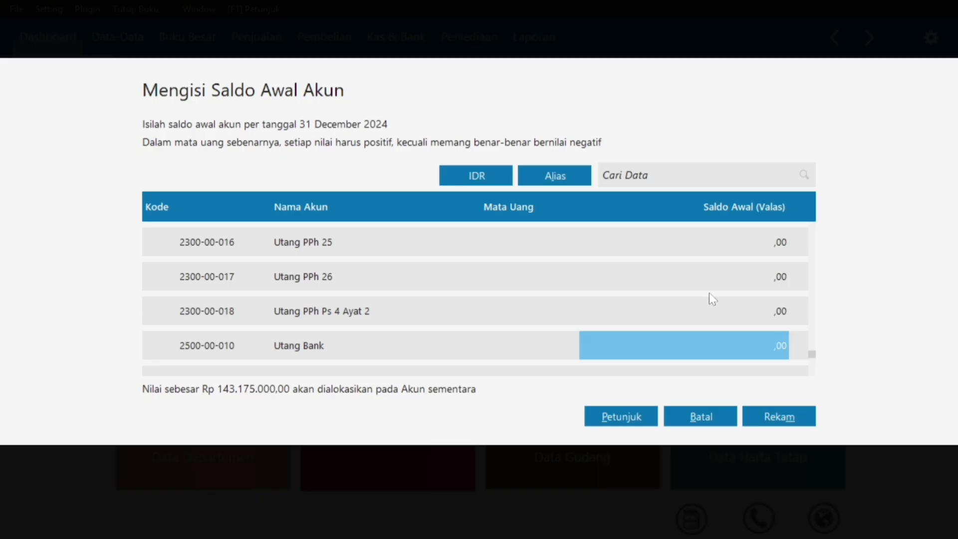
text(81375000)
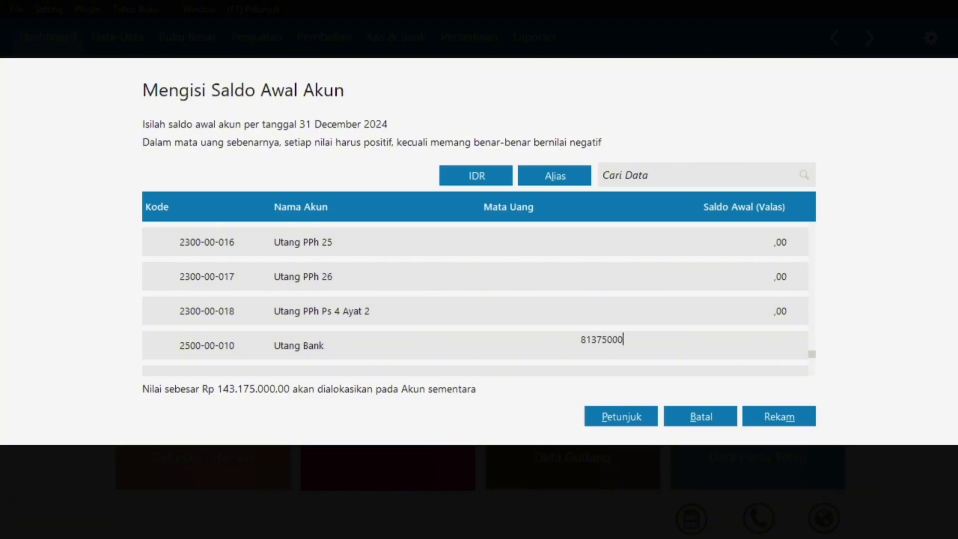
key(Return)
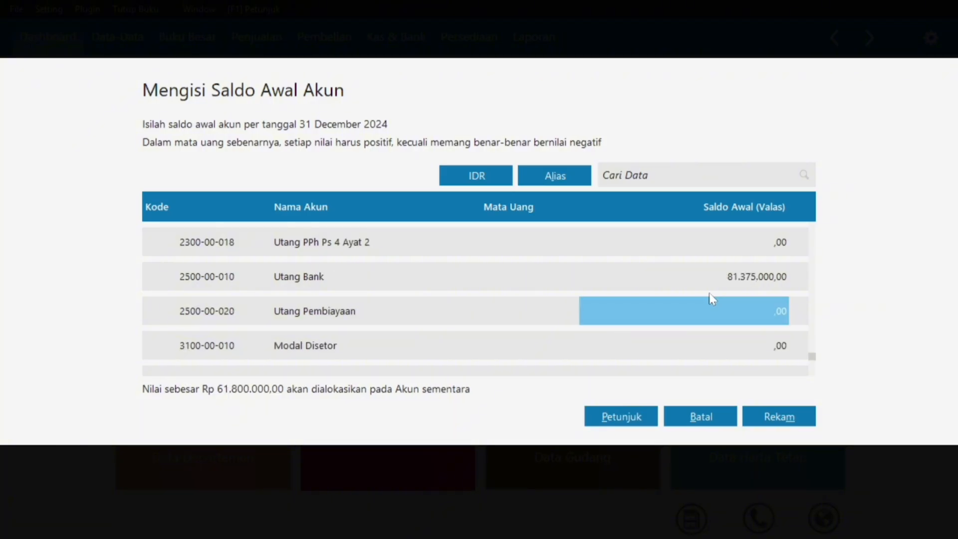
key(super)
Enter 35.500.000 as the Modal Disetor opening balance.
click(563, 513)
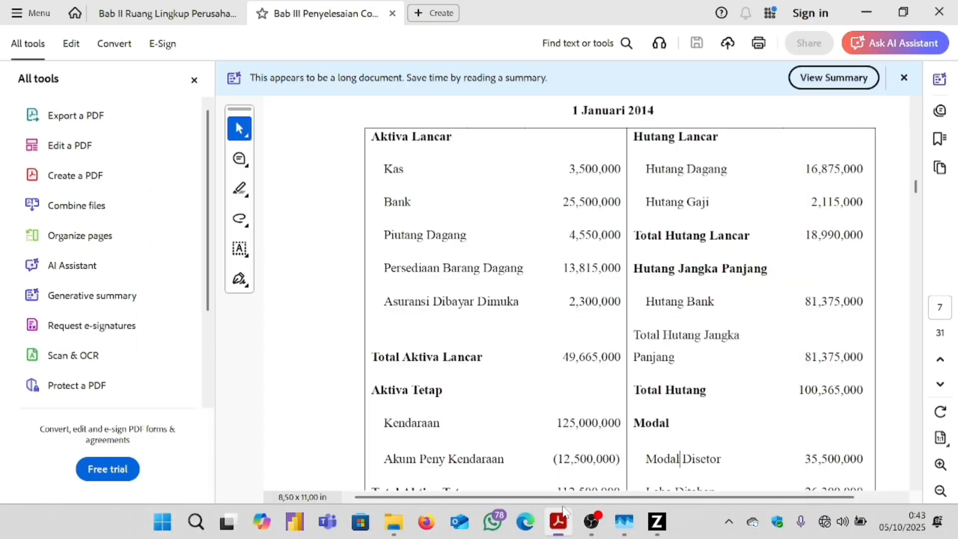
scroll(755, 320, down, 1)
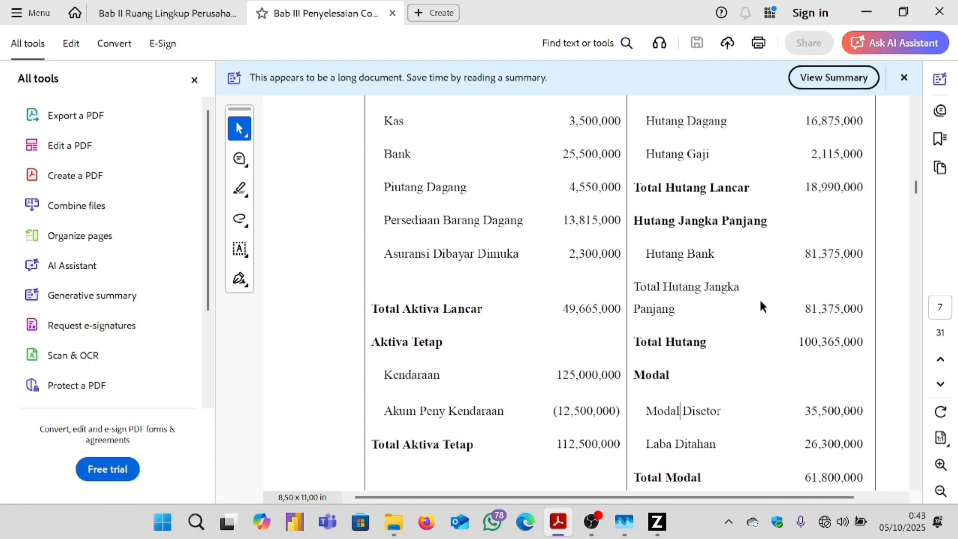
scroll(759, 300, down, 1)
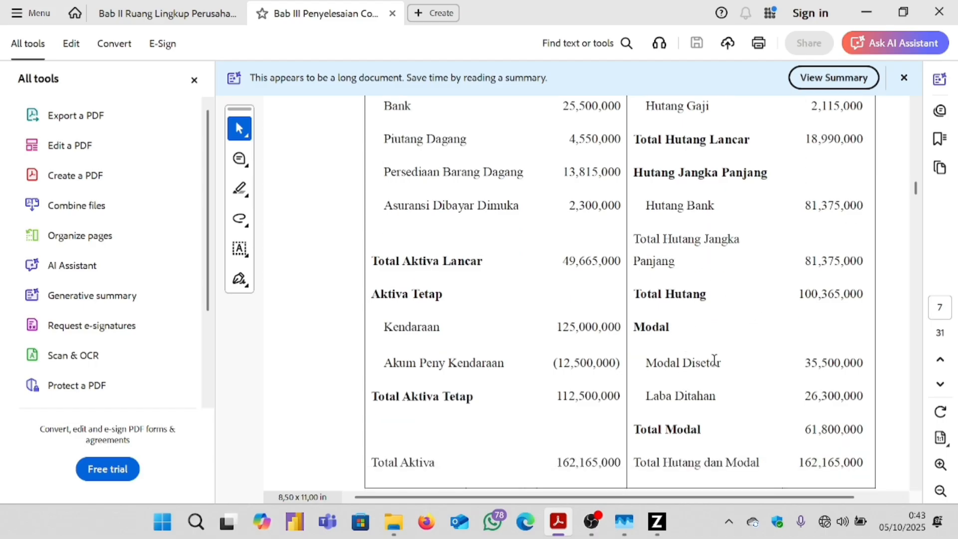
mouse_move(662, 530)
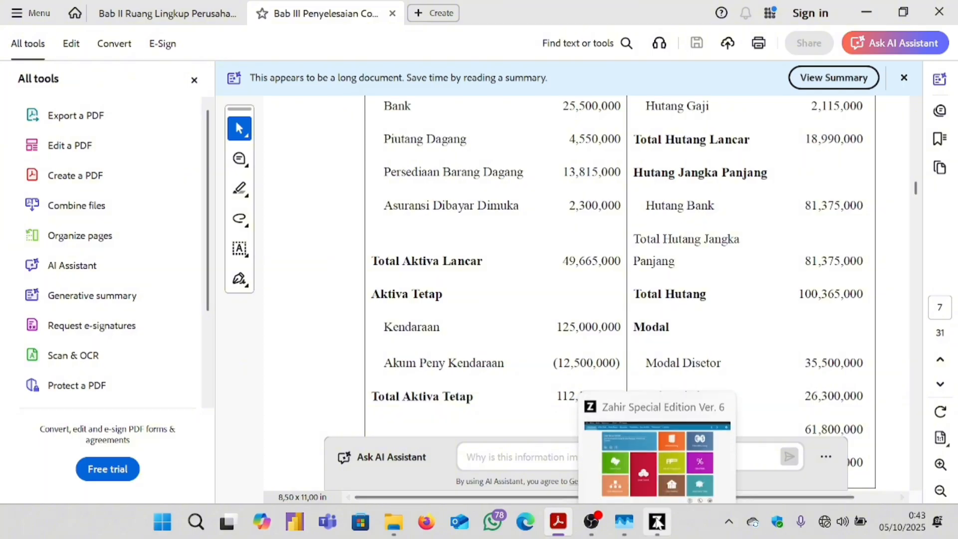
click(657, 521)
click(749, 346)
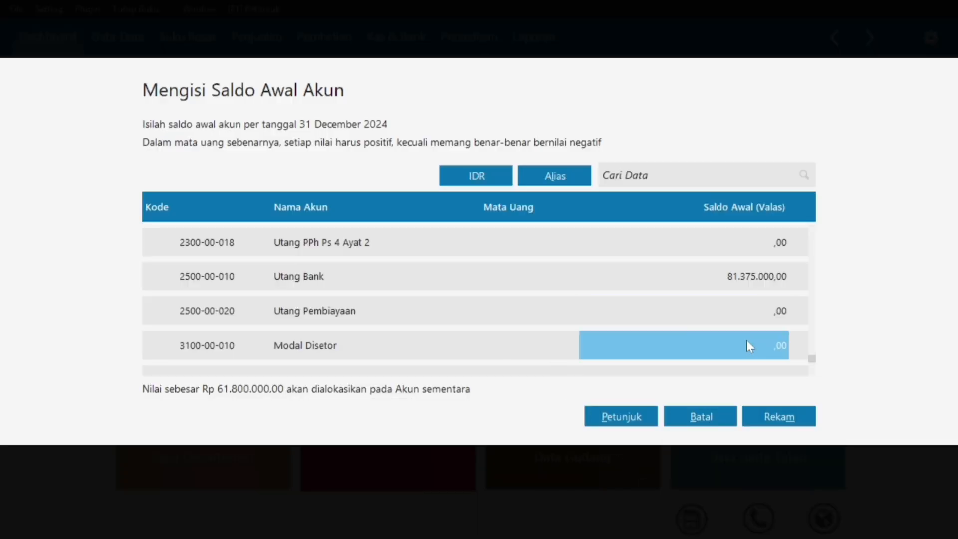
text(35500000)
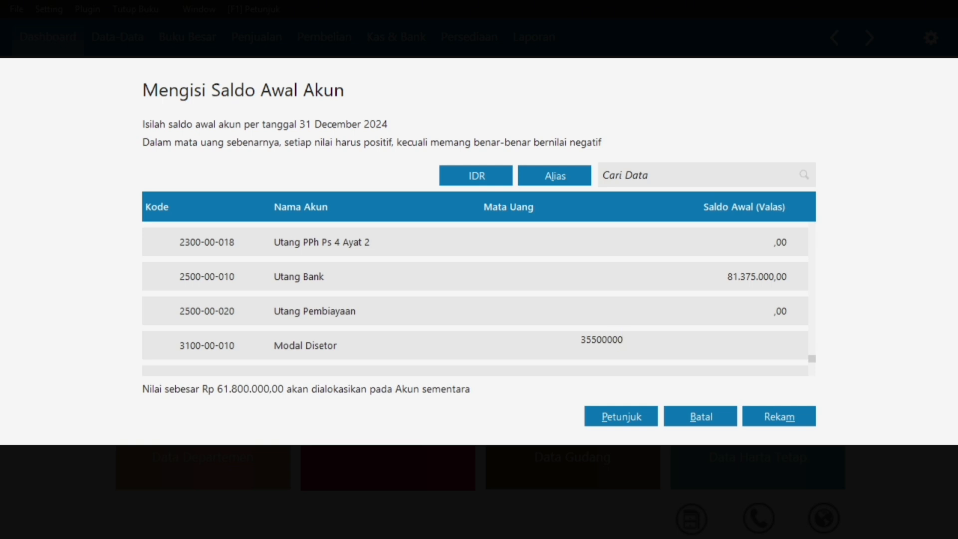
key(Return)
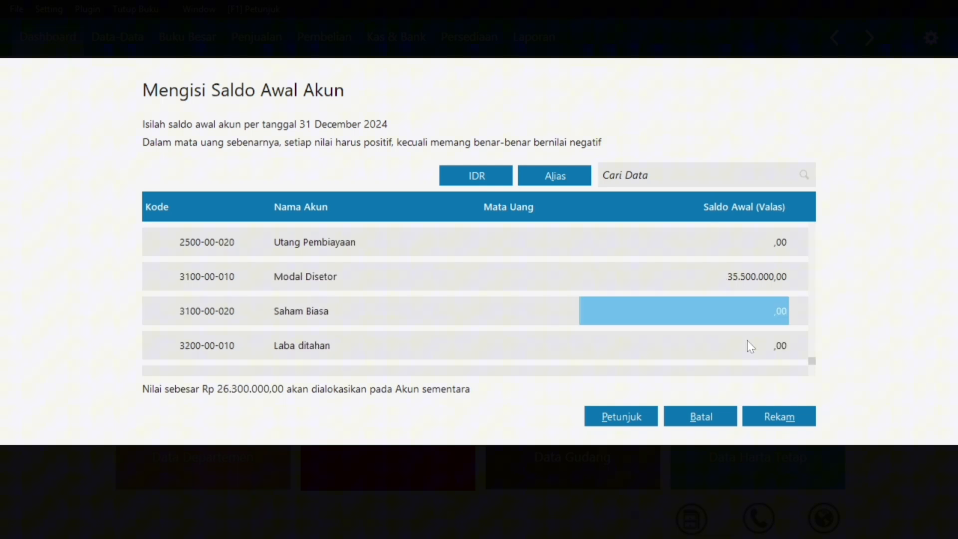
Enter 26.300.000 as the Laba ditahan opening balance.
click(162, 521)
mouse_move(560, 532)
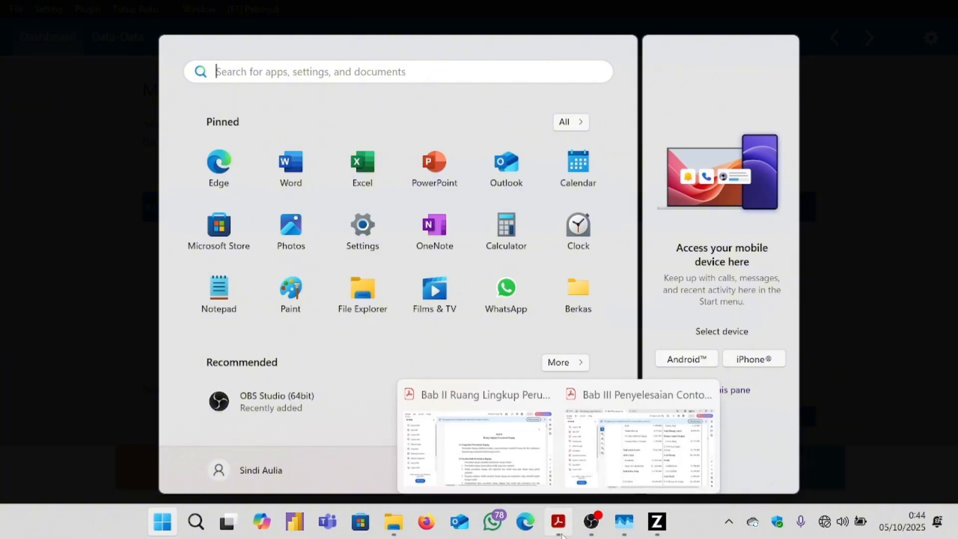
click(643, 441)
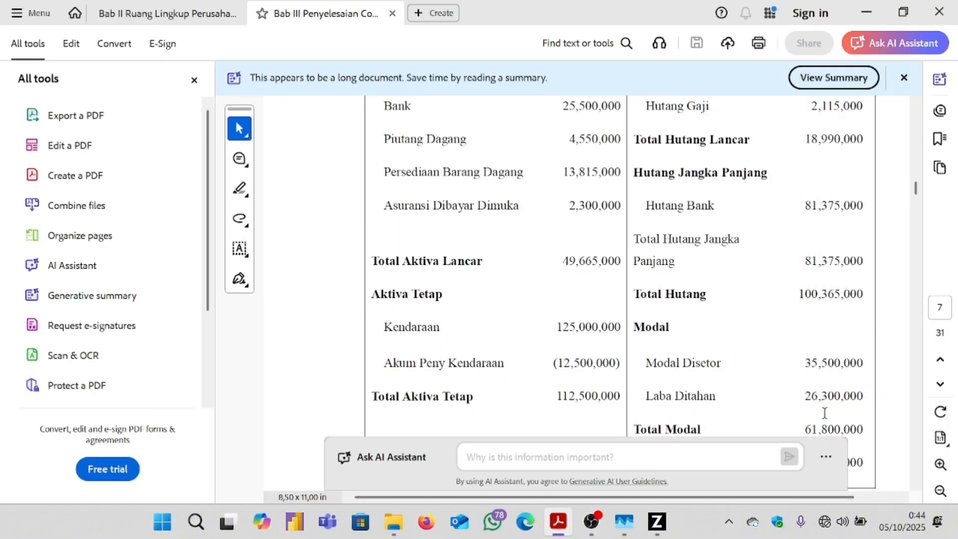
click(655, 531)
click(734, 358)
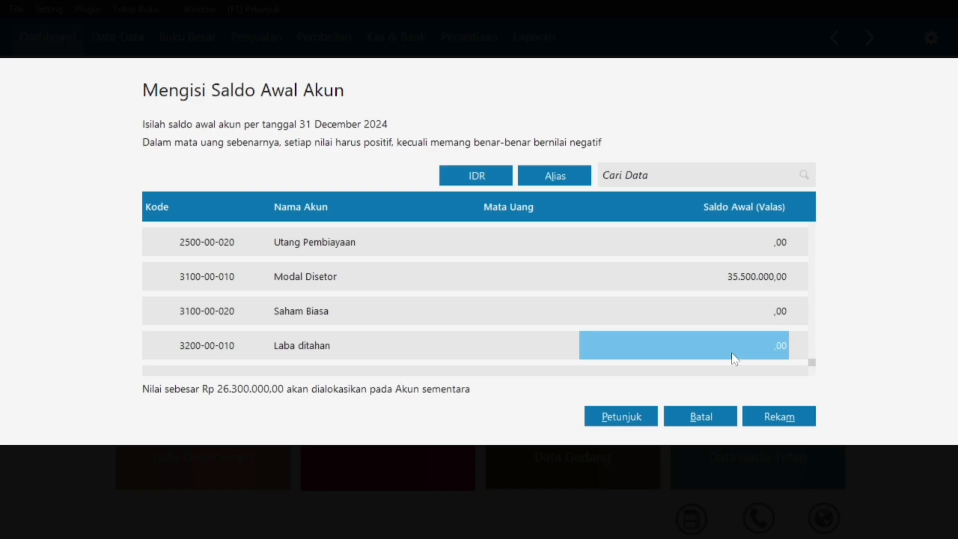
text(2)
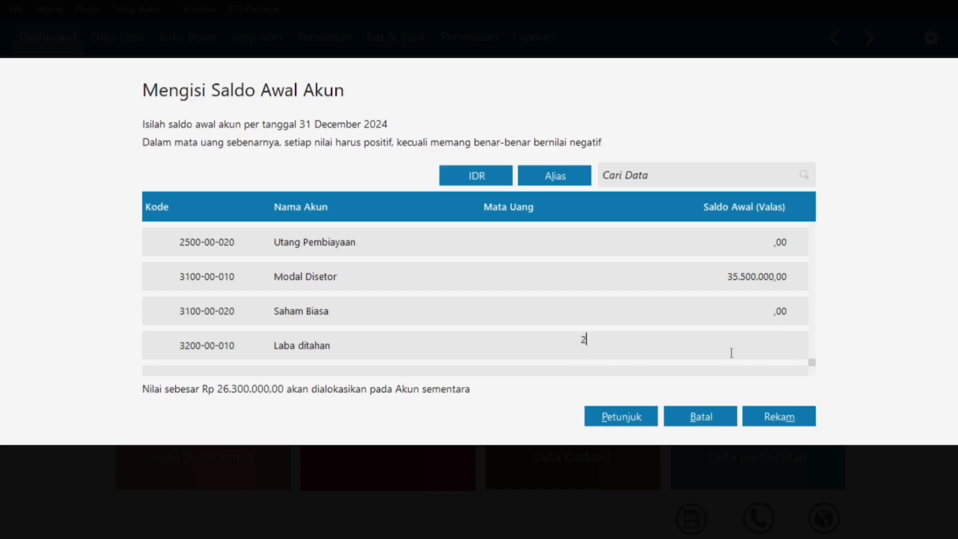
text(6300000)
key(Return)
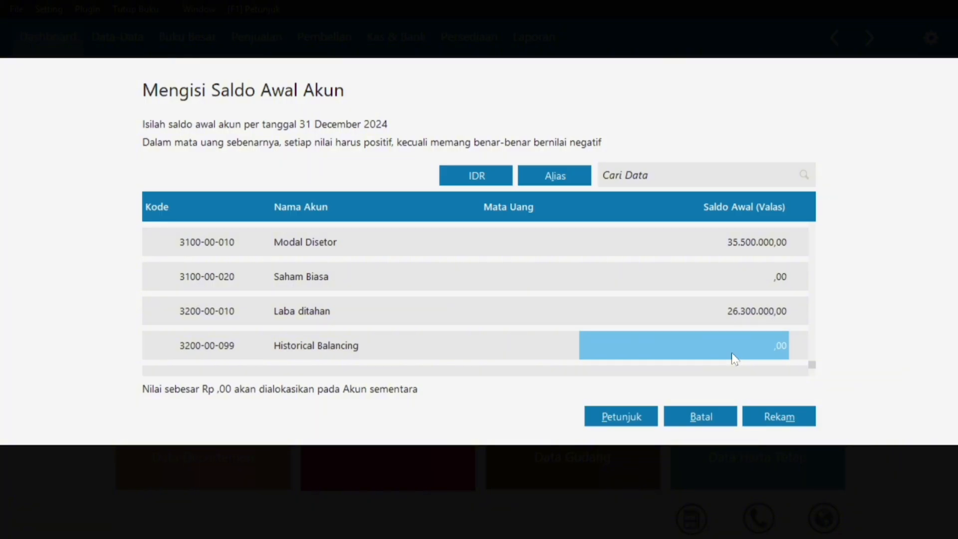
Save all account opening balances with Rekam.
scroll(701, 335, up, 5)
scroll(716, 322, down, 5)
scroll(720, 306, up, 9)
scroll(724, 310, up, 15)
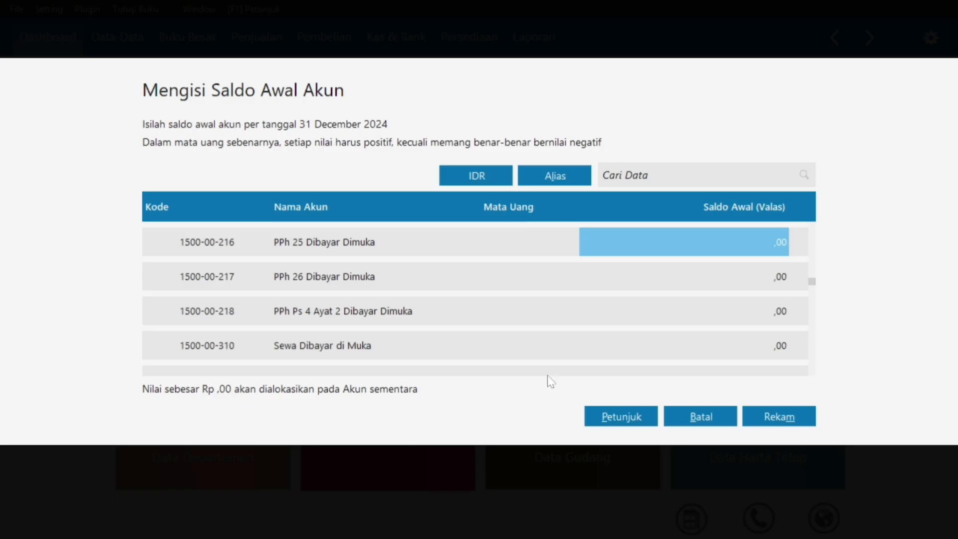
scroll(789, 285, up, 10)
scroll(787, 304, up, 10)
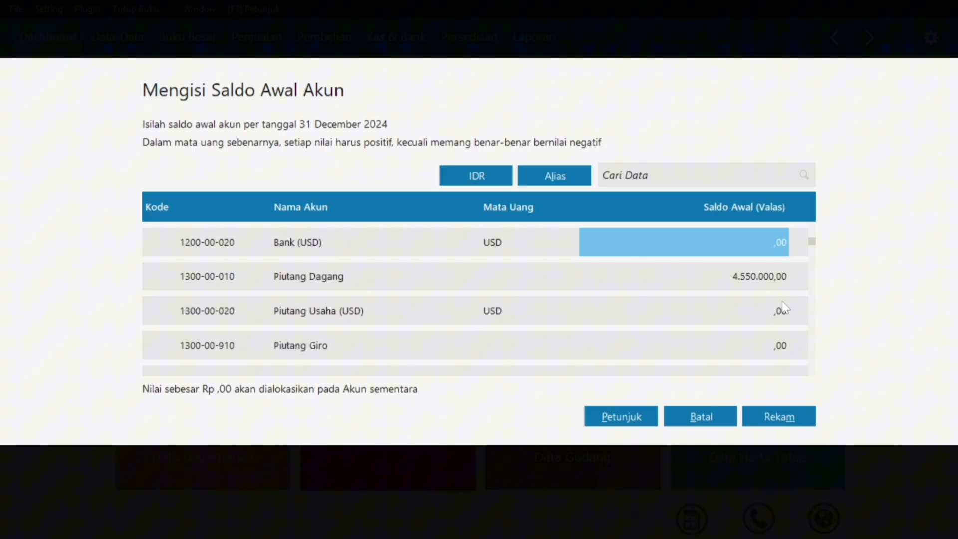
click(753, 418)
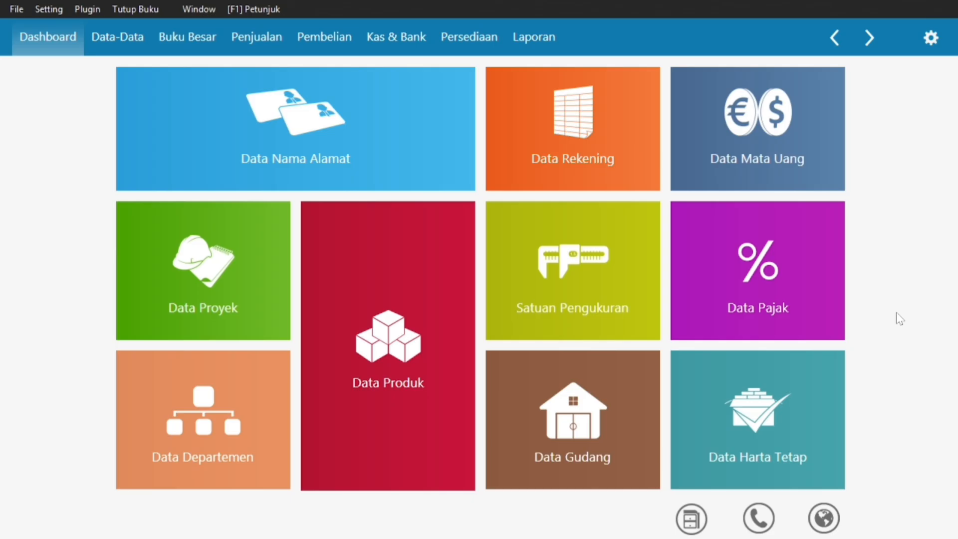
Scroll further down the reference PDF to review the next exercise data.
mouse_move(825, 370)
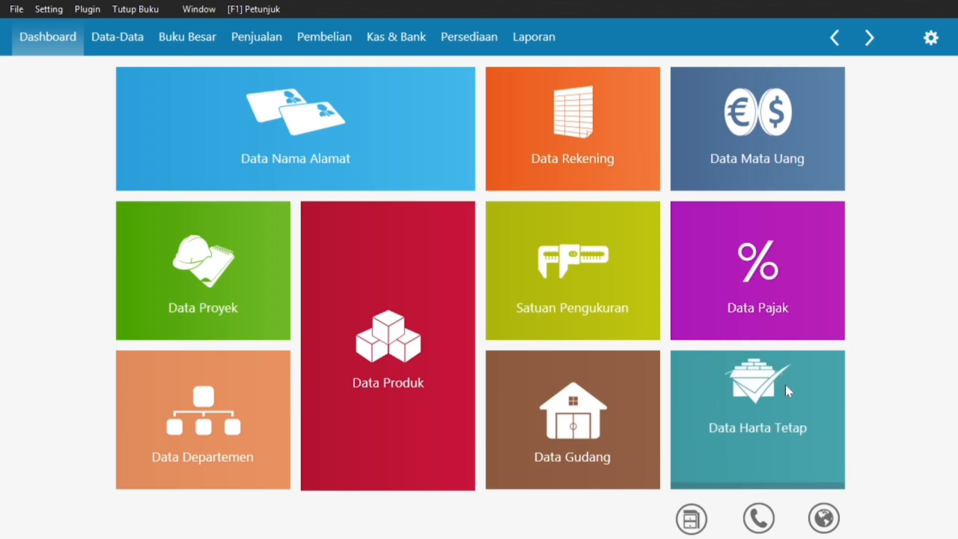
key(super)
click(557, 523)
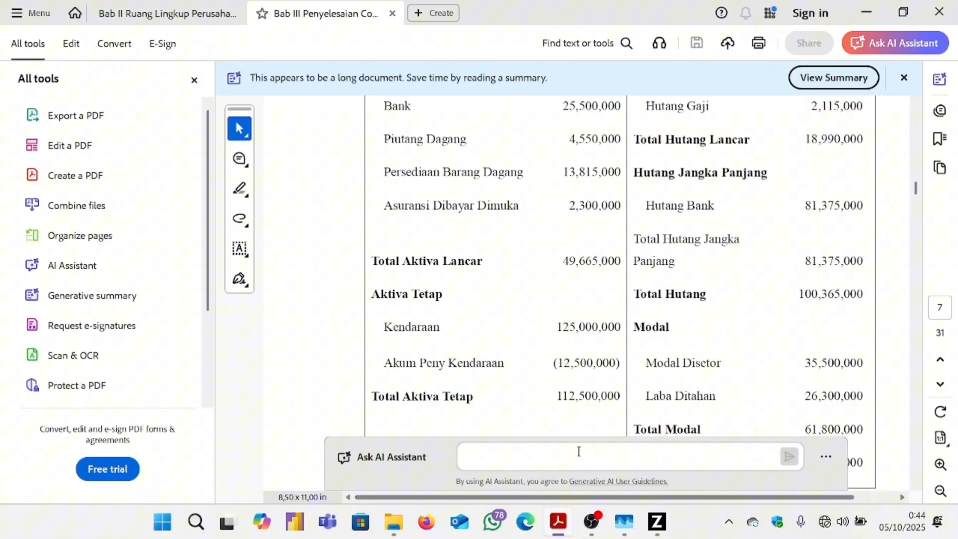
scroll(633, 294, down, 15)
scroll(633, 283, down, 20)
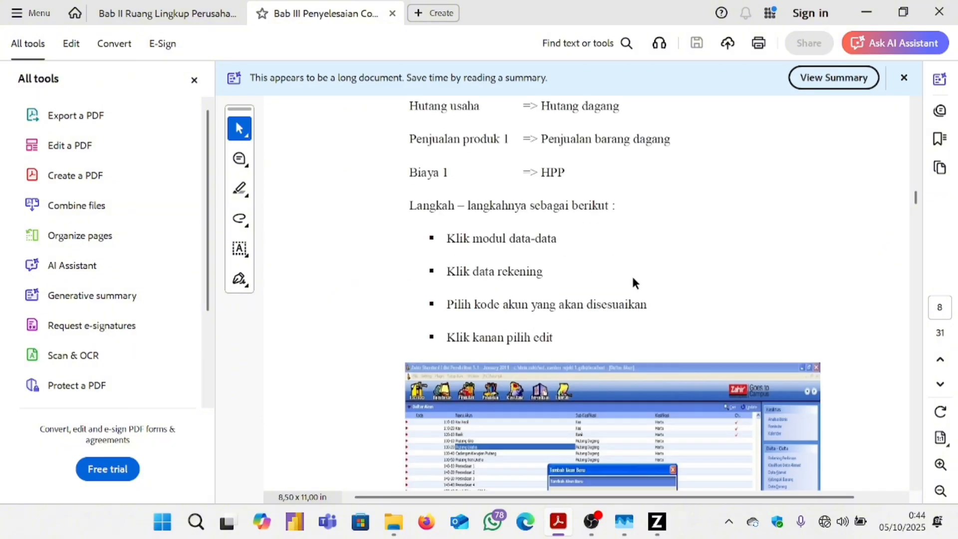
scroll(632, 277, down, 8)
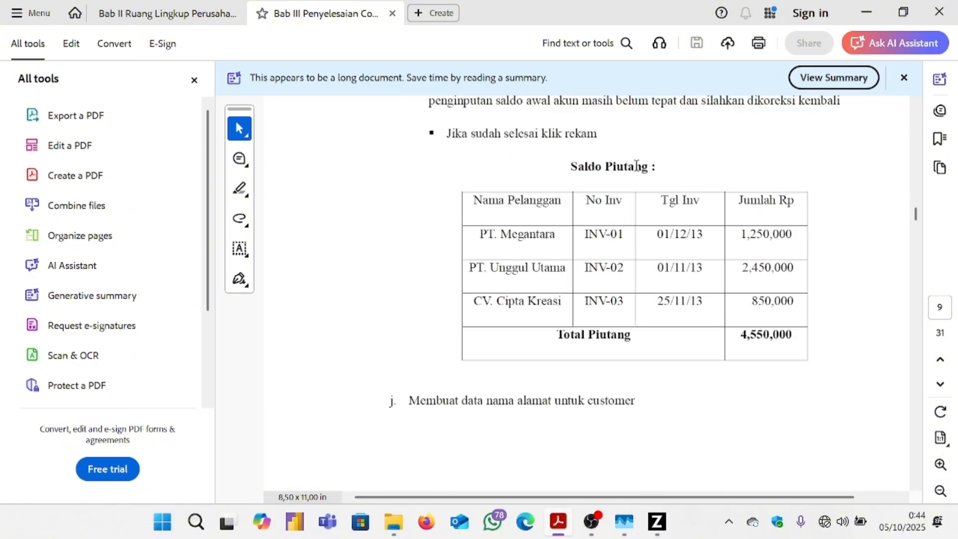
click(654, 521)
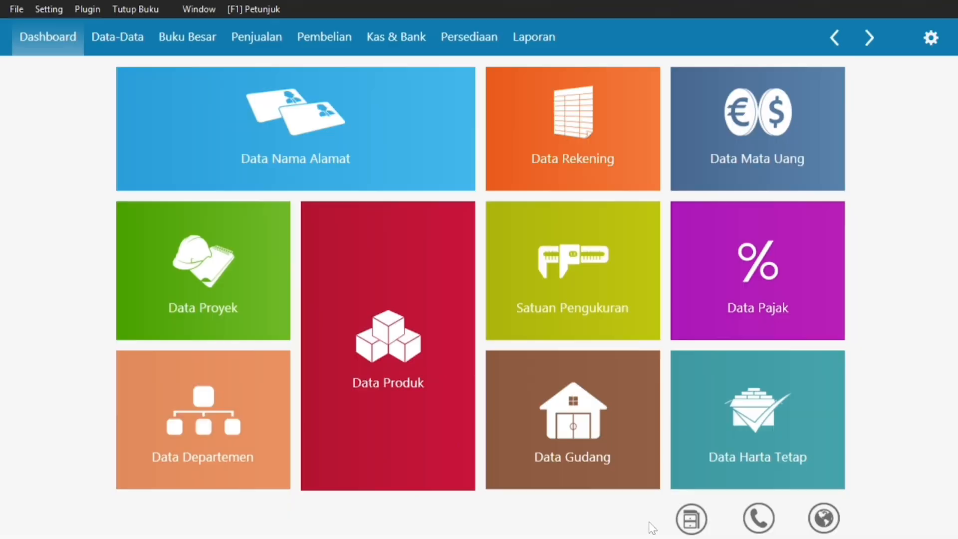
Start a new Saldo Awal Piutang Usaha entry and open the customer lookup list.
click(48, 8)
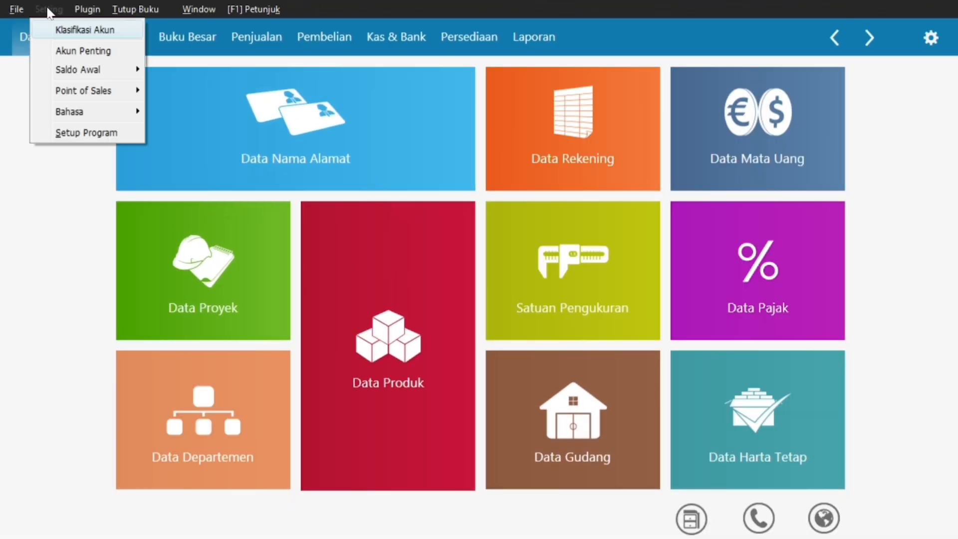
mouse_move(98, 69)
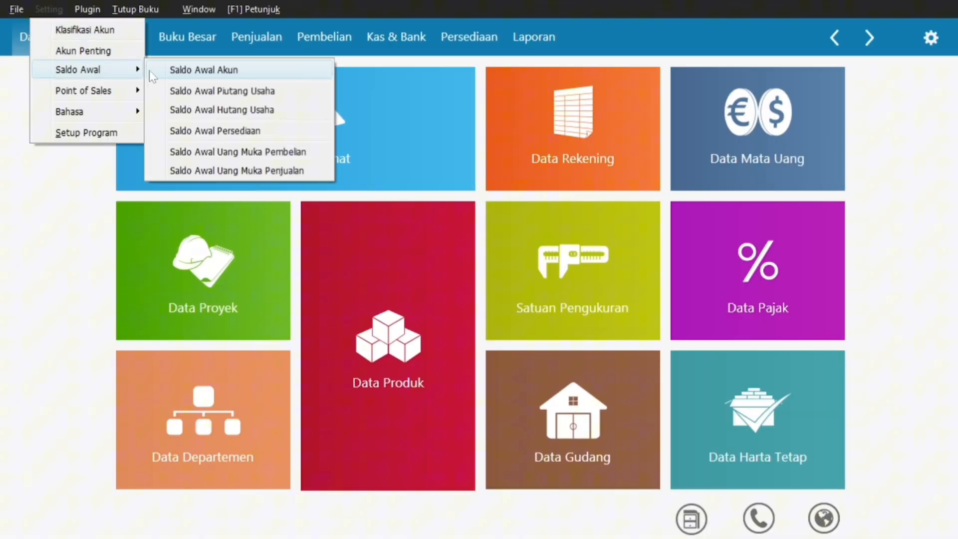
click(228, 90)
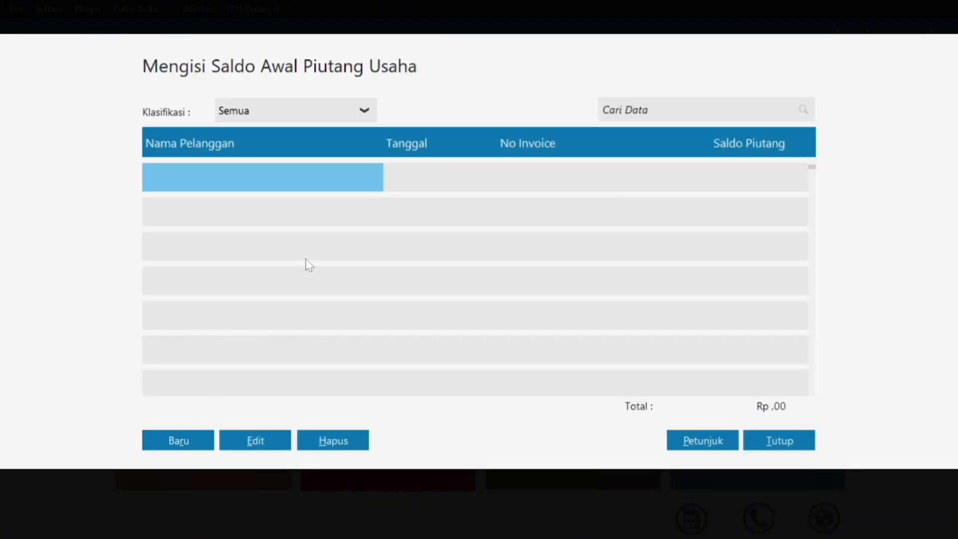
click(189, 440)
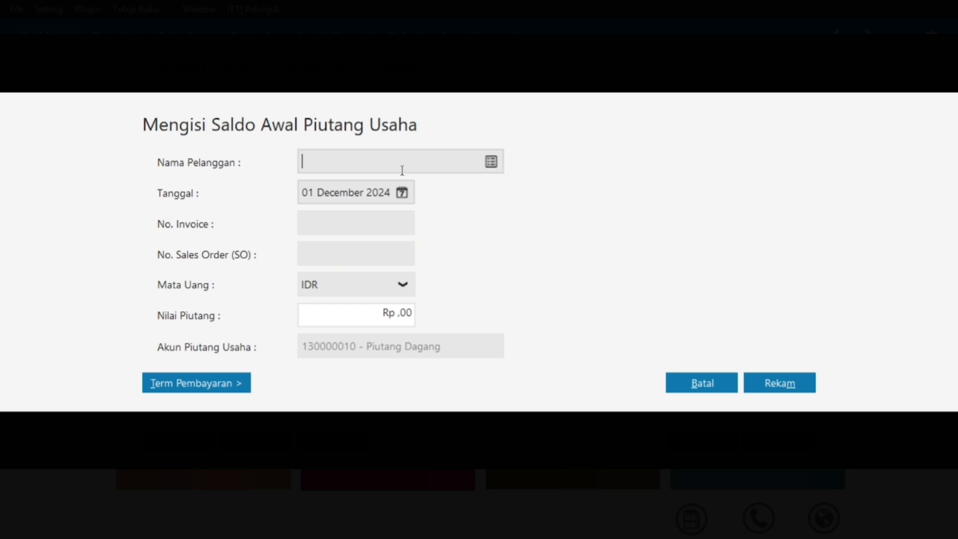
click(493, 163)
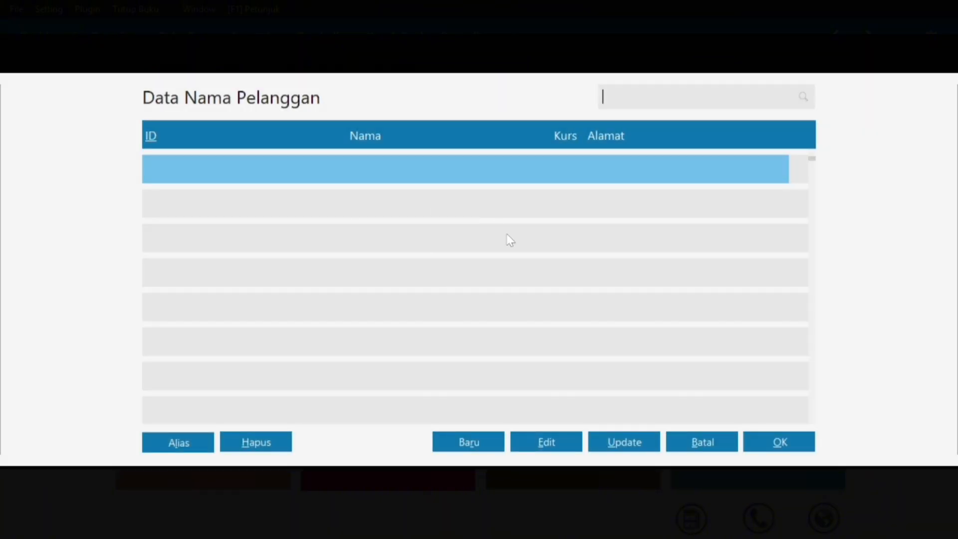
Start a new customer record and find the customer table in the PDF guide.
click(478, 444)
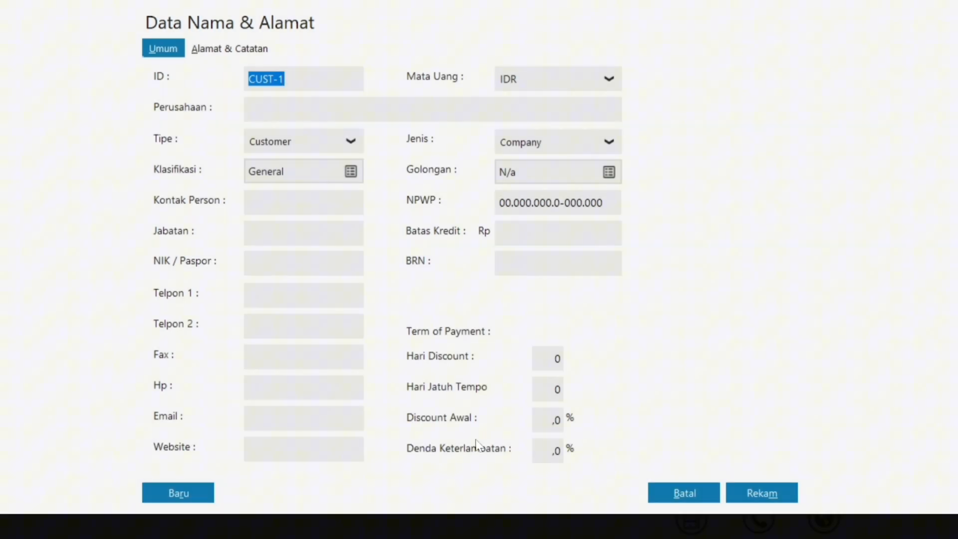
click(289, 109)
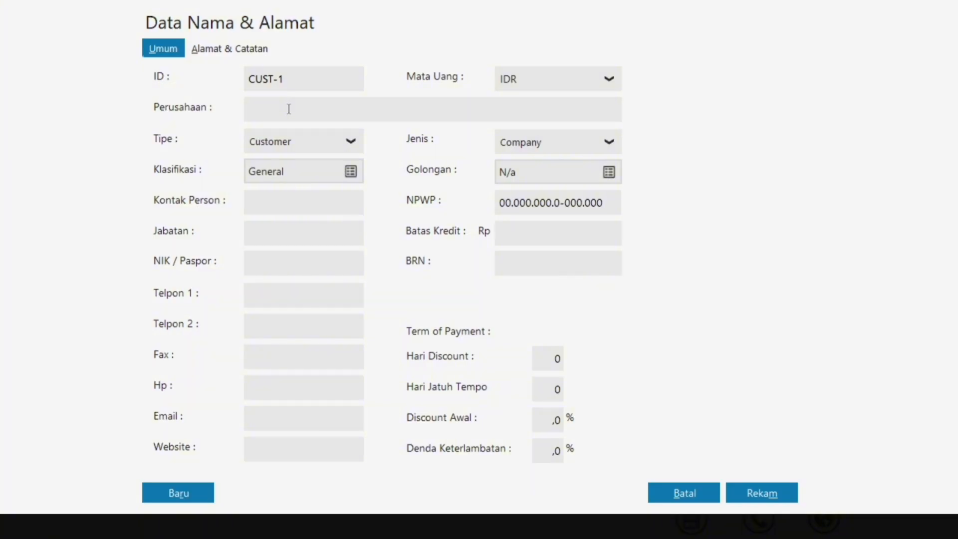
key(super)
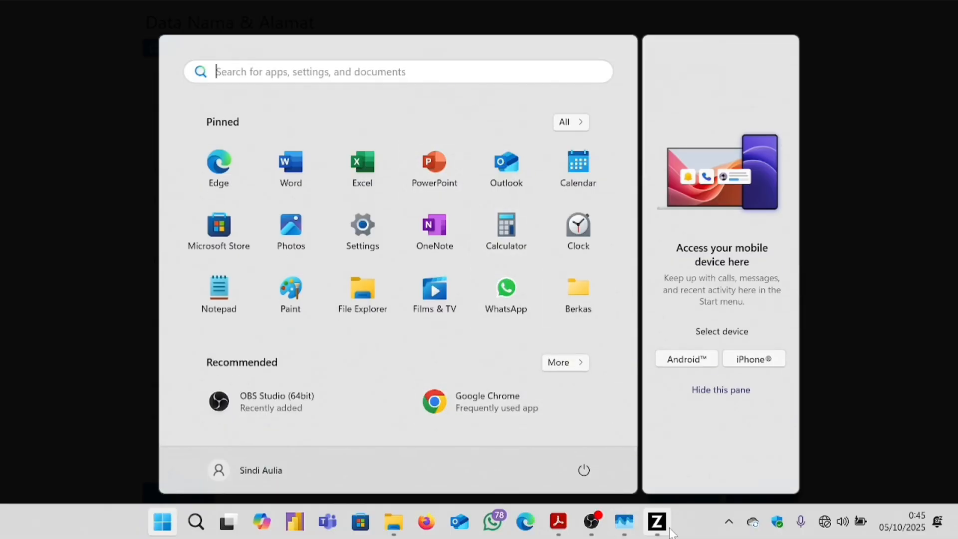
mouse_move(627, 531)
click(565, 530)
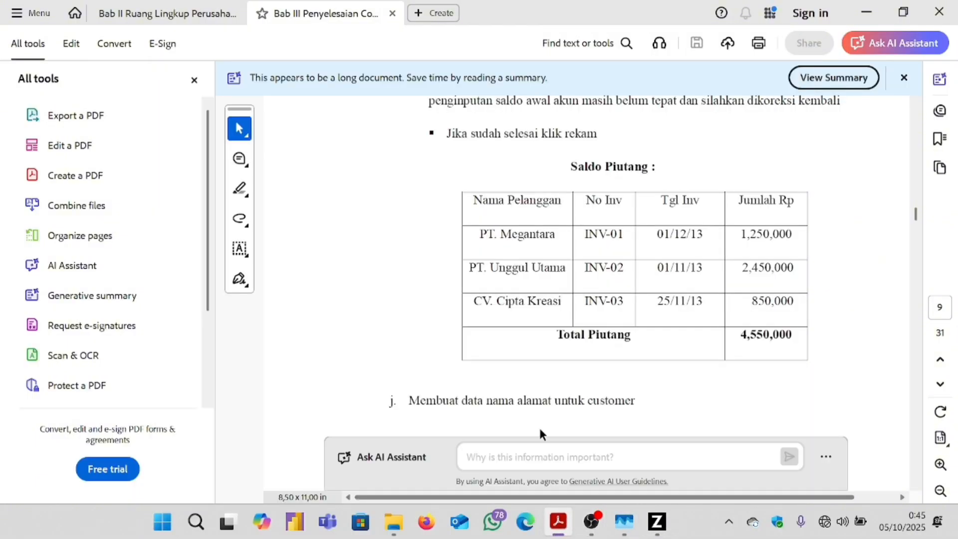
scroll(580, 279, down, 10)
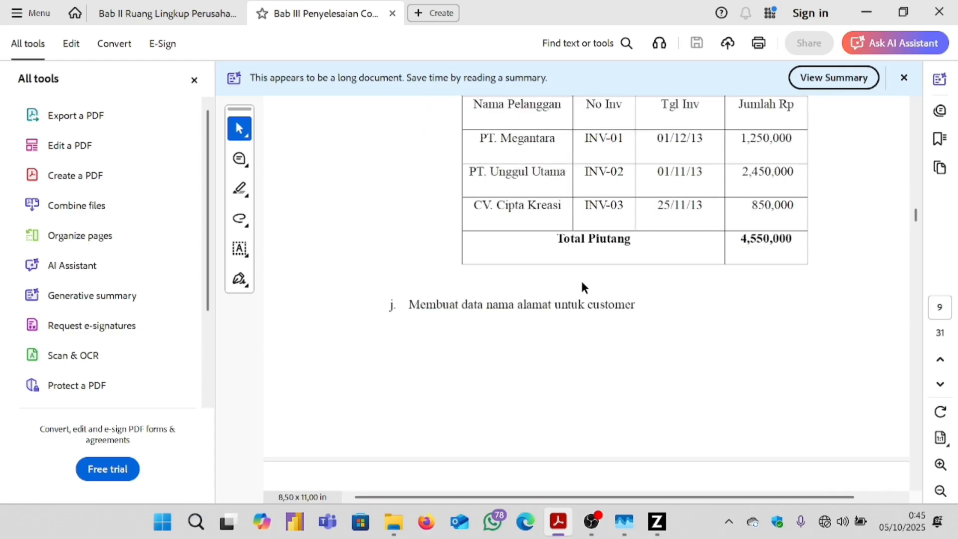
scroll(584, 279, down, 10)
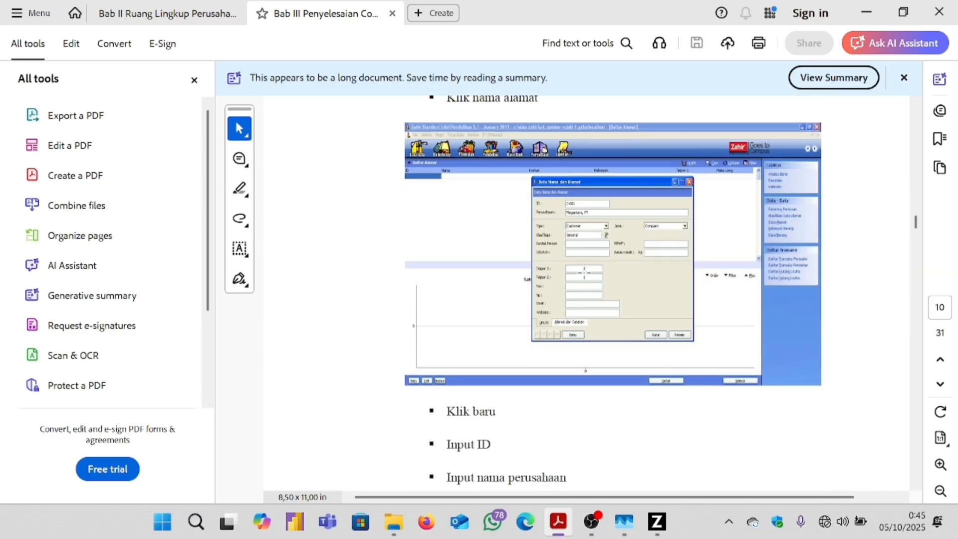
scroll(584, 279, up, 3)
scroll(585, 258, up, 8)
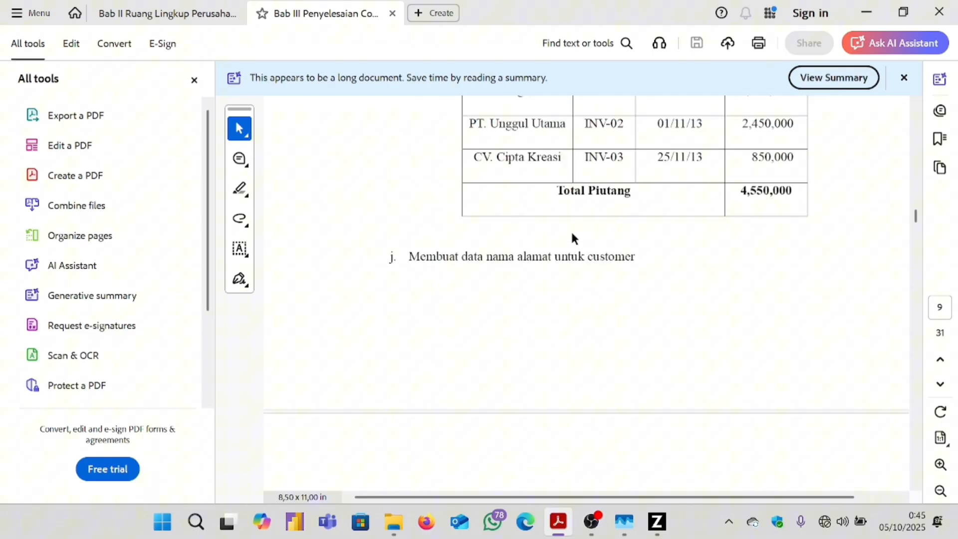
Copy 'PT. Megantara' from the PDF into the Perusahaan field.
double_click(559, 189)
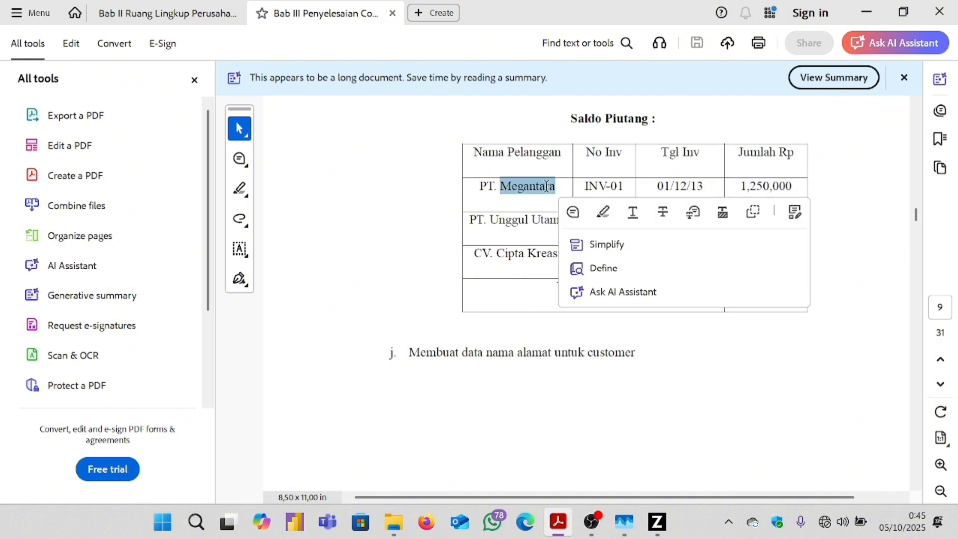
click(480, 185)
drag(481, 186, 554, 189)
key(ctrl+c)
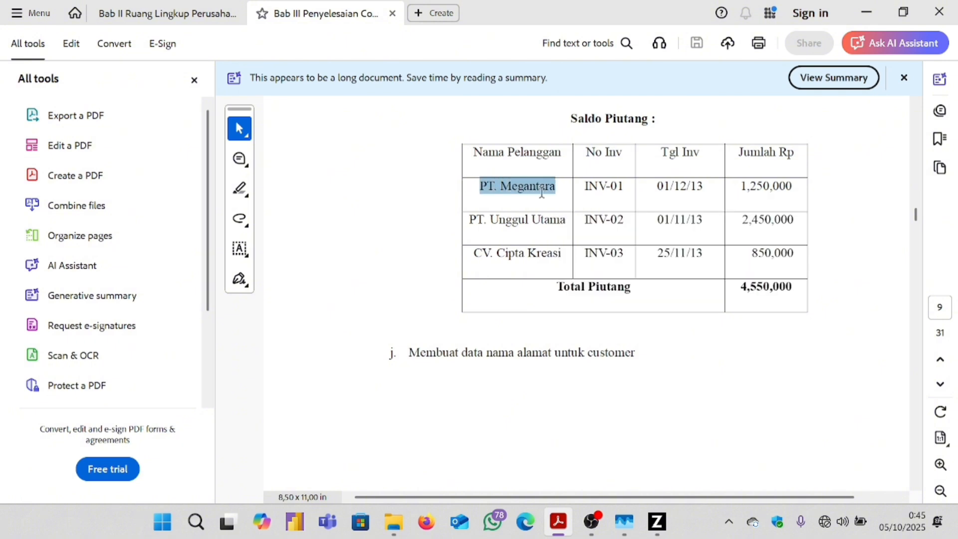
mouse_move(657, 521)
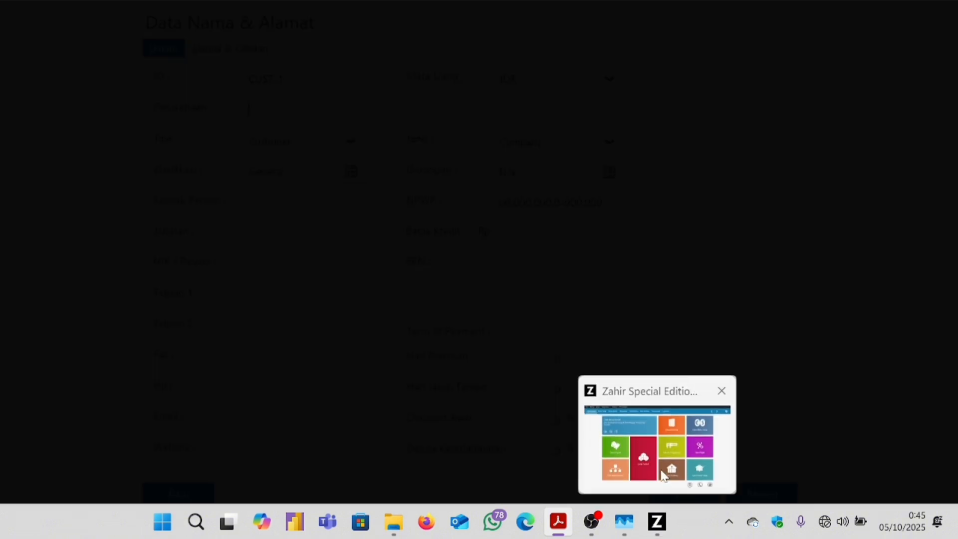
click(661, 473)
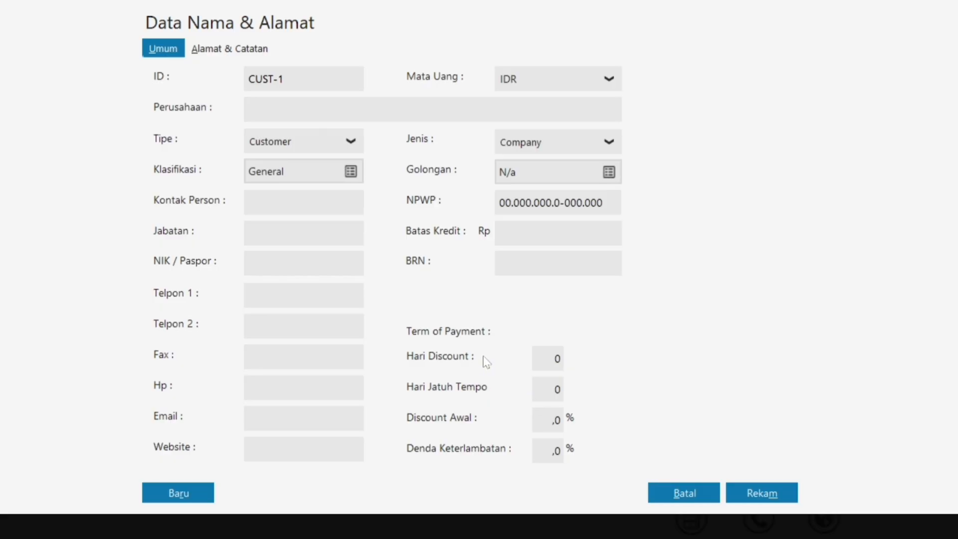
key(ctrl+v)
Save the customer as CUST-1, accepting the incomplete NPWP warning.
key(super)
mouse_move(558, 521)
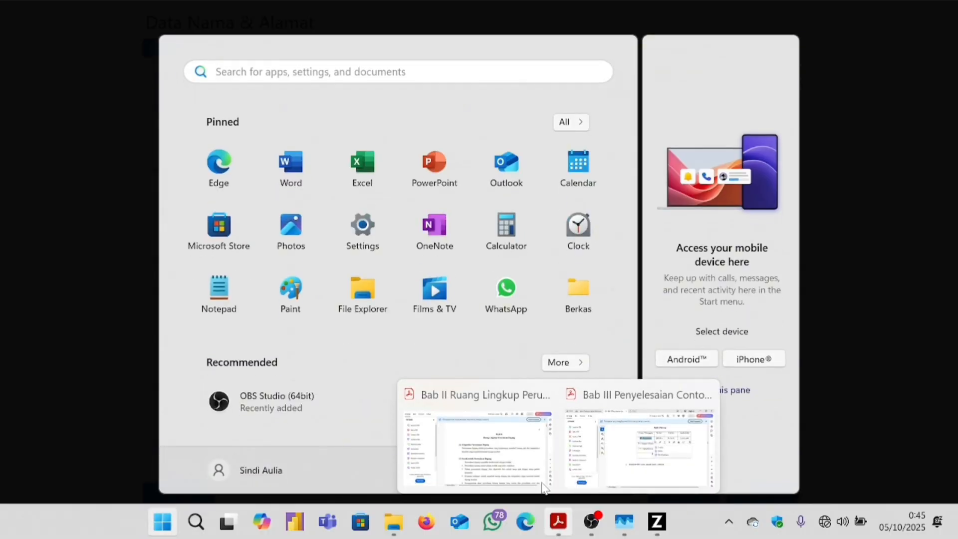
click(544, 486)
scroll(519, 353, down, 5)
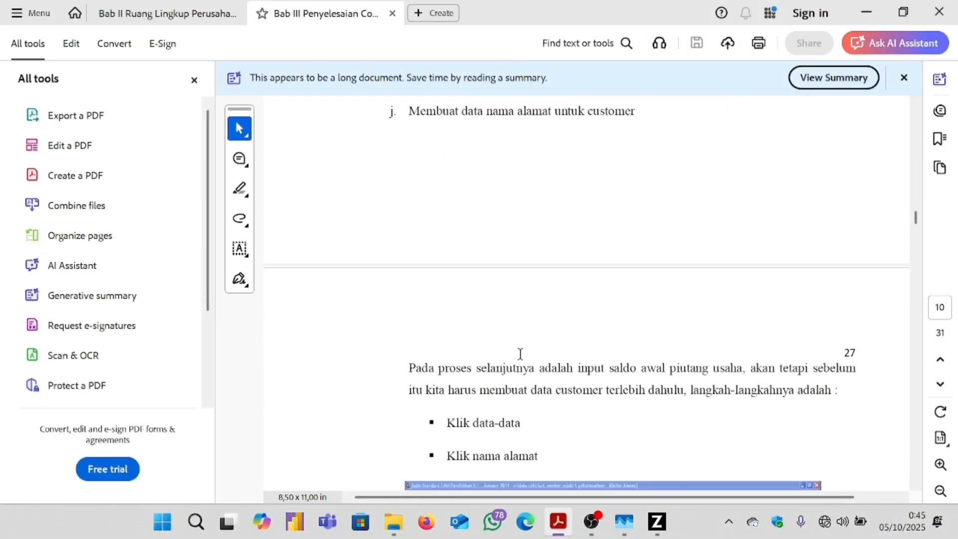
scroll(520, 353, down, 10)
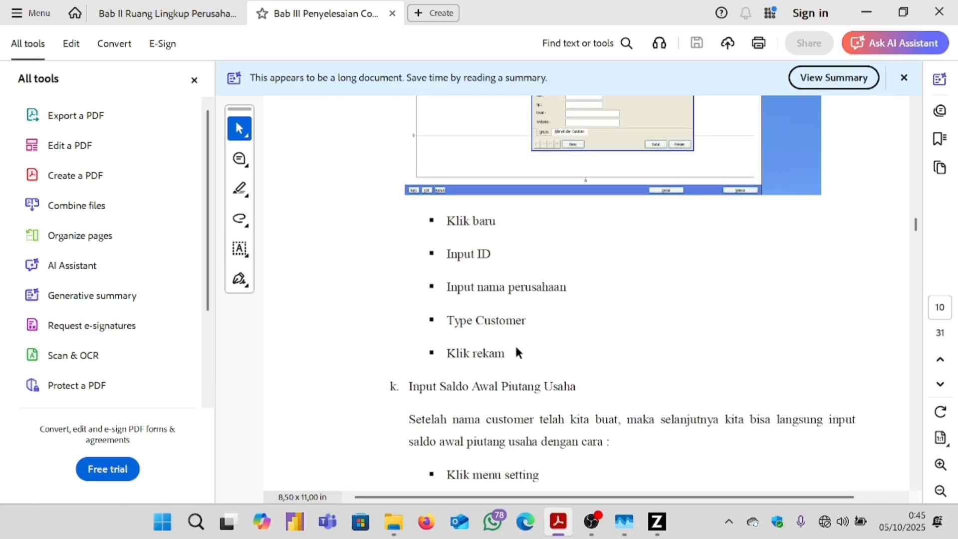
scroll(542, 329, up, 15)
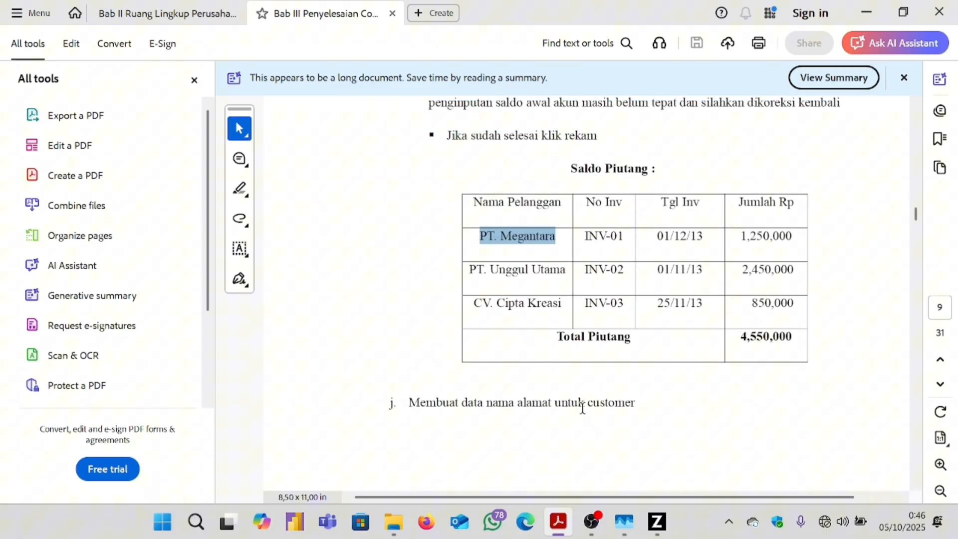
click(657, 521)
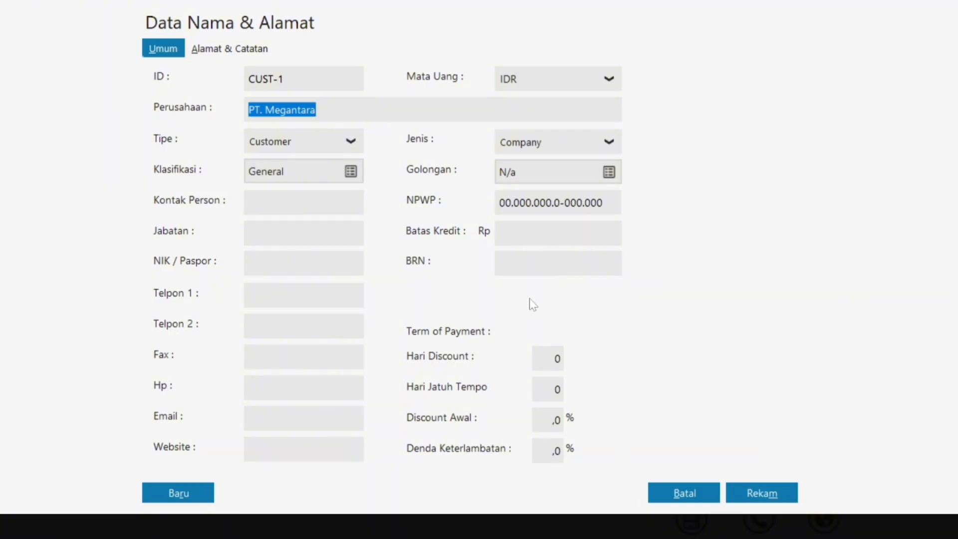
click(738, 495)
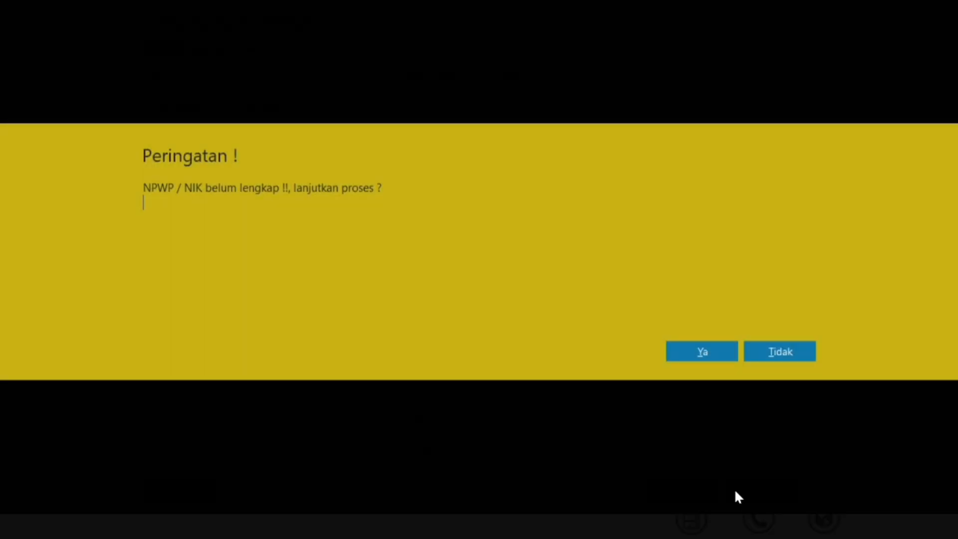
click(697, 352)
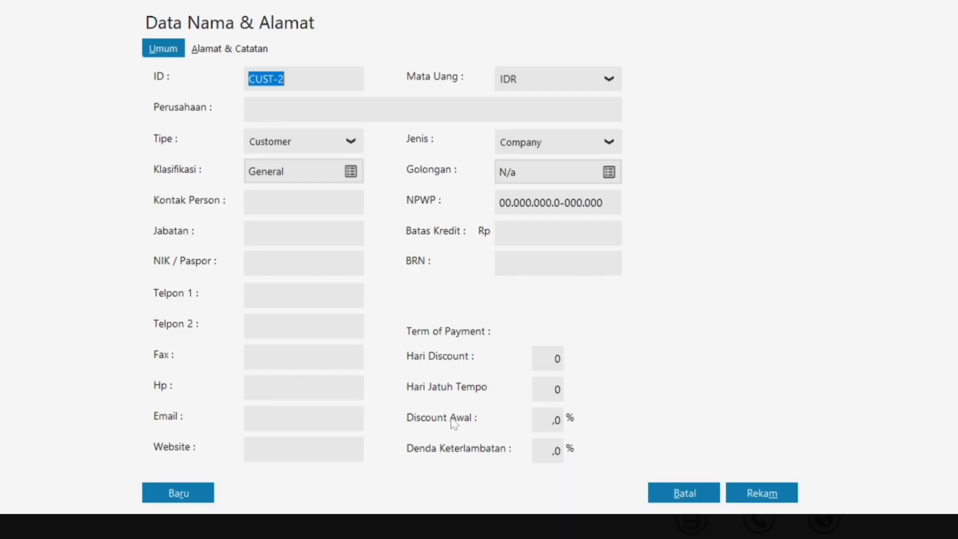
Copy 'PT. Unggul Utama' from the PDF into Perusahaan, save as CUST-2, start CUST-3.
click(352, 110)
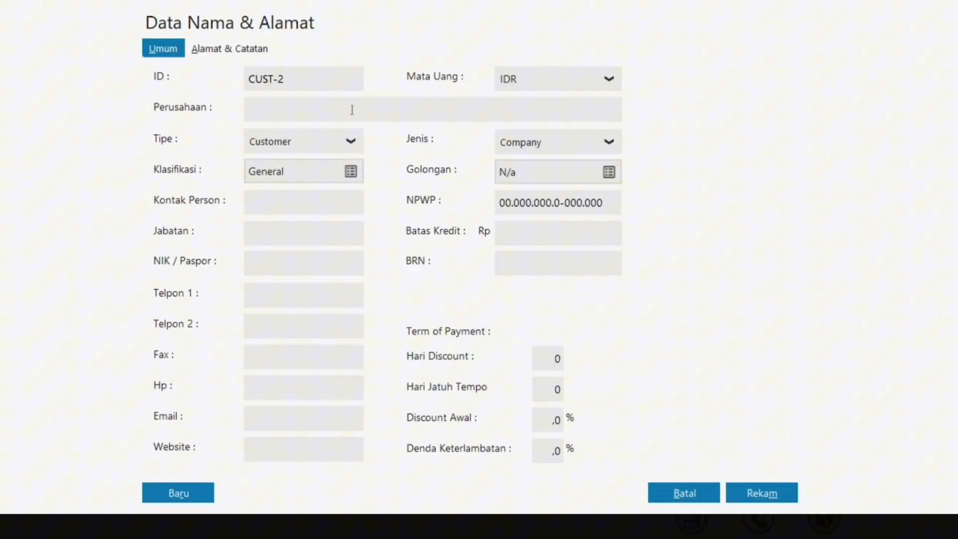
key(super)
click(560, 522)
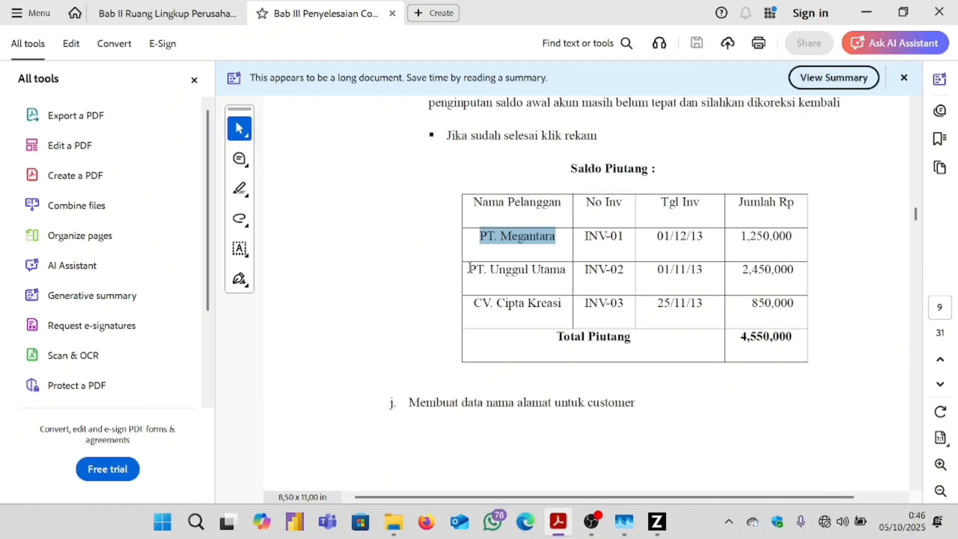
drag(469, 269, 560, 277)
key(ctrl+c)
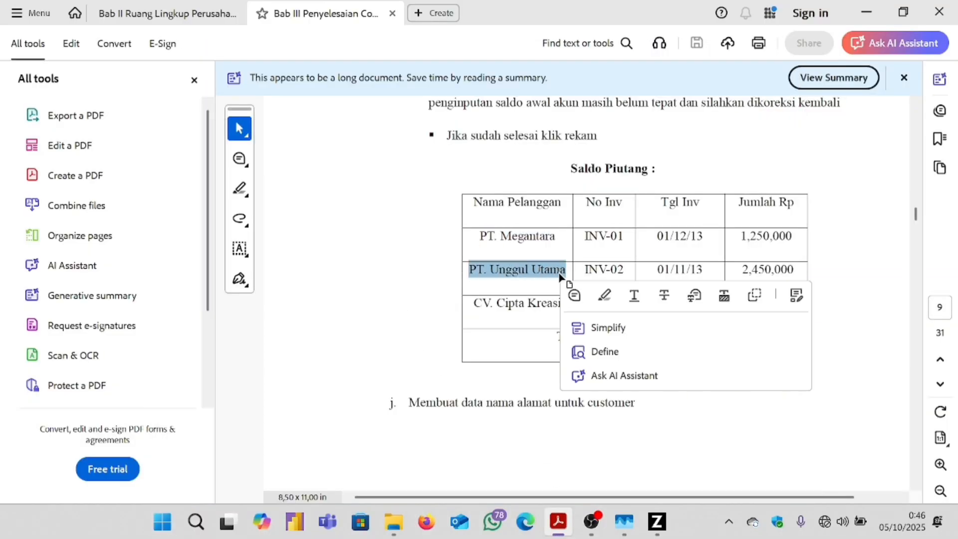
click(663, 522)
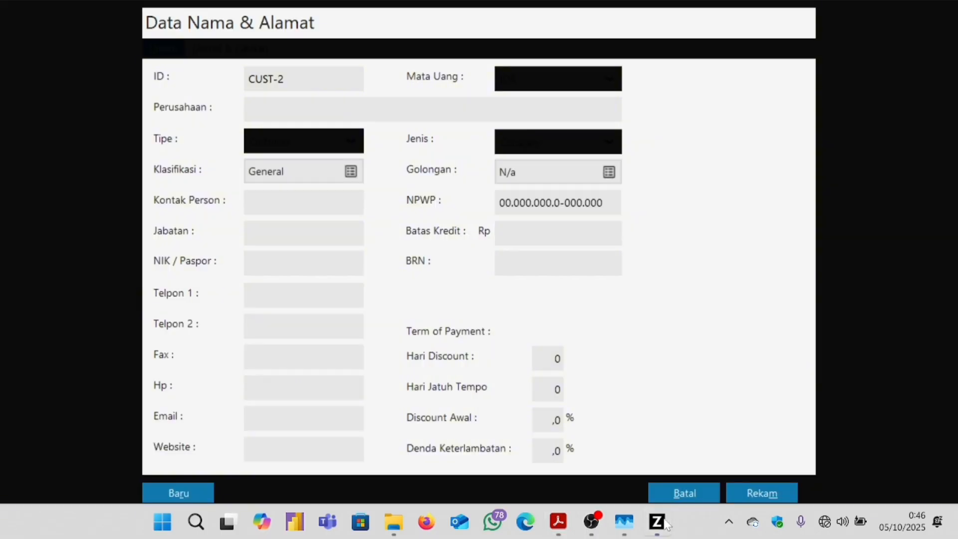
key(ctrl+v)
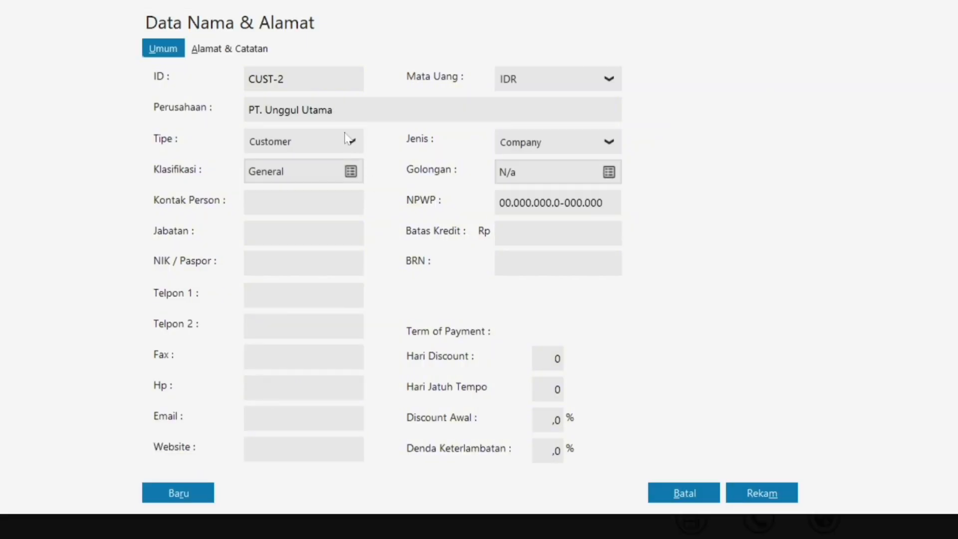
click(746, 496)
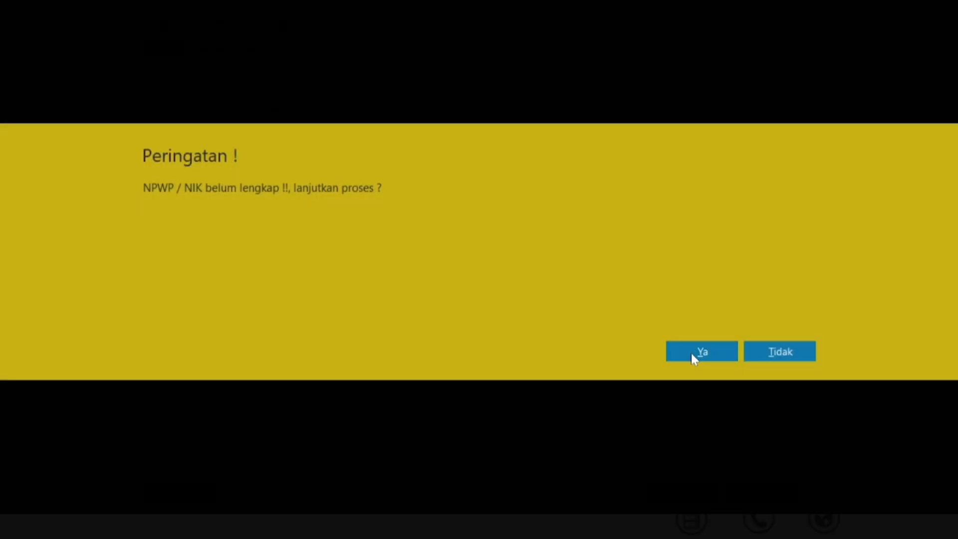
click(692, 352)
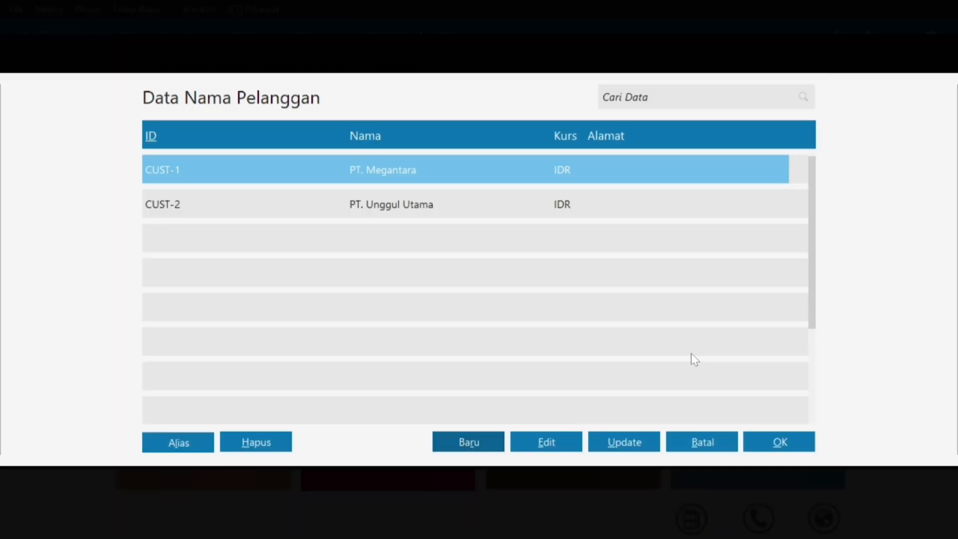
click(454, 439)
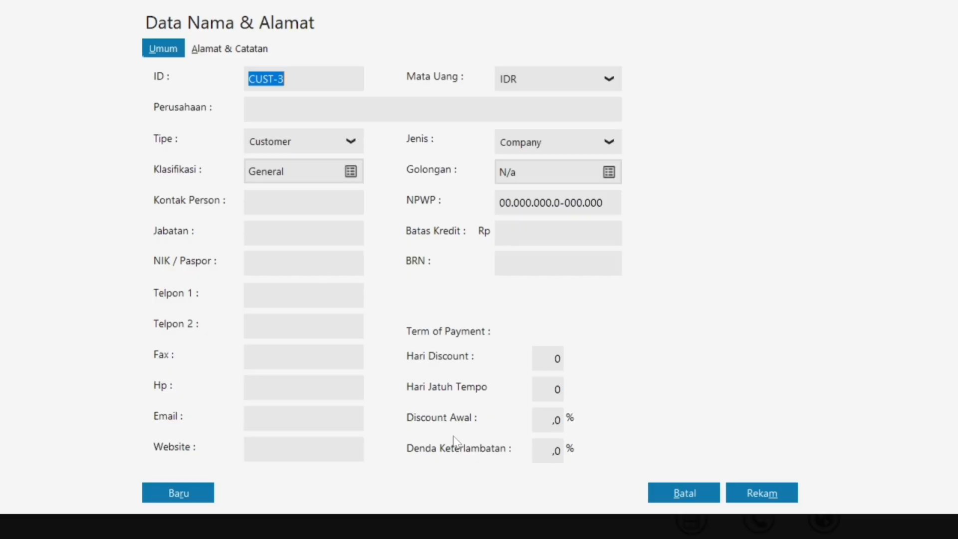
Copy 'CV. Cipta Kreasi' from the PDF guide into Perusahaan and save it, accepting the NPWP warning.
key(super)
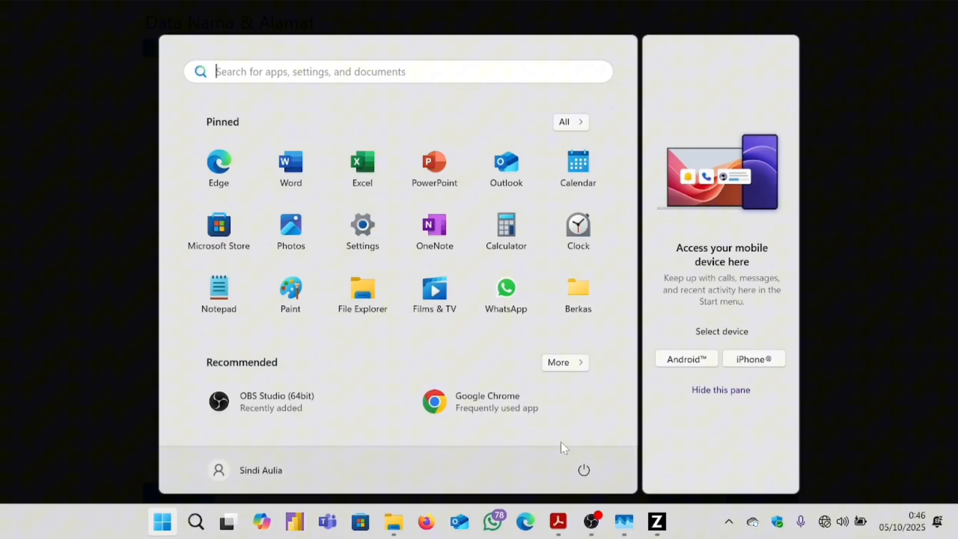
click(558, 521)
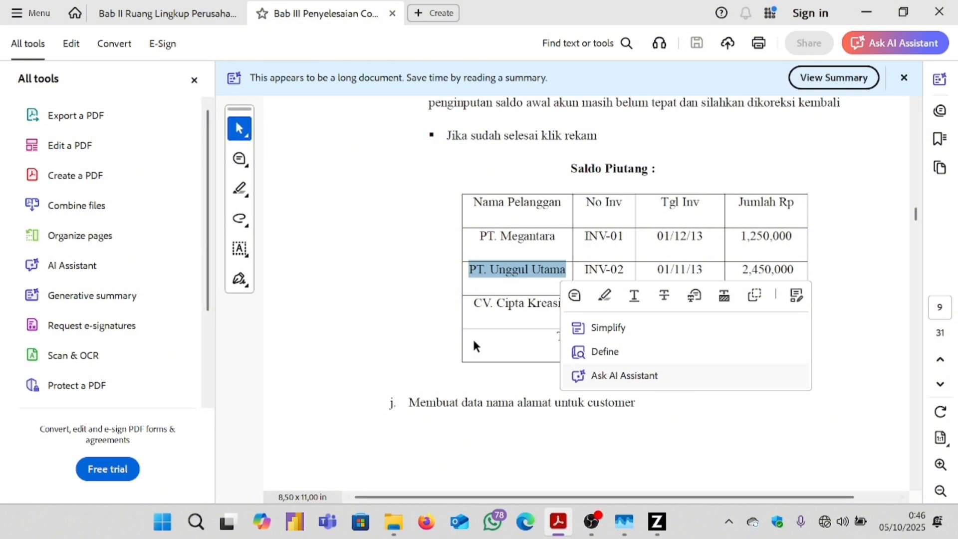
drag(475, 303, 545, 308)
key(ctrl+c)
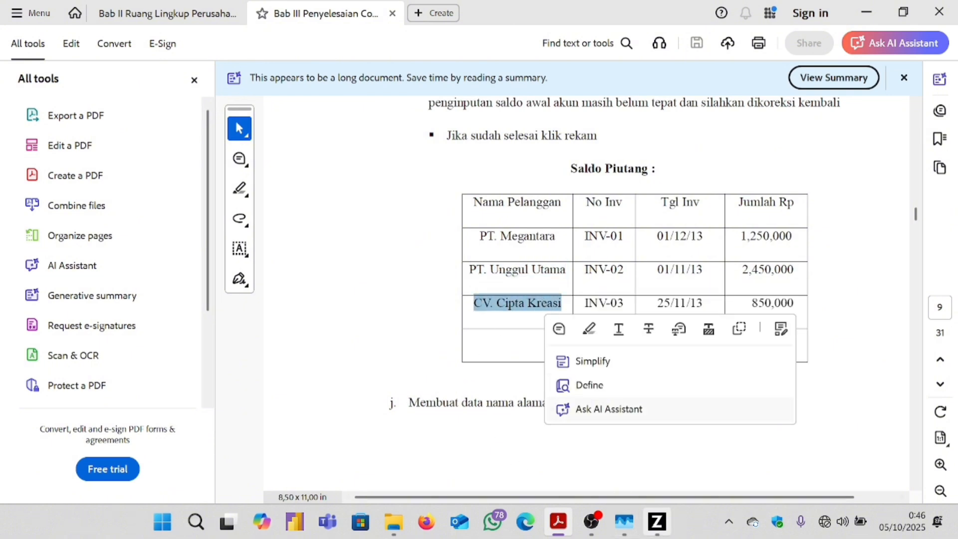
click(654, 528)
click(310, 115)
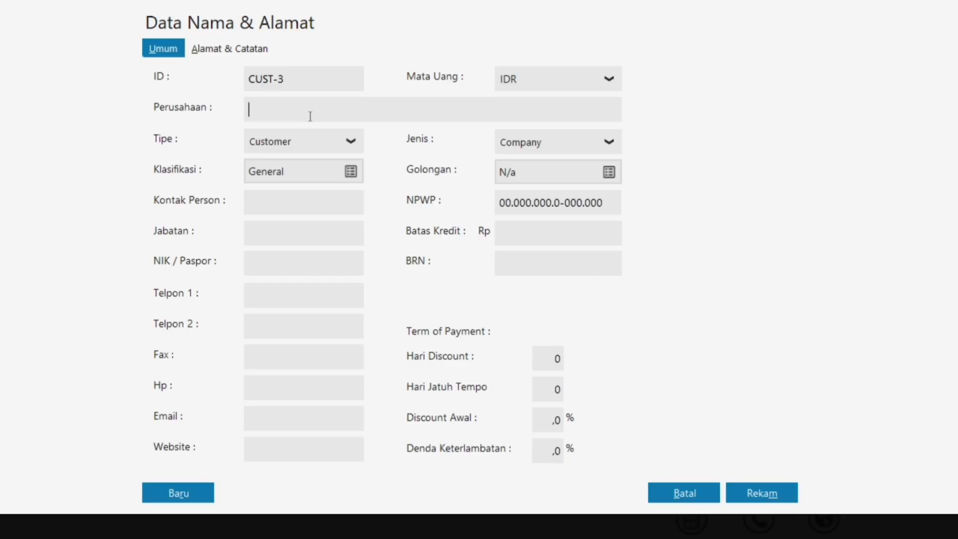
key(ctrl+v)
click(746, 491)
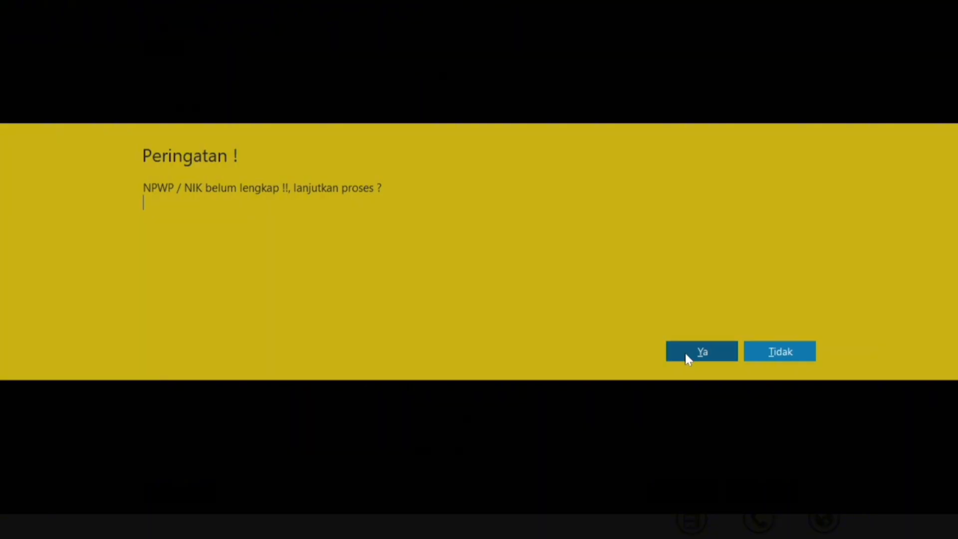
click(686, 354)
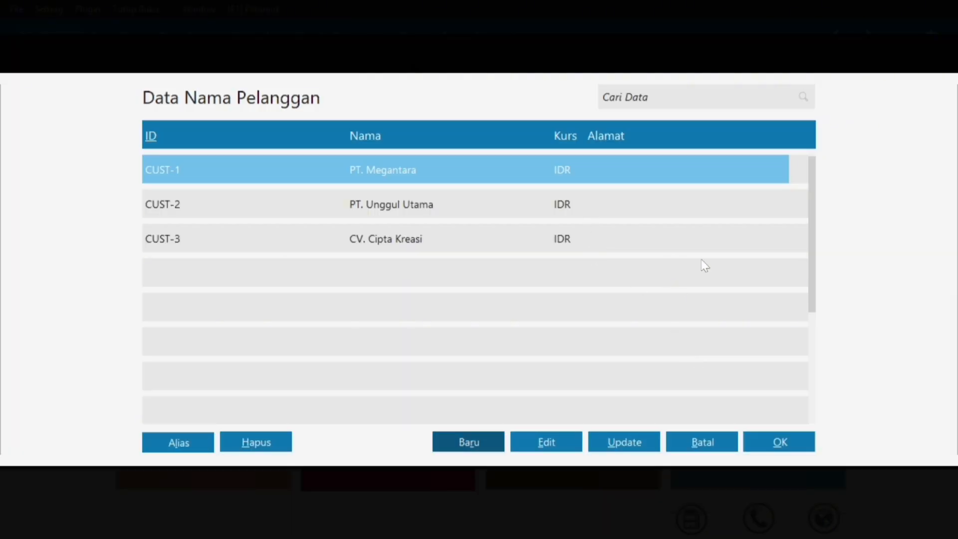
Choose PT. Megantara for the receivable entry and set its date to 01 December 2024.
click(787, 435)
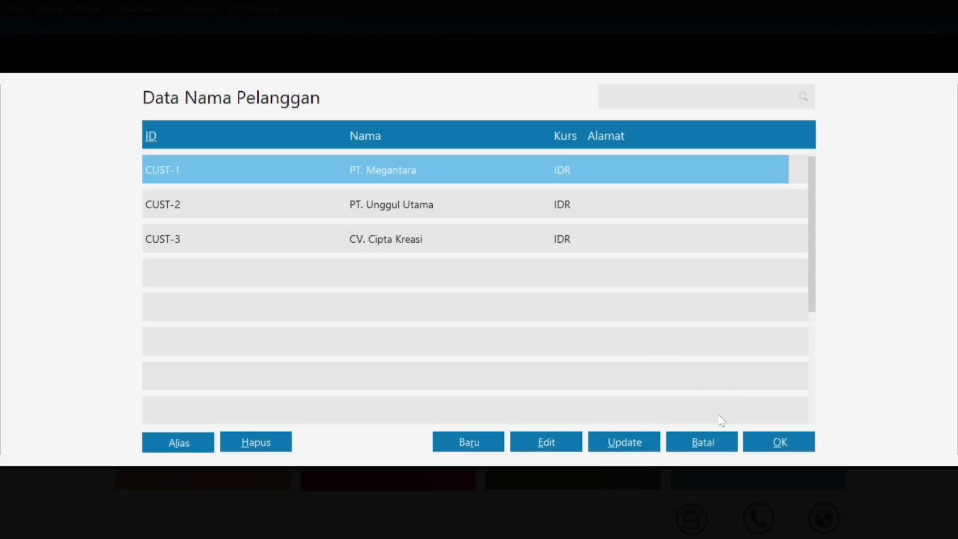
click(759, 442)
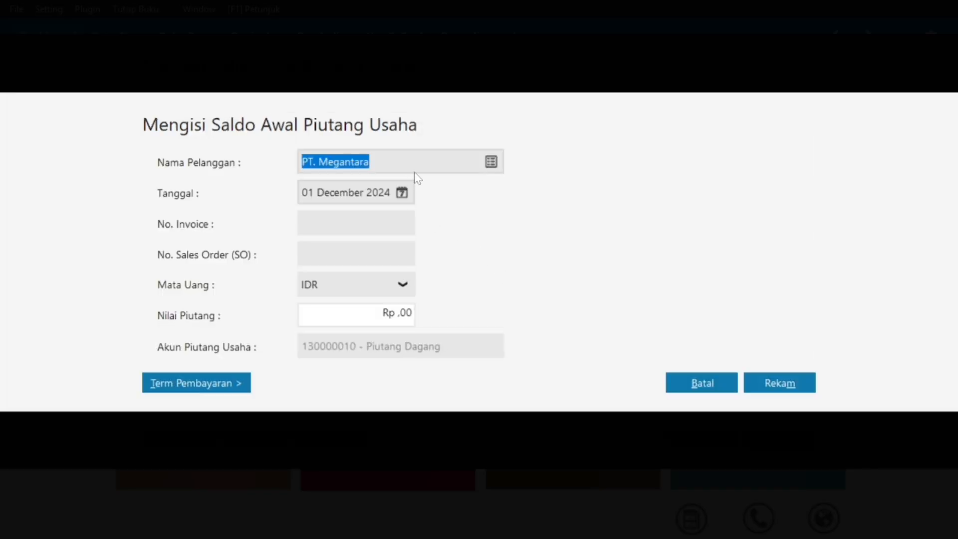
key(super)
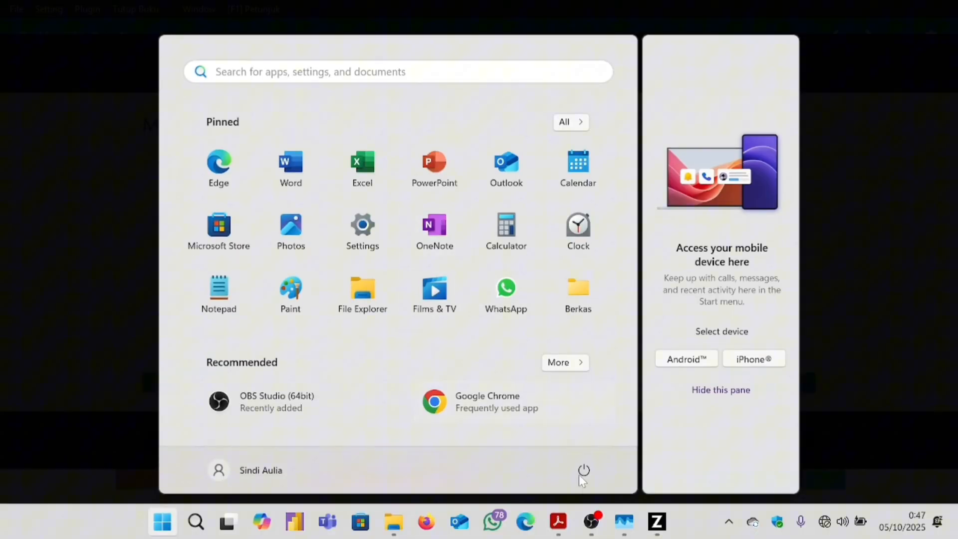
click(558, 521)
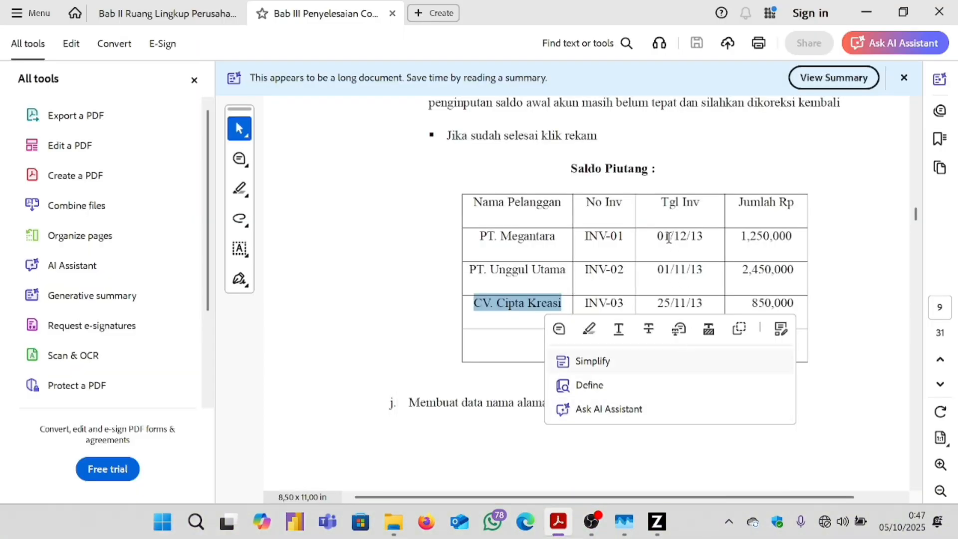
mouse_move(657, 522)
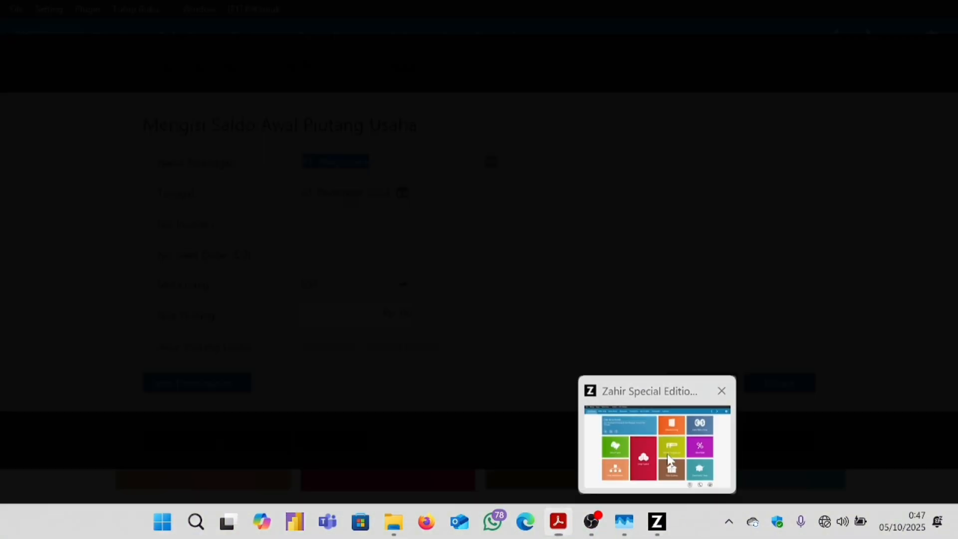
click(670, 460)
click(403, 193)
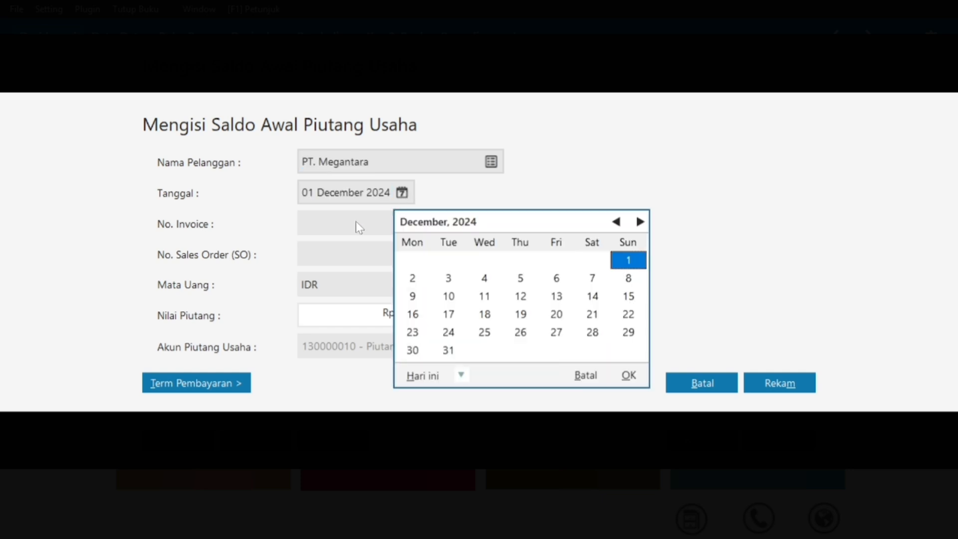
click(628, 375)
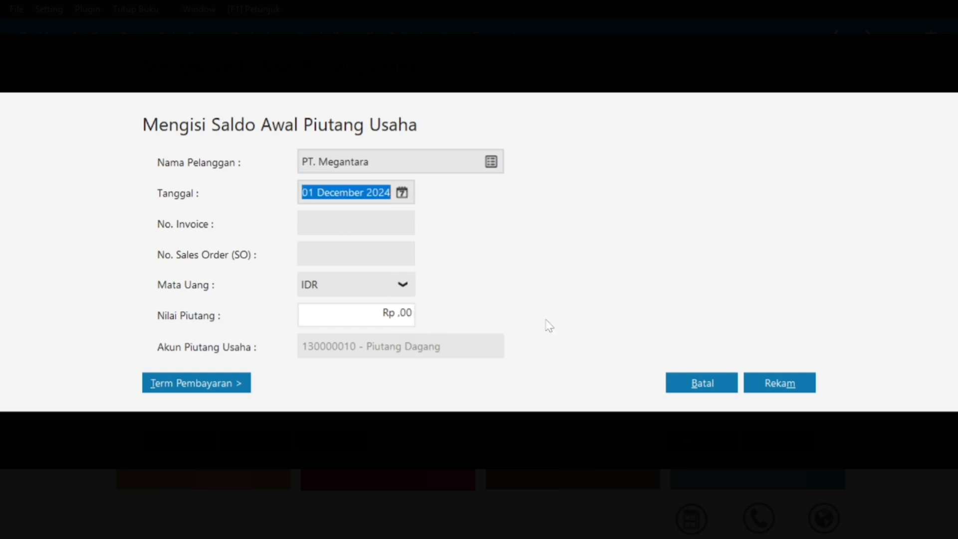
Copy invoice number INV-01 from the Bab III PDF into No. Invoice.
click(346, 219)
key(super)
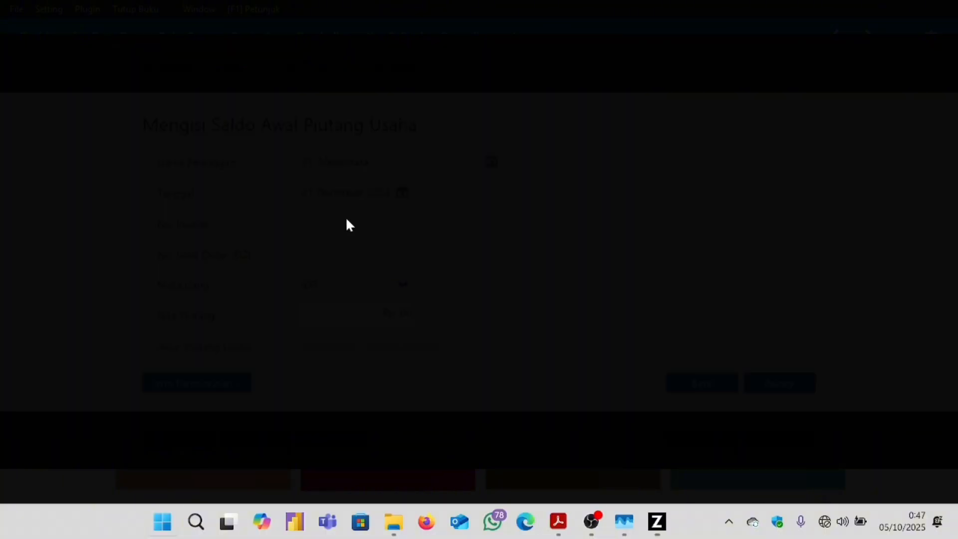
mouse_move(558, 531)
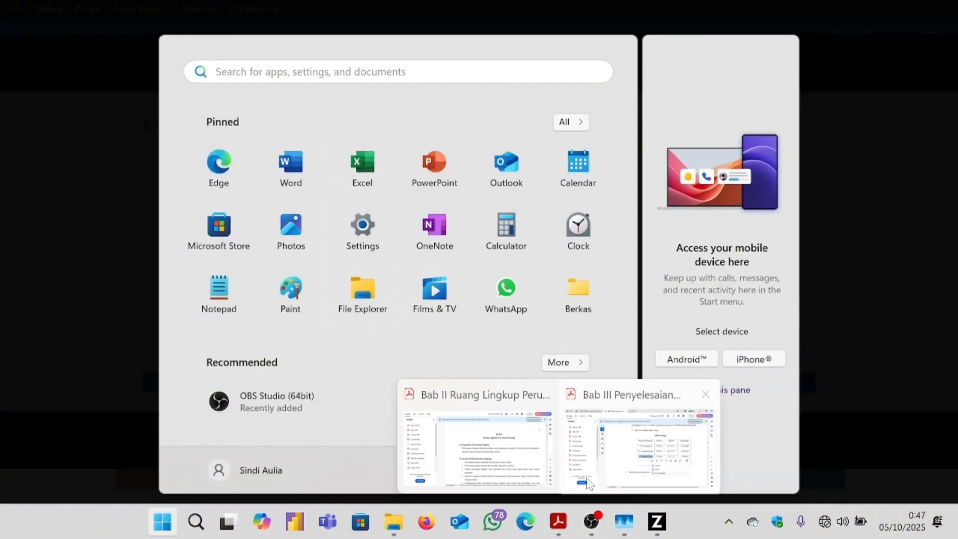
click(636, 449)
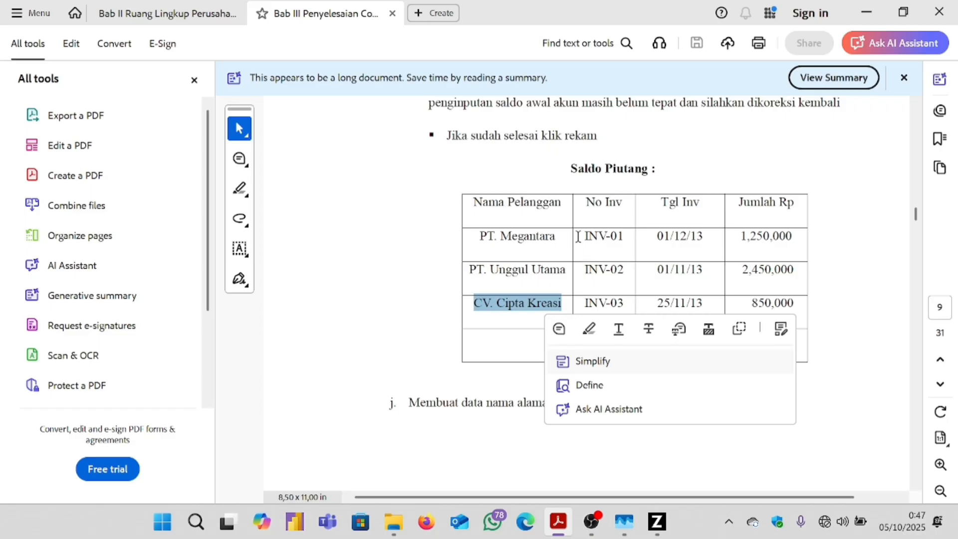
drag(625, 240, 562, 240)
key(ctrl+c)
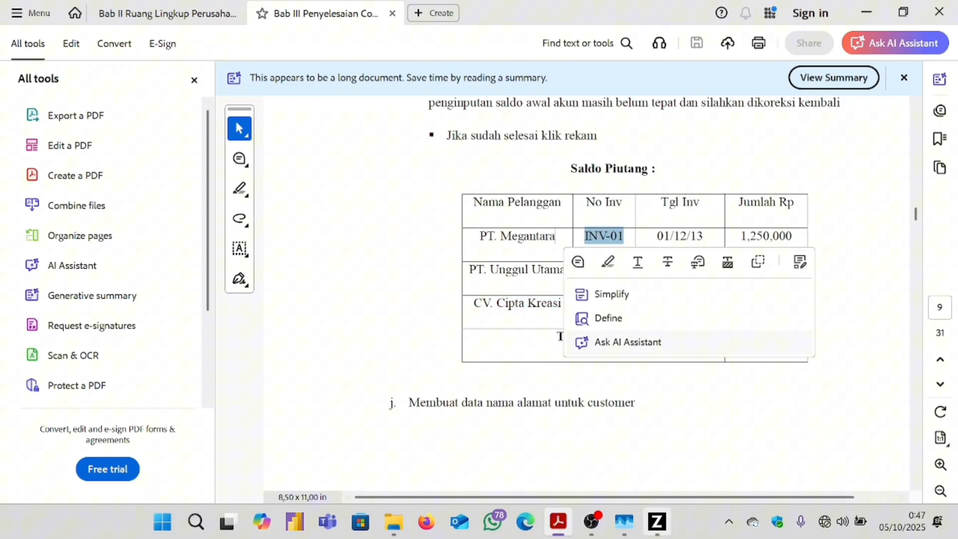
mouse_move(656, 521)
click(672, 420)
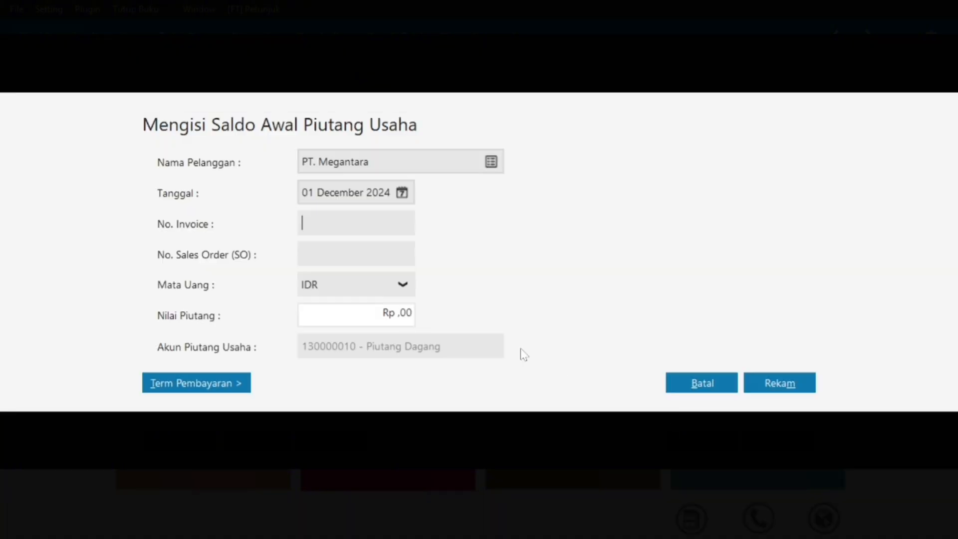
key(ctrl+v)
Clear the text selection in the reference PDF and return to the Zahir entry form.
key(super)
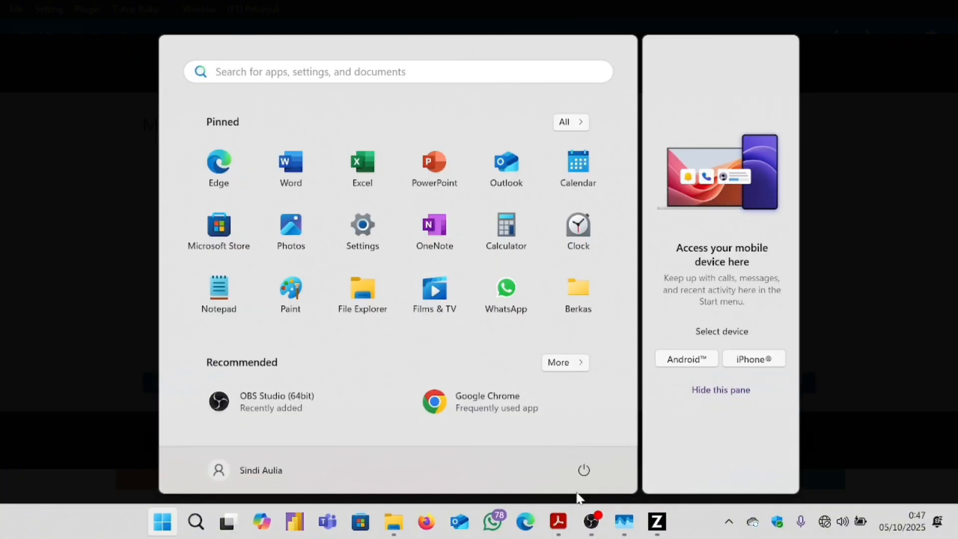
click(559, 521)
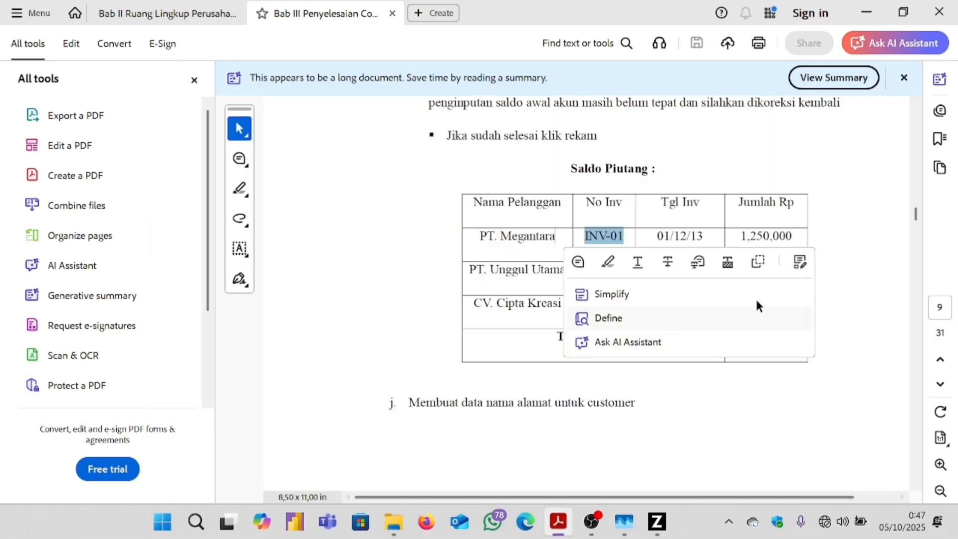
click(876, 275)
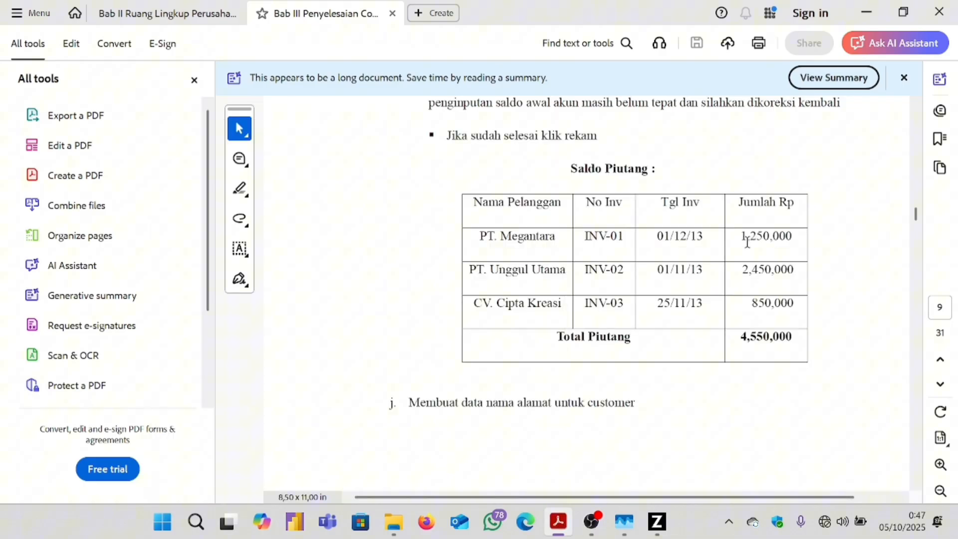
click(657, 521)
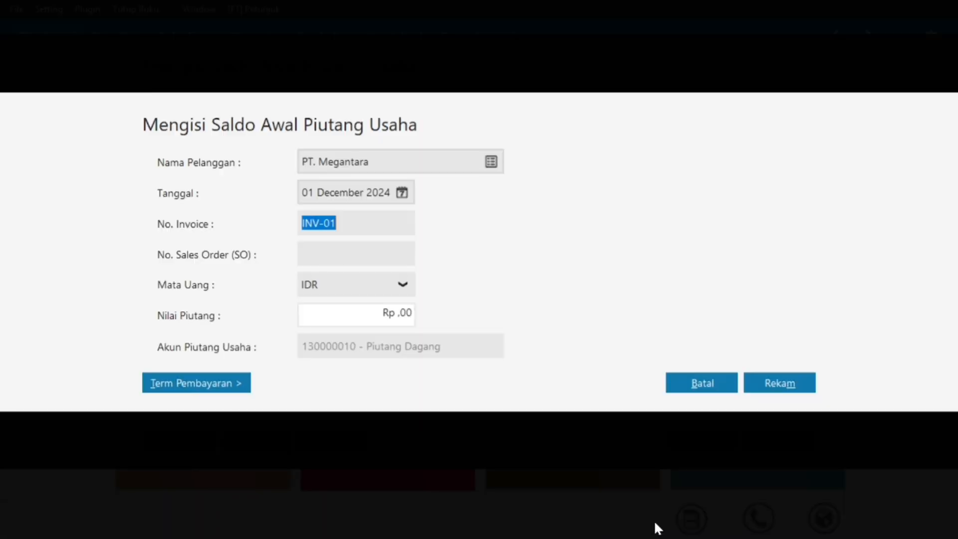
Replace the Nilai Piutang placeholder with 1250000 (Rp 1.250.000,00) and save the INV-01 receivable.
click(380, 315)
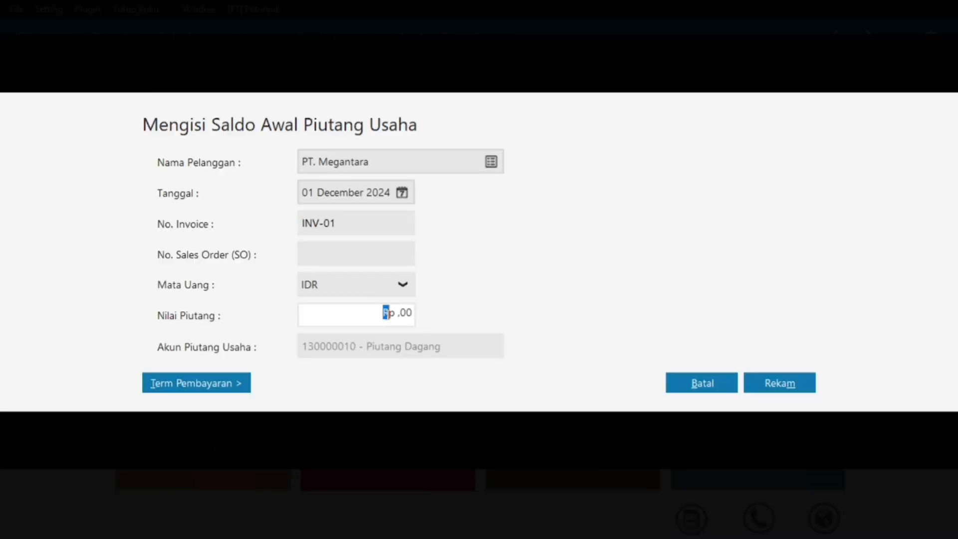
drag(389, 313, 474, 320)
key(BackSpace)
text(1250000)
click(378, 228)
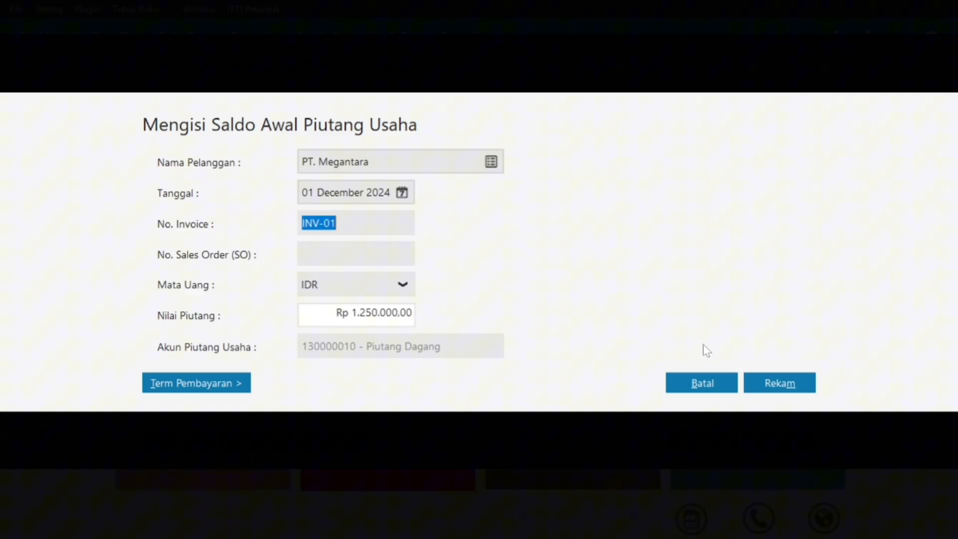
click(759, 386)
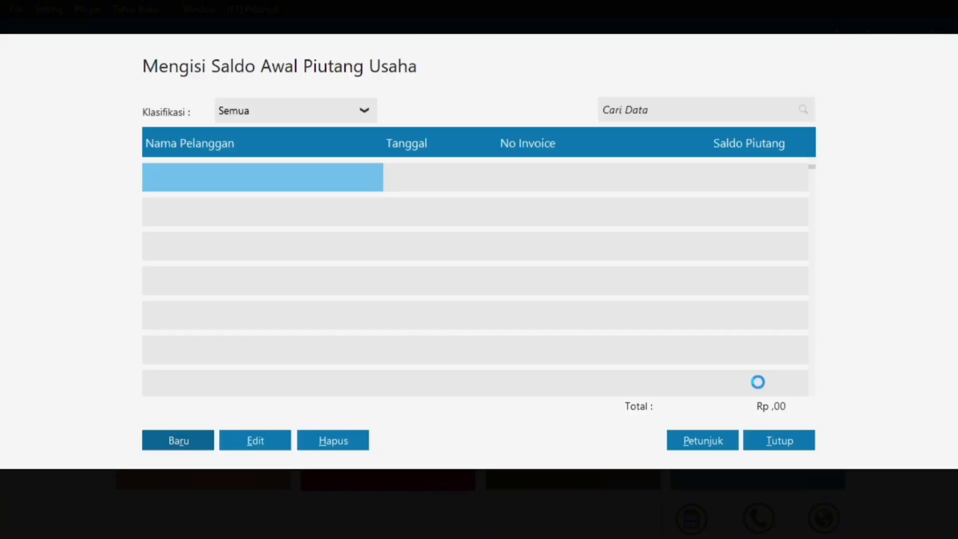
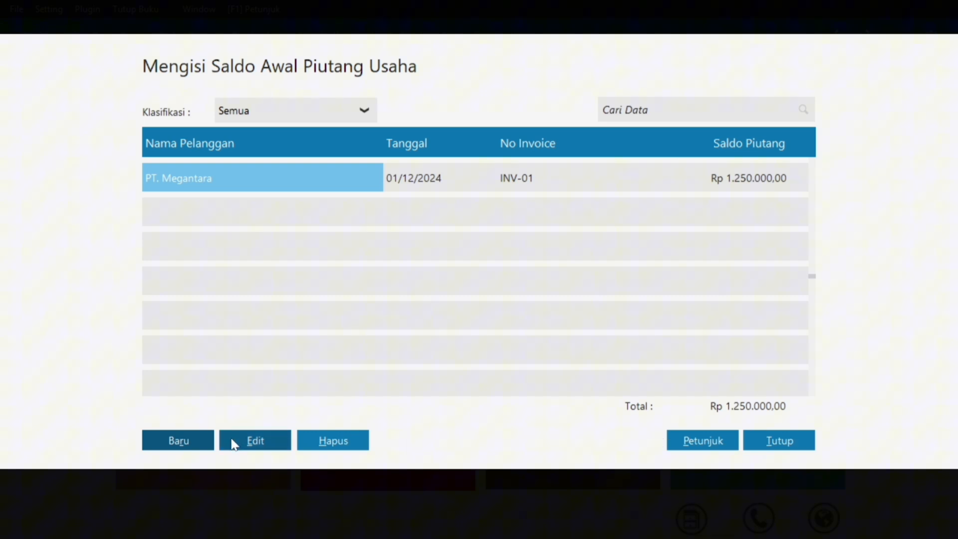
Start a new opening receivable for PT. Unggul Utama and enter invoice number INV-02.
click(203, 445)
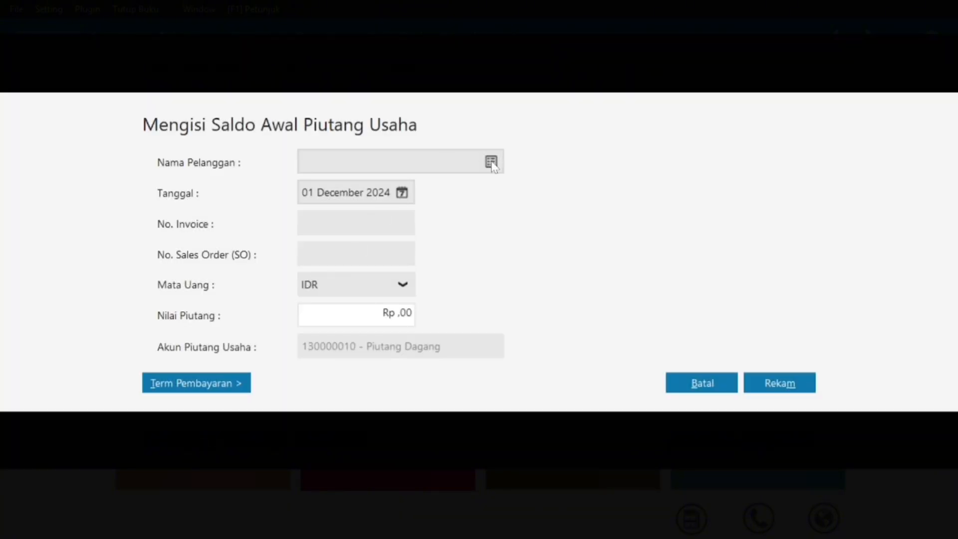
click(491, 161)
click(473, 204)
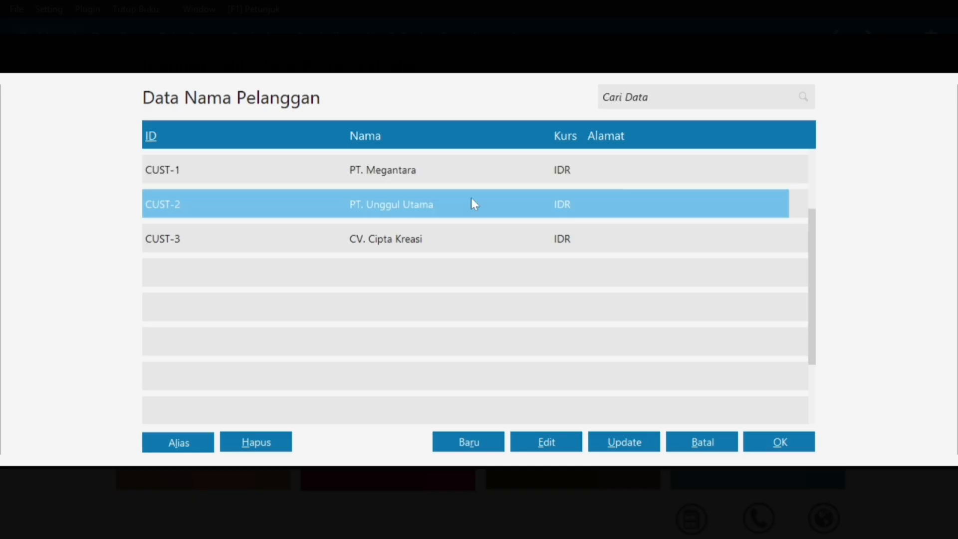
click(774, 443)
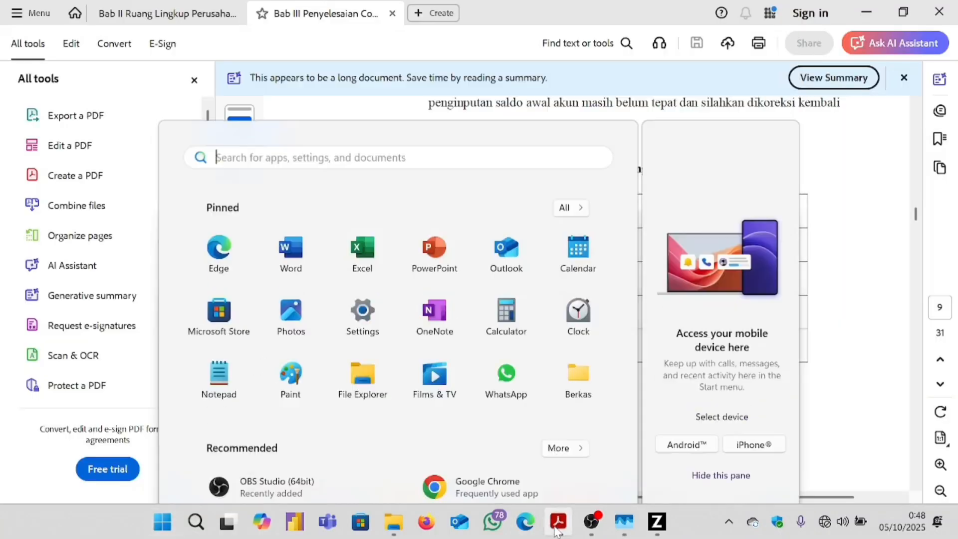
click(557, 528)
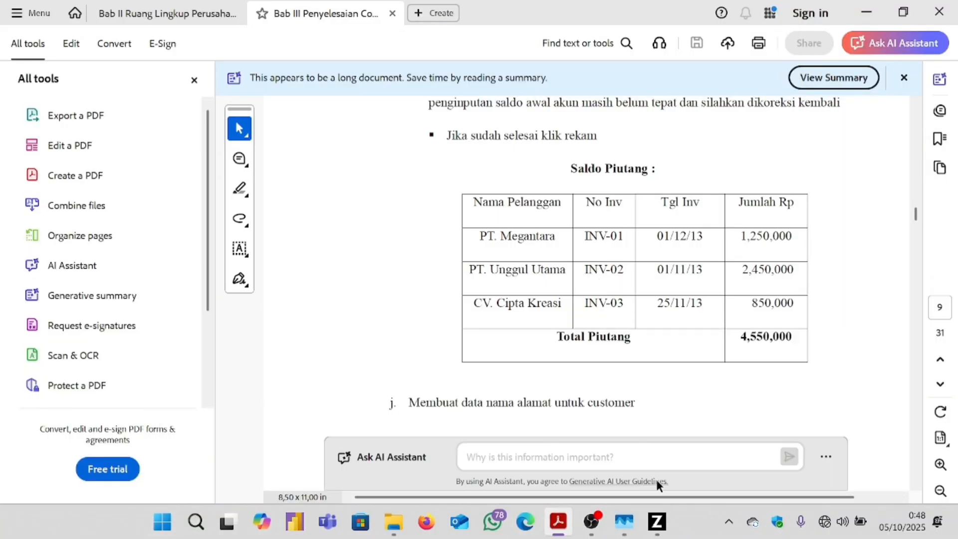
click(617, 472)
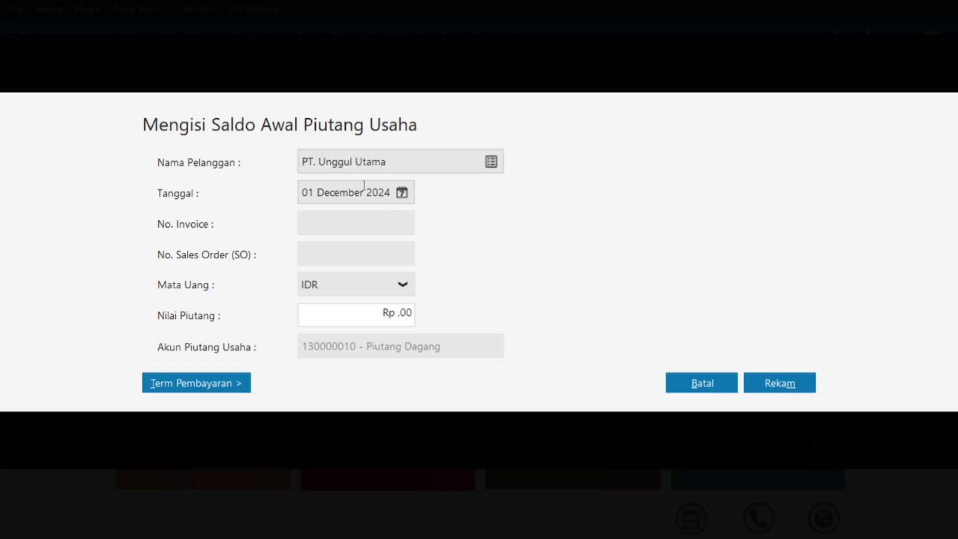
key(Caps_Lock)
key(Caps_Lock)
text(INV-02)
Set the invoice date to 01 November 2024, as listed in the PDF.
key(super)
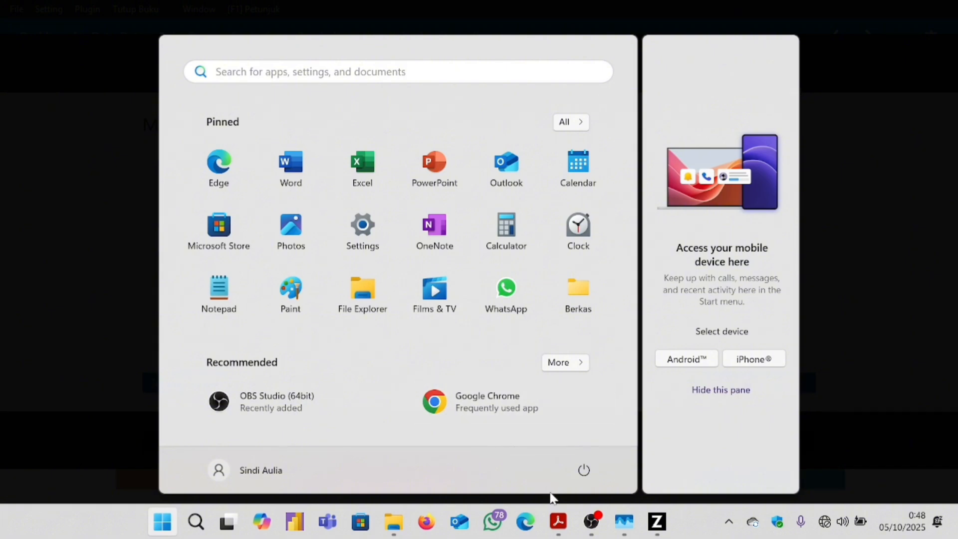
click(558, 521)
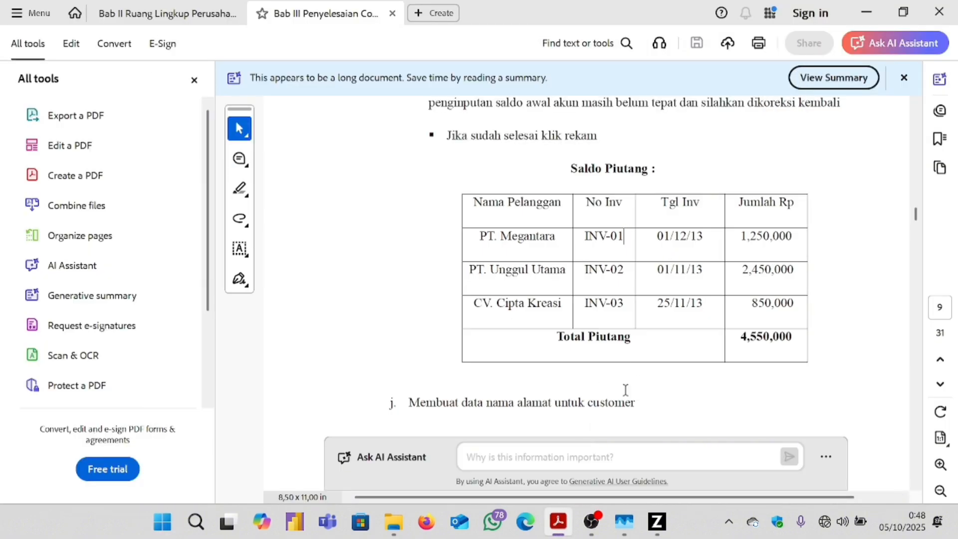
click(657, 523)
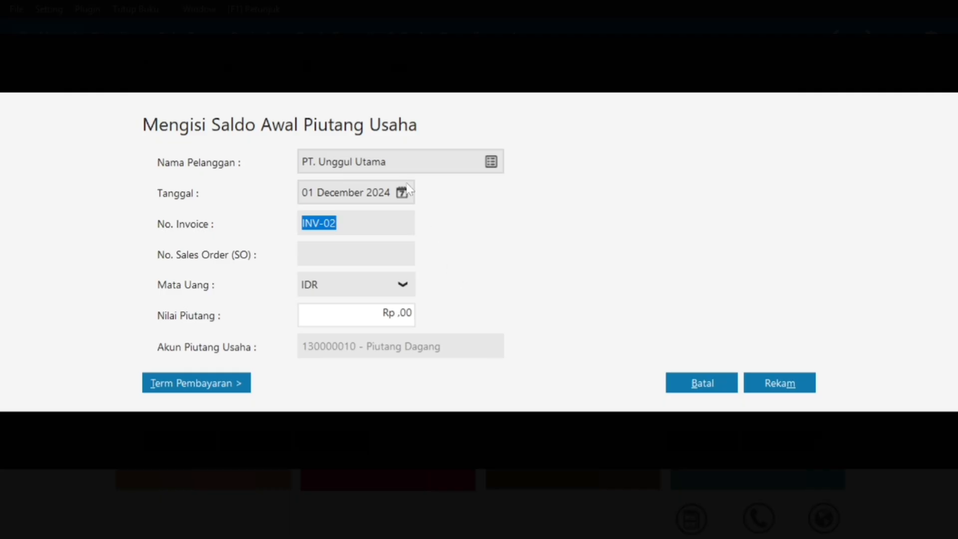
click(403, 197)
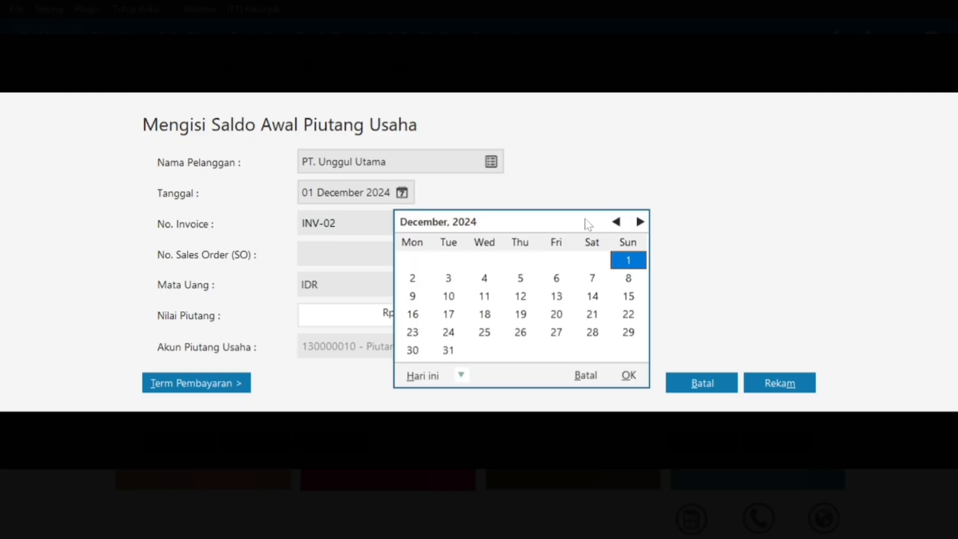
click(617, 222)
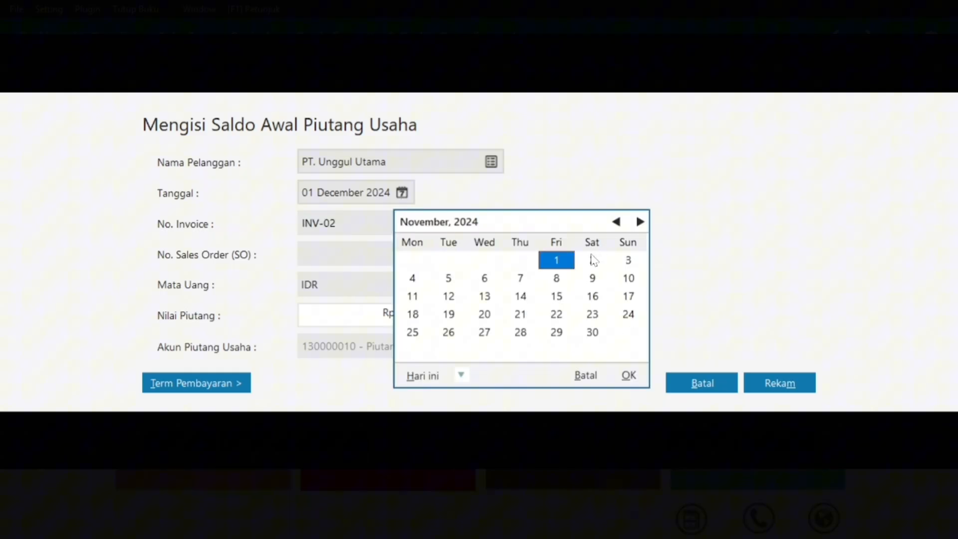
click(628, 376)
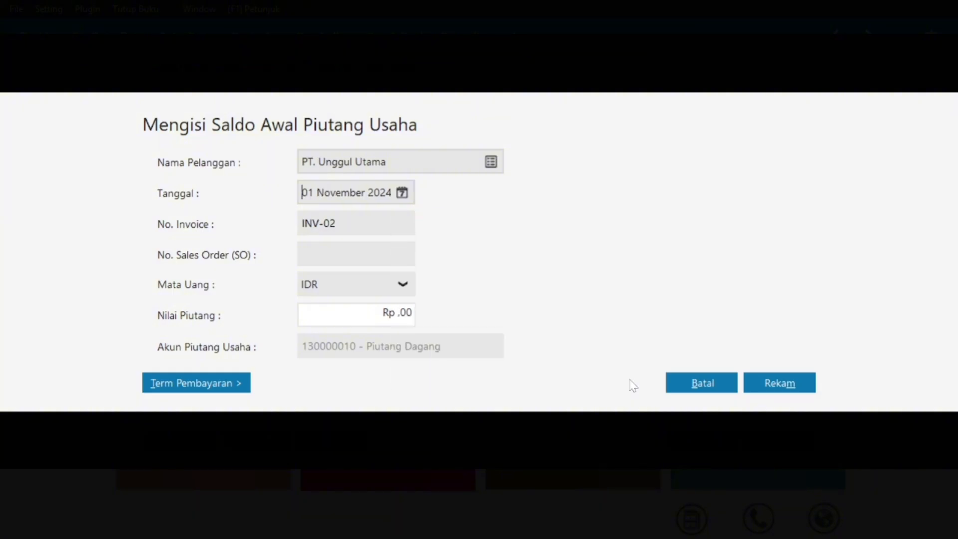
Enter 2450000 (Rp 2.450.000,00) as the receivable amount and save the entry.
key(super)
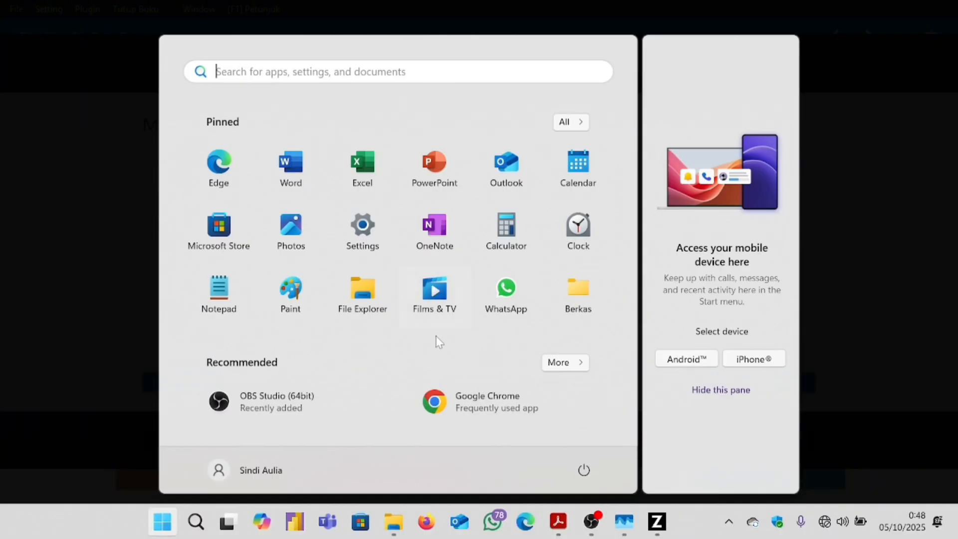
mouse_move(548, 530)
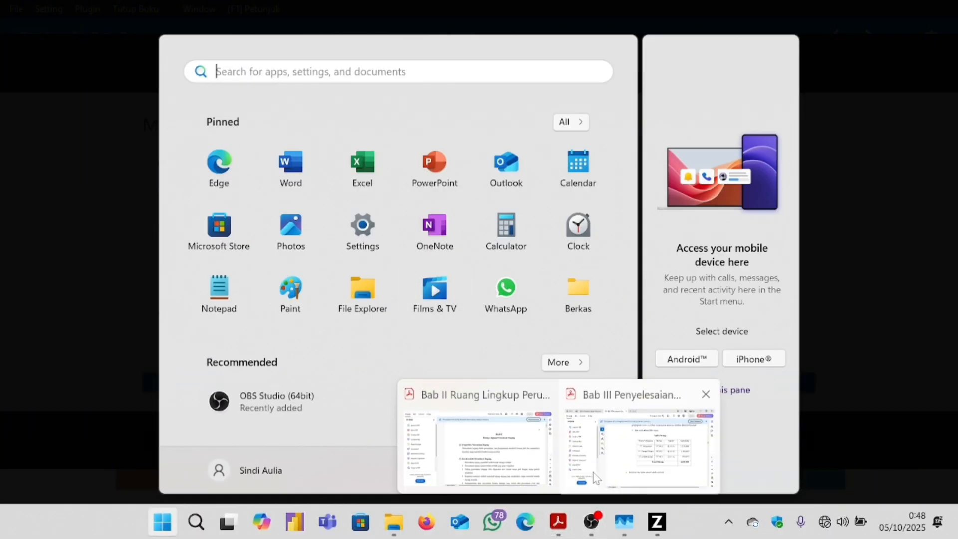
click(609, 470)
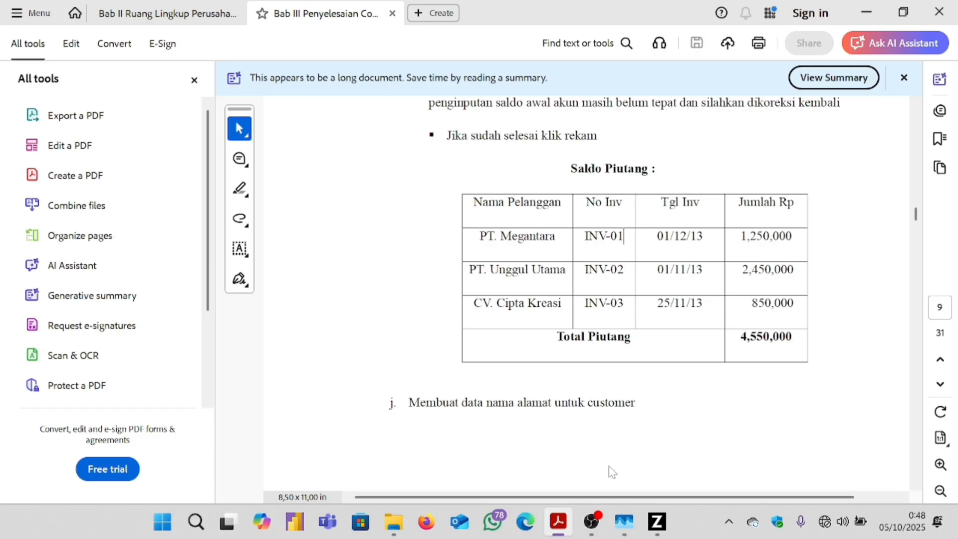
key(super)
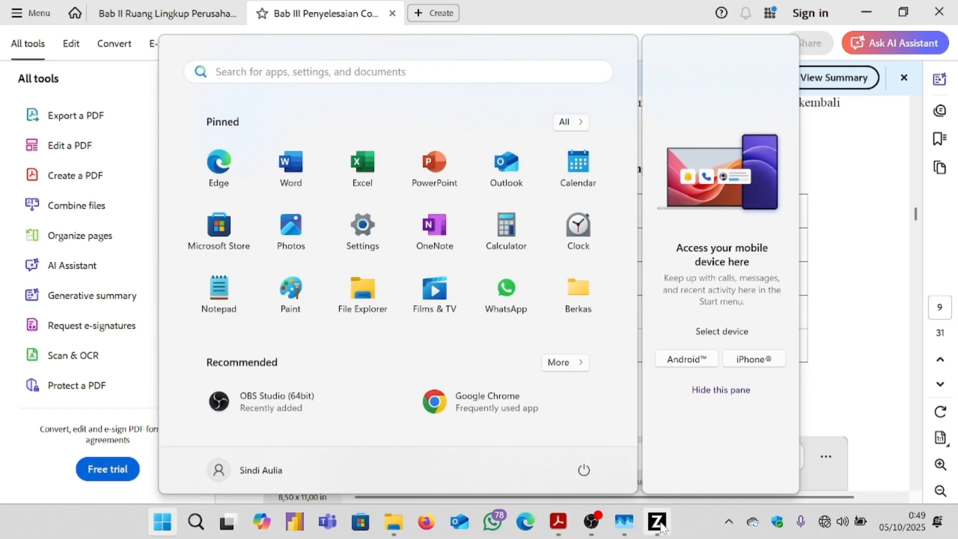
mouse_move(657, 521)
click(661, 441)
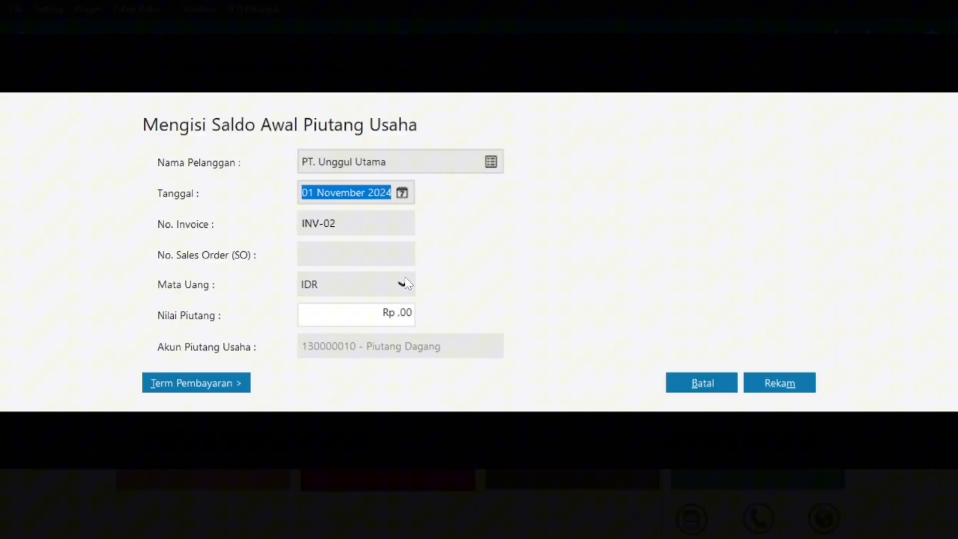
click(363, 309)
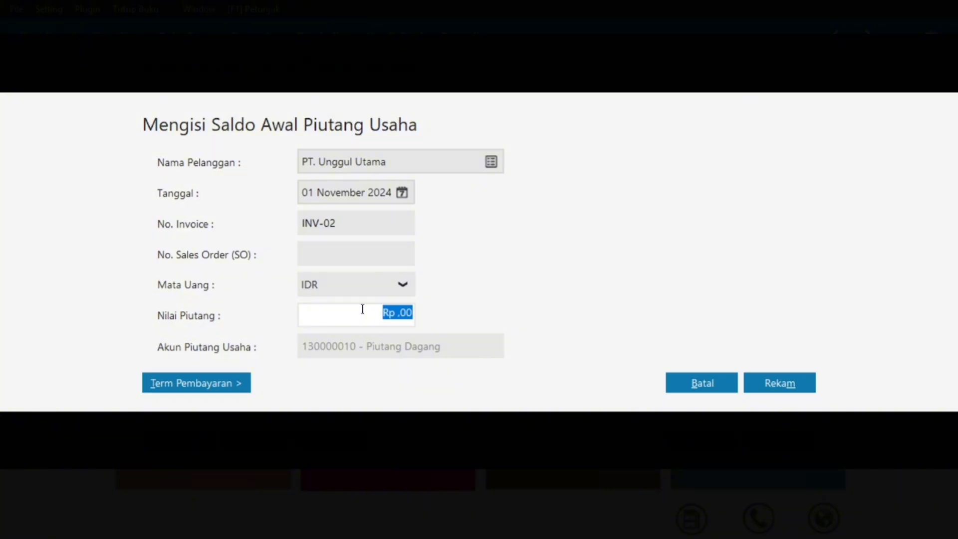
text(2450000)
click(380, 231)
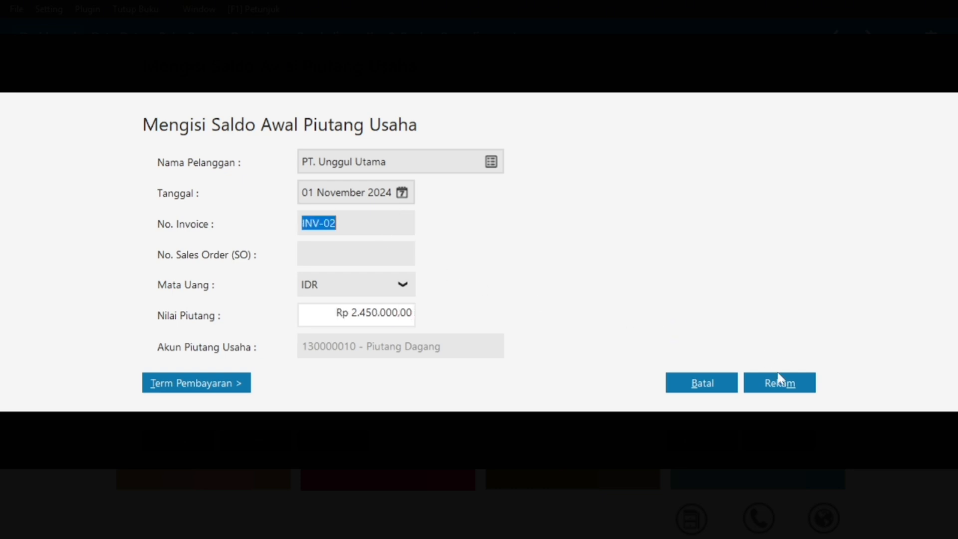
click(781, 382)
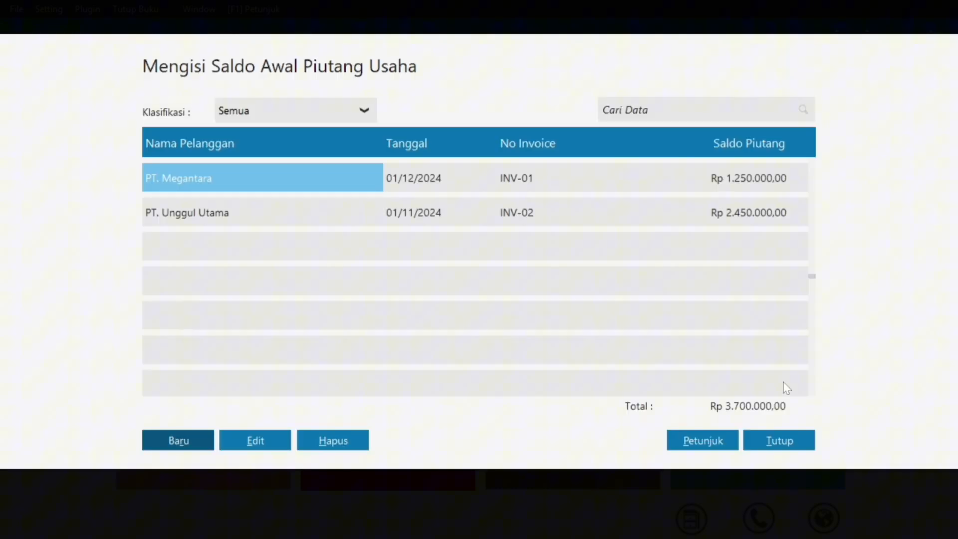
Start a new opening receivable for customer CV. Cipta Kreasi.
click(178, 441)
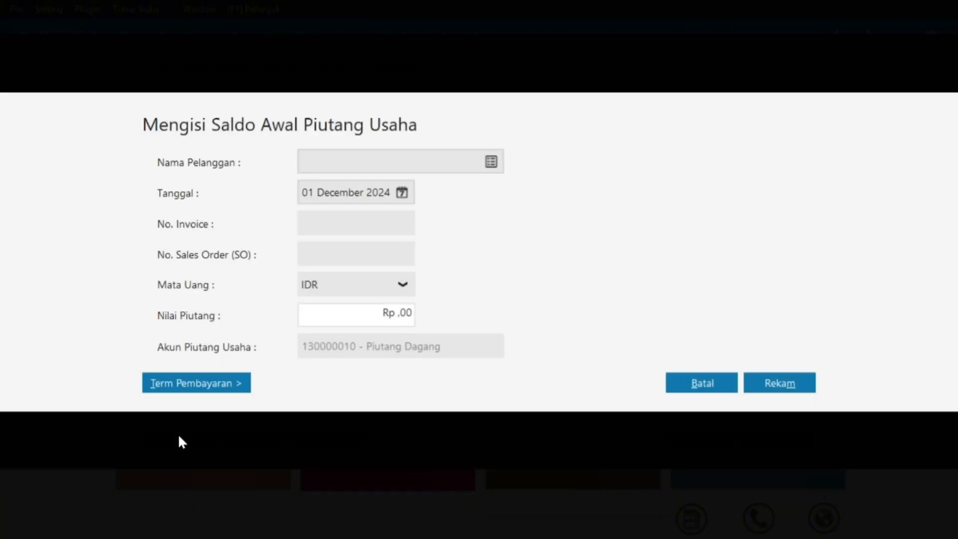
click(491, 162)
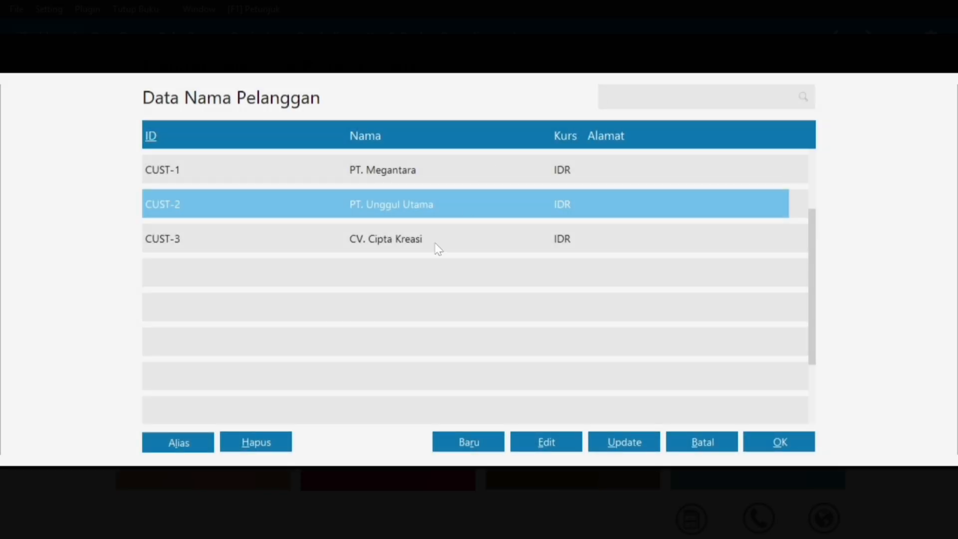
click(389, 238)
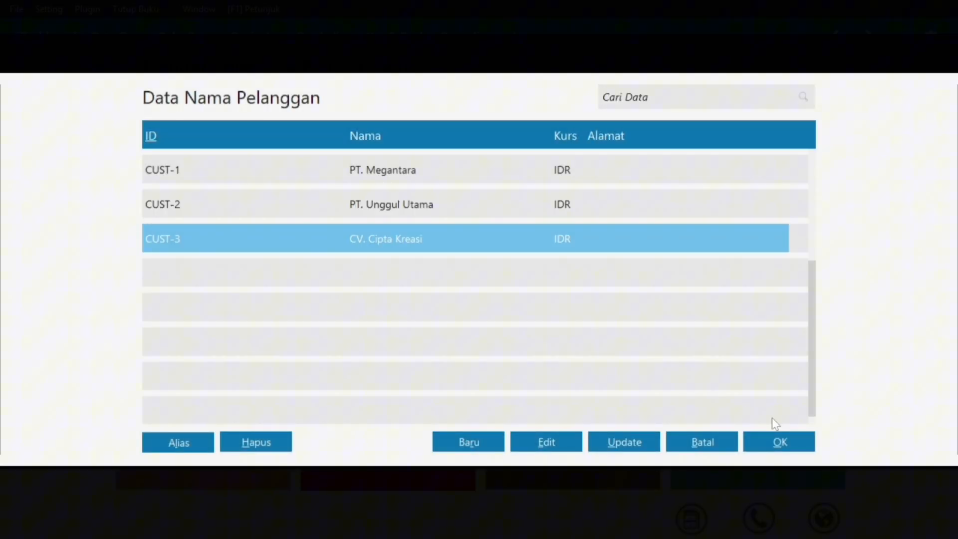
click(781, 443)
Set the invoice date to 25 November 2024 after checking the PDF table.
key(super)
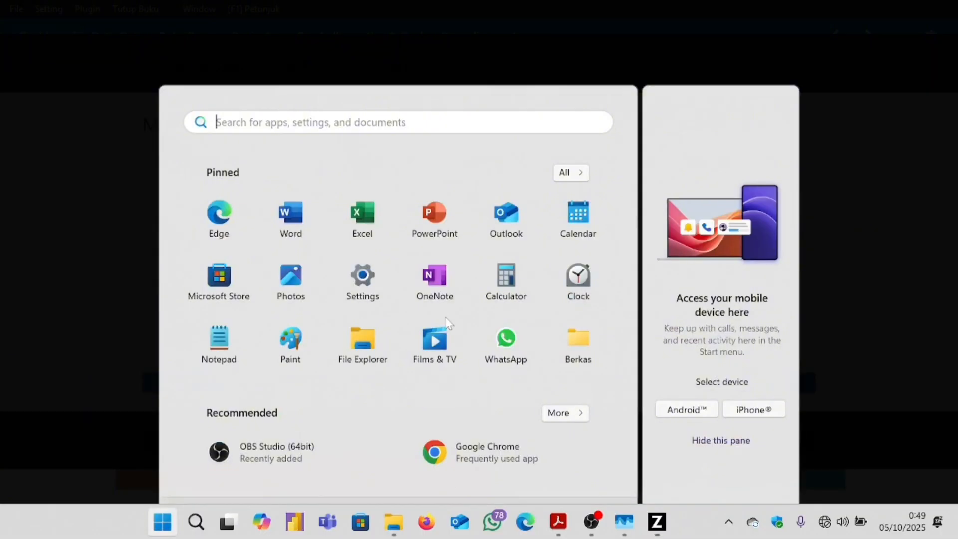
click(558, 522)
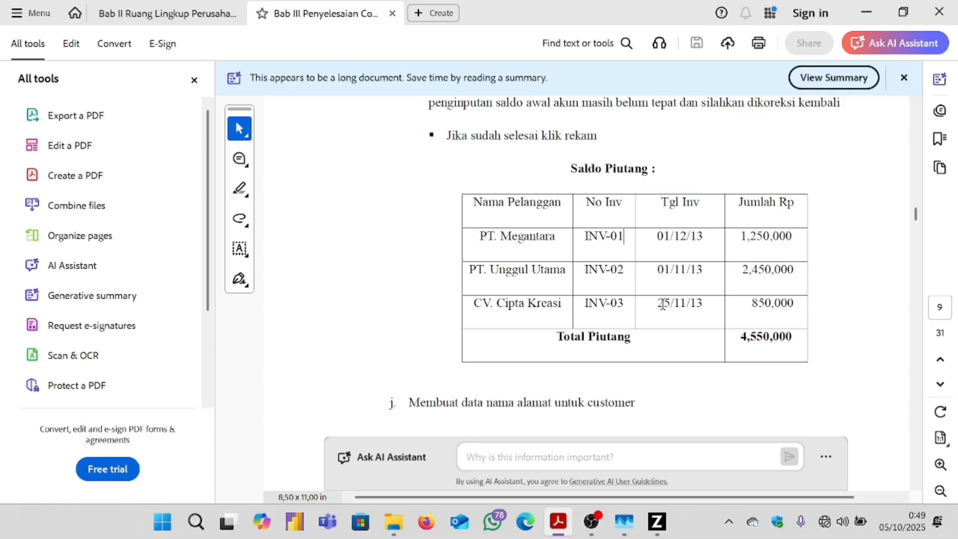
click(656, 522)
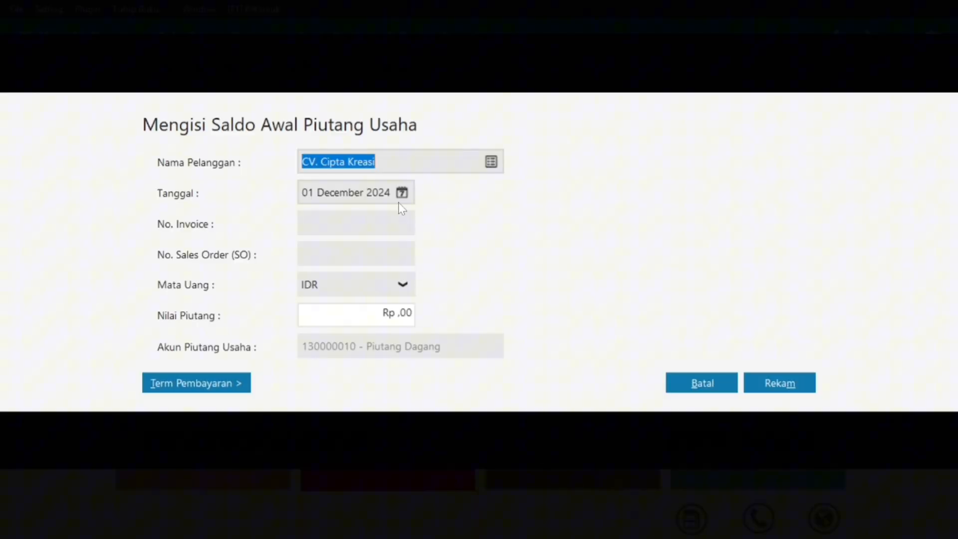
click(400, 195)
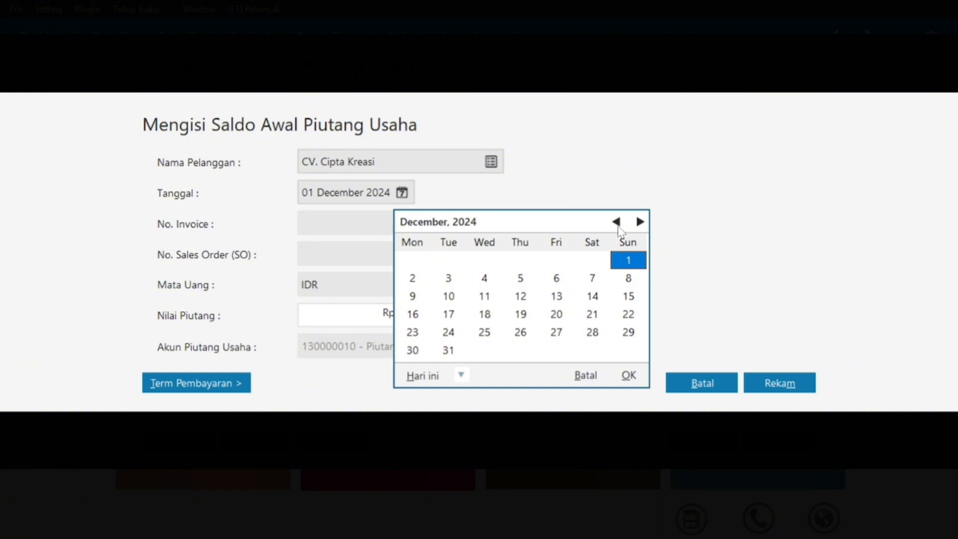
click(617, 223)
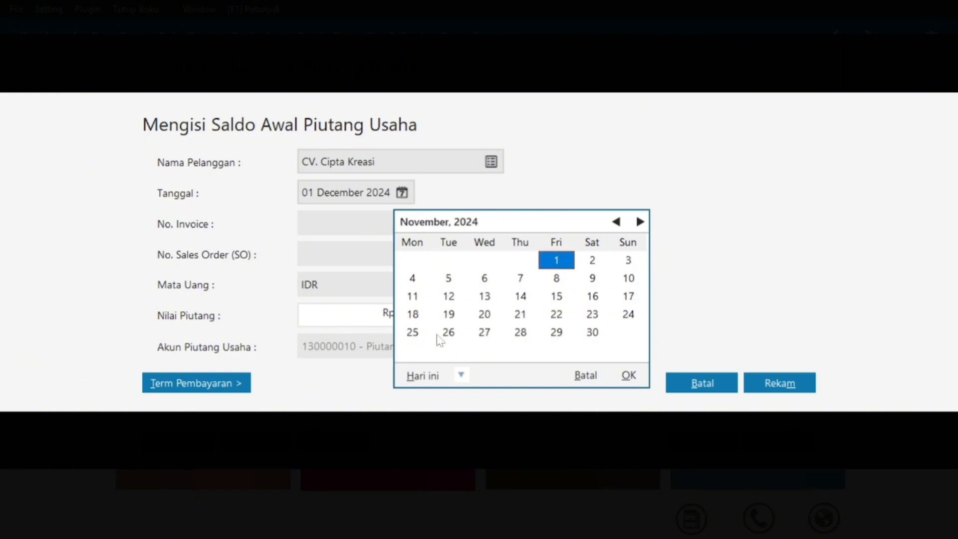
click(421, 332)
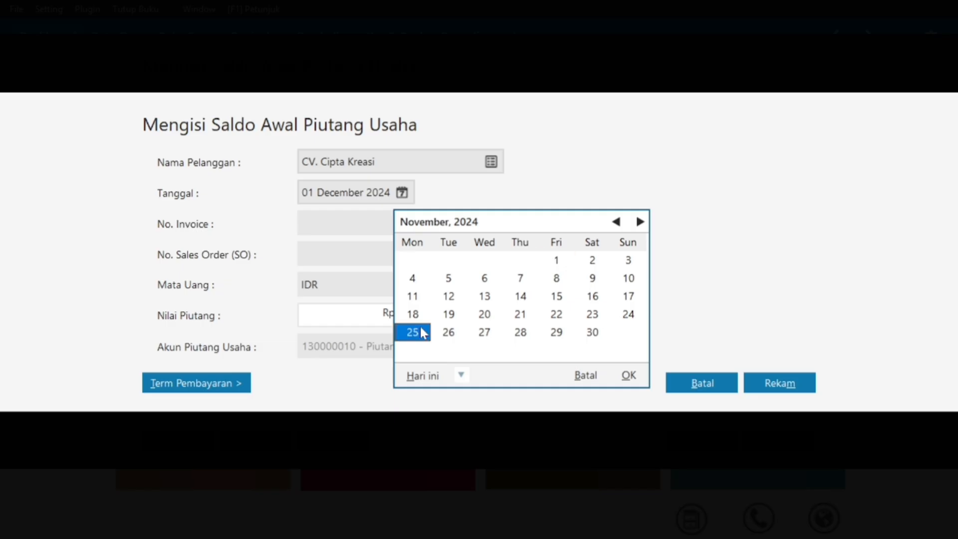
click(626, 376)
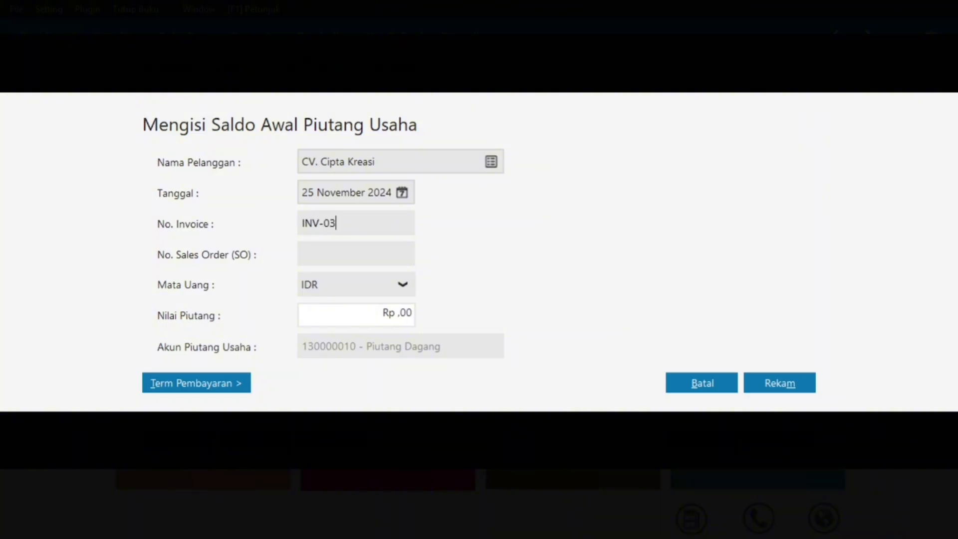
Enter the Rp 850.000,00 Nilai Piutang and save the INV-03 receivable.
key(super)
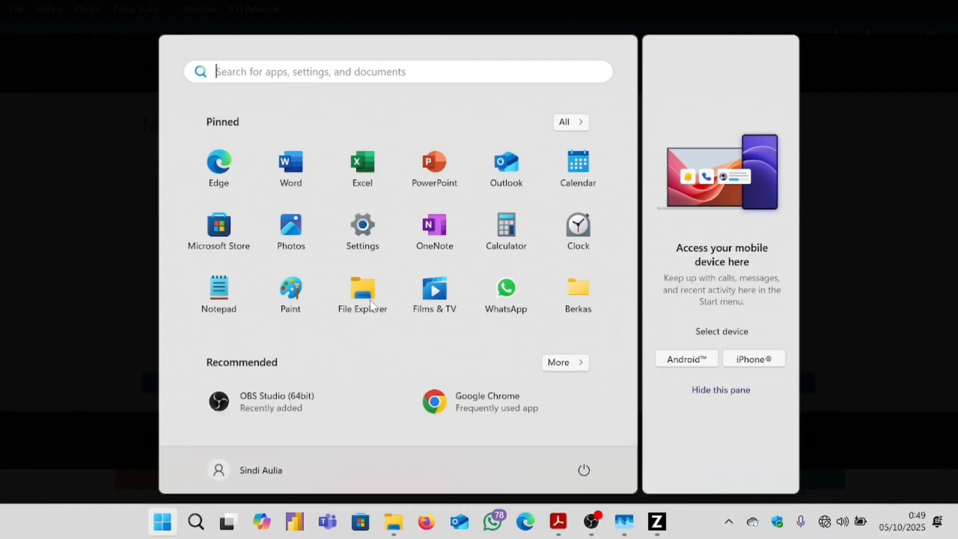
click(559, 522)
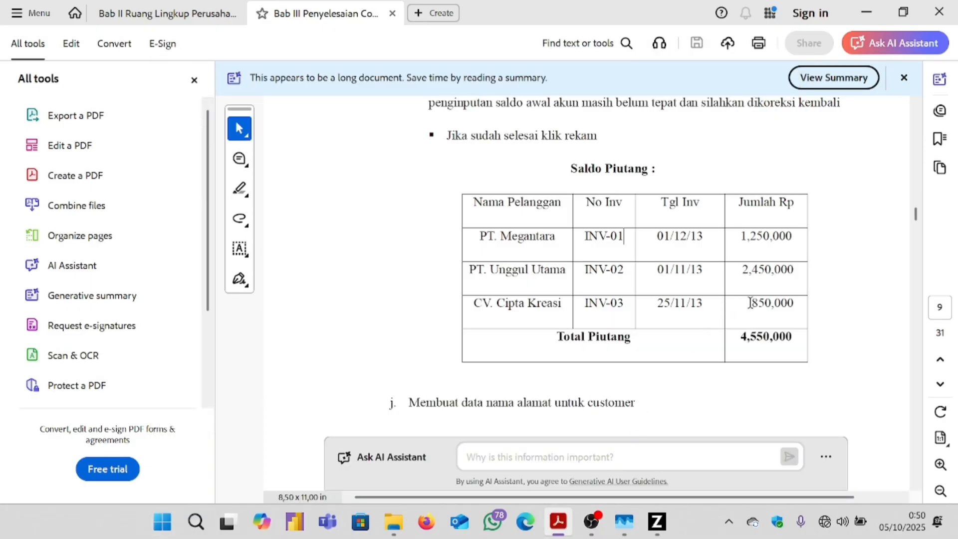
mouse_move(656, 522)
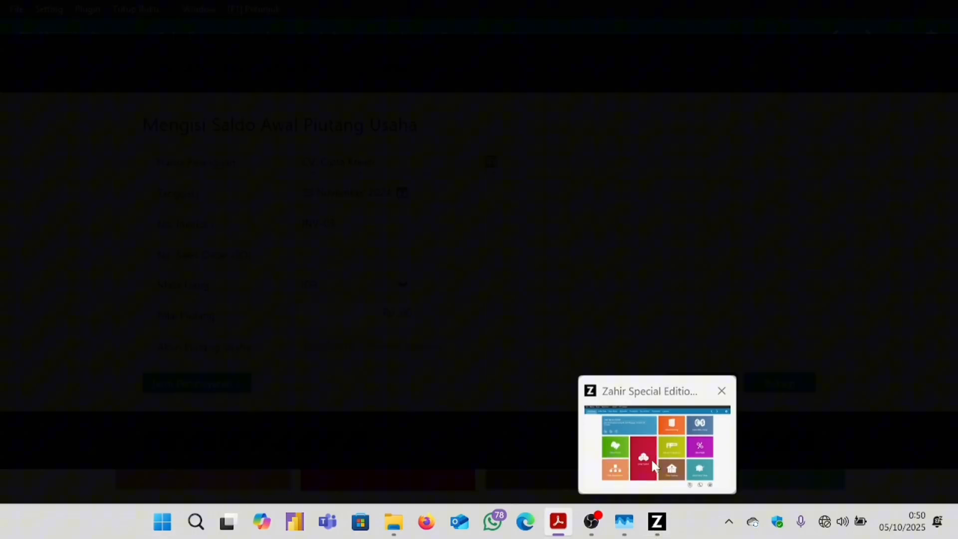
click(651, 459)
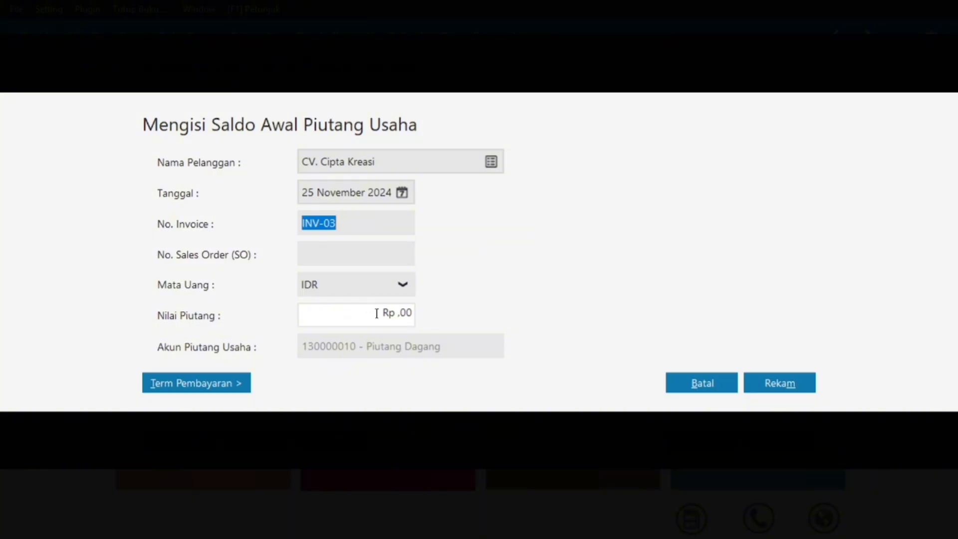
click(377, 313)
text(8)
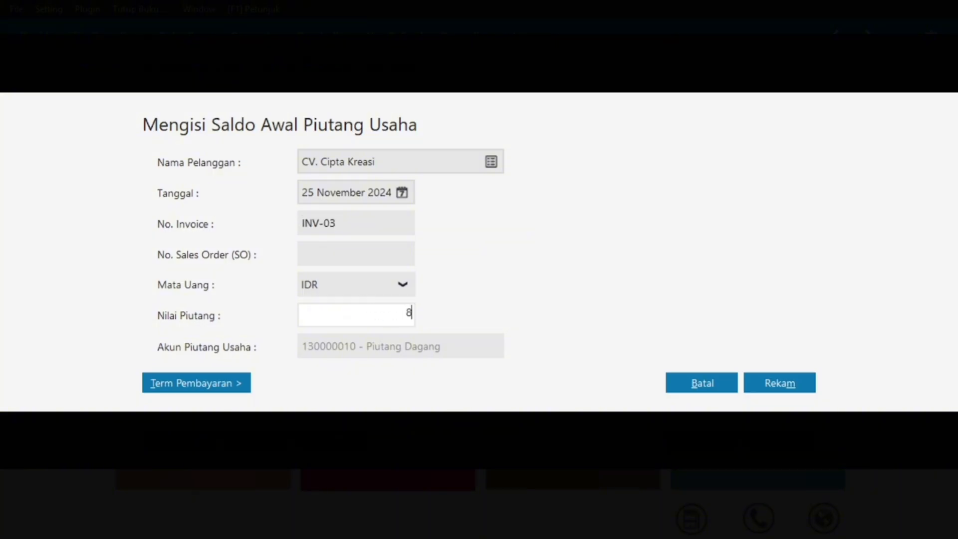
text(50000)
click(361, 224)
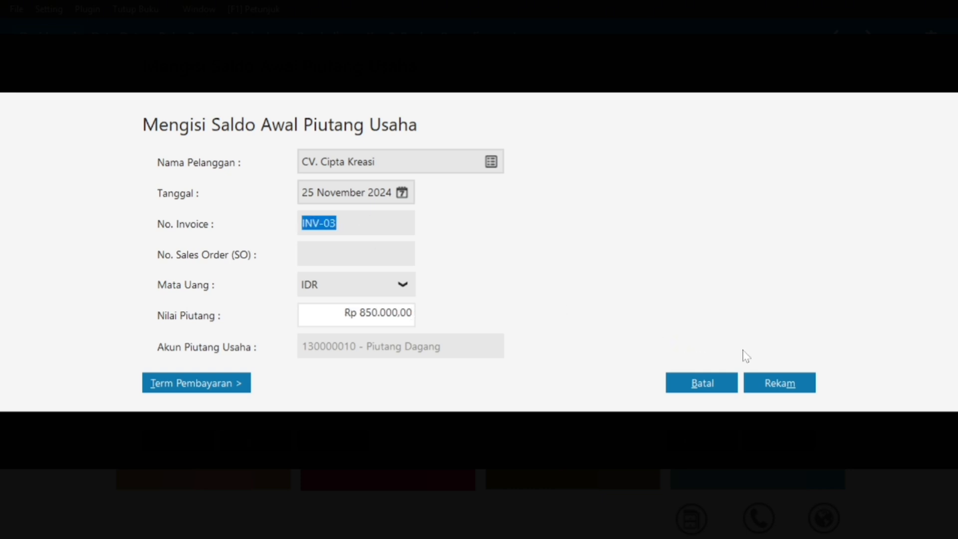
click(786, 383)
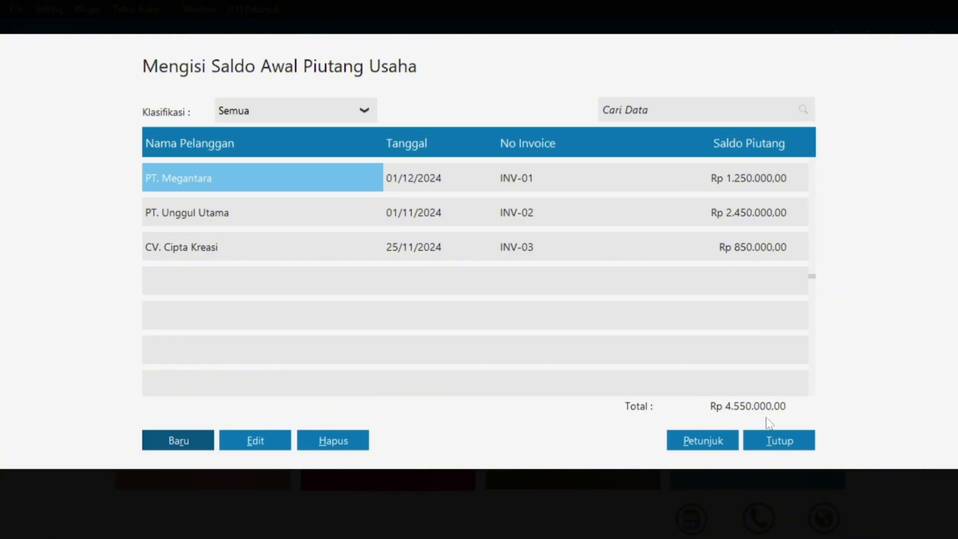
key(super)
Scroll the Bab III PDF to the Saldo Hutang supplier table on page 11.
mouse_move(570, 516)
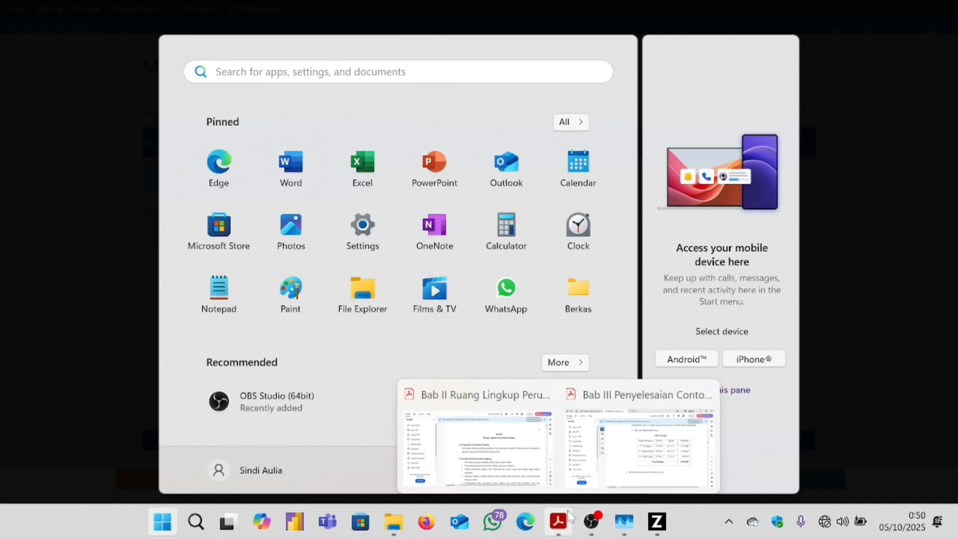
click(641, 444)
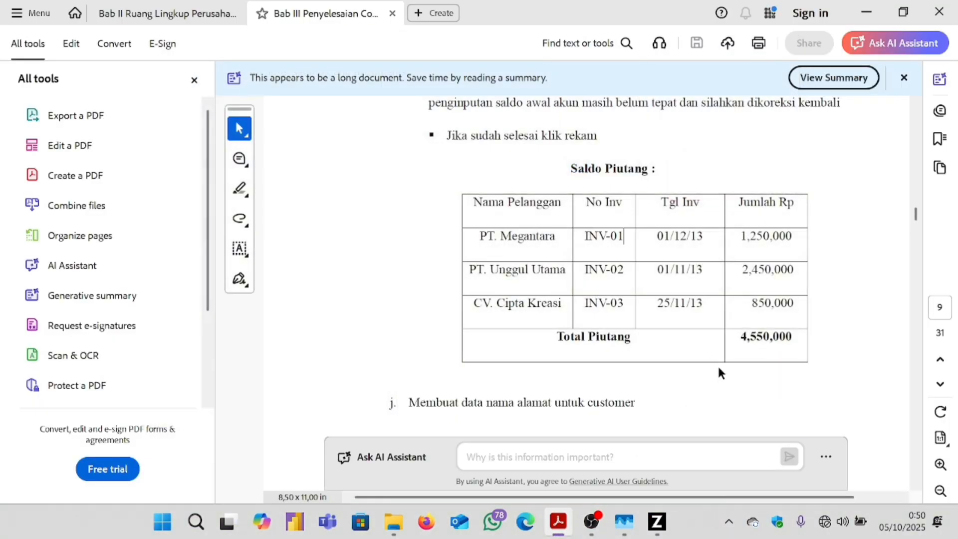
scroll(750, 322, down, 12)
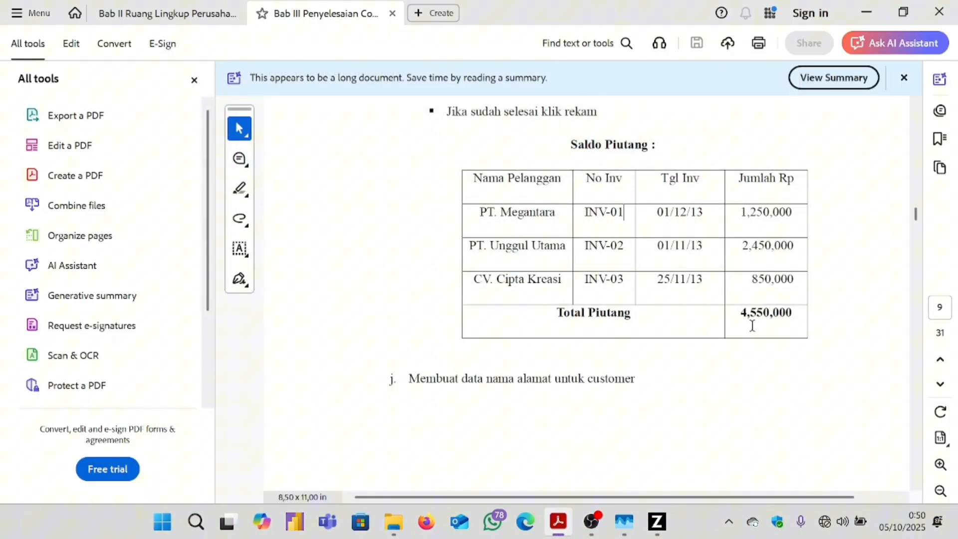
scroll(744, 316, down, 15)
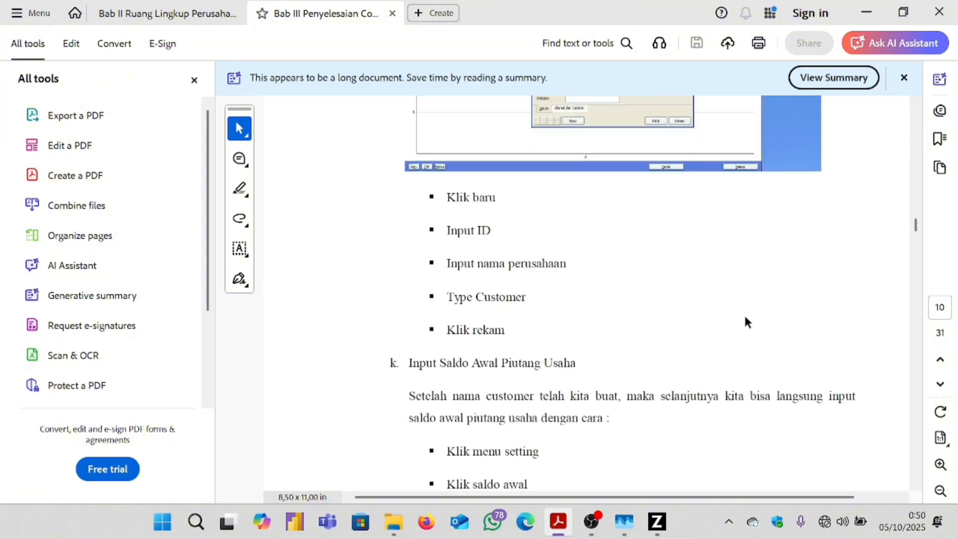
scroll(748, 307, down, 5)
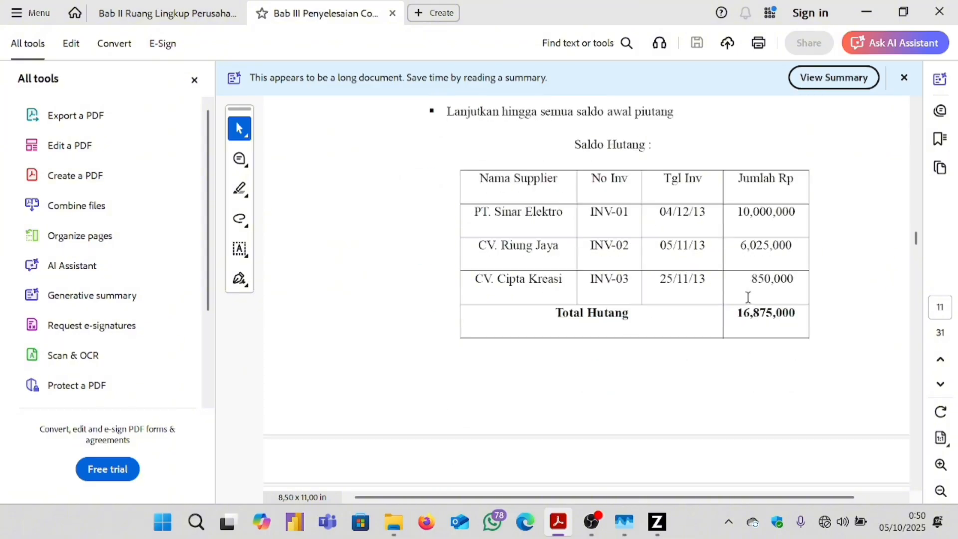
scroll(745, 299, up, 2)
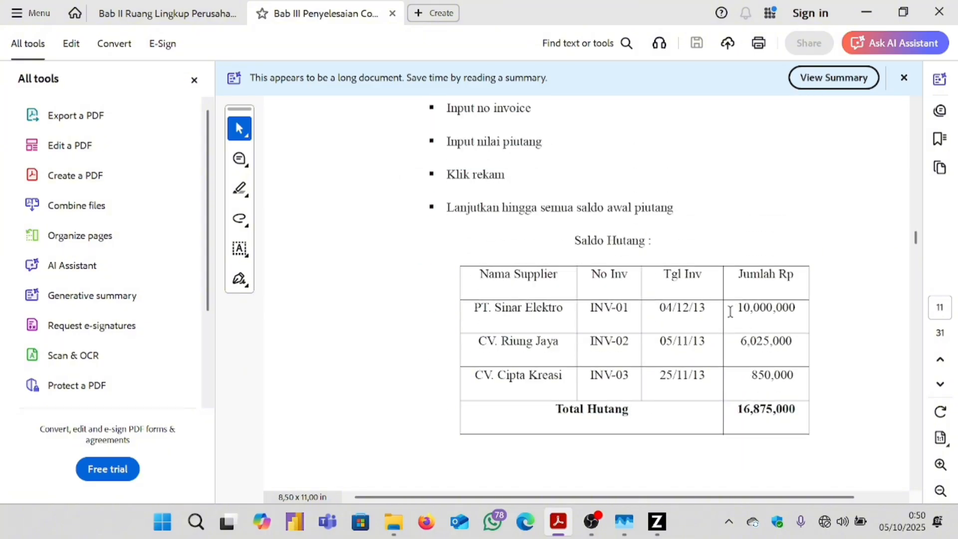
Return to Zahir and close the opening receivables list.
mouse_move(656, 522)
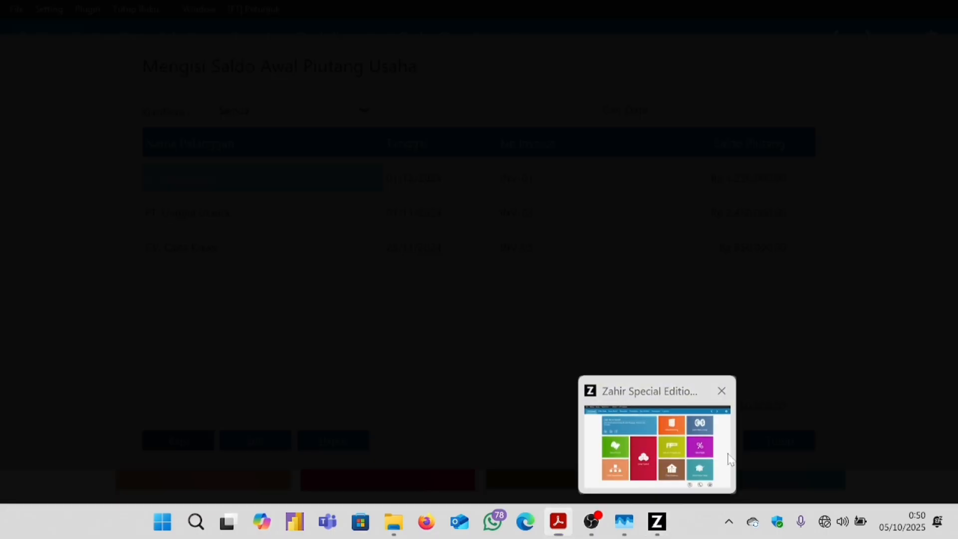
click(726, 462)
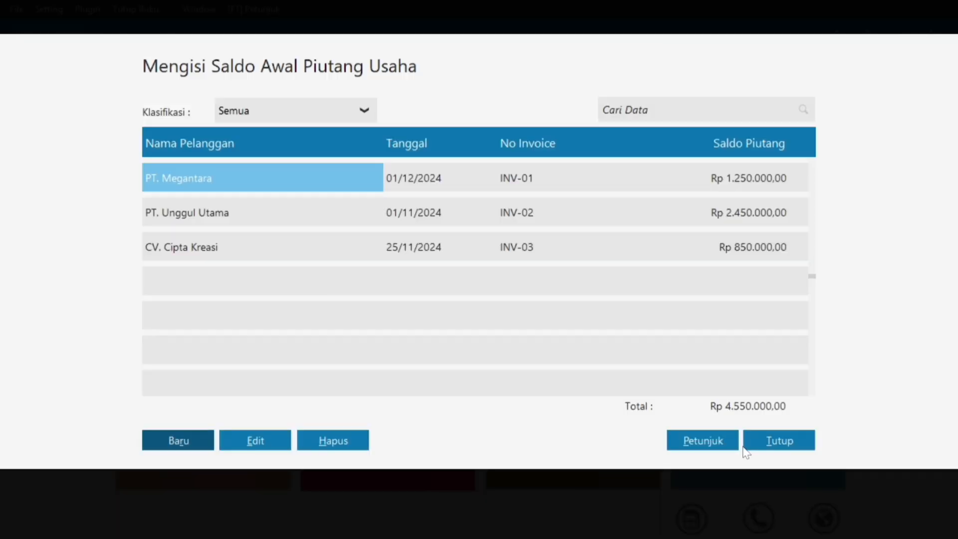
click(763, 441)
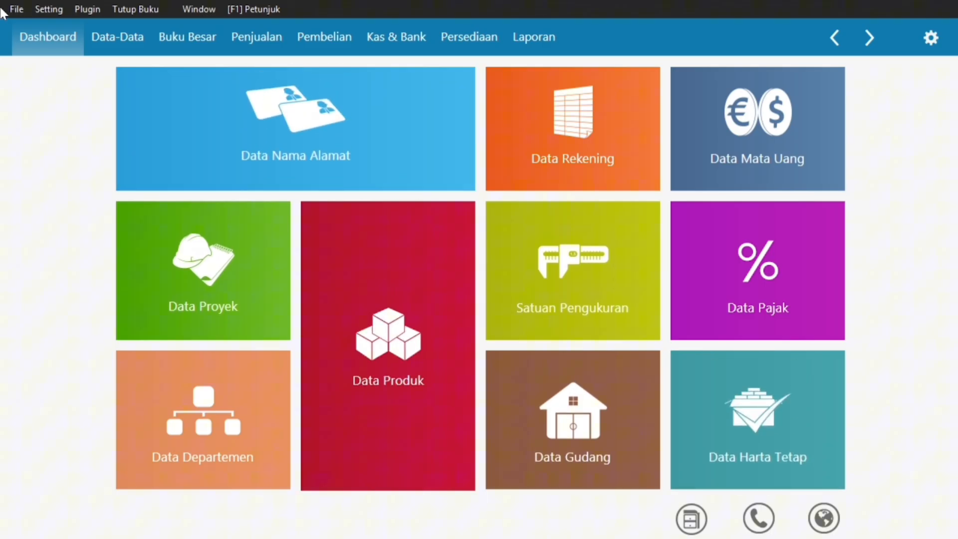
Start a new Saldo Awal Hutang Usaha entry and bring up its empty vendor list.
click(47, 9)
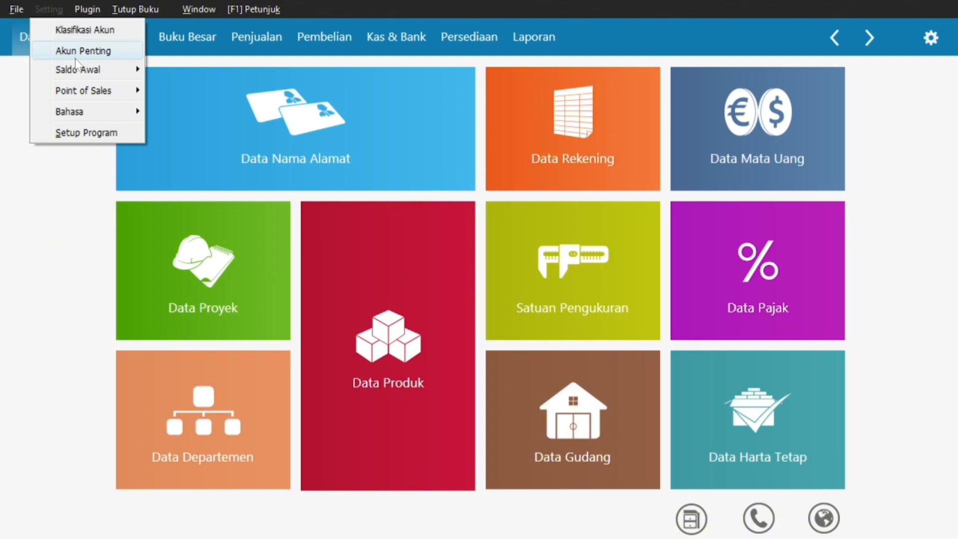
mouse_move(92, 70)
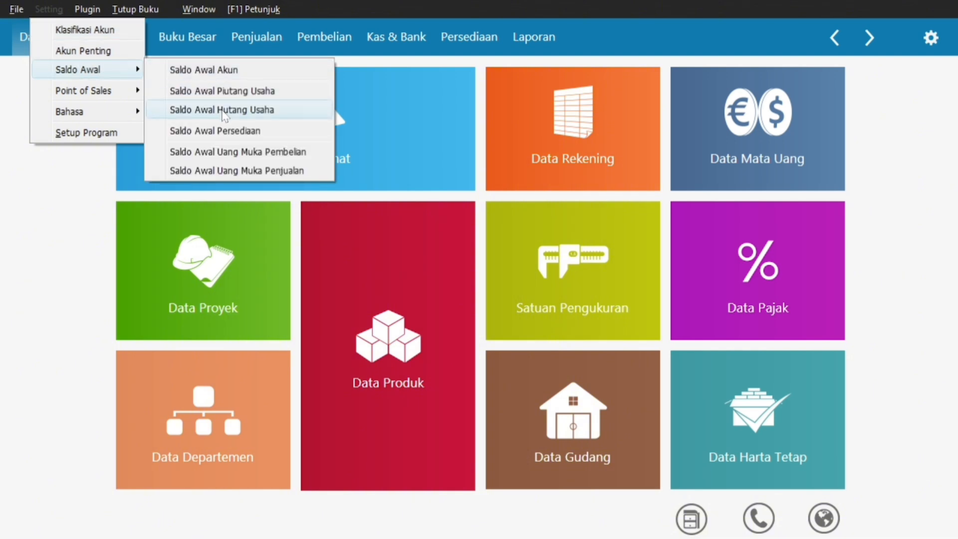
click(222, 115)
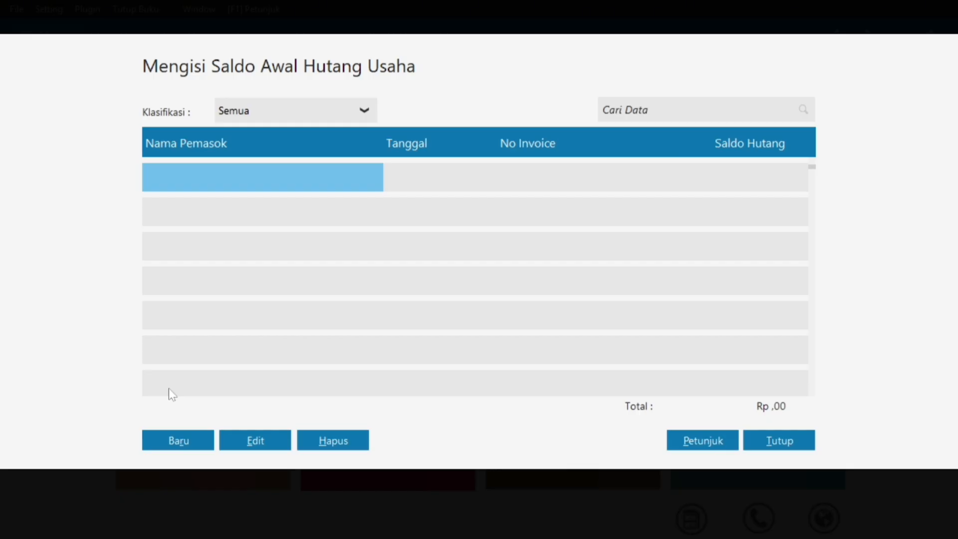
click(178, 440)
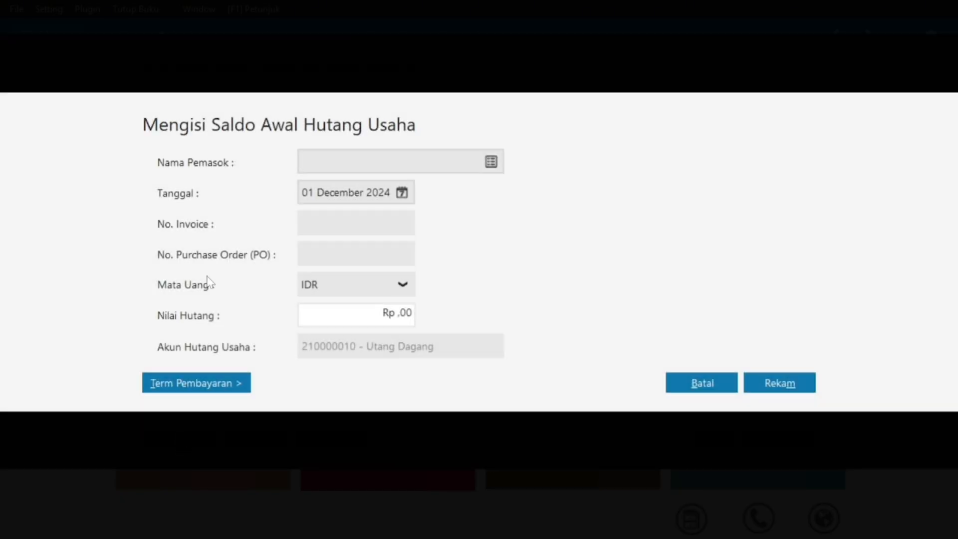
click(497, 158)
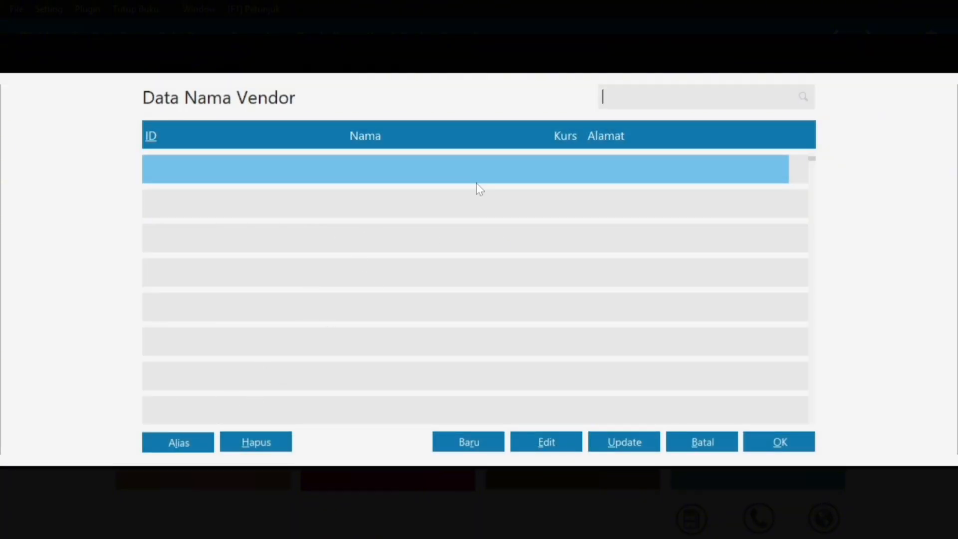
Create a new vendor with company name PT. Sinar Elektro copied from the PDF.
click(452, 450)
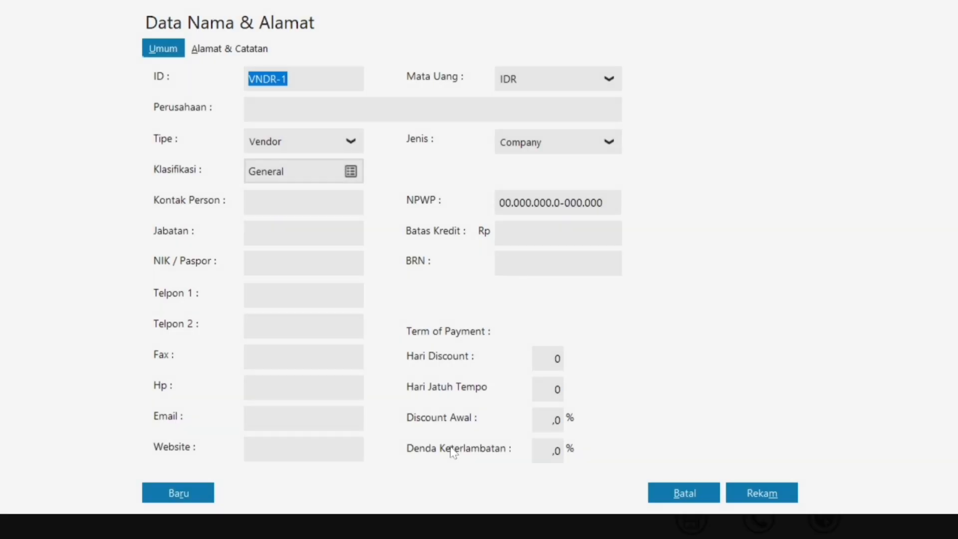
click(282, 109)
key(super)
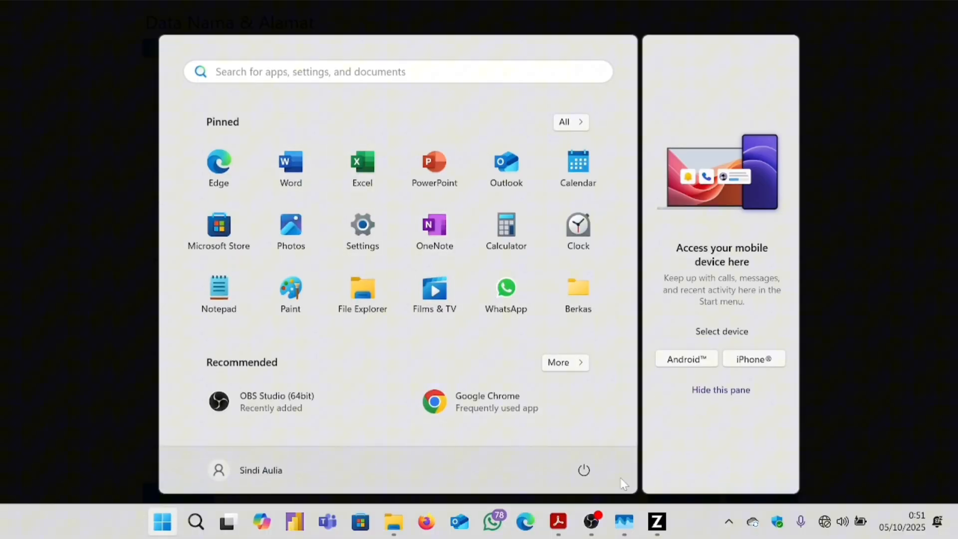
mouse_move(555, 526)
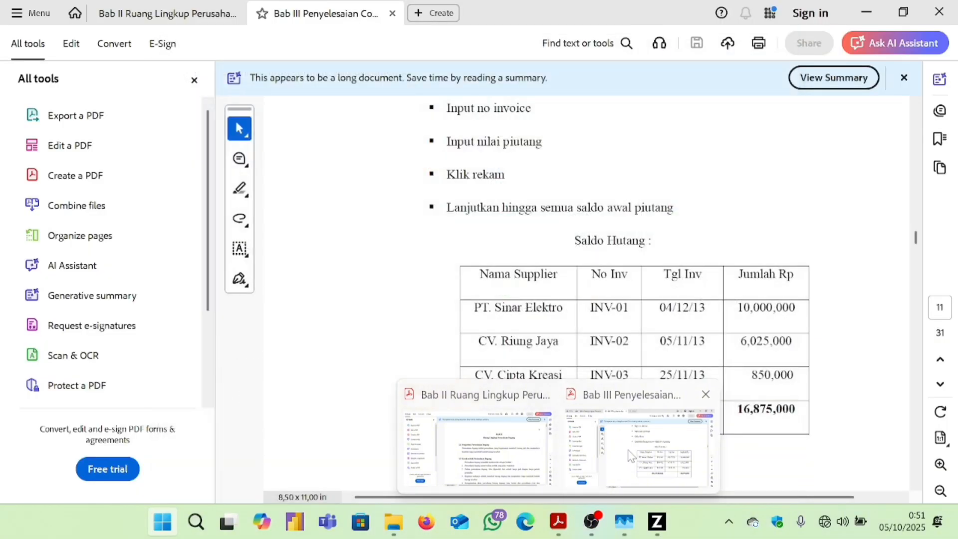
click(629, 455)
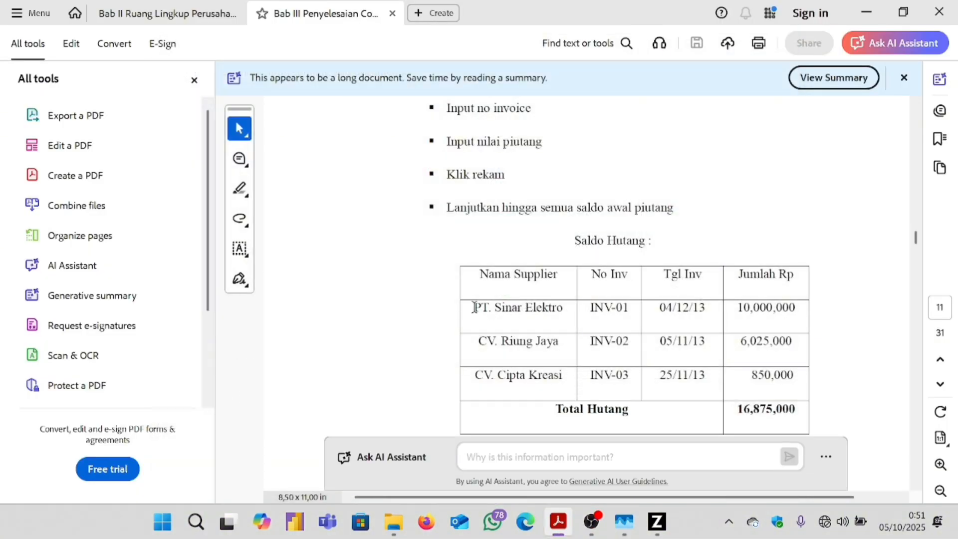
drag(473, 306, 558, 308)
key(ctrl+c)
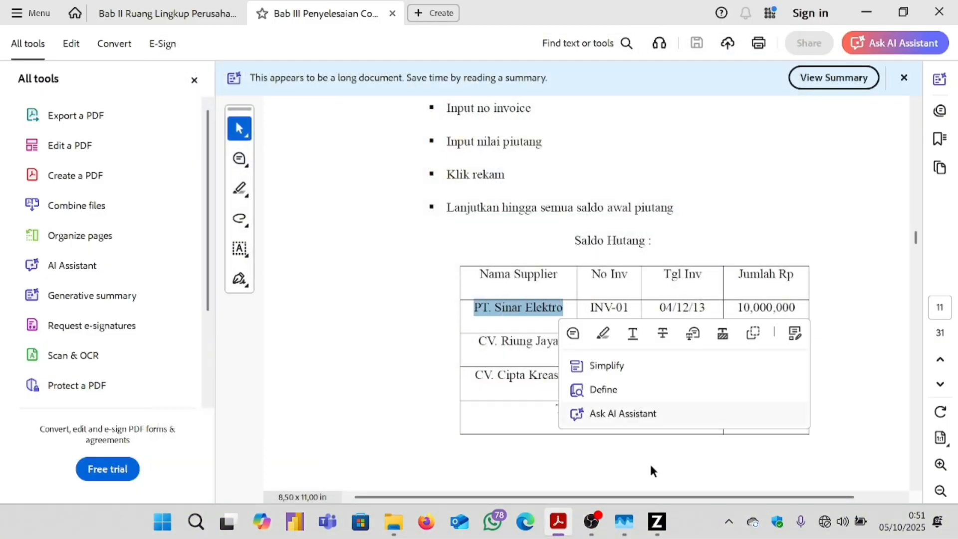
click(822, 455)
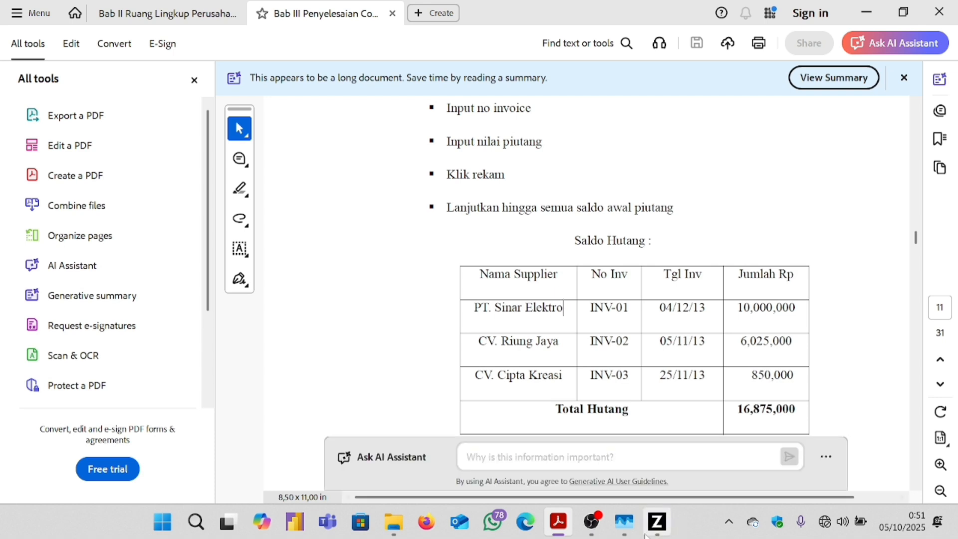
mouse_move(652, 531)
click(651, 452)
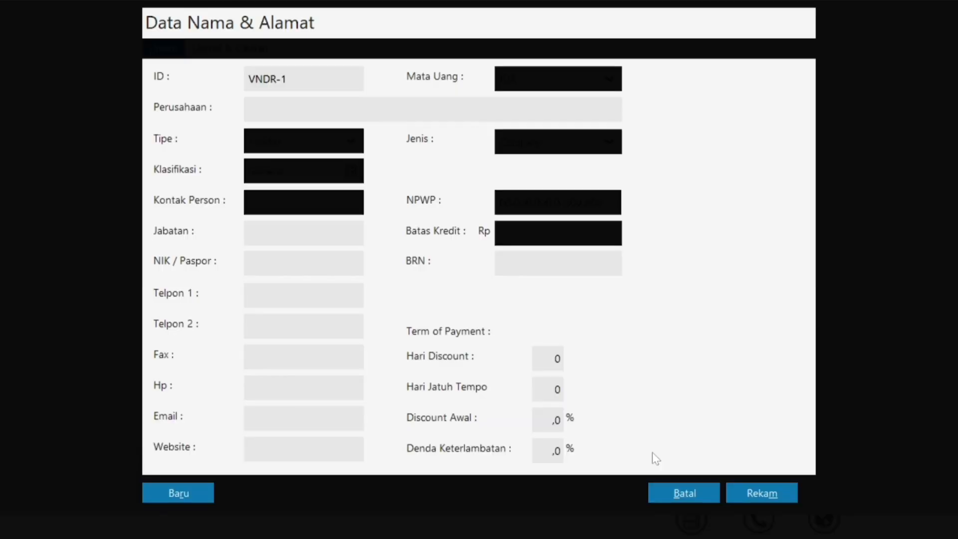
key(ctrl+v)
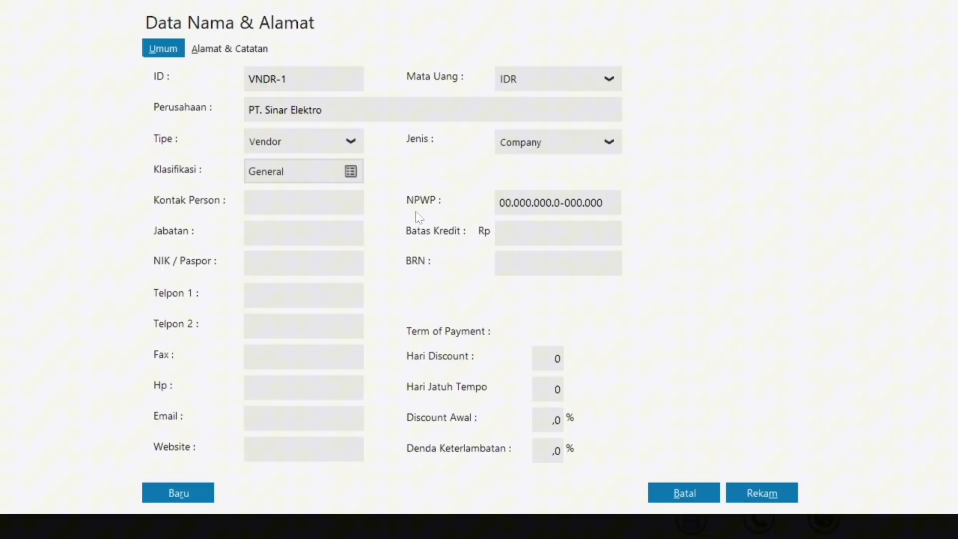
Save the vendor as VNDR-1, accepting the NPWP/NIK warning.
key(super)
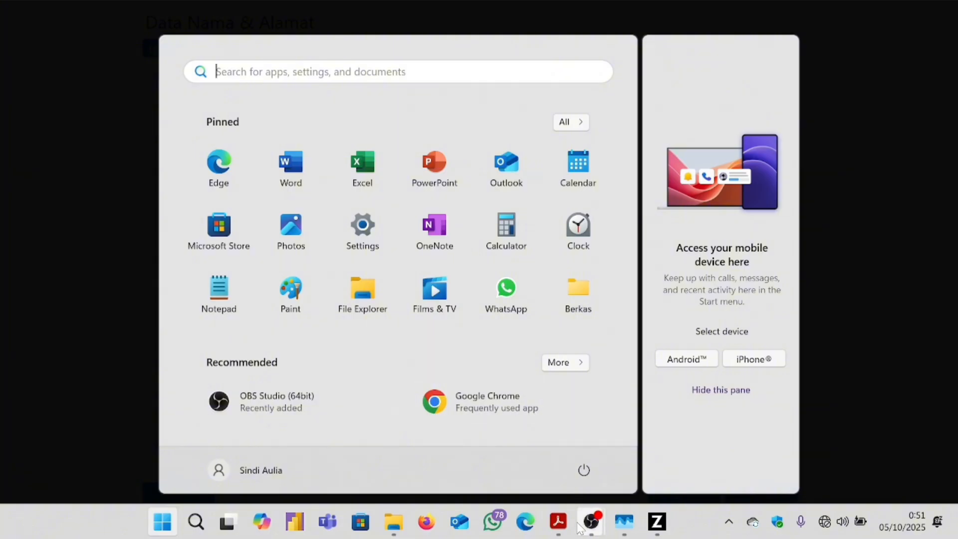
click(557, 521)
scroll(548, 375, down, 3)
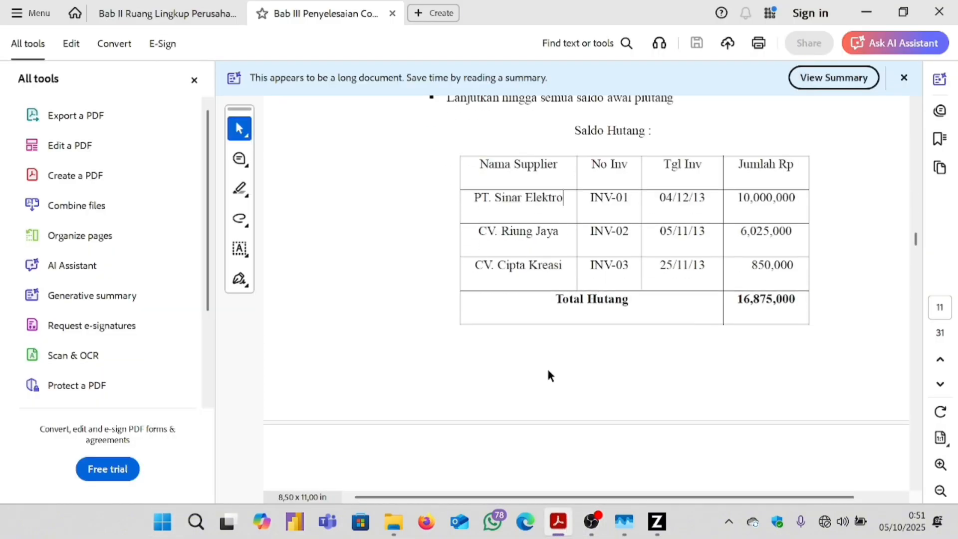
scroll(548, 375, down, 15)
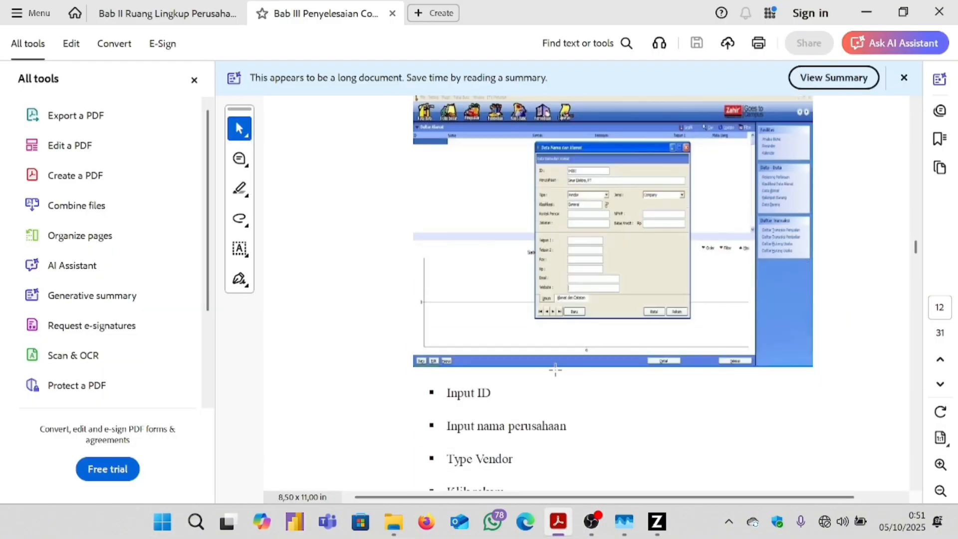
scroll(544, 369, down, 2)
scroll(554, 321, up, 10)
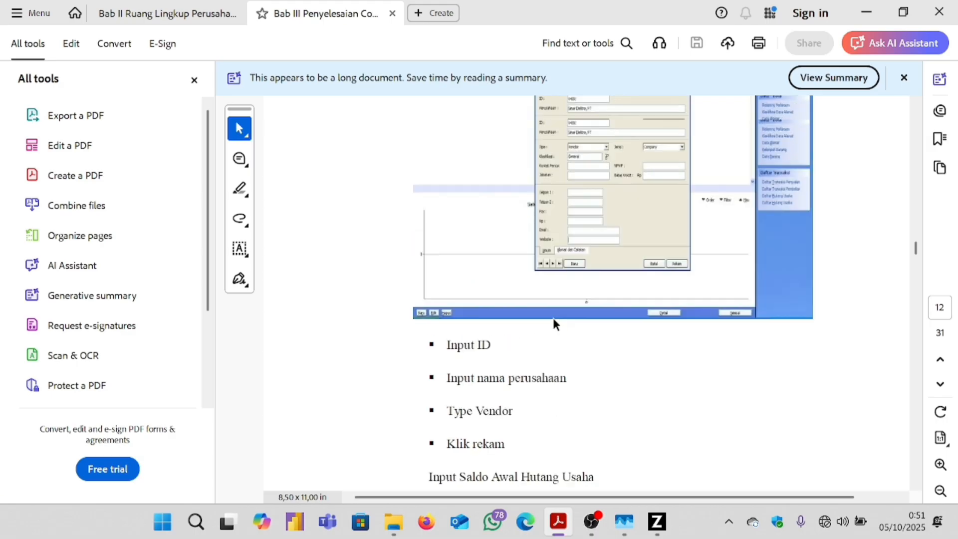
scroll(762, 279, up, 2)
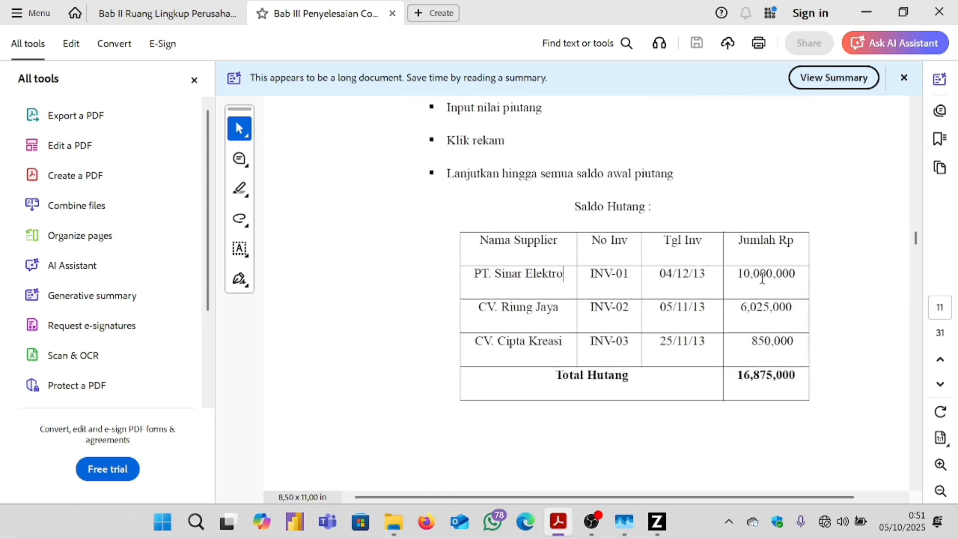
key(super)
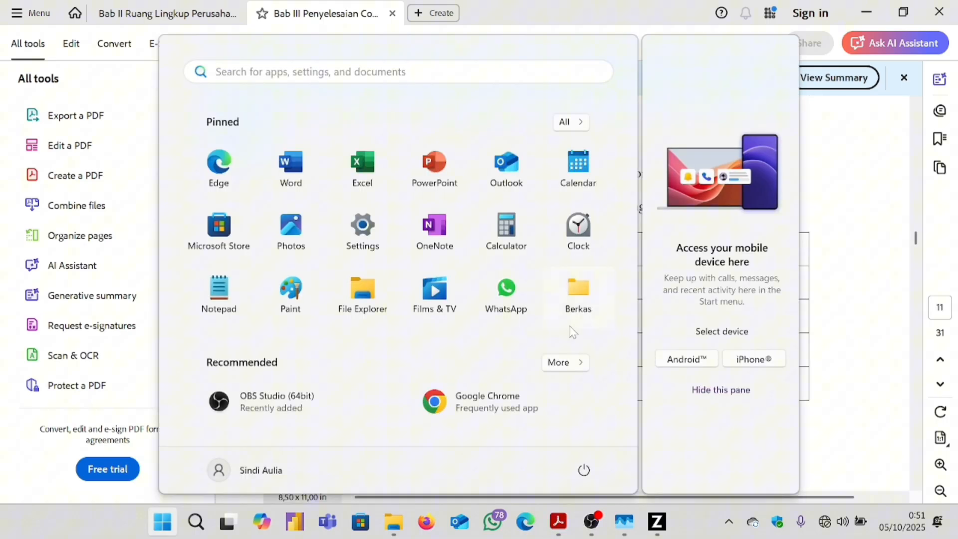
click(665, 518)
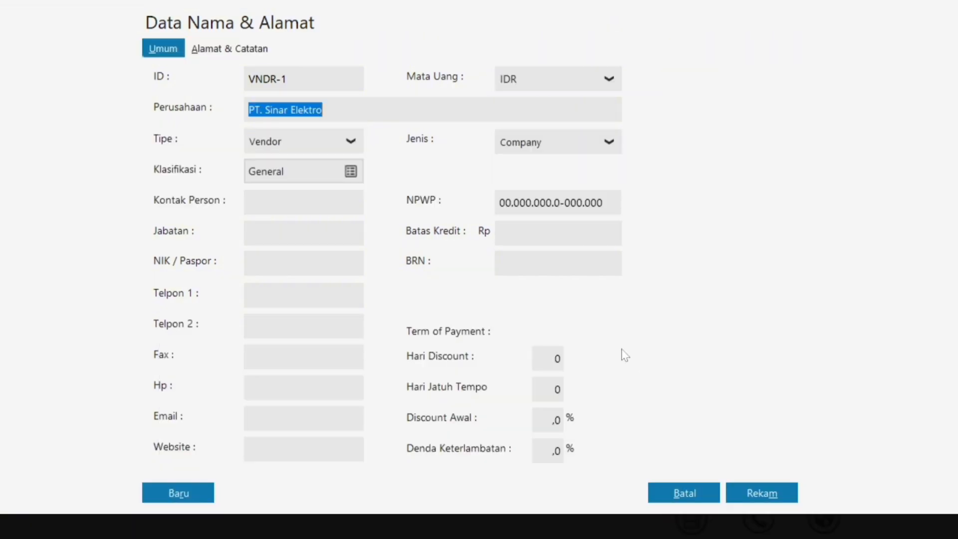
click(761, 491)
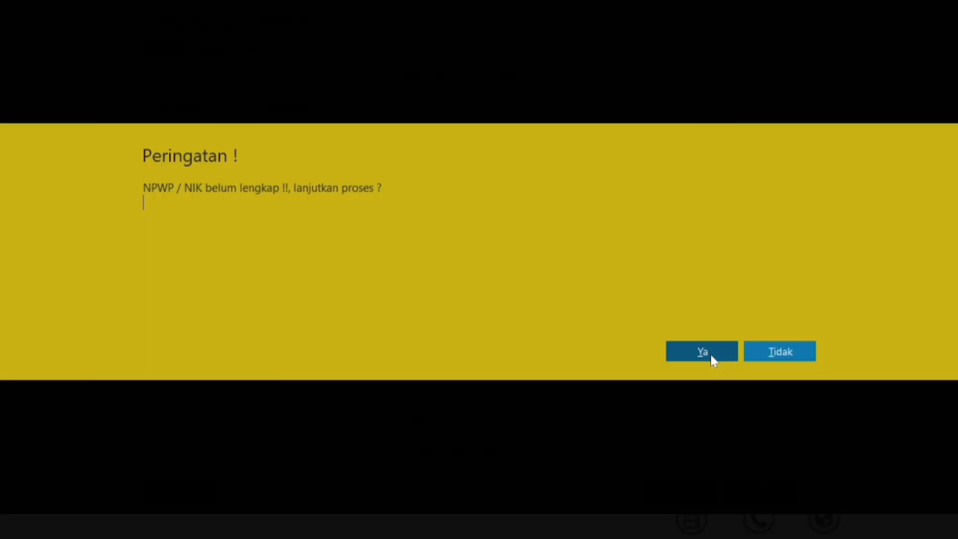
click(710, 354)
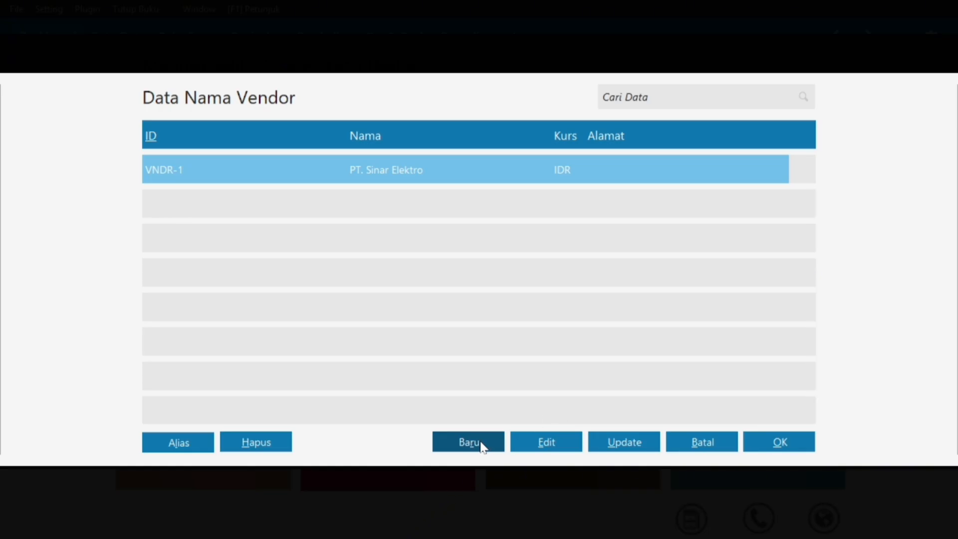
Add vendor VNDR-2 named CV. Riung Jaya from the PDF table, accepting the tax-number warning.
click(481, 444)
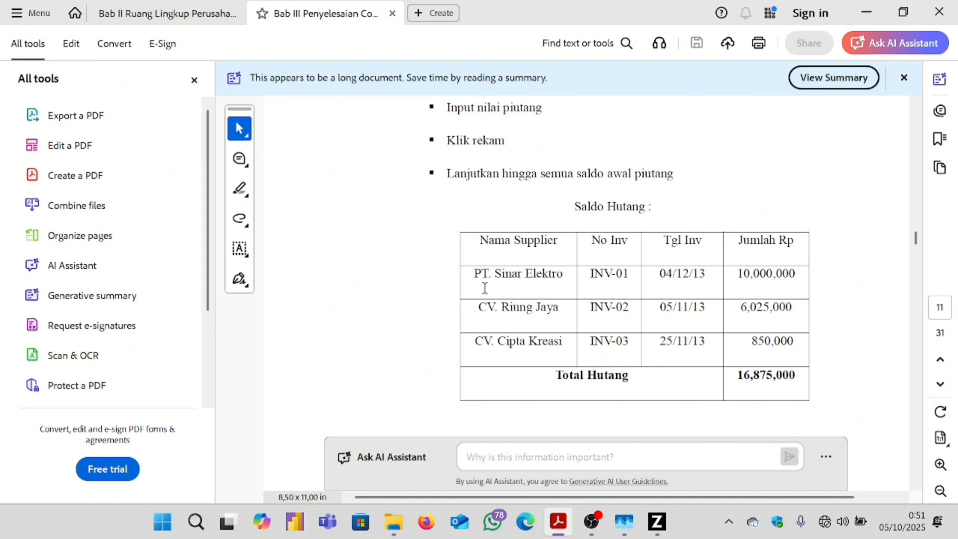
drag(480, 302, 553, 308)
key(ctrl+c)
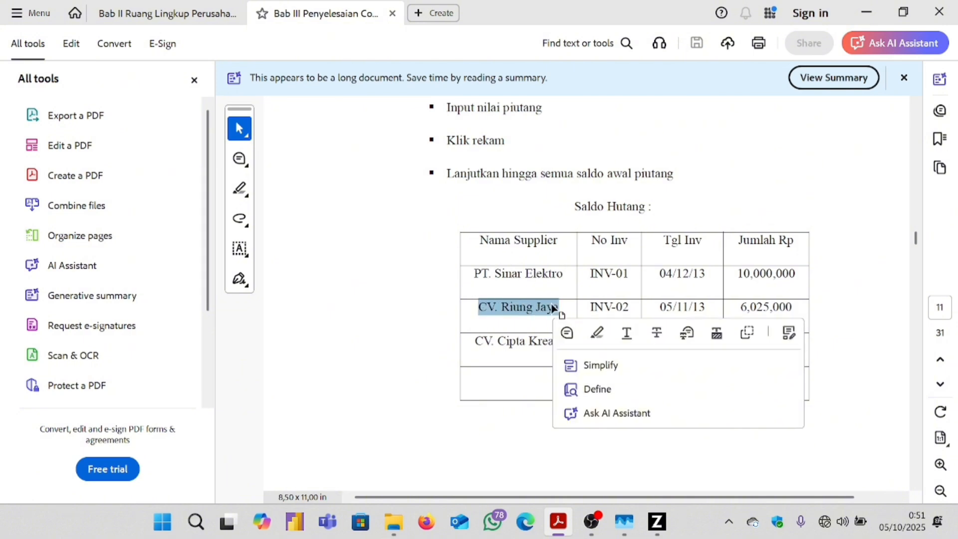
click(658, 522)
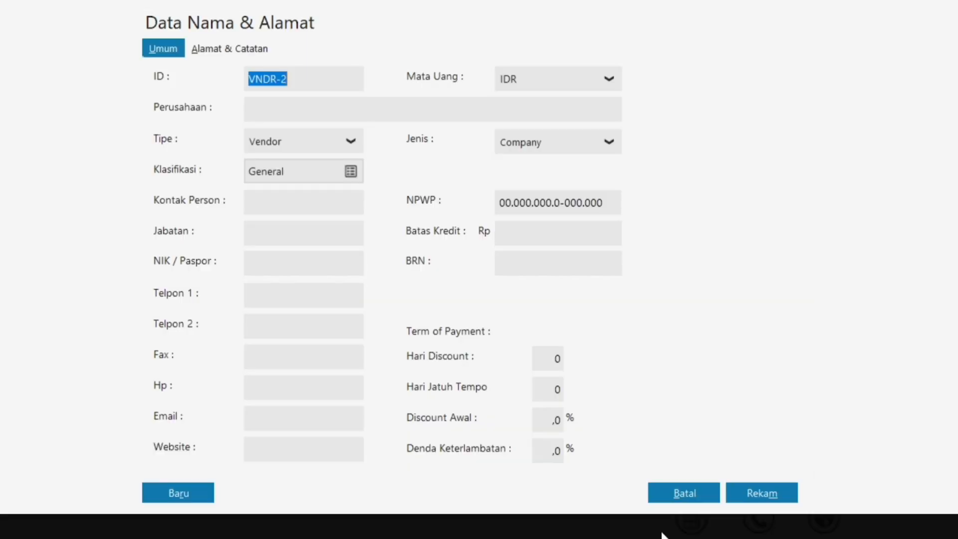
click(273, 106)
key(ctrl+v)
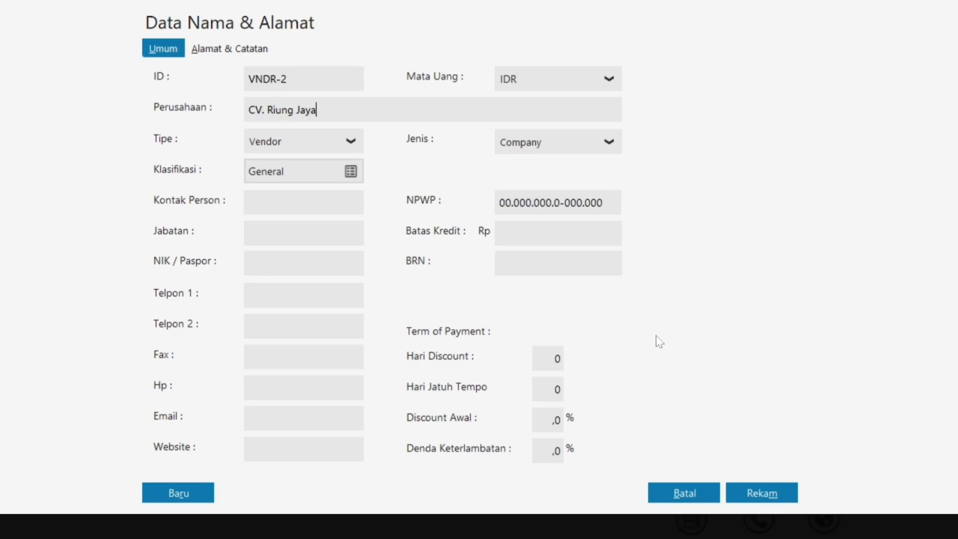
click(767, 491)
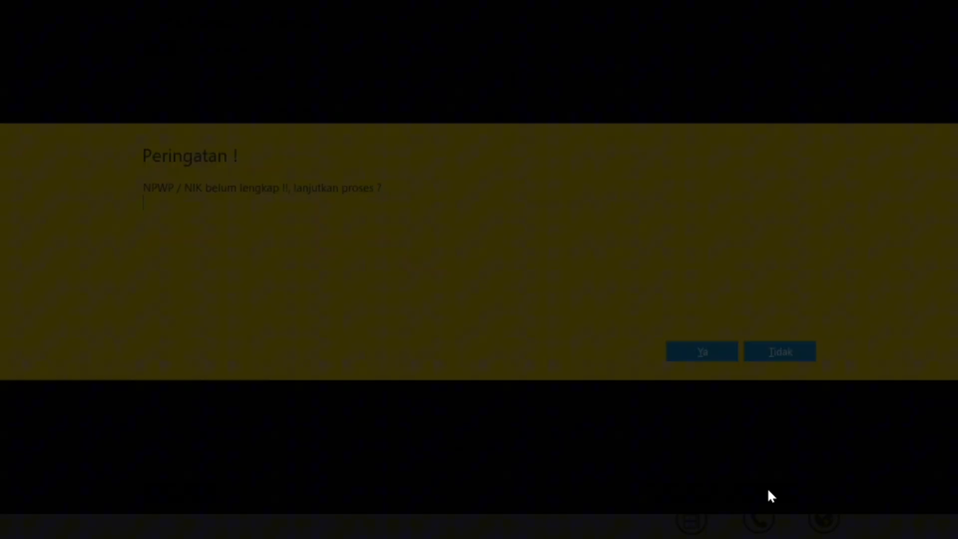
click(701, 352)
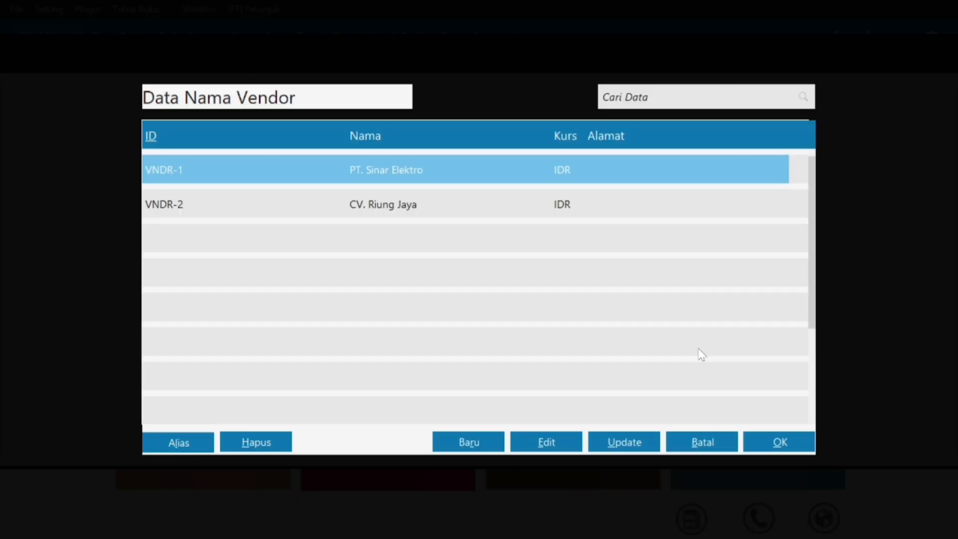
Save CV. Cipta Kreasi as vendor VNDR-3 and return to the PT. Sinar Elektro payable form.
click(467, 441)
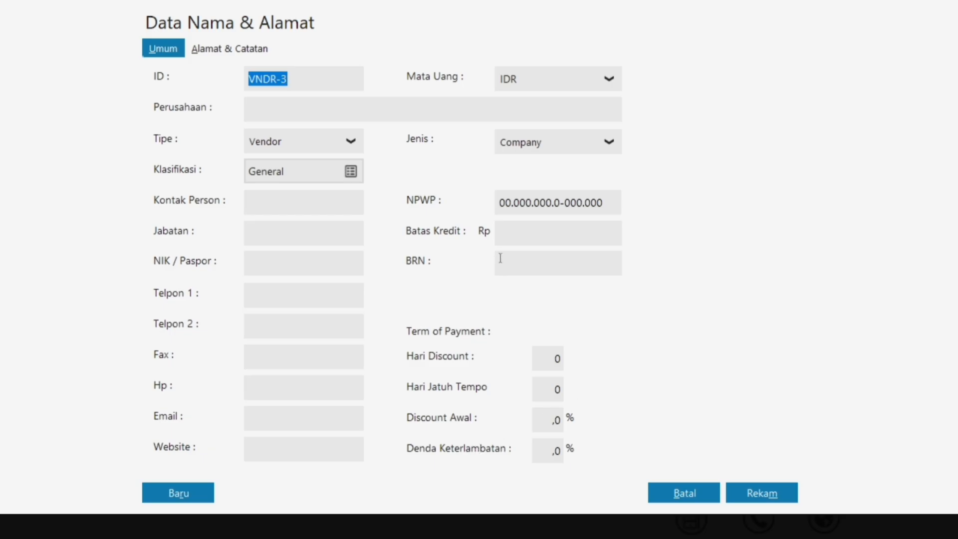
click(420, 119)
key(super)
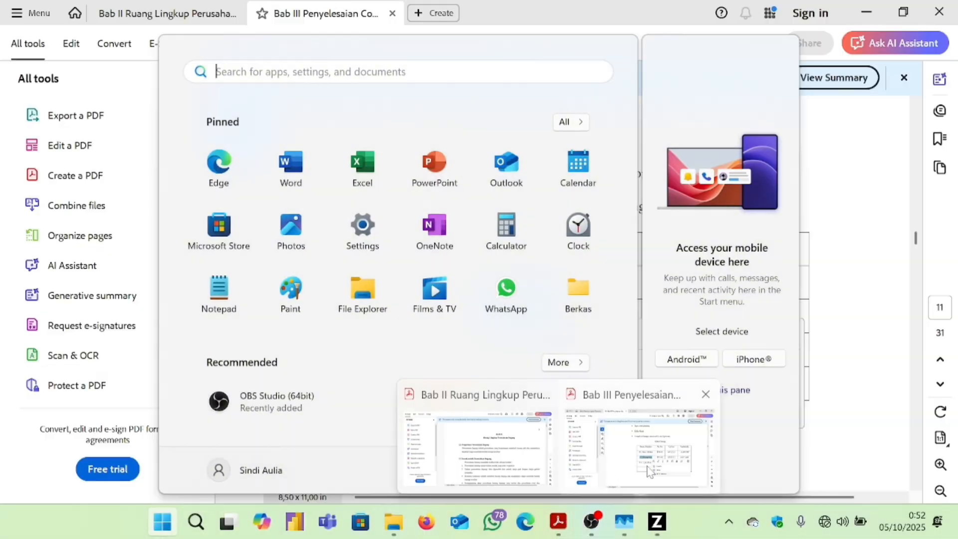
click(639, 457)
drag(474, 344, 559, 348)
key(ctrl+c)
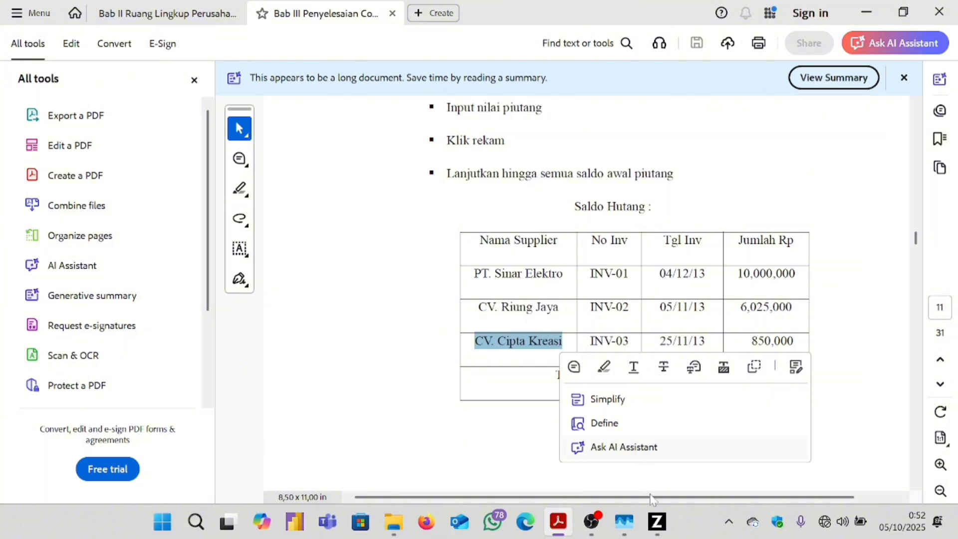
mouse_move(657, 521)
click(679, 455)
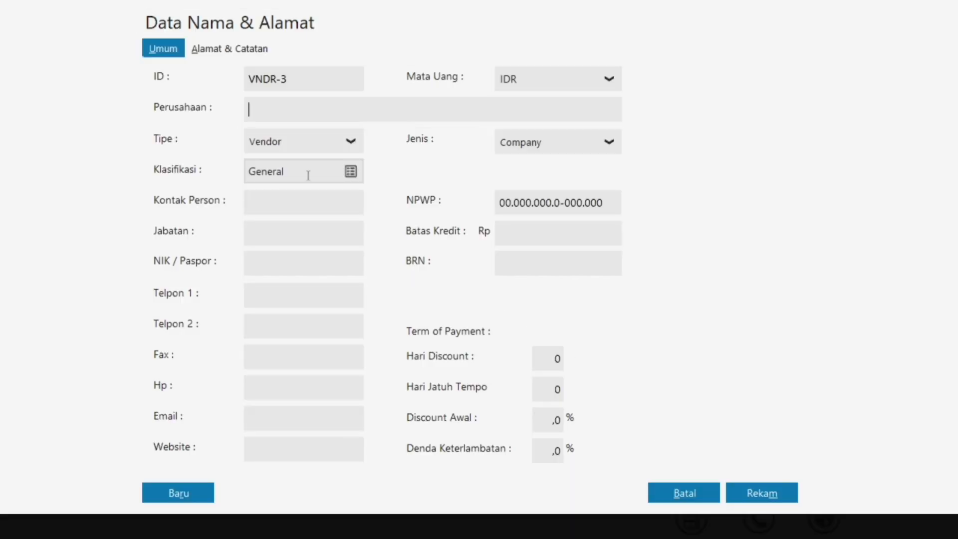
key(ctrl+v)
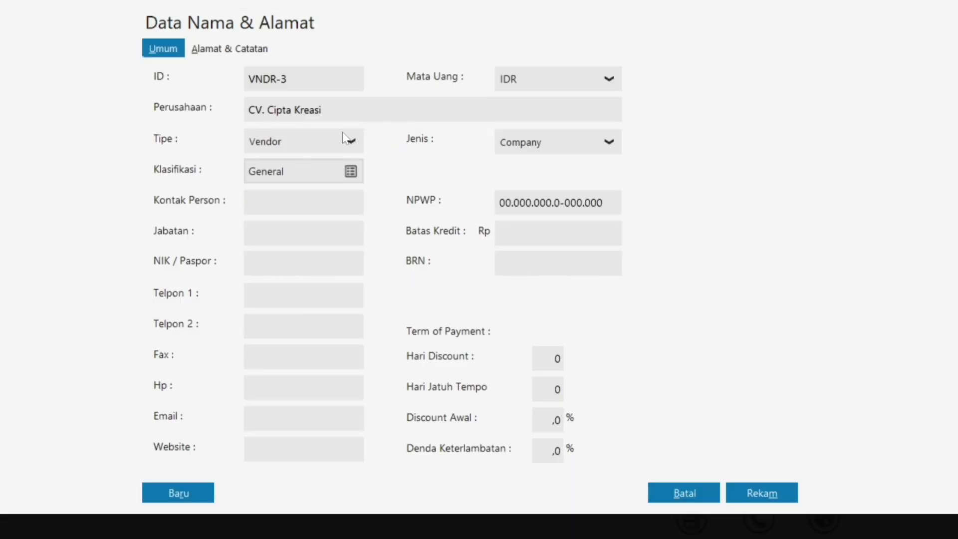
click(779, 496)
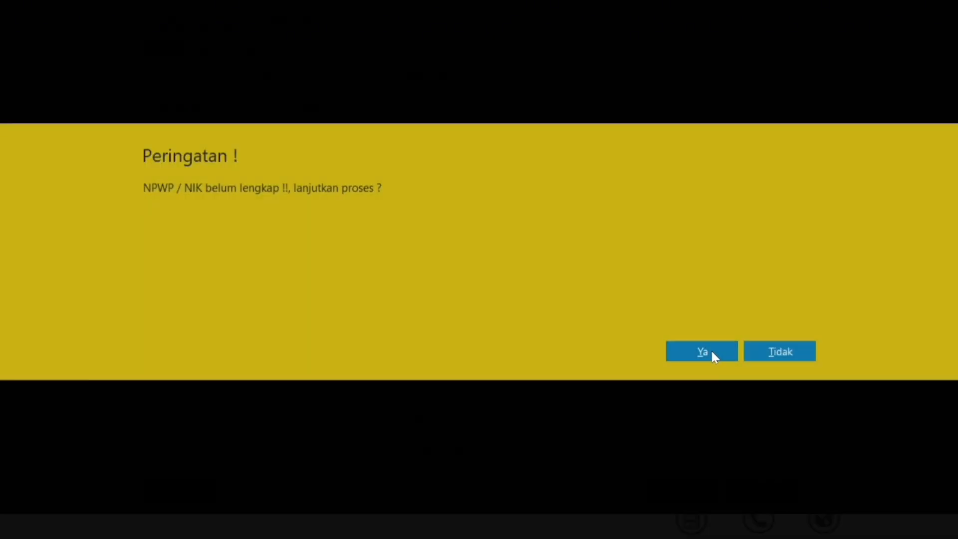
click(711, 351)
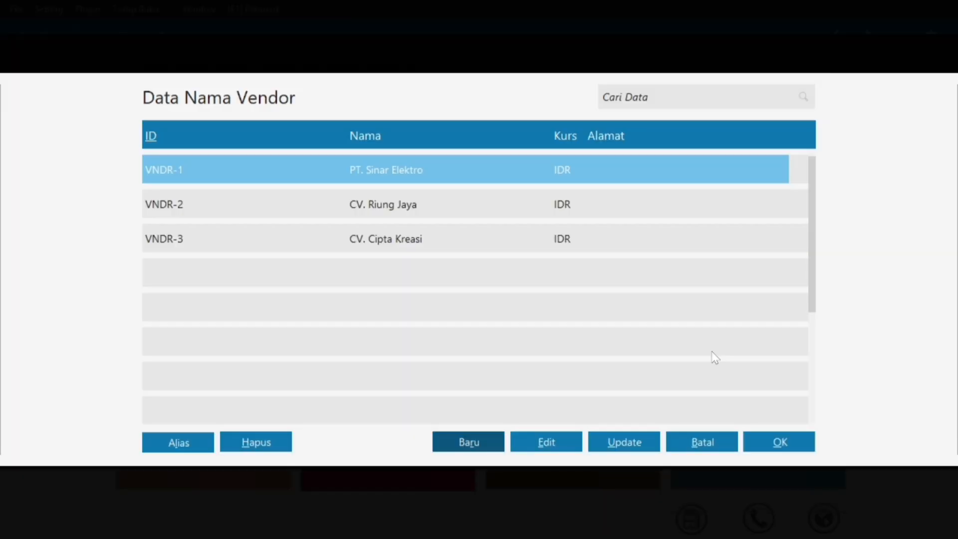
click(752, 443)
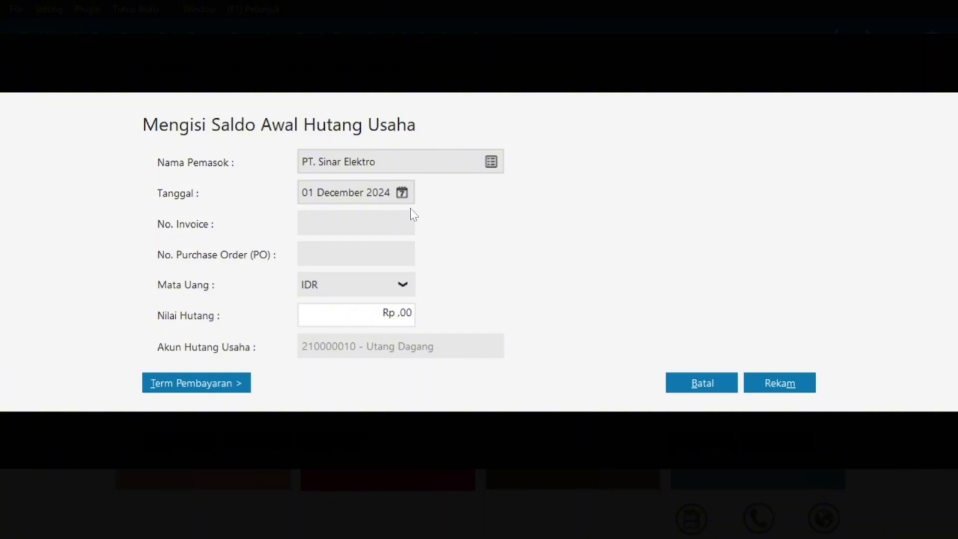
Set the payable's date to 4 December 2024.
key(super)
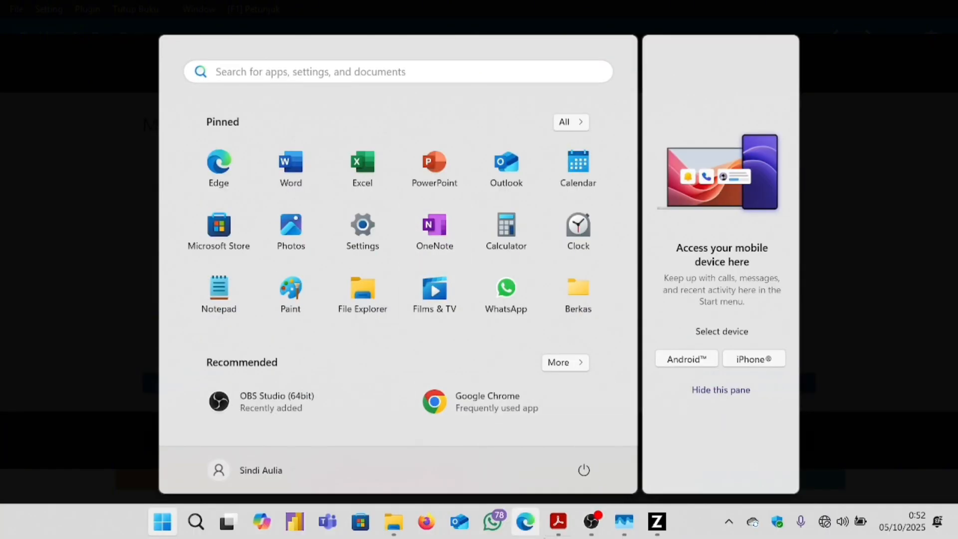
mouse_move(570, 526)
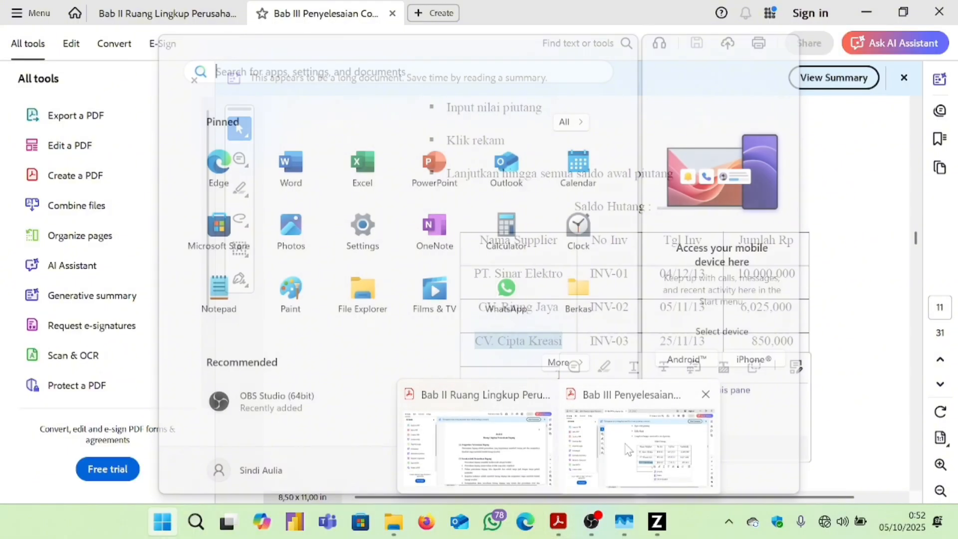
click(640, 486)
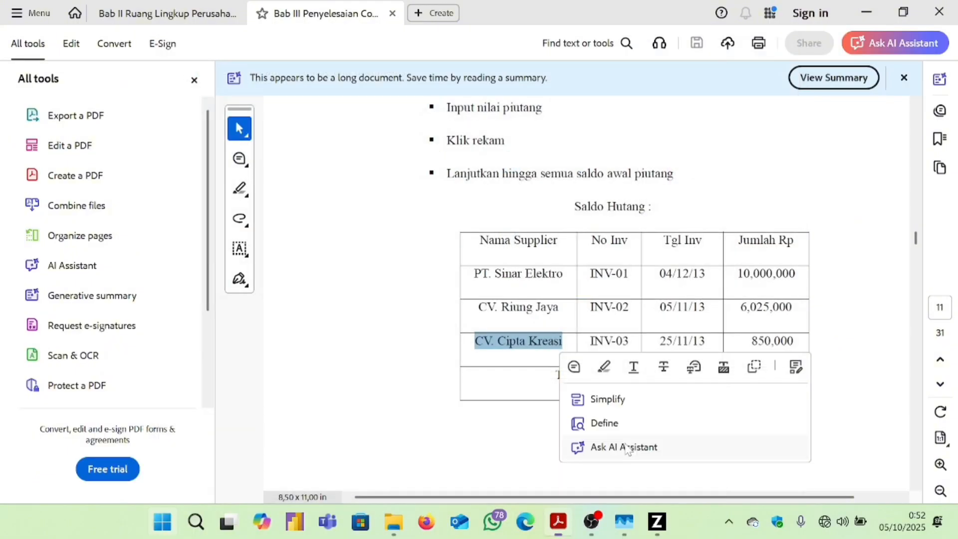
click(705, 286)
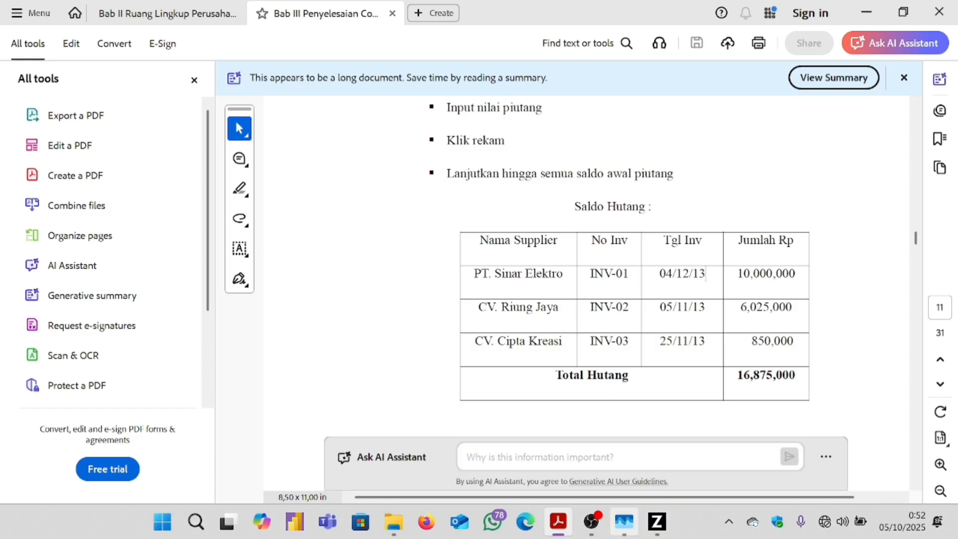
mouse_move(657, 521)
click(687, 451)
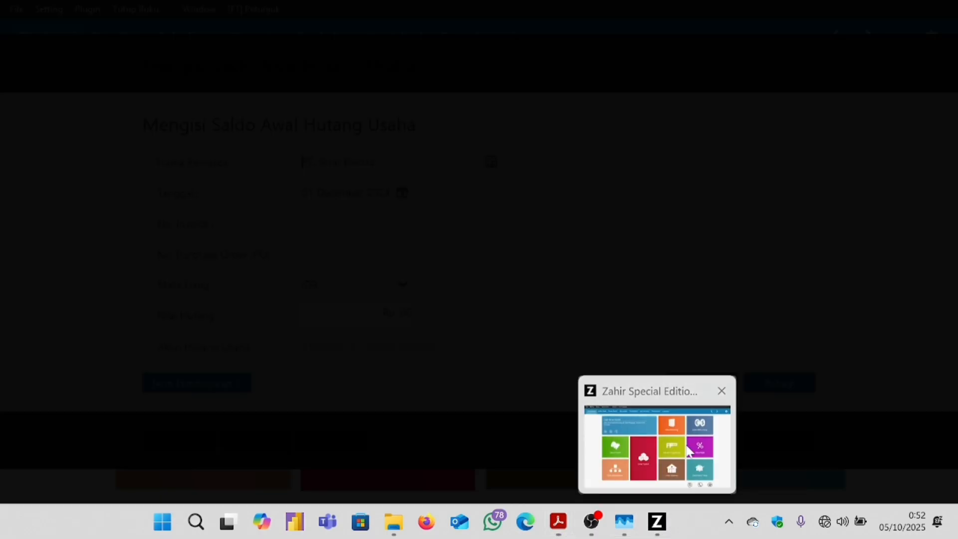
click(402, 193)
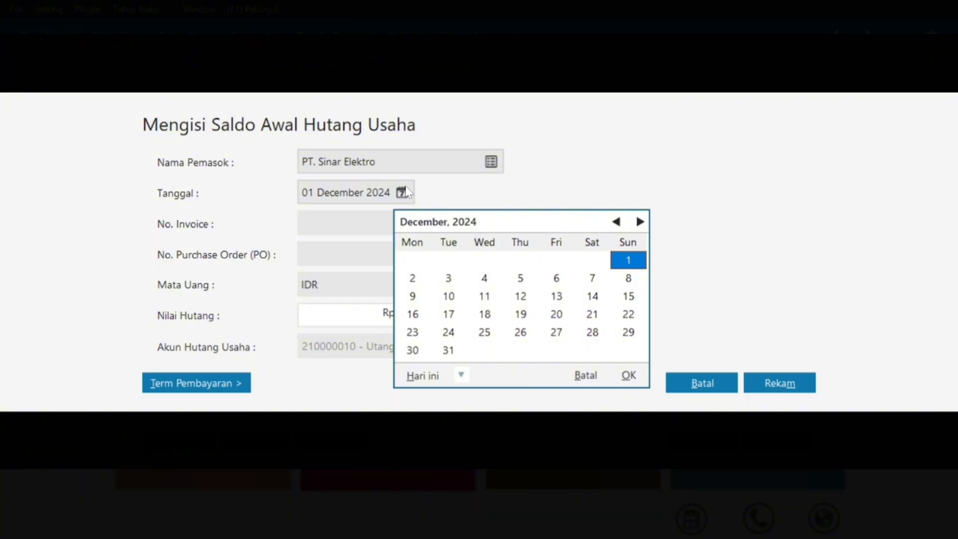
click(484, 279)
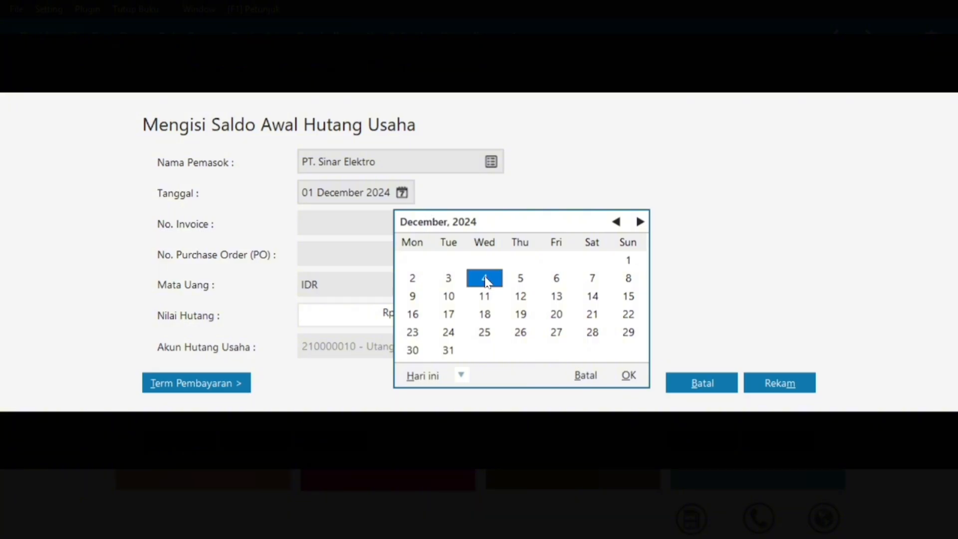
click(627, 375)
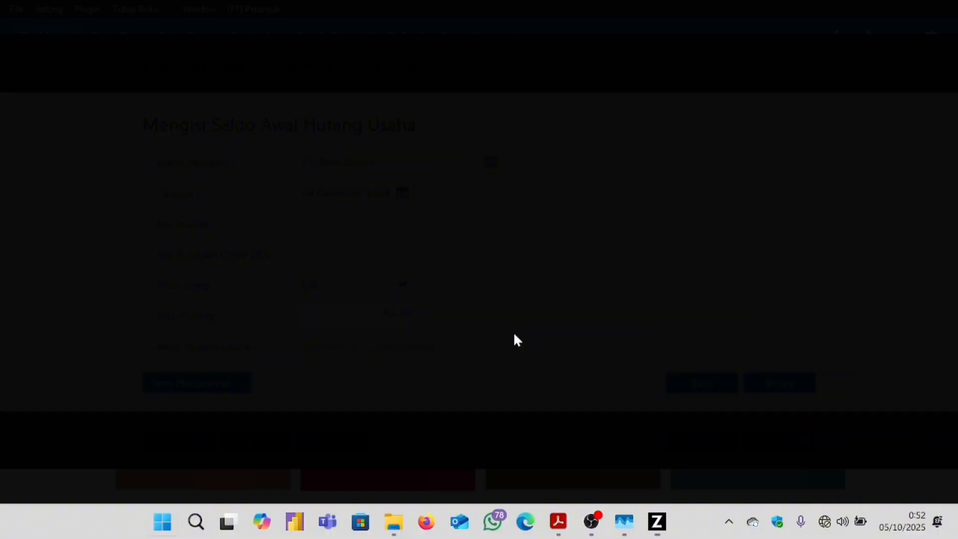
Copy invoice number INV-01 from the PDF supplier table into No. Invoice.
key(super)
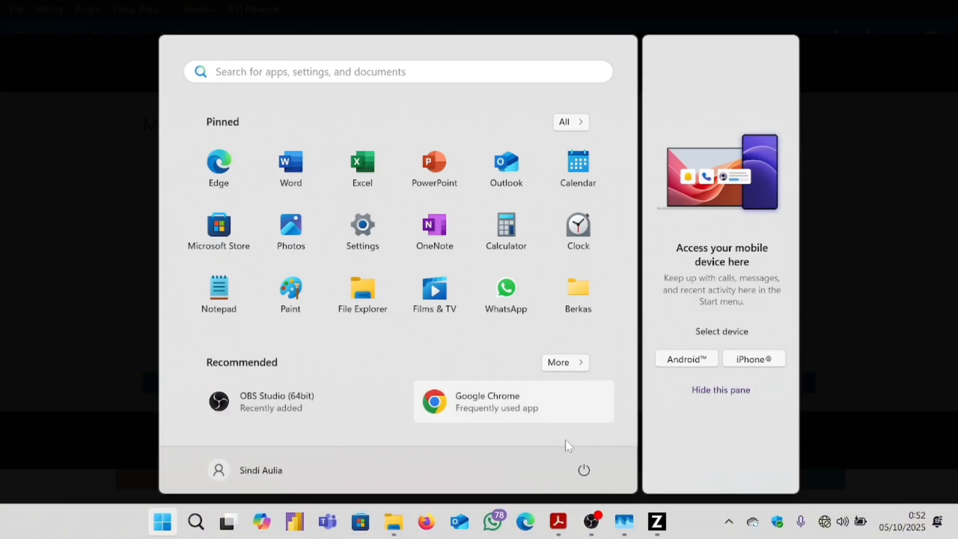
click(558, 522)
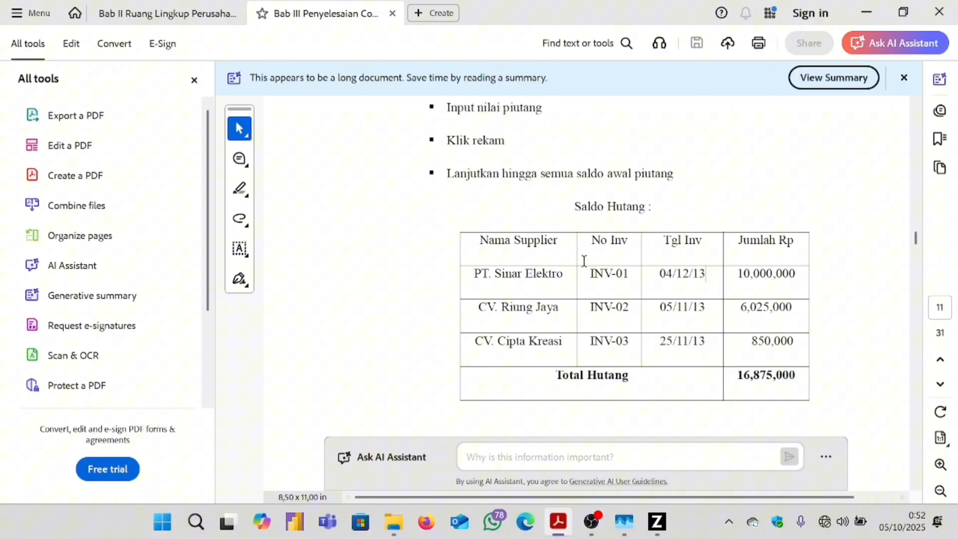
drag(585, 266, 635, 270)
key(ctrl+c)
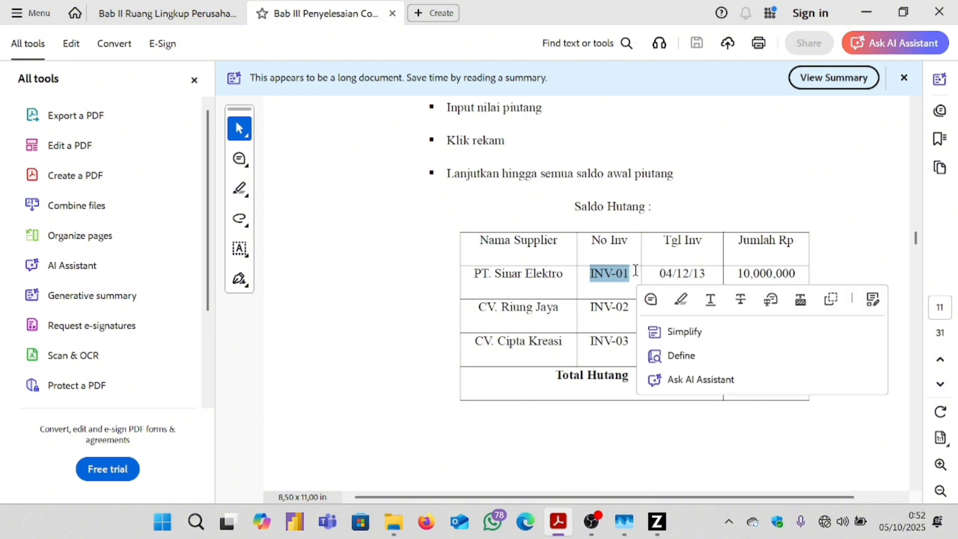
click(657, 521)
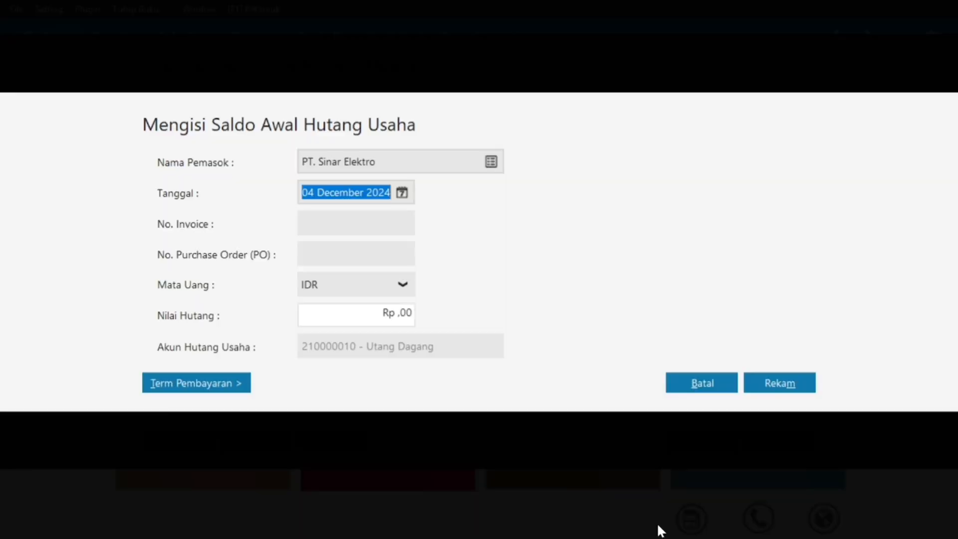
click(328, 225)
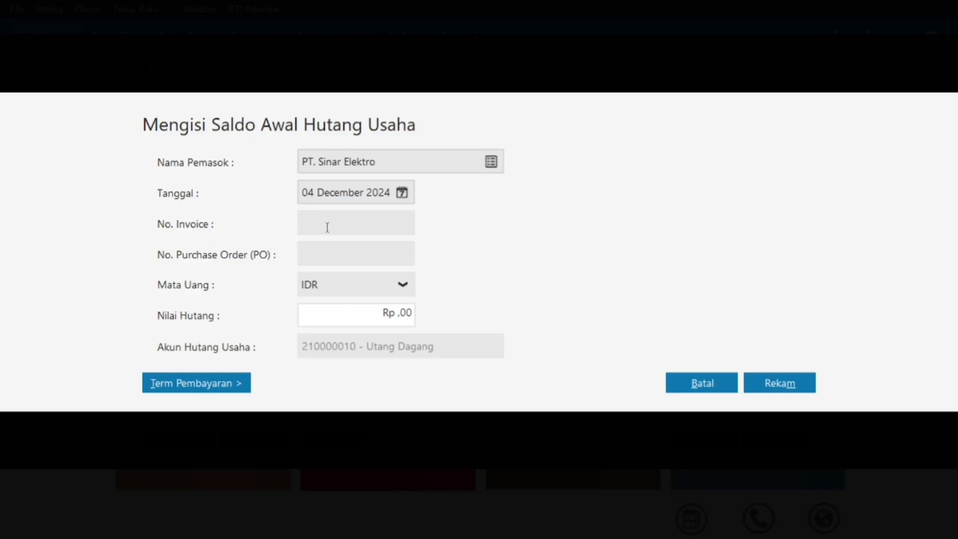
key(ctrl+v)
Enter Rp 10.000.000,00 as Nilai Hutang and save the PT. Sinar Elektro payable.
click(385, 318)
text(1)
click(369, 221)
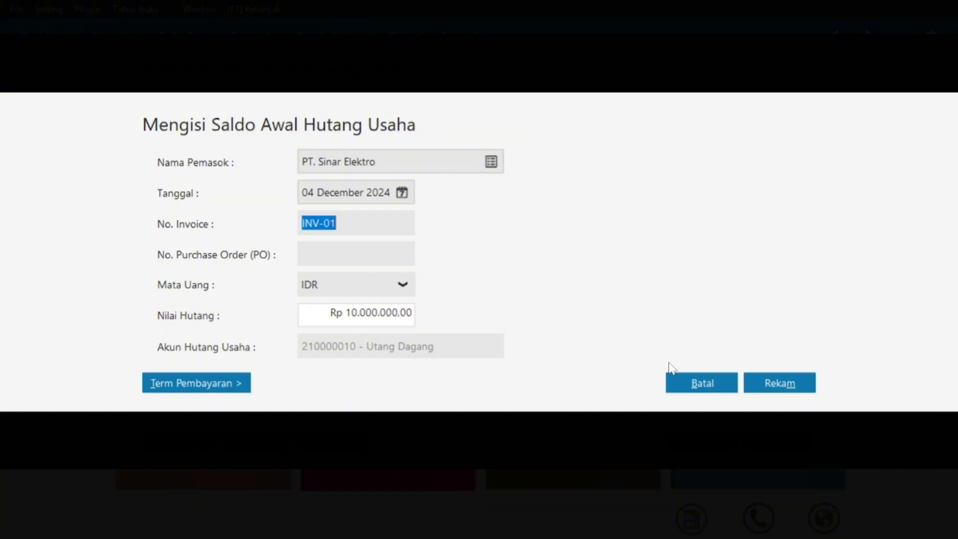
click(771, 384)
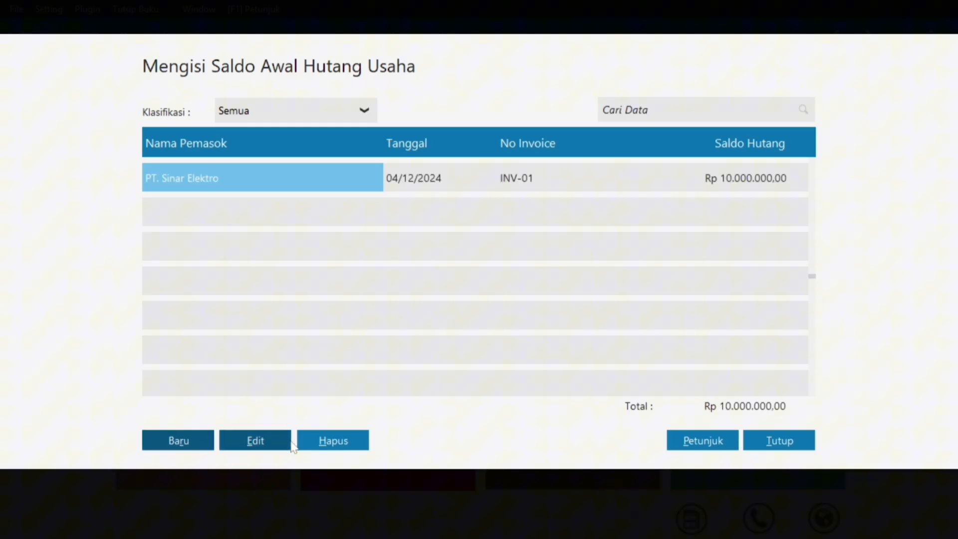
Start a new opening payable for vendor CV. Riung Jaya, checking the PDF supplier table.
click(175, 441)
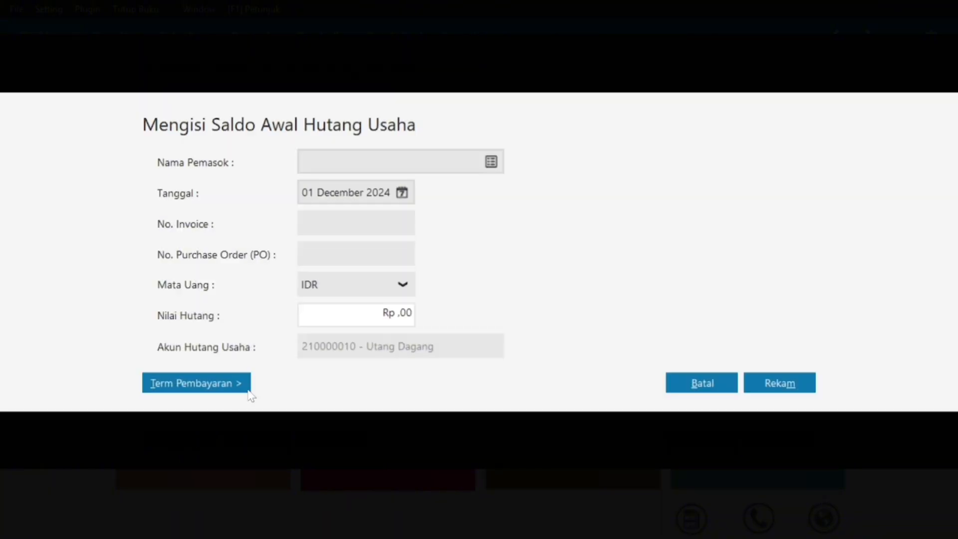
click(492, 163)
click(630, 195)
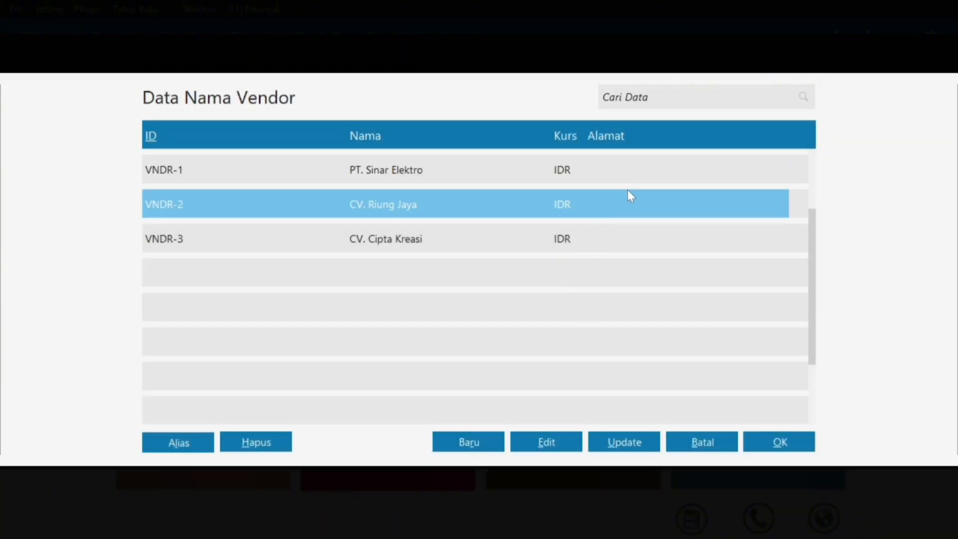
click(765, 433)
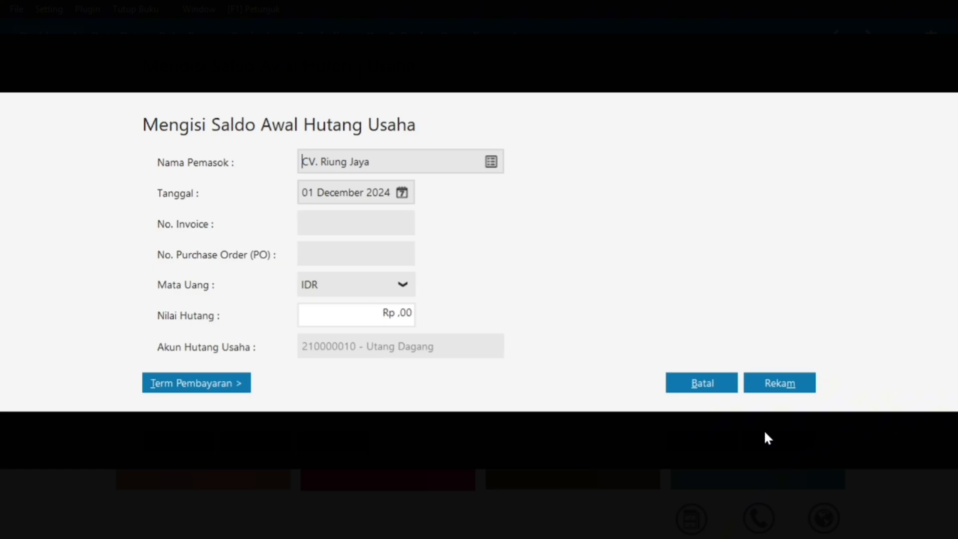
key(super)
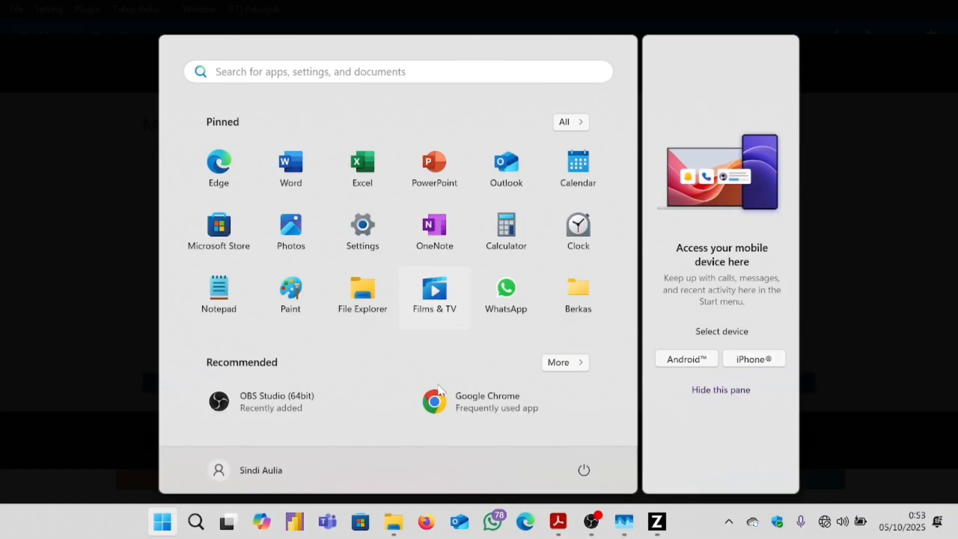
click(557, 527)
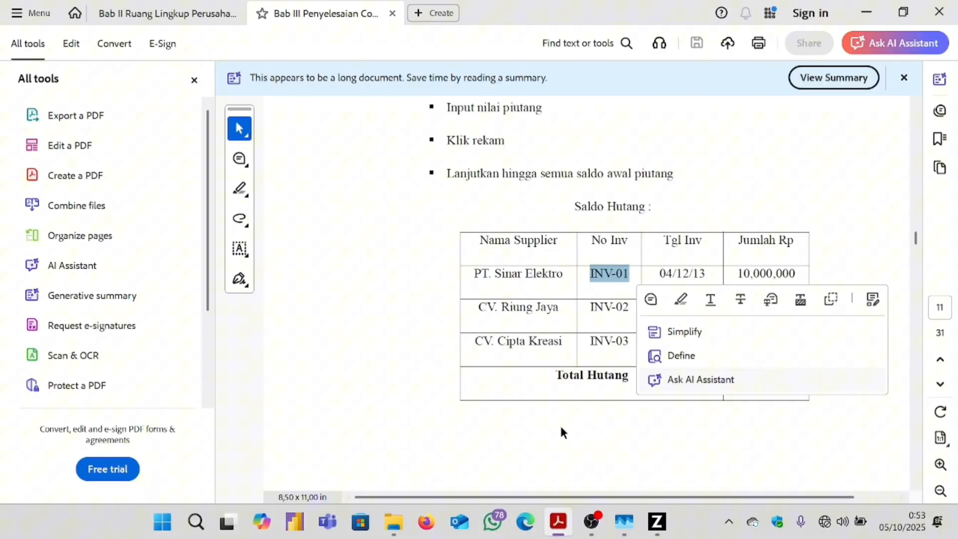
click(585, 376)
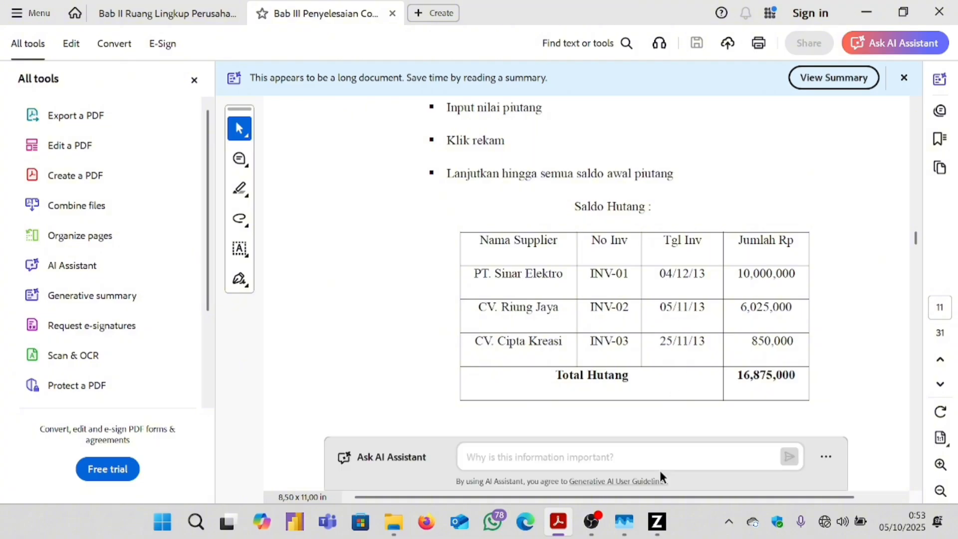
mouse_move(656, 521)
click(696, 435)
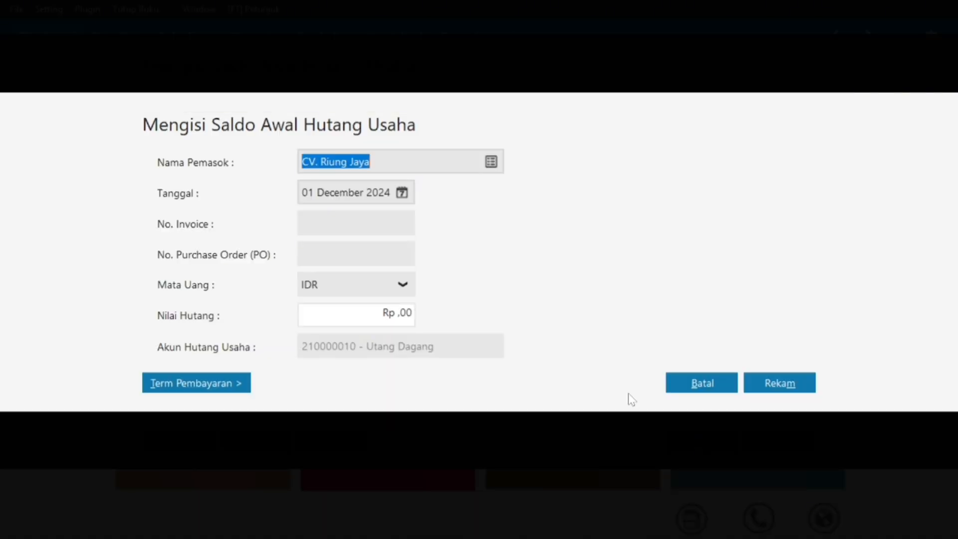
Date the payable 05 November 2024 and enter invoice number INV-02.
click(402, 192)
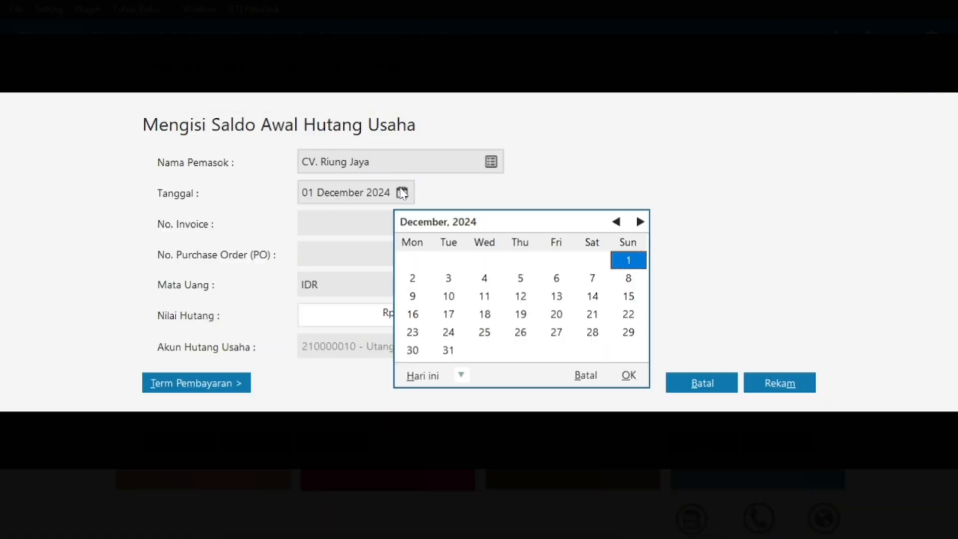
click(617, 221)
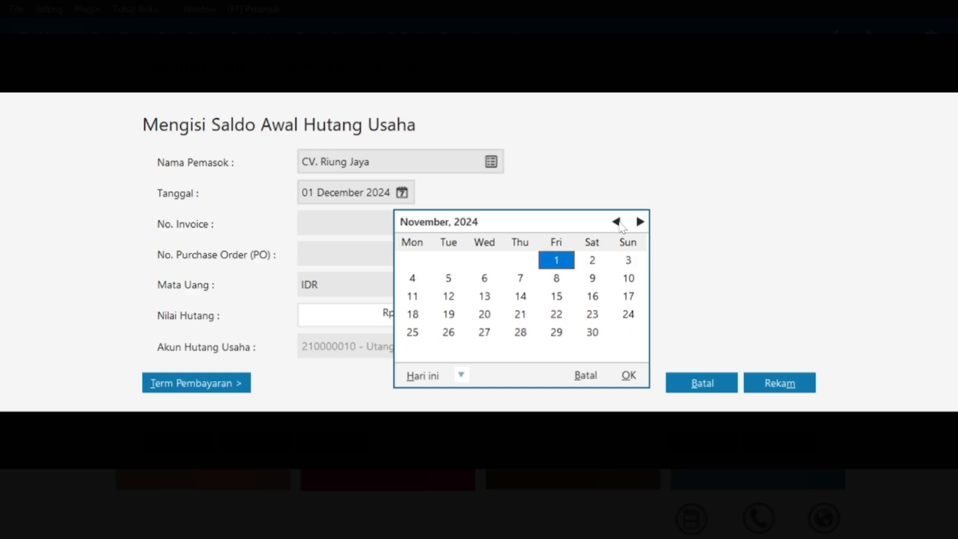
click(451, 282)
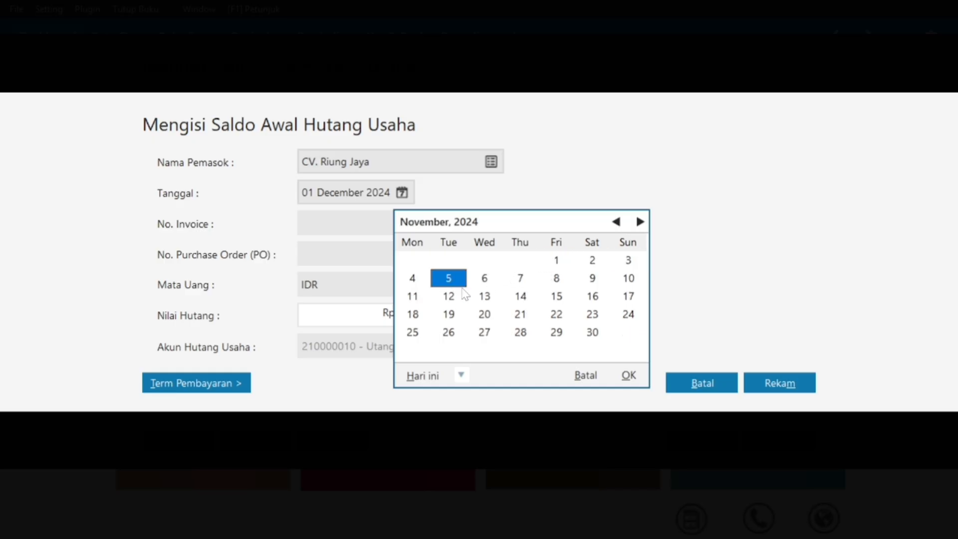
click(617, 379)
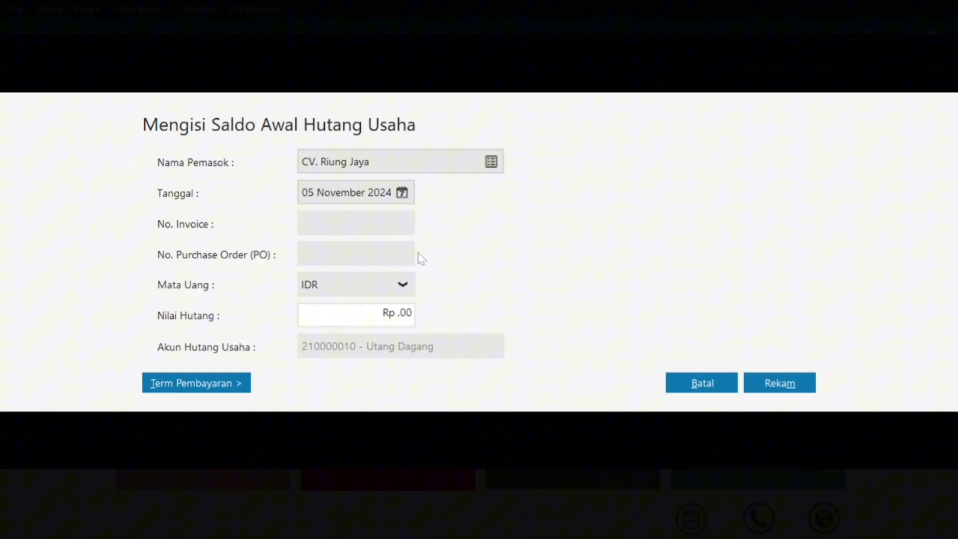
click(379, 225)
text(INV-01)
key(BackSpace)
text(2)
Enter the payable amount Rp 6.025.000,00 from the PDF and save the entry.
key(super)
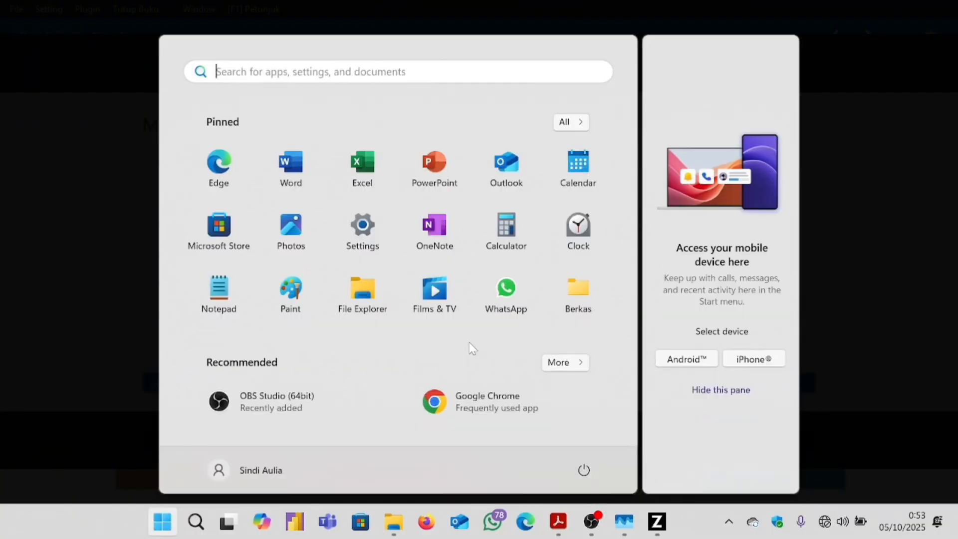
mouse_move(558, 521)
click(638, 459)
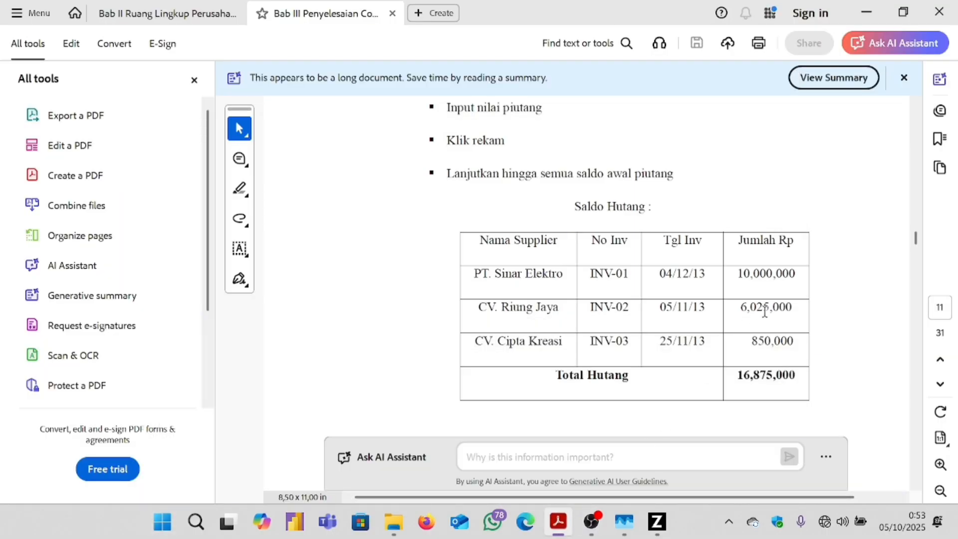
mouse_move(657, 521)
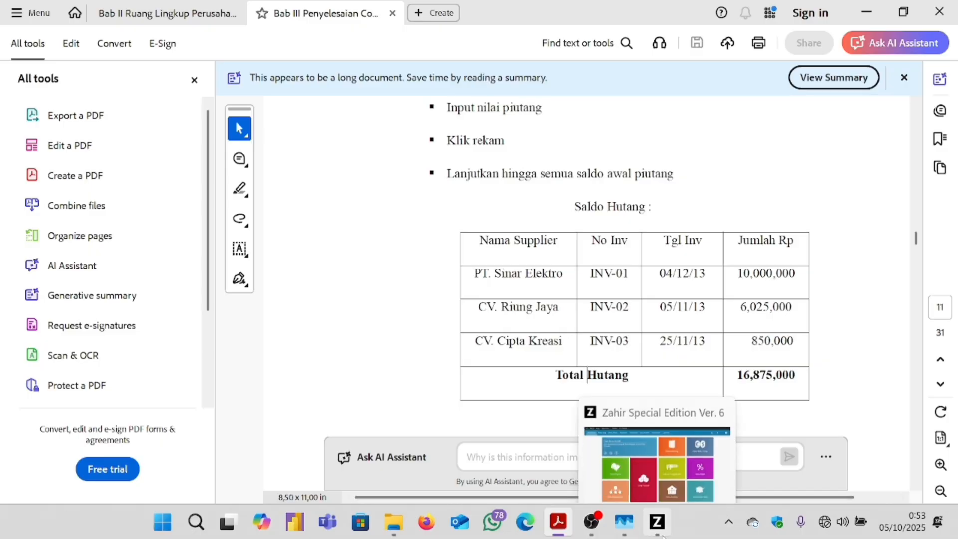
click(653, 499)
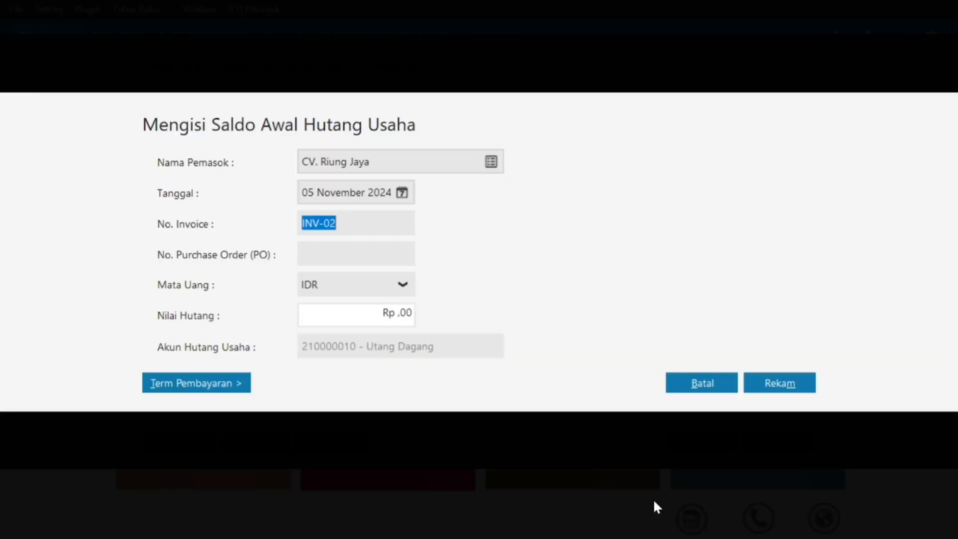
click(367, 314)
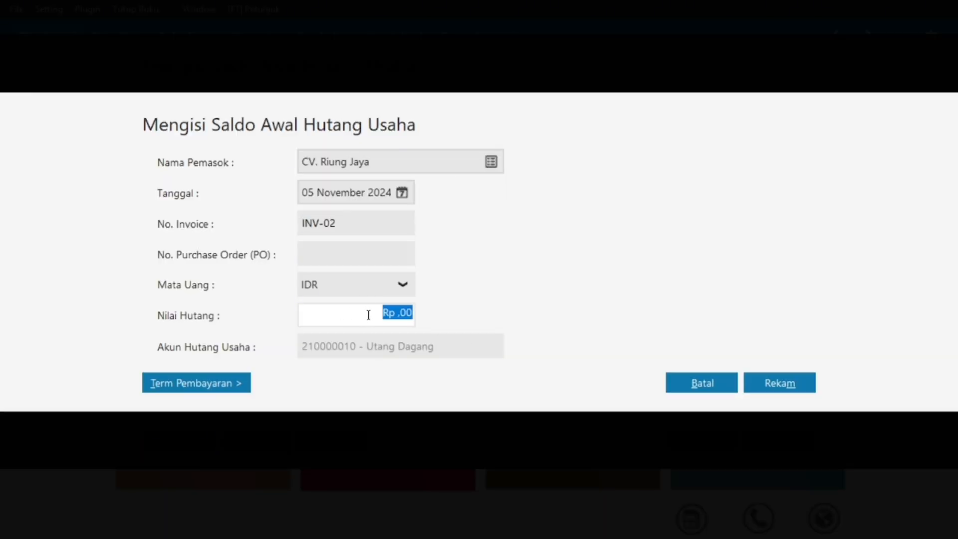
text(6025000)
click(345, 219)
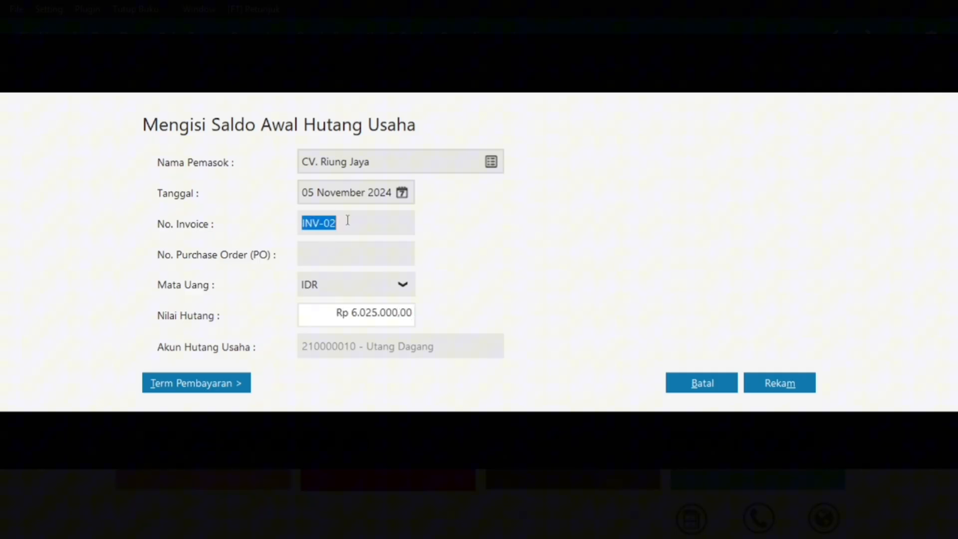
click(752, 388)
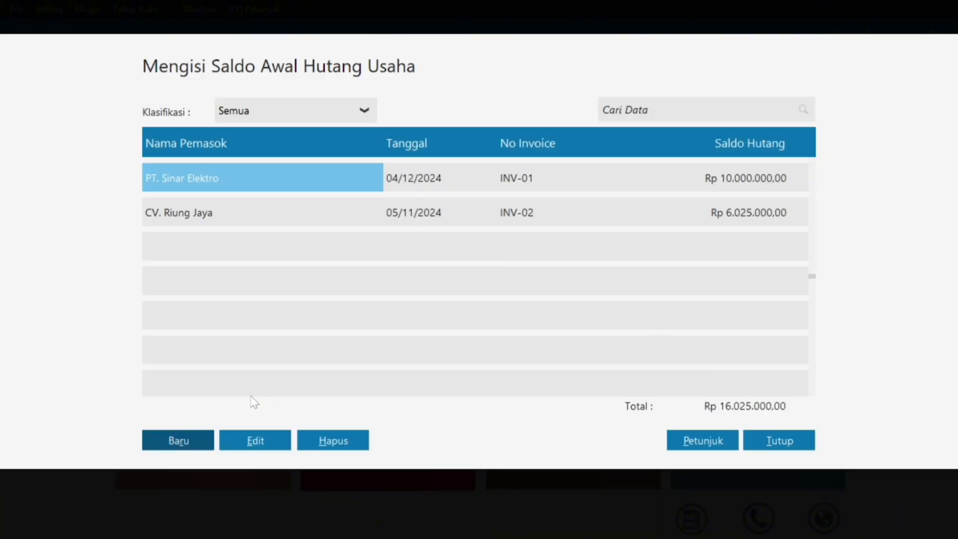
Start a new opening payable for vendor CV. Cipta Kreasi, checking the PDF supplier table.
click(189, 445)
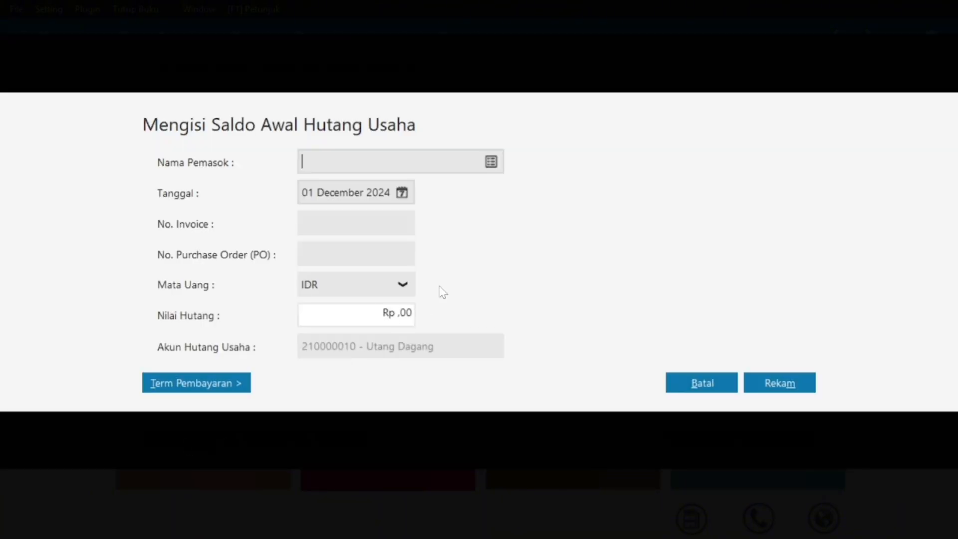
click(491, 165)
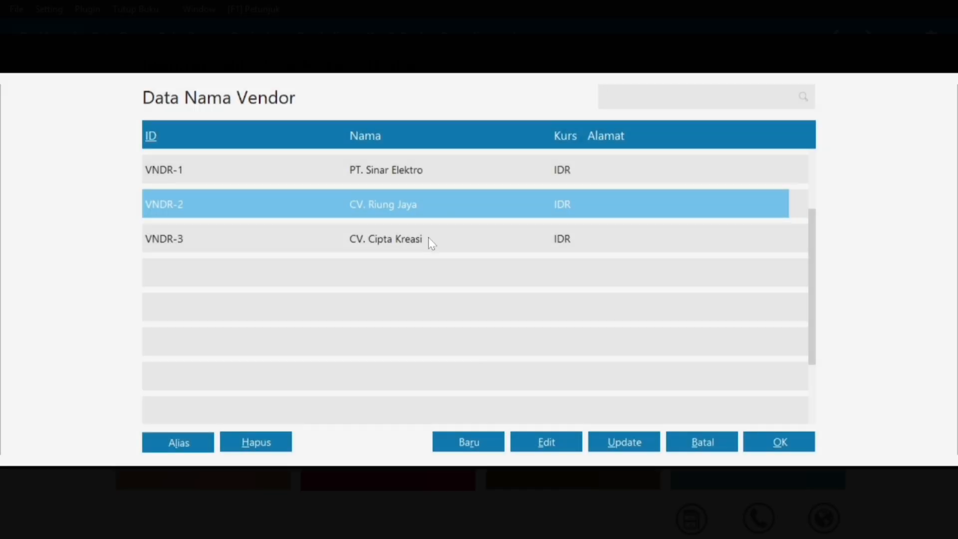
click(419, 242)
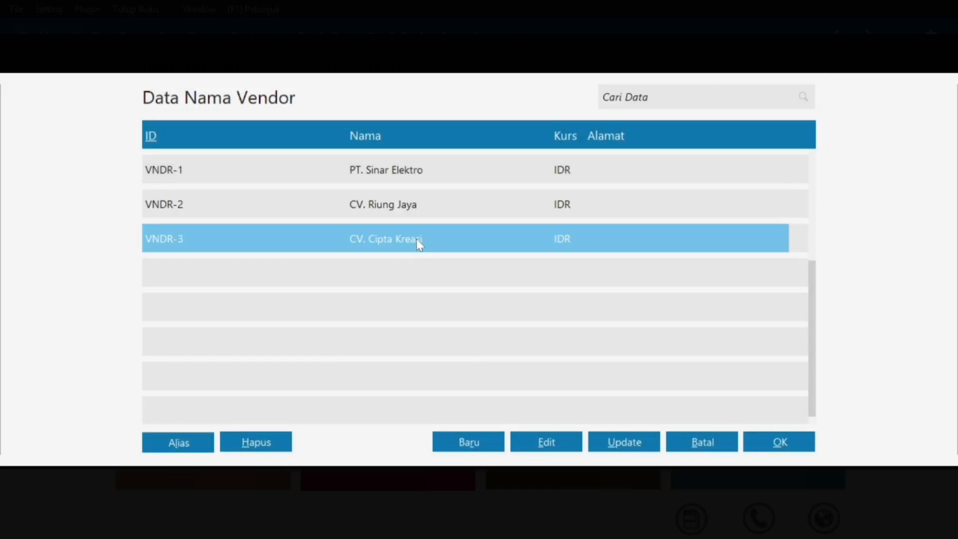
click(781, 442)
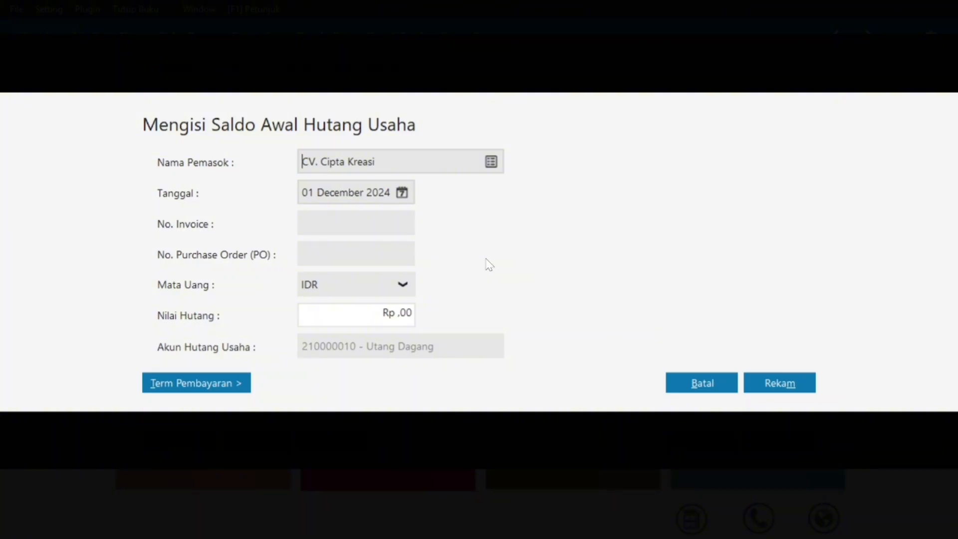
key(super)
click(561, 520)
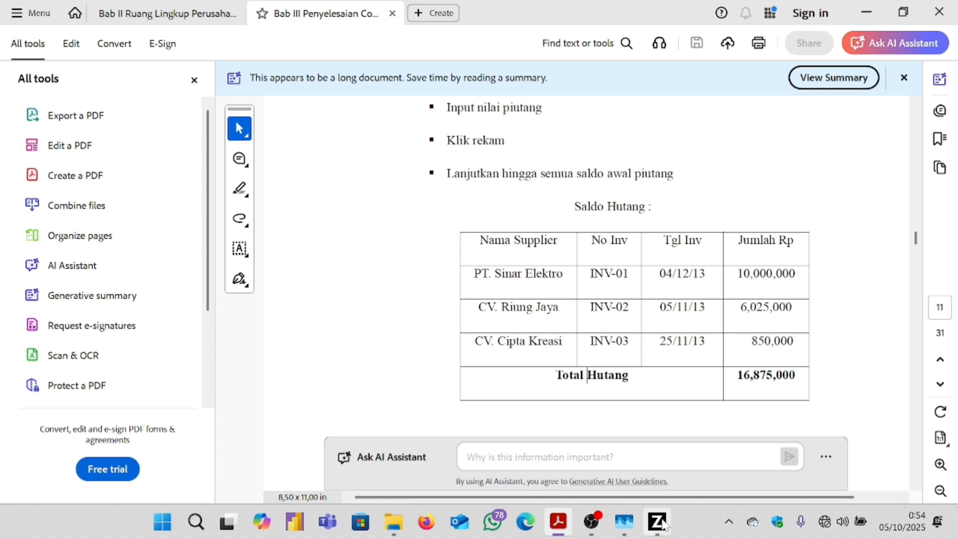
mouse_move(656, 521)
click(695, 460)
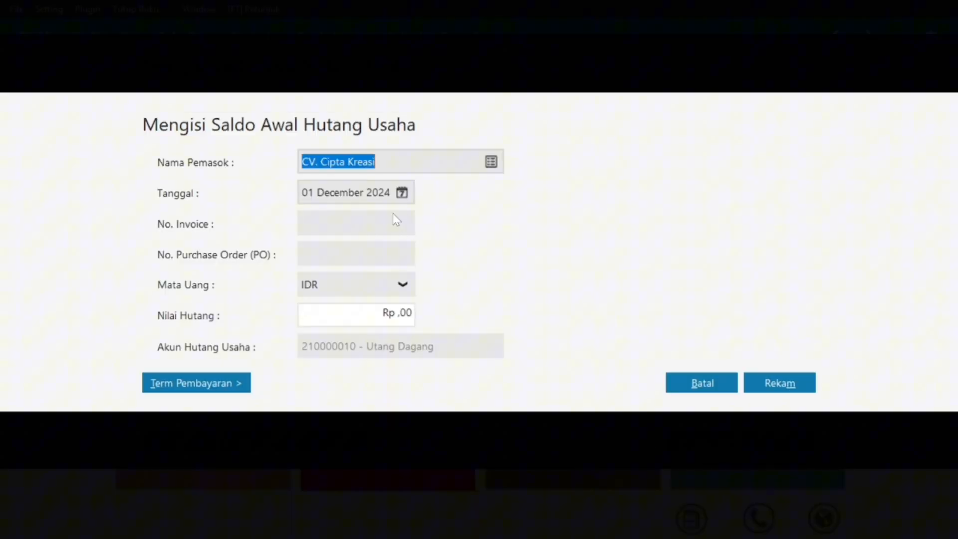
Date the payable 25 November 2024 and enter invoice number INV-03.
click(401, 194)
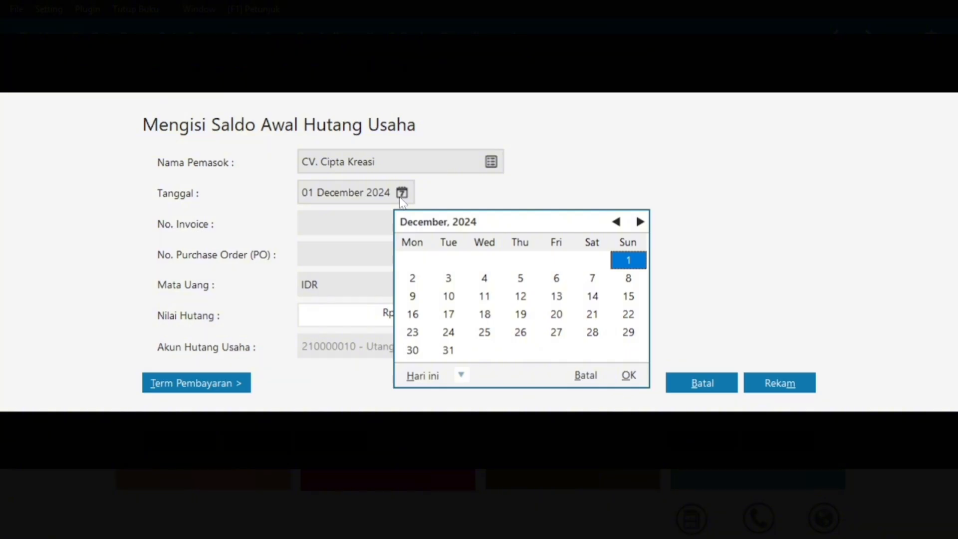
click(617, 223)
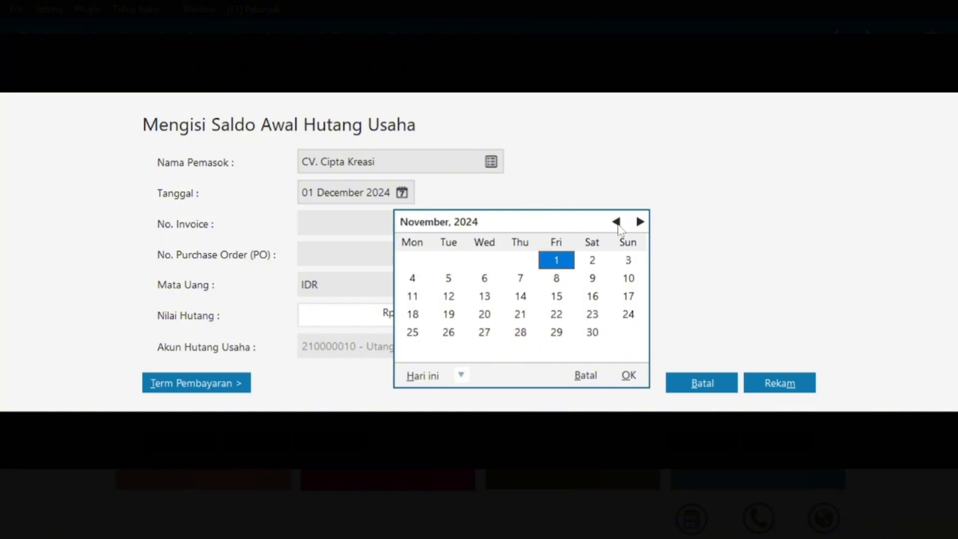
click(417, 339)
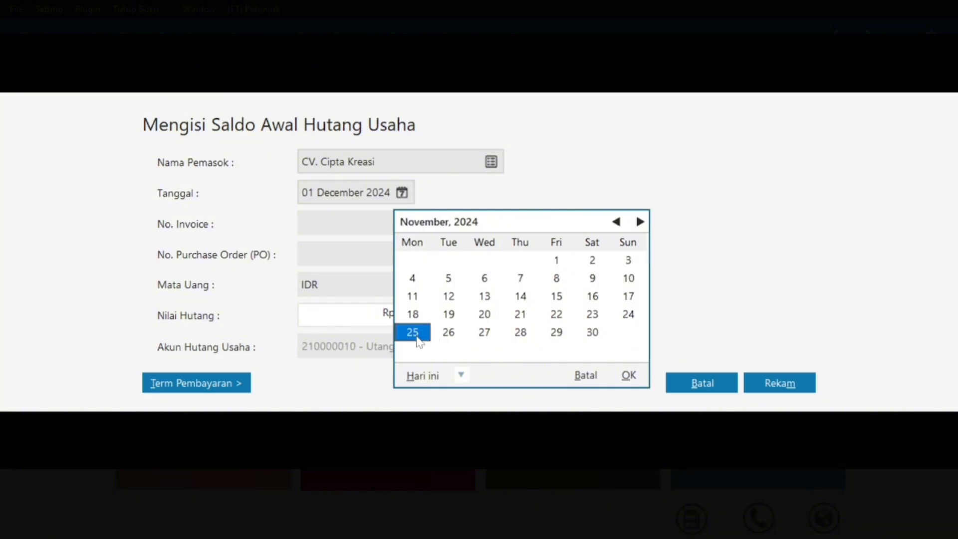
click(634, 380)
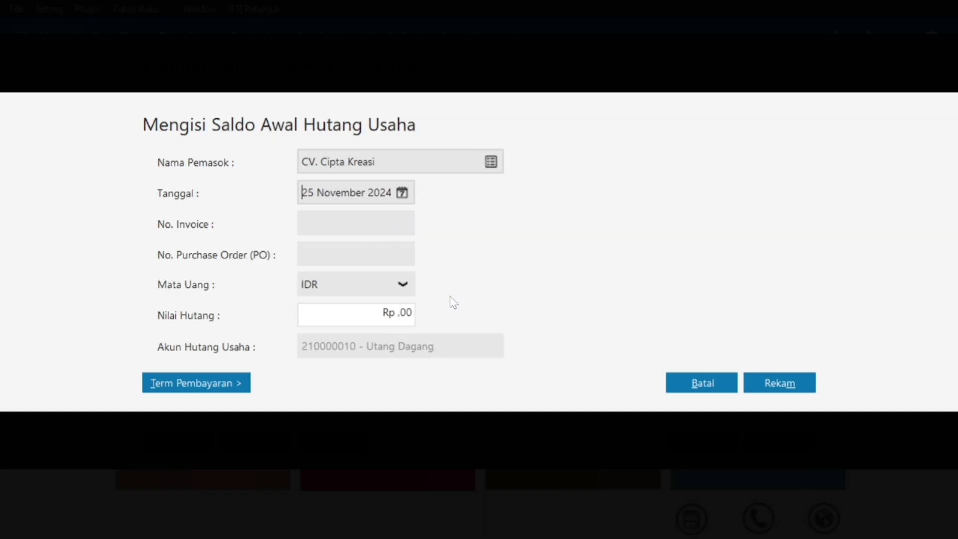
click(331, 220)
text(INV-013)
Enter the payable amount Rp 850.000,00 and save CV. Cipta Kreasi's entry.
click(383, 312)
text(850000)
click(385, 217)
click(786, 383)
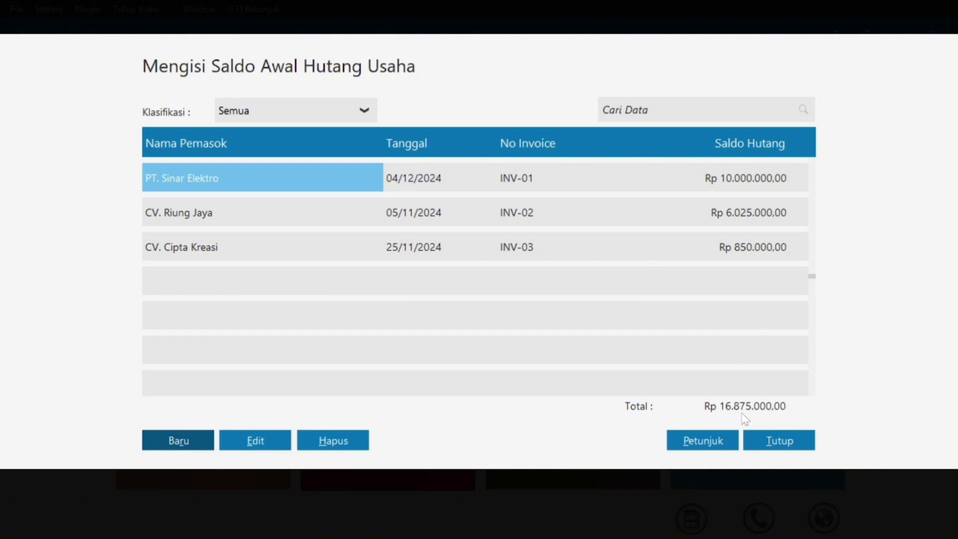
key(super)
Scroll the Bab III PDF down to the Saldo Persediaan table listing items B01–B07.
click(870, 401)
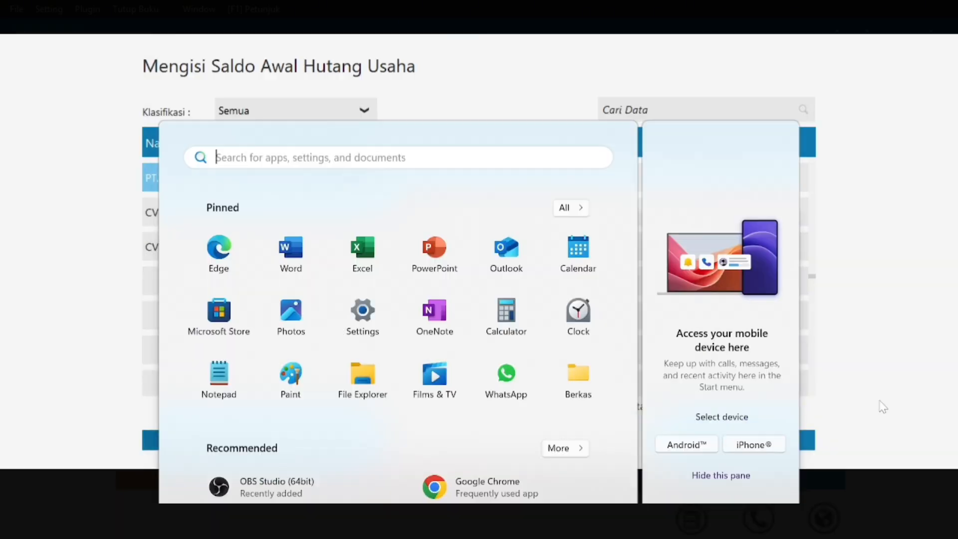
key(super)
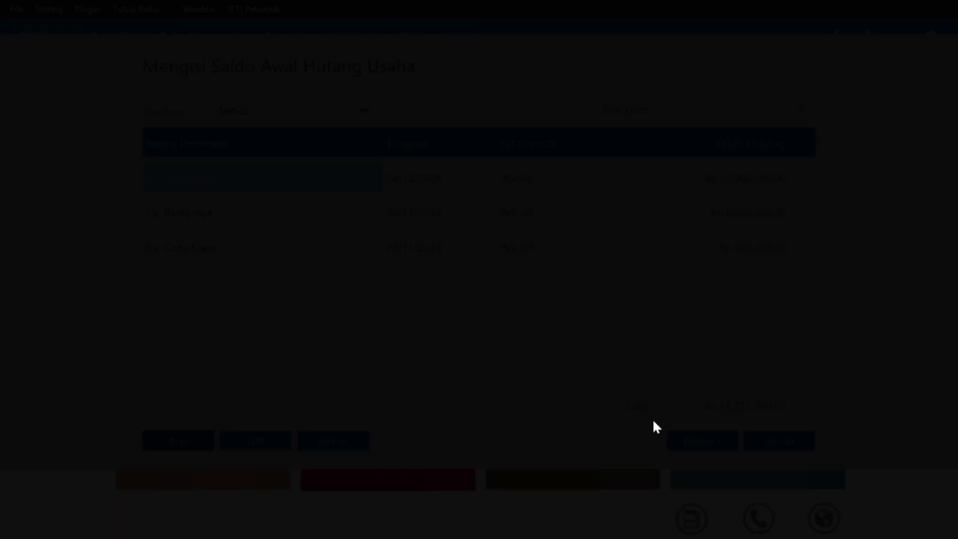
mouse_move(558, 521)
click(690, 409)
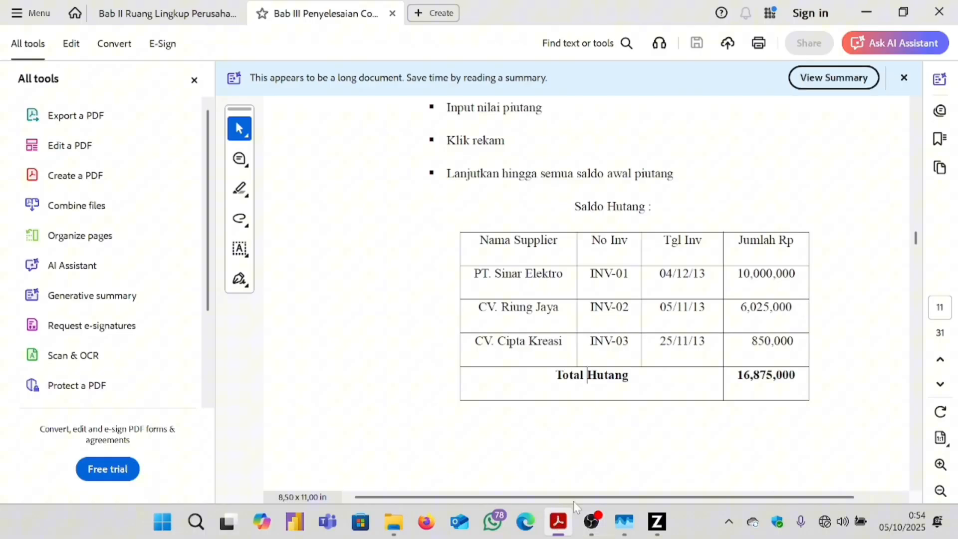
scroll(663, 269, down, 10)
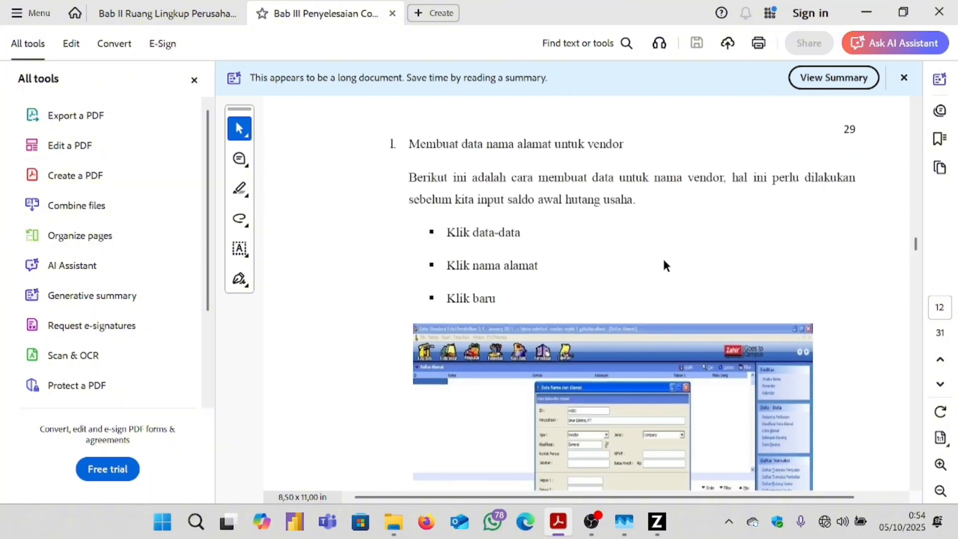
scroll(663, 250, down, 15)
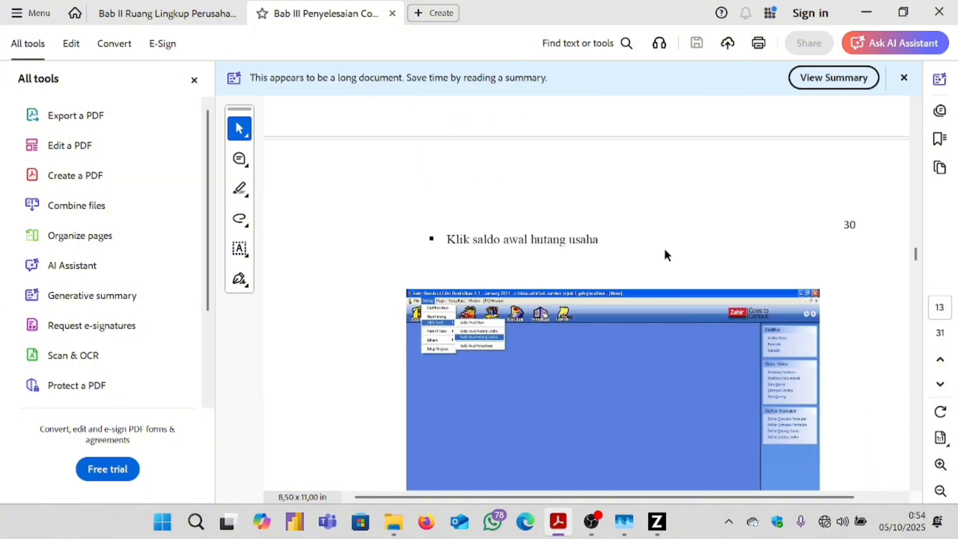
scroll(663, 244, down, 12)
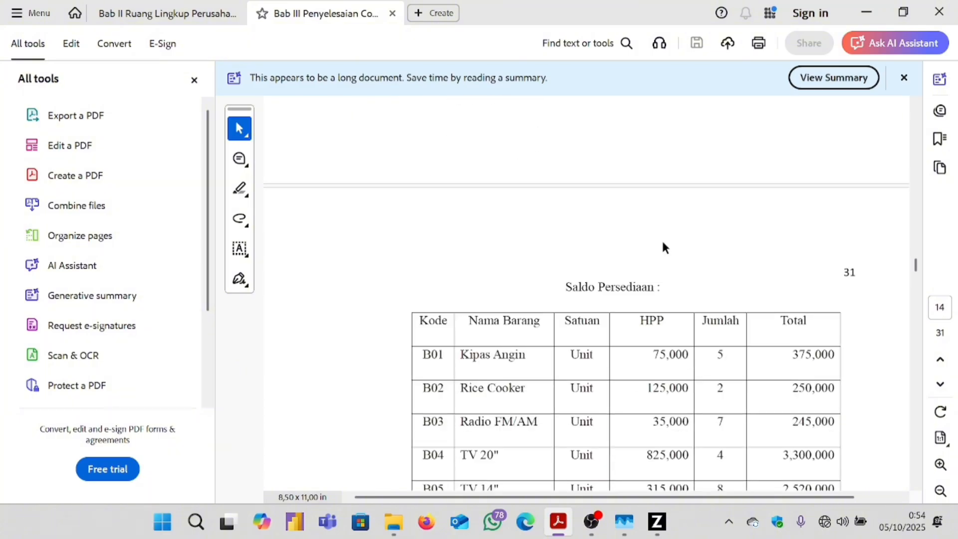
scroll(662, 242, down, 1)
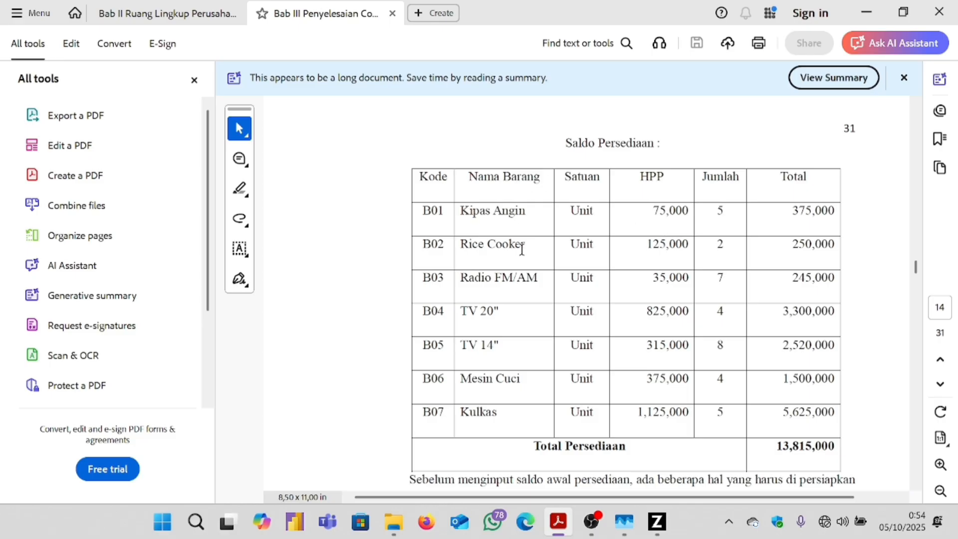
Close the opening payables list in Zahir.
mouse_move(653, 522)
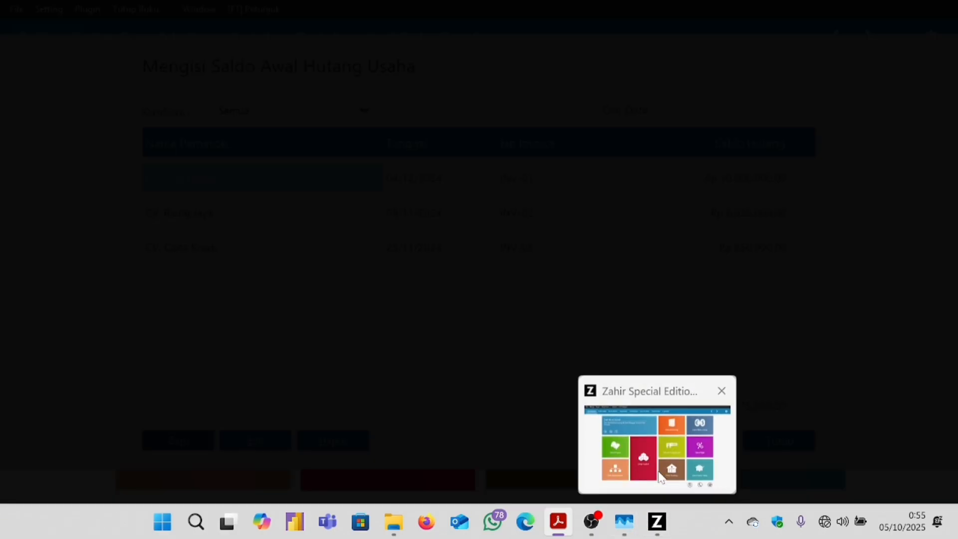
click(660, 464)
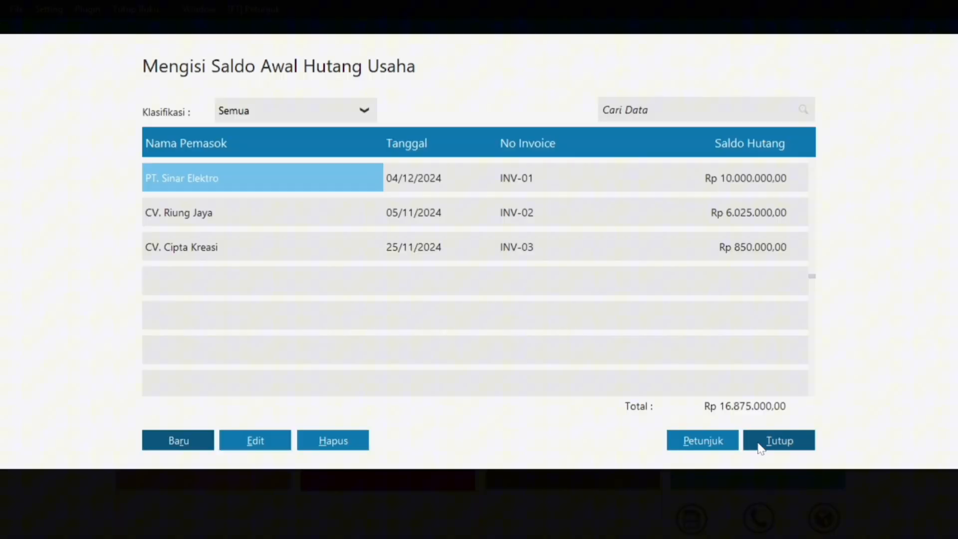
click(759, 442)
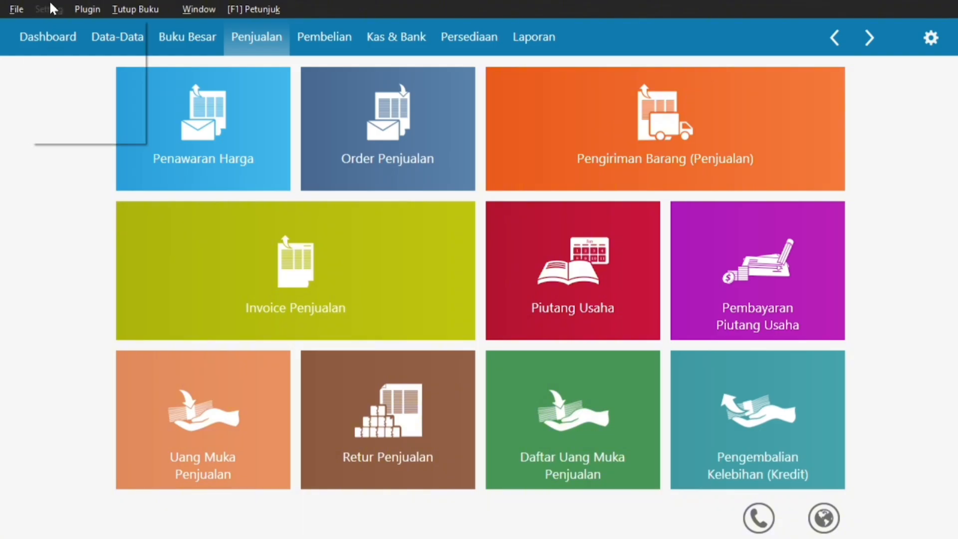
From Saldo Awal Persediaan, start a new opening stock entry and a new inventory item.
click(49, 8)
mouse_move(105, 72)
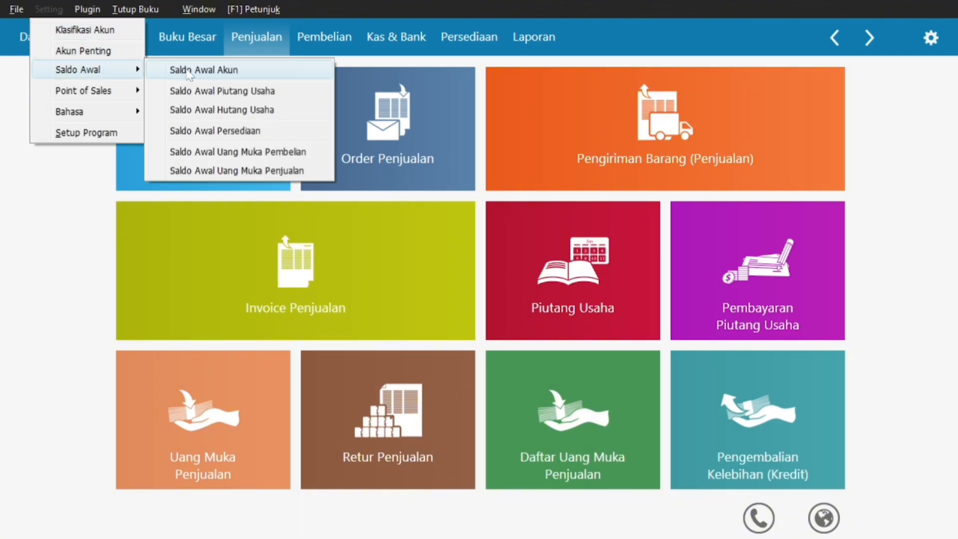
click(272, 129)
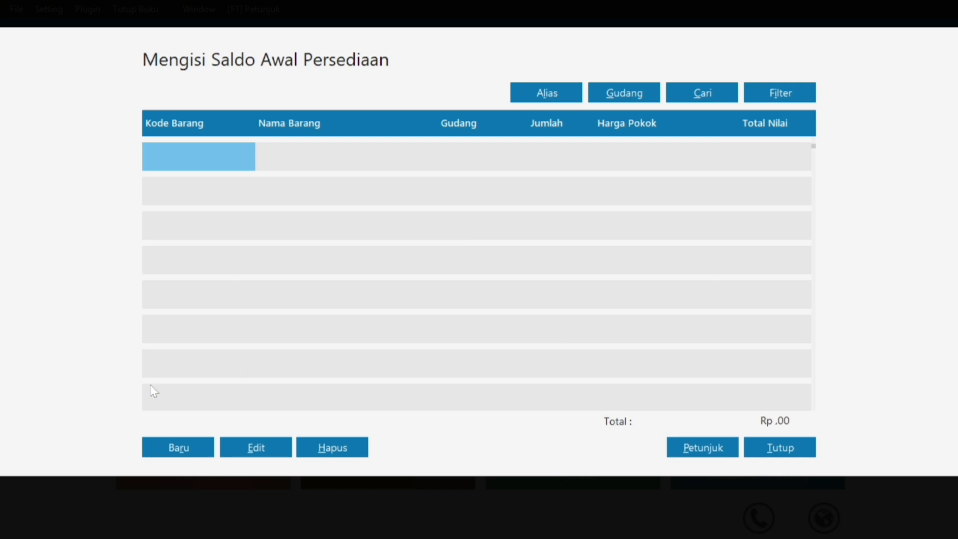
click(198, 452)
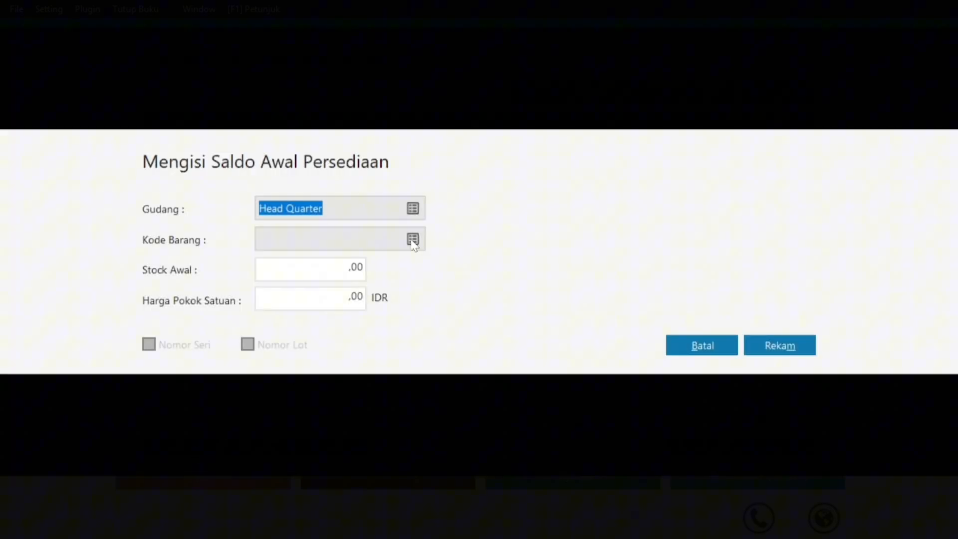
click(413, 240)
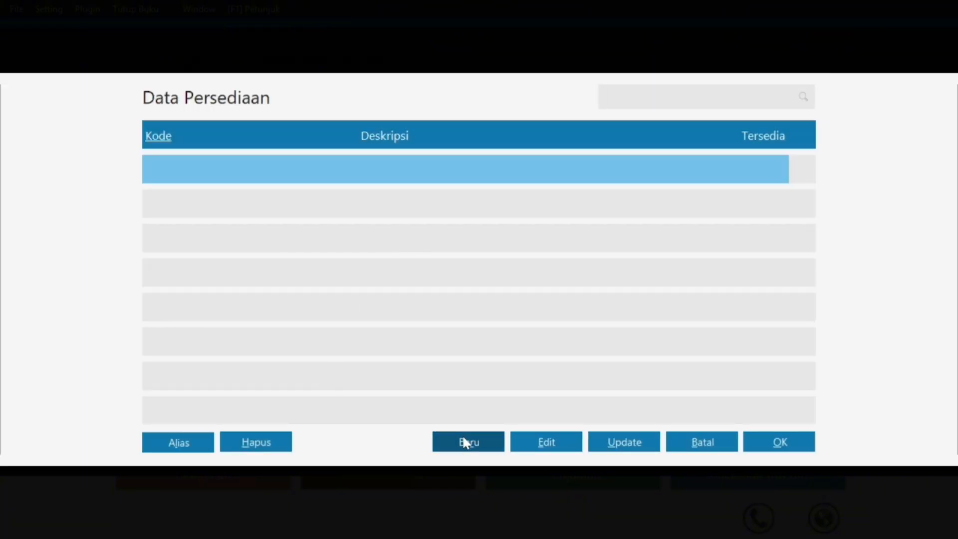
click(463, 435)
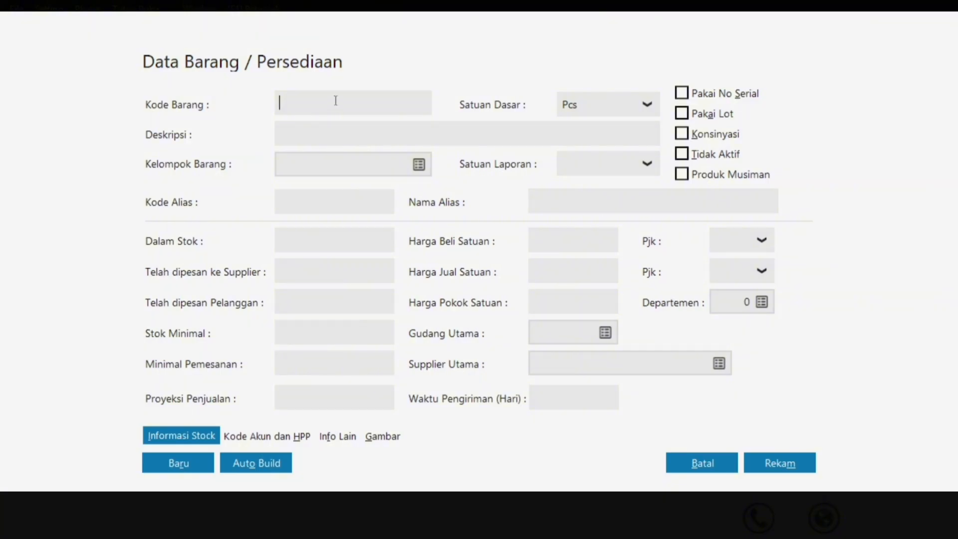
key(super)
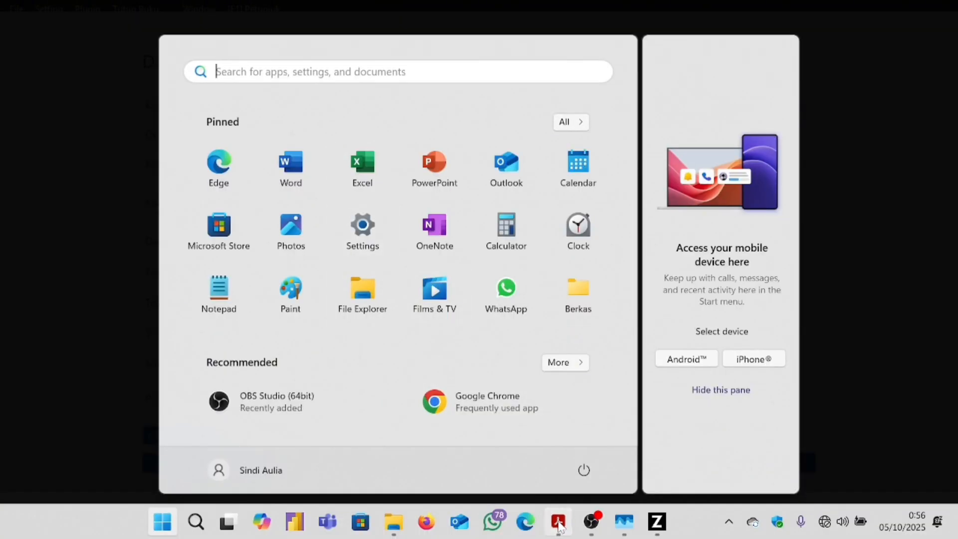
Check the B01 row in the PDF and enter item code B01.
click(557, 523)
triple_click(451, 210)
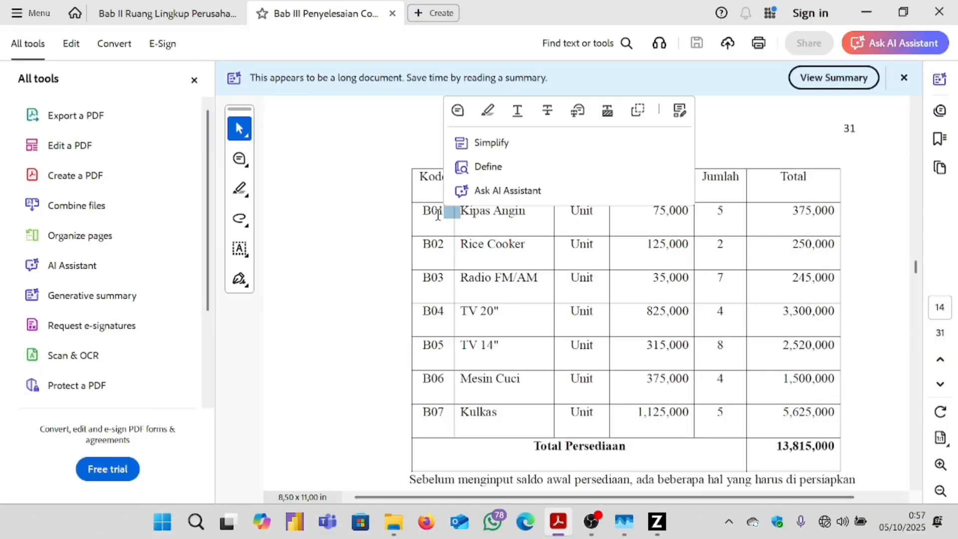
click(648, 518)
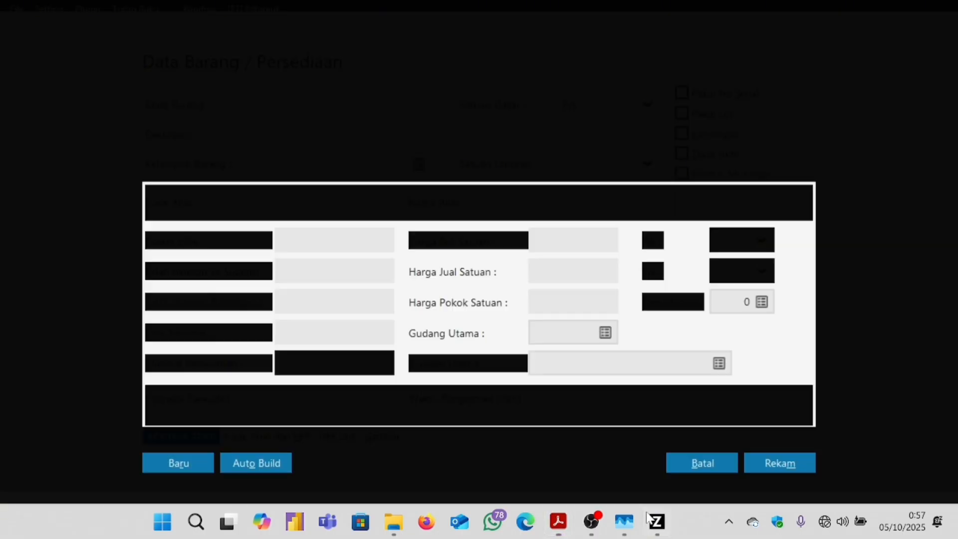
key(Caps_Lock)
key(Caps_Lock)
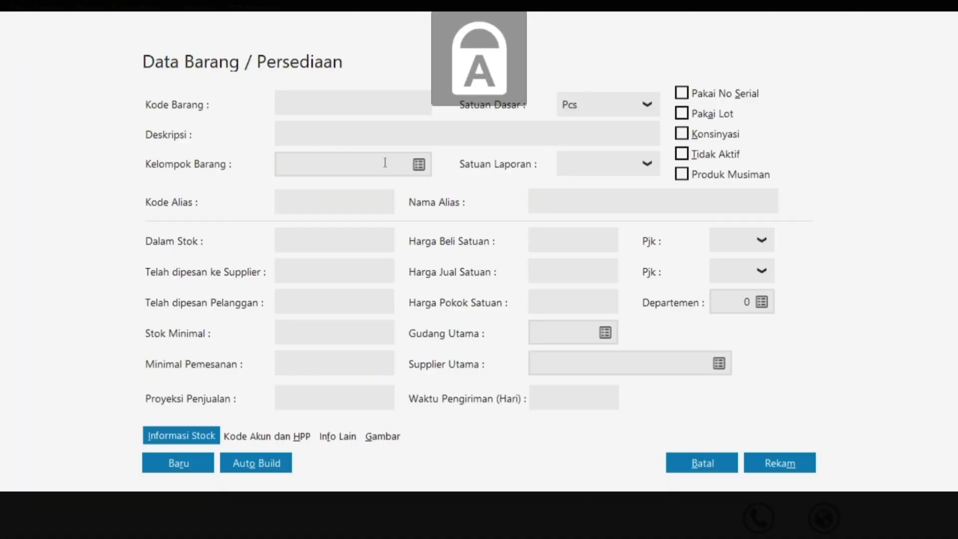
text(B01)
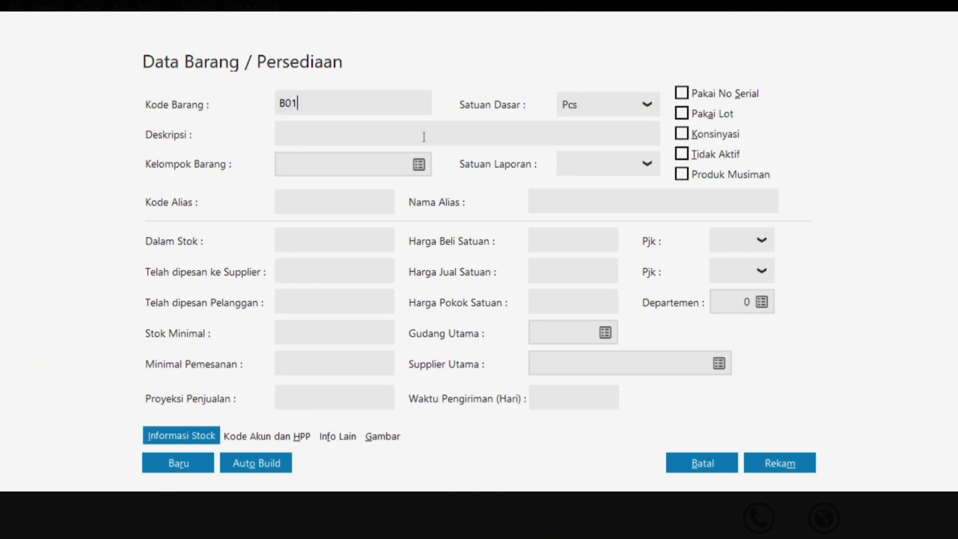
key(Tab)
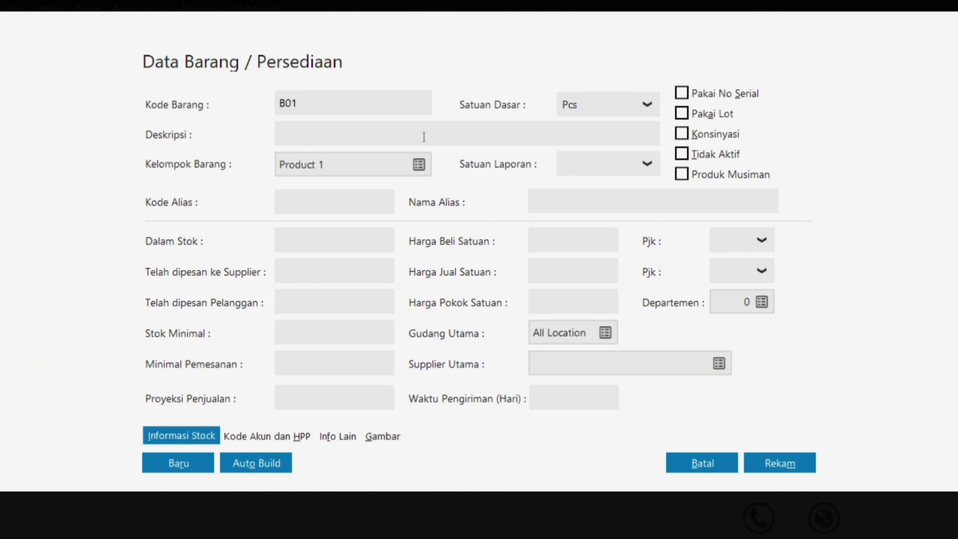
Give item B01 the description 'Kipas Angin' and save it.
key(Caps_Lock)
text(k)
key(Caps_Lock)
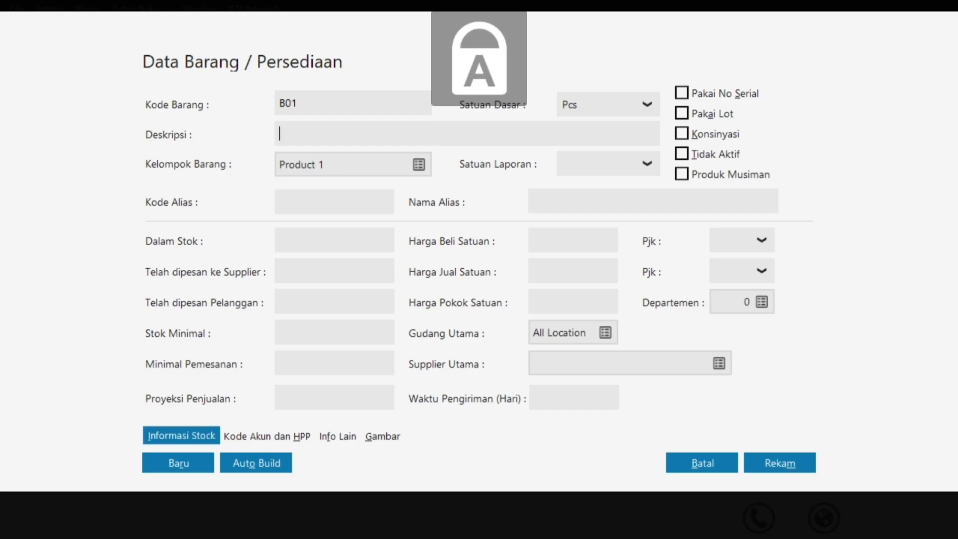
text(K)
key(Caps_Lock)
text(ipas)
key(Caps_Lock)
text(A)
key(Caps_Lock)
text(ni)
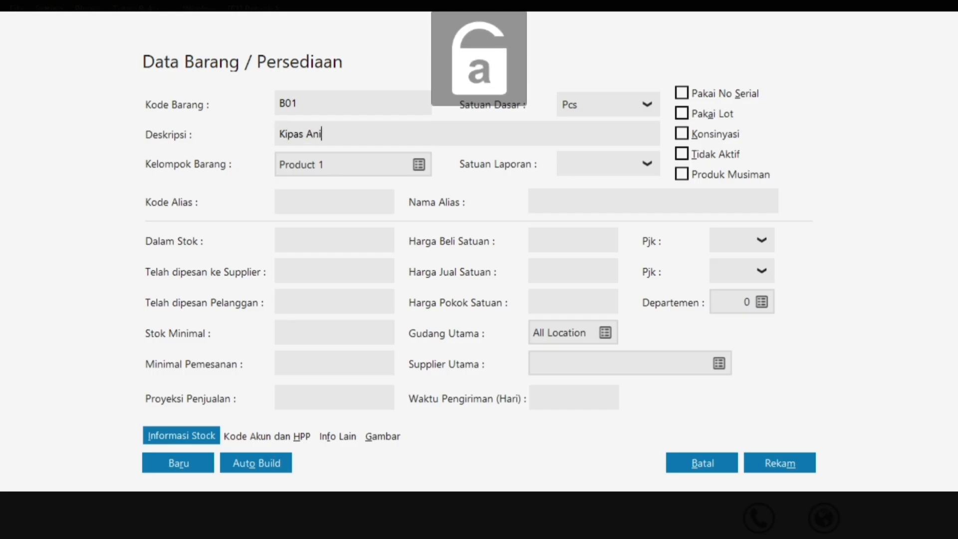
key(BackSpace)
text(g)
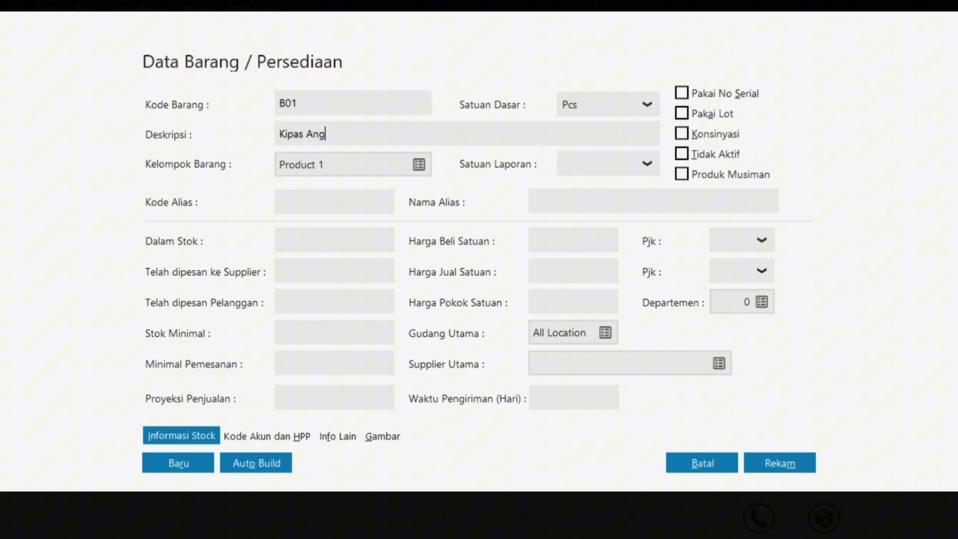
text(in)
click(772, 460)
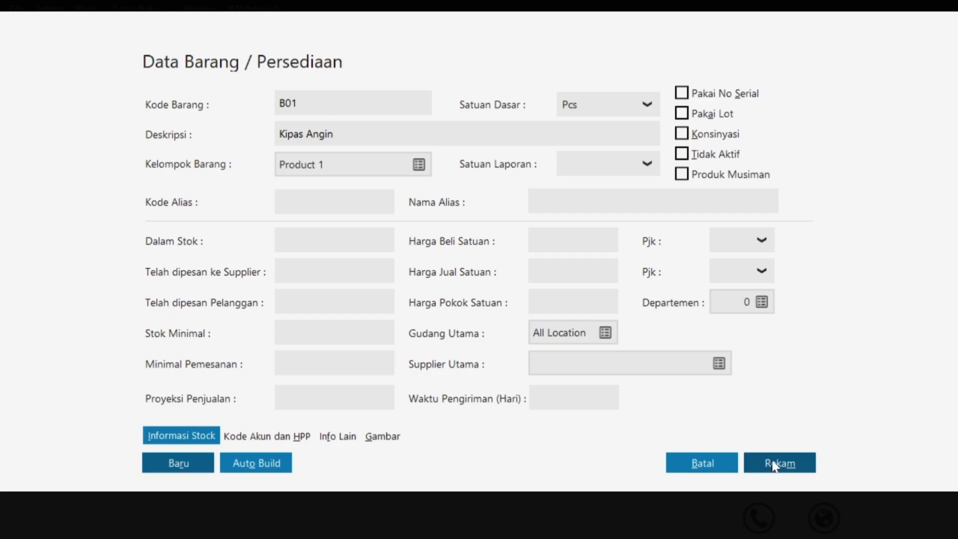
click(773, 455)
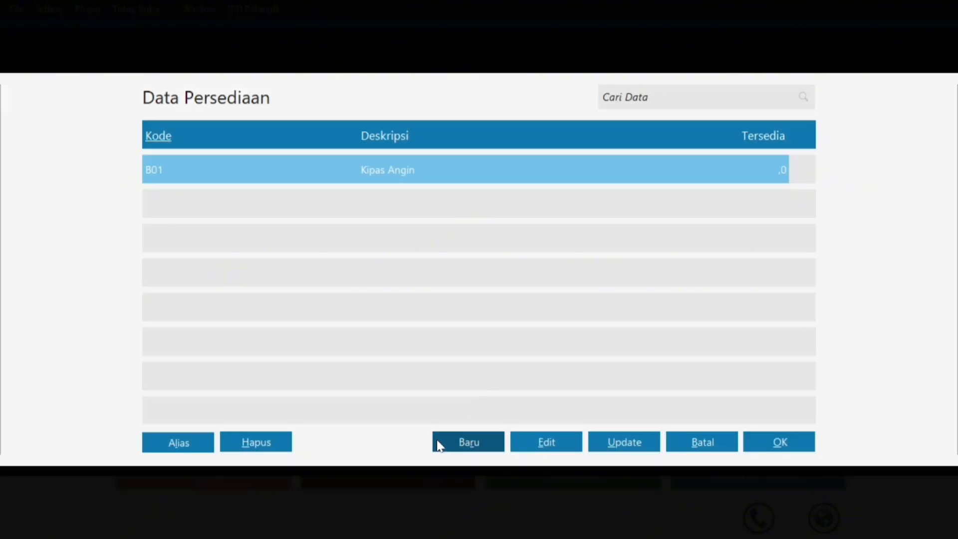
Start a new blank item after checking the stock table in the PDF.
click(468, 442)
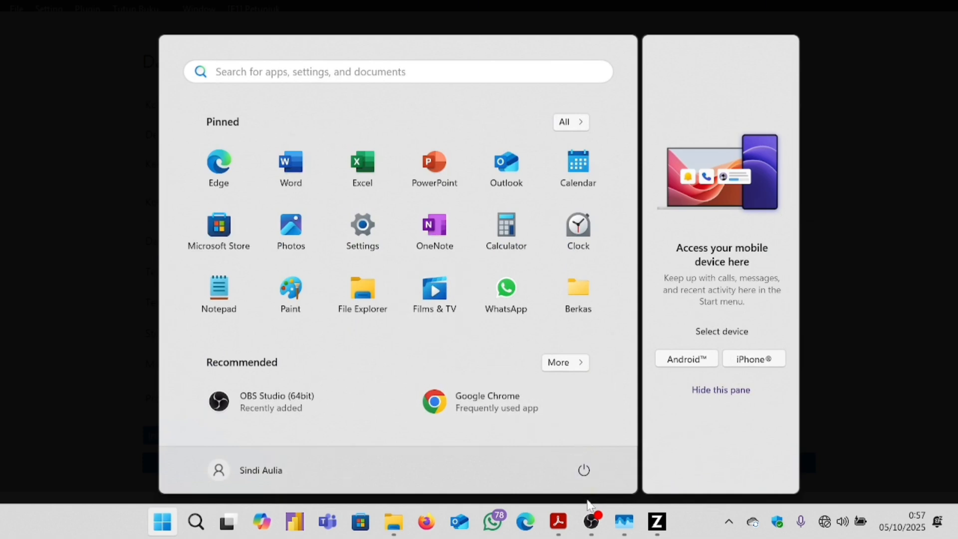
click(559, 520)
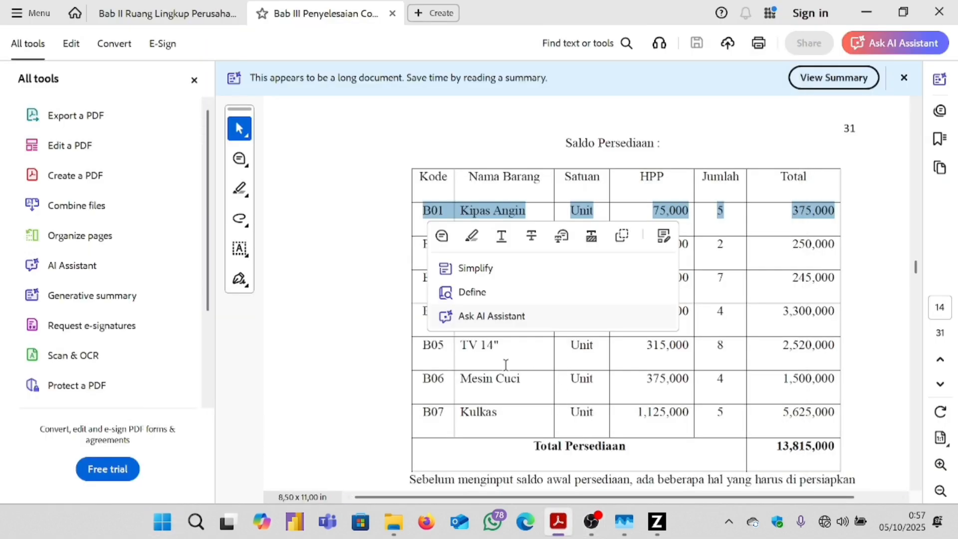
click(372, 346)
mouse_move(653, 499)
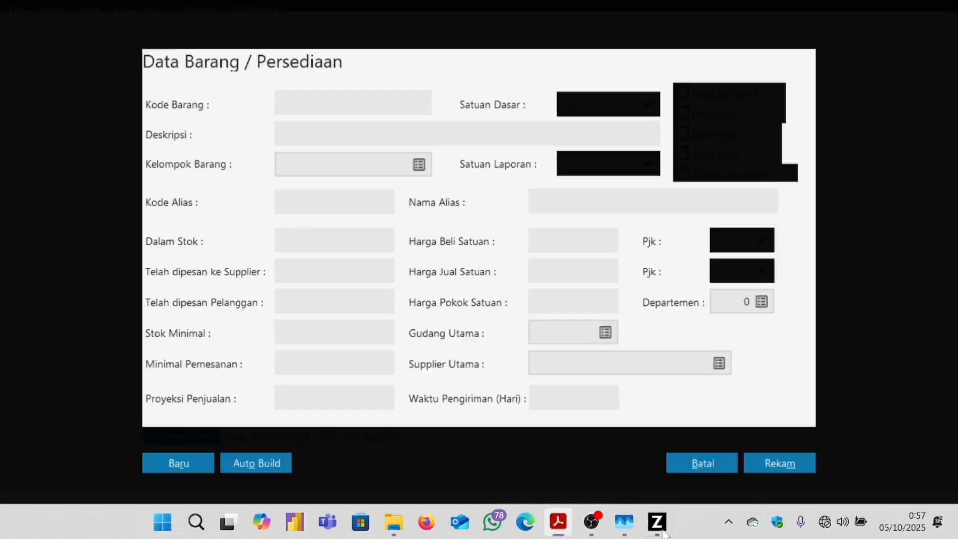
click(656, 521)
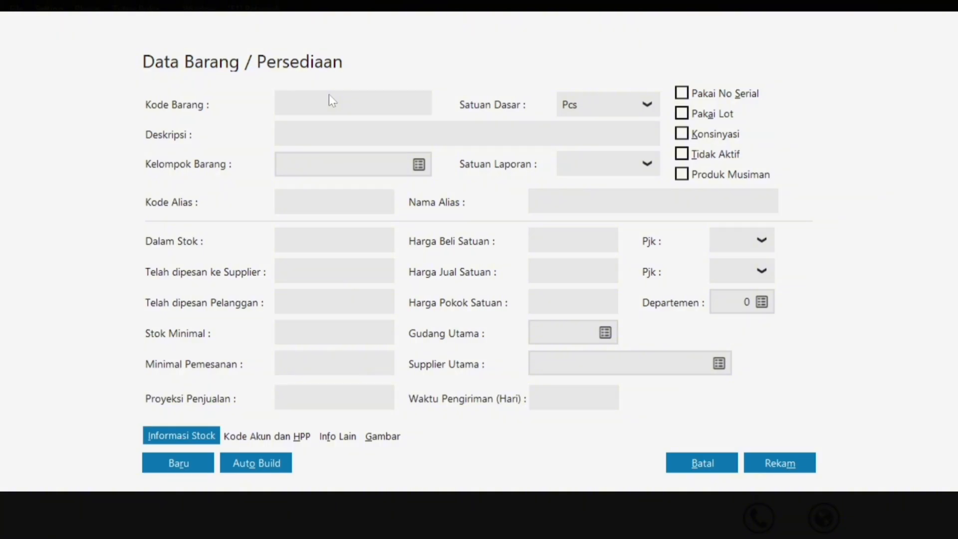
Enter item code B02, correcting the mistyped characters.
text(INV-01)
key(BackSpace)
key(BackSpace)
key(BackSpace)
key(BackSpace)
key(BackSpace)
text(B)
key(Caps_Lock)
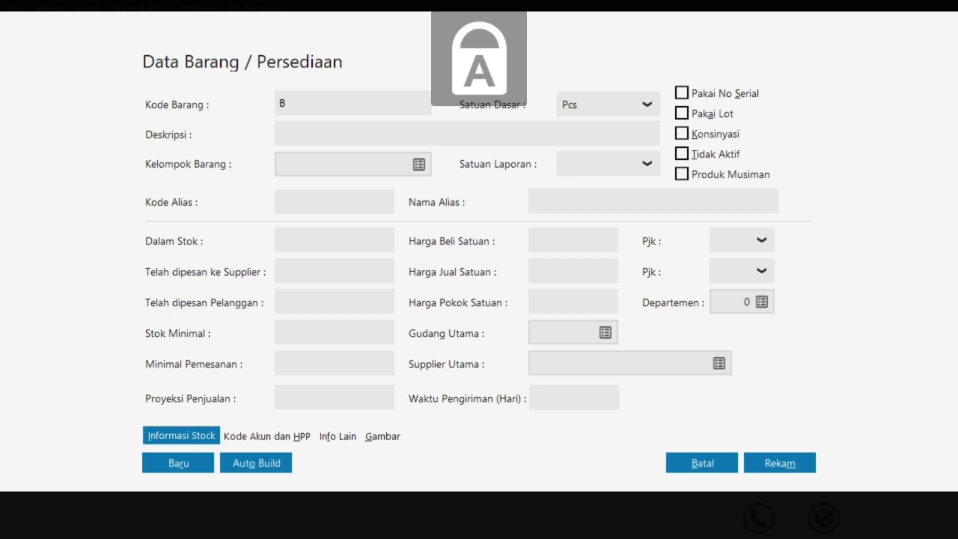
text(-2)
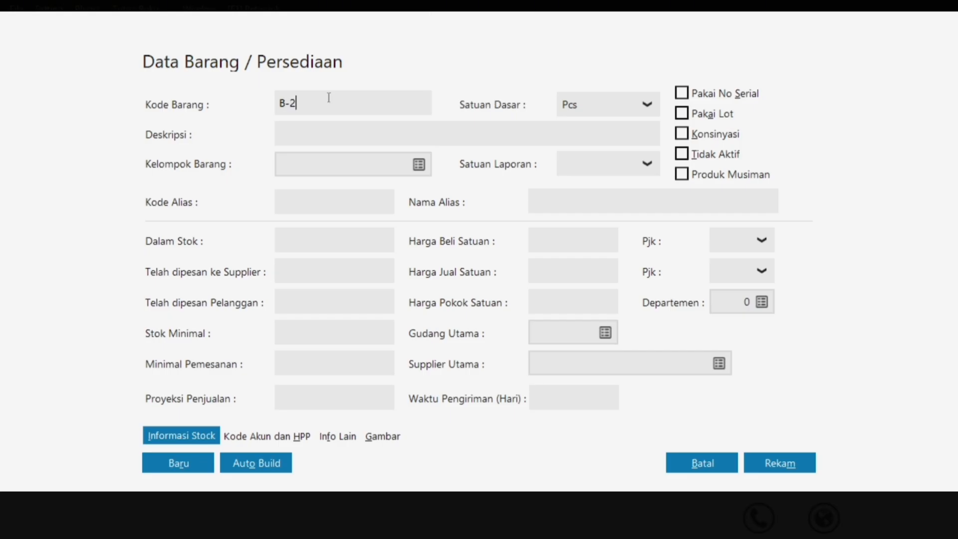
key(BackSpace)
key(BackSpace)
text(02)
click(345, 139)
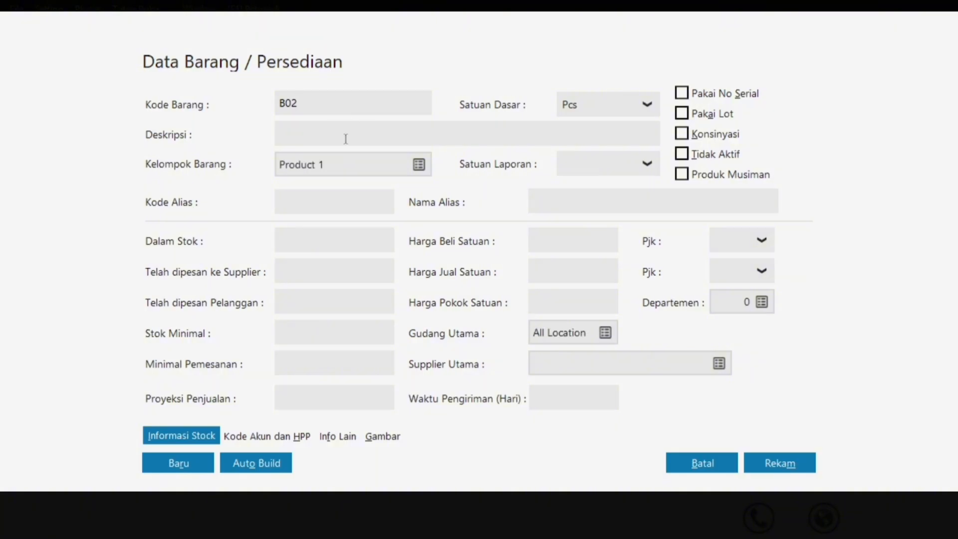
Give item B02 the description 'Rice Cooker' and save it.
key(Caps_Lock)
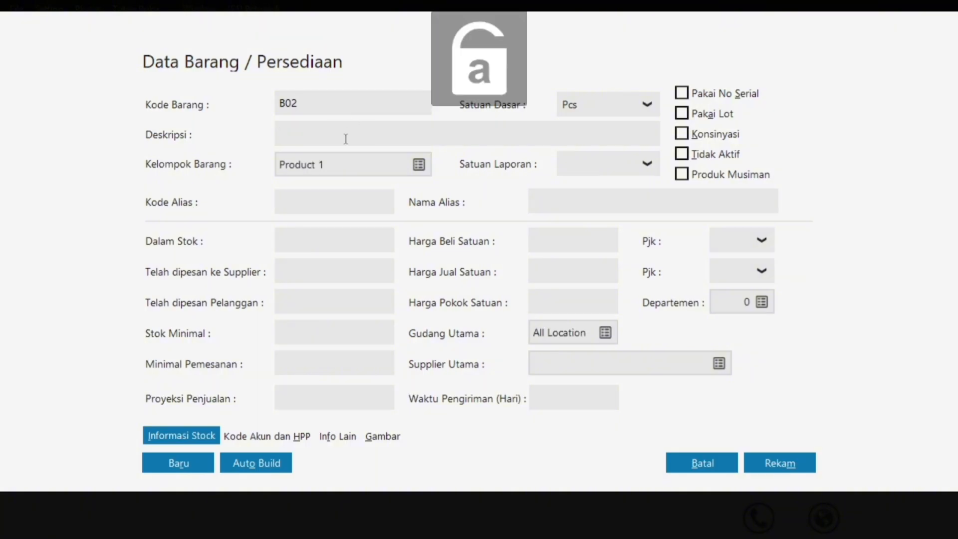
text(r)
key(BackSpace)
key(Caps_Lock)
text(R)
key(Caps_Lock)
text(ice)
key(Caps_Lock)
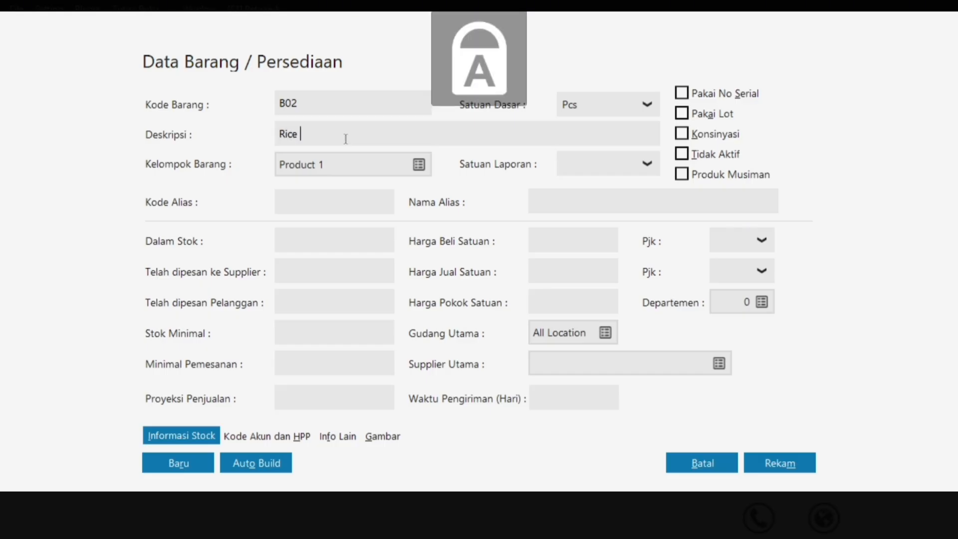
text(C)
key(Caps_Lock)
text(o)
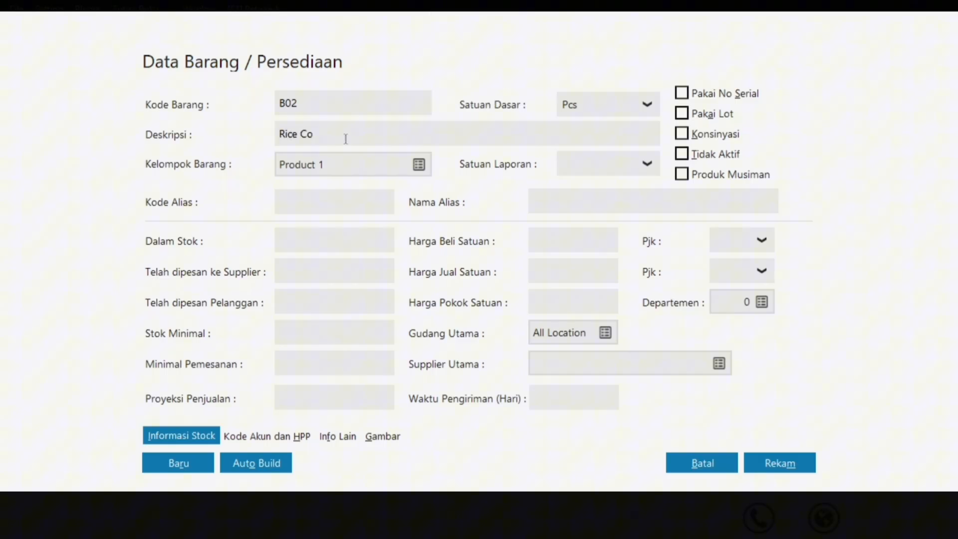
text(oker)
click(771, 464)
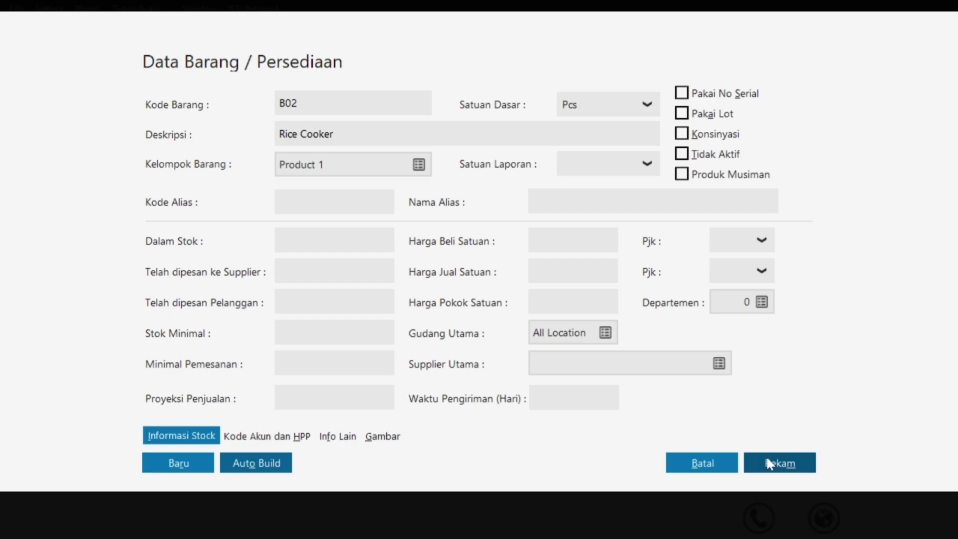
click(770, 464)
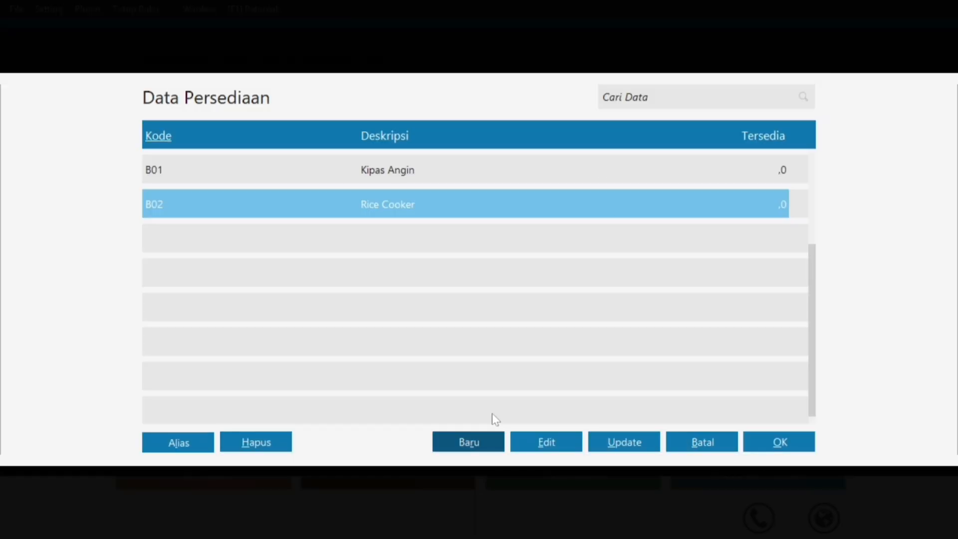
Start a new item and copy 'Radio FM/AM' from the PDF stock table.
click(446, 439)
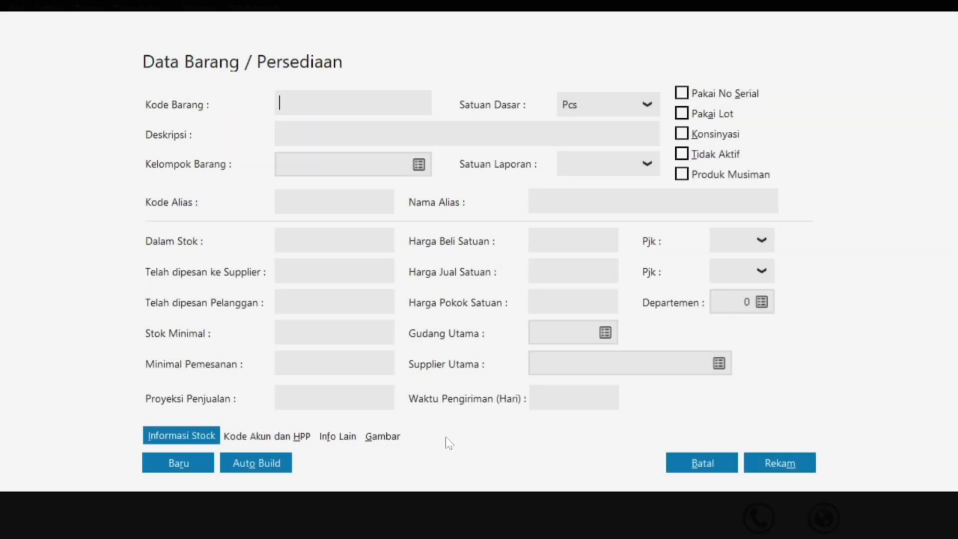
key(super)
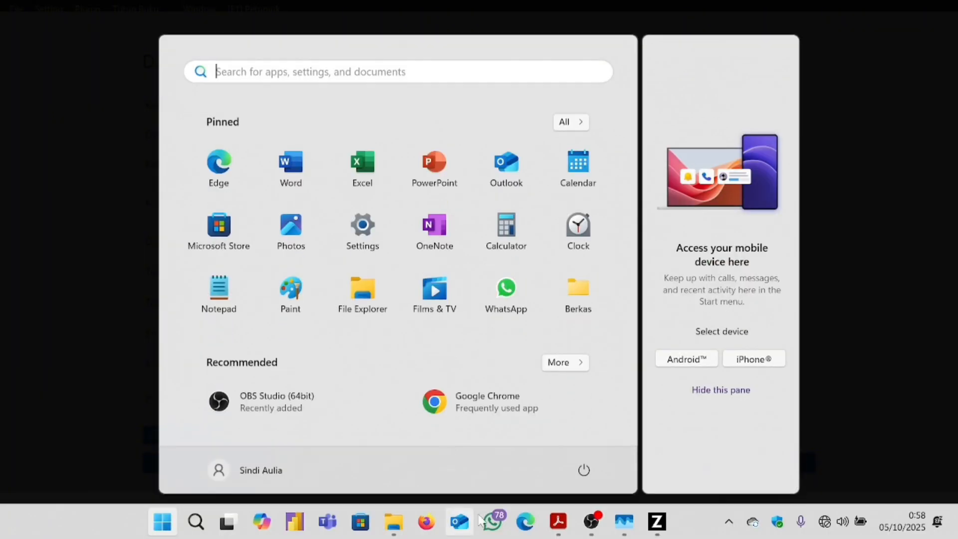
mouse_move(565, 521)
click(641, 464)
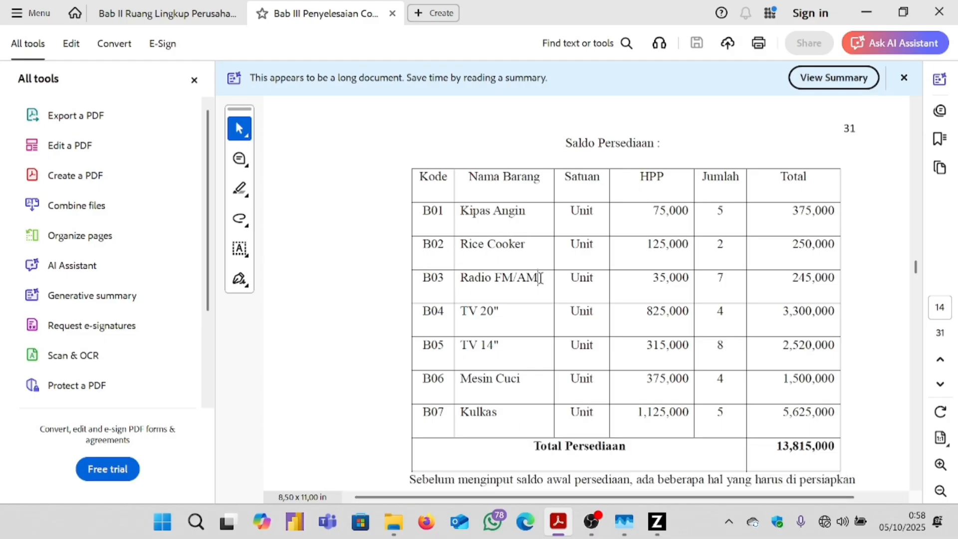
drag(541, 280, 471, 285)
key(ctrl+c)
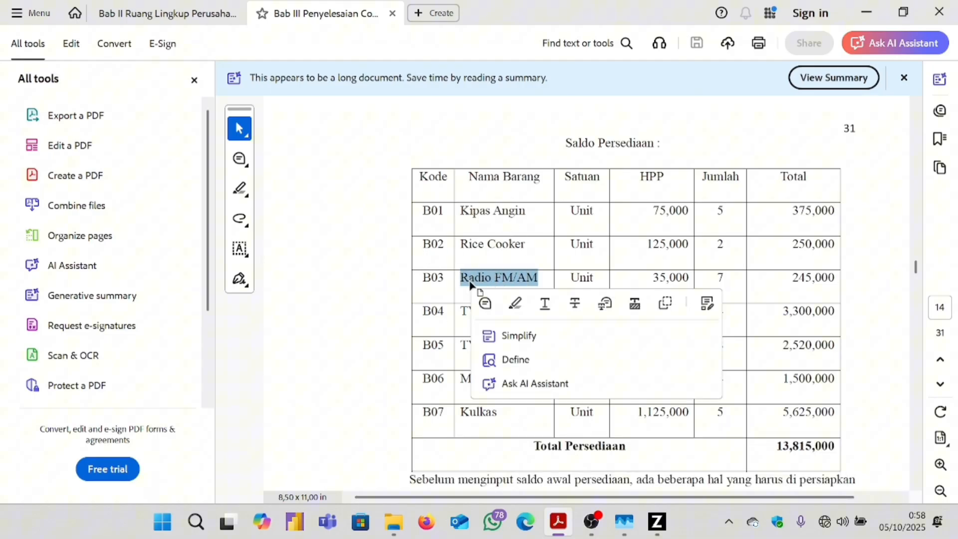
click(658, 524)
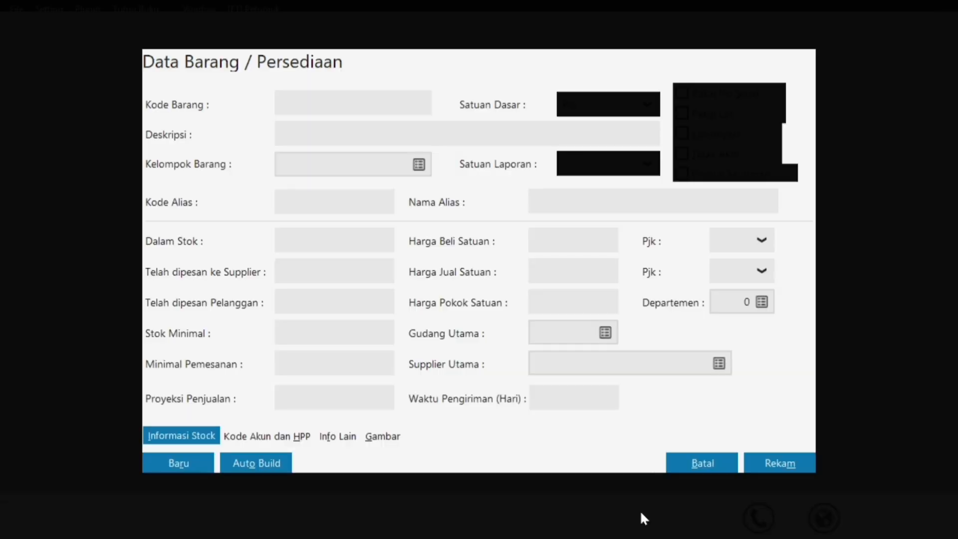
Save item B03 with the pasted description 'Radio FM/AM'.
text(b03)
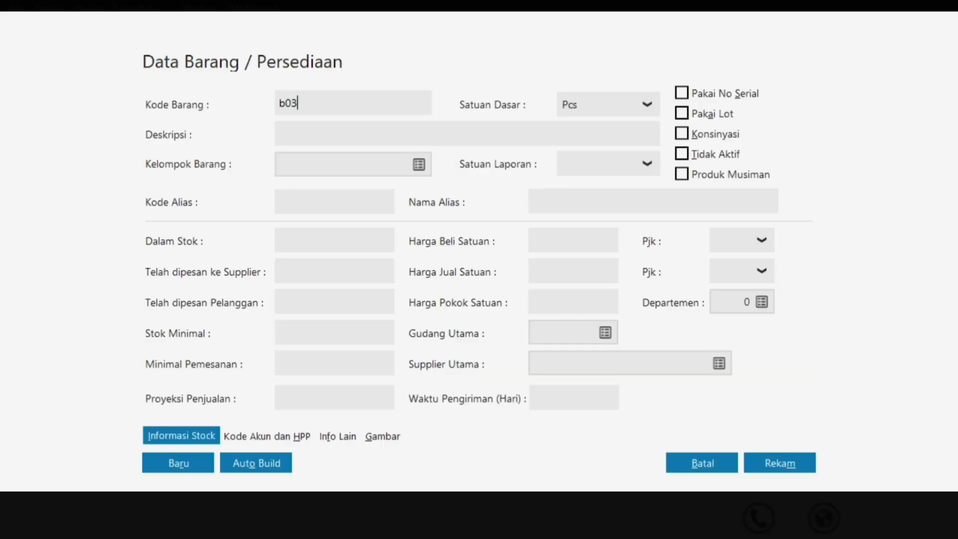
key(BackSpace)
key(BackSpace)
key(BackSpace)
key(Caps_Lock)
text(B)
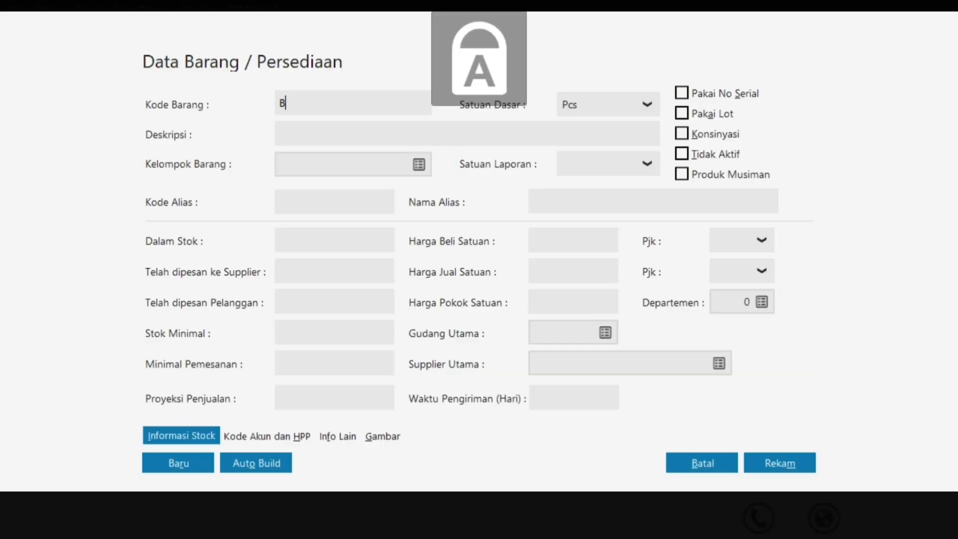
text(03)
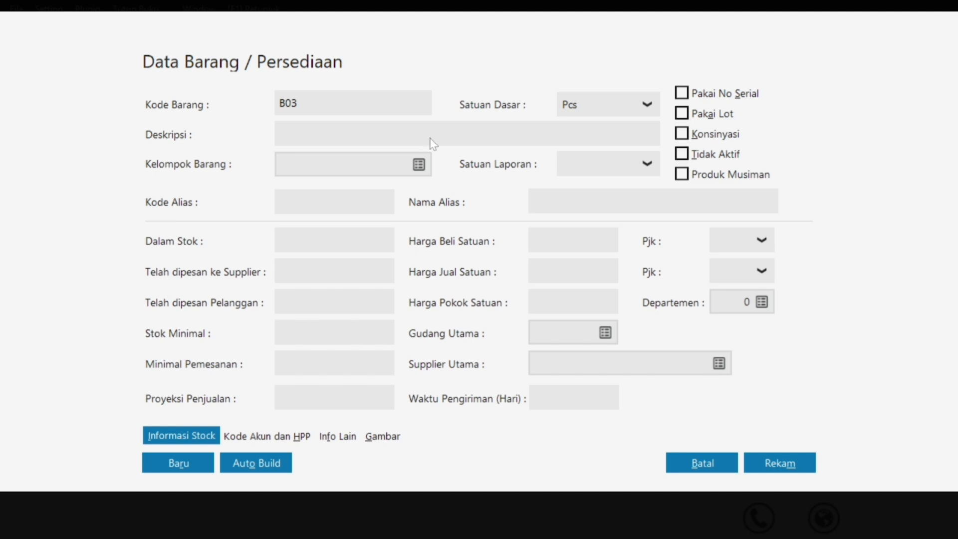
click(424, 133)
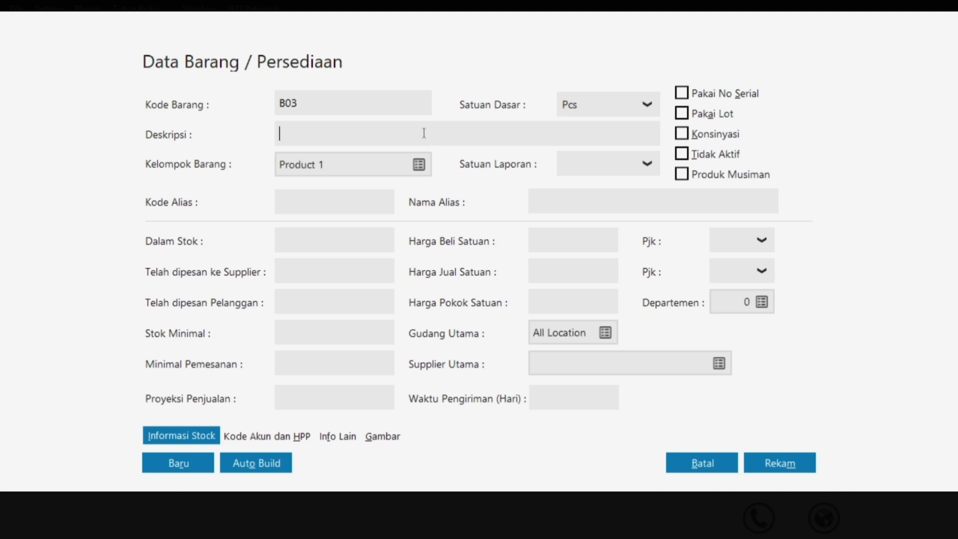
key(ctrl+v)
click(768, 454)
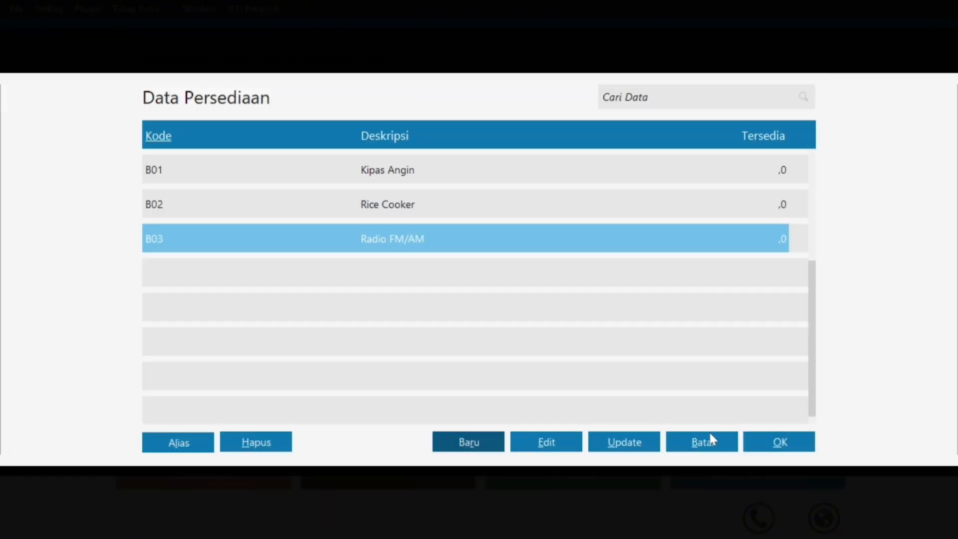
click(484, 444)
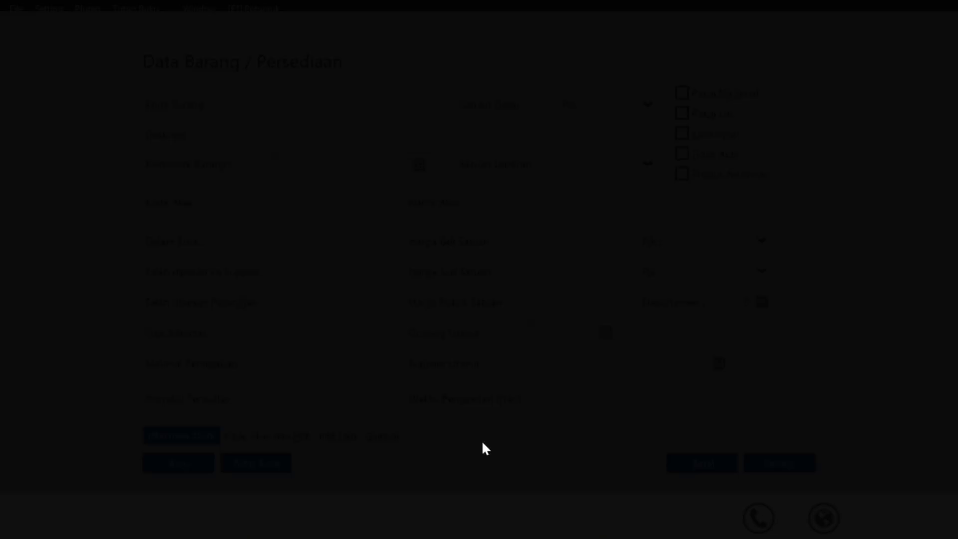
Look up the B04 row, TV 20", in the PDF stock table.
key(super)
click(558, 521)
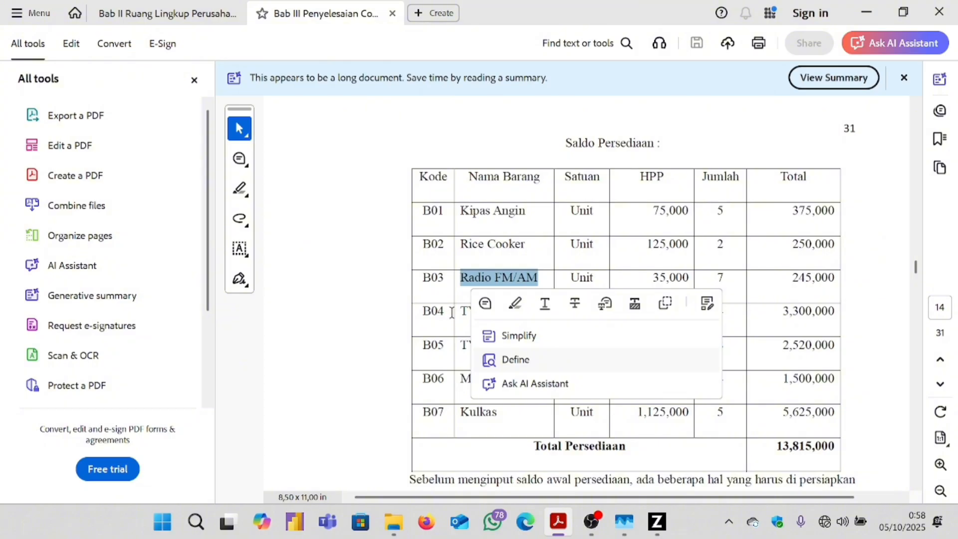
click(463, 311)
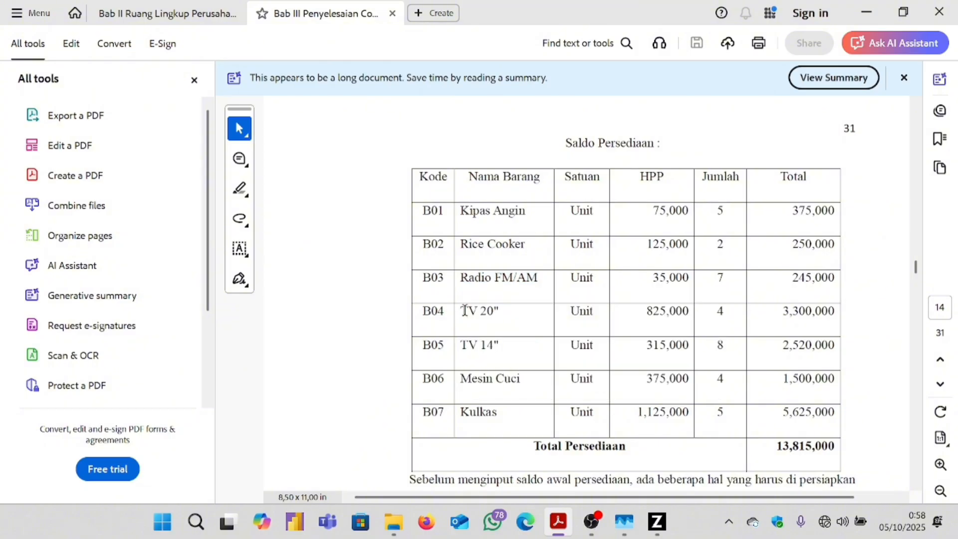
drag(464, 310, 503, 310)
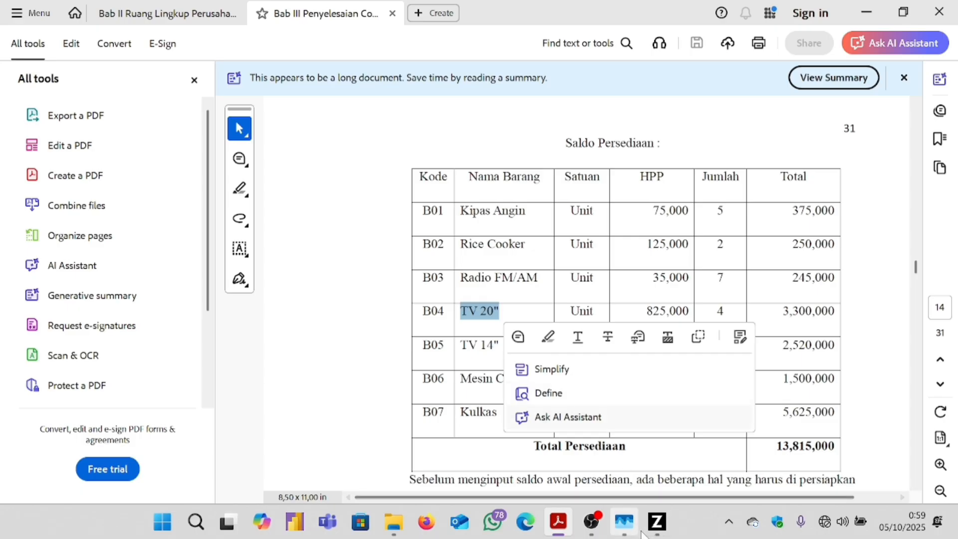
mouse_move(656, 521)
click(665, 474)
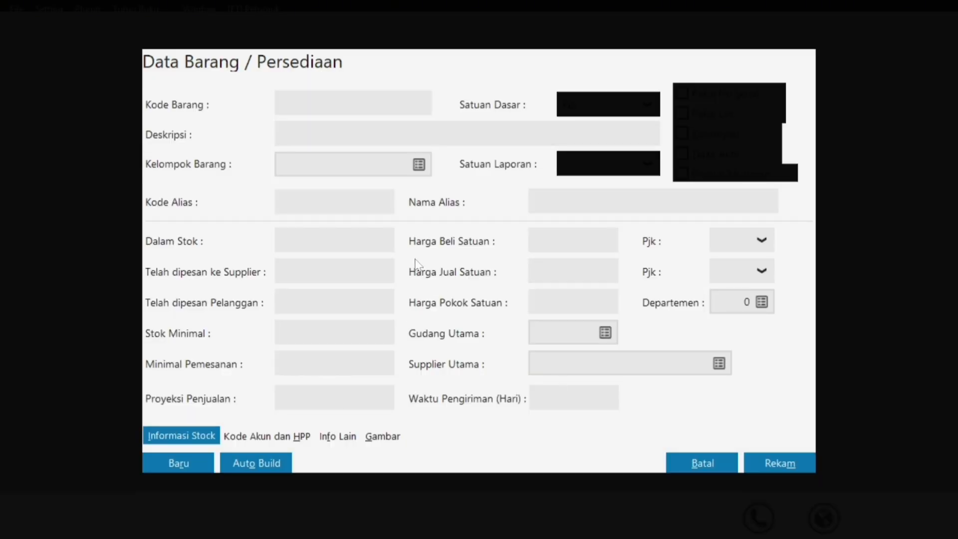
Save item B04 with description 'TV 20"'.
text(B04)
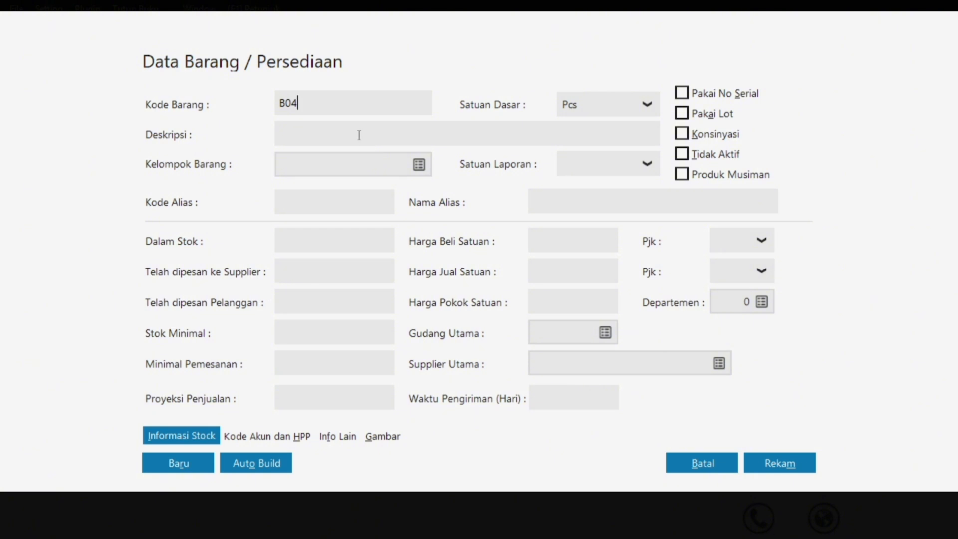
click(359, 135)
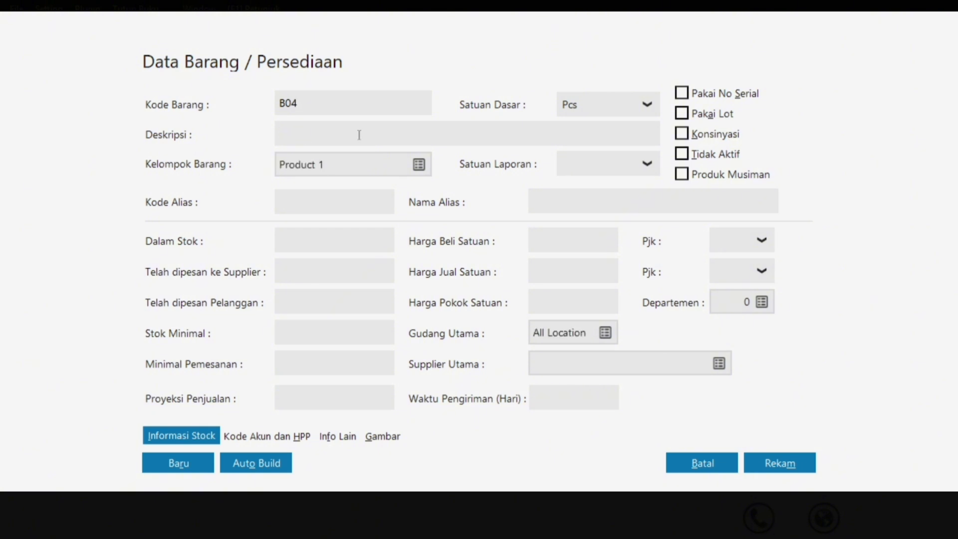
text(TV 20")
click(804, 469)
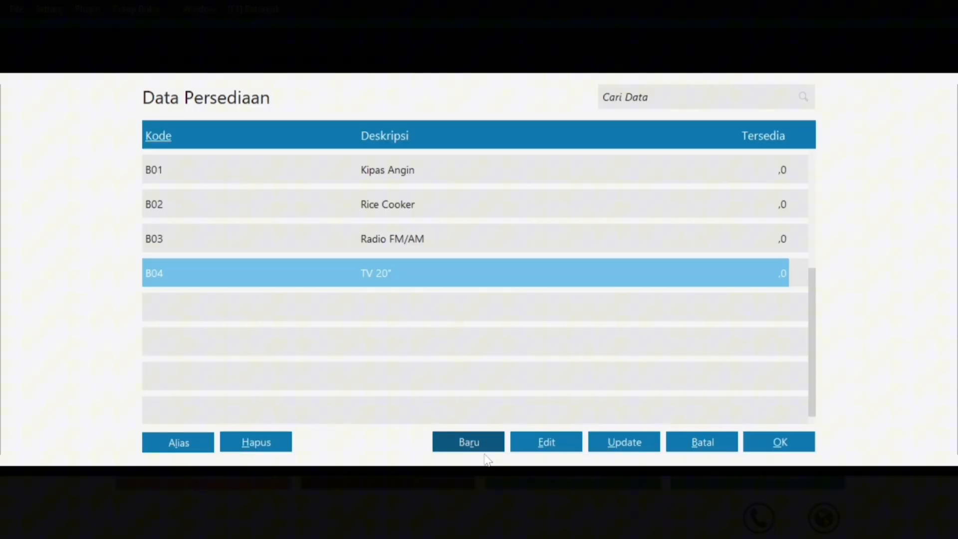
Start a new item and select TV 14" in the B05 row of the PDF table.
click(480, 443)
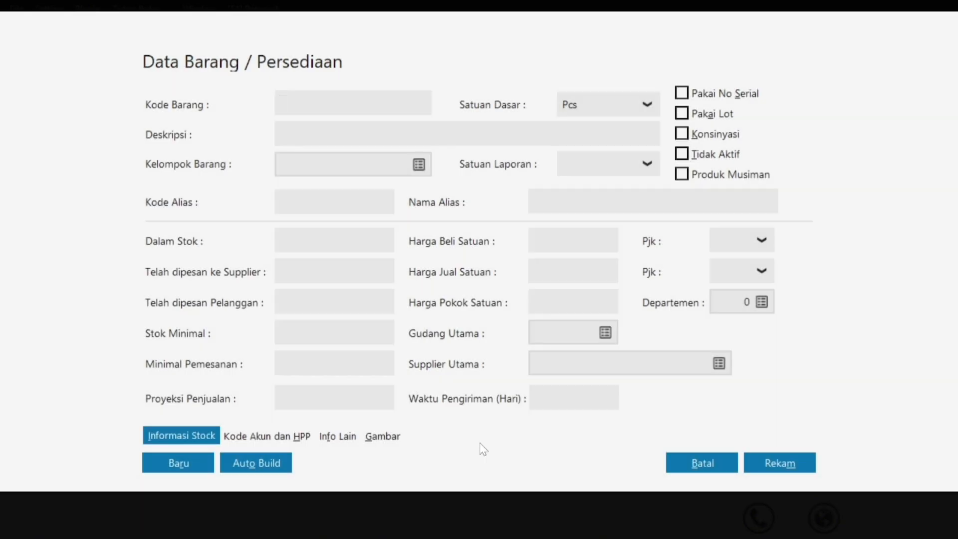
key(super)
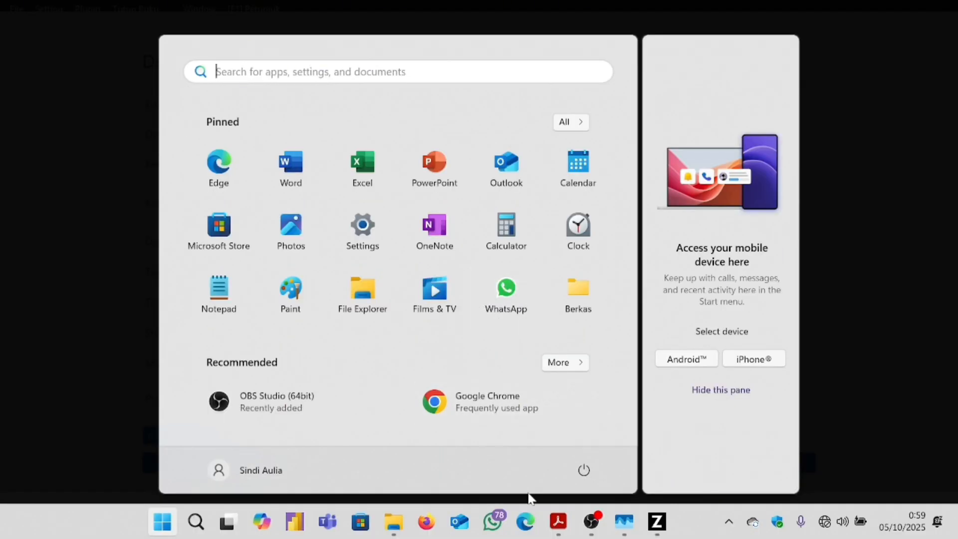
click(557, 521)
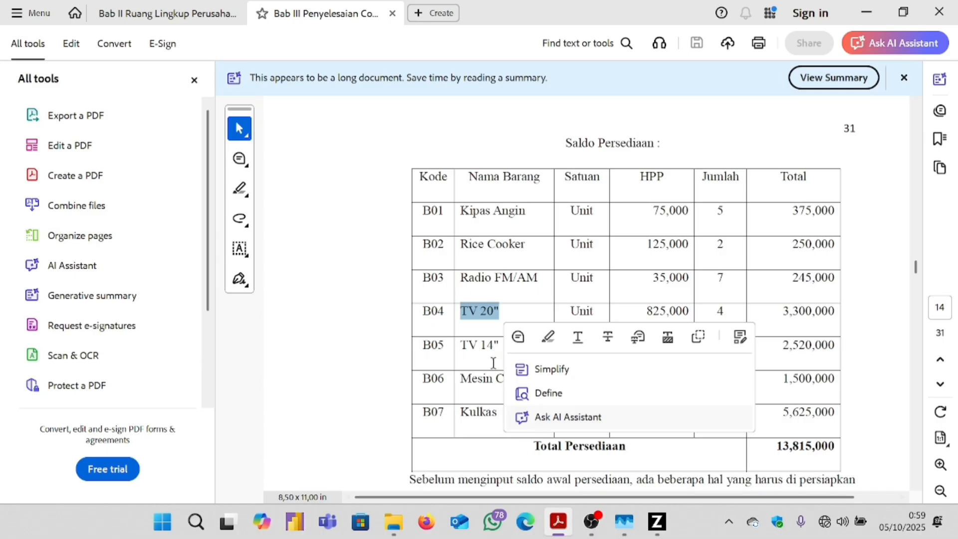
drag(463, 343, 514, 346)
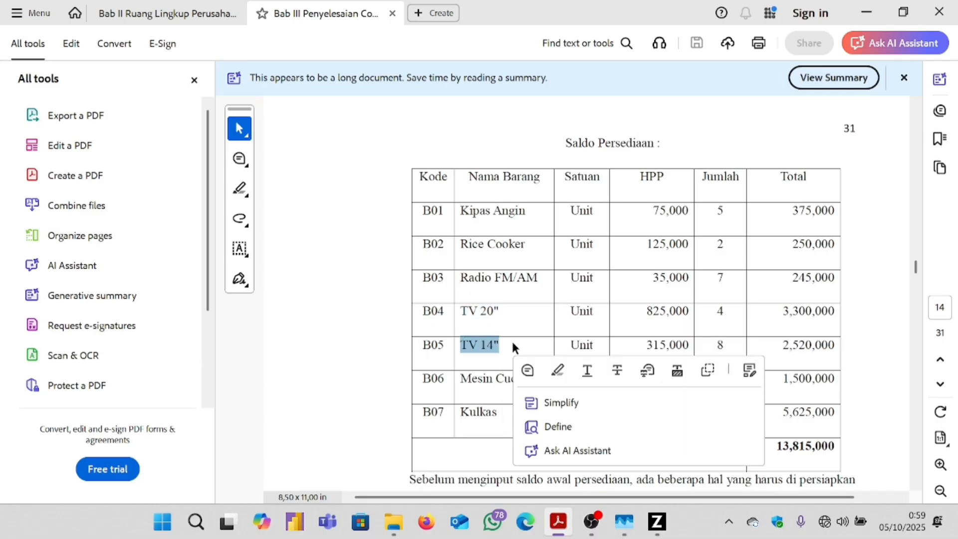
click(656, 521)
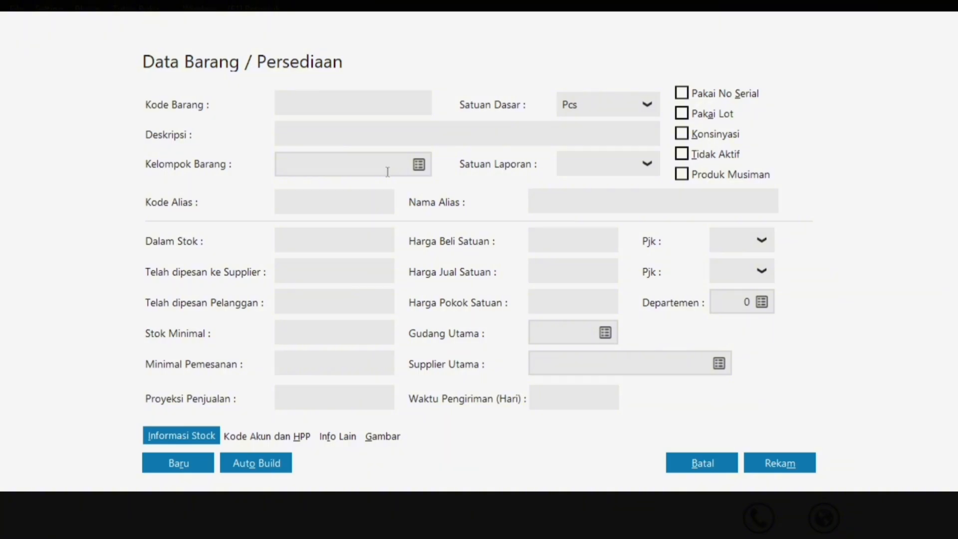
Save item B05 with the description TV 14".
text(B05)
click(405, 127)
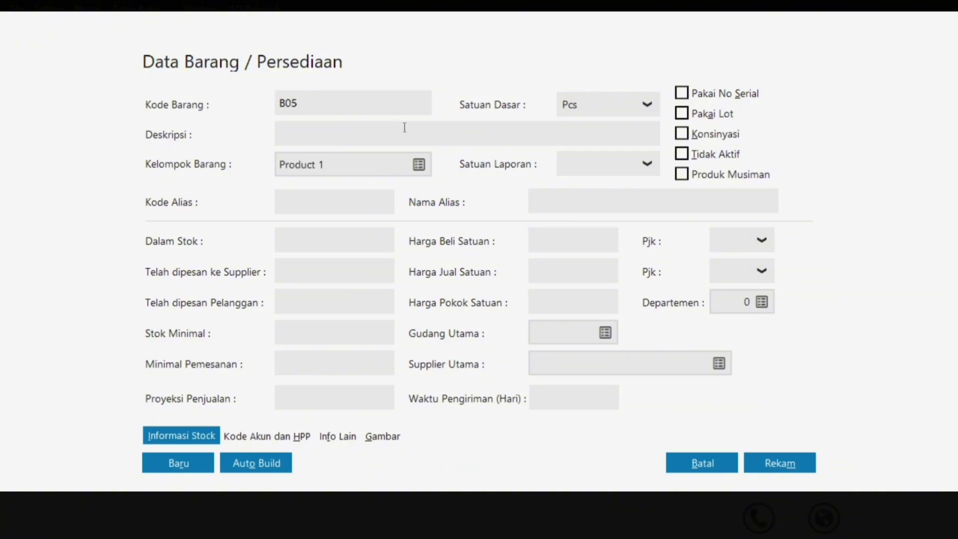
text(TV 14")
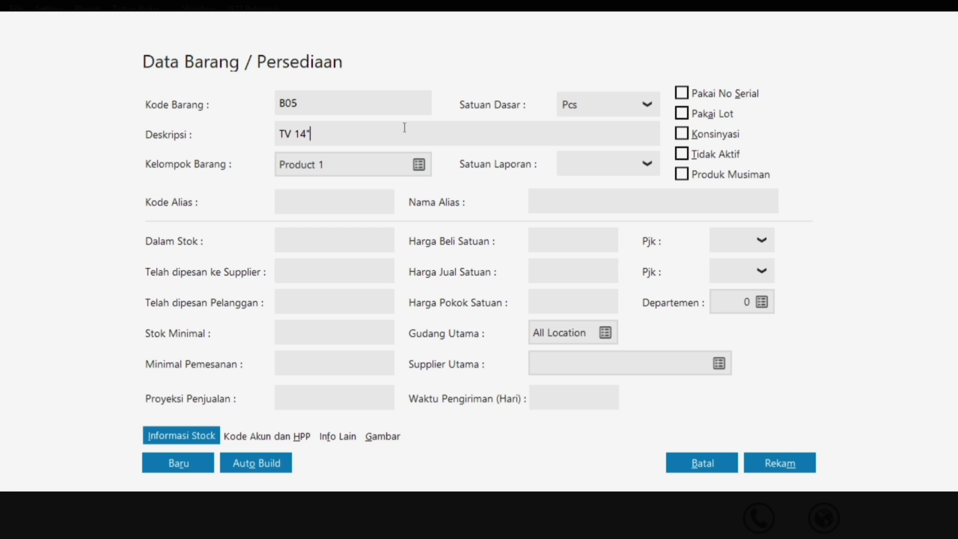
click(784, 463)
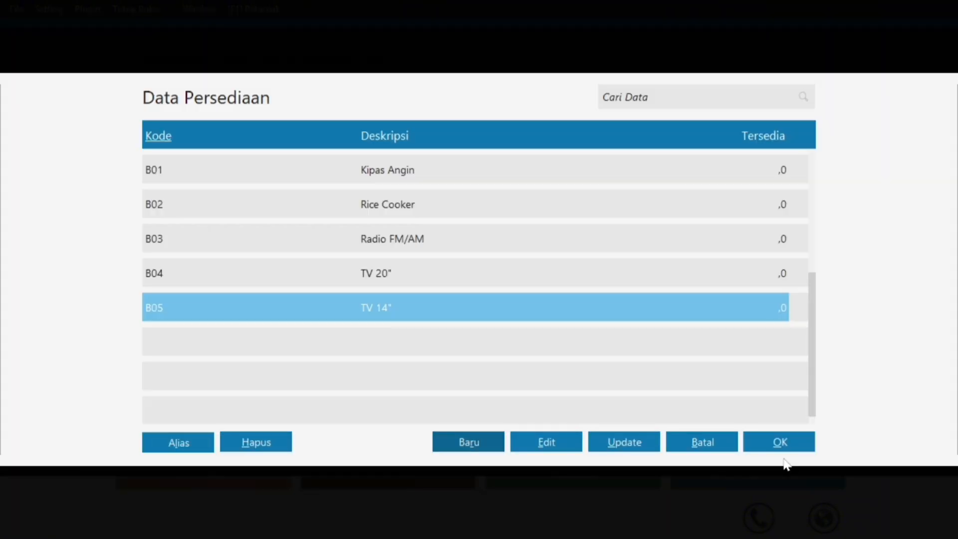
click(453, 446)
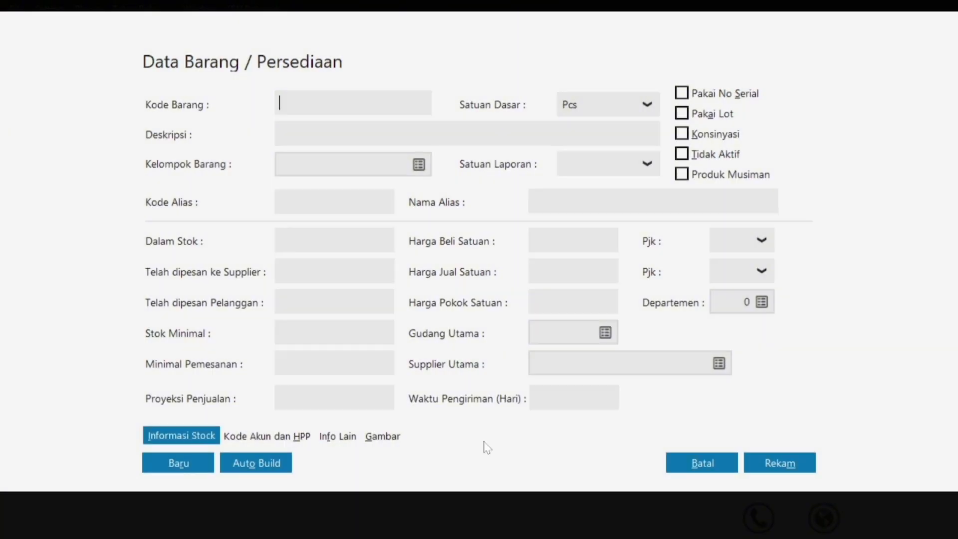
Copy Mesin Cuci from the PDF table and save it as item code B06.
key(super)
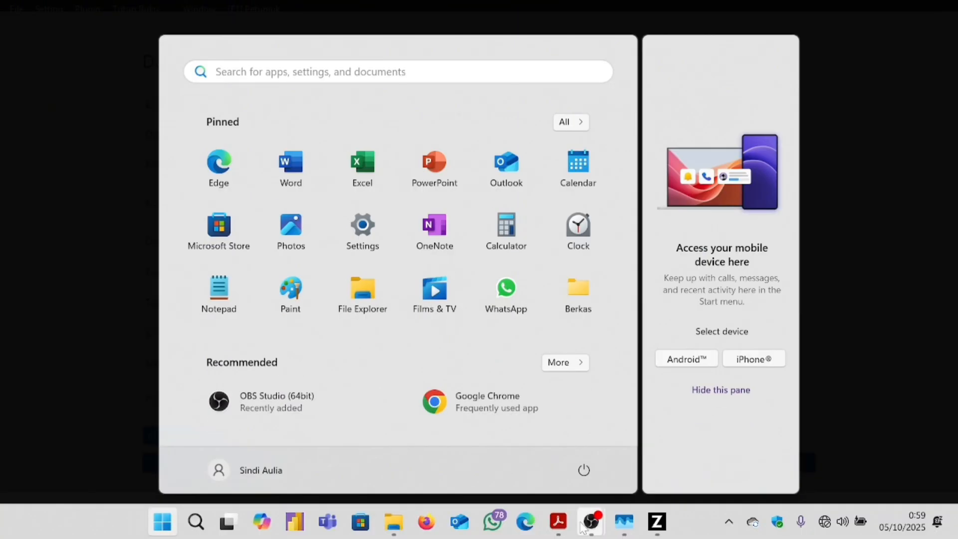
mouse_move(567, 531)
click(638, 438)
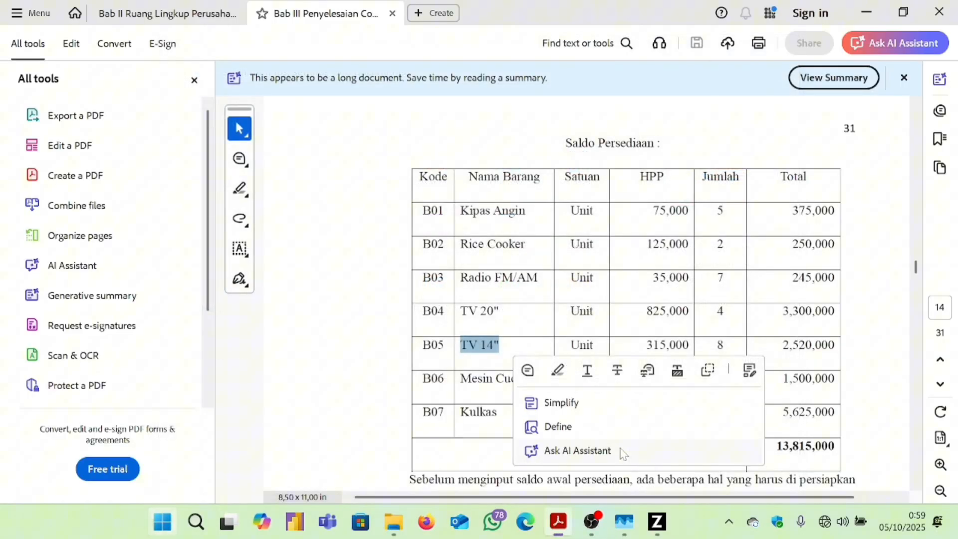
drag(459, 379, 532, 381)
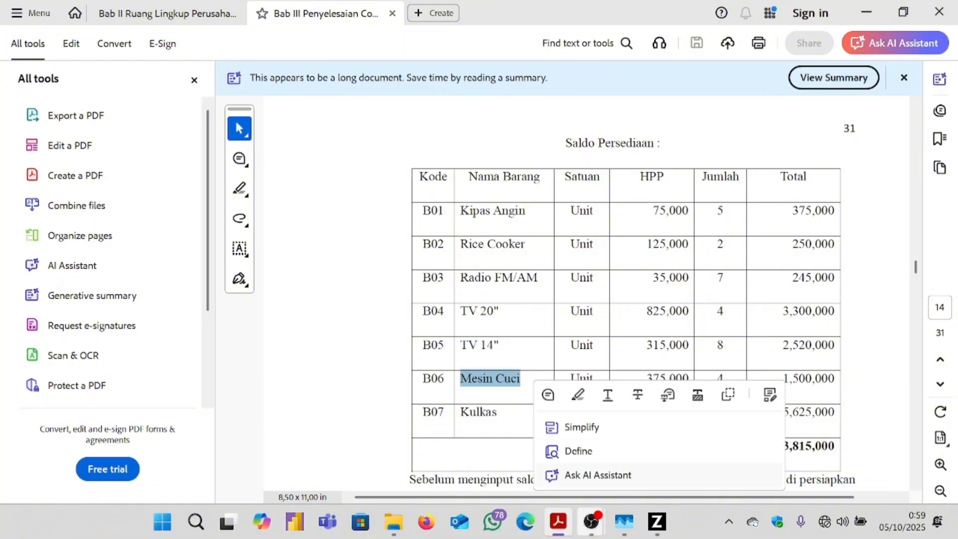
click(655, 528)
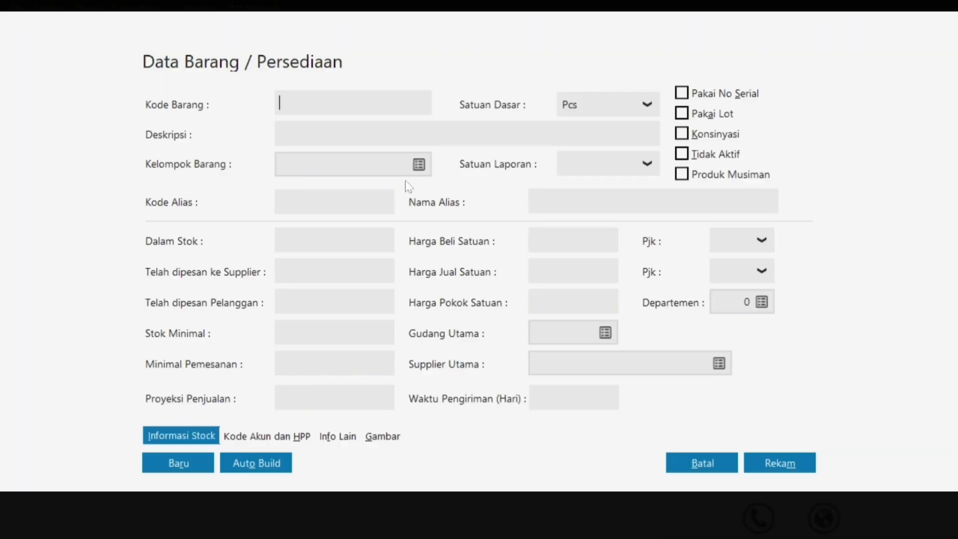
text(B06)
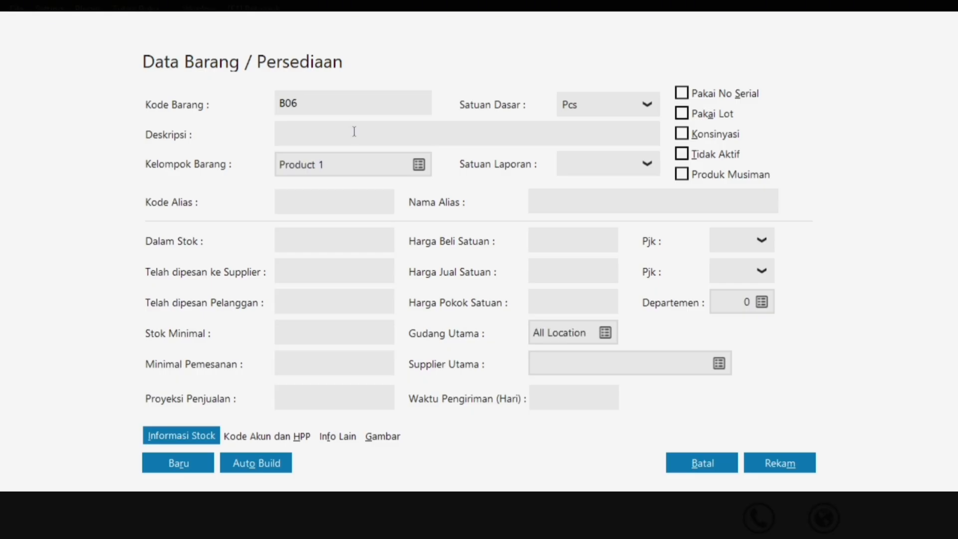
text(Mesin Cuci)
click(759, 460)
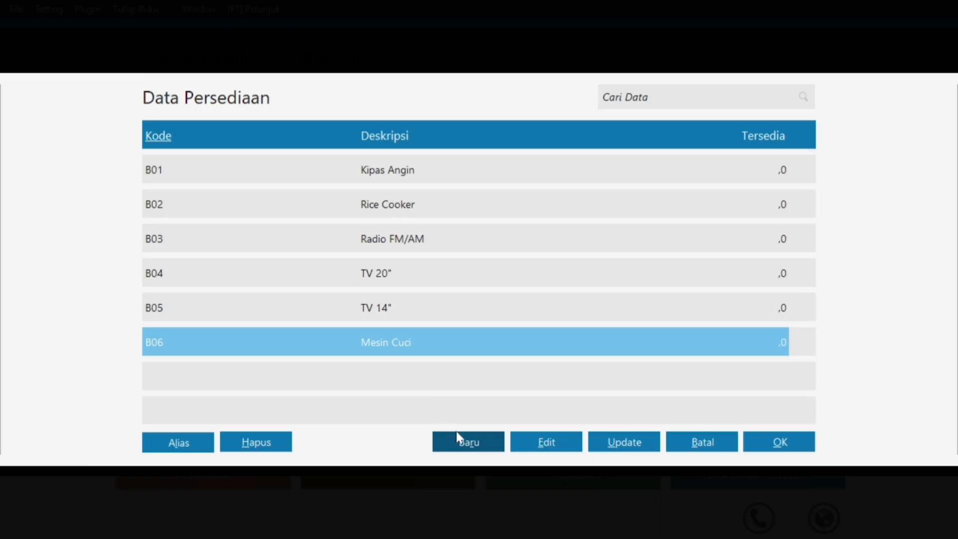
Start a new item and select Kulkas in the B07 row of the PDF table.
click(463, 445)
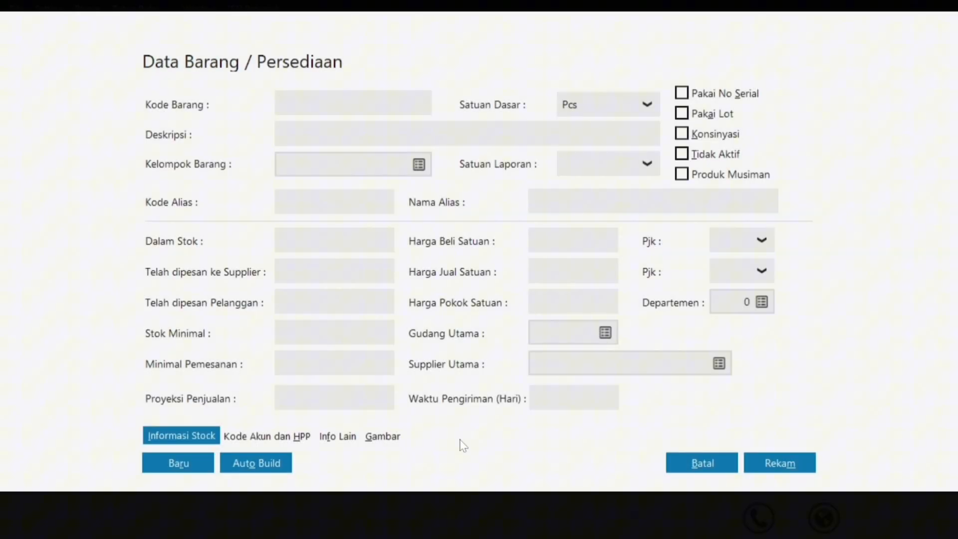
key(super)
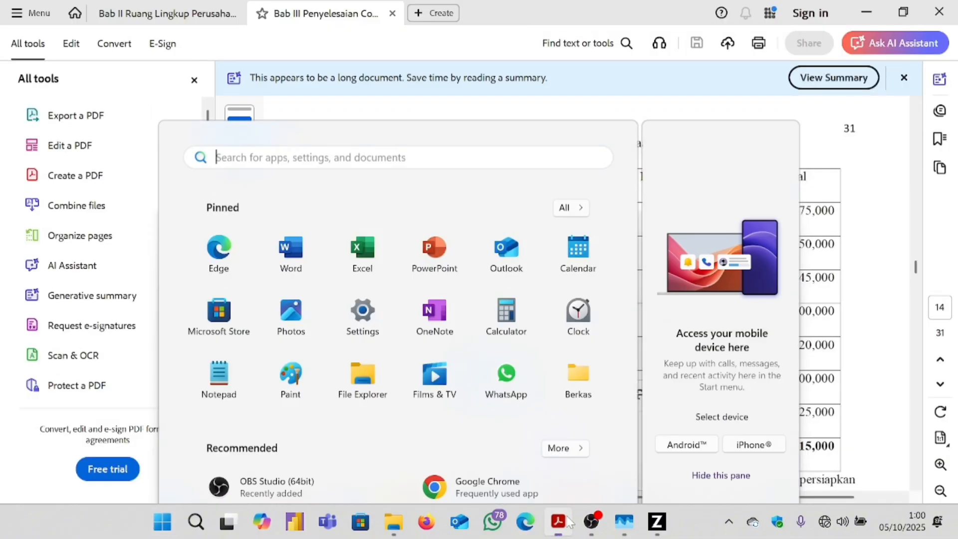
click(566, 521)
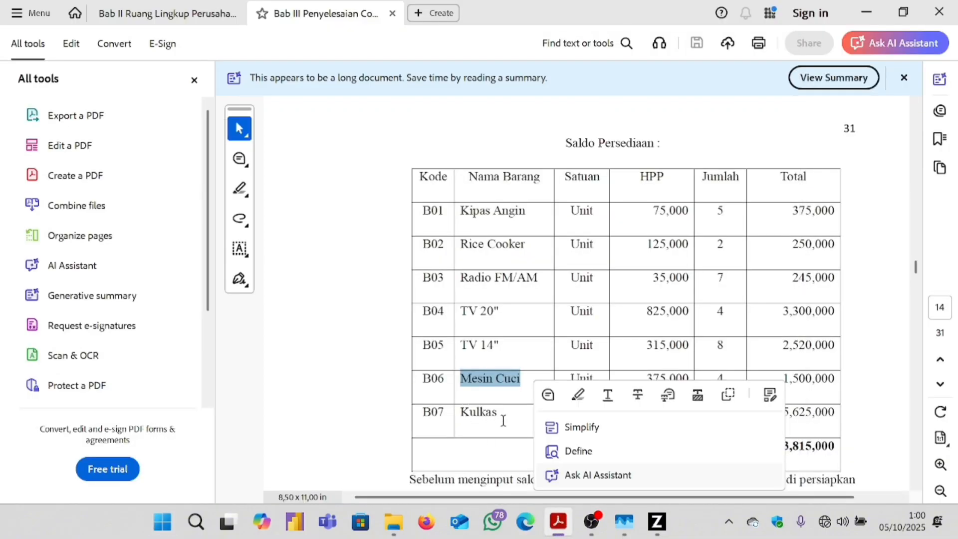
drag(503, 421, 456, 420)
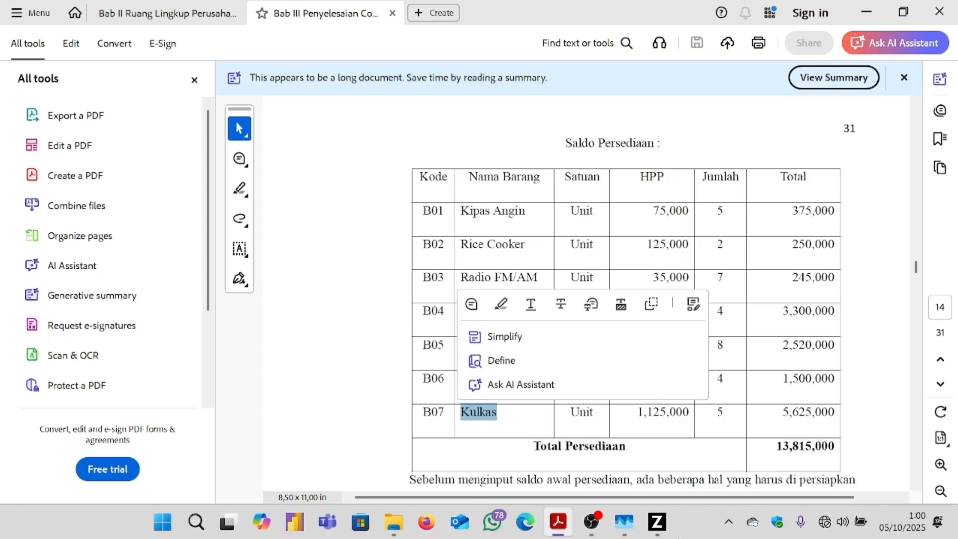
mouse_move(656, 522)
click(657, 473)
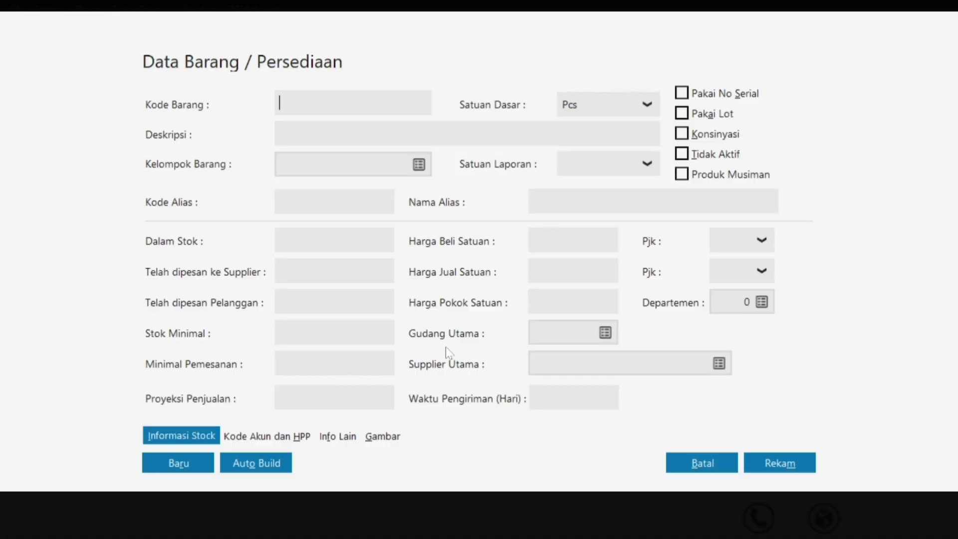
Save item B07 with the description Kulkas.
text(B07)
click(411, 134)
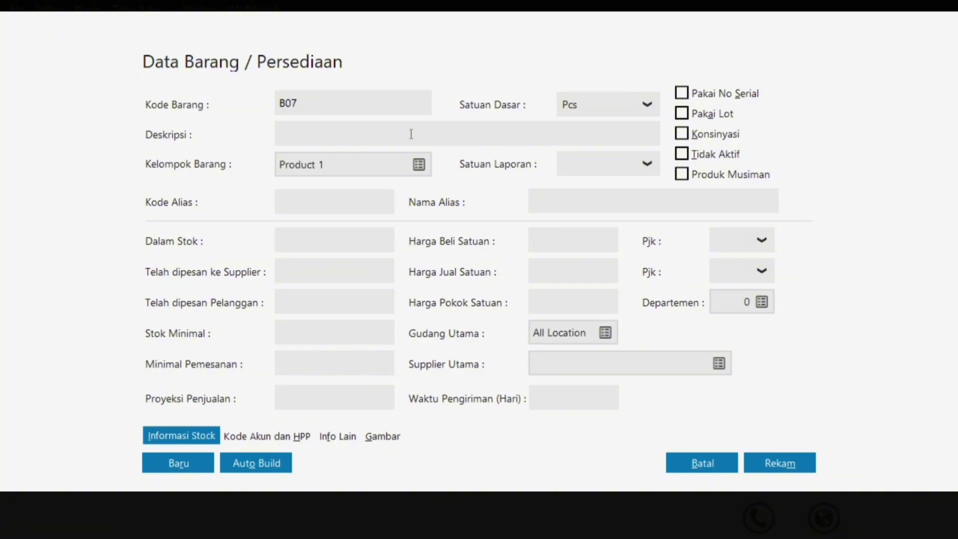
text(Kulkas)
click(780, 461)
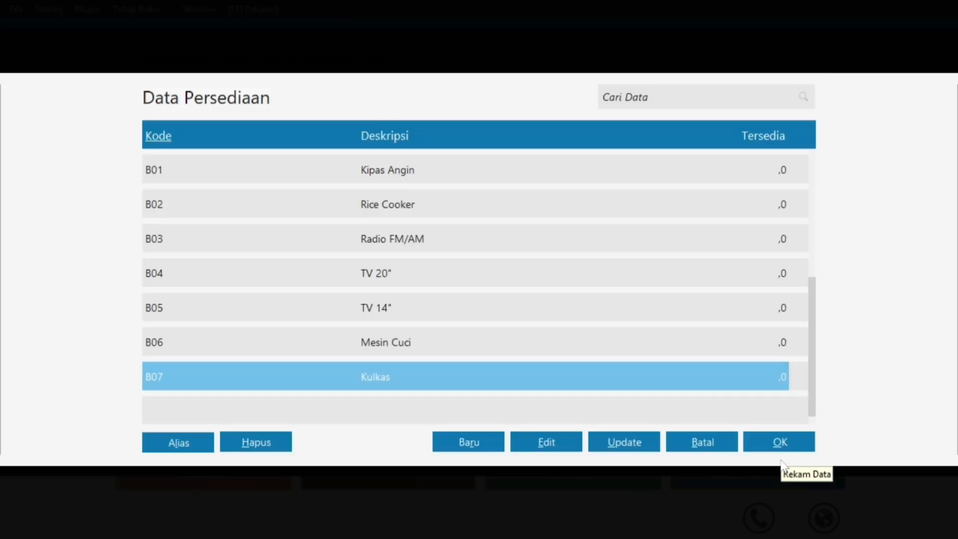
Open the opening stock entry for B01 Kipas Angin and check the PDF table.
click(677, 166)
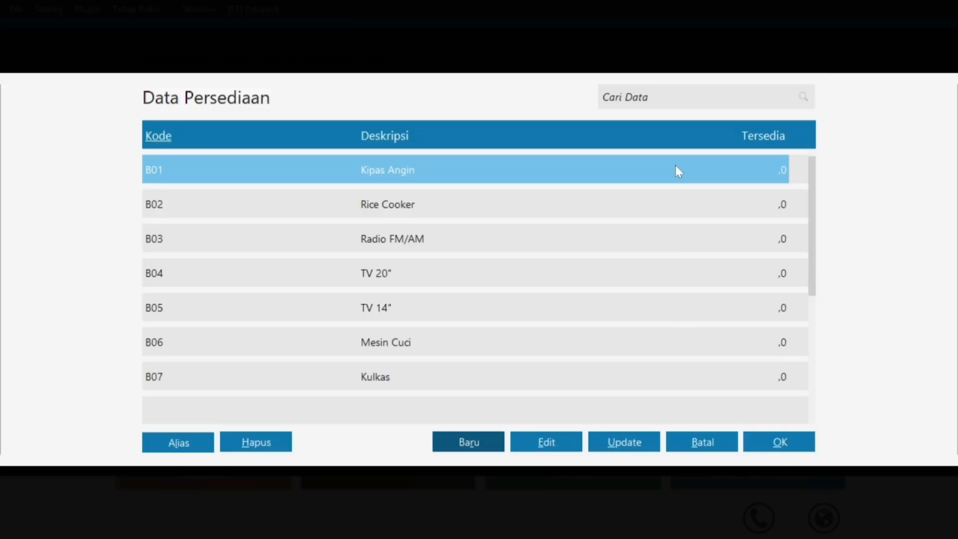
click(777, 437)
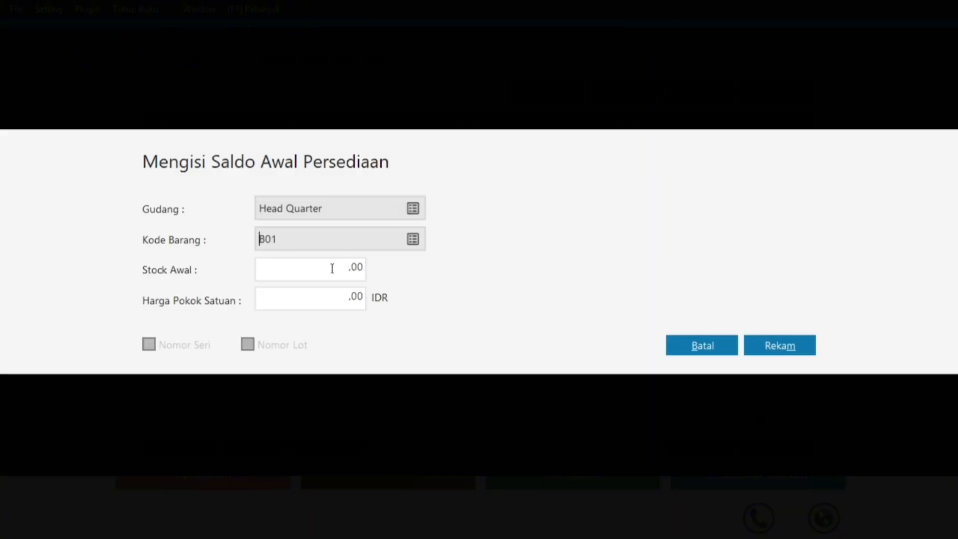
key(super)
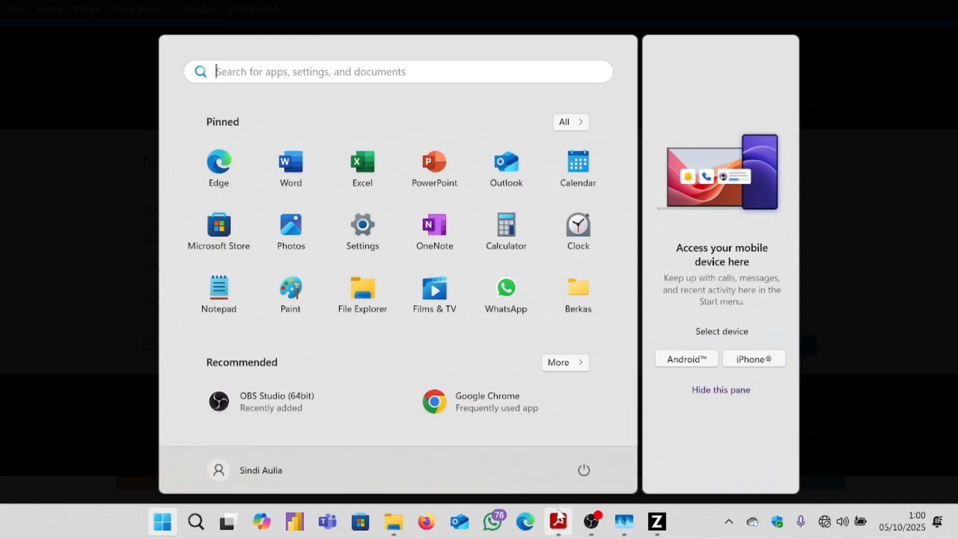
click(557, 518)
click(708, 217)
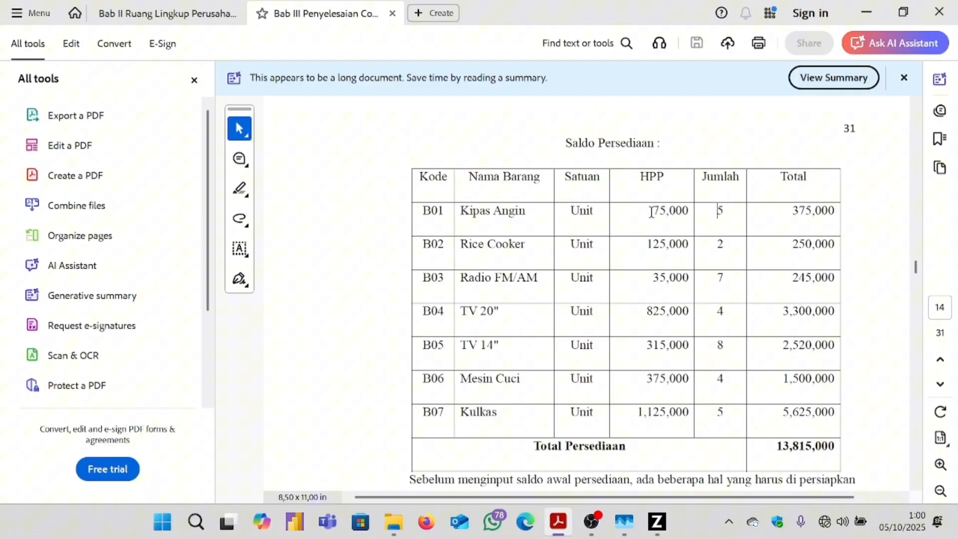
mouse_move(656, 521)
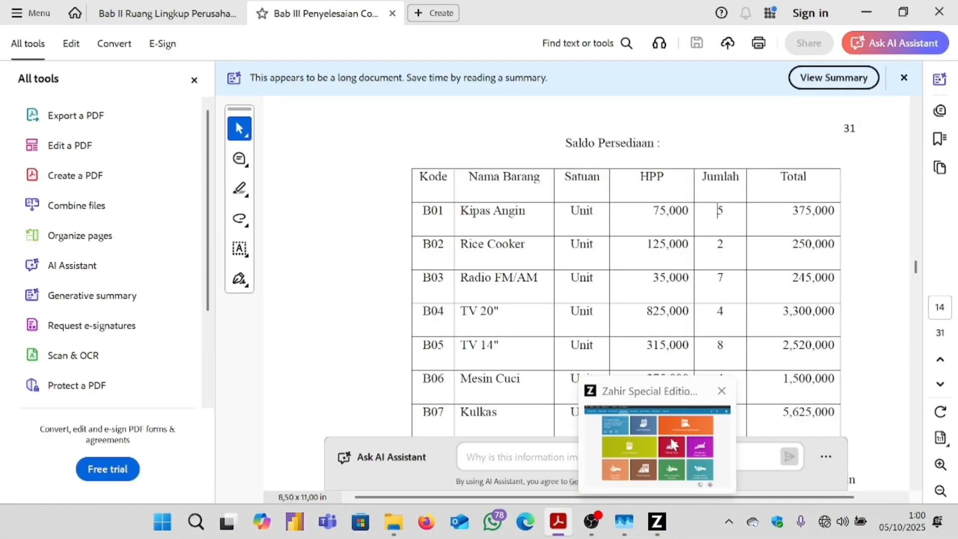
click(669, 436)
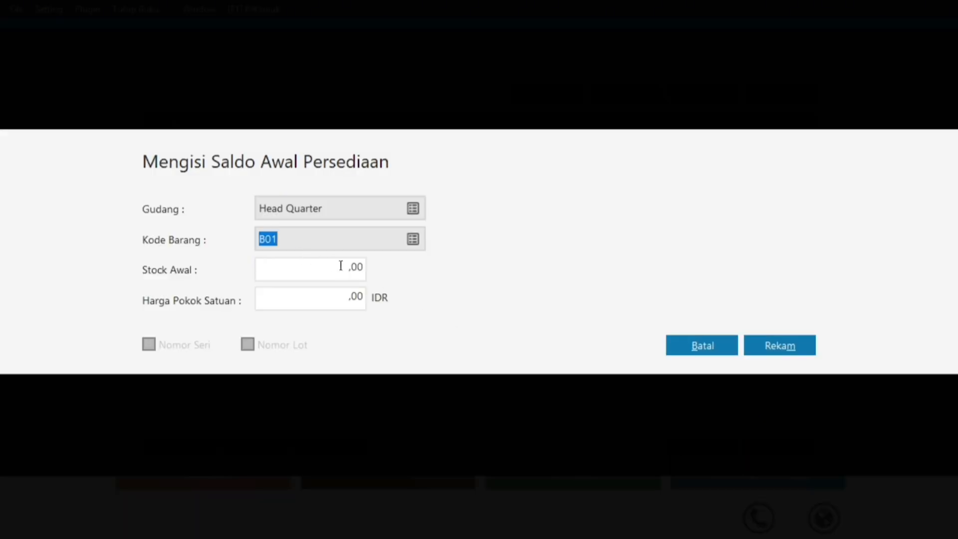
Enter 5 units at a unit cost of 75.000 and save B01's opening stock.
drag(343, 265, 398, 282)
text(5)
double_click(347, 298)
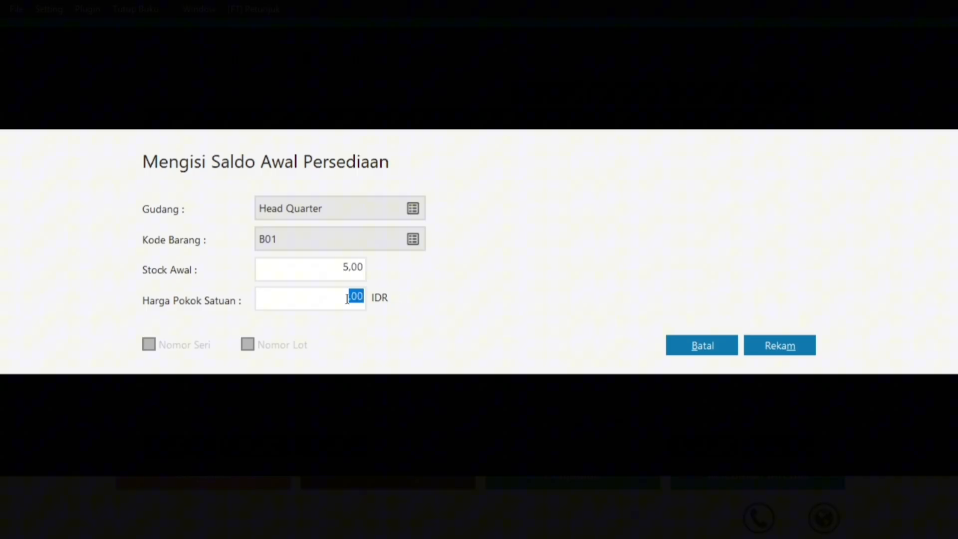
text(75000)
click(321, 270)
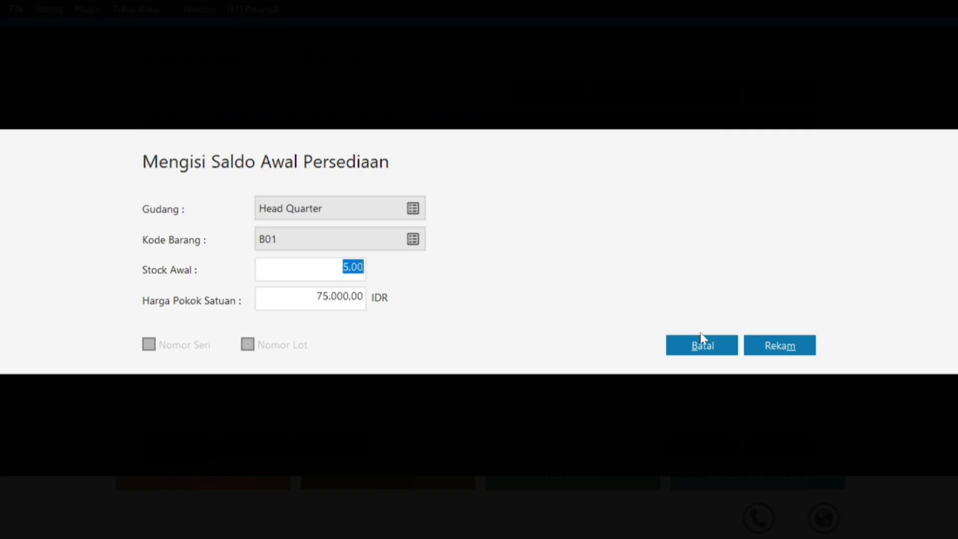
click(782, 341)
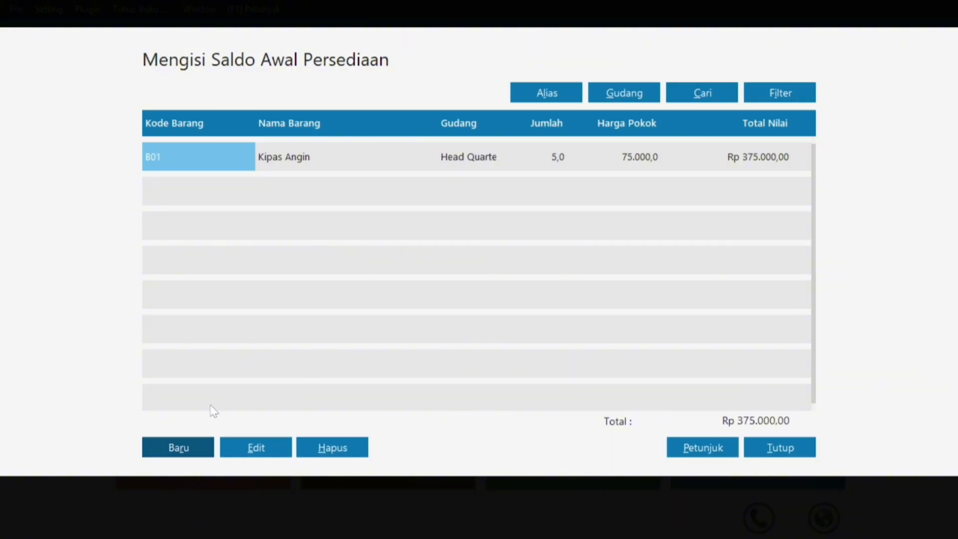
Start a new opening stock entry for B02 Rice Cooker and check the PDF figures.
click(181, 446)
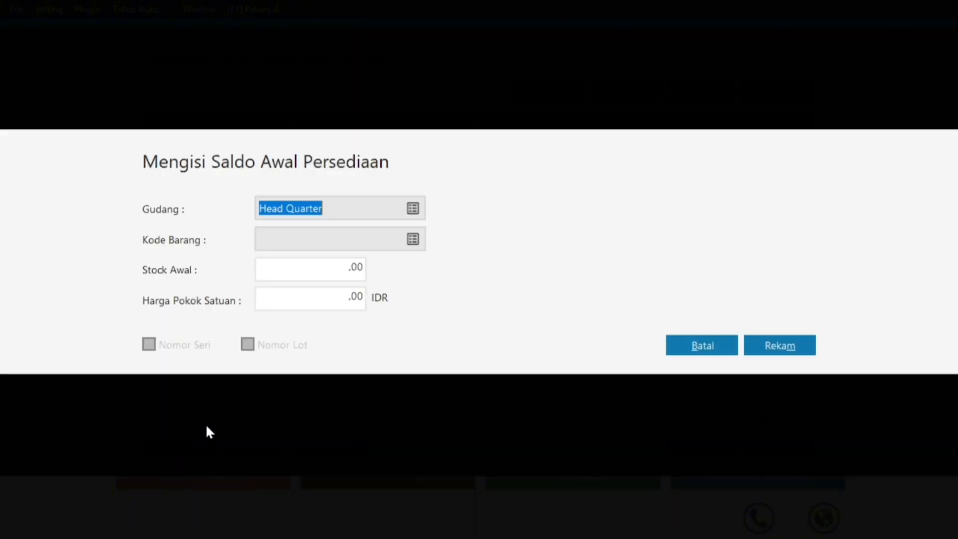
click(413, 240)
click(362, 205)
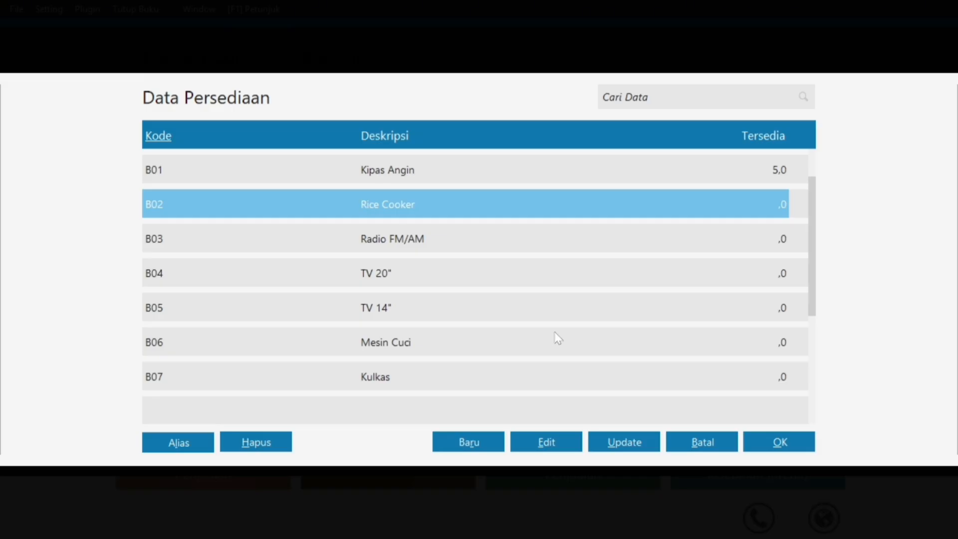
click(770, 436)
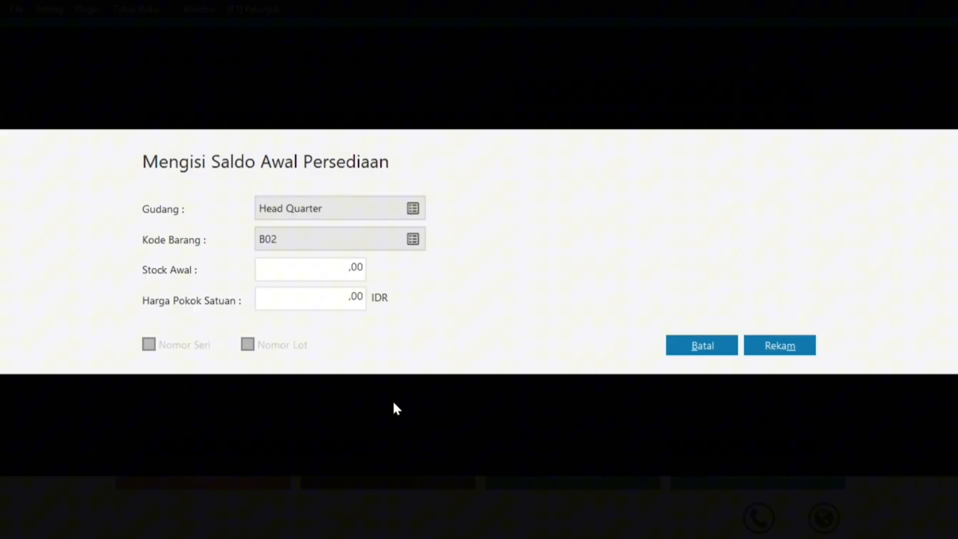
key(super)
click(560, 524)
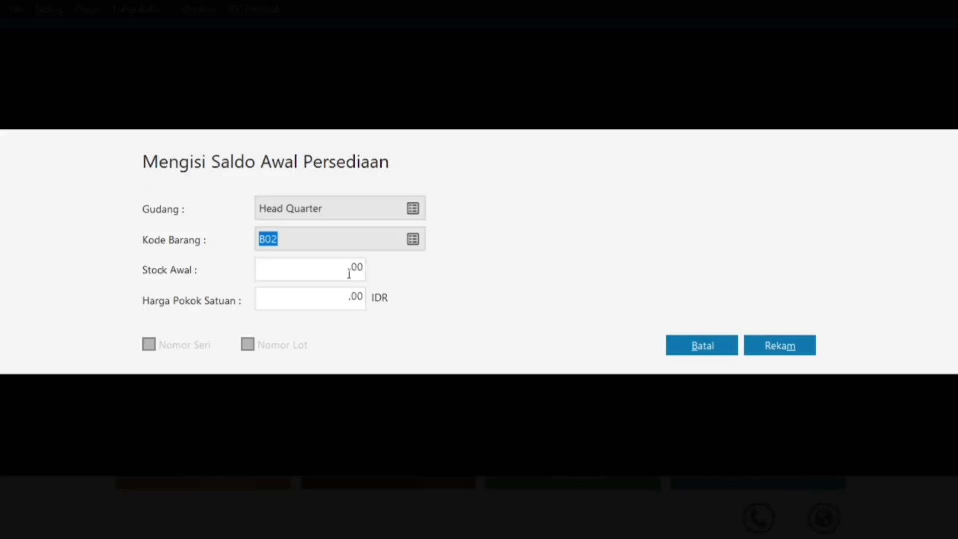
Enter 2 units at 125.000 each and save B02's opening stock.
click(350, 272)
text(2)
click(350, 298)
text(125000)
click(350, 276)
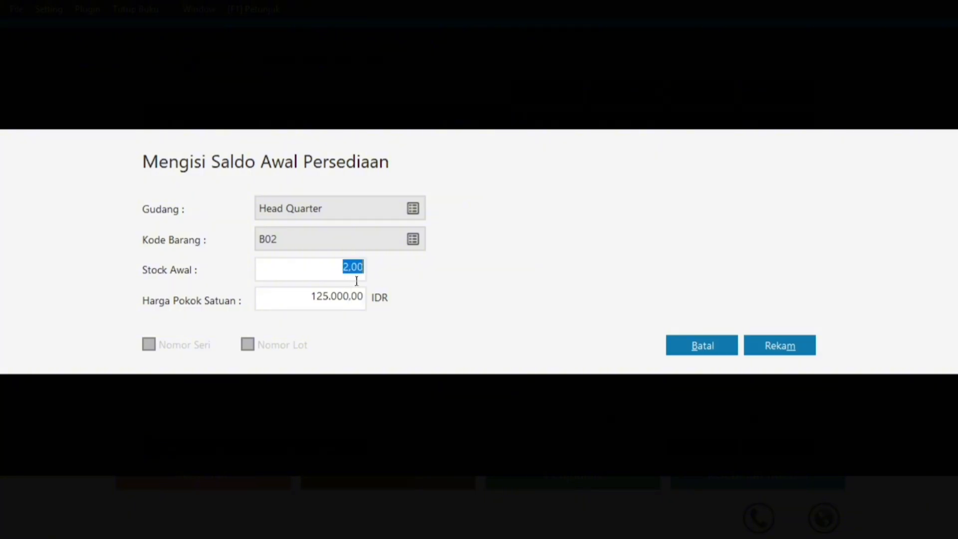
click(762, 342)
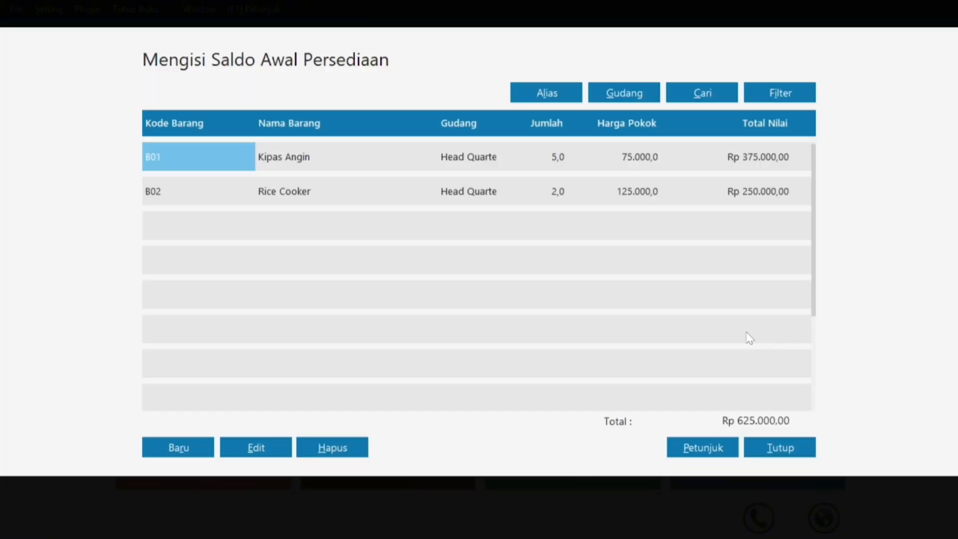
Start a new opening stock entry for B03 Radio FM/AM and check the PDF figures.
click(197, 439)
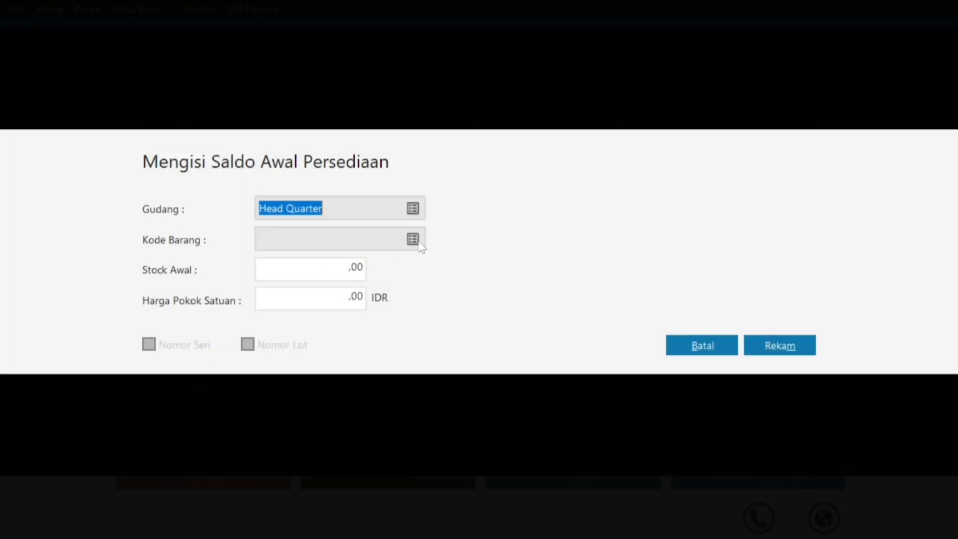
click(414, 241)
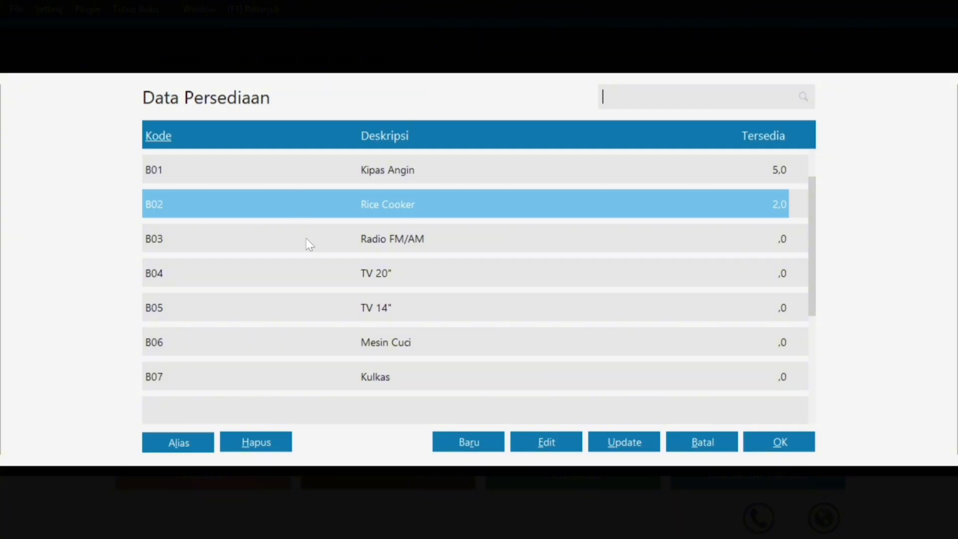
click(309, 244)
click(780, 442)
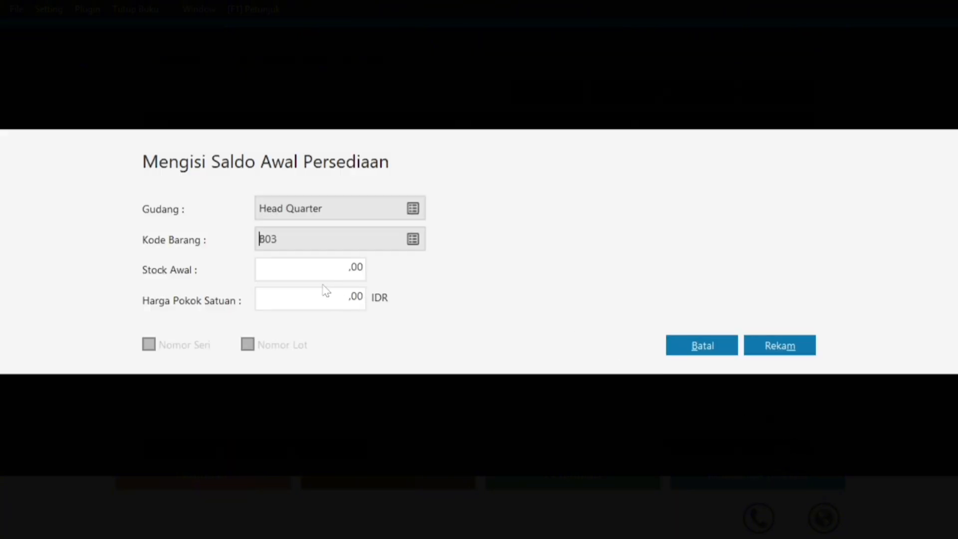
key(super)
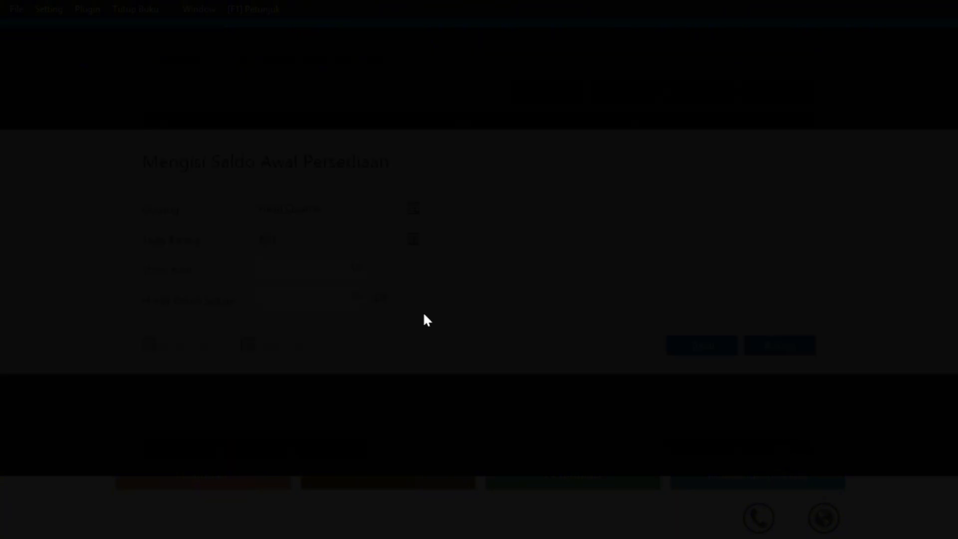
click(558, 521)
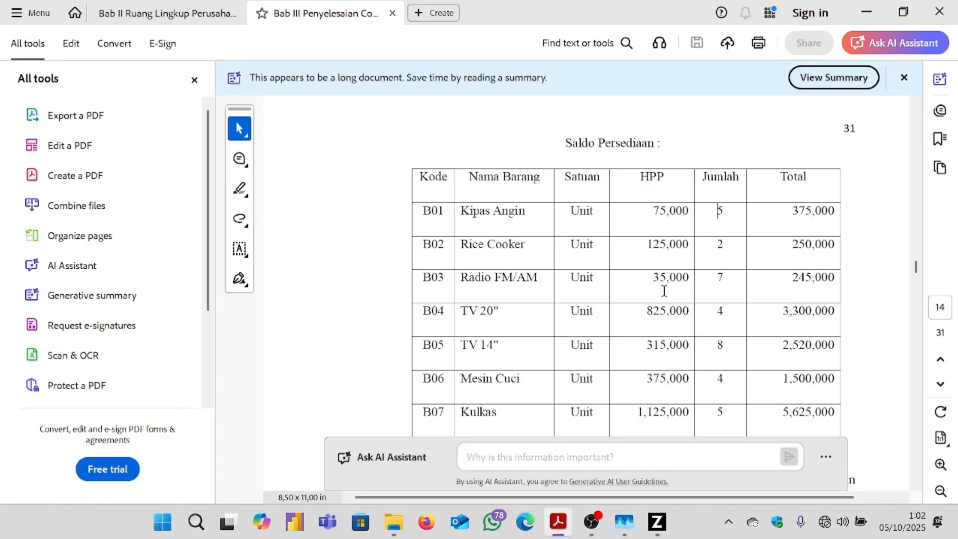
click(656, 522)
Enter 7 units at a unit cost of 35.000 and save B03's opening stock.
click(338, 271)
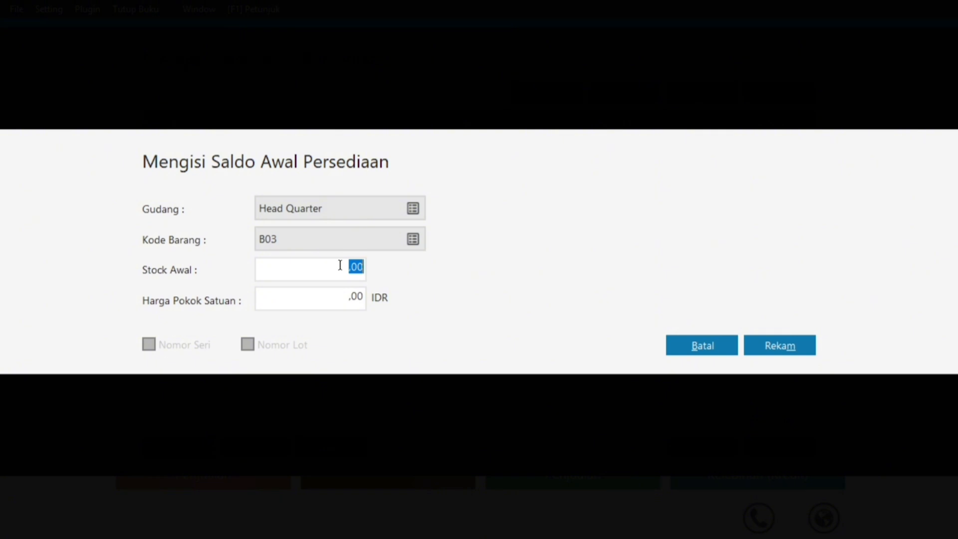
text(7)
click(347, 299)
text(35000)
click(341, 270)
click(772, 339)
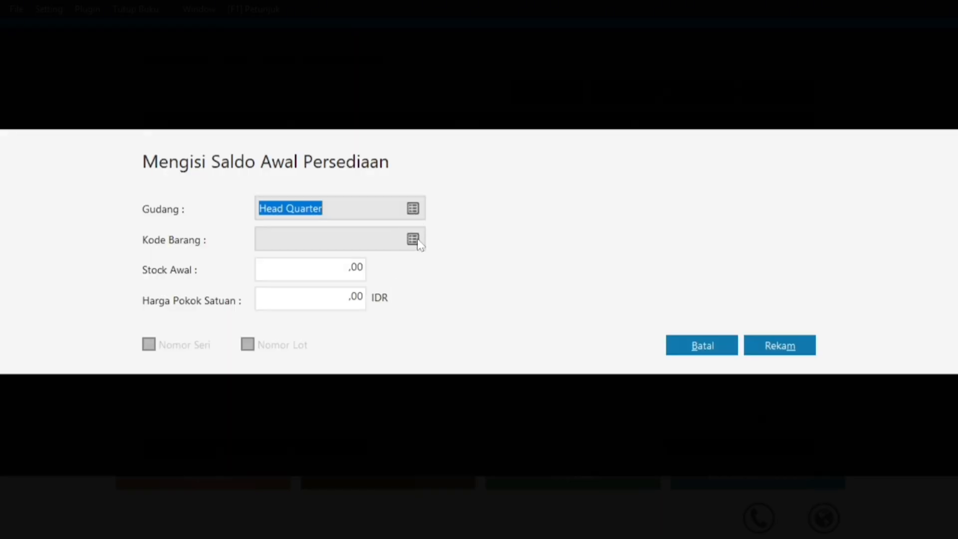
click(416, 240)
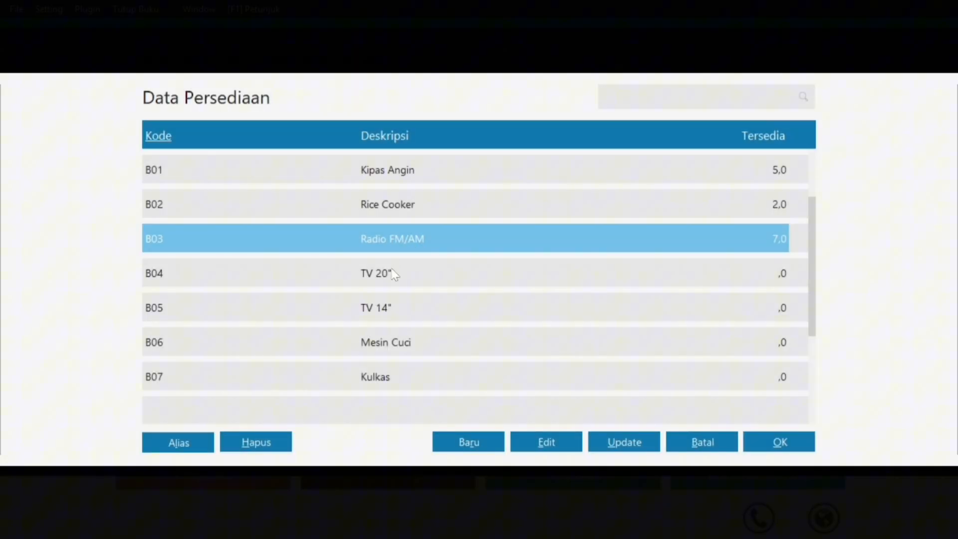
Choose B04 TV 20" as the item and check its figures in the PDF.
click(391, 273)
click(765, 443)
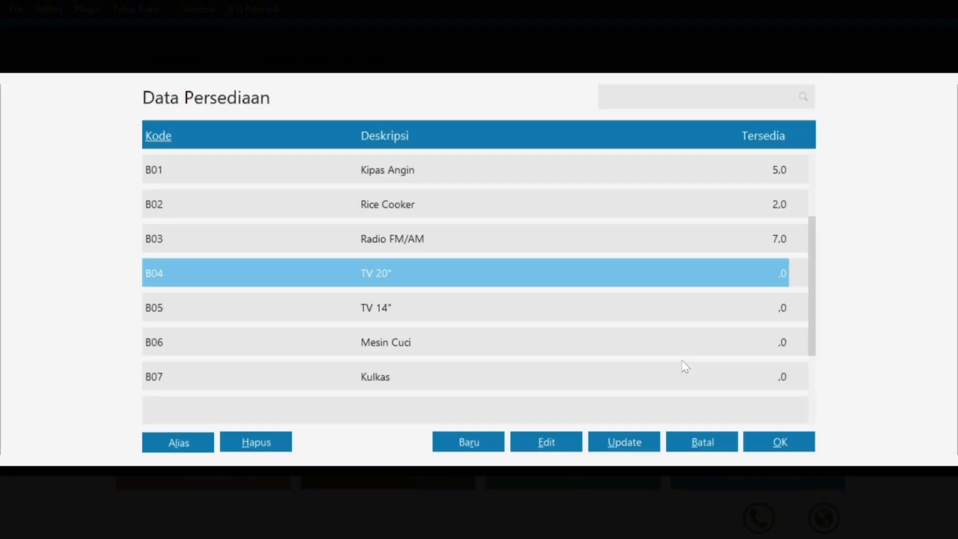
click(765, 443)
click(763, 447)
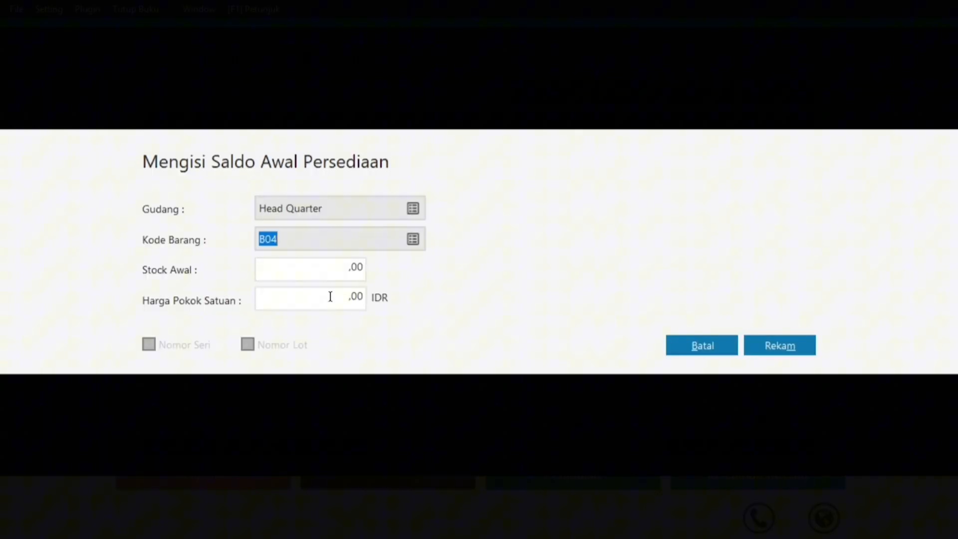
key(super)
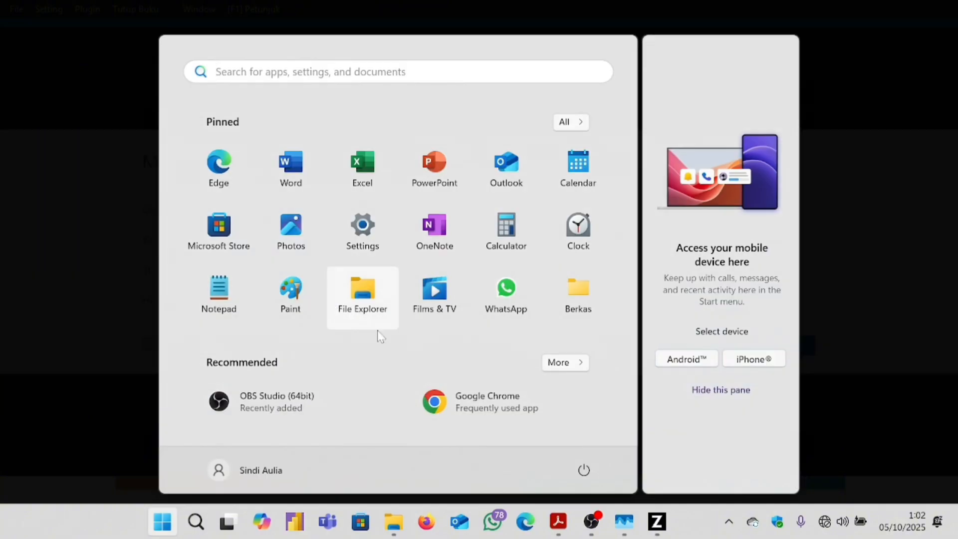
click(559, 522)
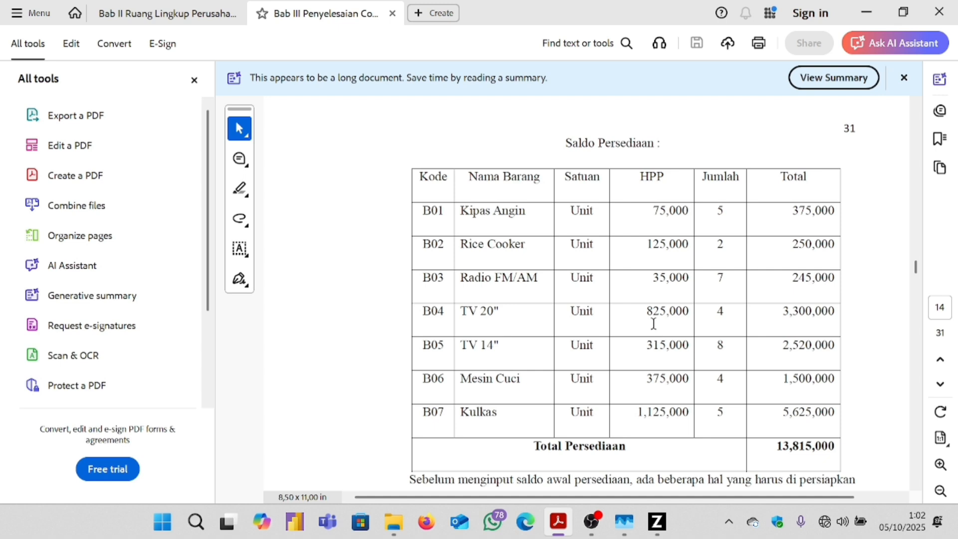
click(598, 484)
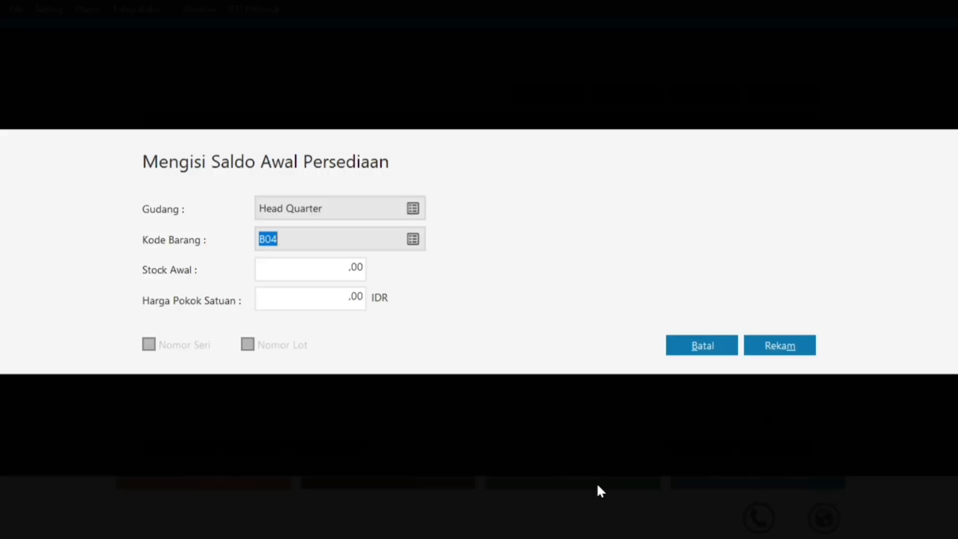
Enter 4 units at 825.000 each and save B04's opening stock.
click(338, 266)
text(4)
click(350, 299)
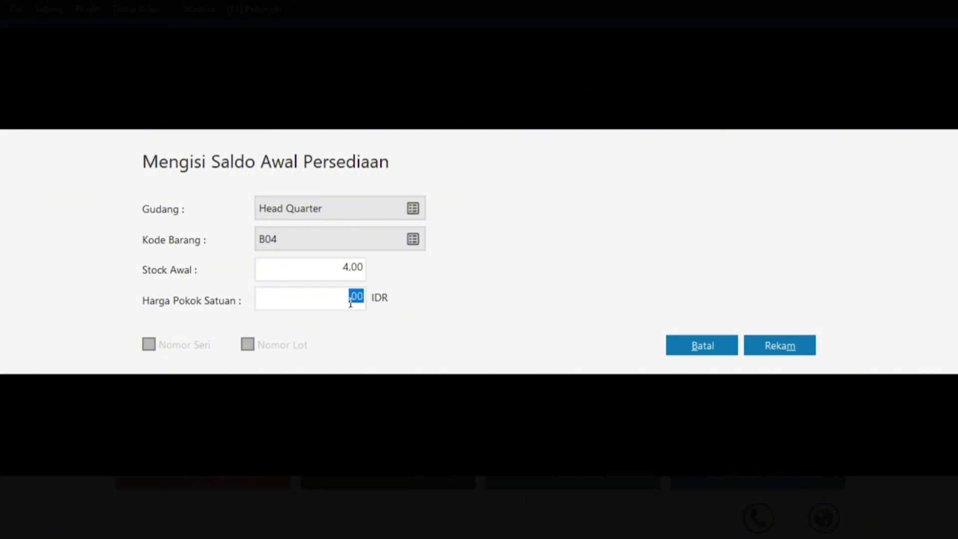
text(825000)
click(762, 345)
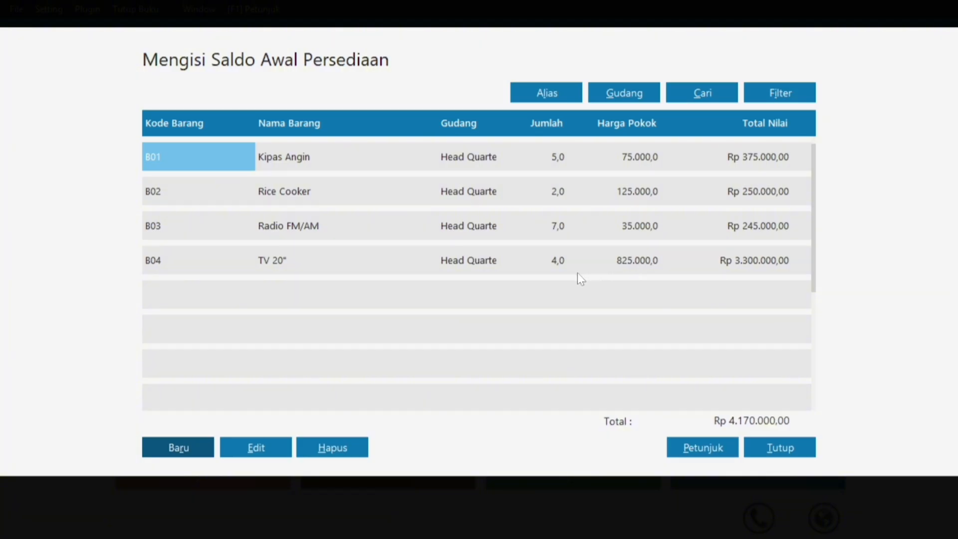
Start a new opening stock entry for item B05 TV 14" and check its figures in the PDF.
click(169, 449)
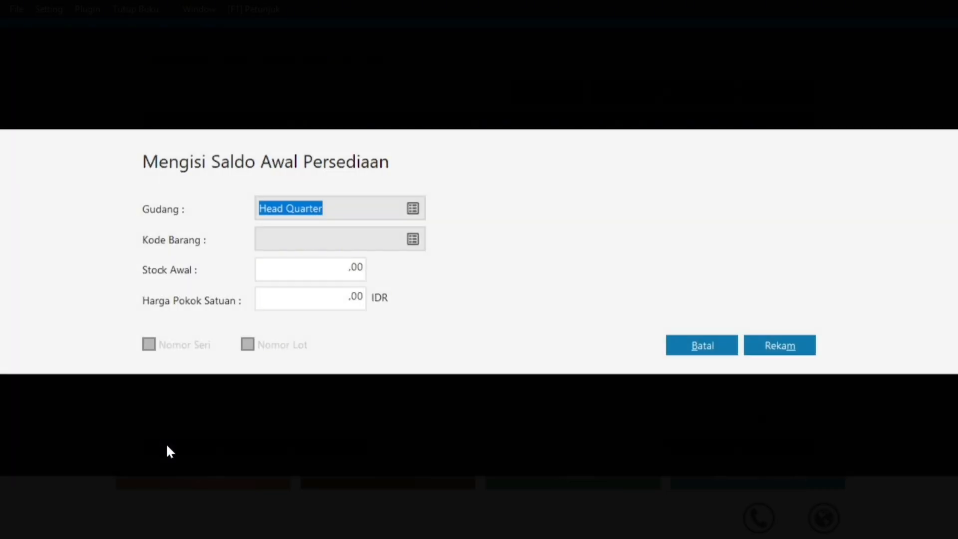
click(413, 240)
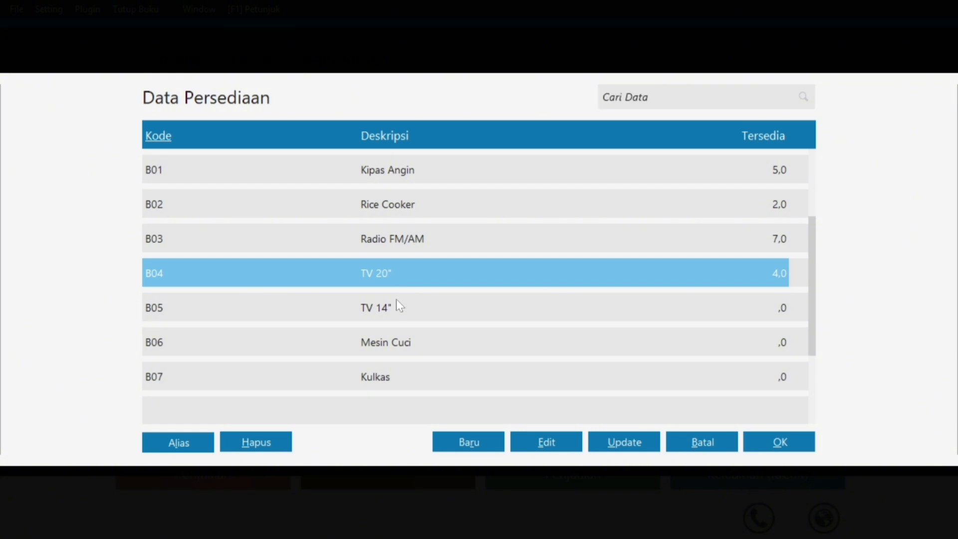
click(398, 302)
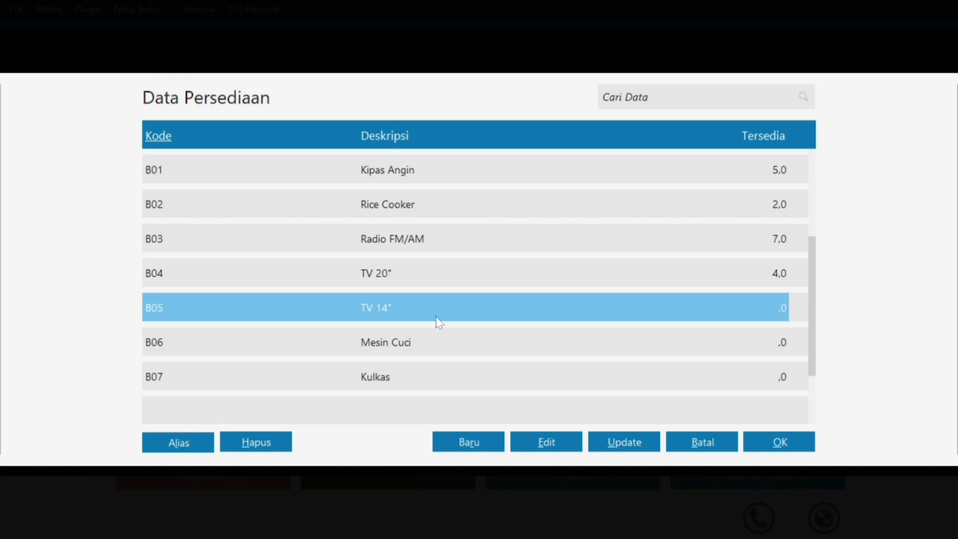
click(780, 442)
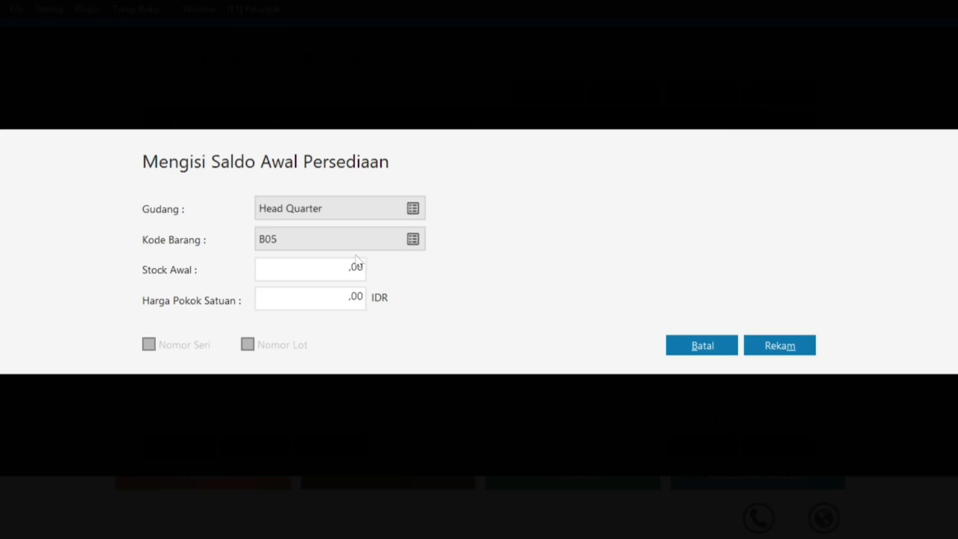
key(super)
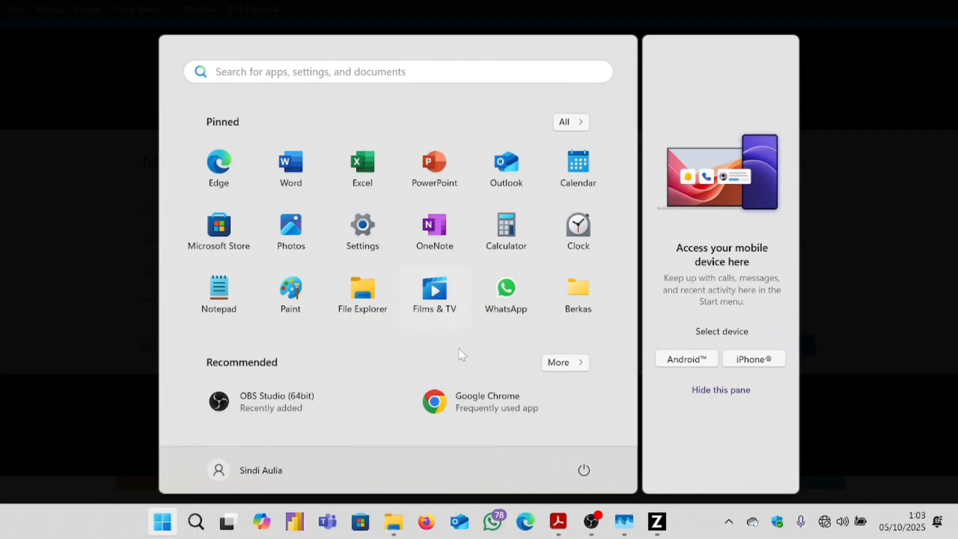
click(558, 521)
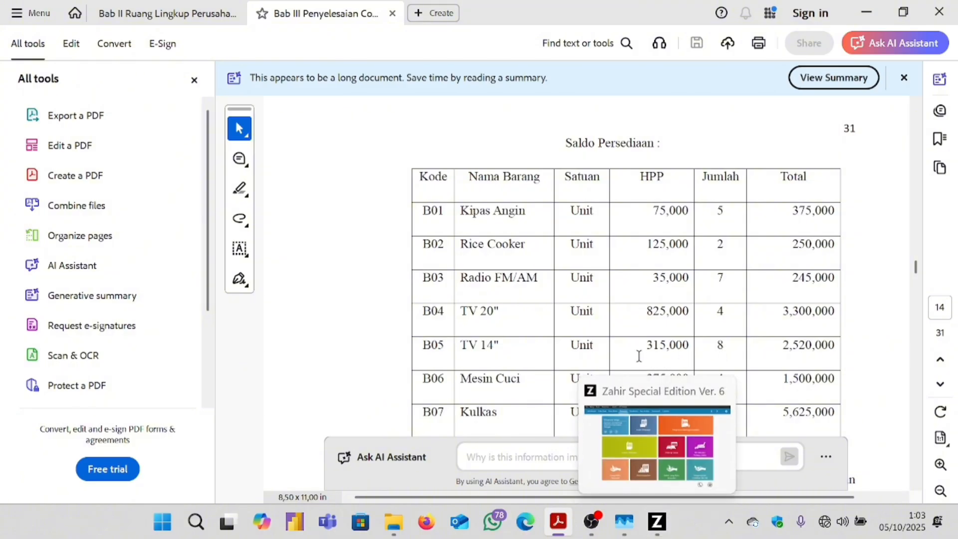
click(657, 521)
click(655, 525)
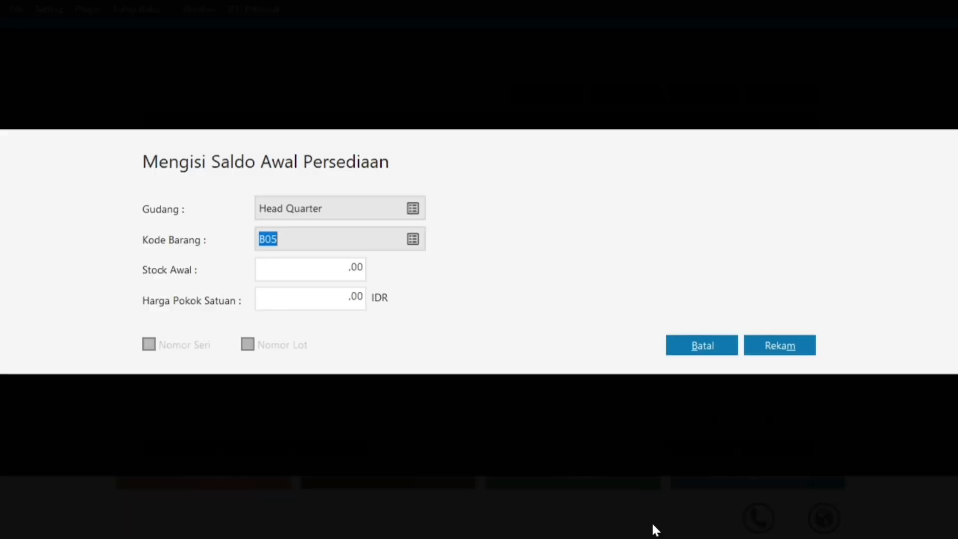
Enter 8 units at a unit cost of 315.000 and save B05's opening stock.
click(347, 272)
text(8)
click(342, 302)
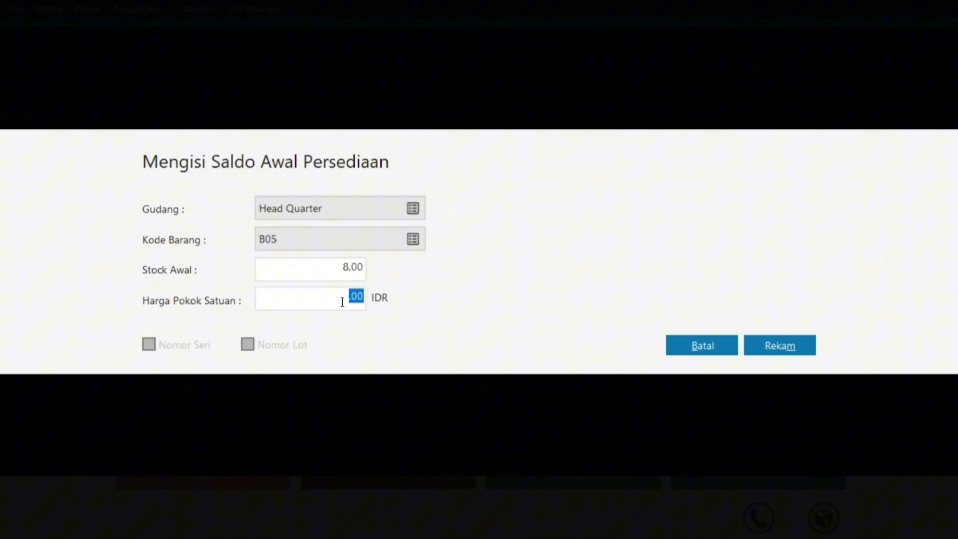
text(315000)
click(330, 265)
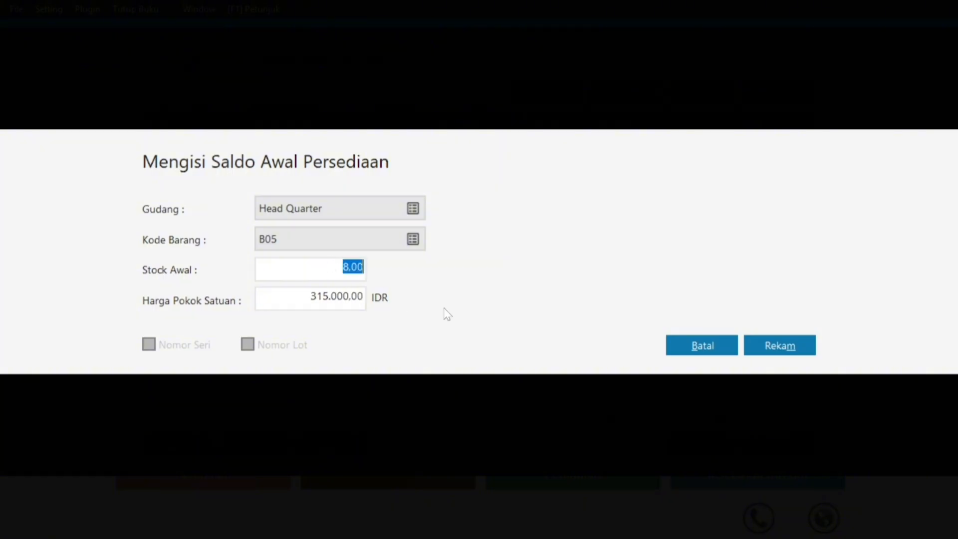
click(761, 347)
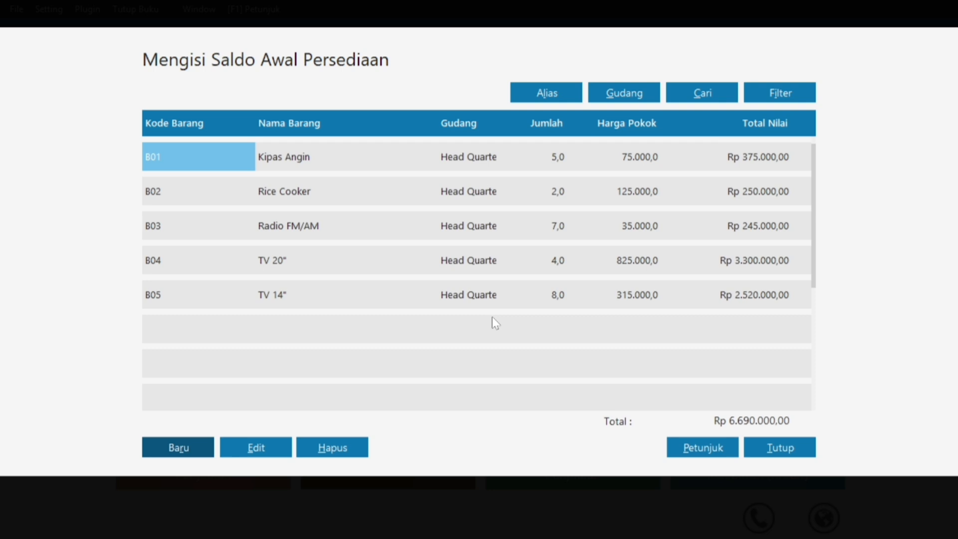
Start another opening stock entry with B06 Mesin Cuci as the item.
click(173, 449)
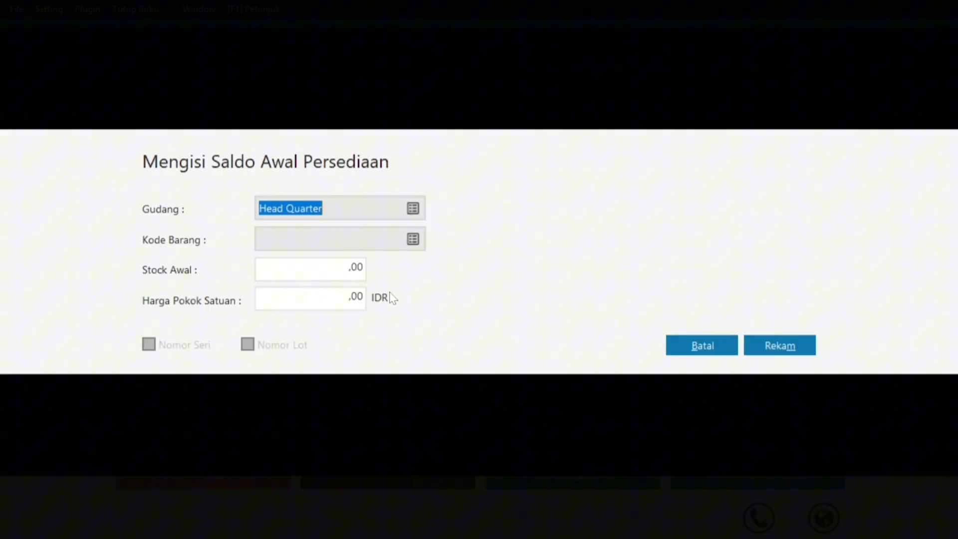
click(413, 239)
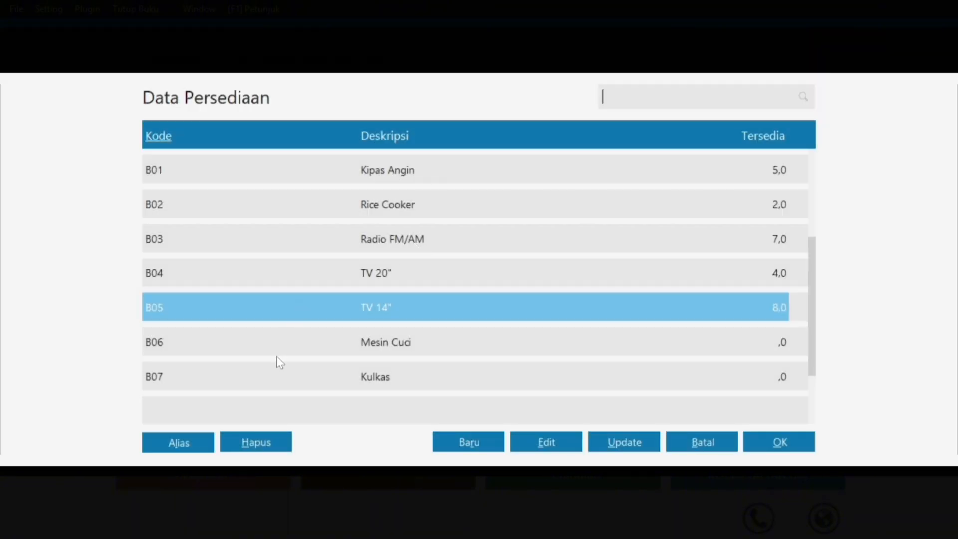
click(277, 355)
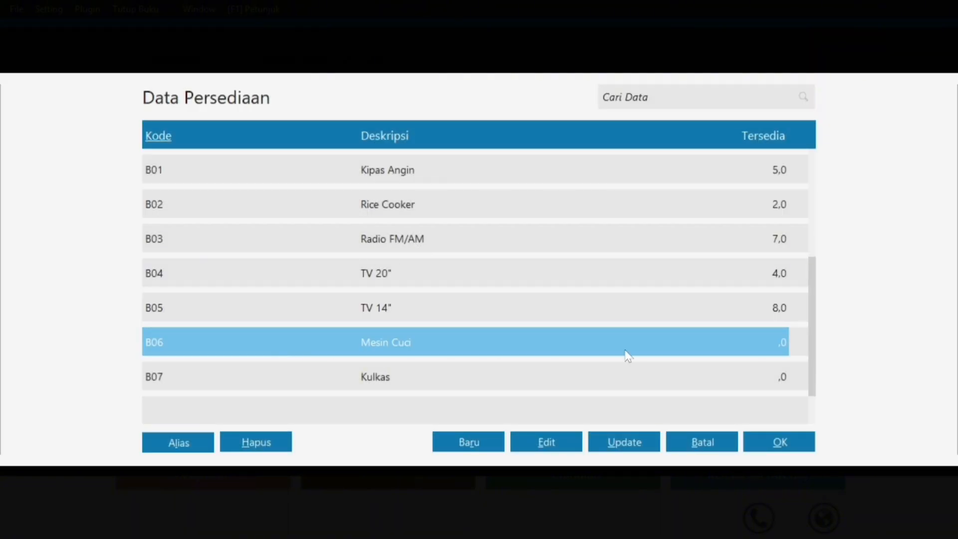
click(763, 442)
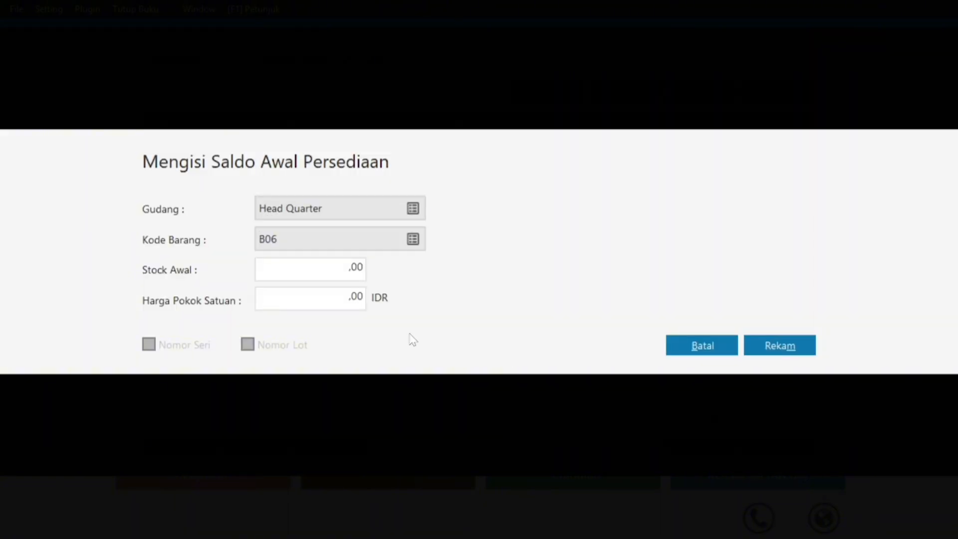
Check B06's figures in the PDF, then enter 4 units at 375.000 each and save.
click(330, 269)
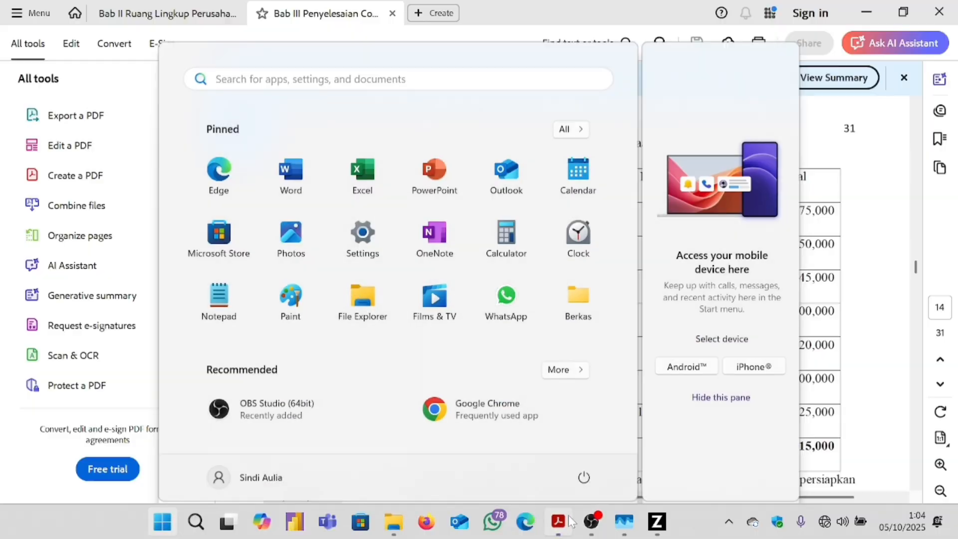
click(568, 521)
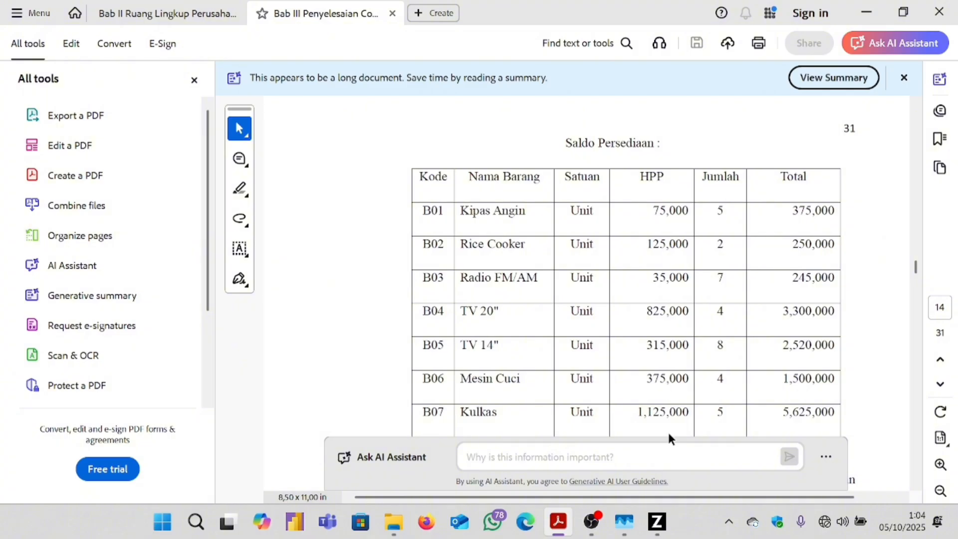
mouse_move(657, 521)
click(659, 461)
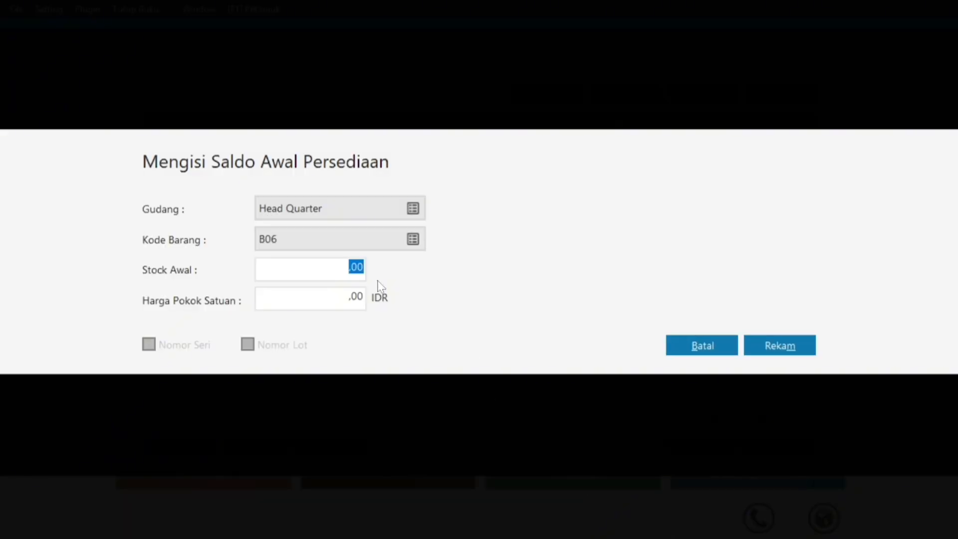
text(4)
click(344, 295)
text(375000)
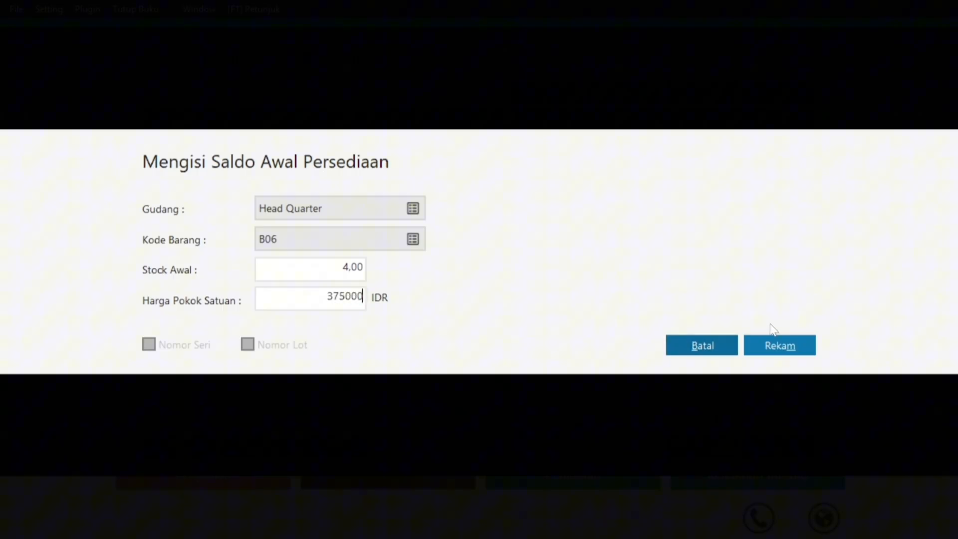
click(786, 336)
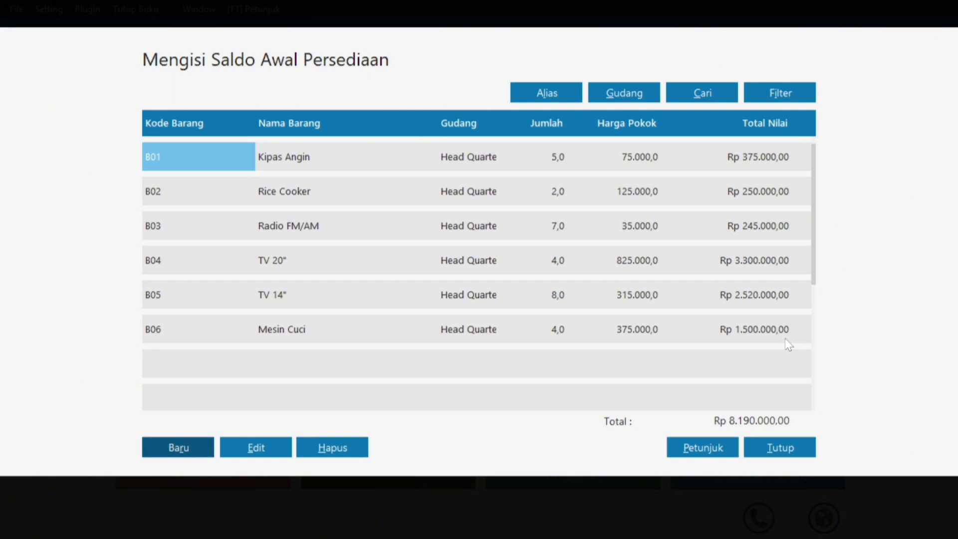
Start another opening stock entry with B07 Kulkas as the item.
click(184, 449)
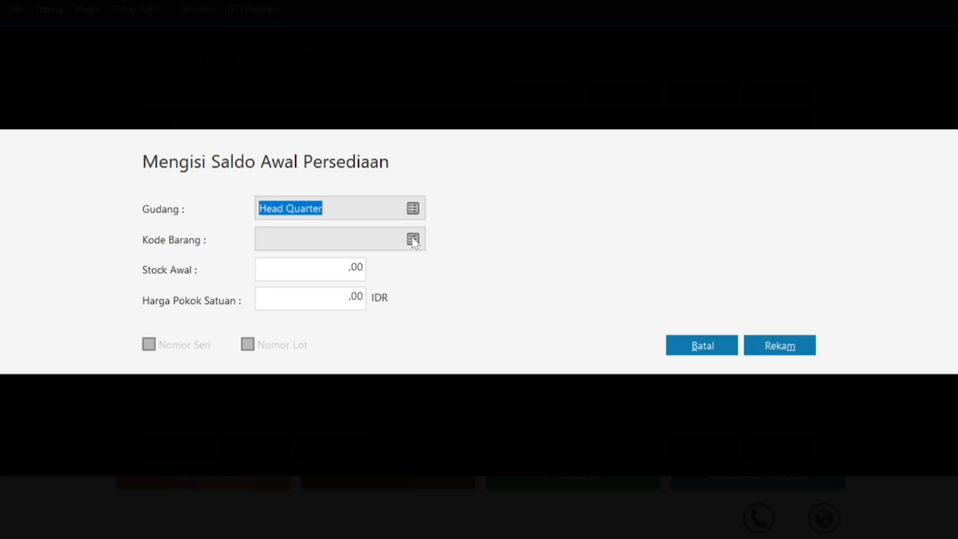
click(413, 240)
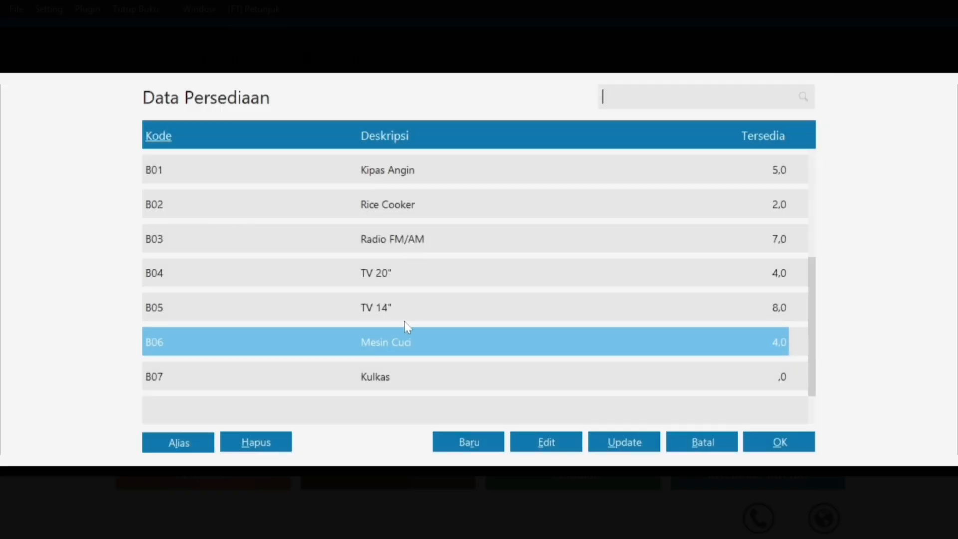
click(410, 376)
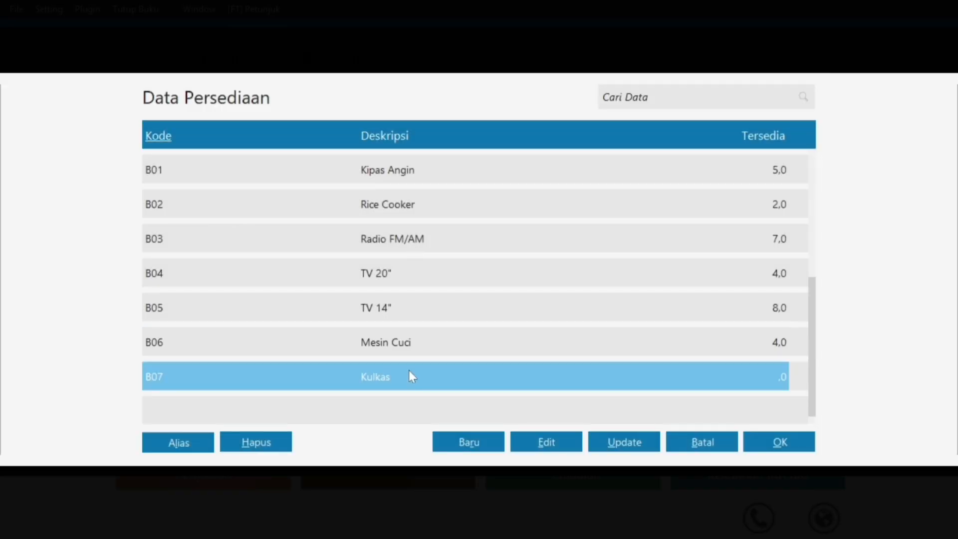
click(789, 443)
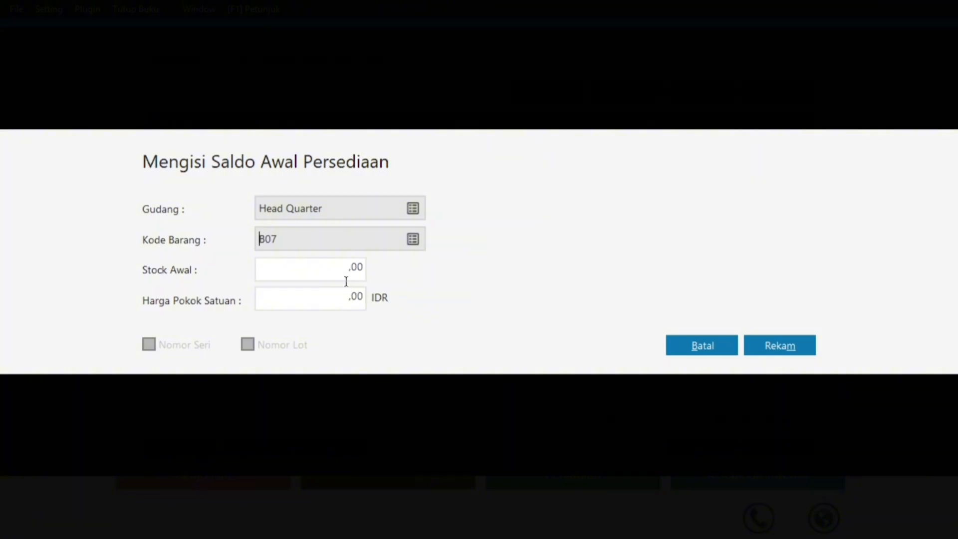
Check the Bab III PDF, then enter 5 units at 1.125.000 each and save B07's opening stock.
click(340, 273)
key(super)
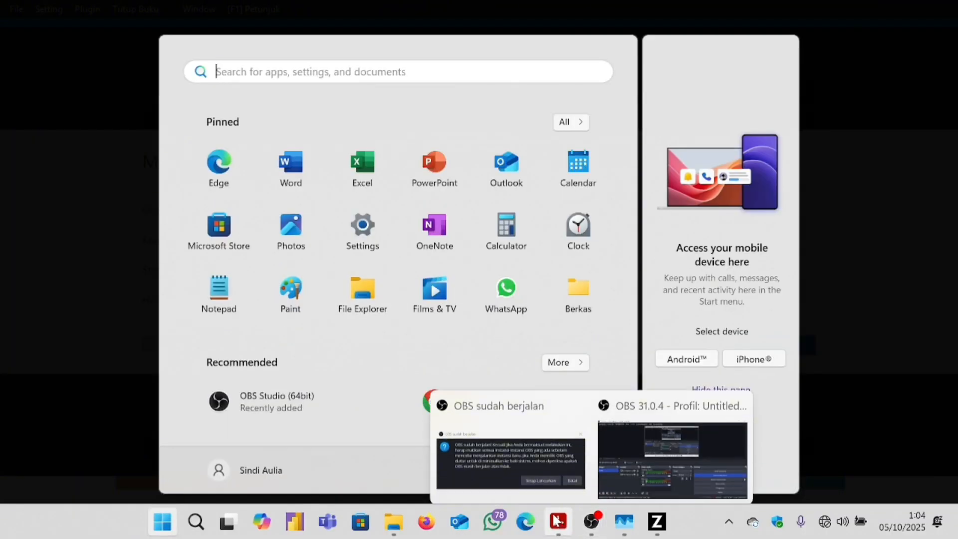
mouse_move(557, 521)
click(647, 444)
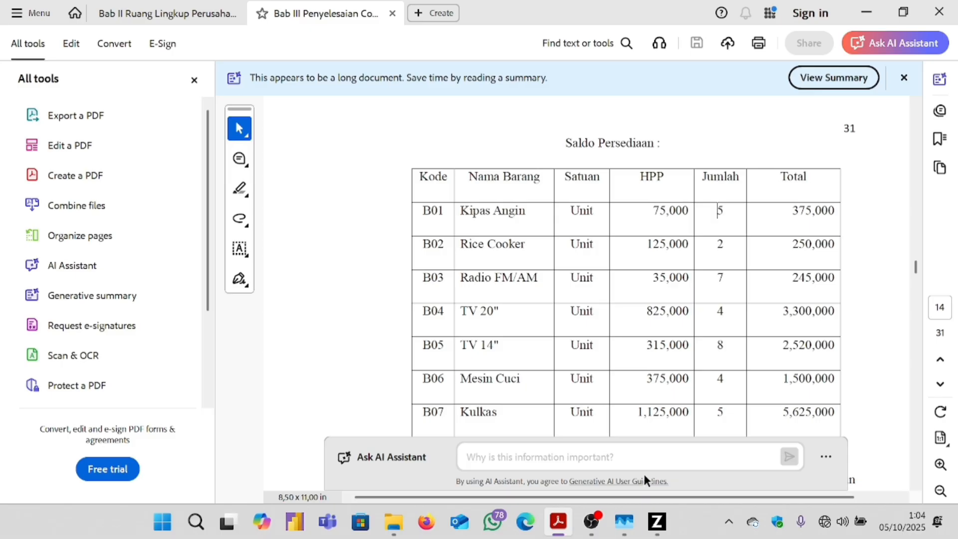
click(656, 521)
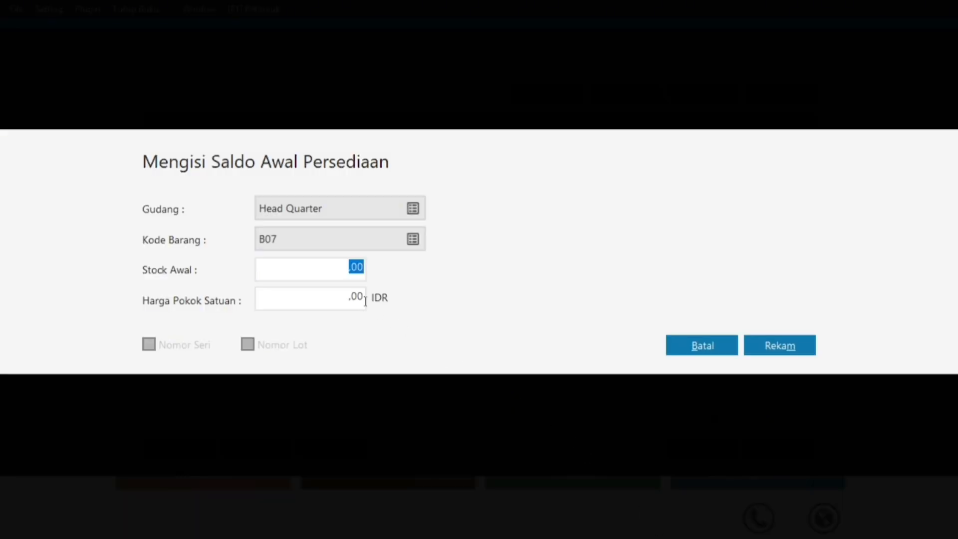
text(5)
click(341, 305)
text(1125000)
click(784, 339)
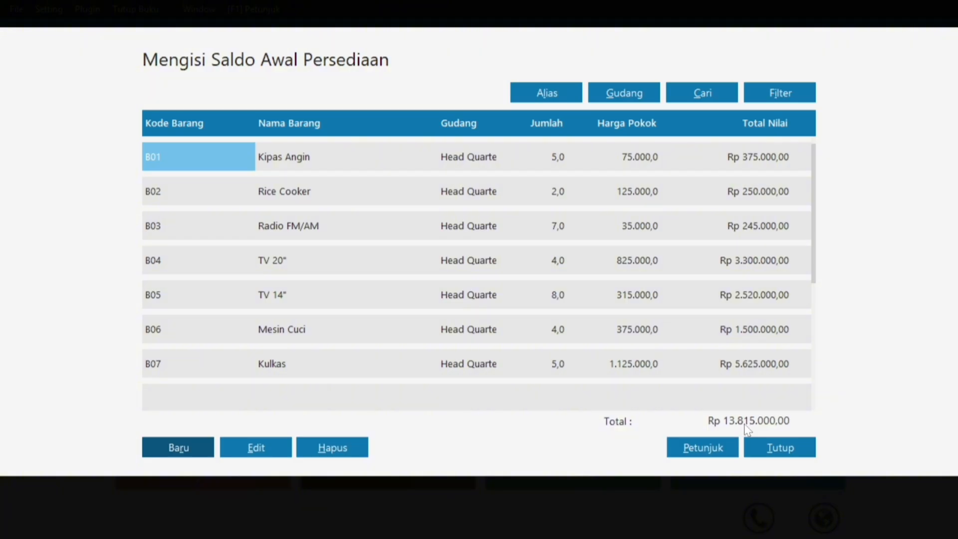
key(super)
Scroll through the Bab III PDF to compare the Rp 13.815.000,00 opening stock total.
click(560, 521)
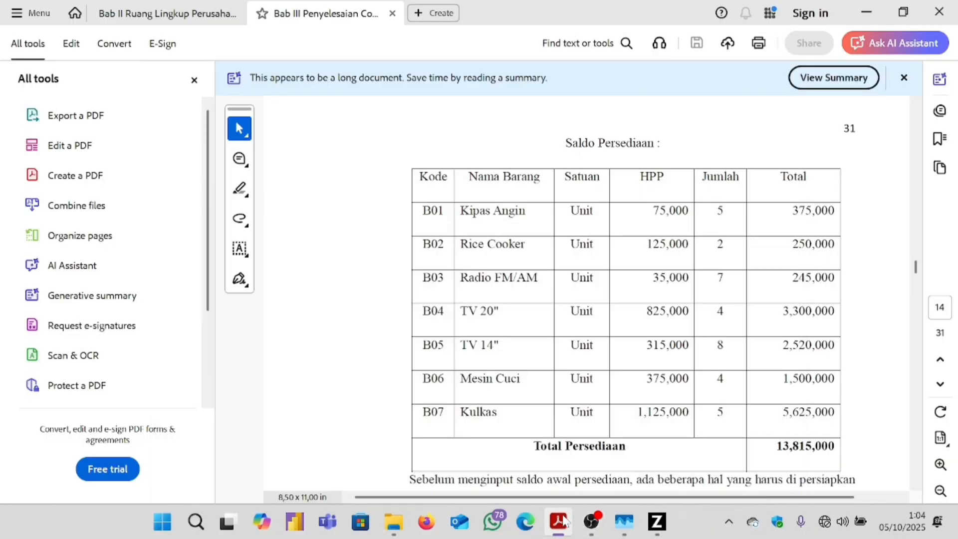
scroll(798, 361, down, 3)
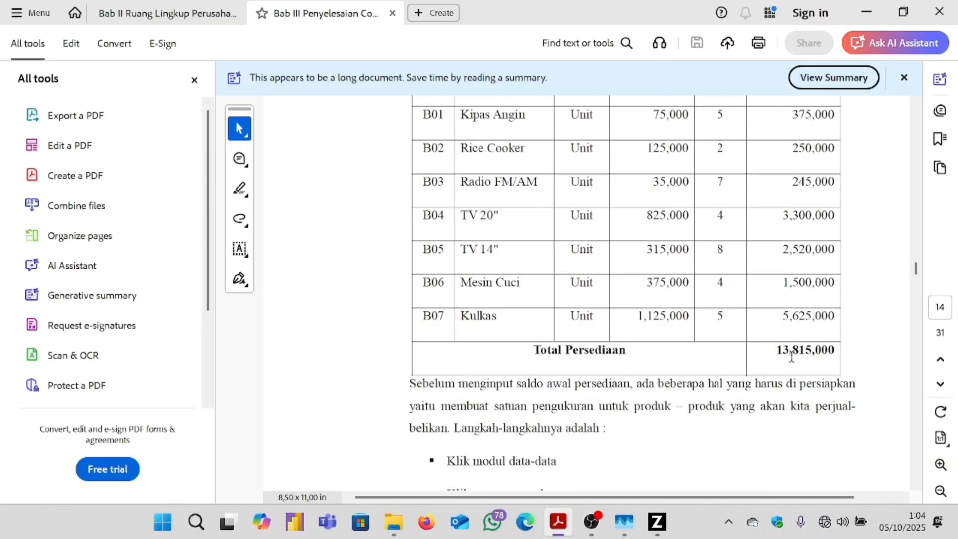
scroll(798, 362, down, 10)
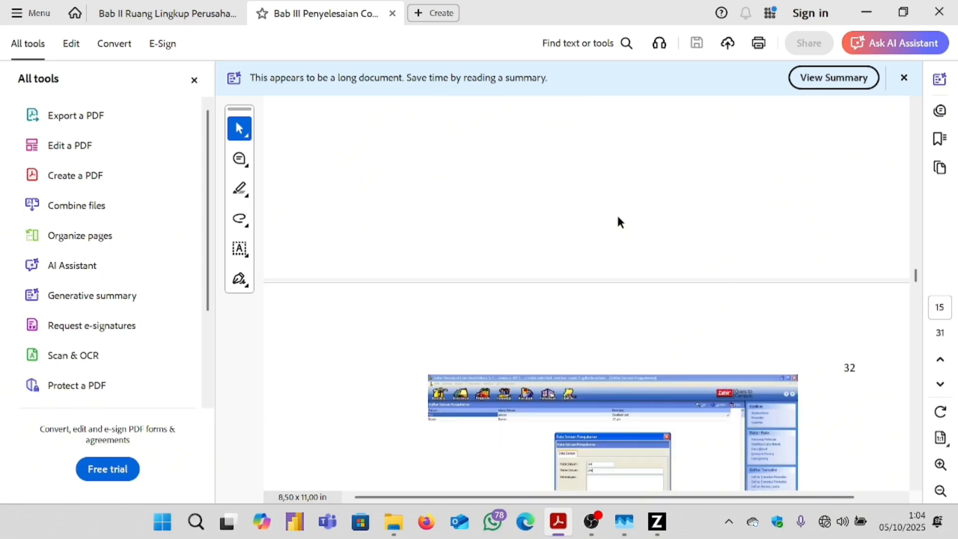
scroll(618, 222, down, 10)
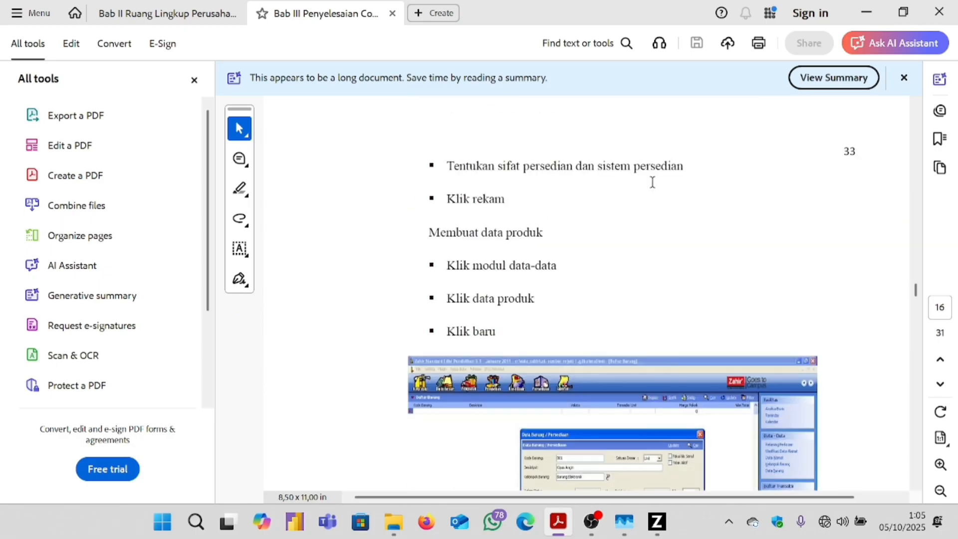
scroll(652, 182, down, 12)
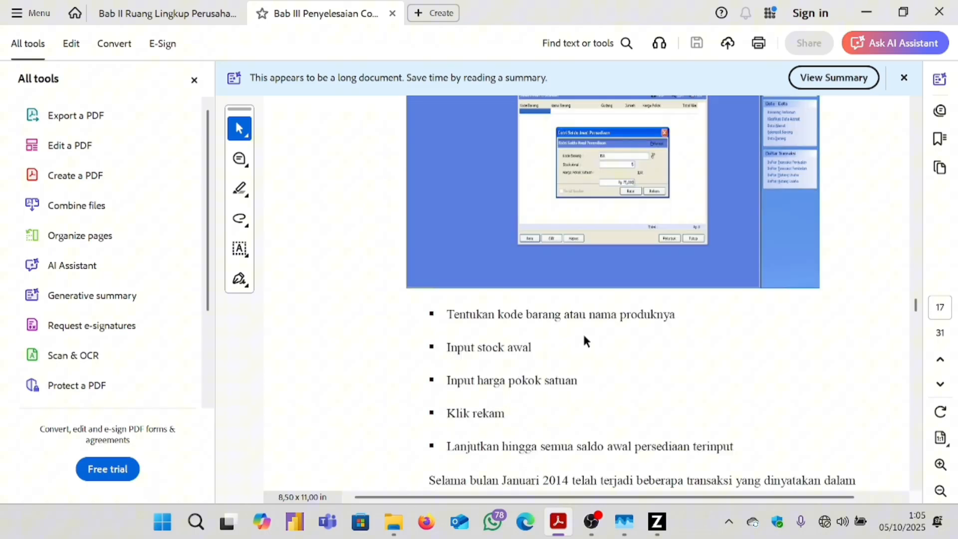
scroll(586, 341, down, 8)
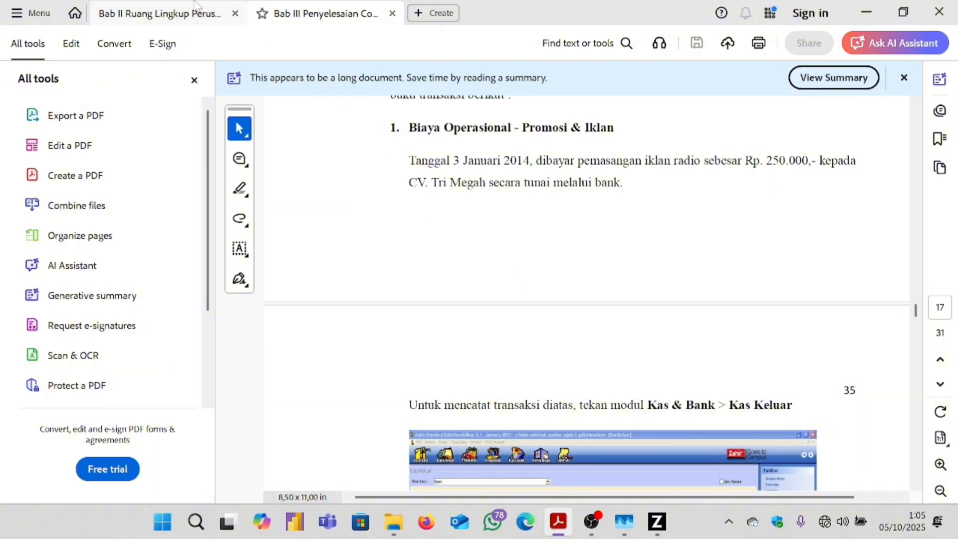
Read the Bab II Rp 250.000 cash-out voucher example for CV. Tri Megah, then return to Zahir.
click(179, 13)
scroll(729, 301, down, 1)
scroll(729, 302, down, 15)
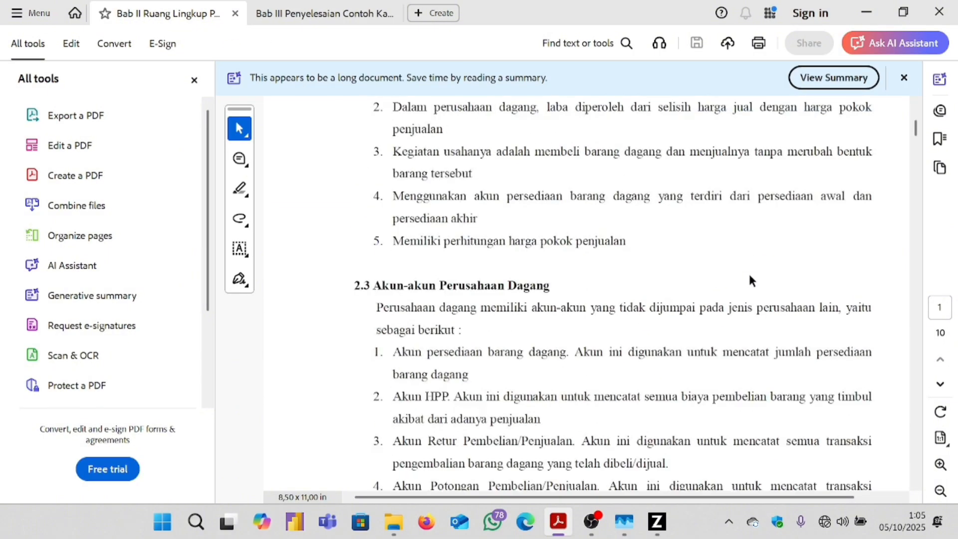
scroll(651, 228, down, 15)
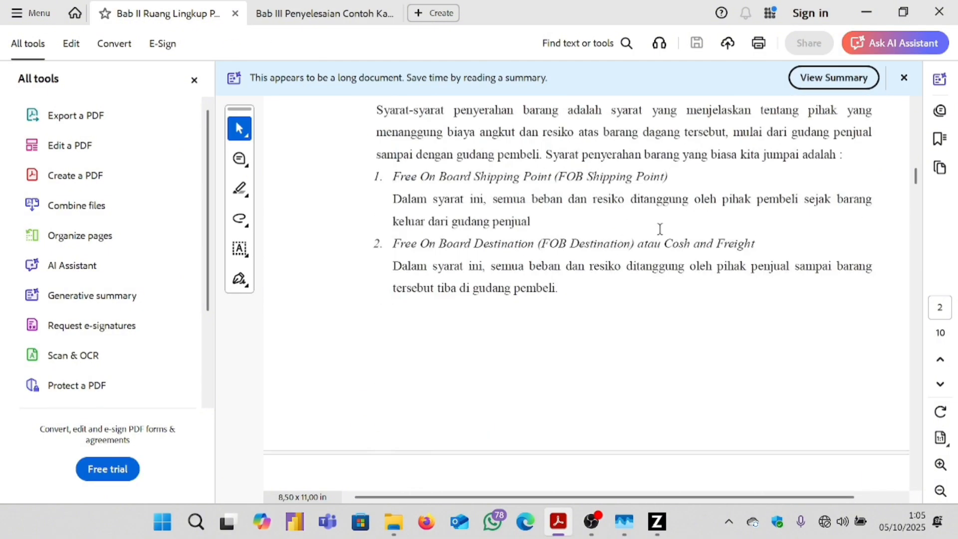
scroll(653, 250, down, 15)
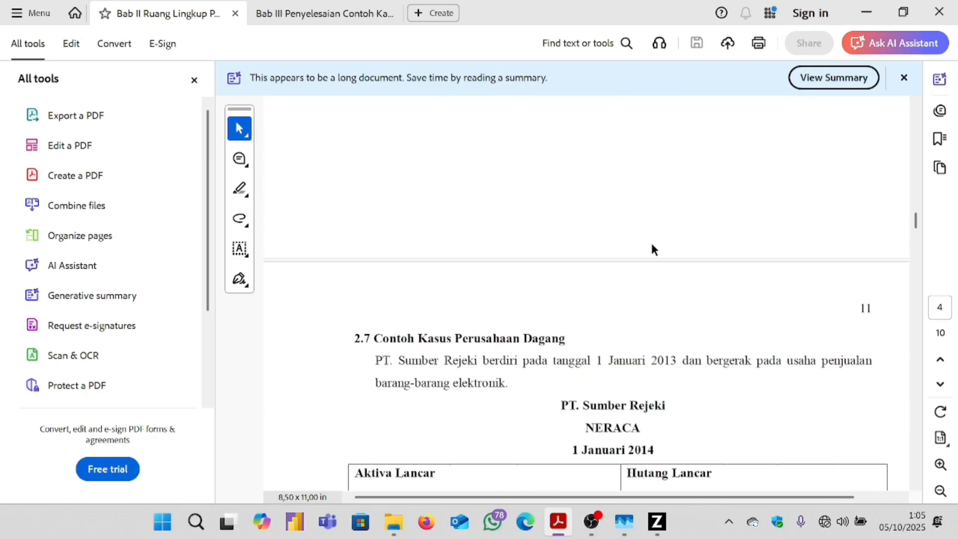
scroll(648, 234, down, 15)
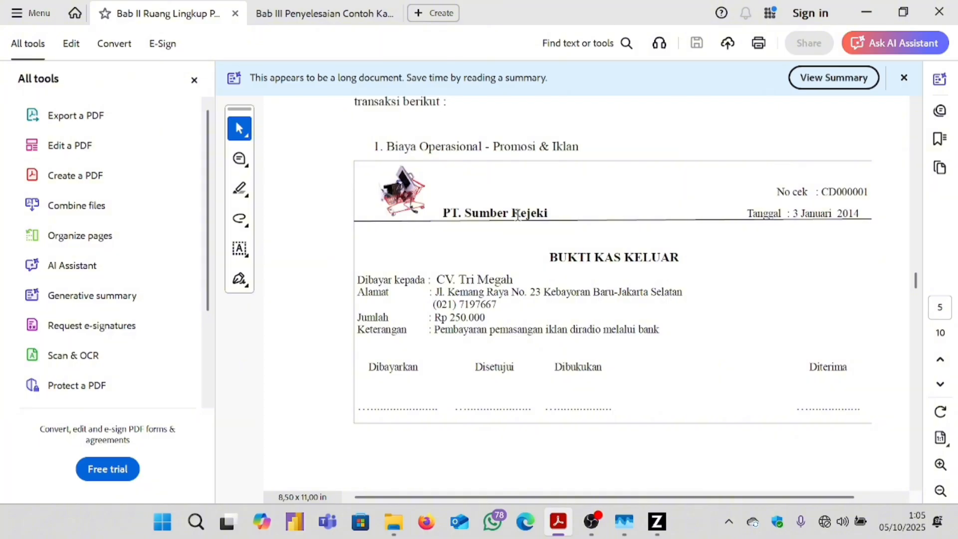
click(324, 14)
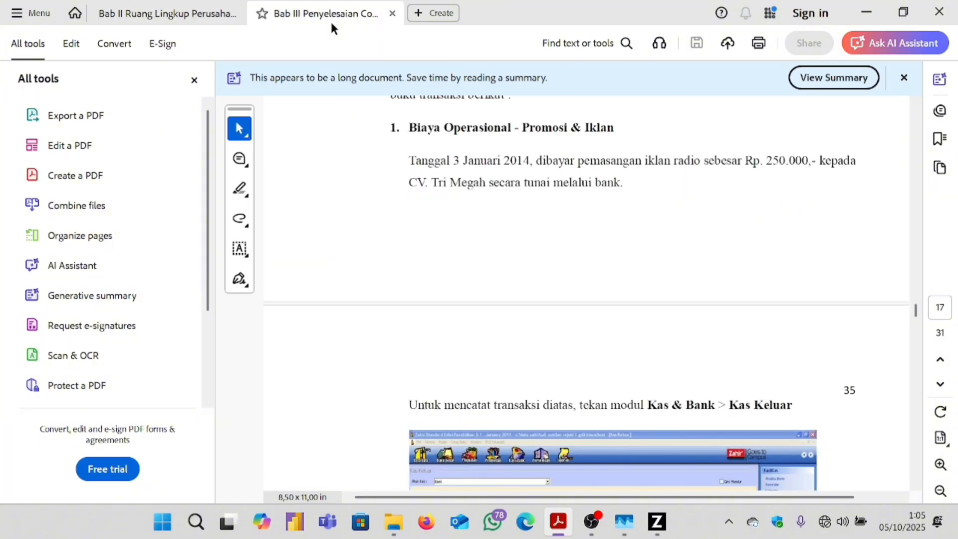
scroll(512, 213, down, 1)
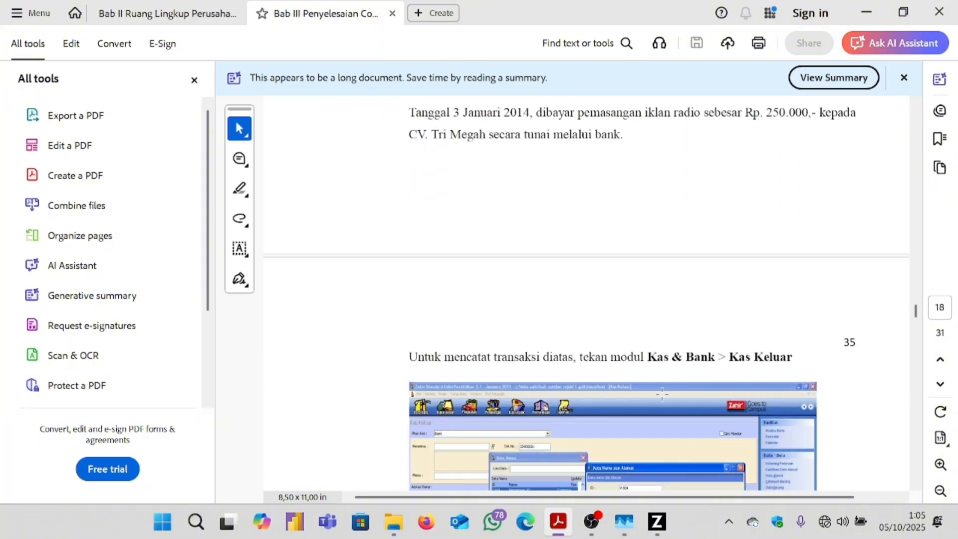
click(641, 472)
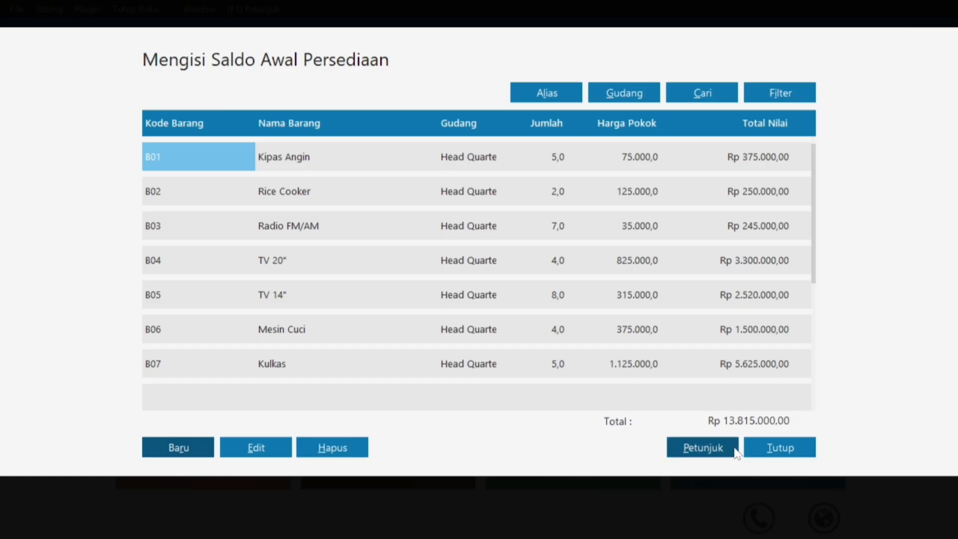
Close the opening stock list and recalculate the ending inventory balances.
click(769, 451)
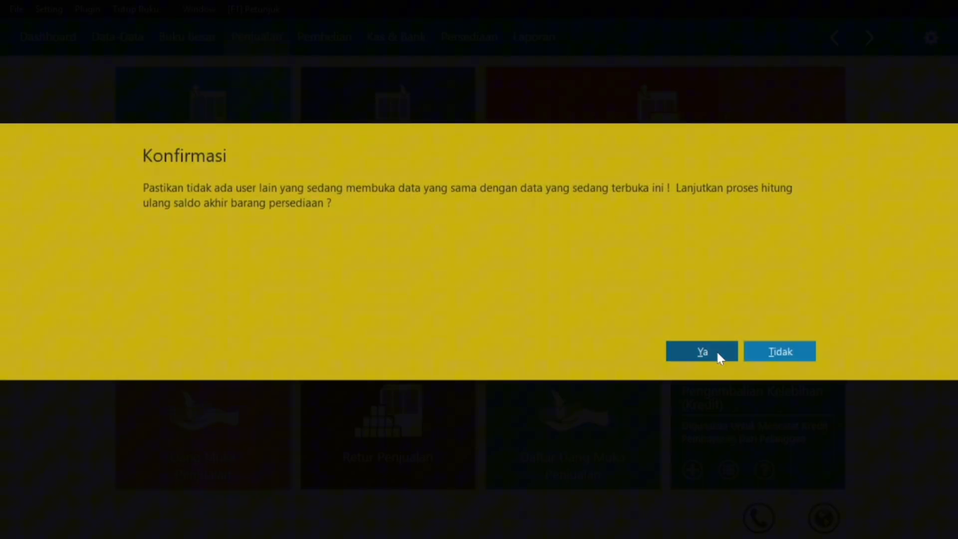
click(717, 352)
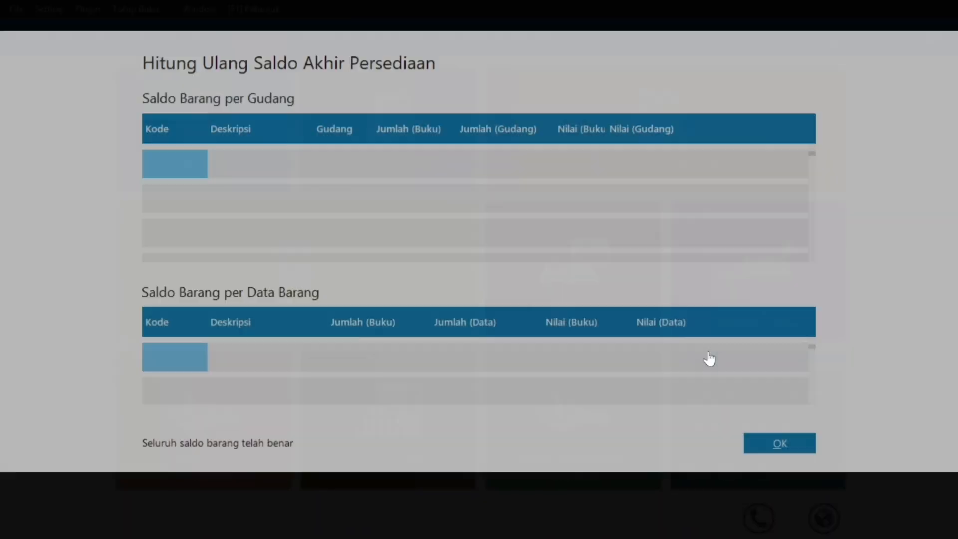
click(752, 441)
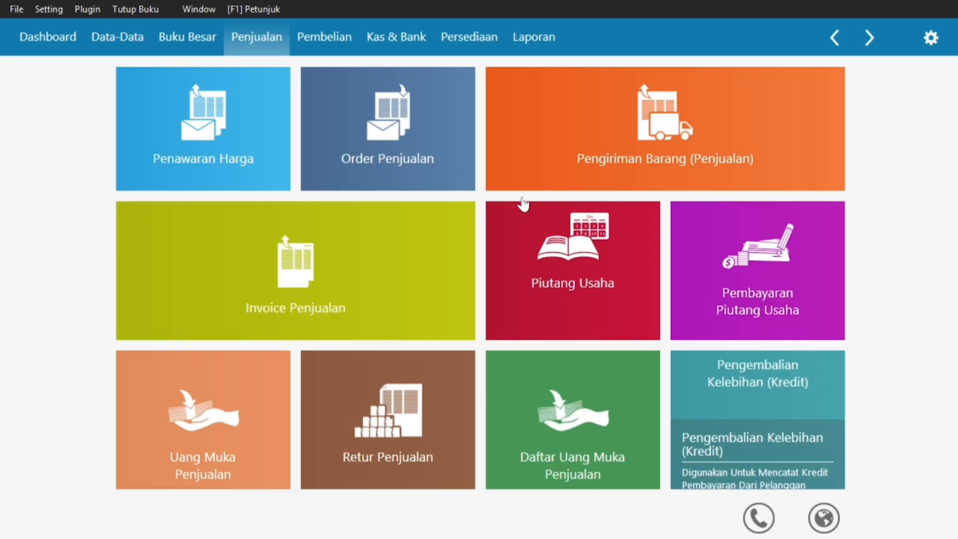
Start a new Kas Keluar cash-out entry from the Kas & Bank features.
mouse_move(285, 154)
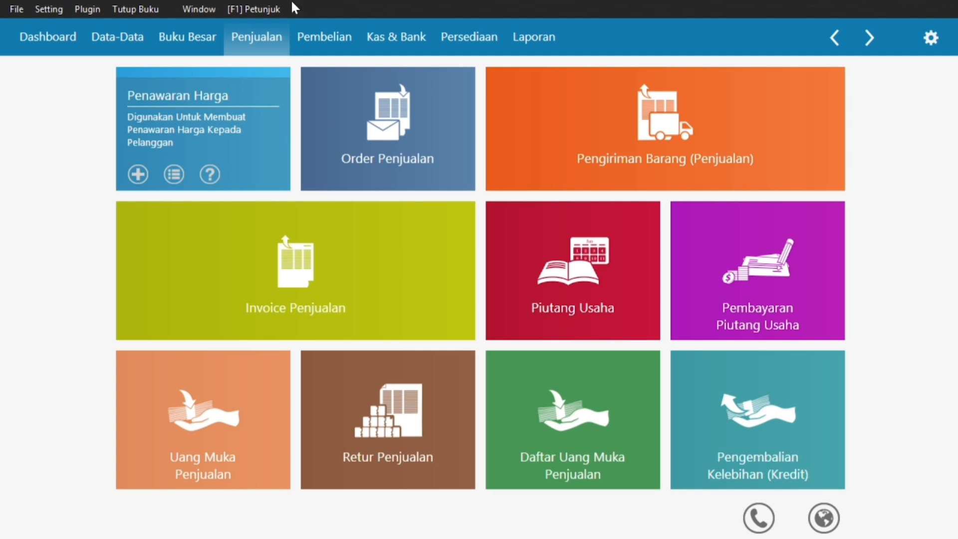
click(298, 44)
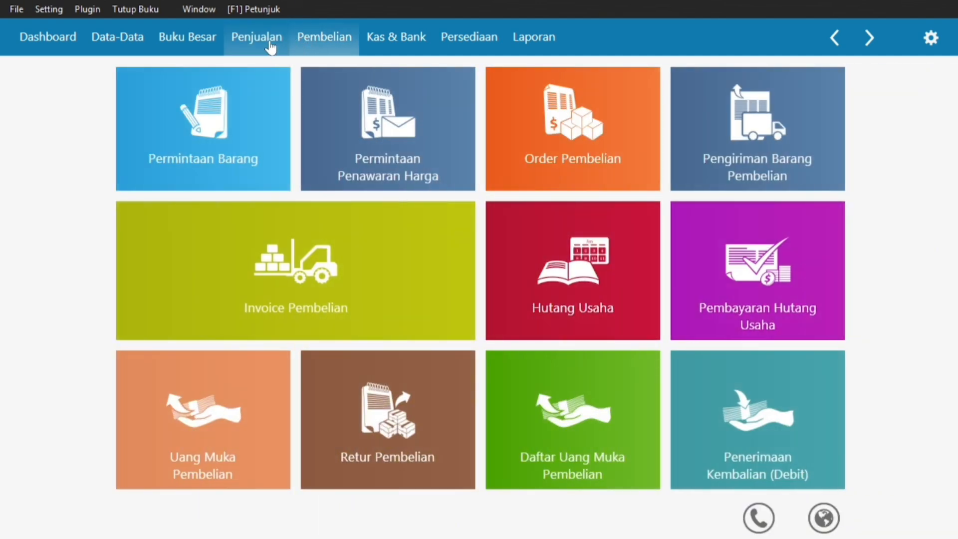
click(380, 45)
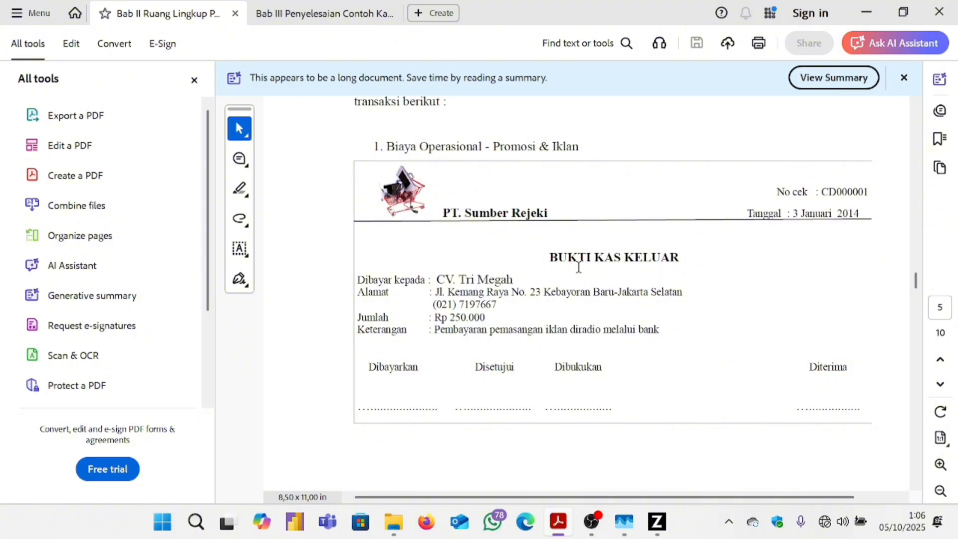
click(660, 521)
click(60, 507)
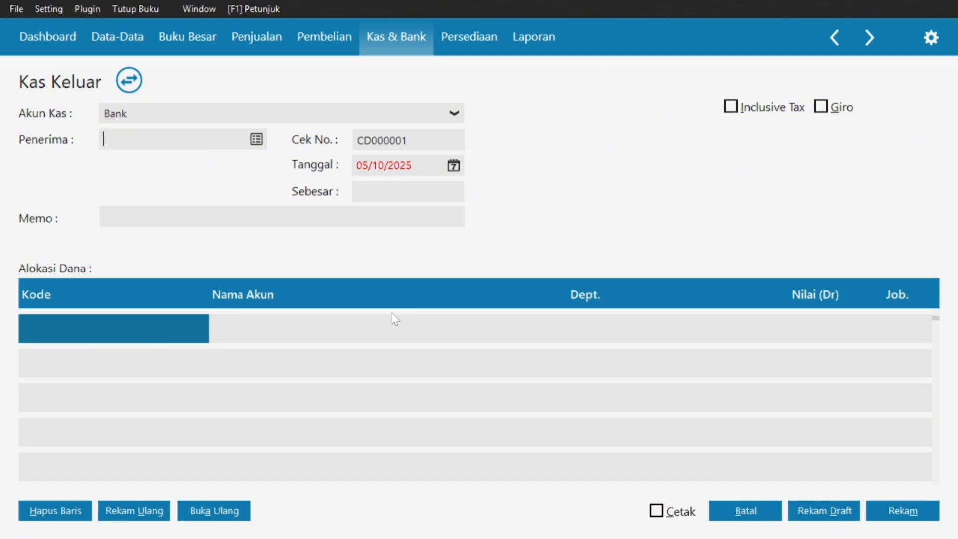
Open the Data Nama lookup for the recipient and check the Rp 250.000 CV. Tri Megah payment in the PDF.
click(256, 140)
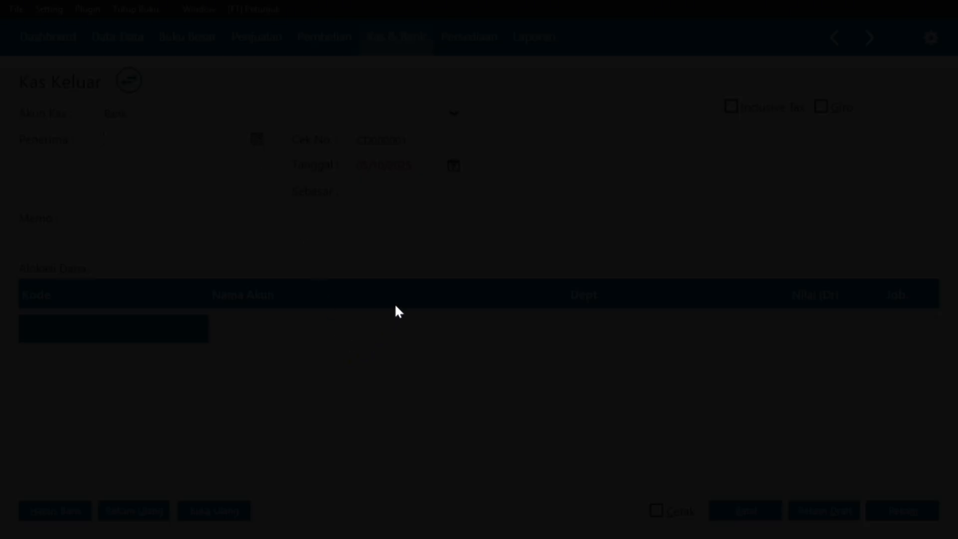
key(super)
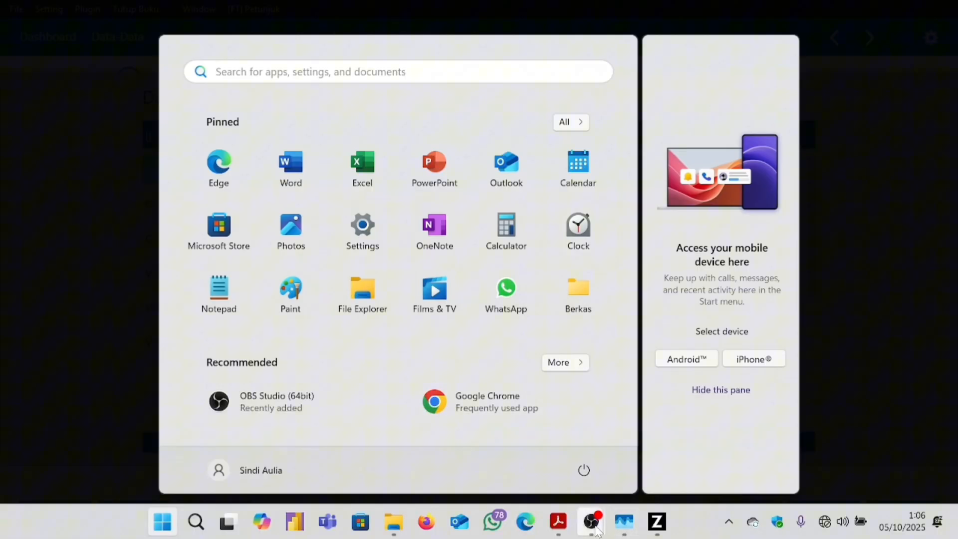
mouse_move(558, 521)
mouse_move(609, 476)
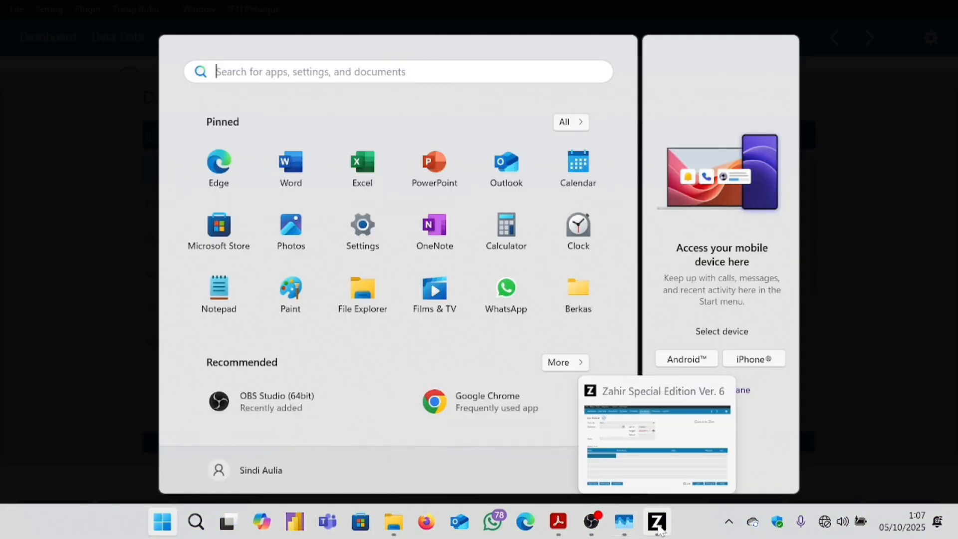
Check the voucher in the PDF, then add a new name entry 'CV. Tri Megah'.
click(661, 527)
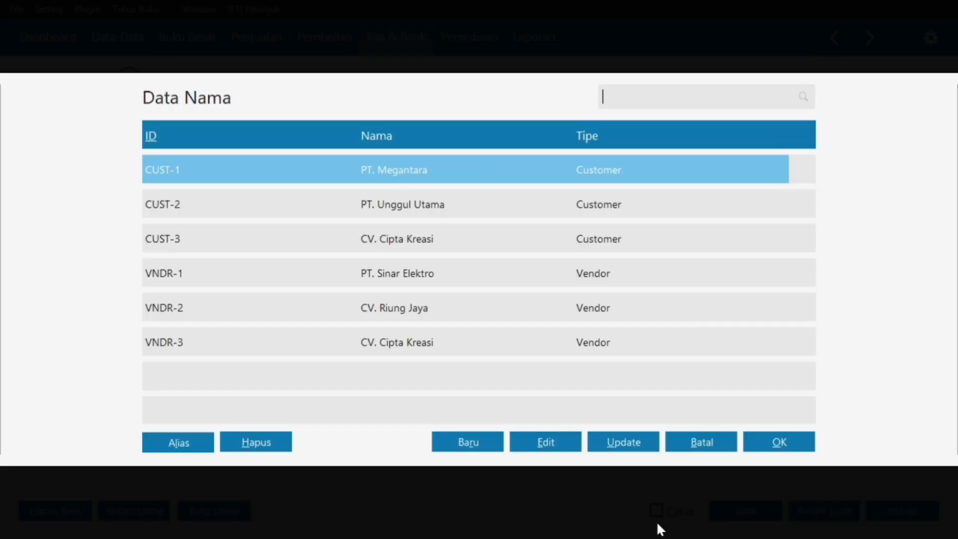
key(super)
click(558, 521)
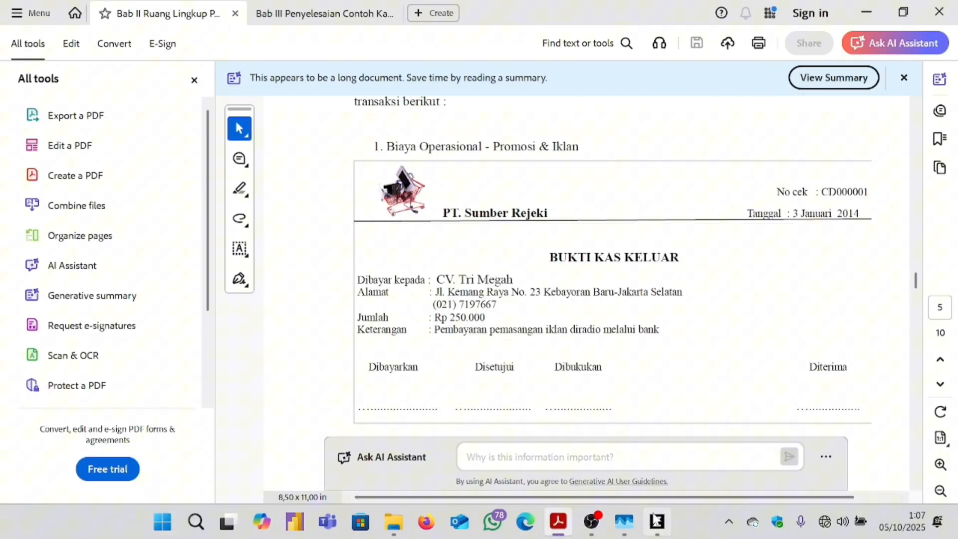
click(656, 521)
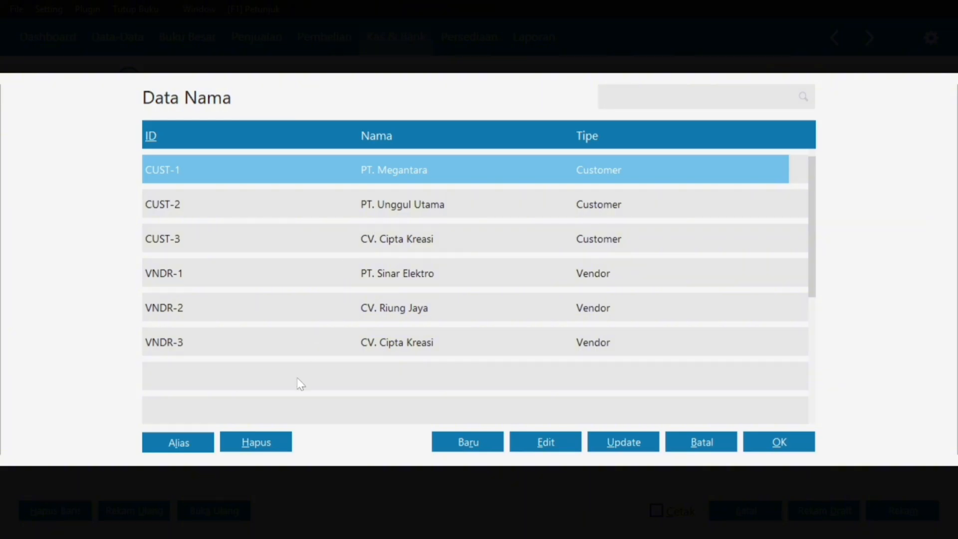
click(457, 438)
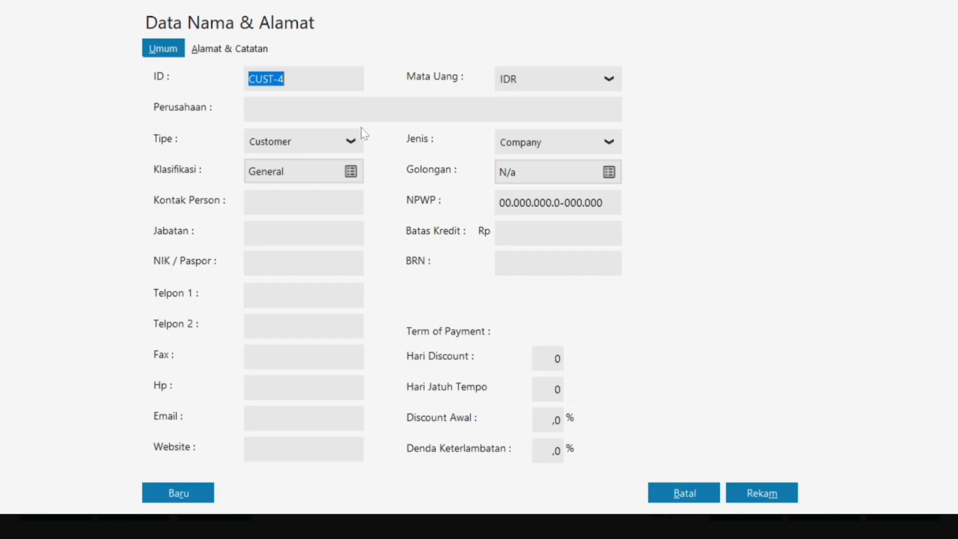
click(367, 106)
key(Caps_Lock)
text(c)
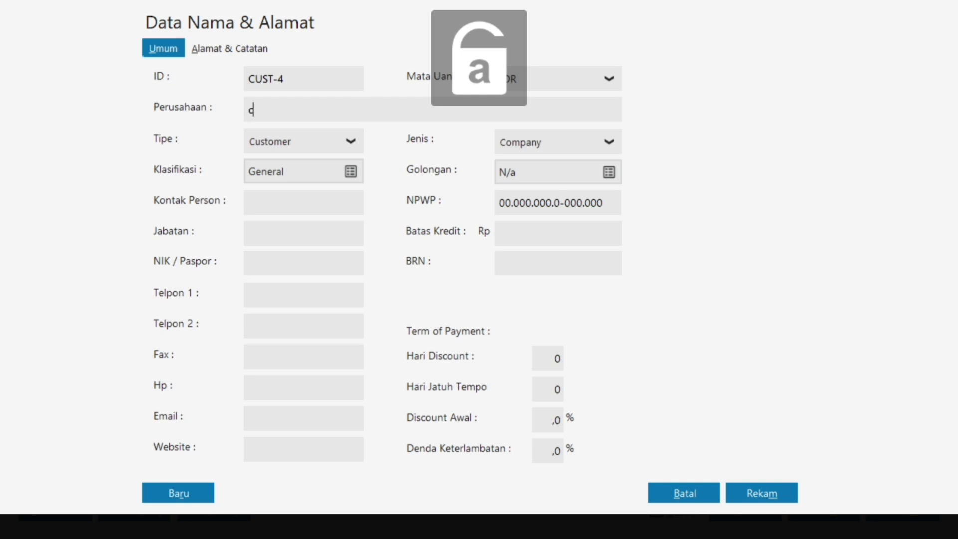
key(Caps_Lock)
text(CV)
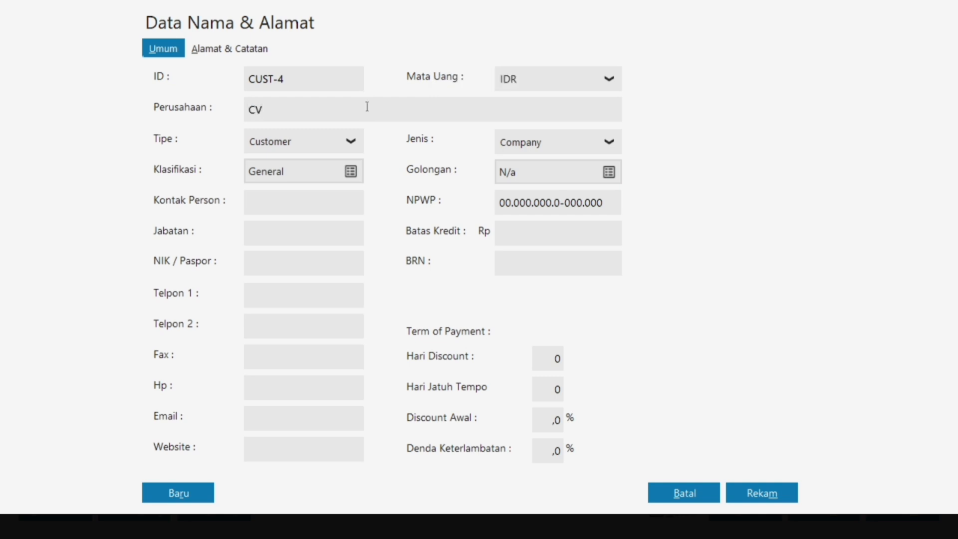
text(. T)
key(Caps_Lock)
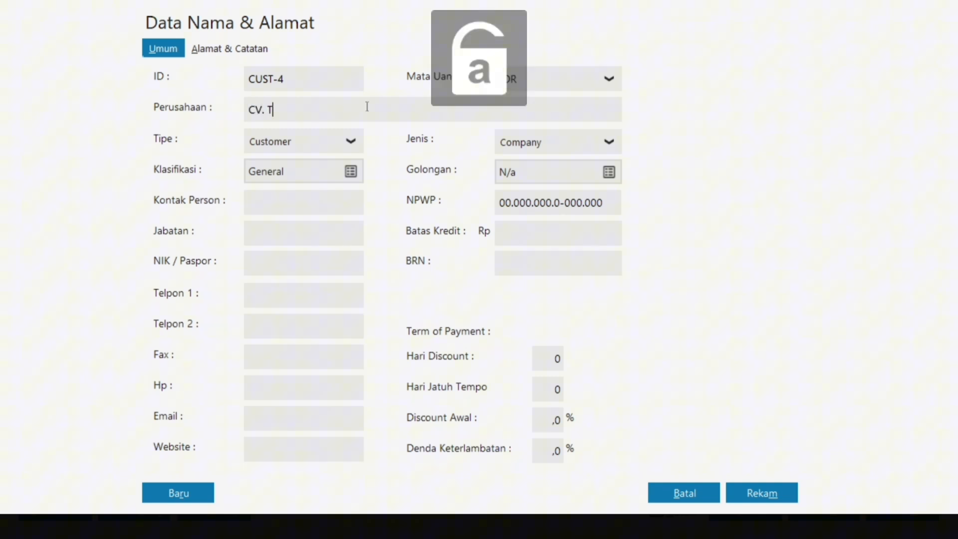
text(ri)
key(Caps_Lock)
text(M)
key(Caps_Lock)
text(egah)
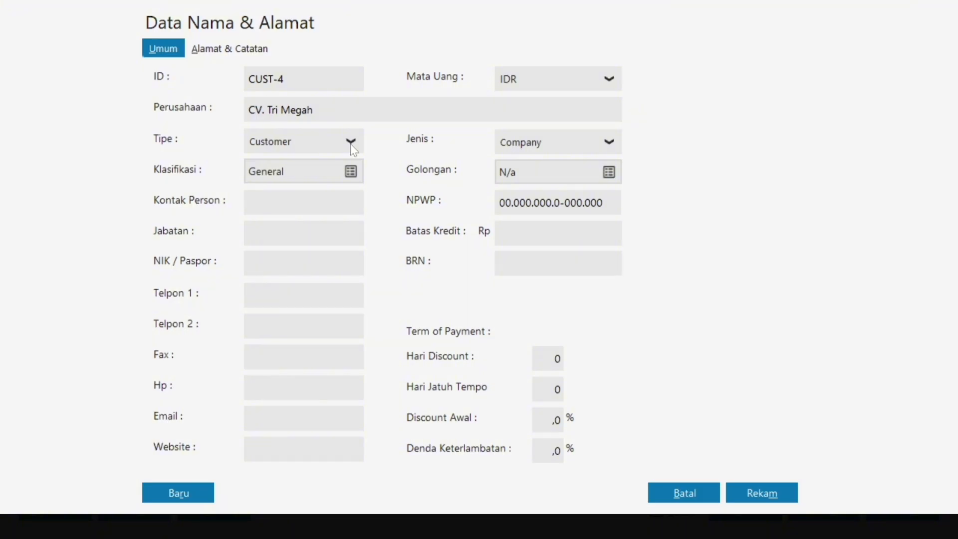
Make CV. Tri Megah a Vendor and save it as VNDR-4 despite the missing tax ID.
click(351, 144)
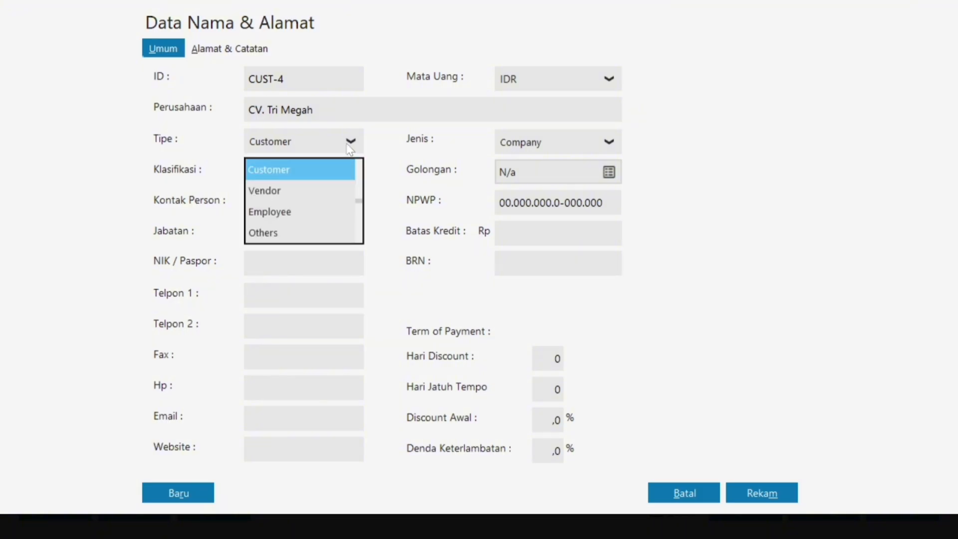
click(266, 191)
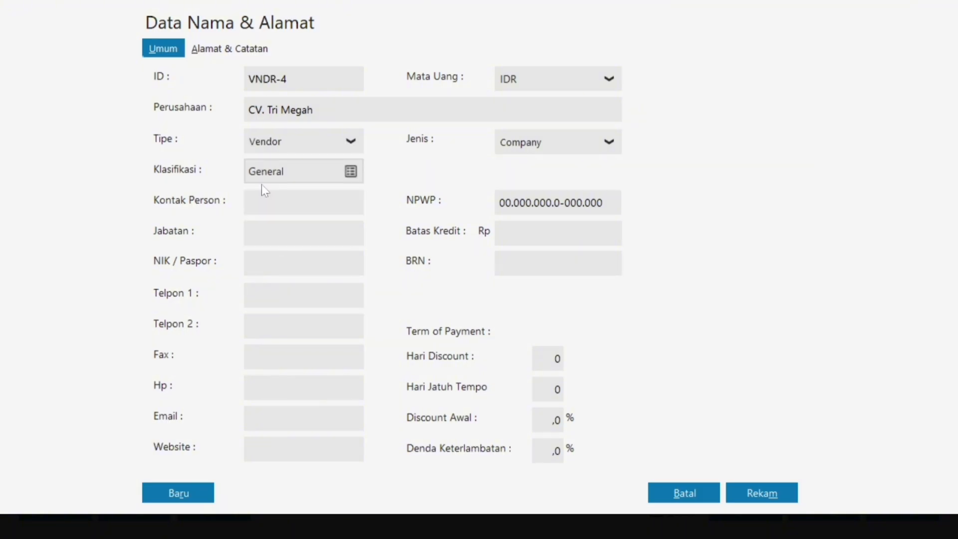
click(776, 496)
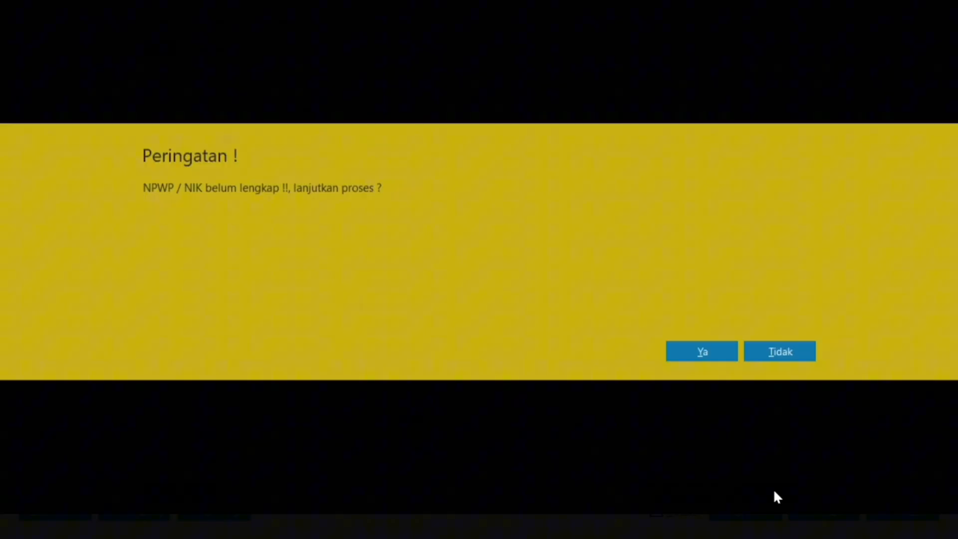
click(702, 353)
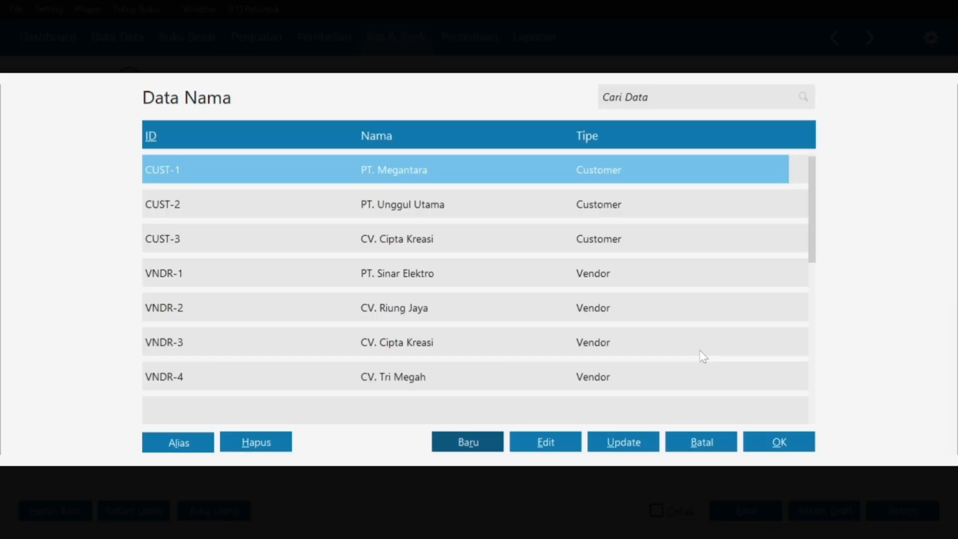
Pick vendor VNDR-4 CV. Tri Megah from the name list as the Kas Keluar recipient.
click(529, 377)
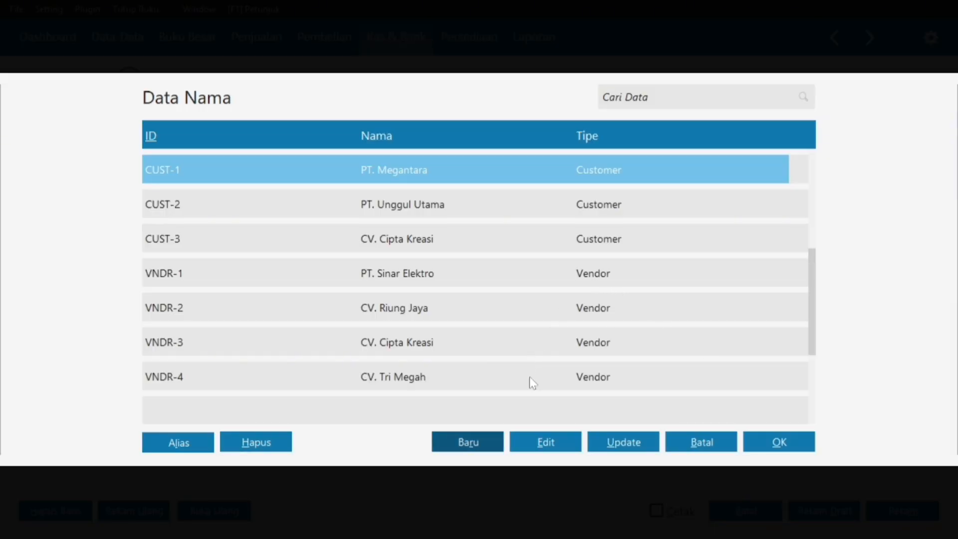
click(752, 444)
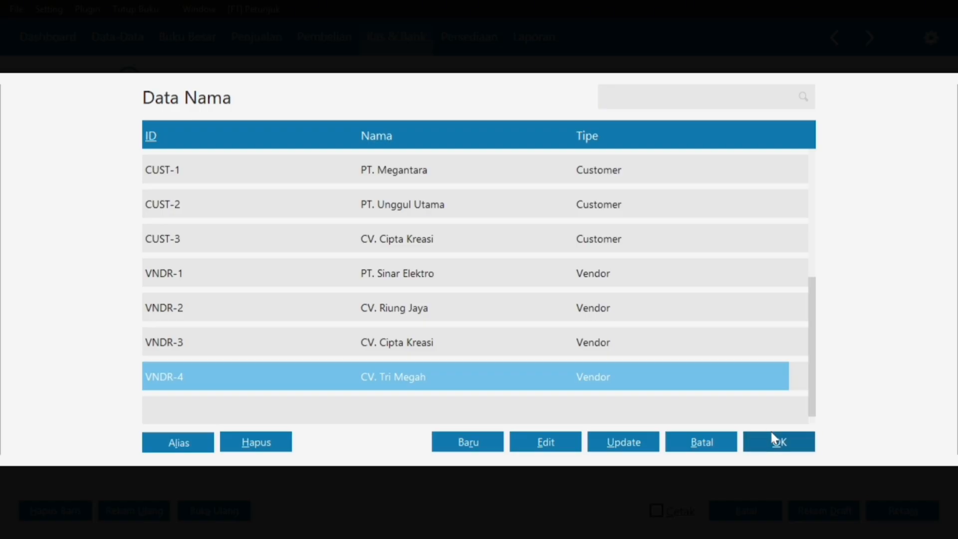
click(775, 446)
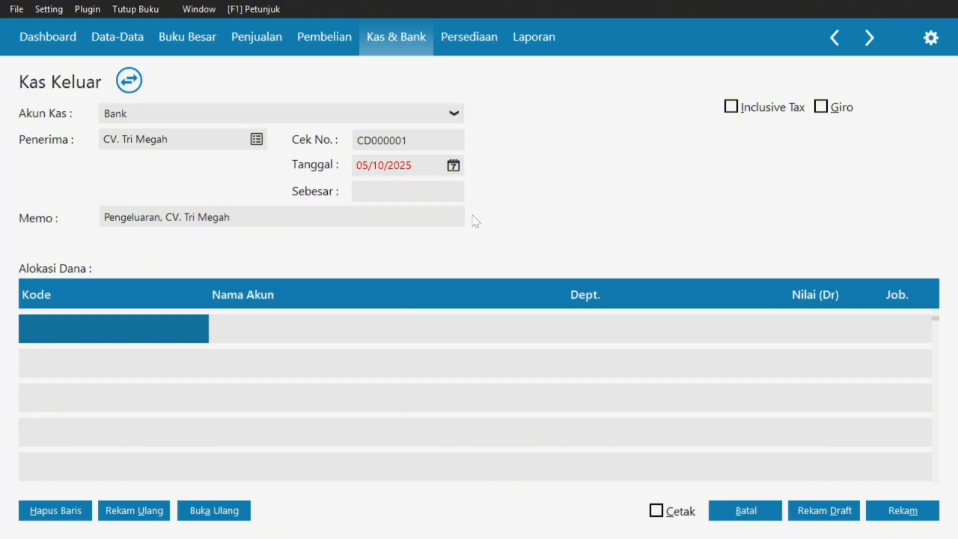
key(super)
click(562, 530)
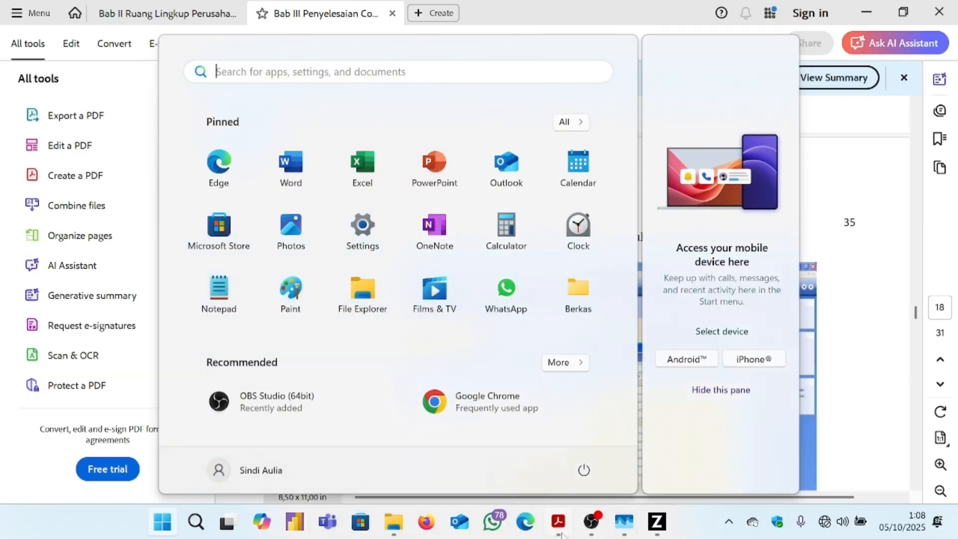
scroll(406, 306, down, 1)
scroll(349, 249, up, 2)
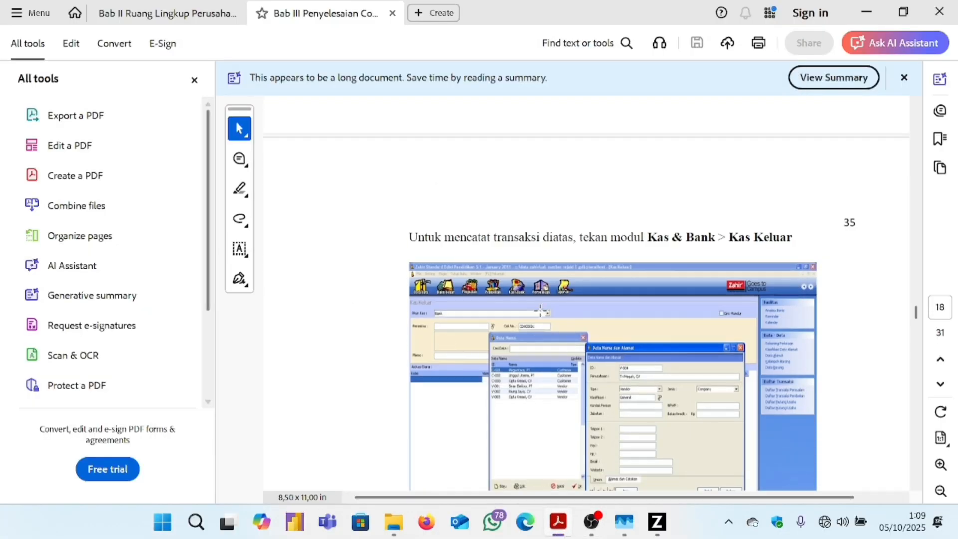
click(177, 6)
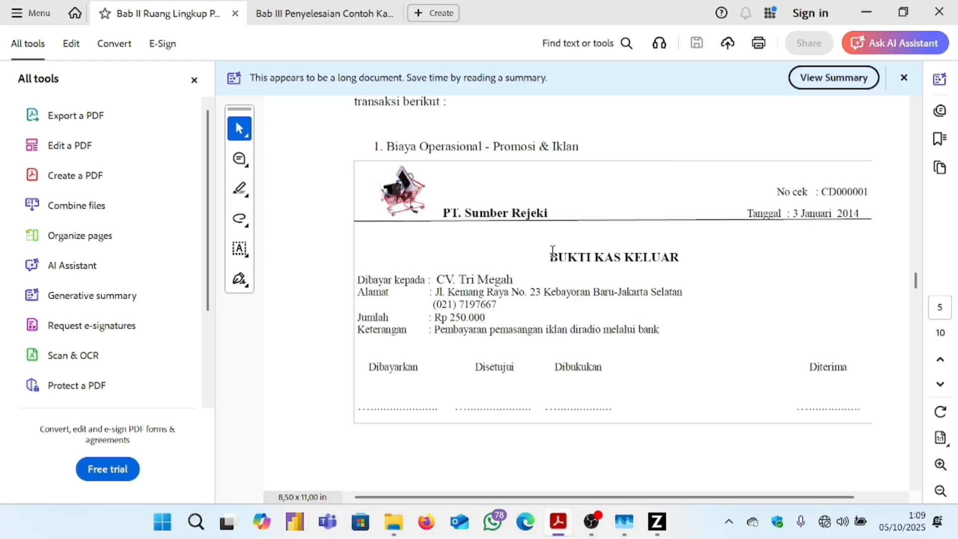
scroll(624, 202, up, 1)
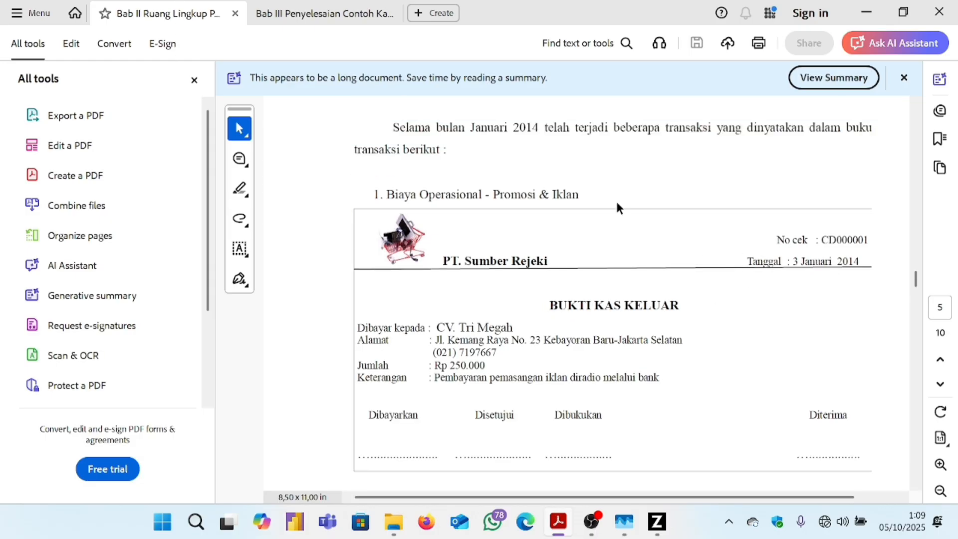
scroll(446, 104, up, 2)
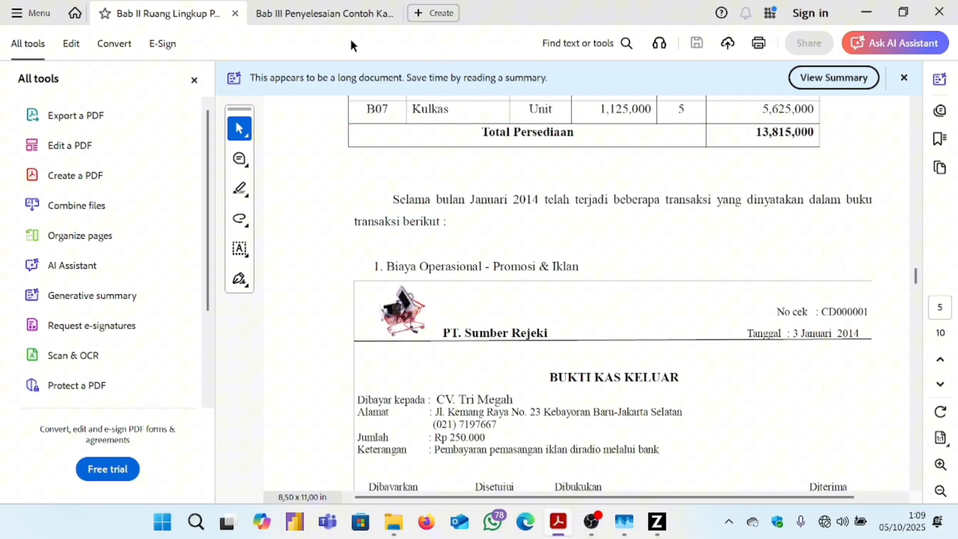
click(347, 16)
scroll(638, 289, down, 4)
scroll(638, 289, up, 4)
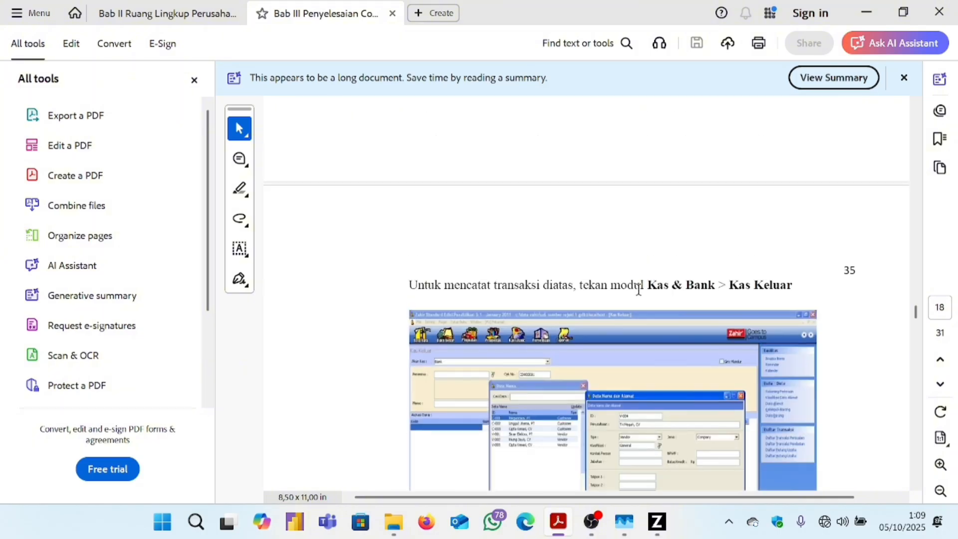
scroll(643, 288, up, 5)
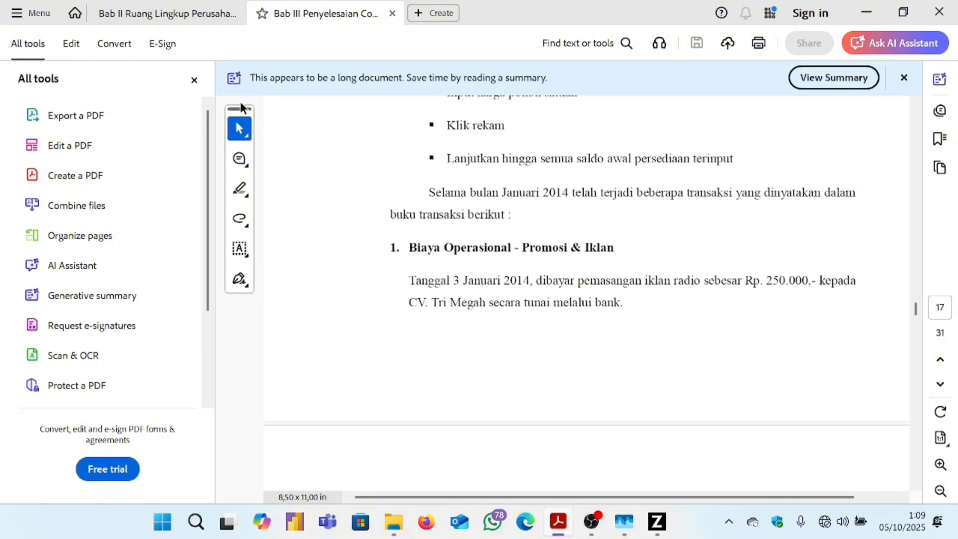
click(170, 17)
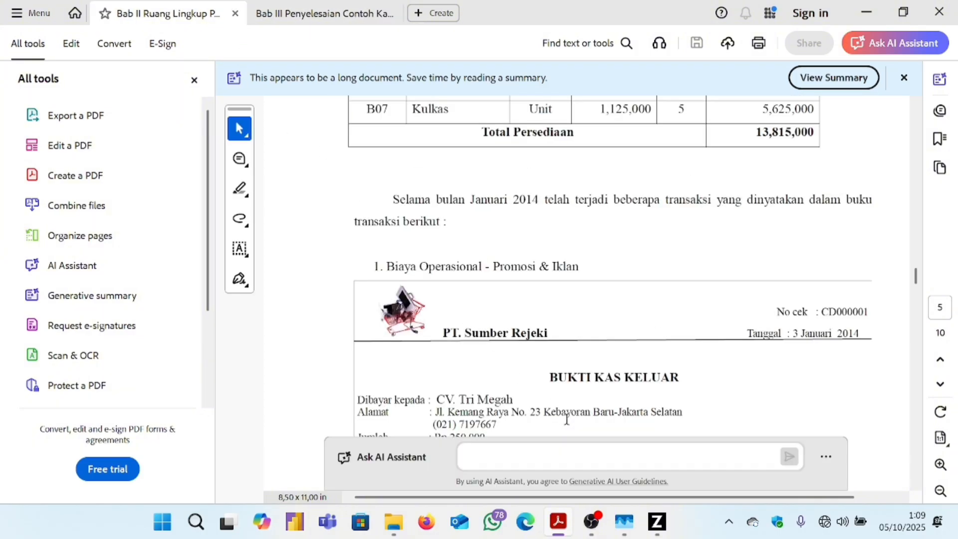
click(667, 530)
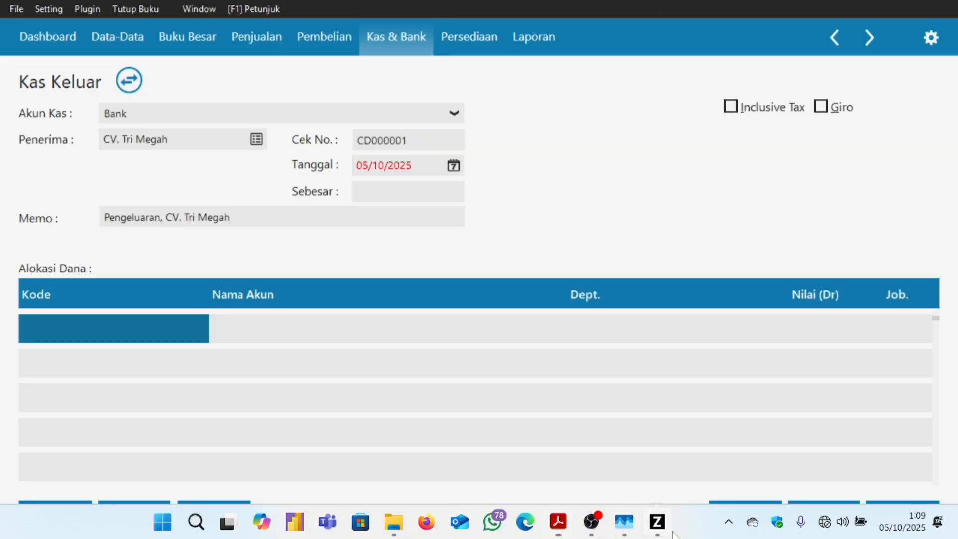
Set the Kas Keluar transaction date to 03/01/2025.
click(452, 166)
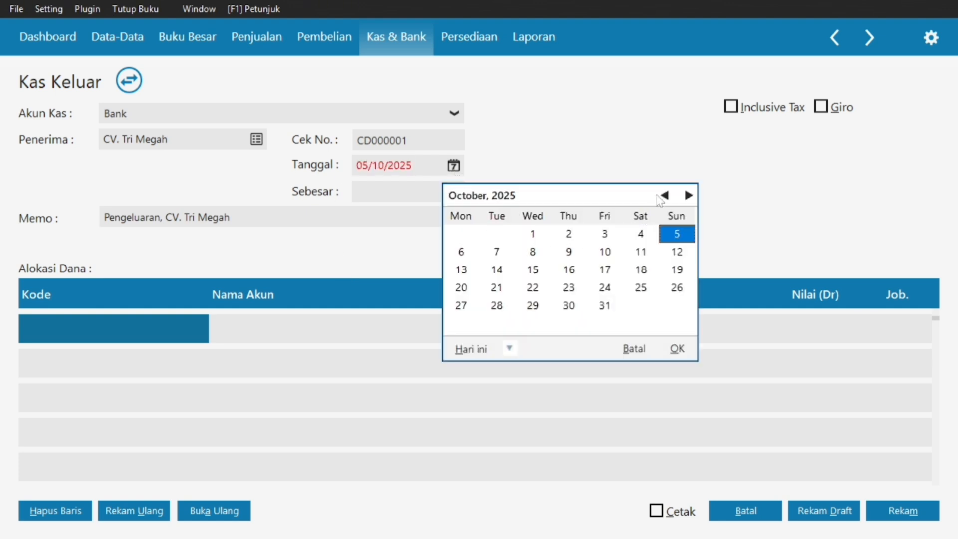
click(663, 195)
double_click(664, 195)
triple_click(665, 195)
triple_click(665, 195)
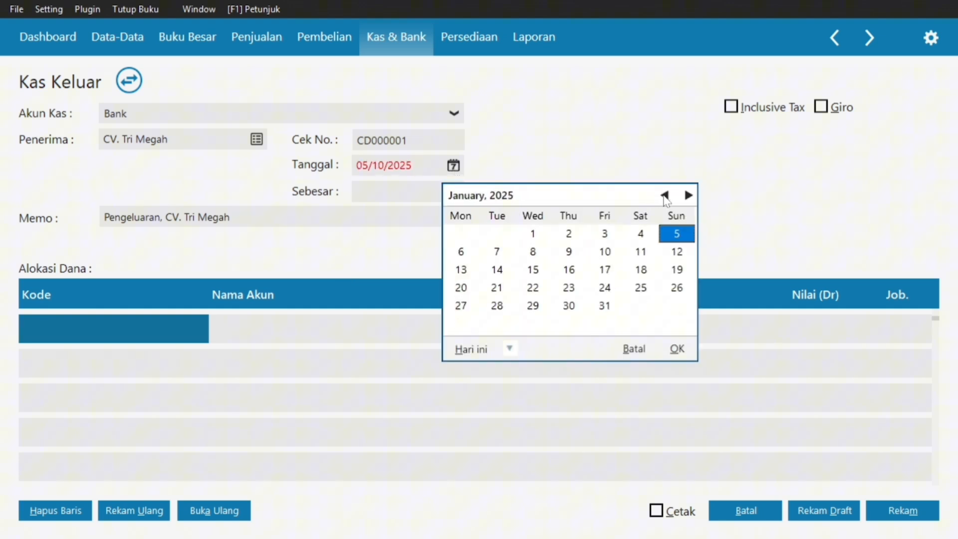
click(664, 195)
click(687, 195)
click(611, 233)
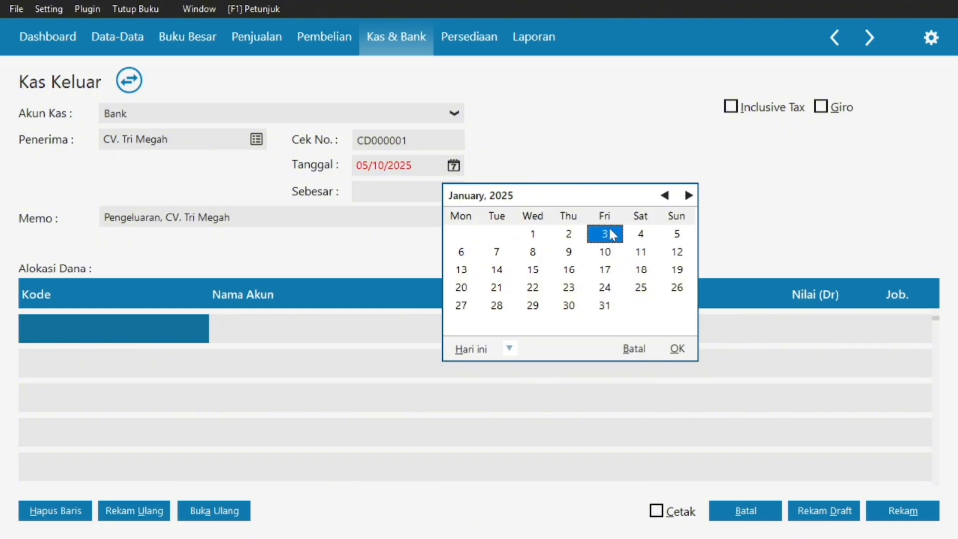
click(676, 349)
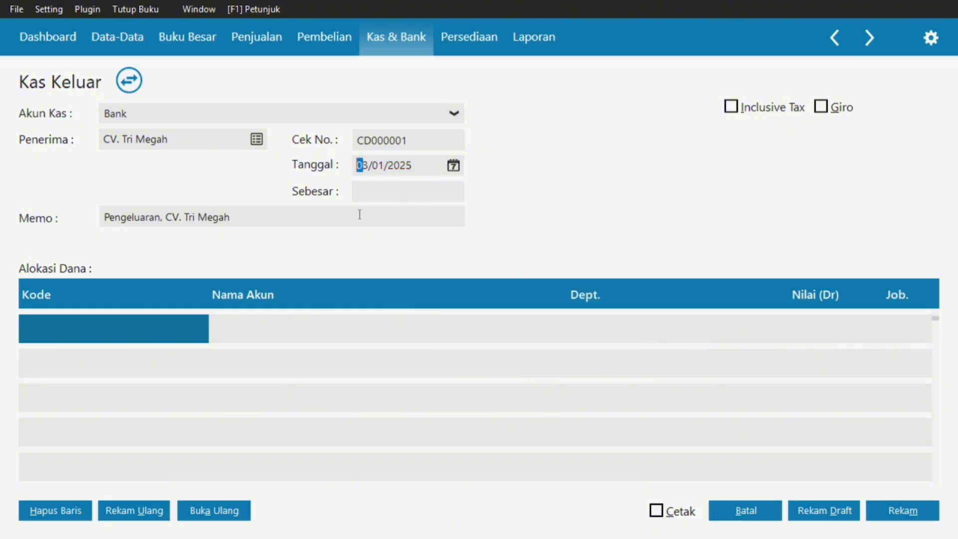
Put account 610000010 Beban Iklan & Promosi on the first allocation line.
double_click(114, 326)
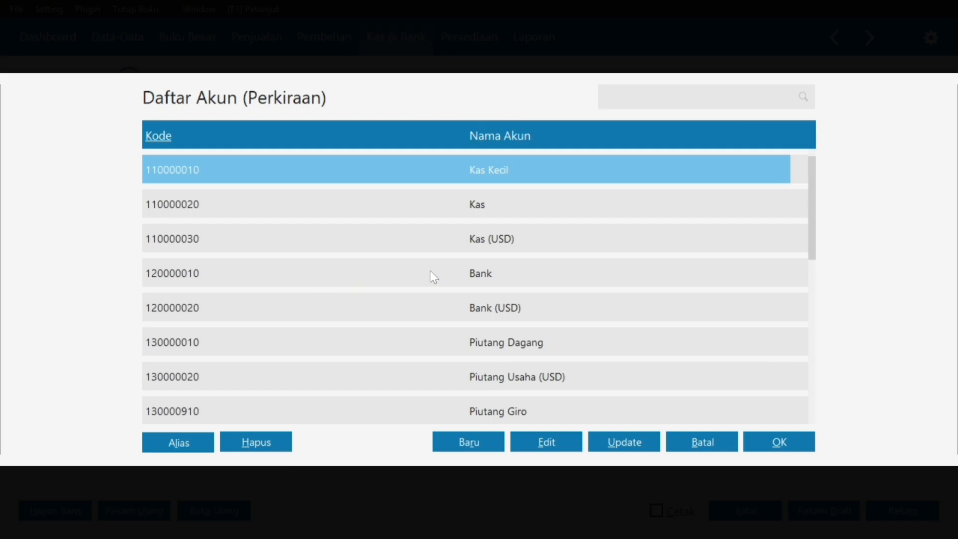
key(Down)
key(Down)
key(Down)
key(Down)
key(Down)
key(Down)
key(Down)
key(Down)
key(Down)
key(Down)
key(Down)
key(Down)
key(Down)
key(Down)
key(Down)
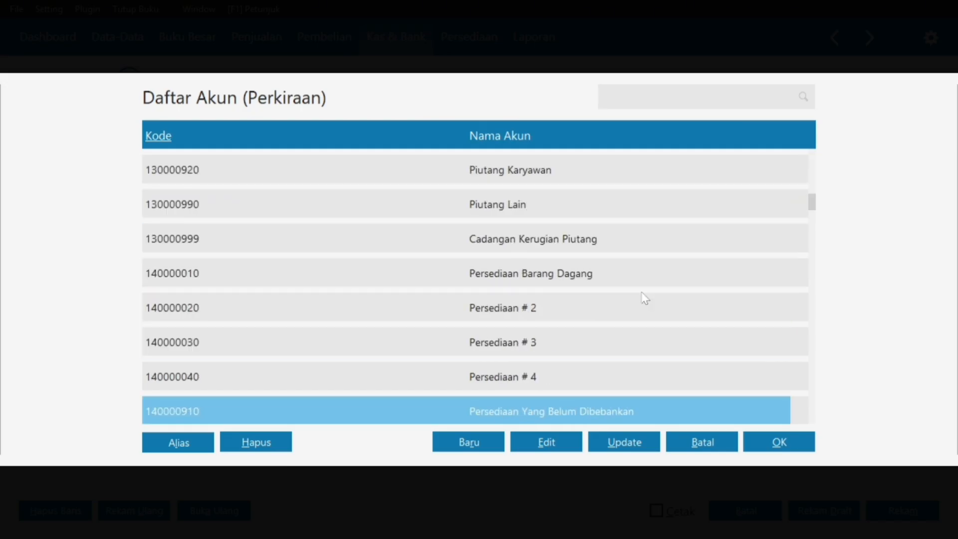
key(Down)
key(Down)
key(Down)
key(Down)
key(Down)
key(Down)
key(Down)
key(Down)
key(Down)
key(Down)
key(Down)
key(Down)
key(Down)
key(Down)
key(Down)
key(Down)
key(Down)
key(Down)
key(Down)
key(Down)
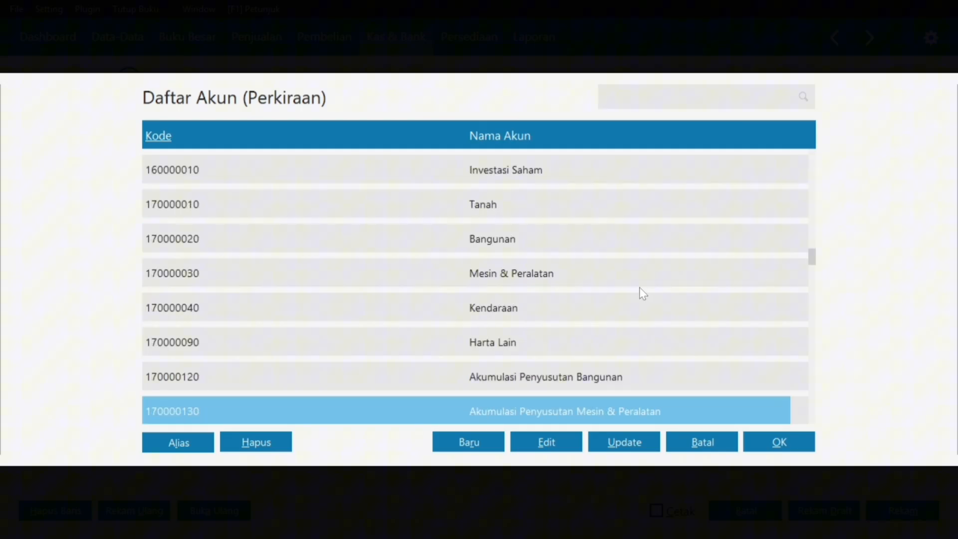
key(Down)
key(Down)
key(Down)
key(Down)
key(Down)
key(Down)
key(Down)
key(Down)
key(Down)
key(Down)
key(Down)
key(Down)
key(Down)
key(Down)
key(Down)
key(Down)
key(Down)
key(Down)
key(Down)
key(Down)
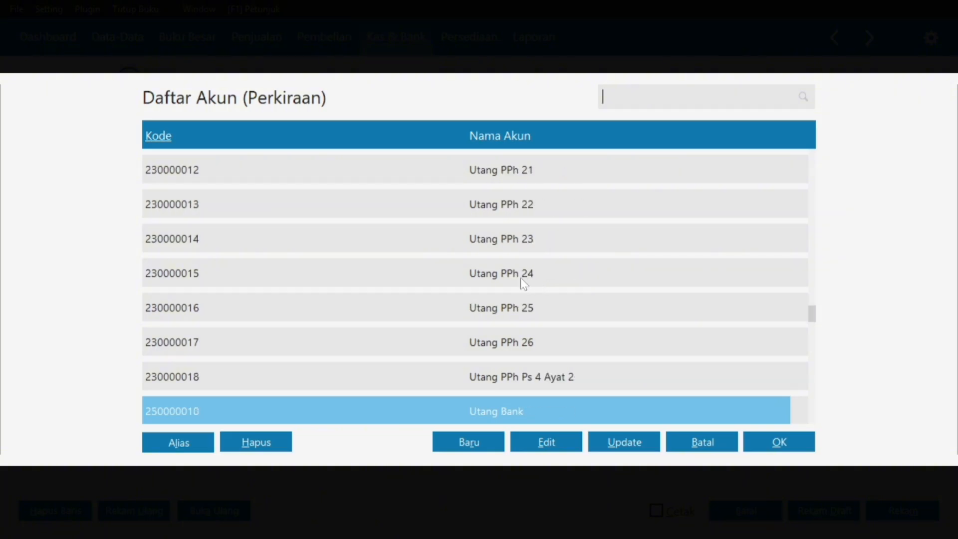
key(Down)
key(Down)
key(Down)
key(Down)
key(Down)
key(Down)
key(Down)
key(Down)
key(Down)
key(Down)
key(Down)
key(Down)
key(Down)
key(Down)
key(Down)
key(Down)
key(Down)
key(Down)
key(Down)
key(Down)
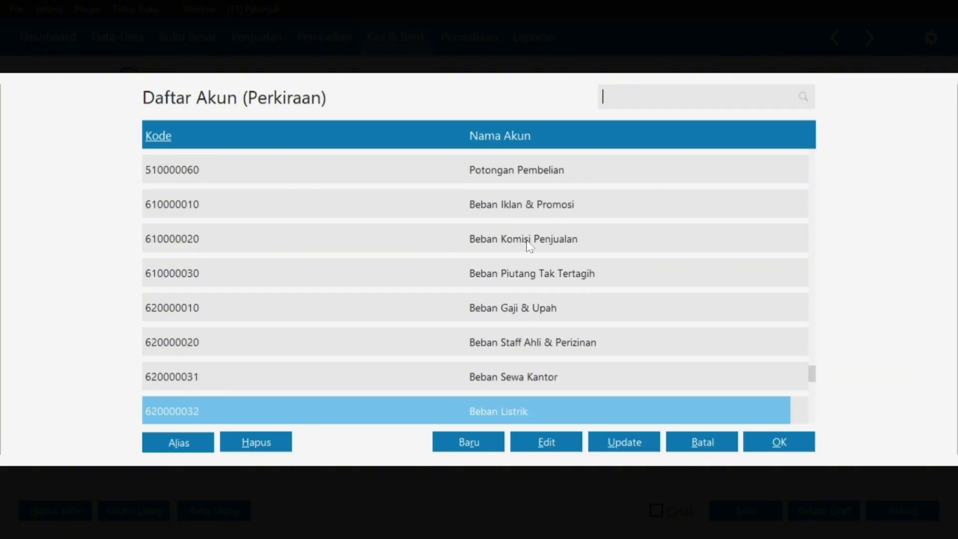
click(530, 210)
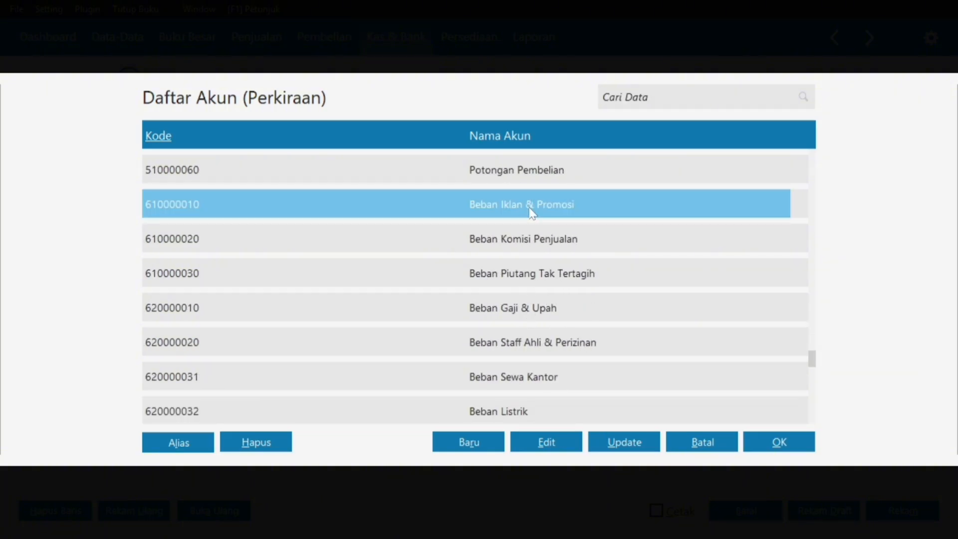
click(785, 444)
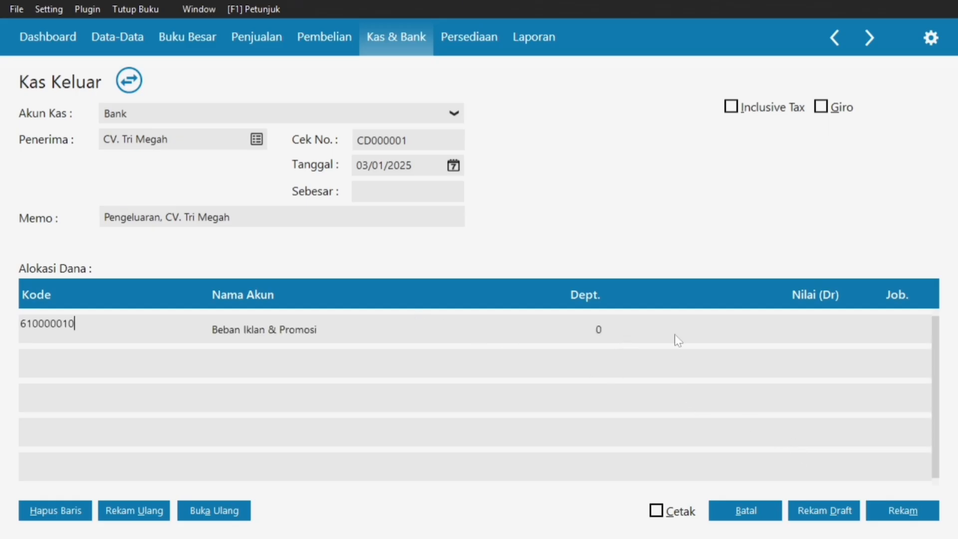
Check the amount in the PDF and enter Rp 250.000 as the advertising expense debit.
click(813, 325)
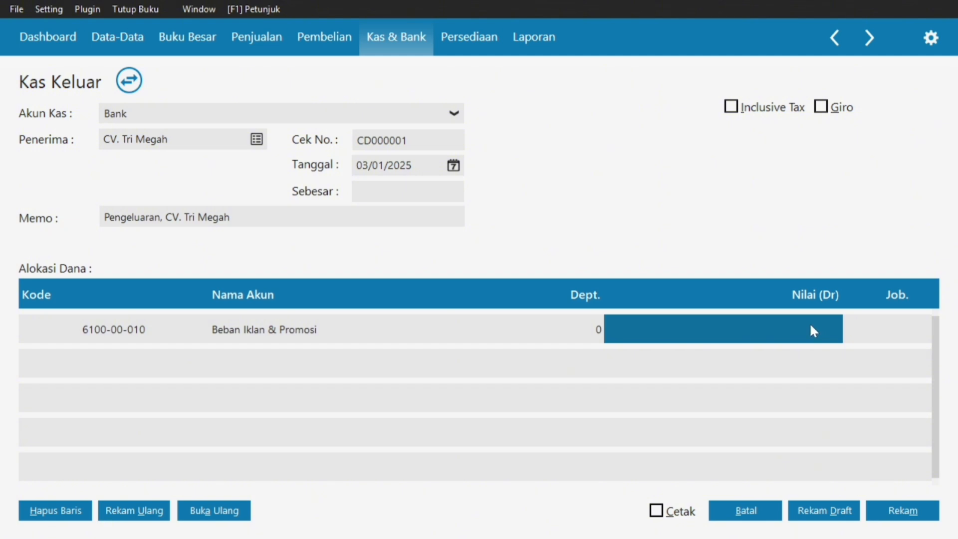
key(super)
click(571, 520)
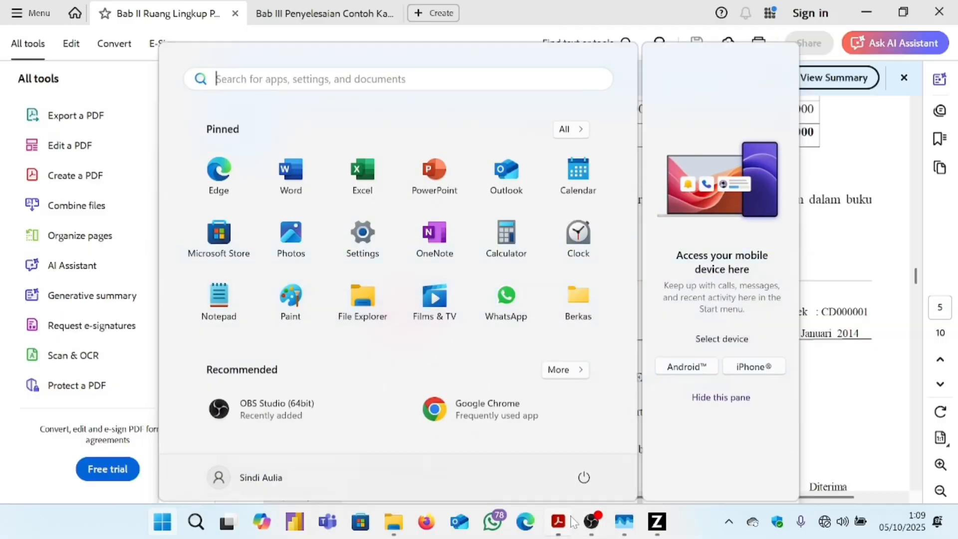
scroll(504, 384, down, 2)
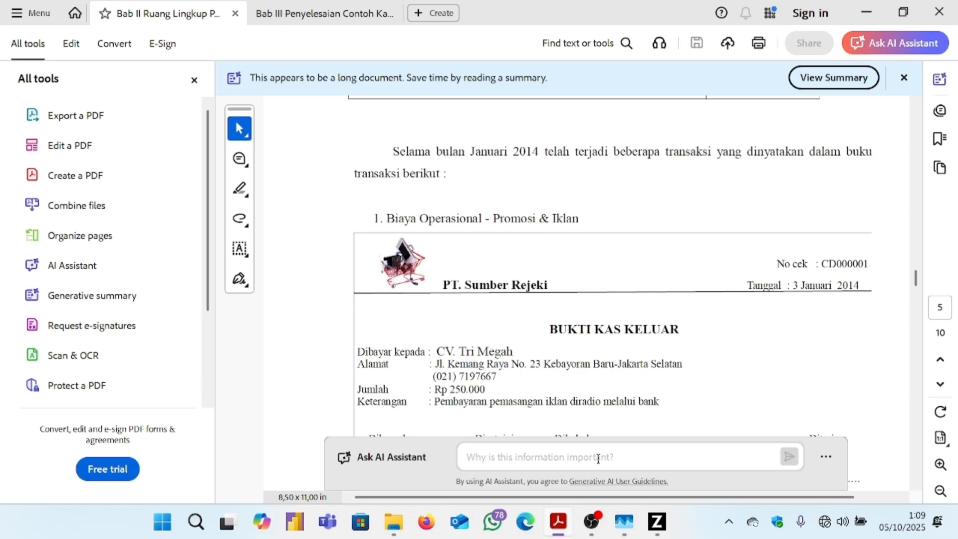
click(656, 521)
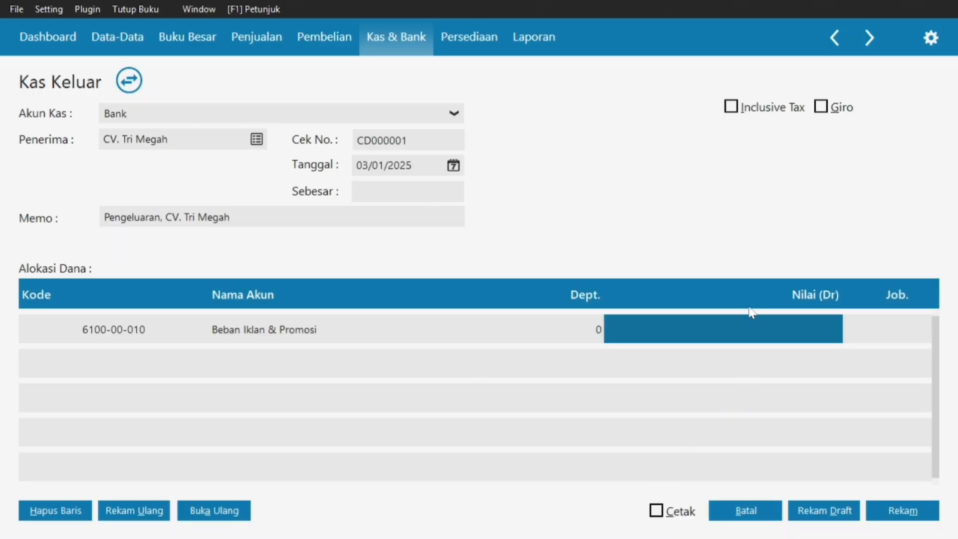
text(25)
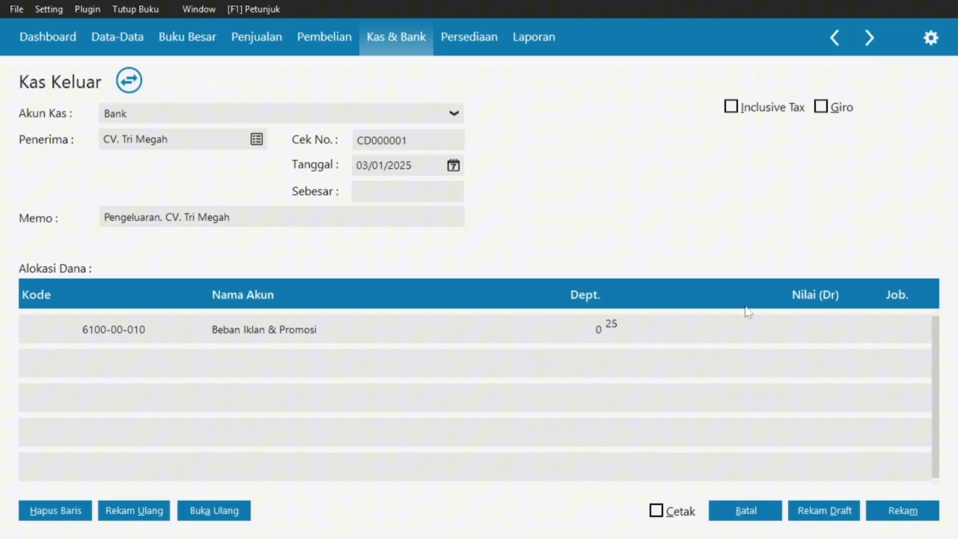
text(0000)
click(427, 195)
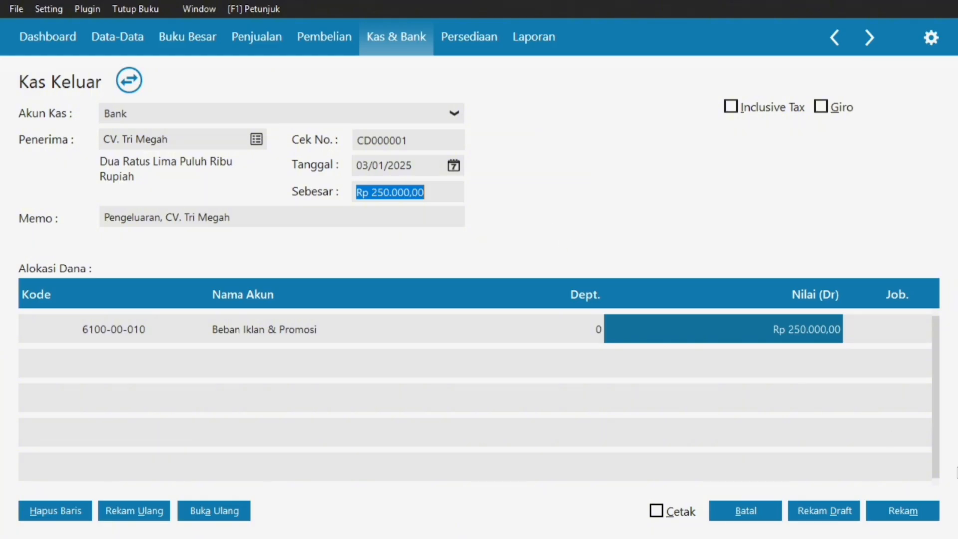
Save cash-out CD000001 and close the Kas Keluar list back to the Kas & Bank menu.
click(919, 509)
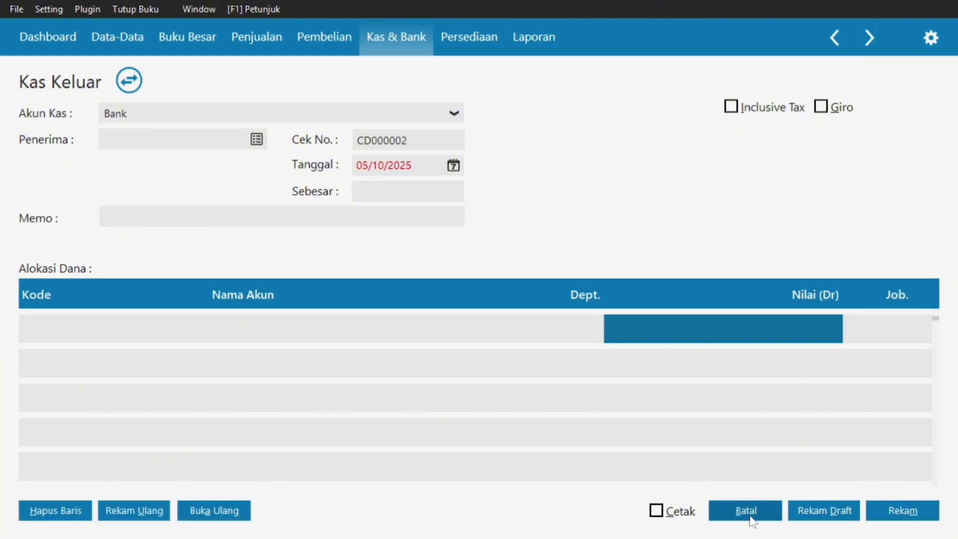
click(748, 514)
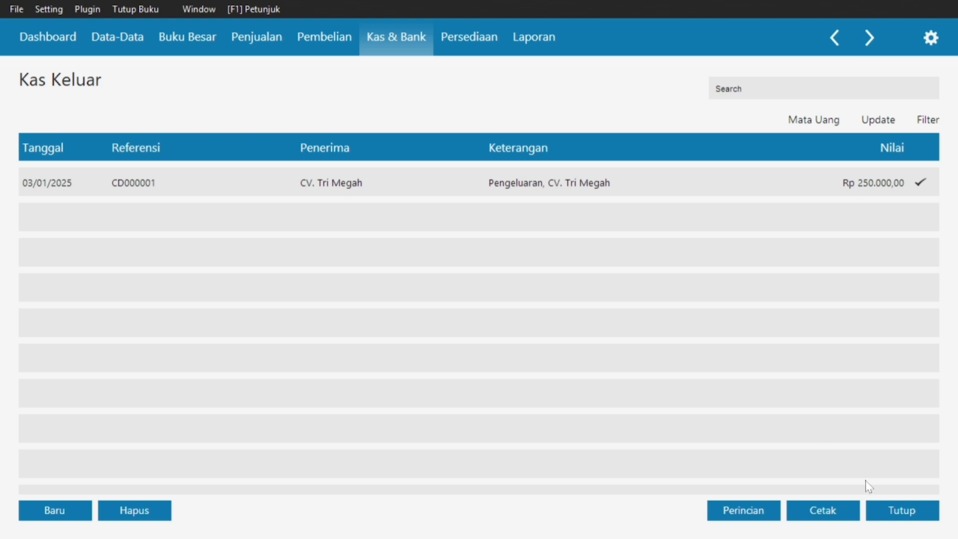
click(872, 513)
In Acrobat, scroll the Bab III PDF to page 19's Pembayaran Piutang Sebagian instructions.
mouse_move(712, 361)
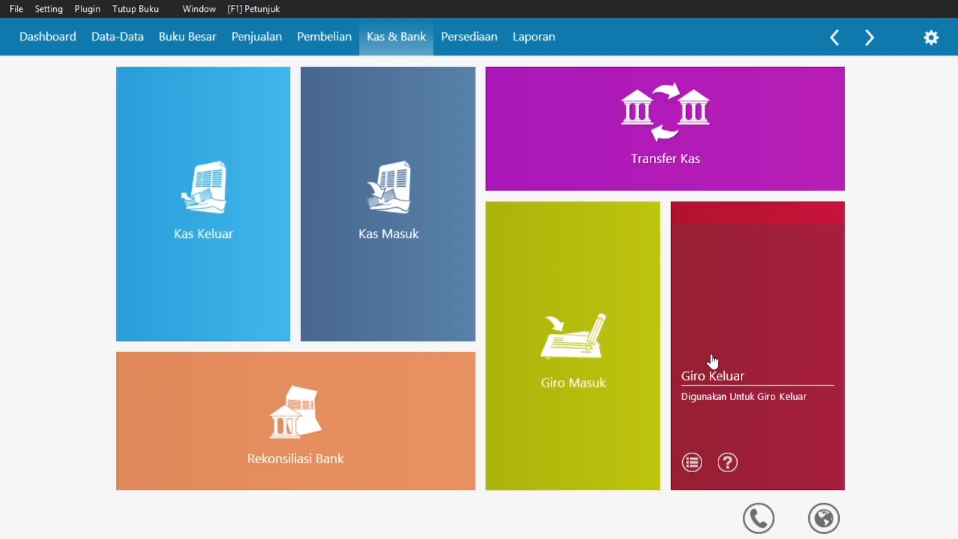
key(super)
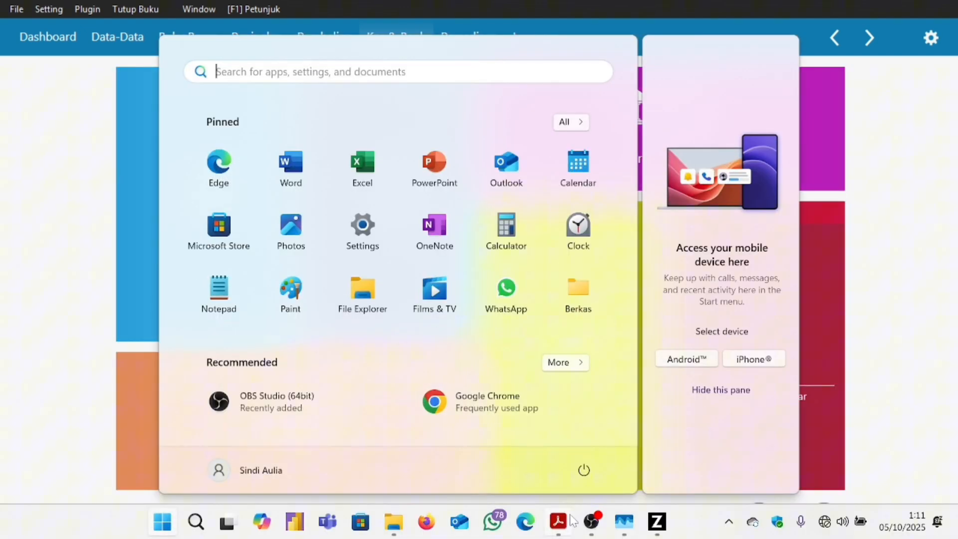
click(571, 521)
scroll(577, 332, down, 3)
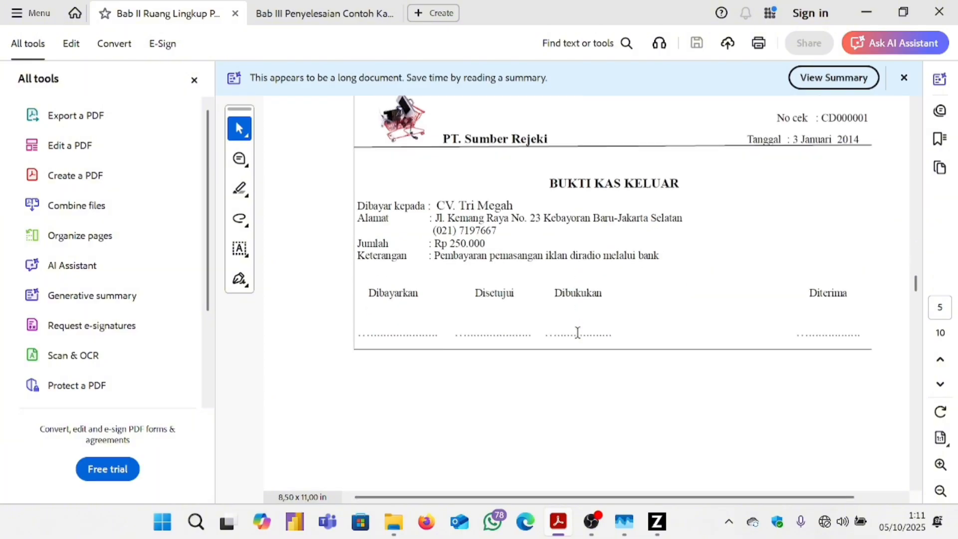
scroll(577, 332, down, 5)
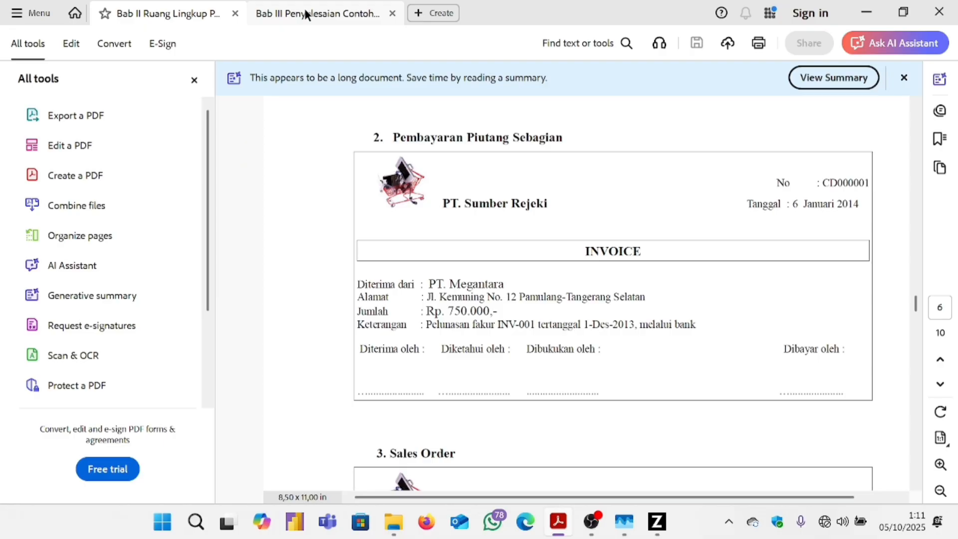
click(306, 13)
scroll(476, 165, down, 15)
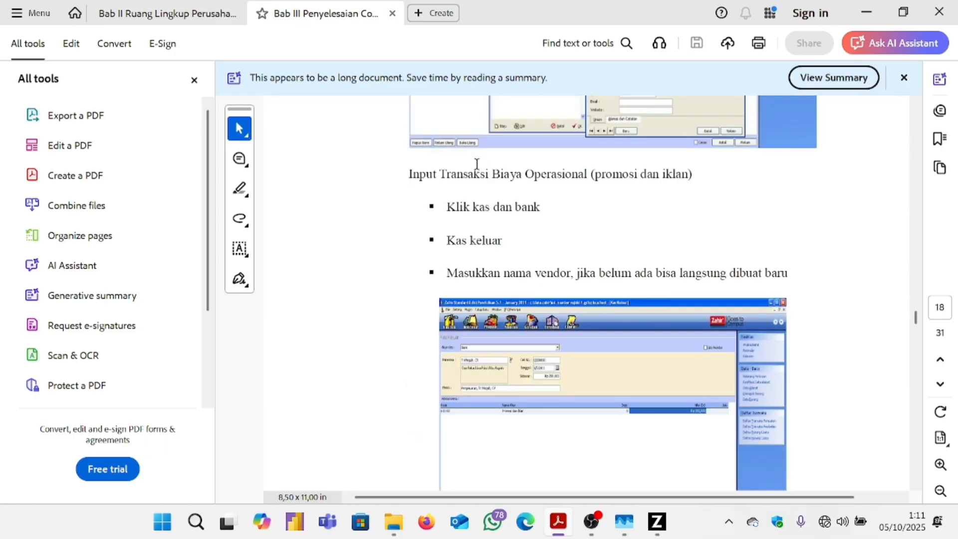
scroll(476, 164, down, 12)
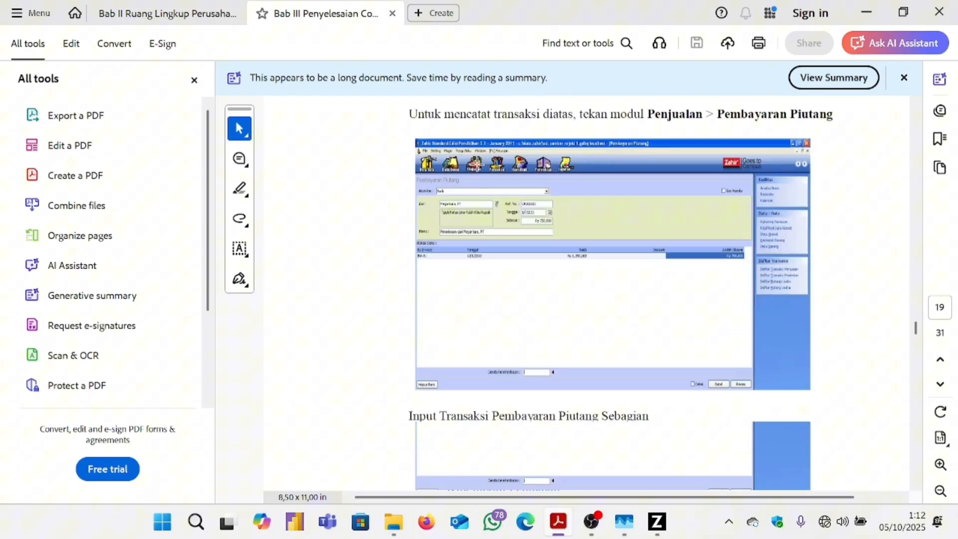
scroll(477, 164, up, 3)
scroll(476, 164, down, 1)
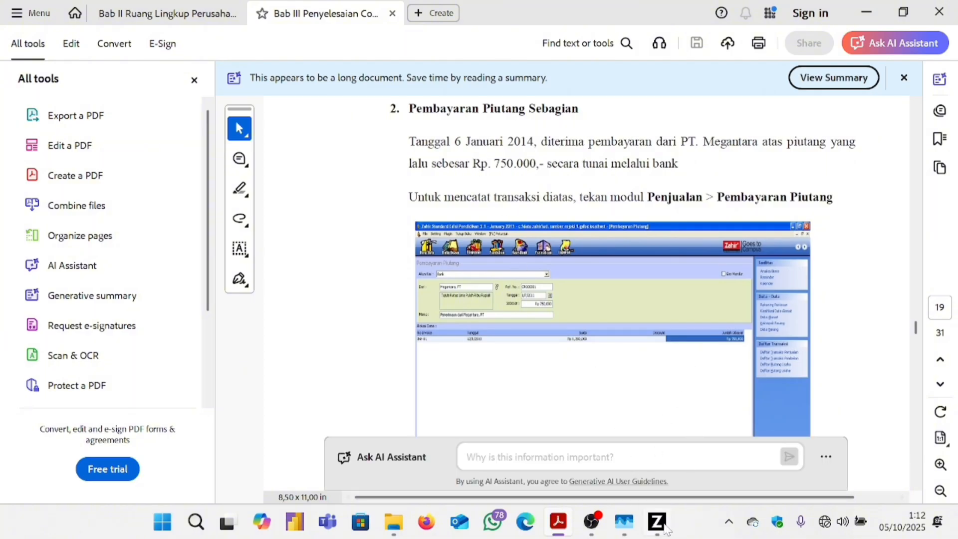
mouse_move(657, 522)
click(674, 451)
From Penjualan's Pembayaran Piutang Usaha tile, create new receivable payment CR000001.
click(661, 462)
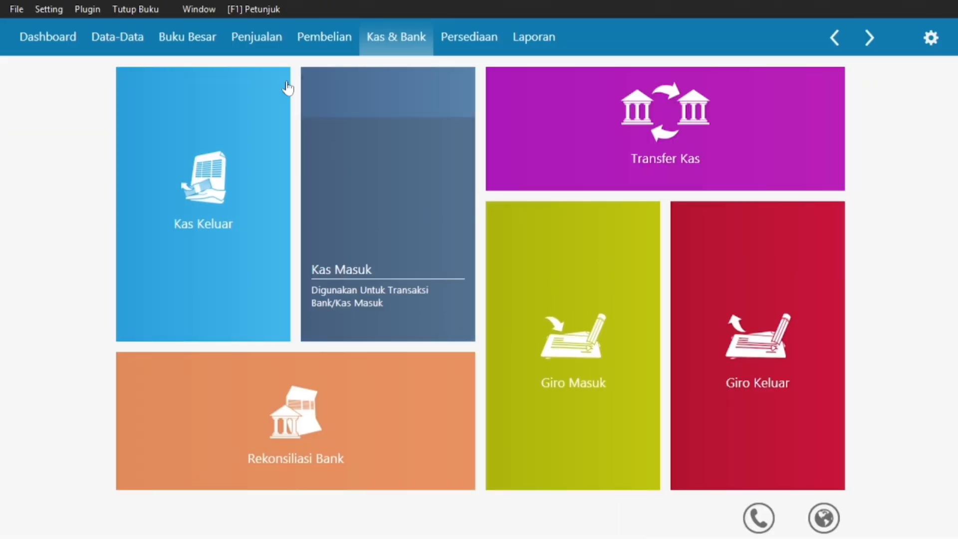
click(246, 44)
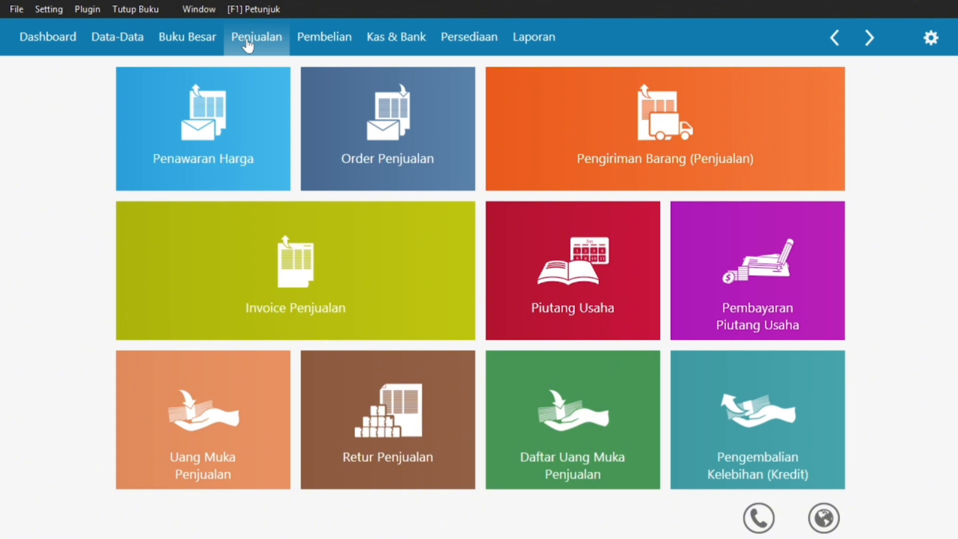
mouse_move(492, 254)
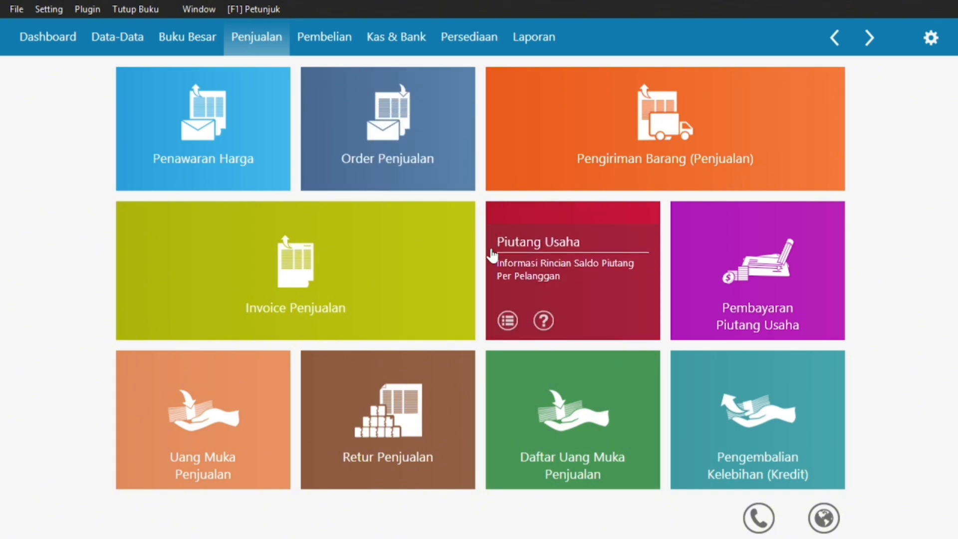
mouse_move(782, 289)
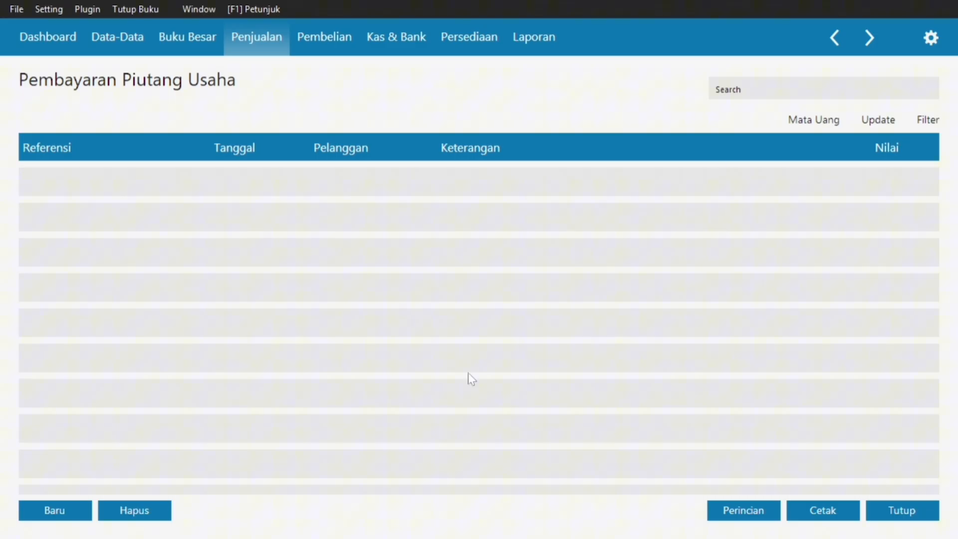
click(45, 509)
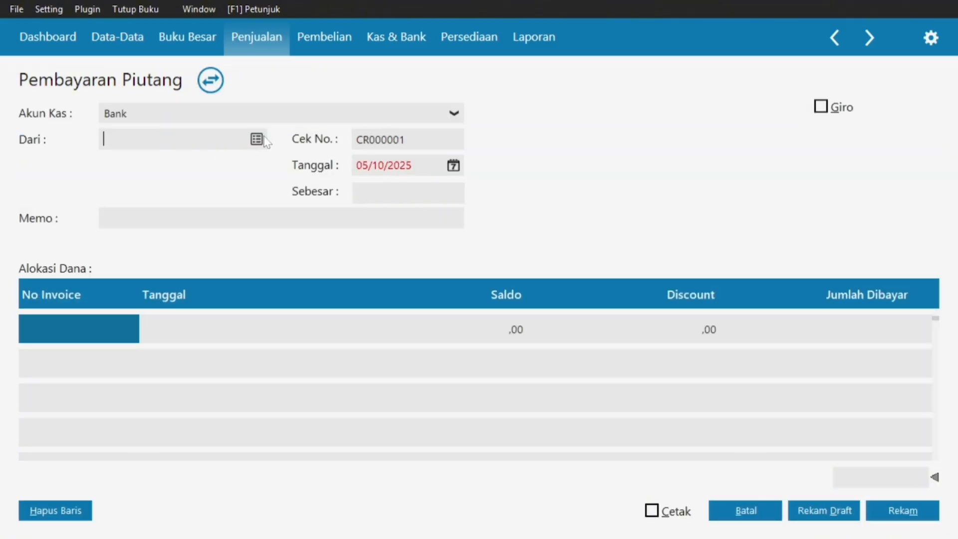
View PT. Megantara's Rp. 750.000 invoice in the Bab II PDF, then return to CR000001.
key(super)
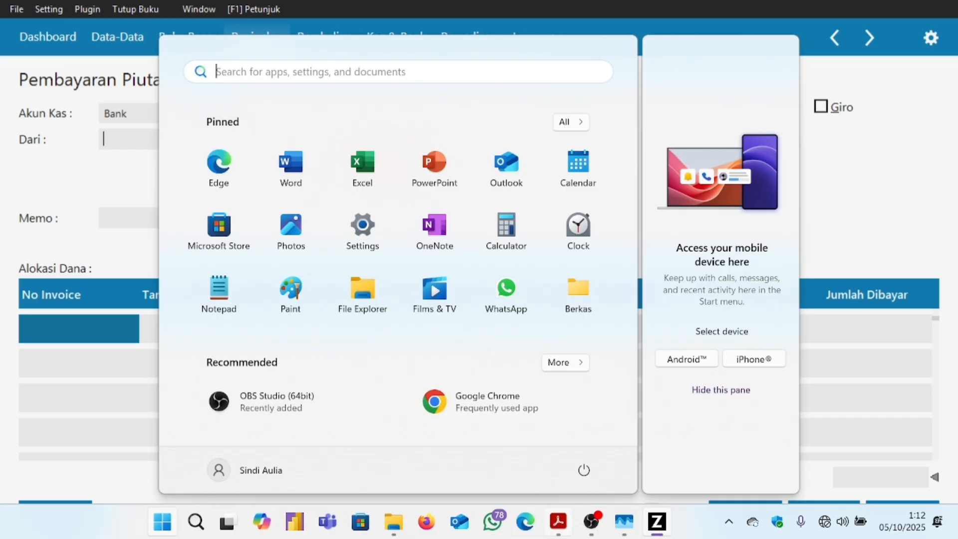
click(558, 522)
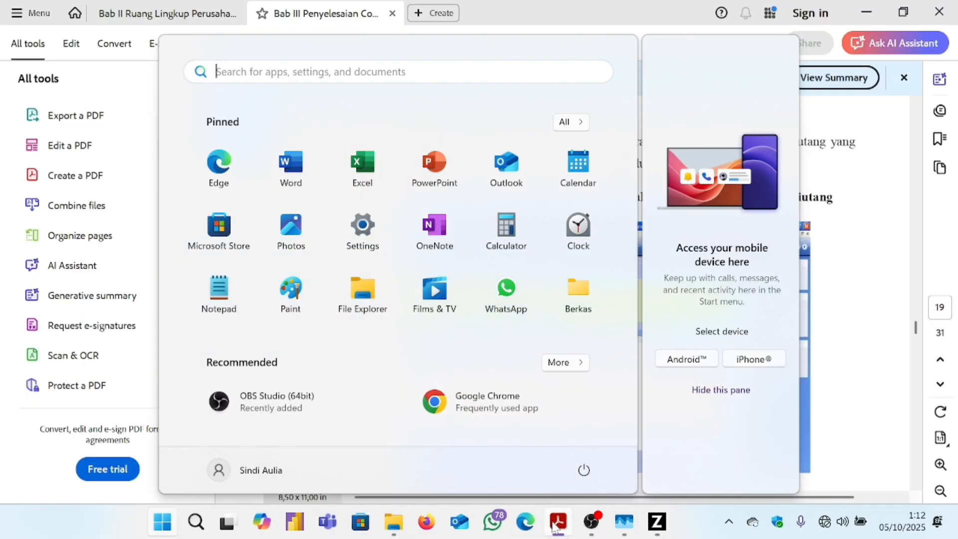
click(557, 526)
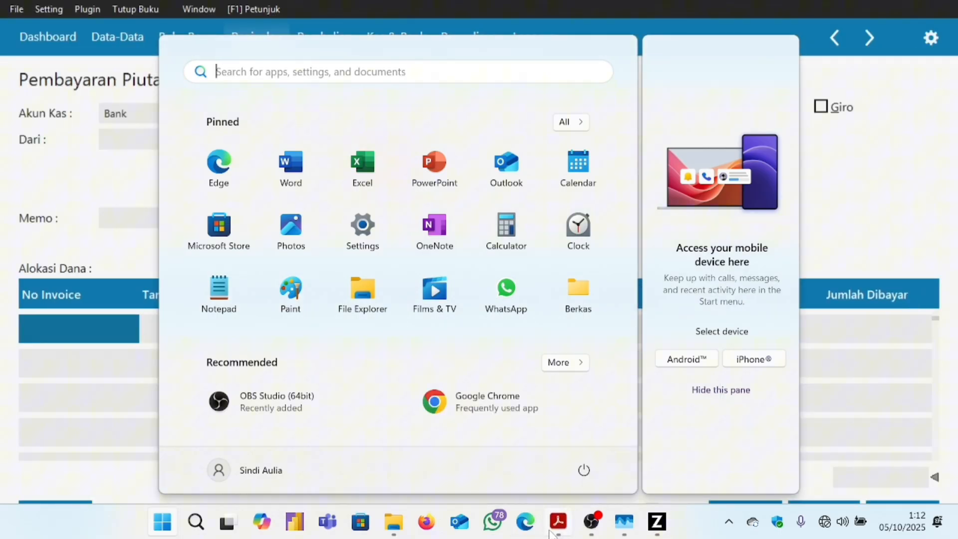
click(648, 439)
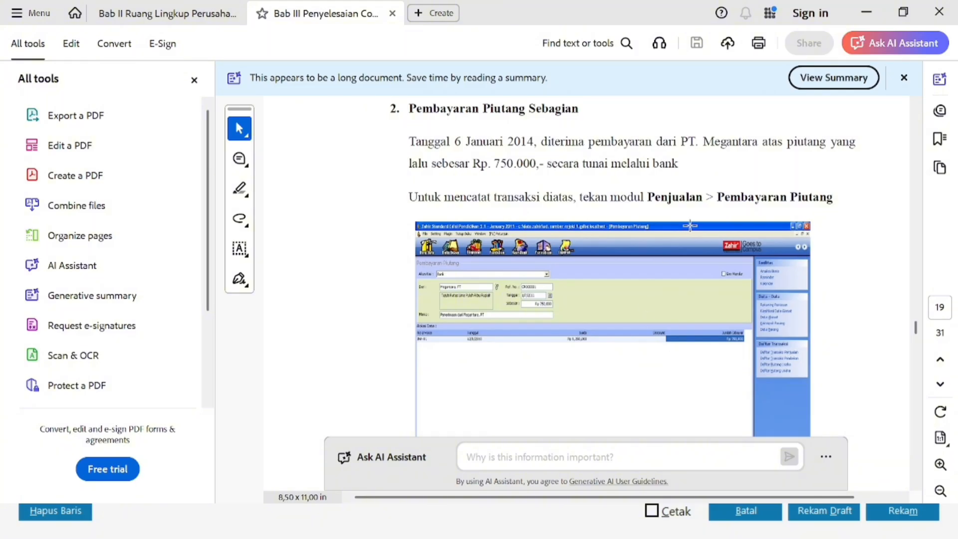
click(168, 12)
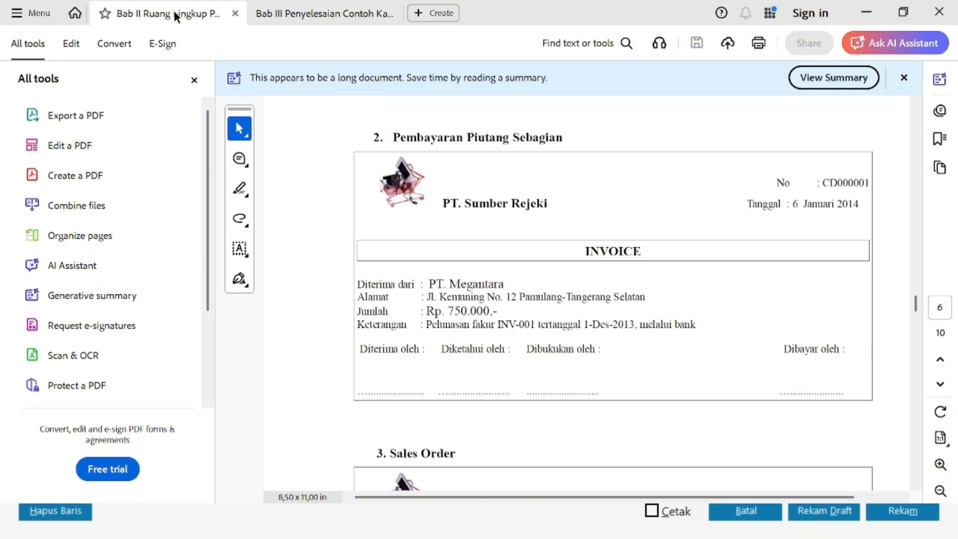
key(super)
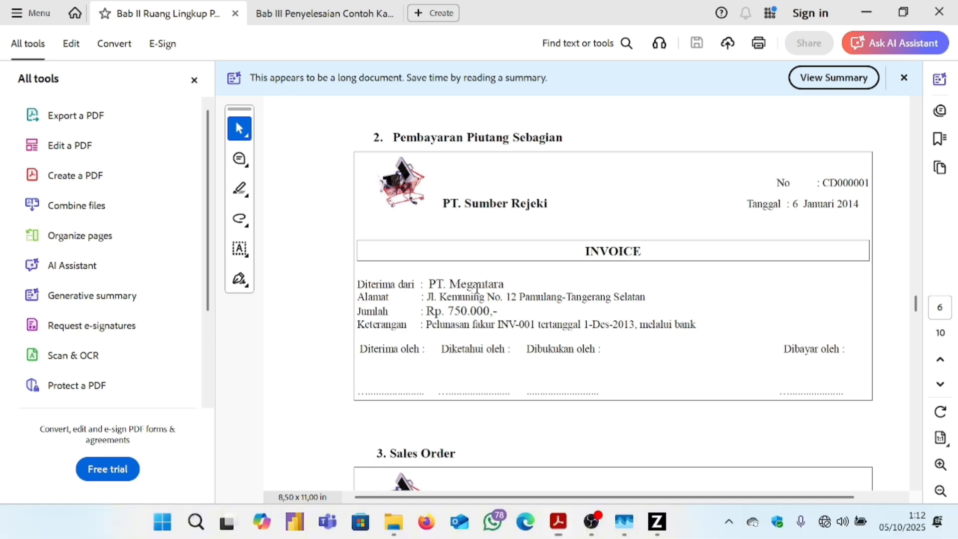
mouse_move(651, 530)
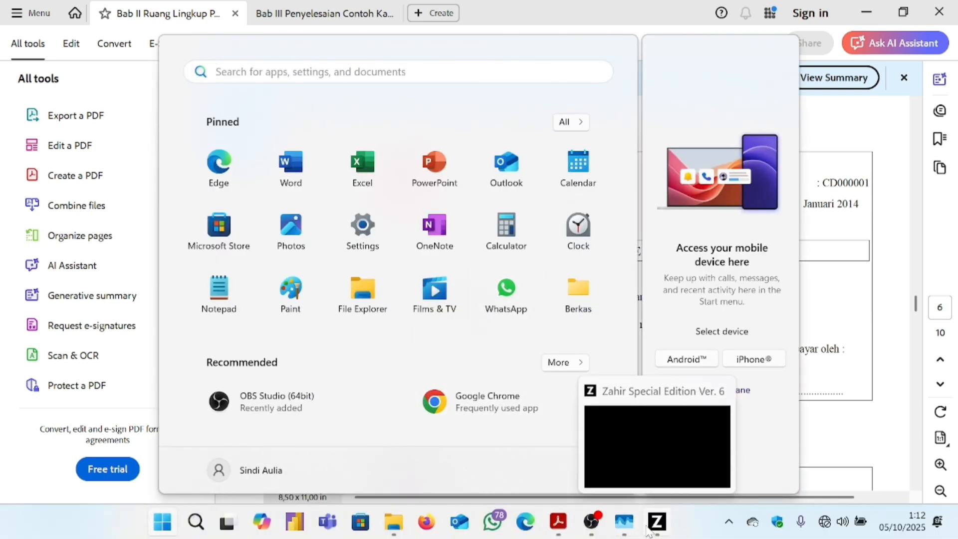
click(675, 428)
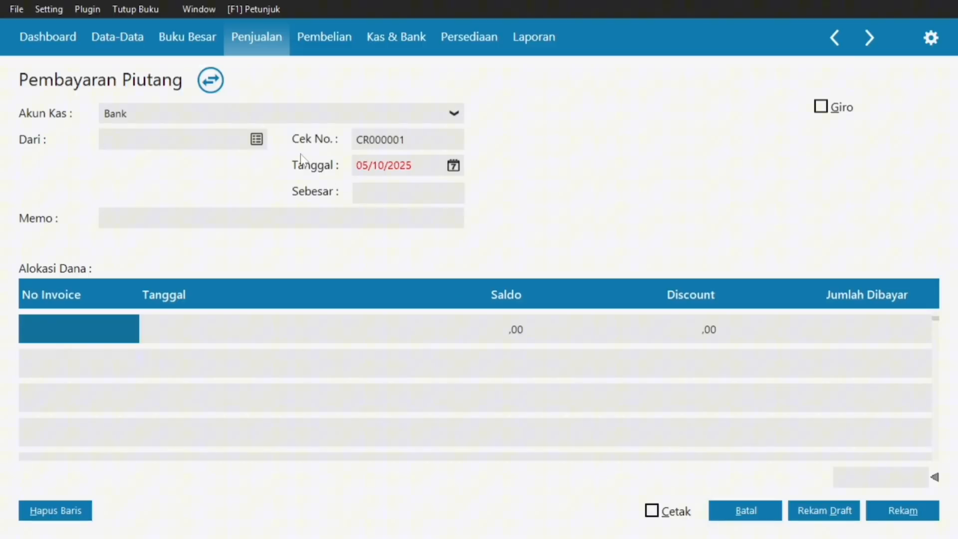
Choose PT. Megantara as the paying customer, re-checking the Bab III guide.
click(257, 139)
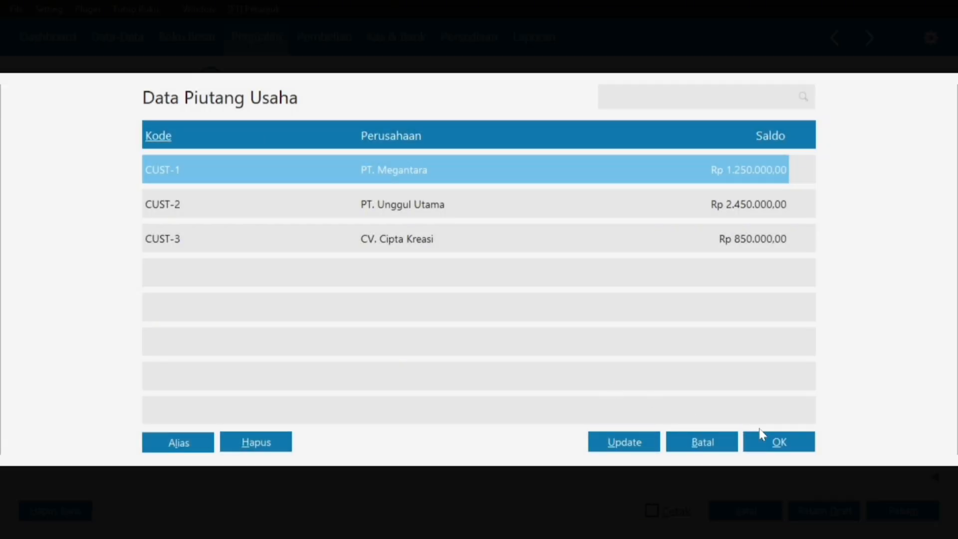
click(778, 442)
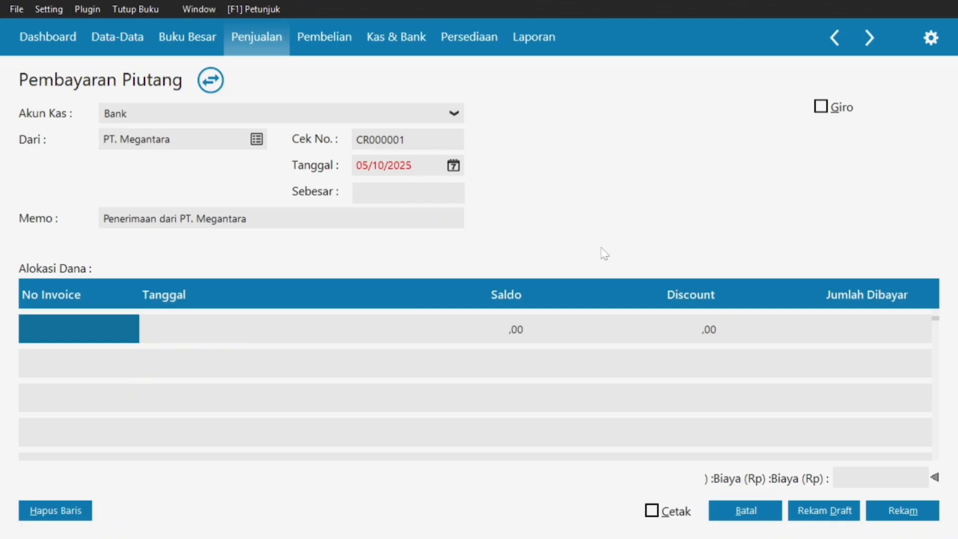
key(super)
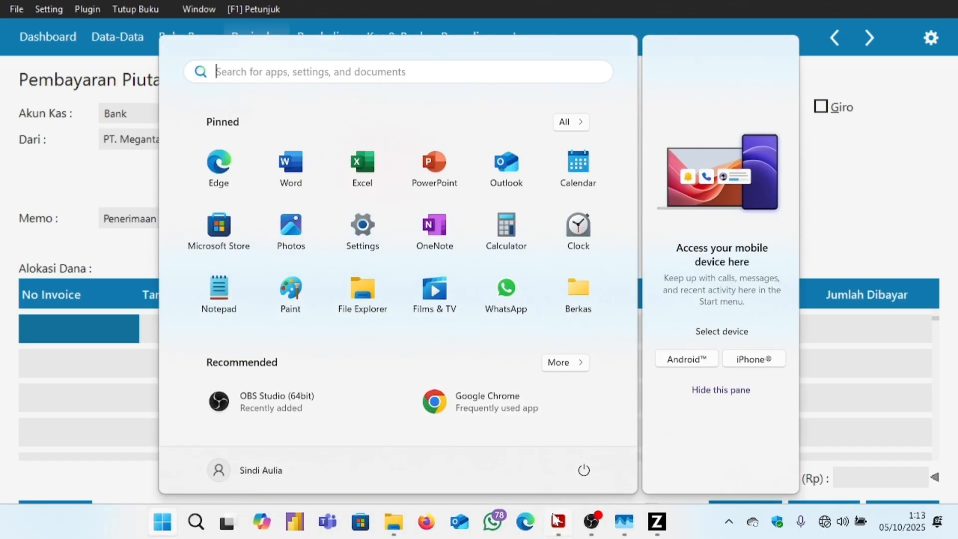
click(557, 520)
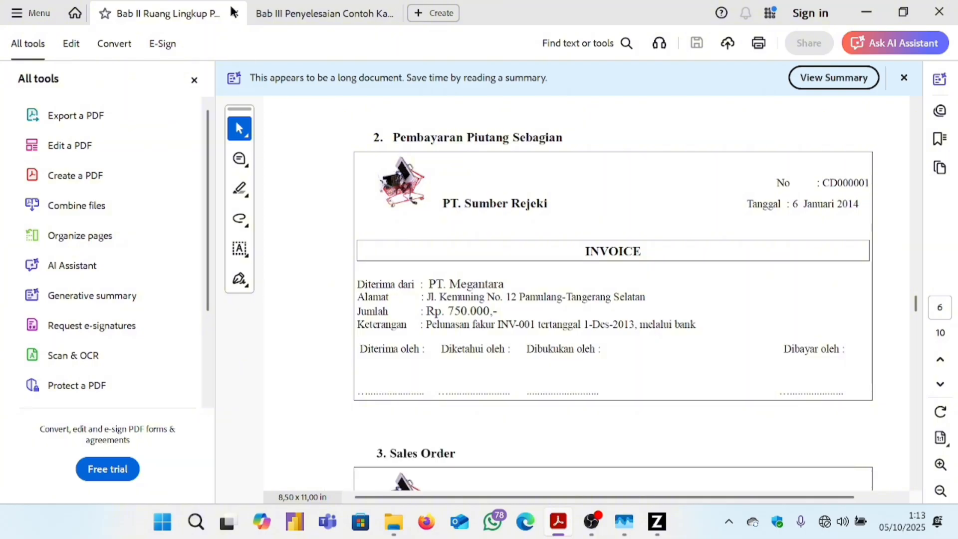
click(300, 12)
scroll(393, 205, down, 3)
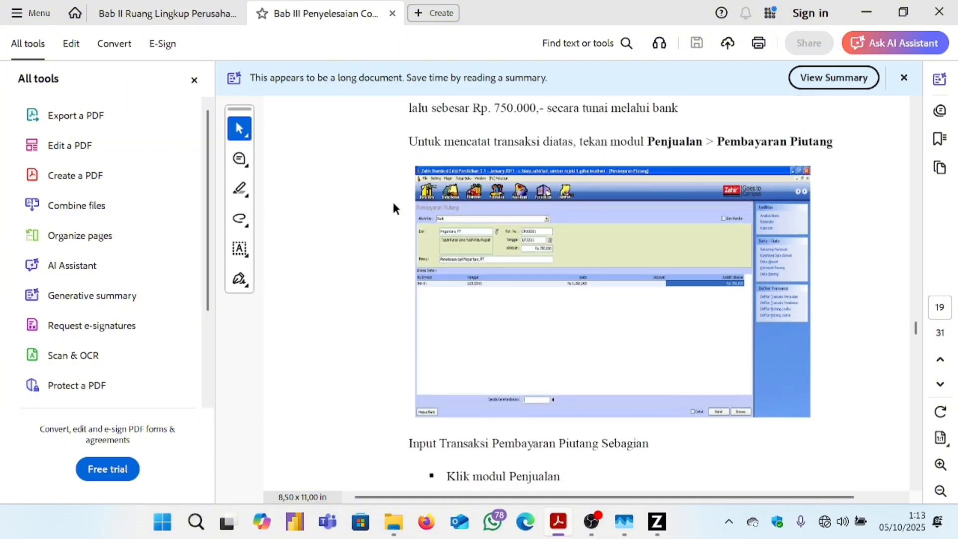
scroll(393, 205, up, 3)
scroll(393, 204, down, 1)
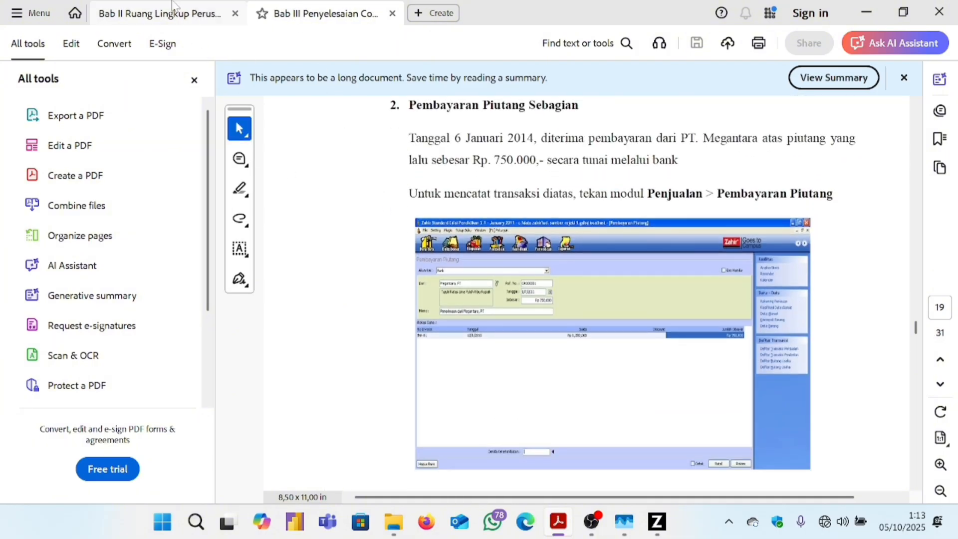
click(660, 516)
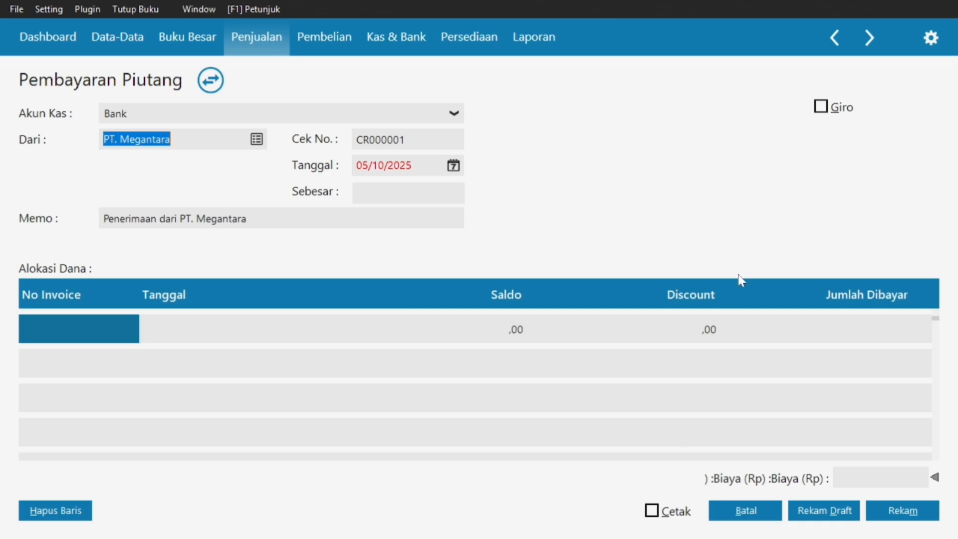
Set the payment date to 06/01/2025 using the calendar.
click(454, 167)
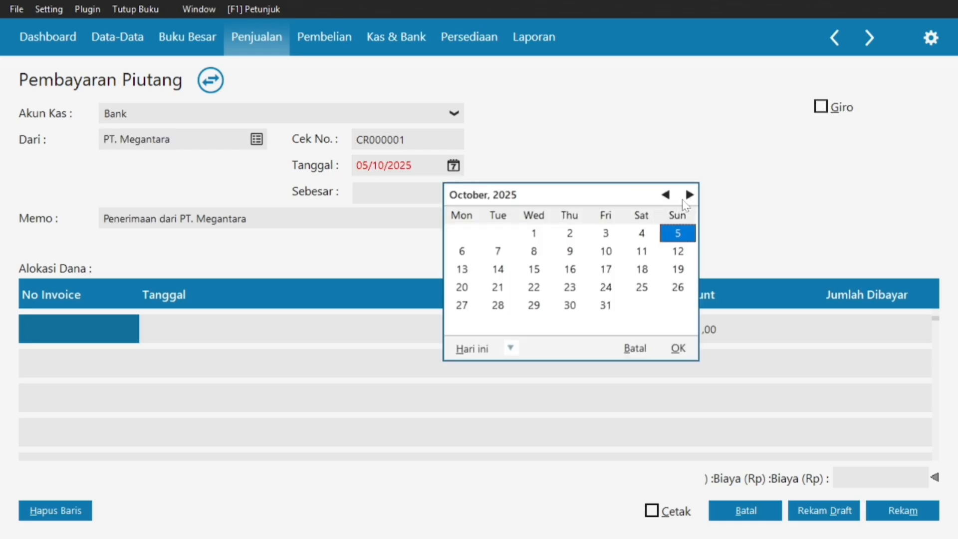
click(666, 195)
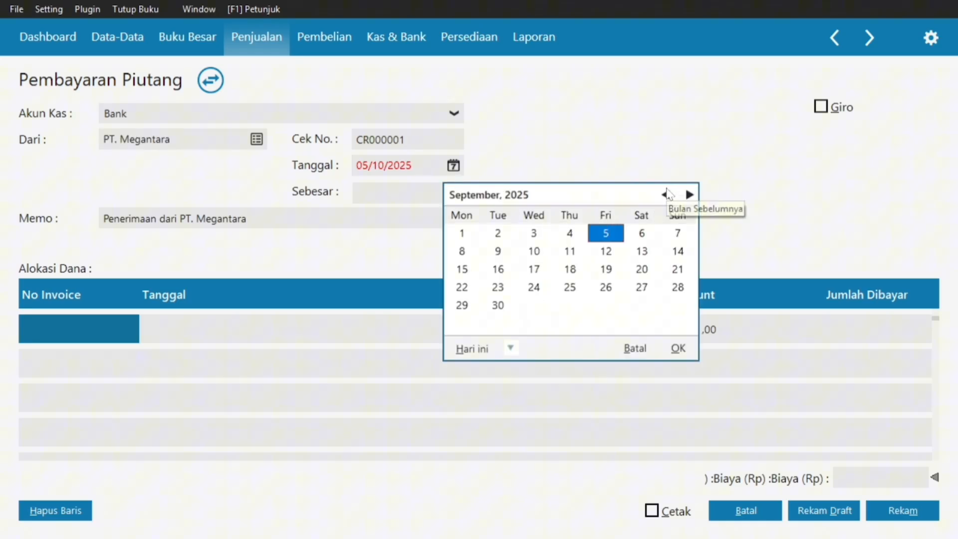
click(689, 194)
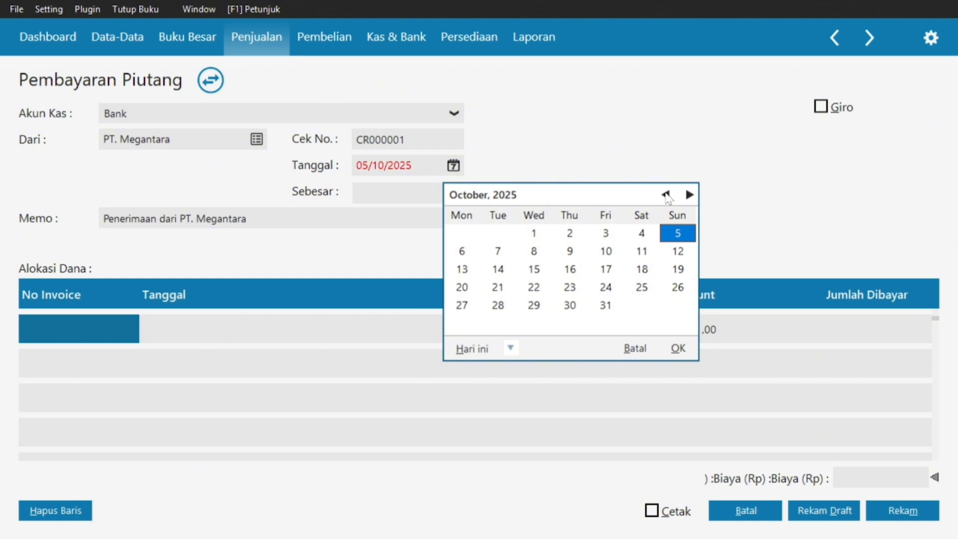
click(666, 194)
click(666, 195)
click(666, 195)
click(666, 195)
click(665, 194)
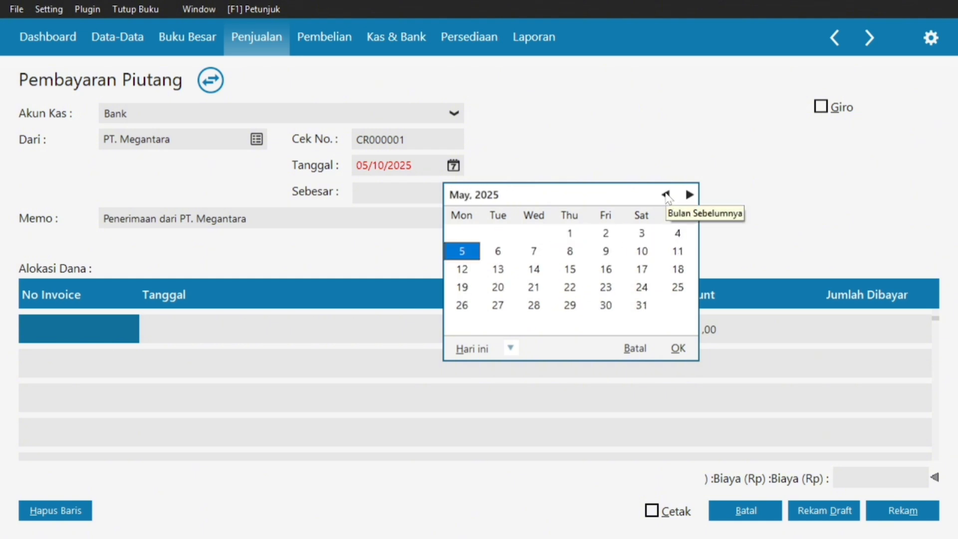
click(666, 195)
click(666, 195)
click(666, 194)
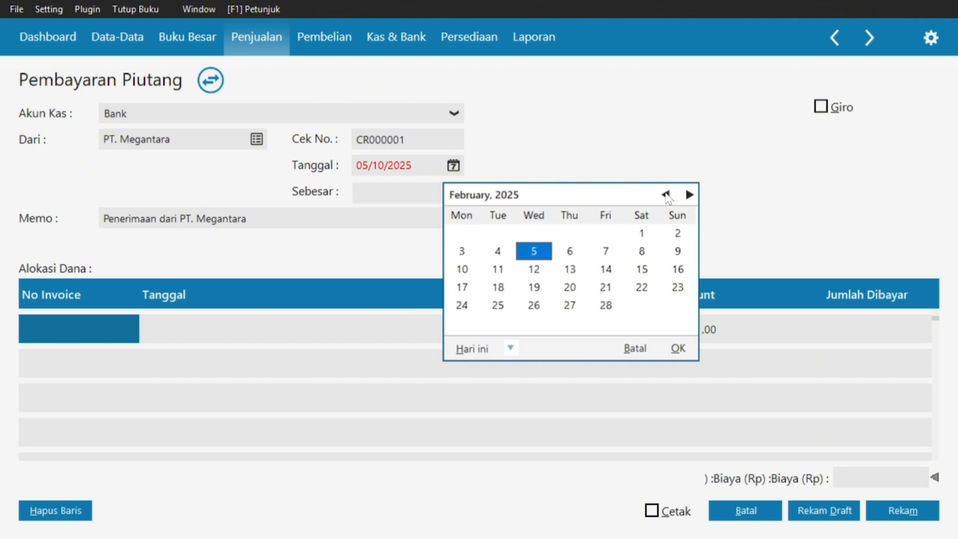
click(665, 195)
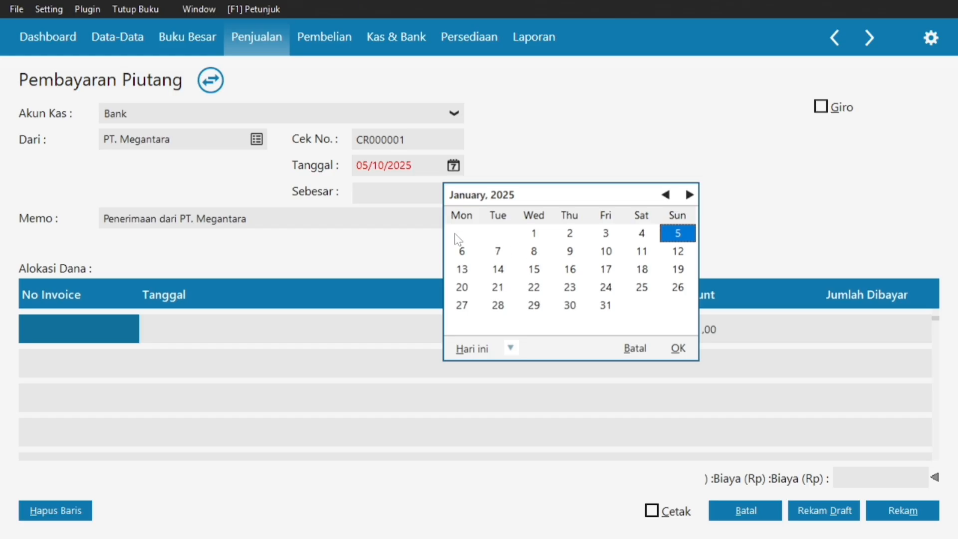
click(460, 252)
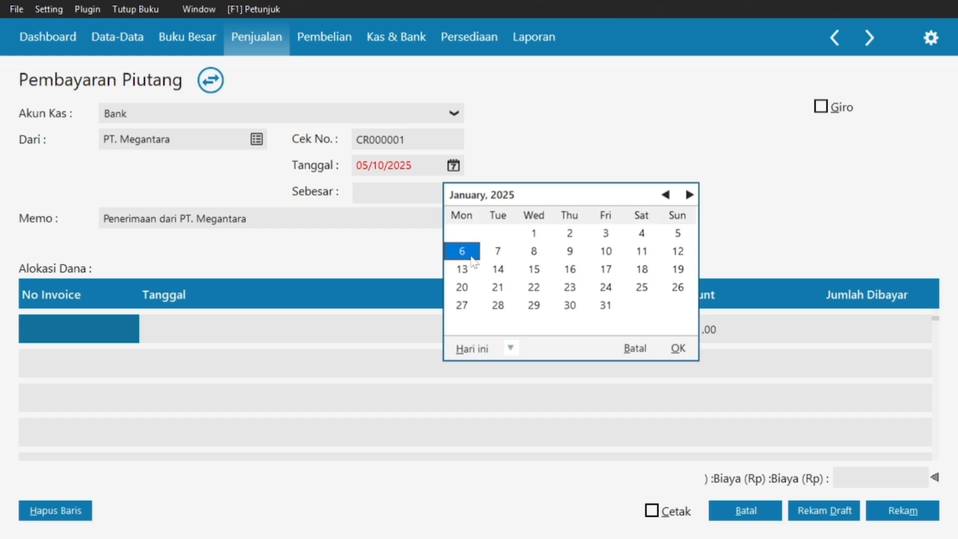
click(679, 349)
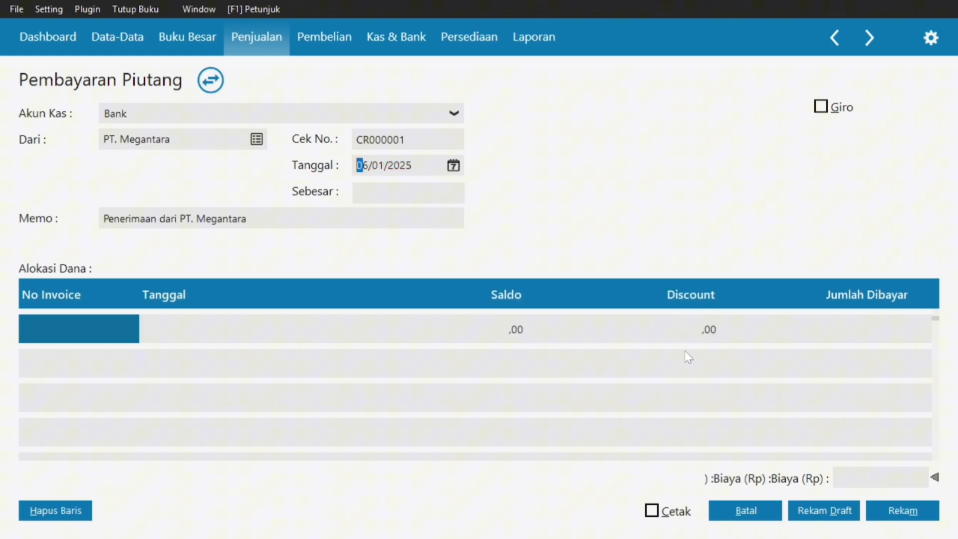
Add invoice INV-01 to the payment allocation, checking the reference PDF.
double_click(90, 320)
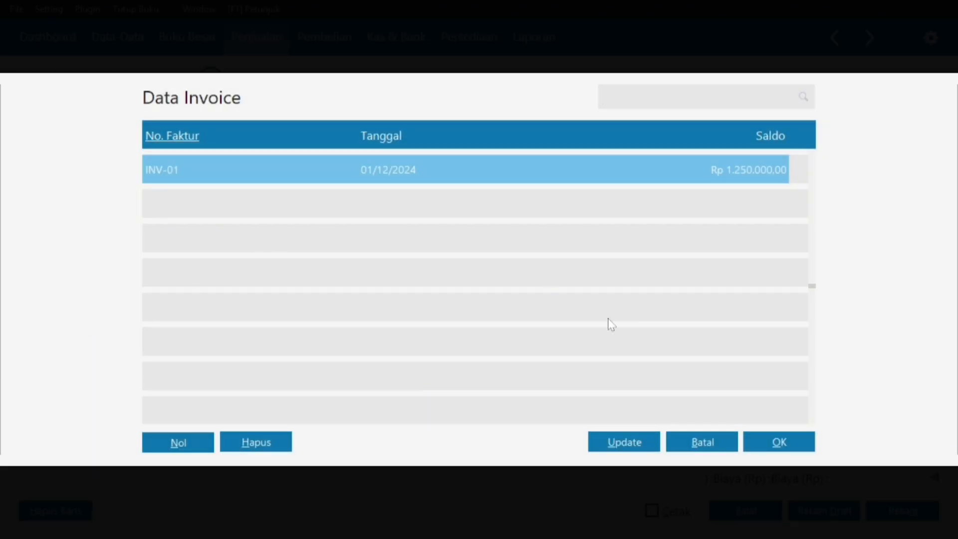
click(774, 443)
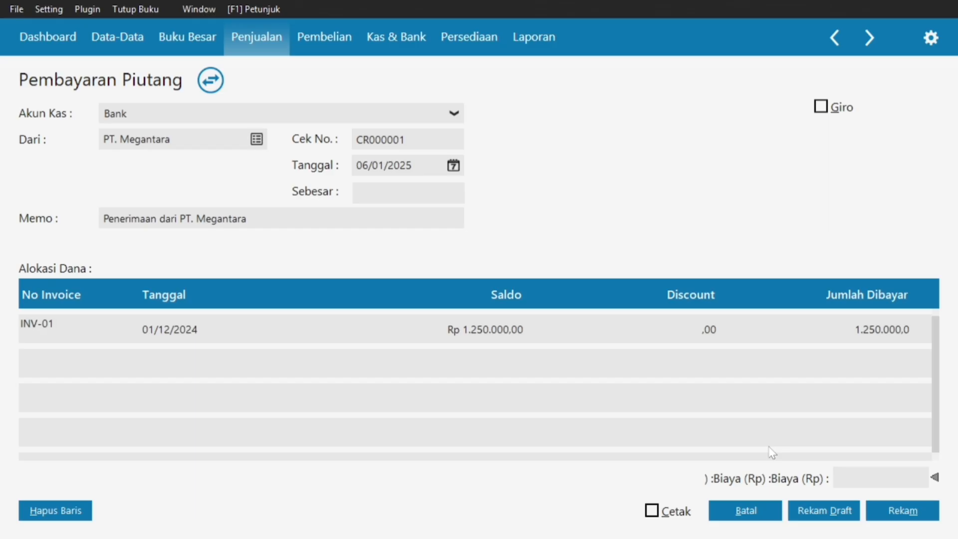
key(super)
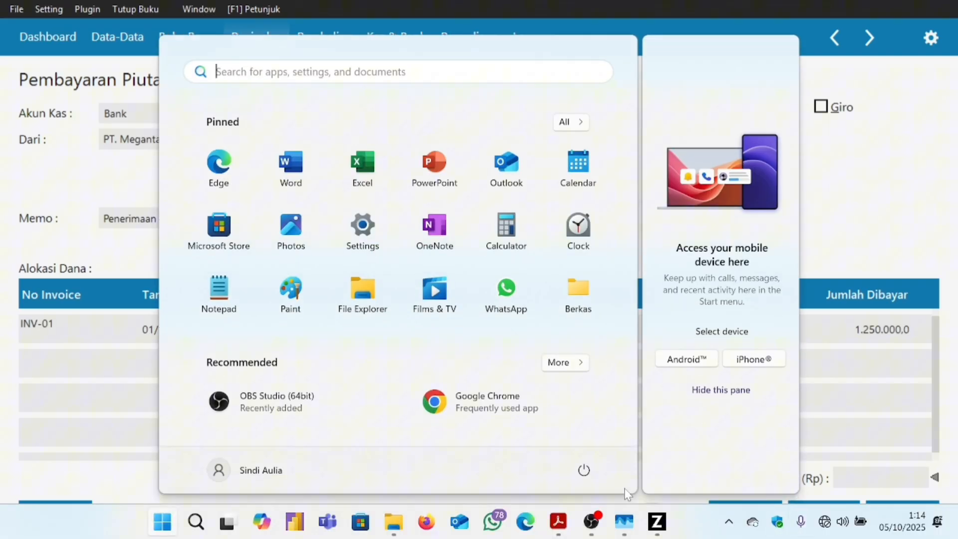
click(558, 521)
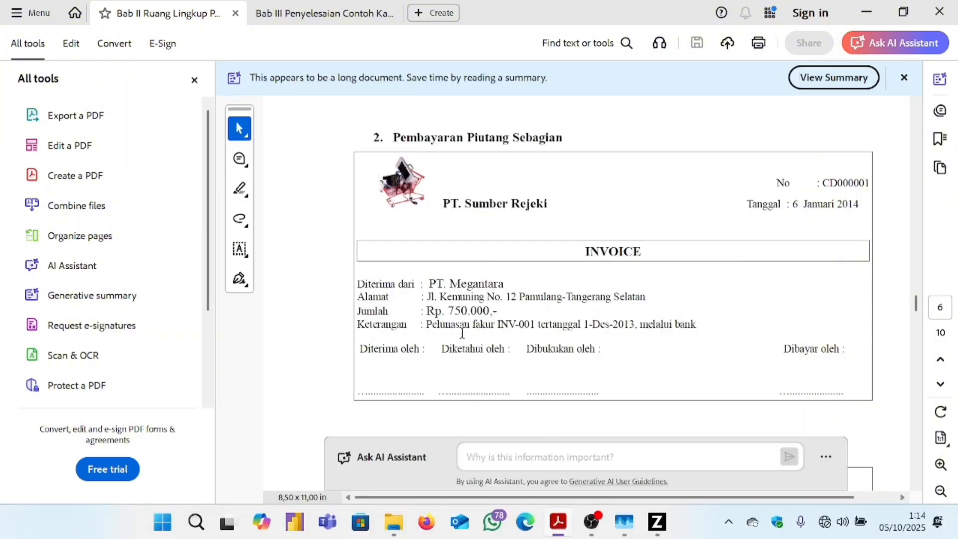
key(super)
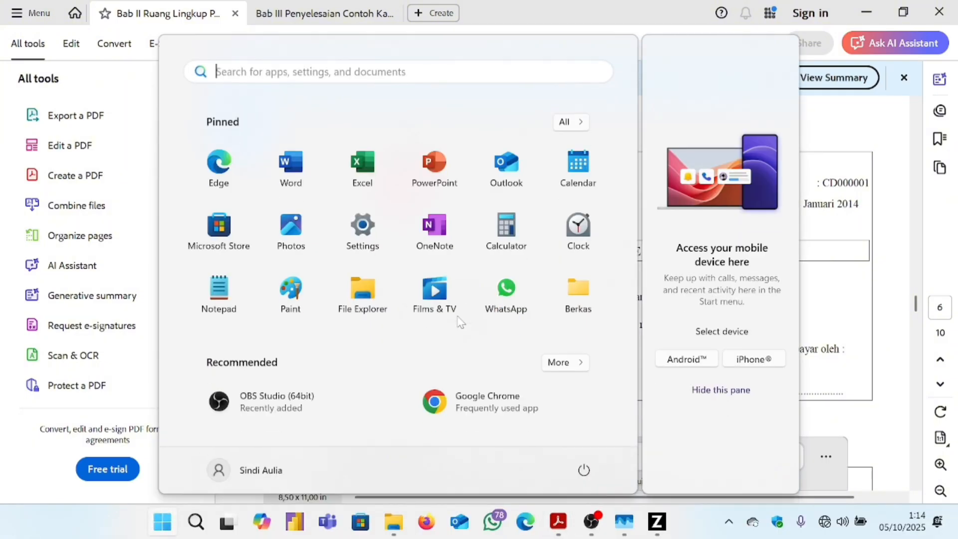
mouse_move(609, 526)
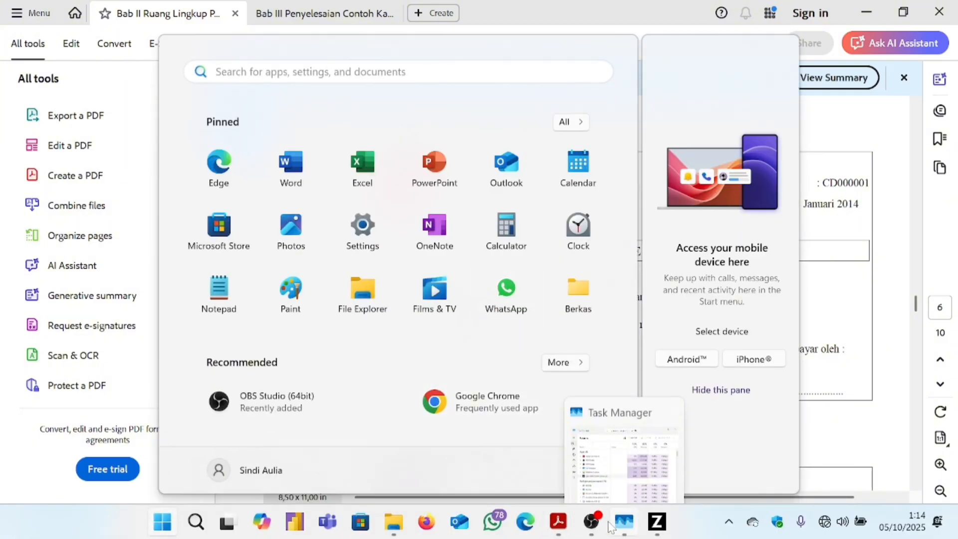
click(656, 521)
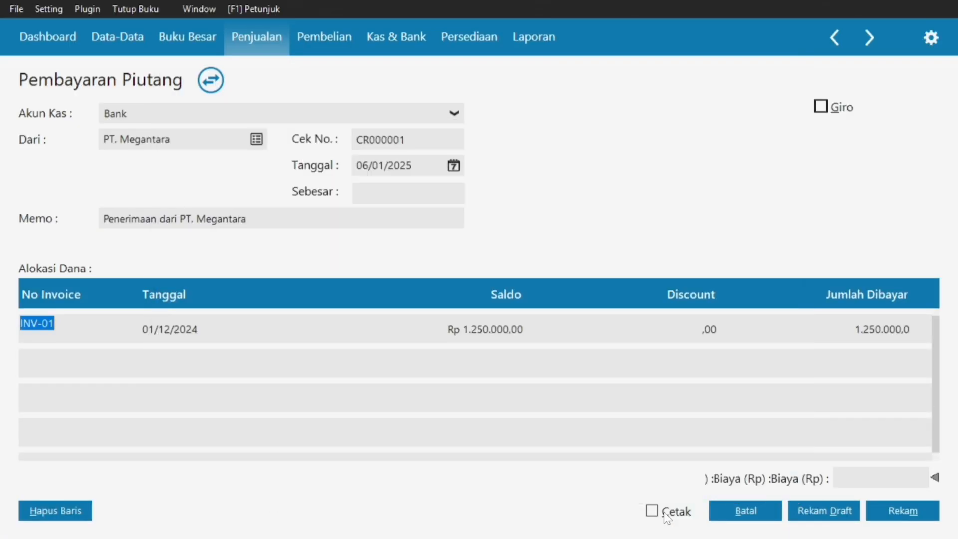
Enter 750.000 as the amount paid on INV-01 and record the payment.
click(873, 339)
text(750000)
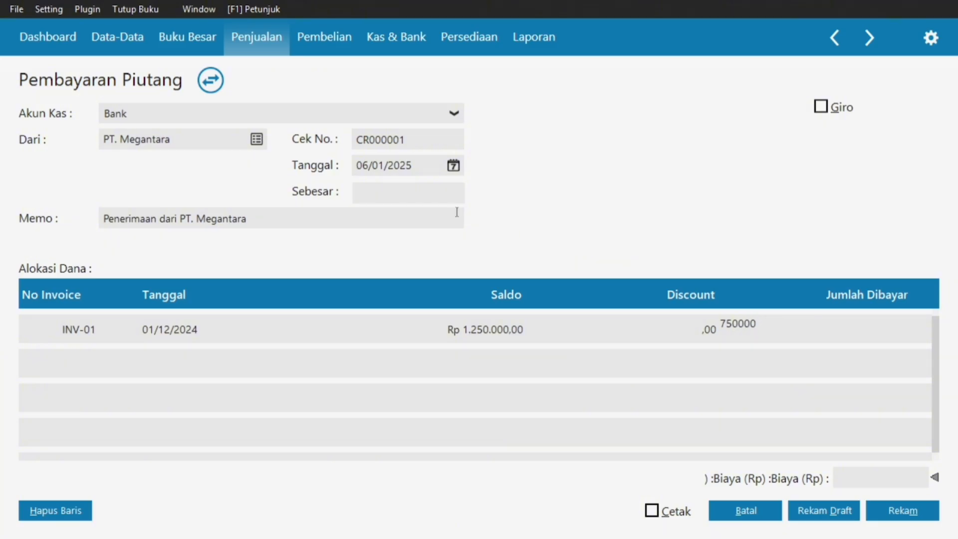
click(438, 199)
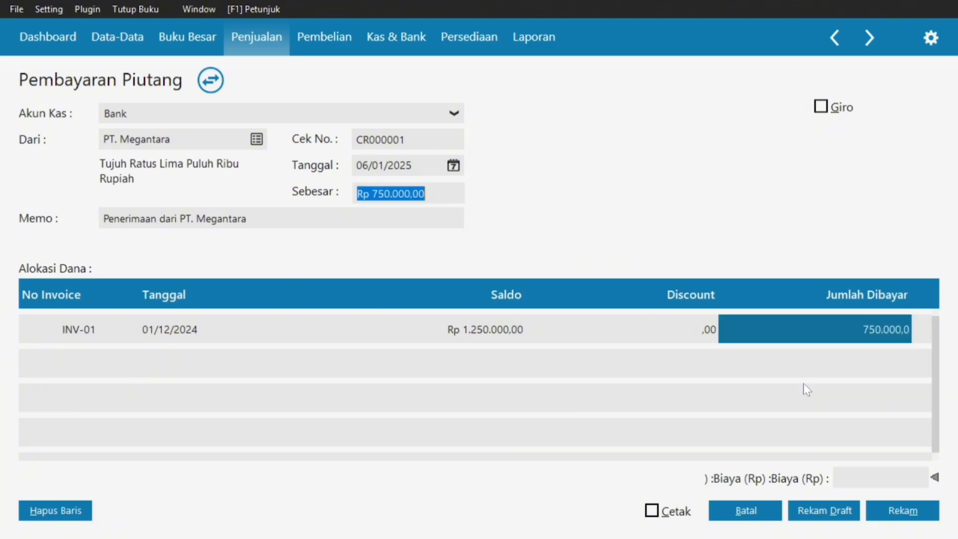
click(880, 514)
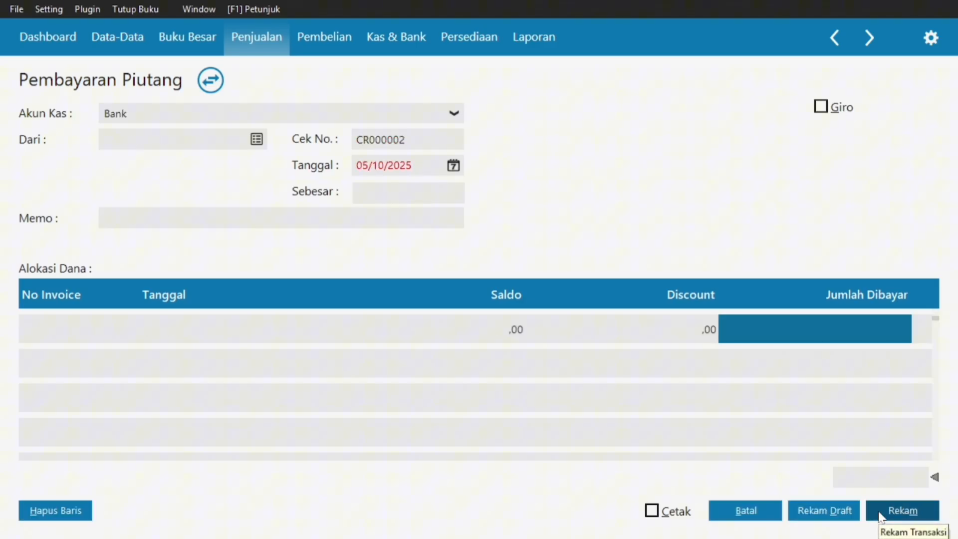
Close the payment form and scroll the Bab II PDF to Sales Order SO000001.
click(718, 514)
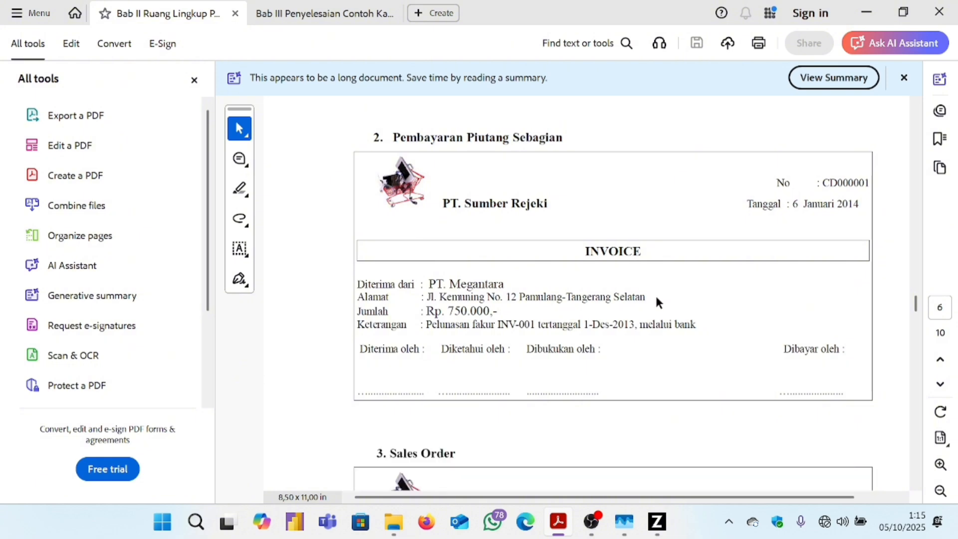
scroll(654, 294, down, 6)
scroll(655, 294, up, 2)
scroll(654, 294, down, 1)
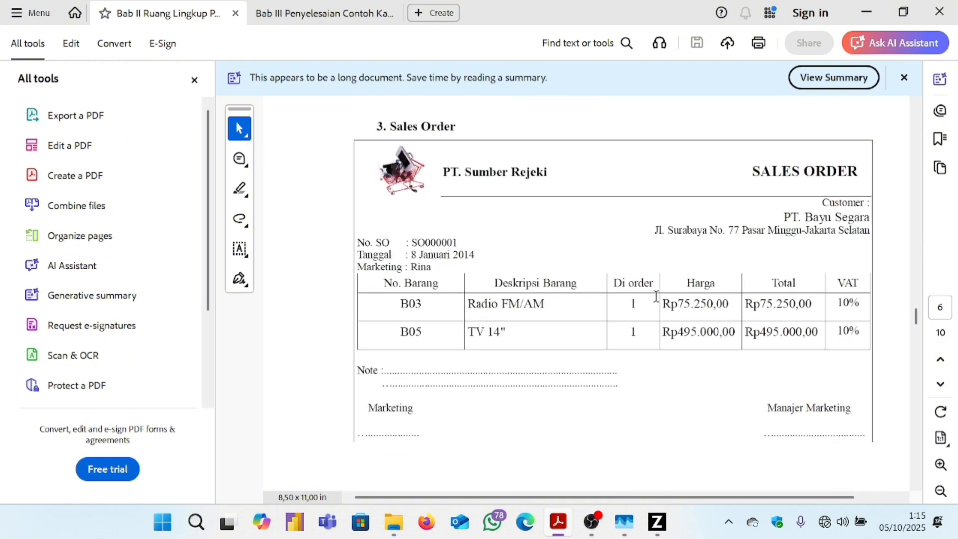
From Penjualan, open the Order Penjualan list and start new sales order SO000001.
click(324, 10)
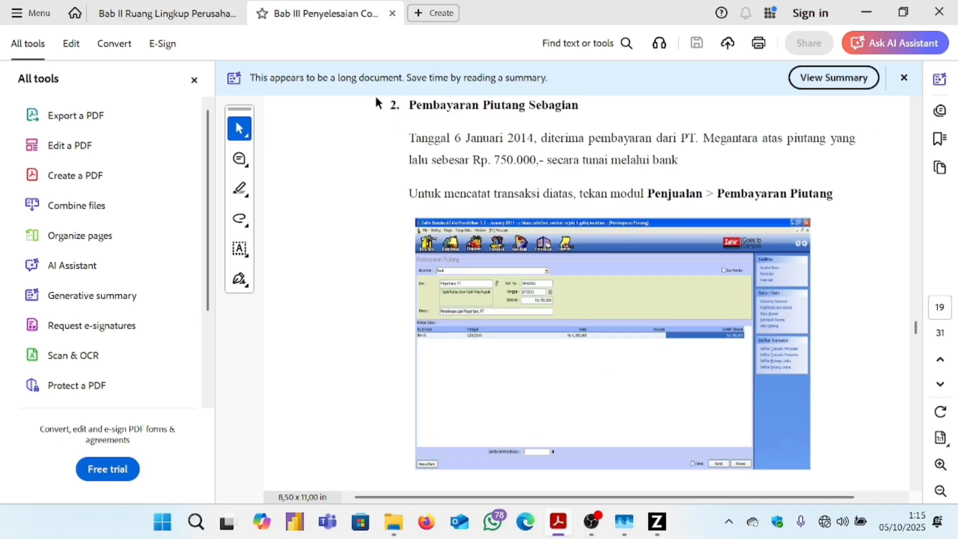
click(656, 522)
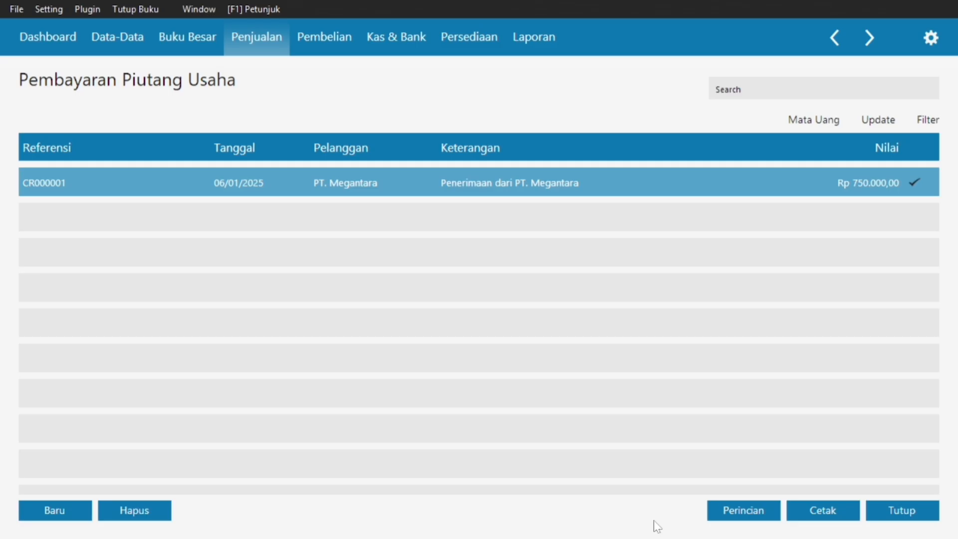
click(338, 45)
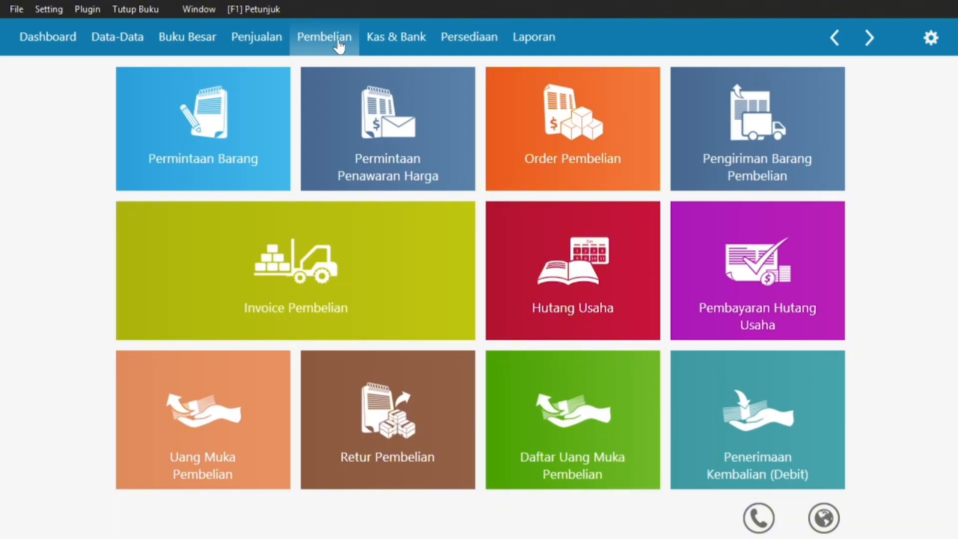
click(258, 42)
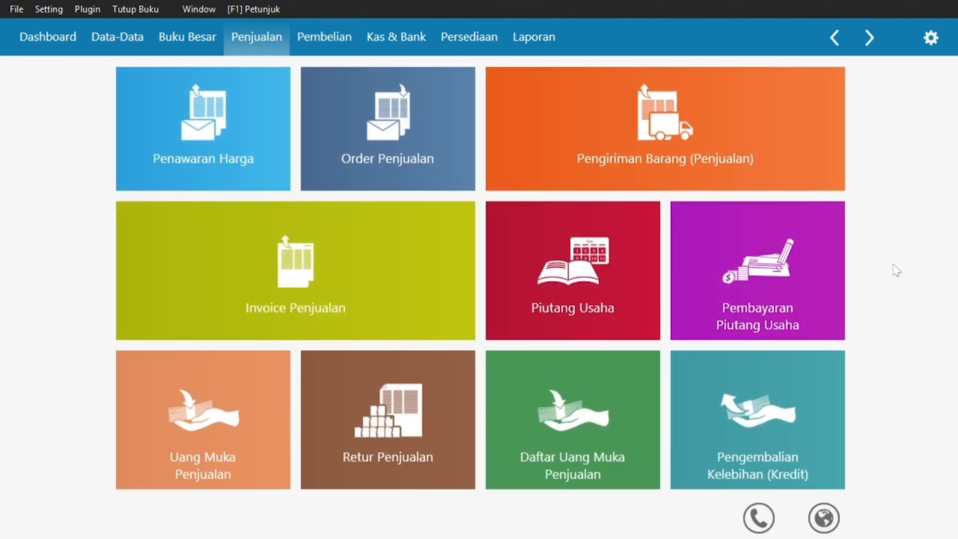
click(402, 119)
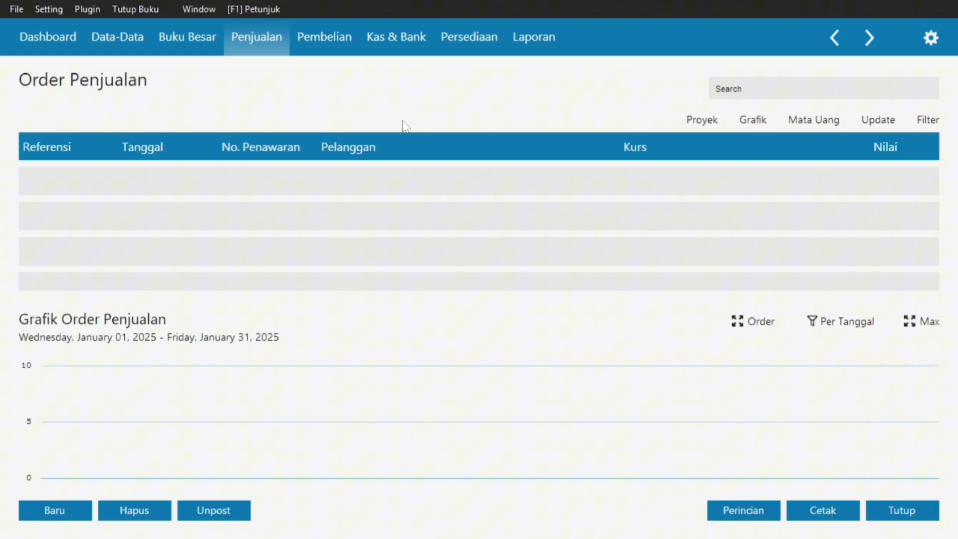
click(55, 508)
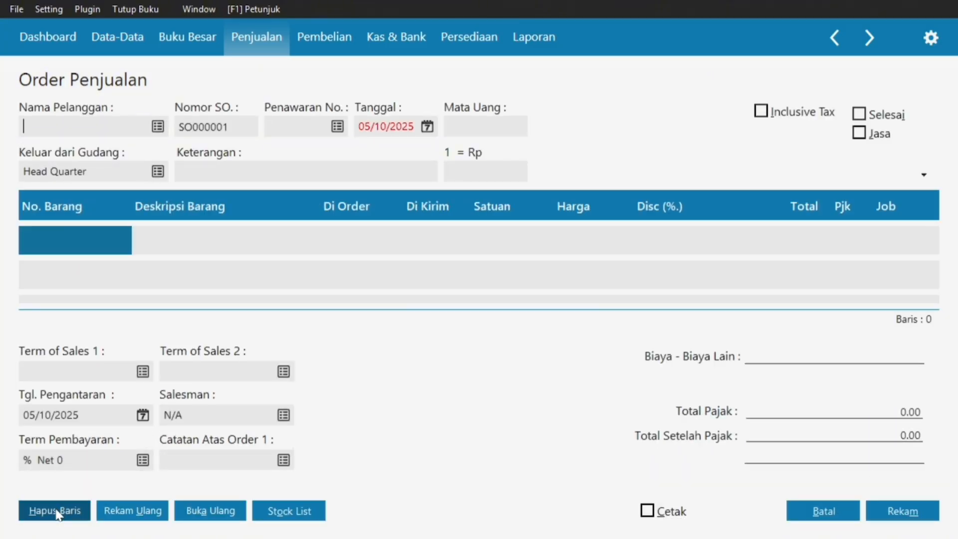
Open the order's customer list after checking the sales order PDF.
click(157, 127)
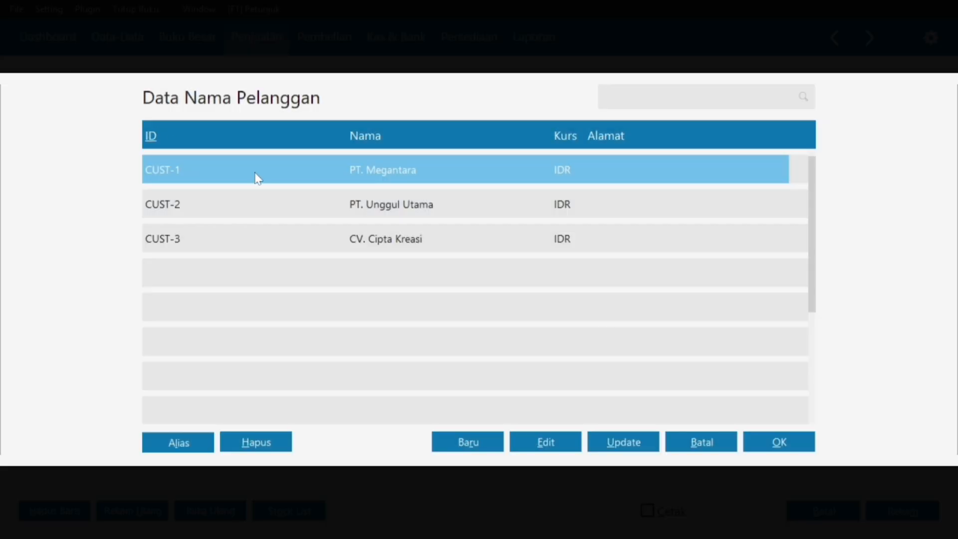
key(super)
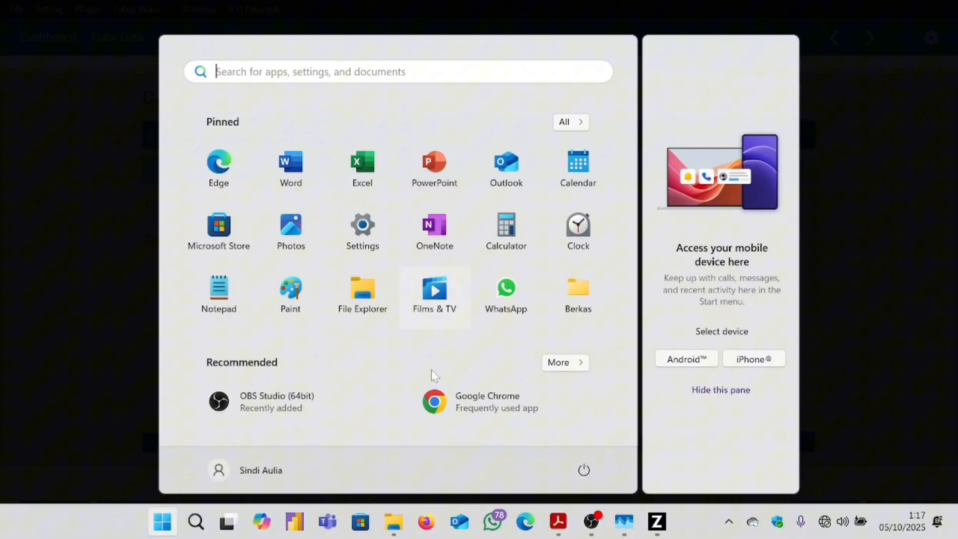
click(555, 529)
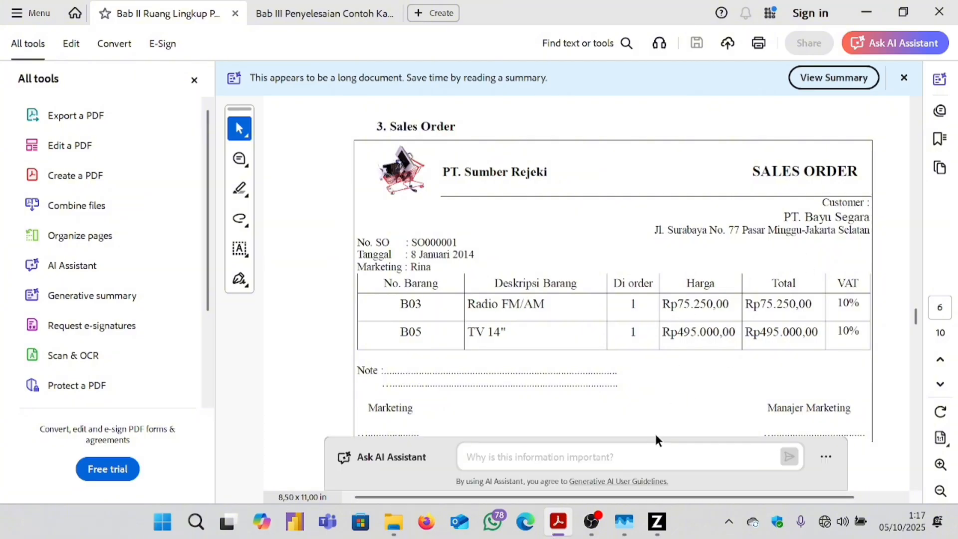
click(621, 530)
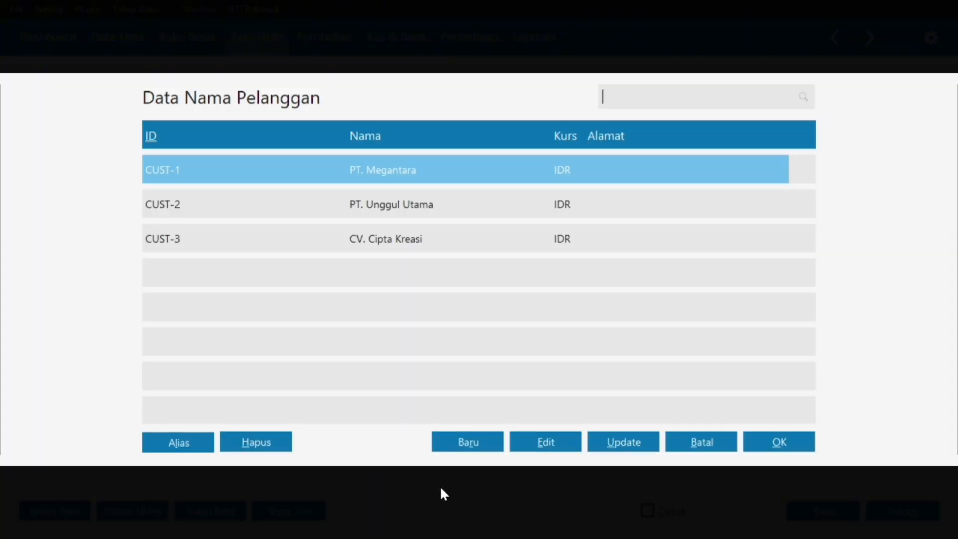
Create customer PT. Bayu Segara (CUST-4) and select it for the sales order.
click(467, 443)
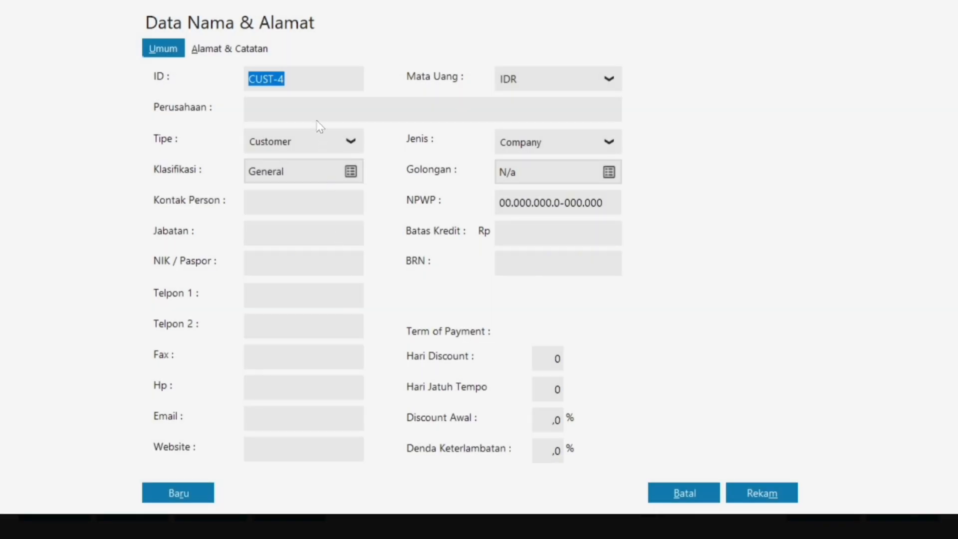
click(313, 111)
key(Caps_Lock)
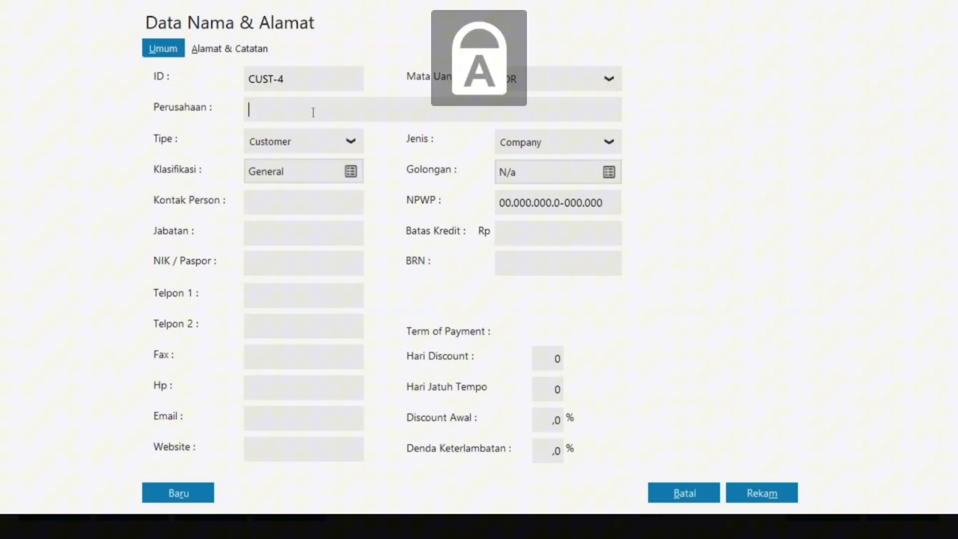
text(PT. )
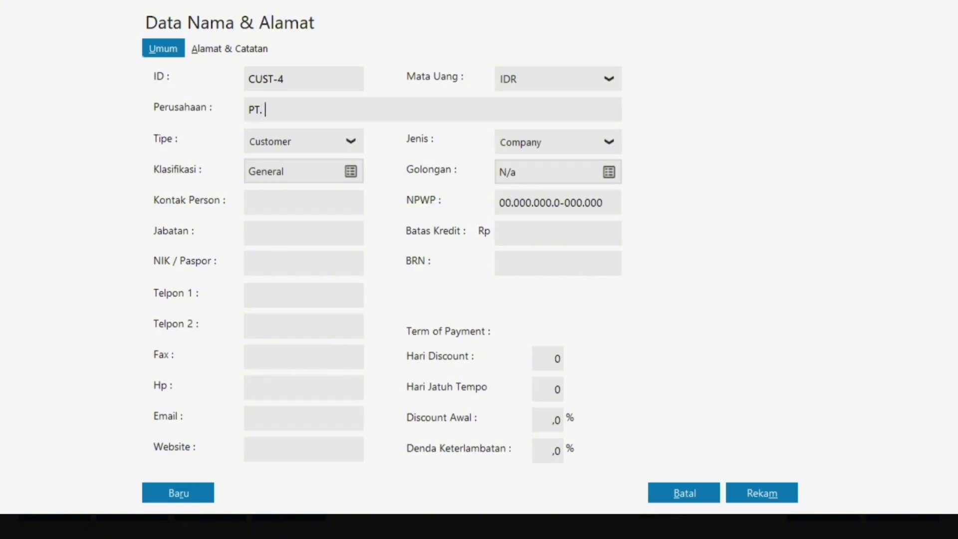
text(B)
key(Caps_Lock)
text(ayu)
key(Caps_Lock)
text(S)
key(Caps_Lock)
text(egara)
click(746, 495)
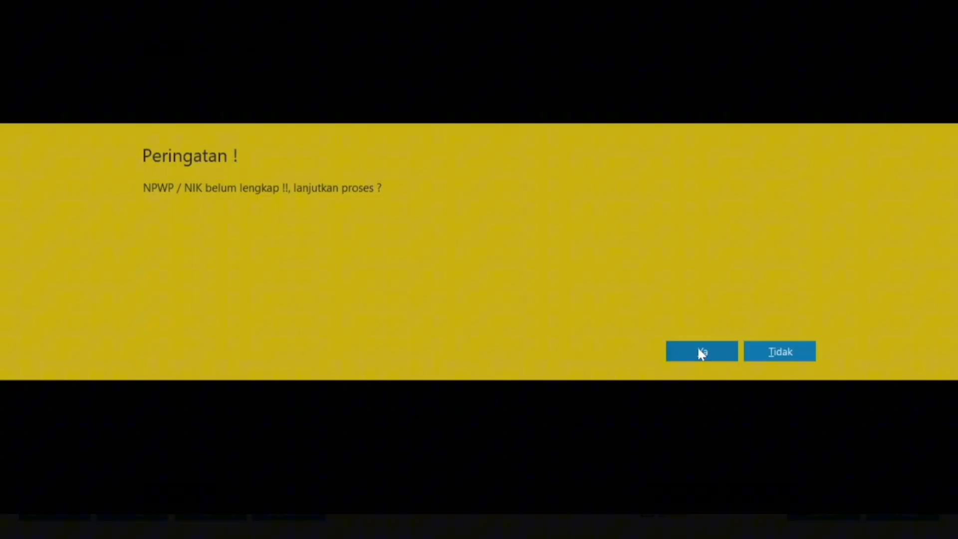
click(697, 344)
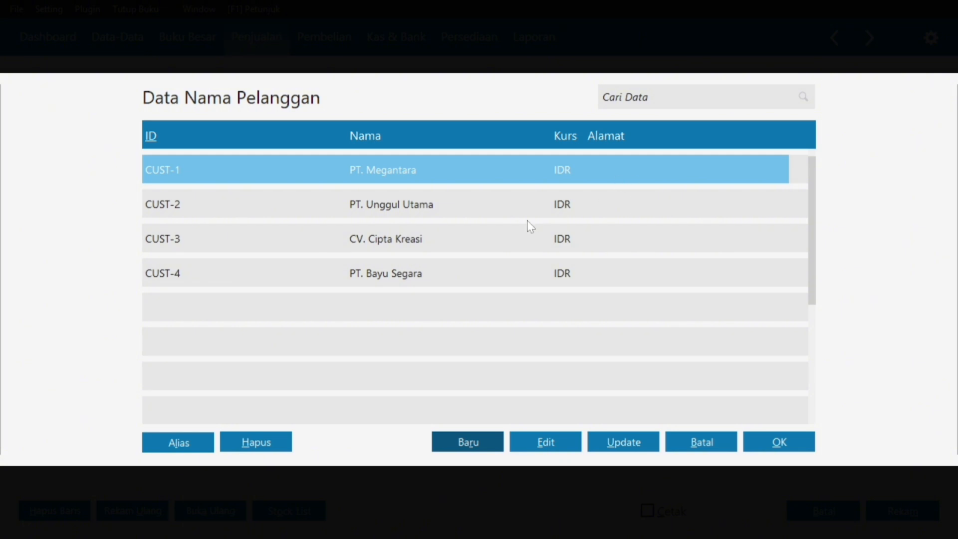
click(465, 265)
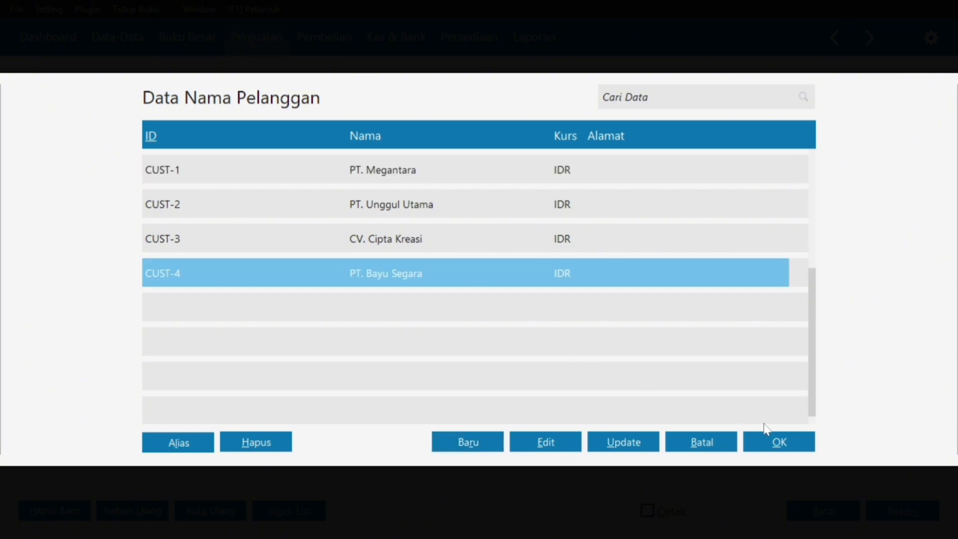
click(768, 446)
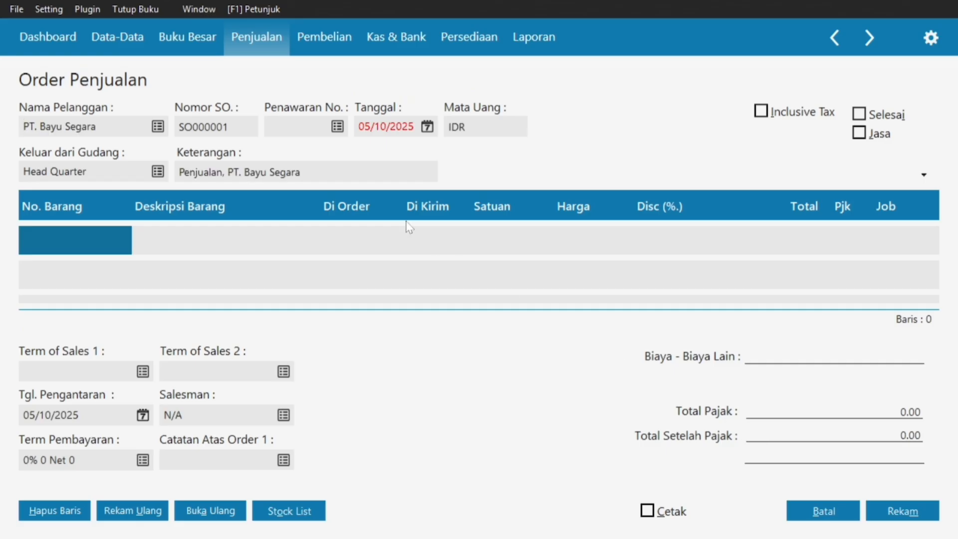
After consulting the Bab III PDF, set the sales order date to 08/01/2025.
key(super)
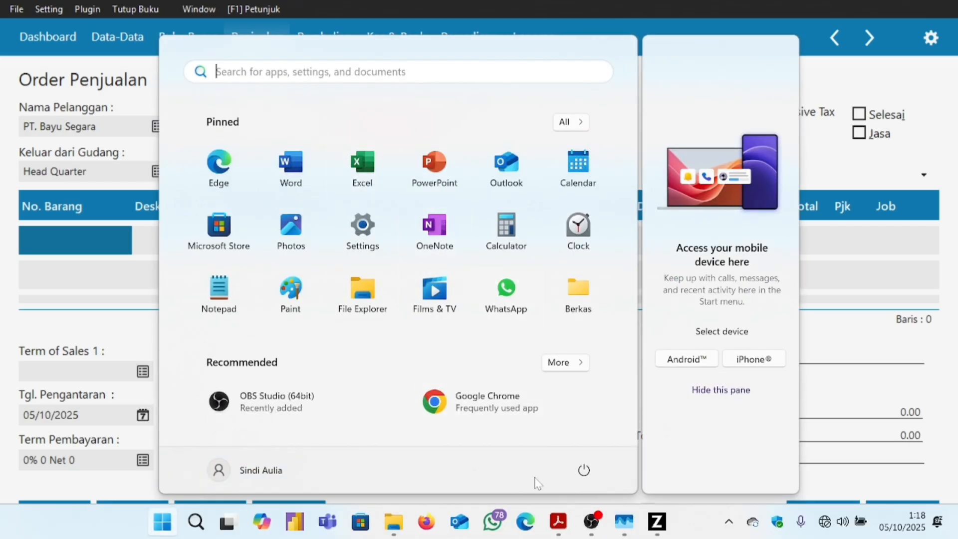
mouse_move(558, 521)
click(590, 474)
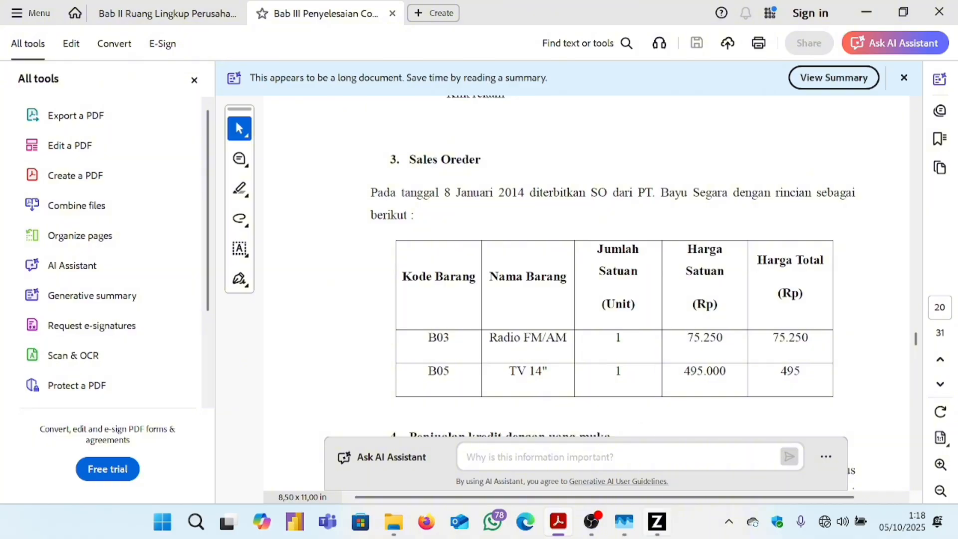
click(656, 521)
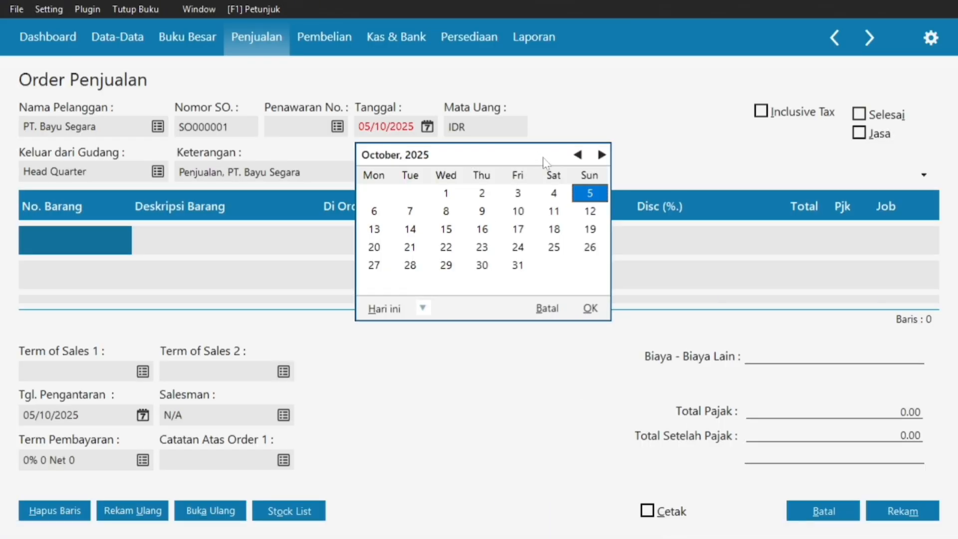
click(578, 155)
click(578, 155)
click(578, 155)
click(577, 155)
click(578, 154)
click(578, 154)
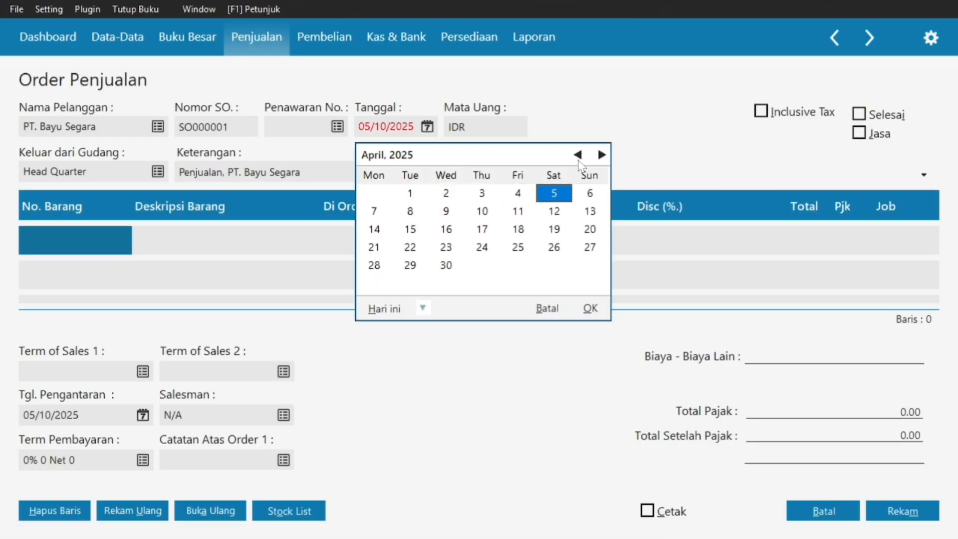
click(577, 154)
click(577, 155)
click(578, 154)
click(577, 155)
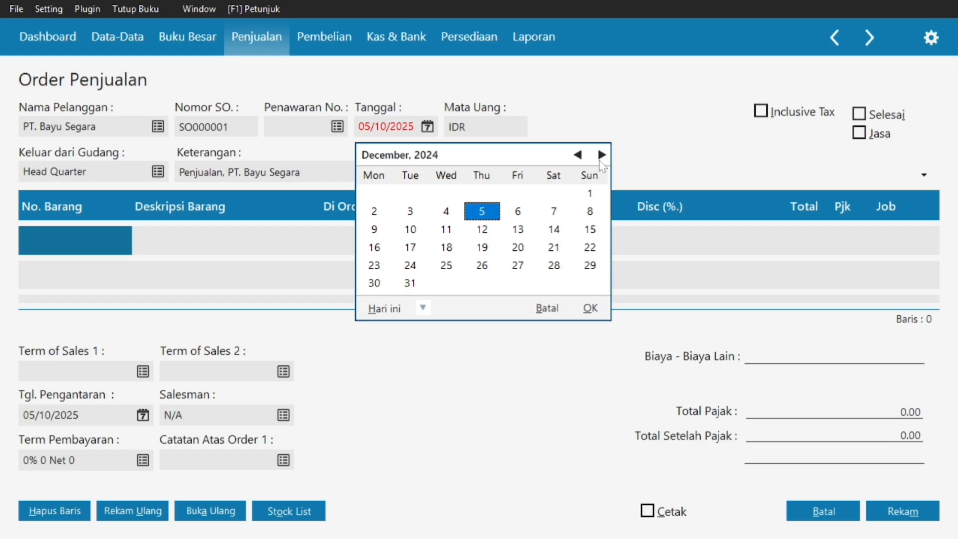
click(601, 154)
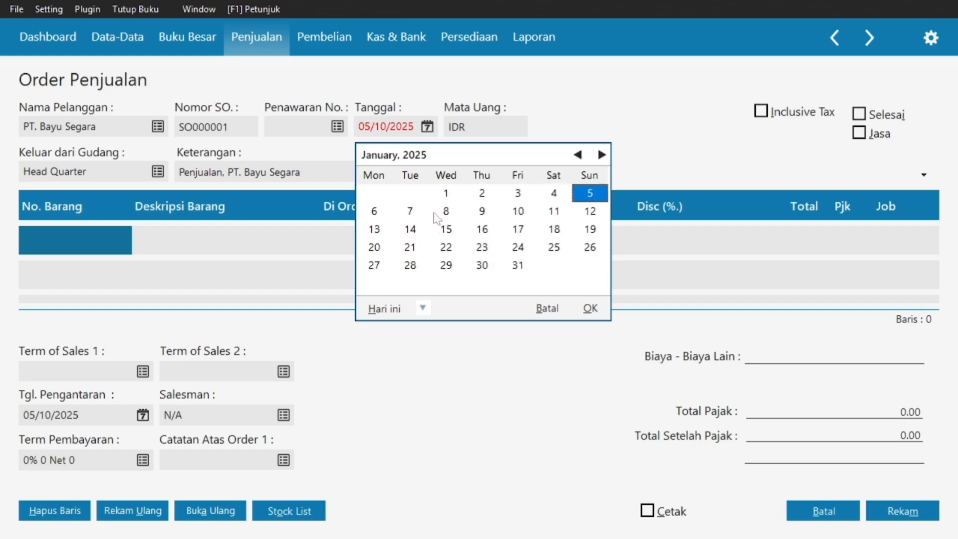
click(445, 211)
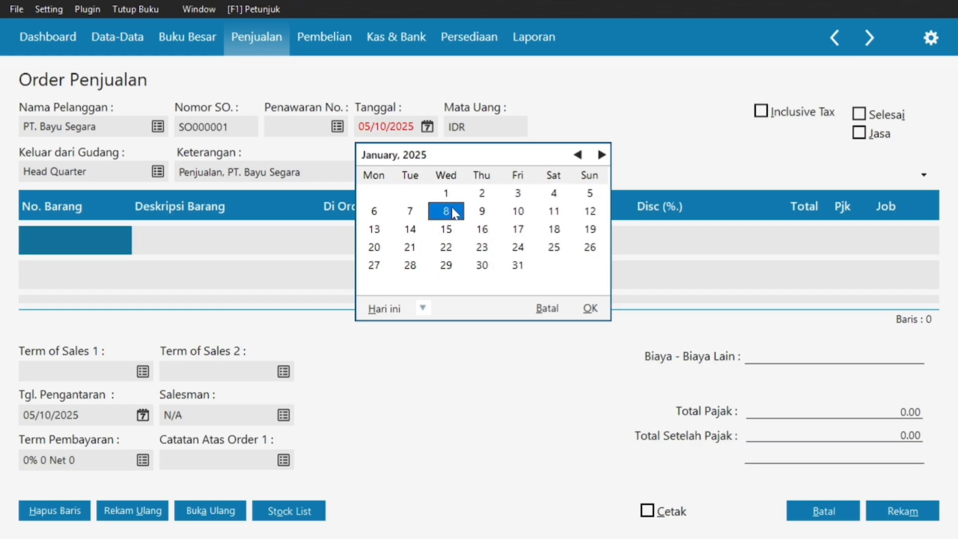
click(590, 308)
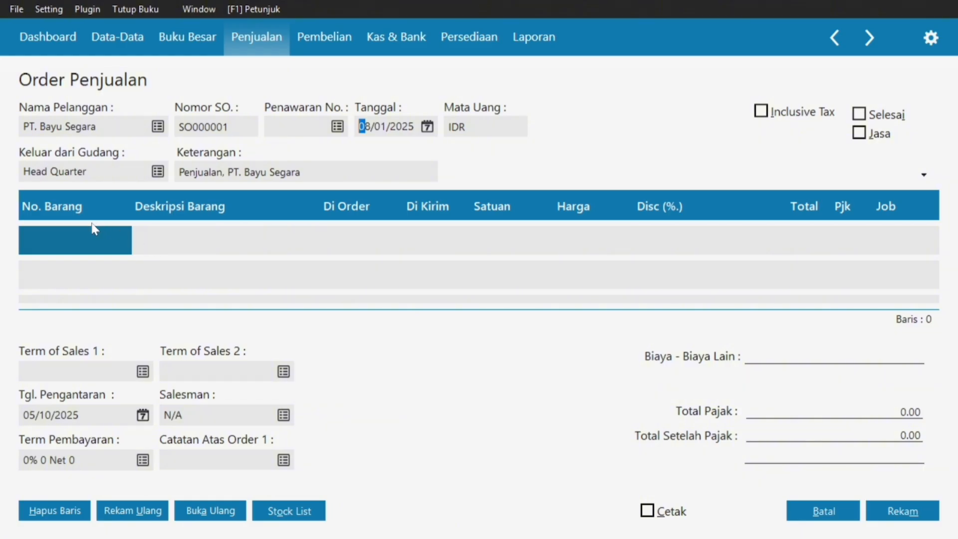
Review the Bab III PDF again and return to the sales order.
key(super)
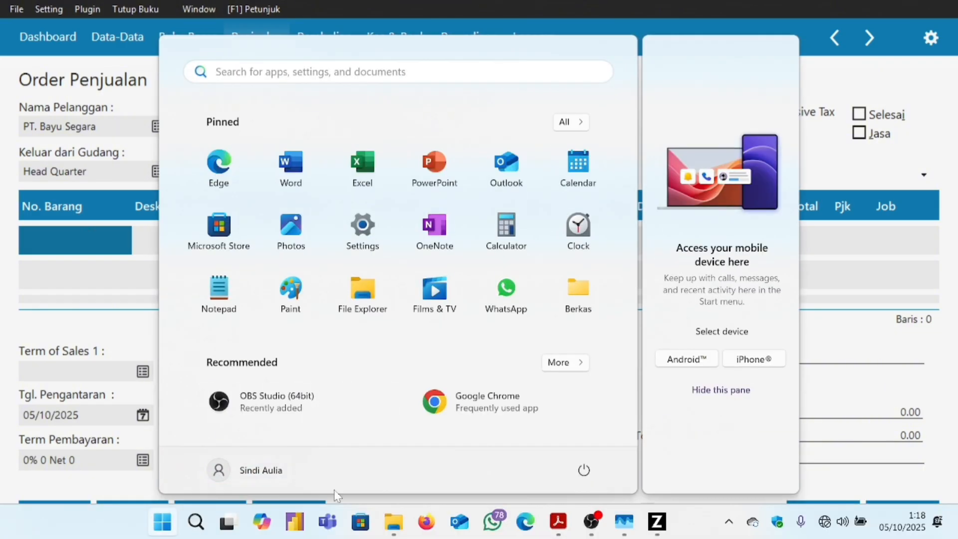
click(558, 521)
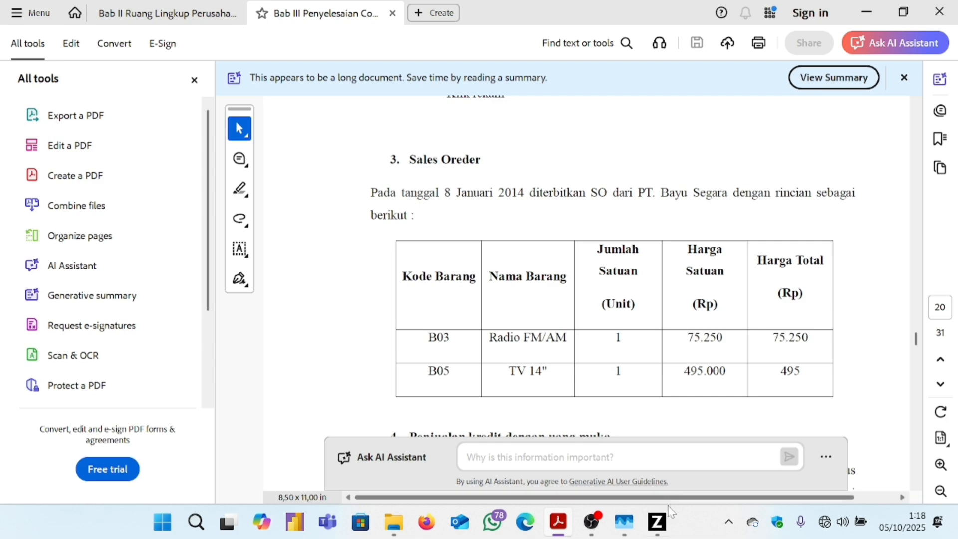
mouse_move(658, 522)
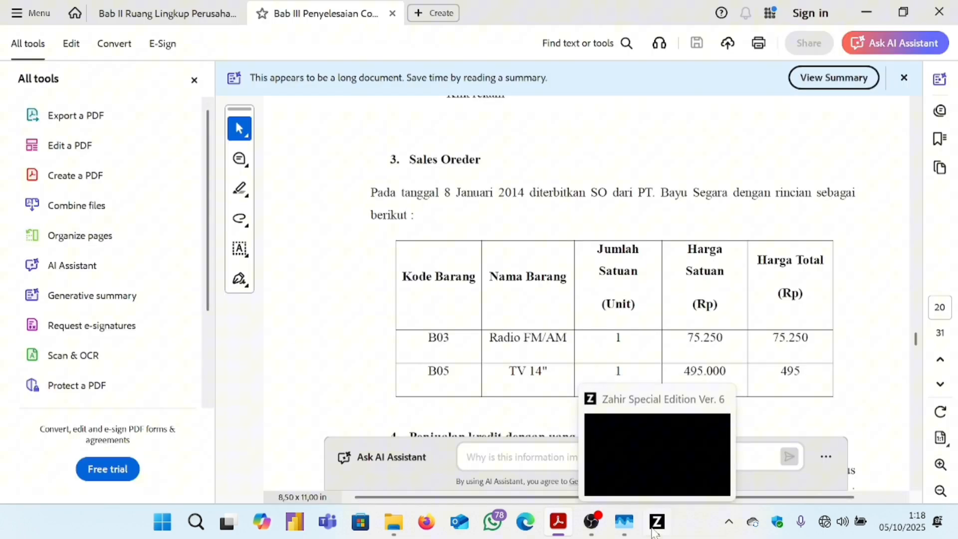
click(655, 529)
Add item B03 Radio FM/AM to the first order row with quantity 1.
double_click(117, 238)
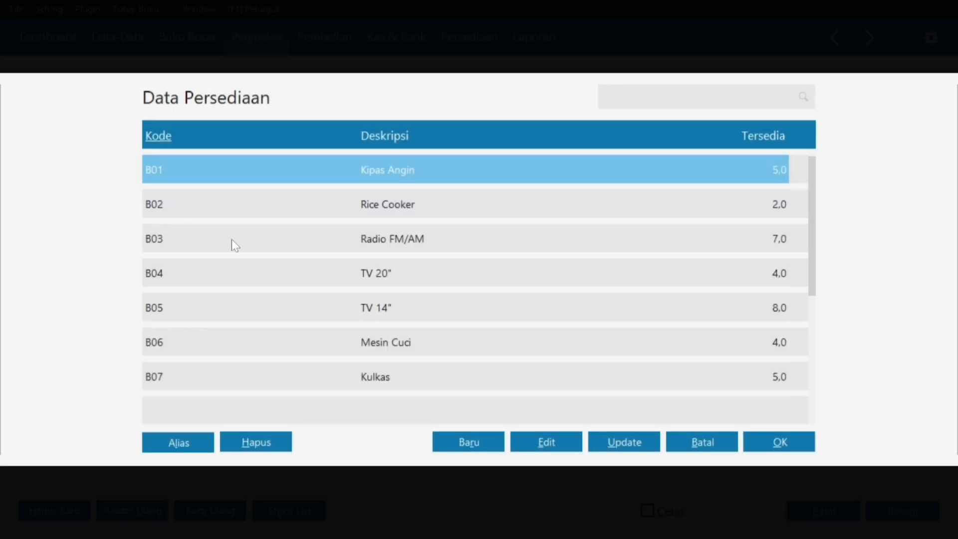
click(231, 238)
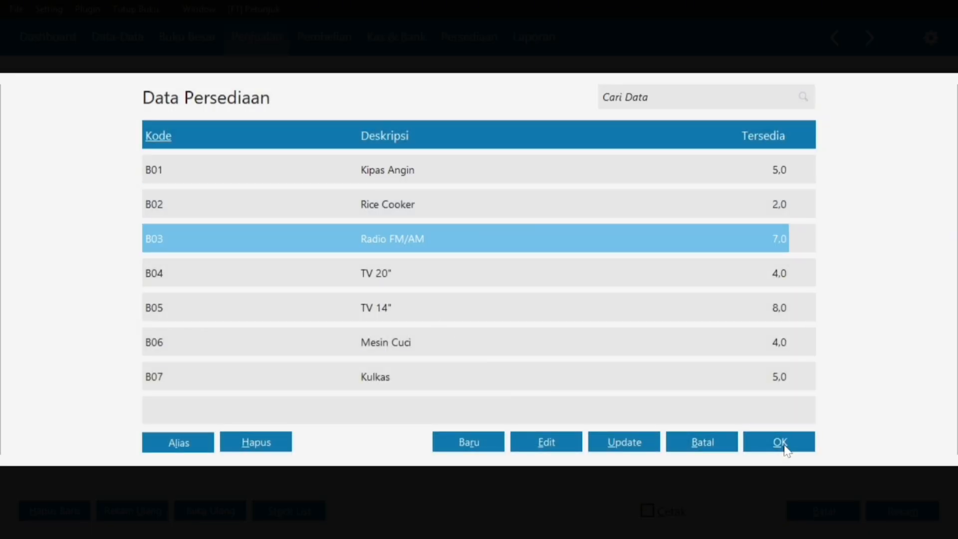
click(779, 444)
click(339, 243)
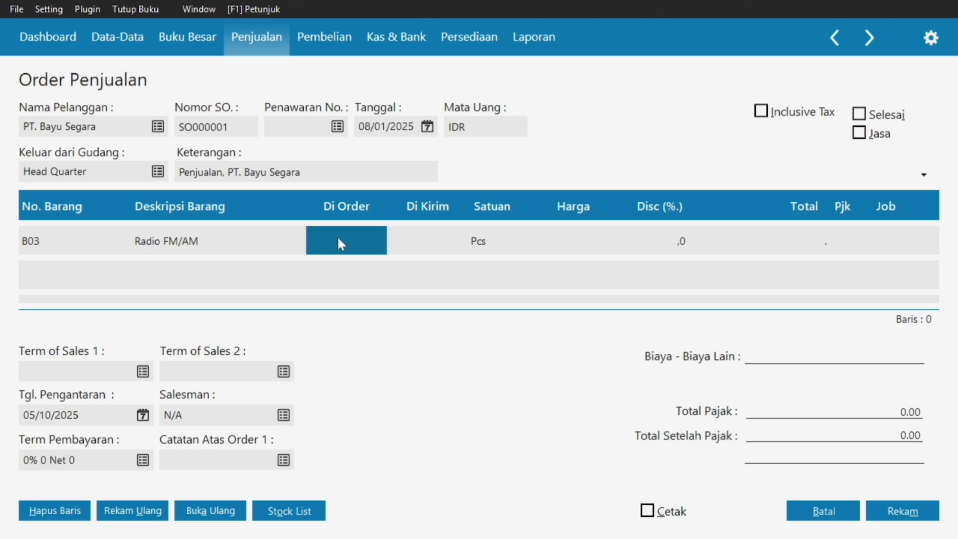
click(339, 240)
text(1)
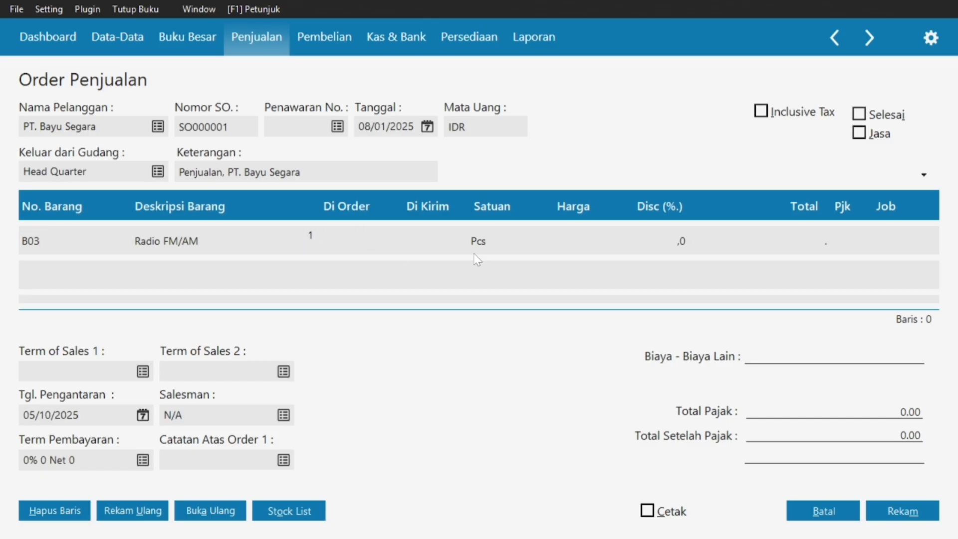
click(653, 238)
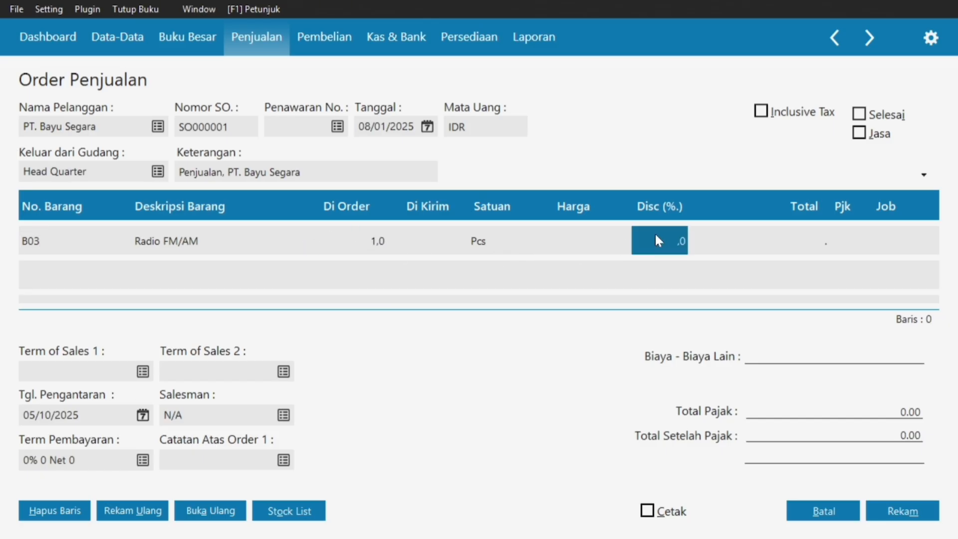
Enter 75250 as the B03 price after checking it in the PDF.
click(793, 239)
click(793, 238)
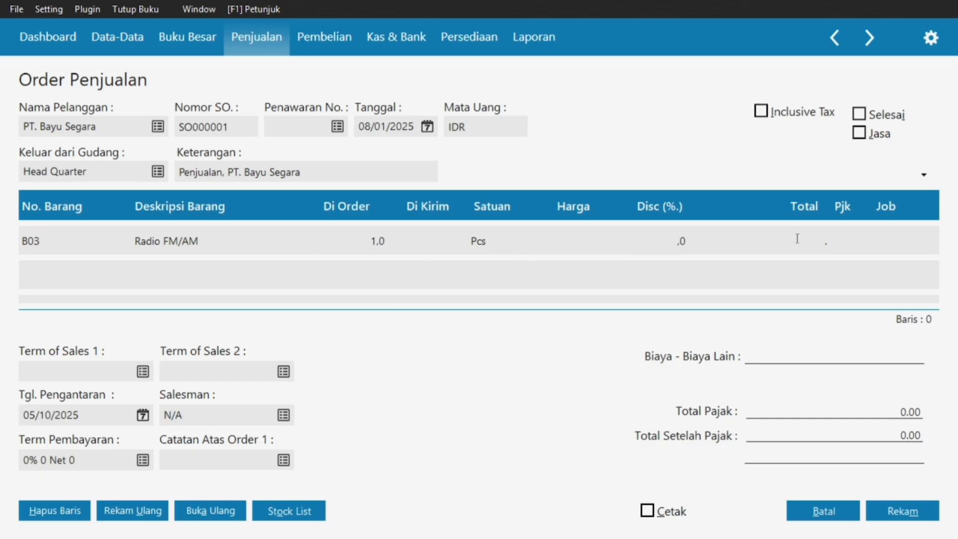
click(578, 242)
key(alt+Tab)
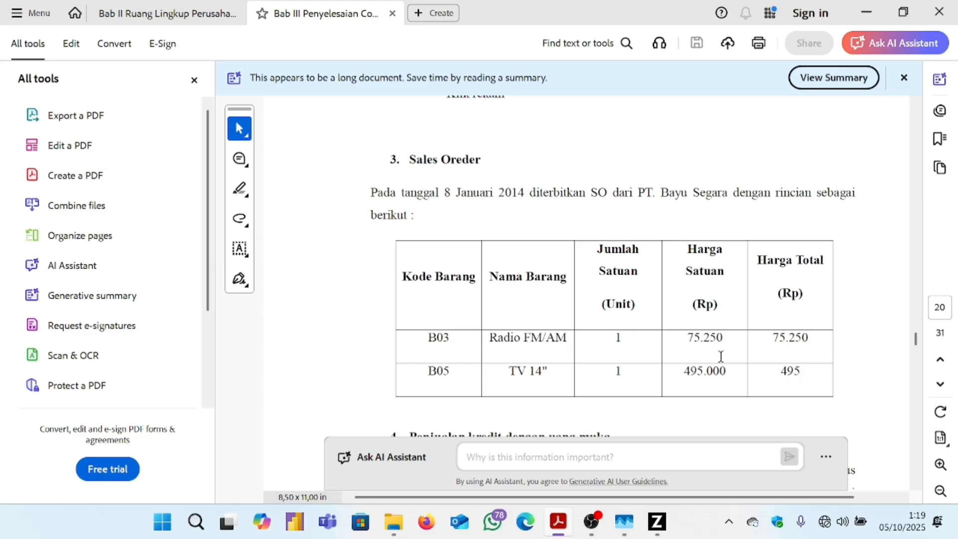
click(656, 521)
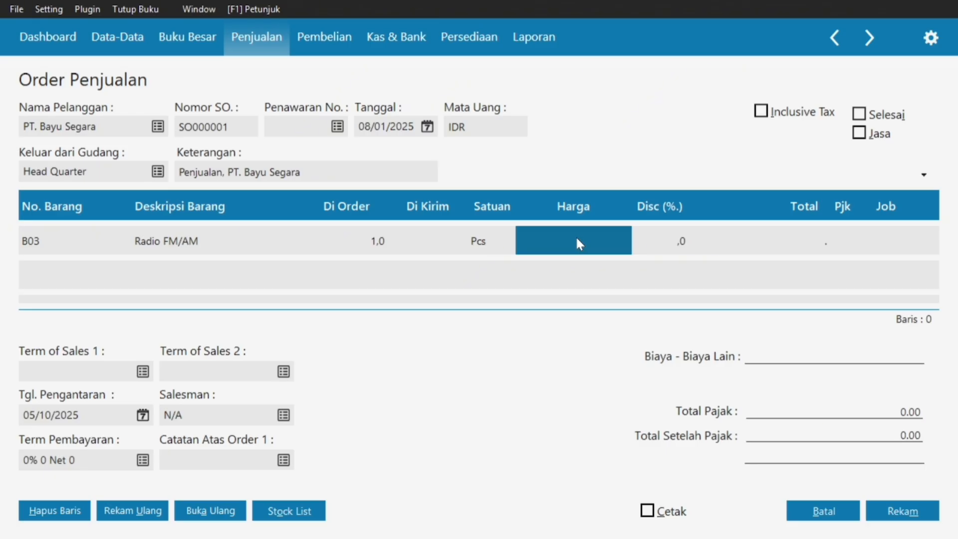
text(75250)
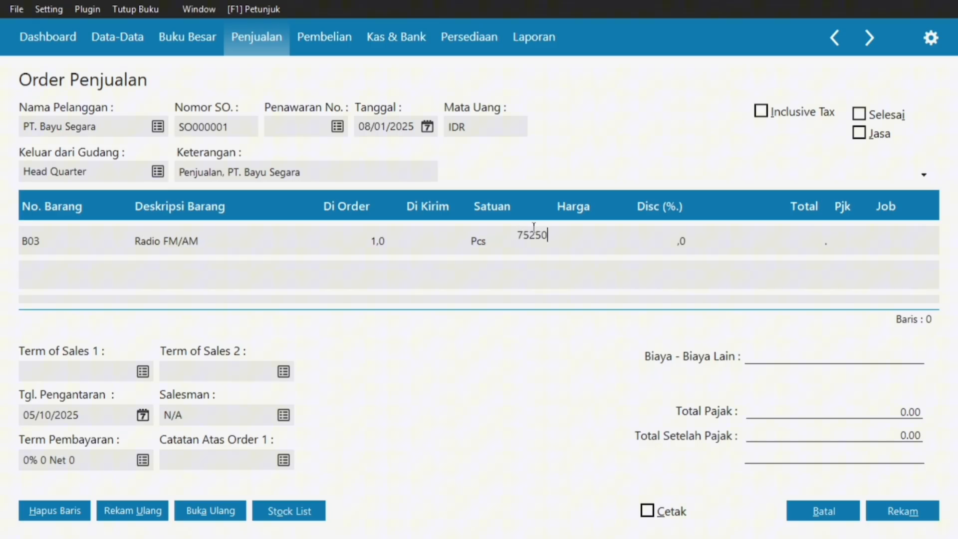
key(Return)
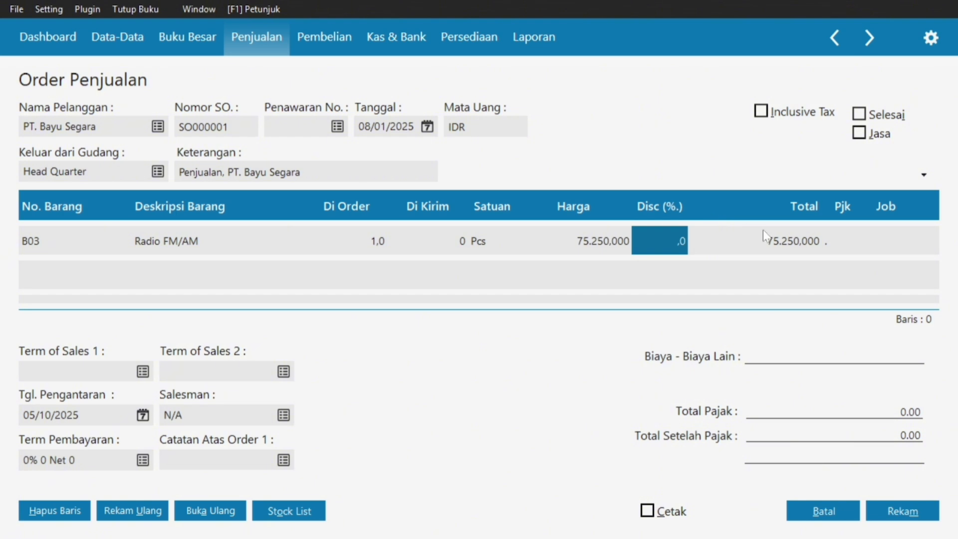
Set the B03 line's tax code to VAT.
click(807, 230)
click(851, 229)
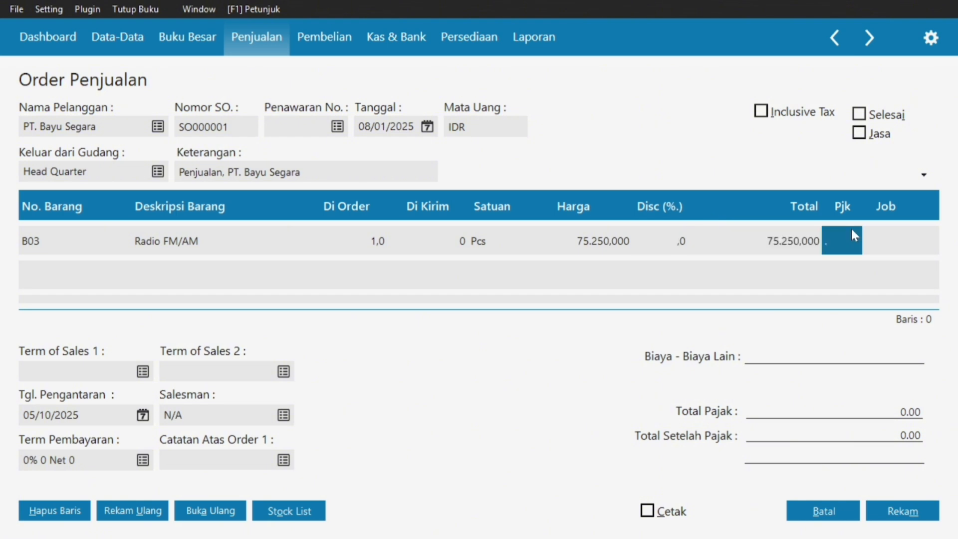
click(848, 234)
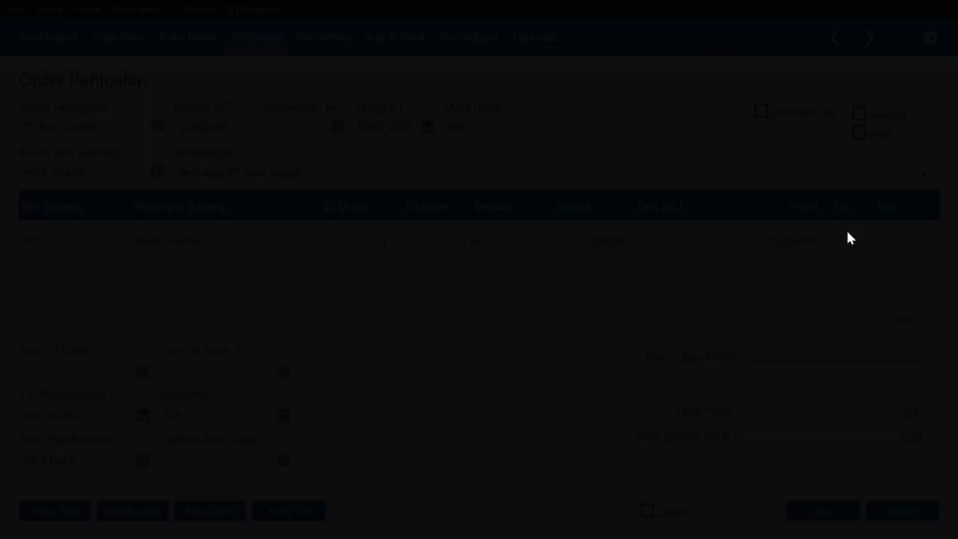
click(643, 168)
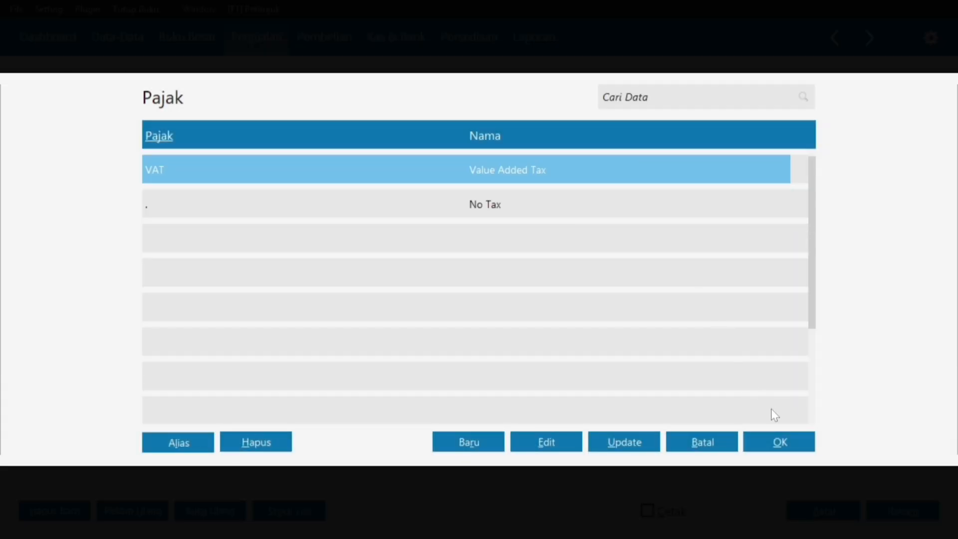
click(781, 441)
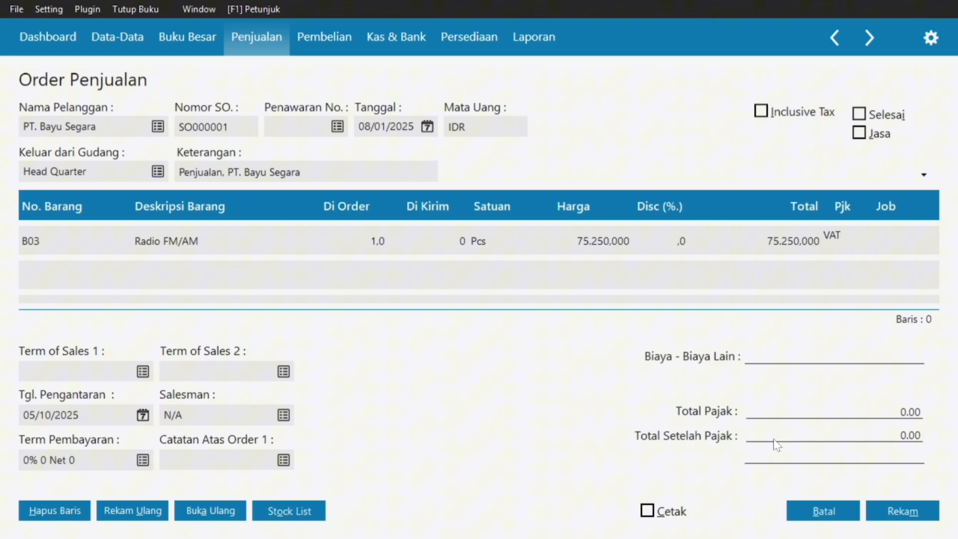
key(Return)
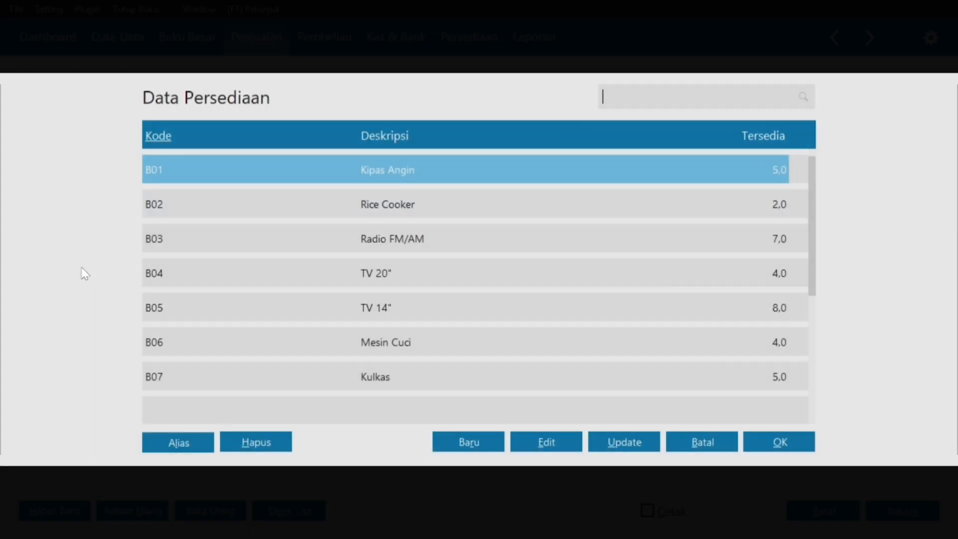
Add a second line for item B05 TV 14" with quantity 1.
click(81, 271)
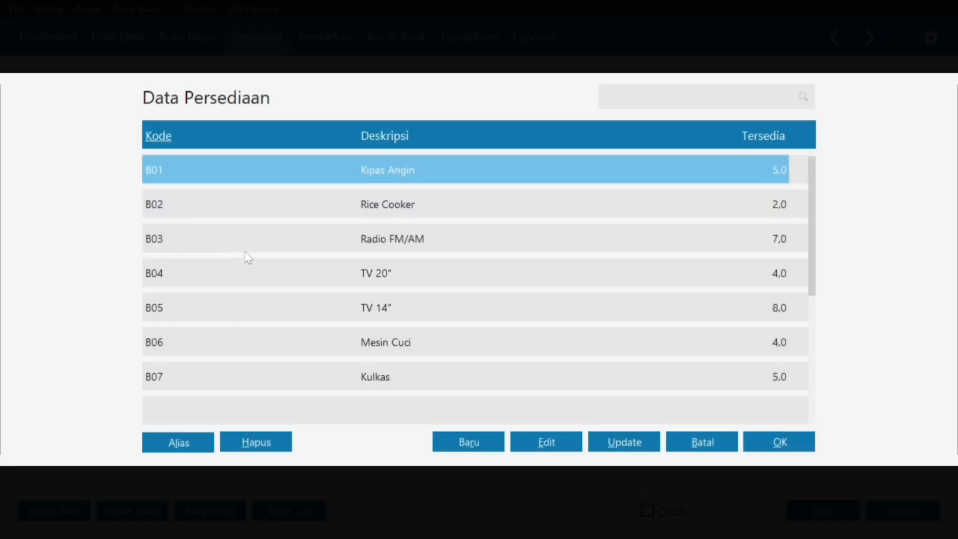
click(249, 300)
click(768, 447)
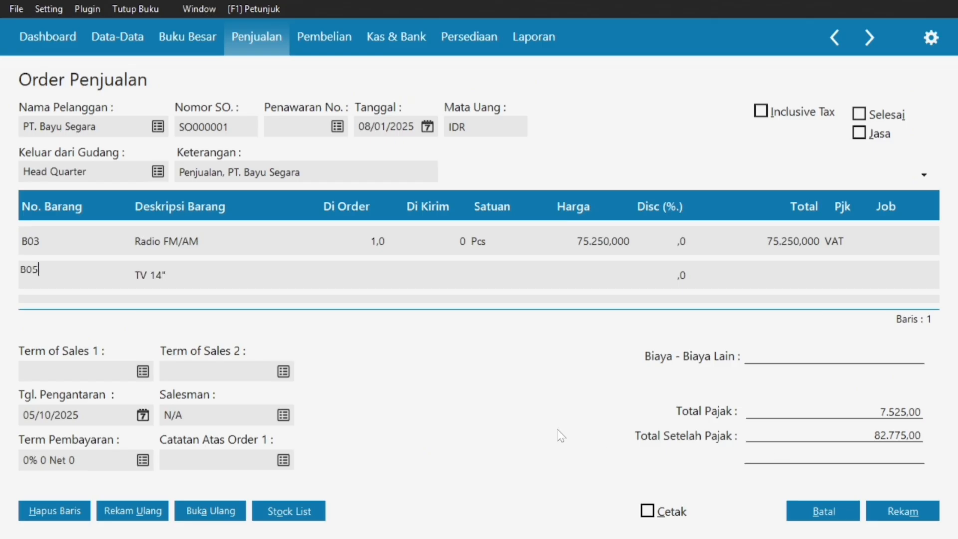
click(385, 270)
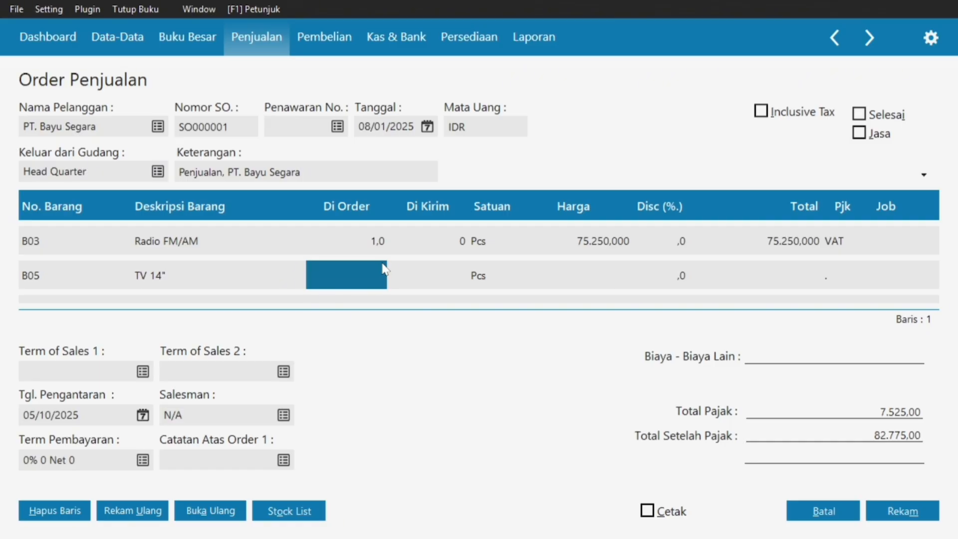
text(1)
click(578, 271)
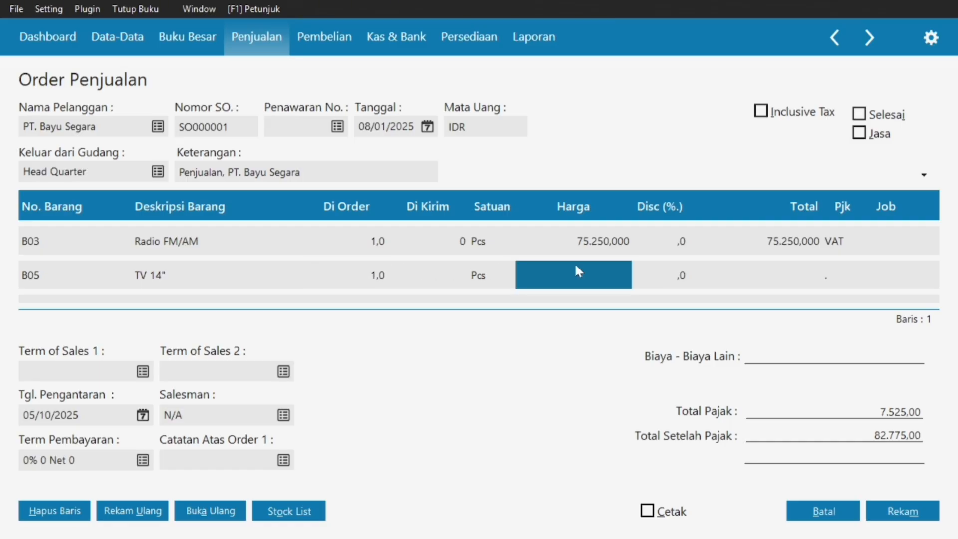
Give the B05 line price 495000, checked against the PDF, and VAT tax.
key(super)
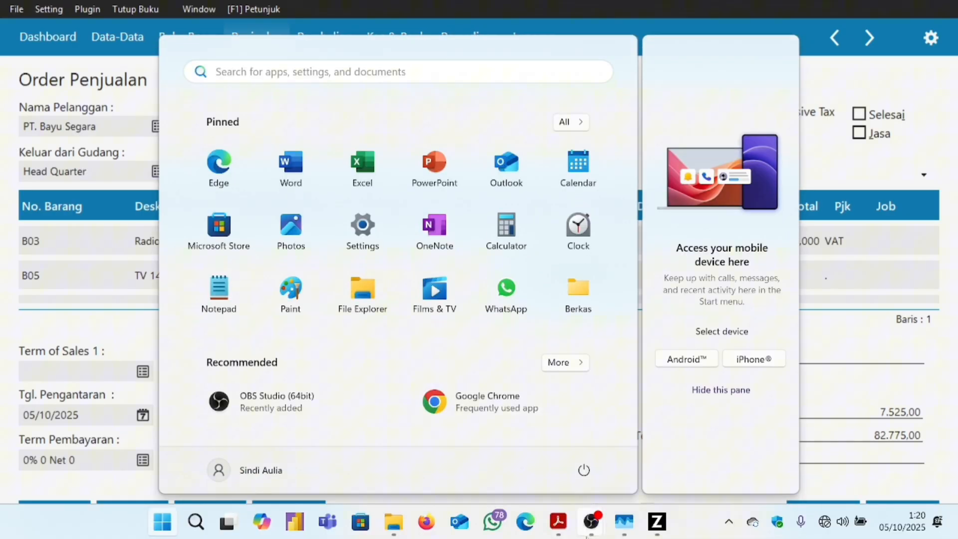
mouse_move(559, 521)
click(634, 448)
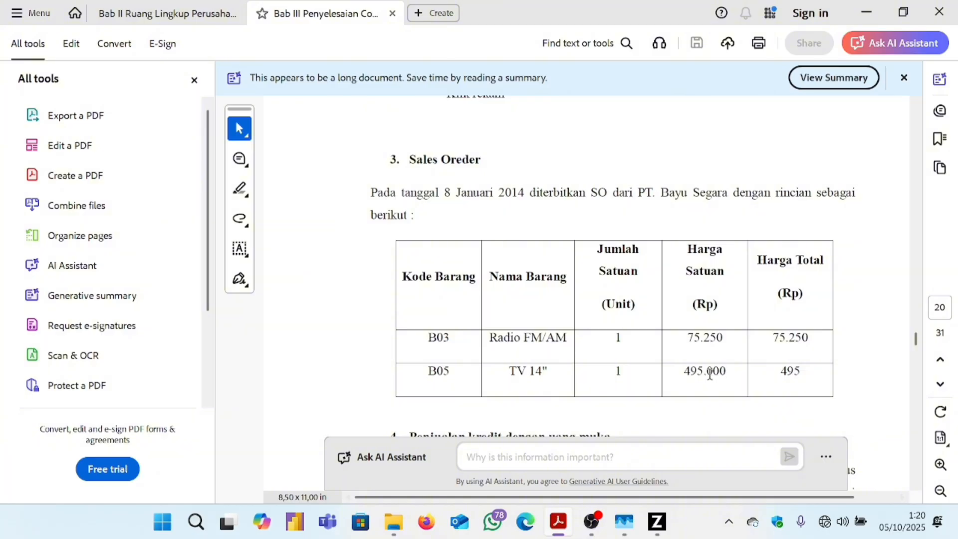
mouse_move(656, 522)
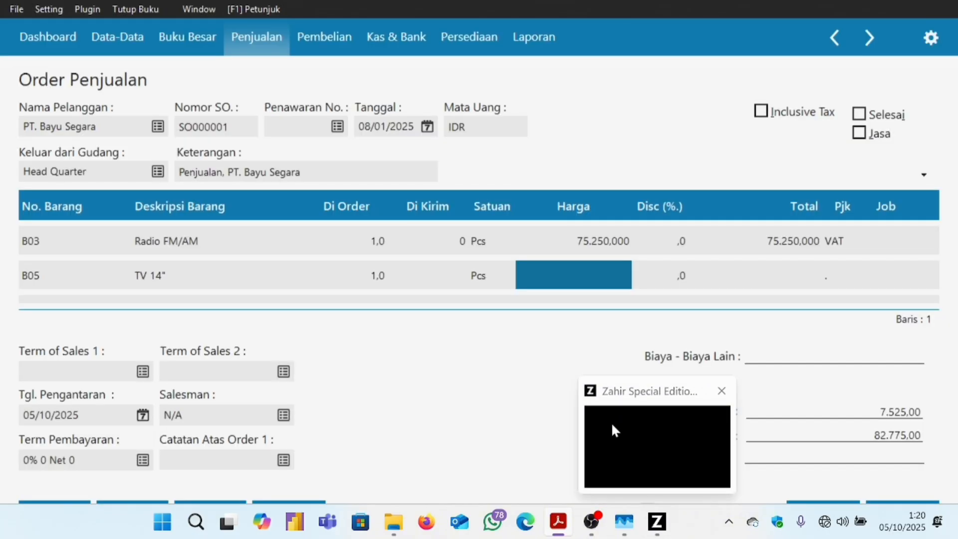
click(612, 422)
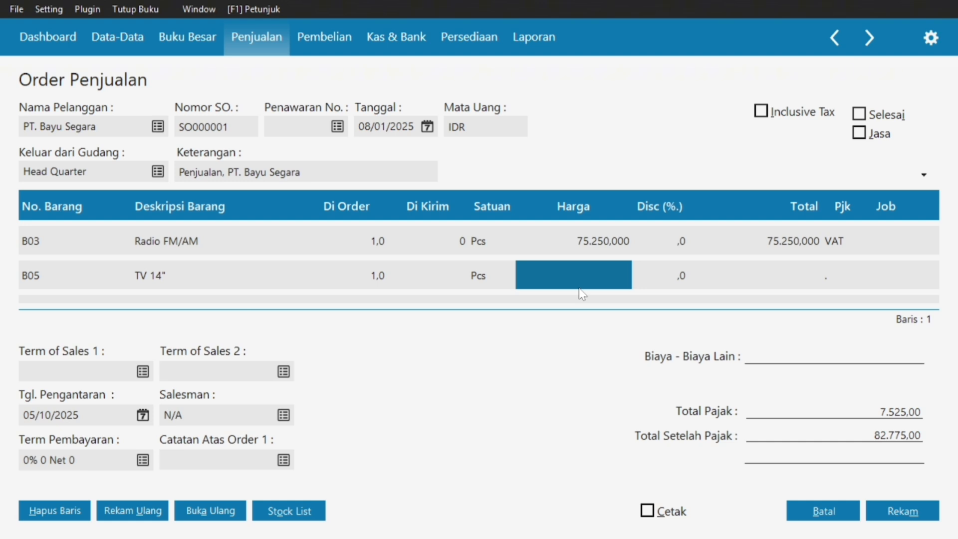
text(4950)
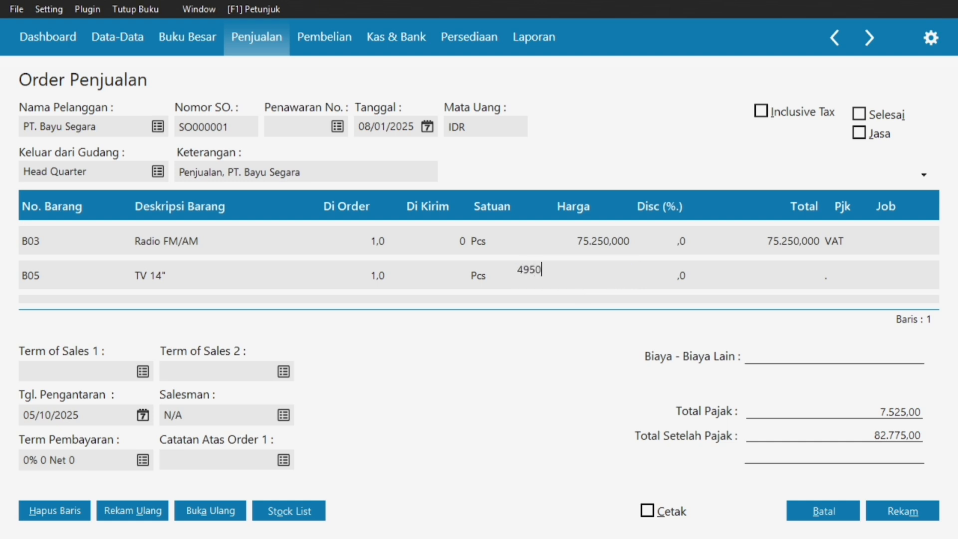
text(00)
key(Return)
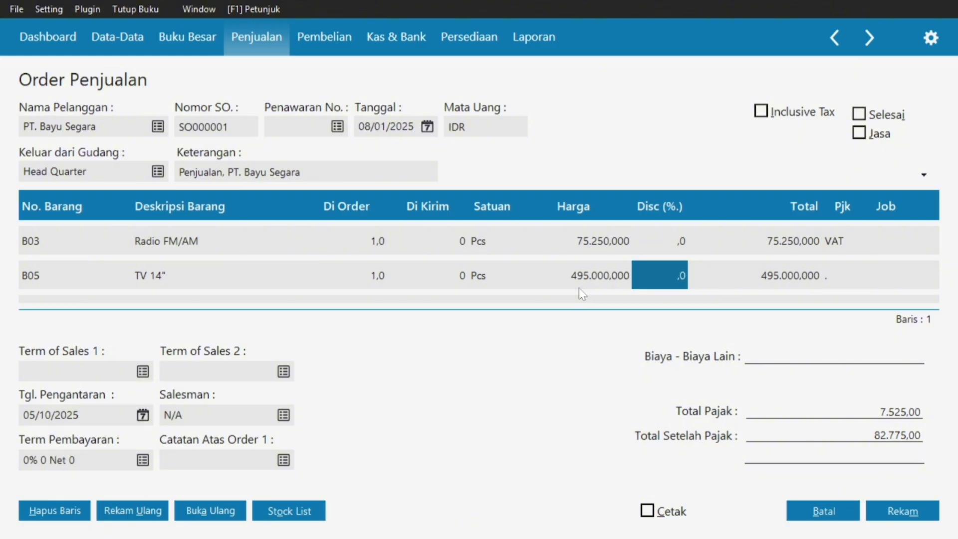
click(834, 273)
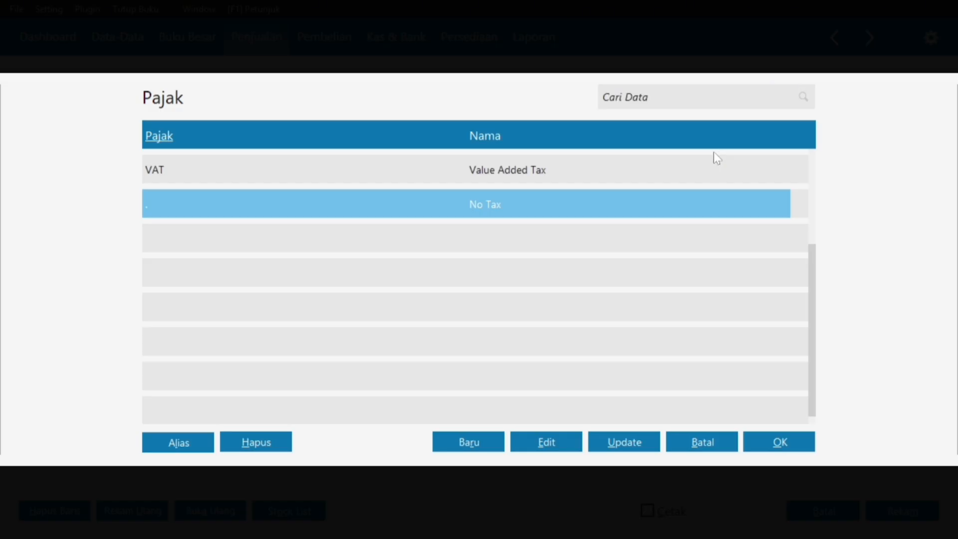
click(710, 170)
click(792, 443)
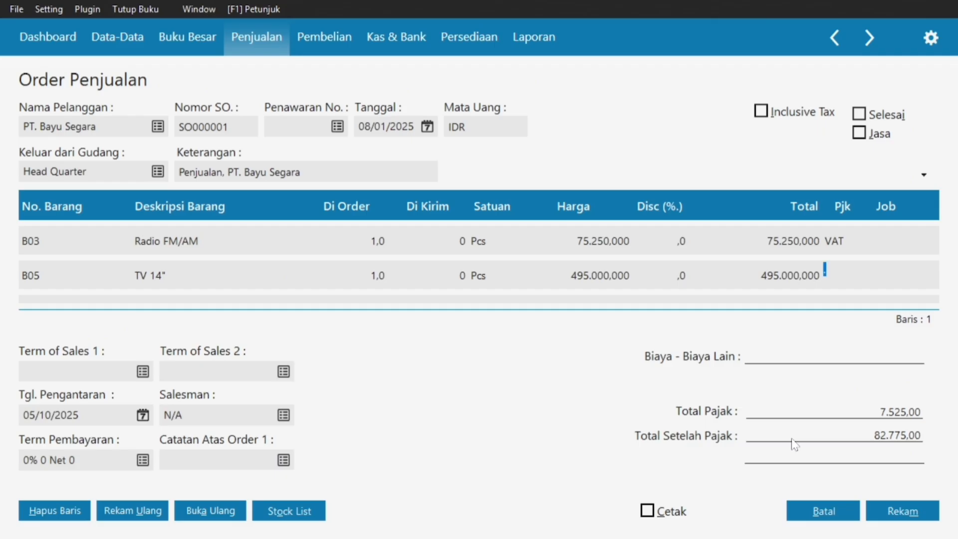
Set the Tgl. Pengantaran delivery date to 09/01/2025.
click(143, 414)
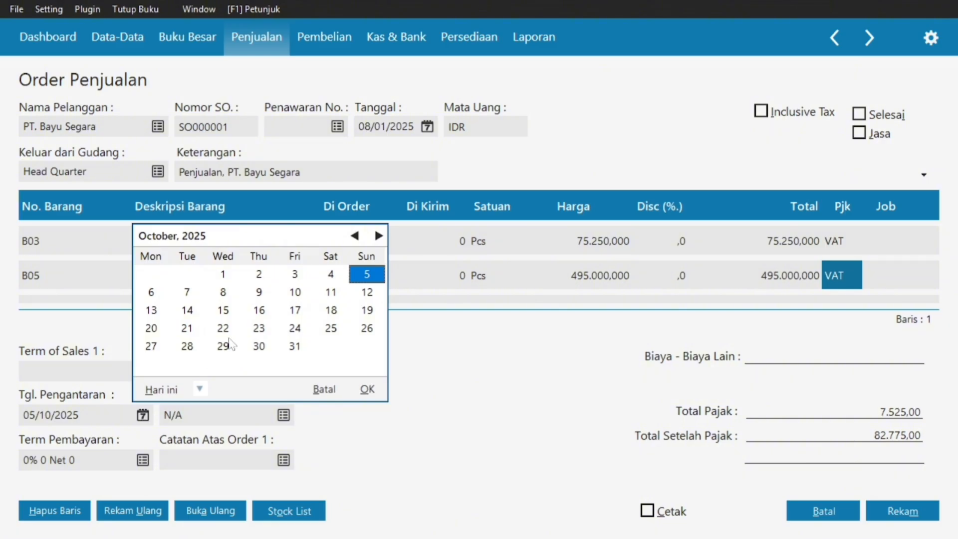
click(355, 236)
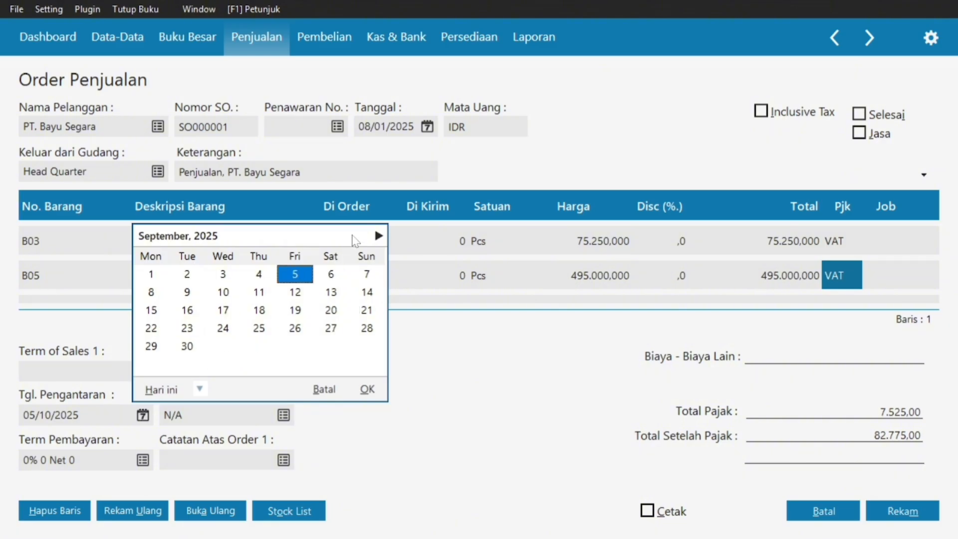
click(354, 236)
click(355, 236)
click(355, 236)
click(355, 236)
click(355, 236)
click(354, 236)
click(355, 236)
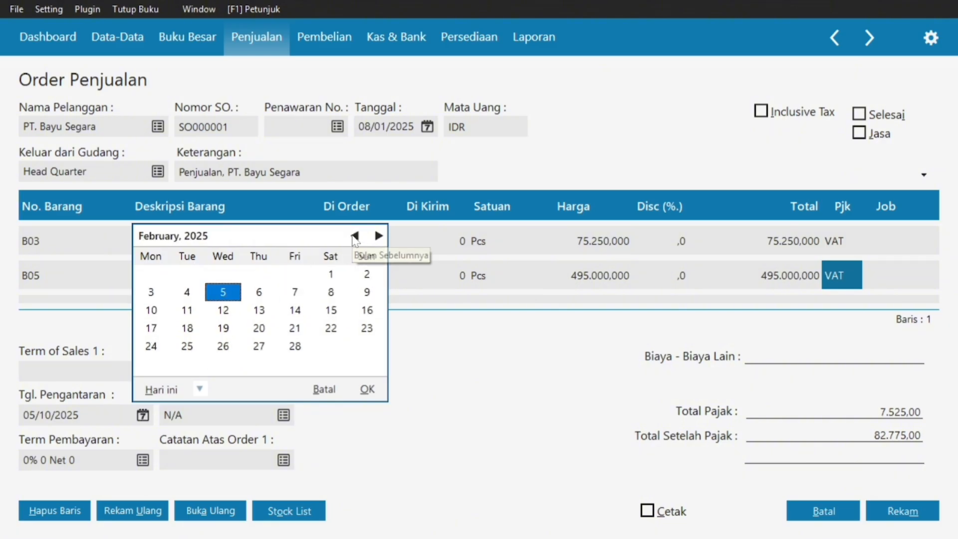
click(355, 236)
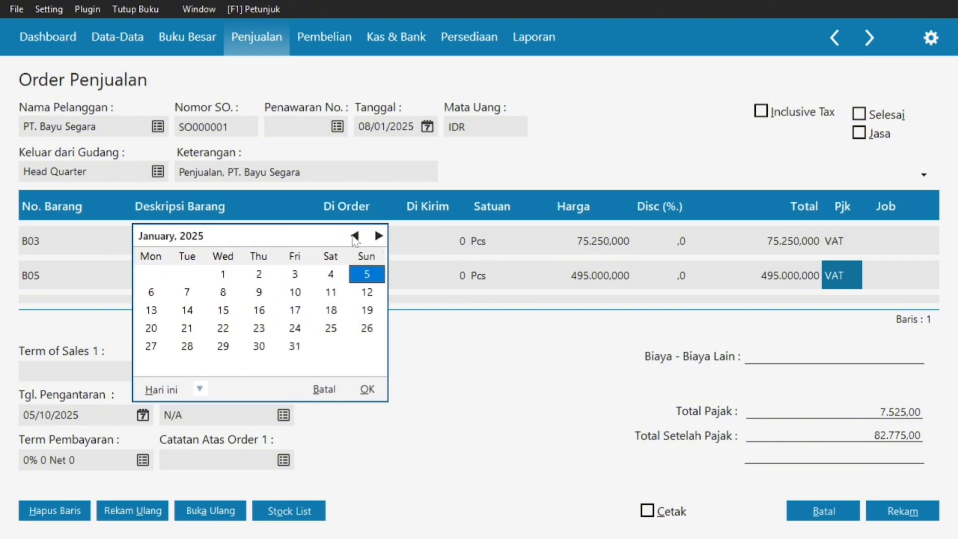
click(260, 294)
click(367, 389)
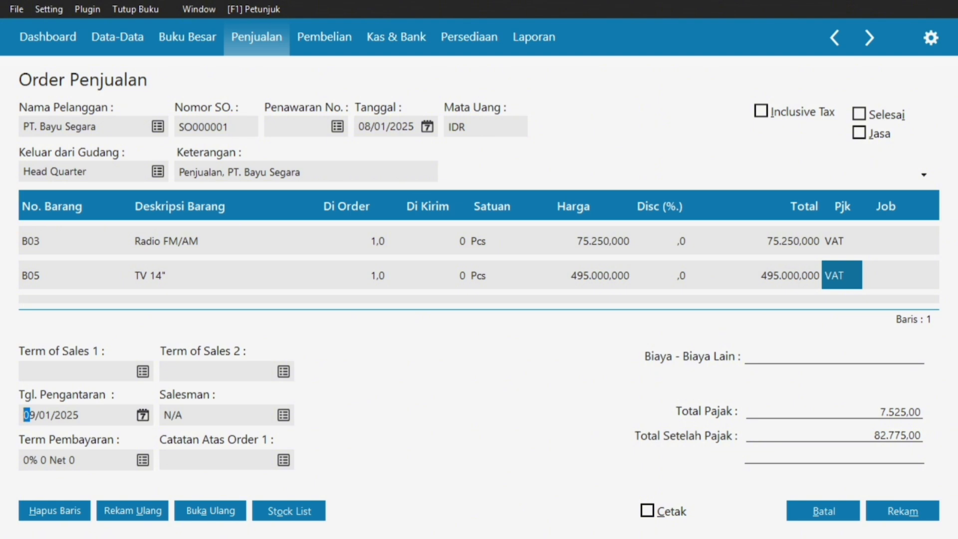
Save sales order SO000001, then close the blank order form and the order list.
click(906, 506)
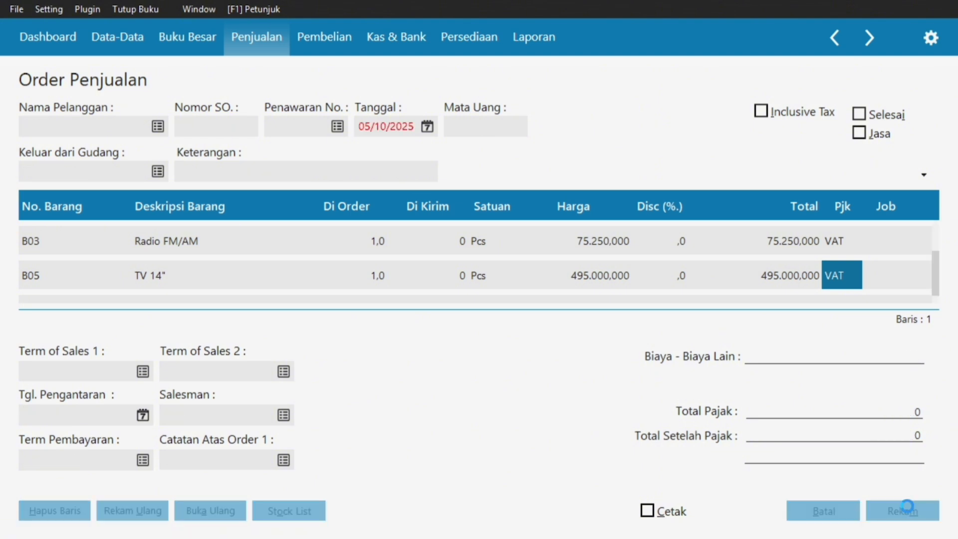
click(809, 516)
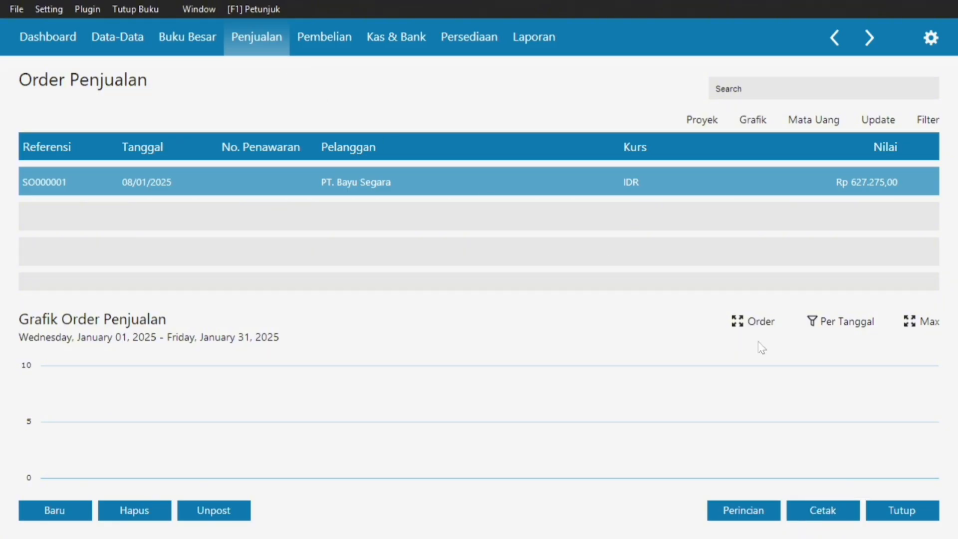
click(903, 512)
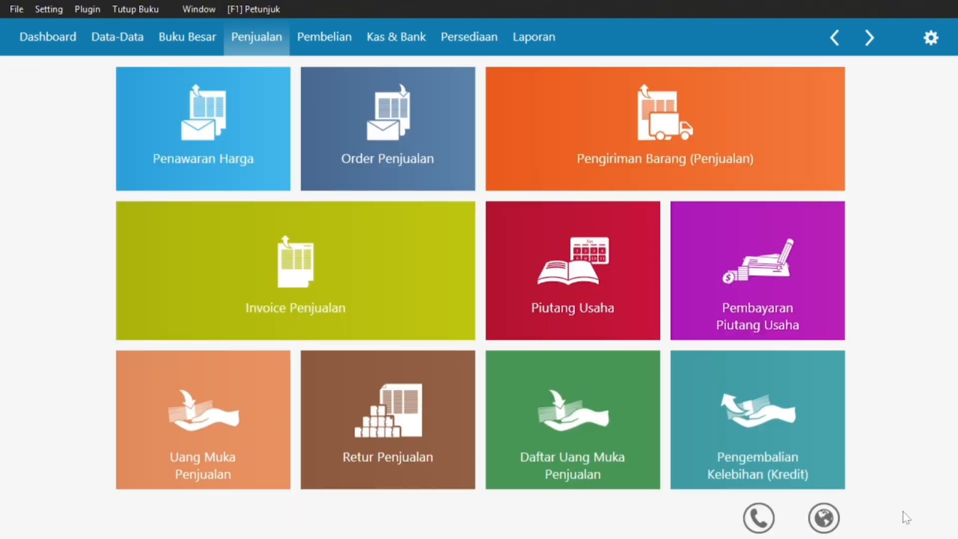
mouse_move(629, 432)
key(super)
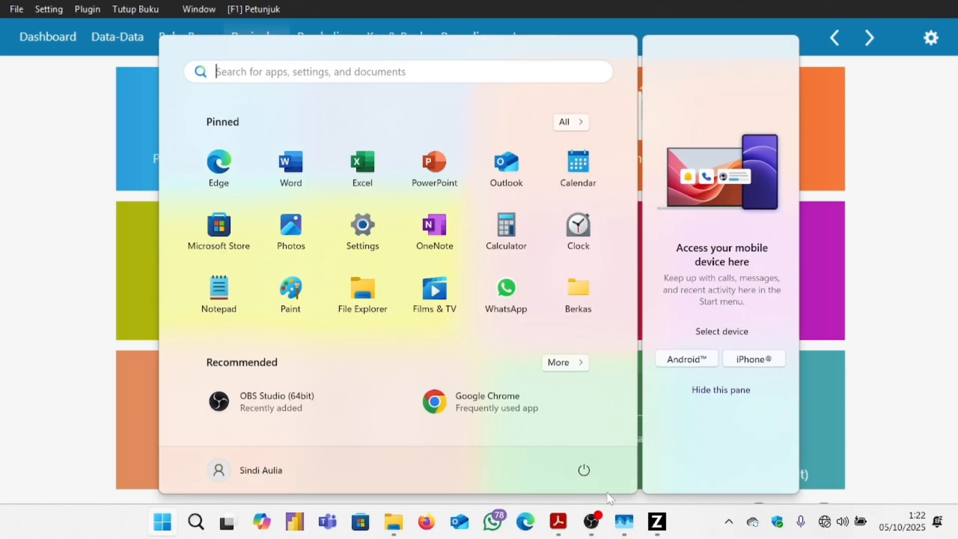
mouse_move(559, 523)
click(638, 434)
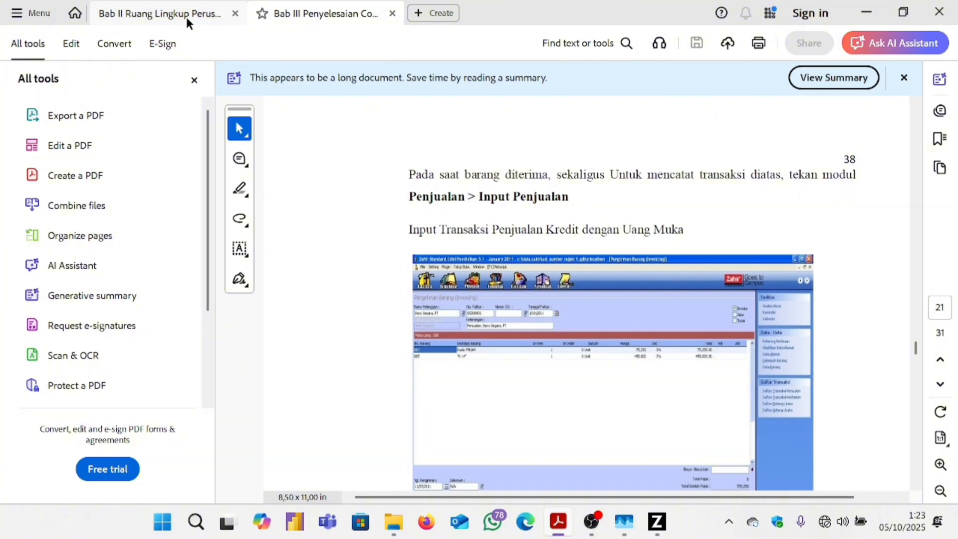
click(186, 17)
scroll(556, 332, down, 10)
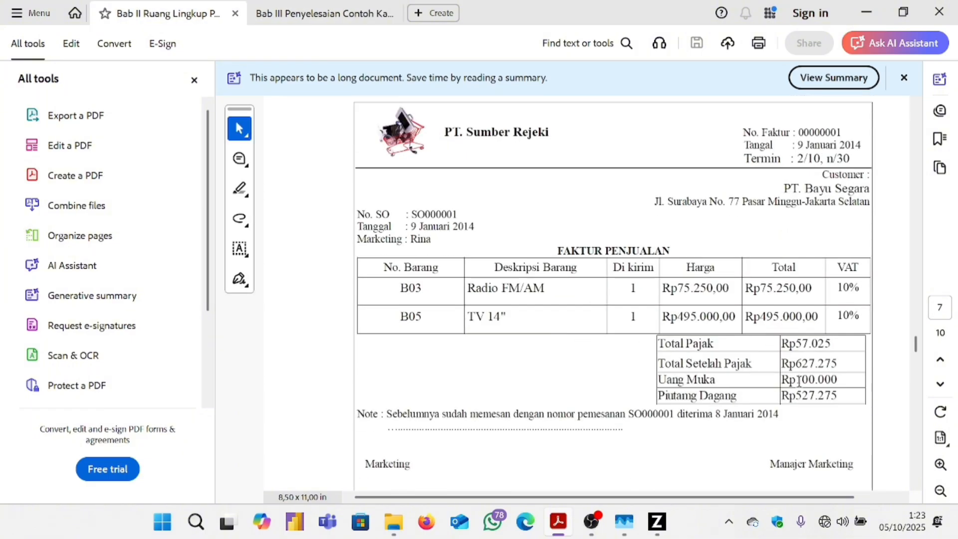
key(super)
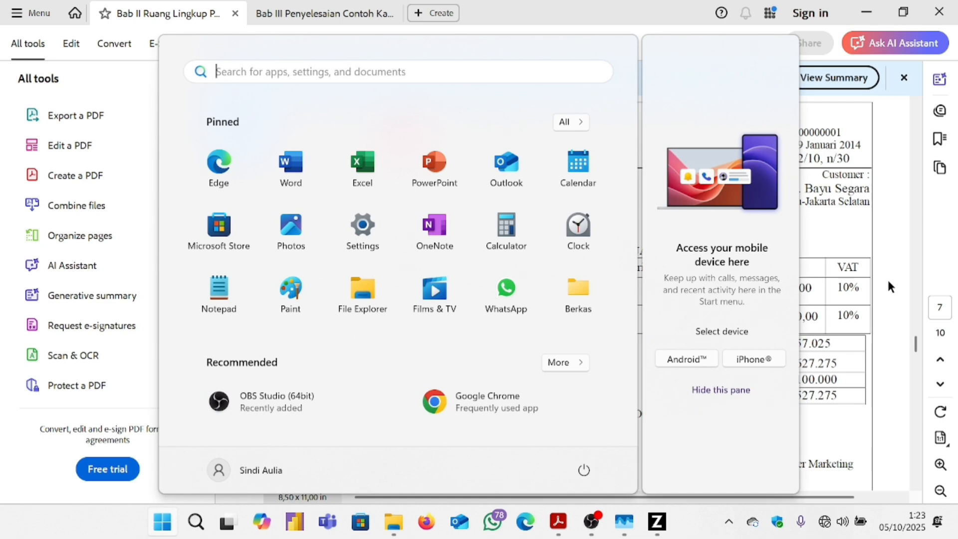
click(887, 277)
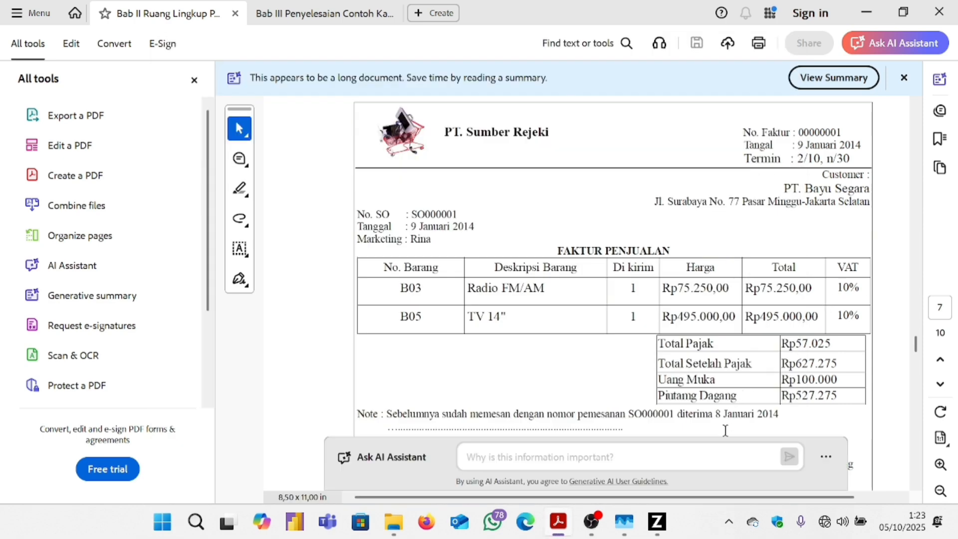
key(super)
mouse_move(657, 521)
click(708, 465)
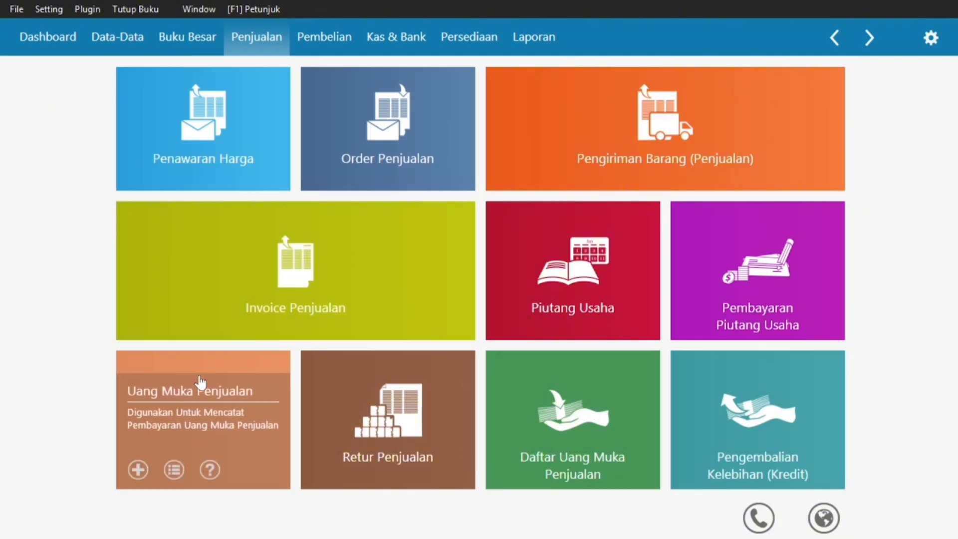
Start a new sales down payment entry for customer PT. Bayu Segara.
click(156, 399)
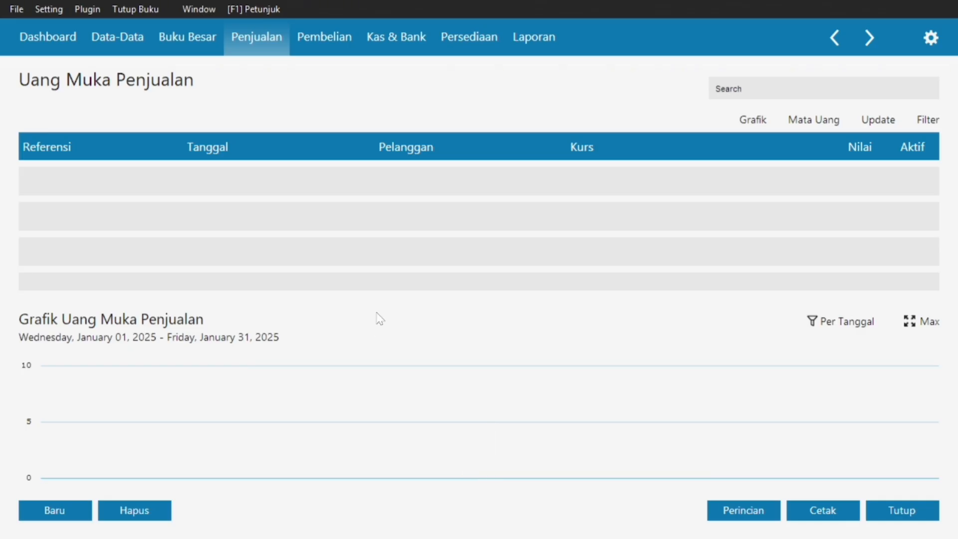
click(23, 518)
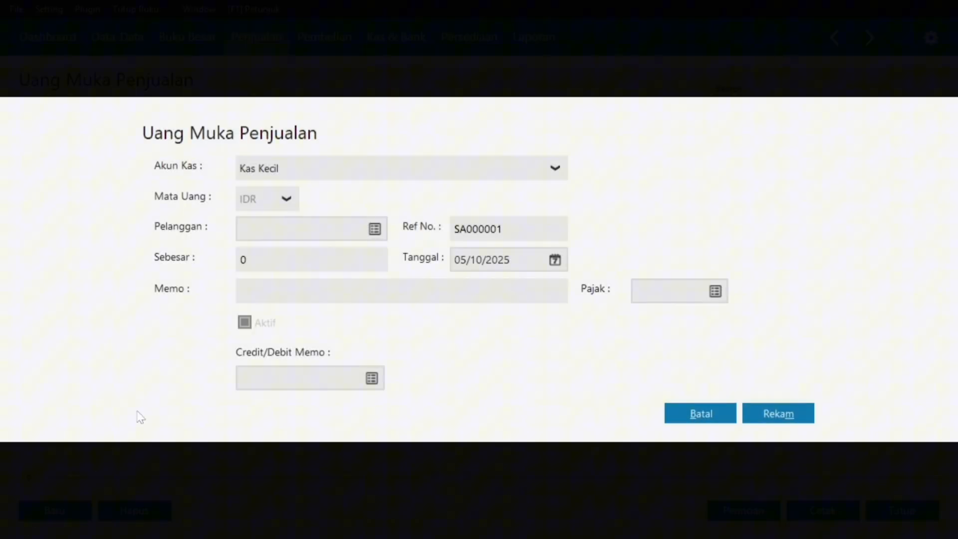
click(376, 229)
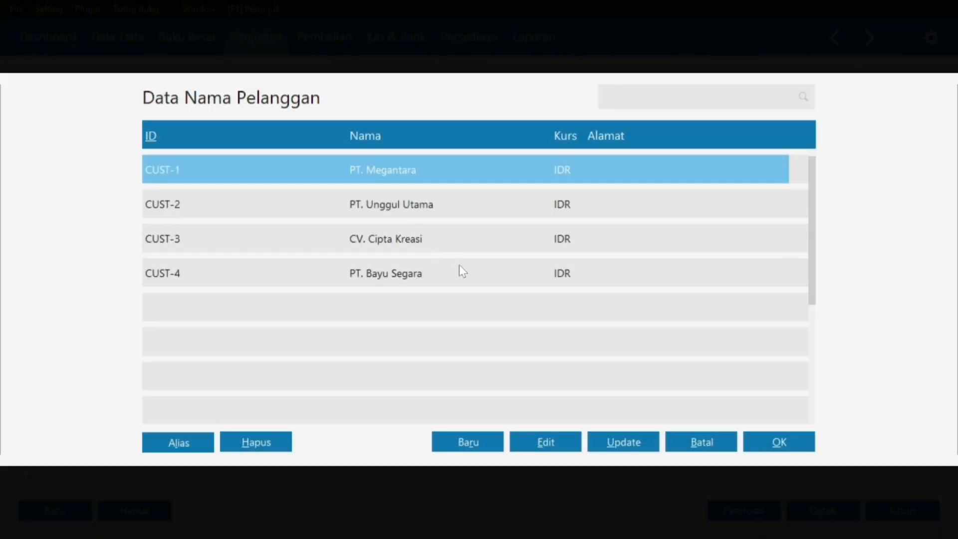
click(460, 265)
click(770, 444)
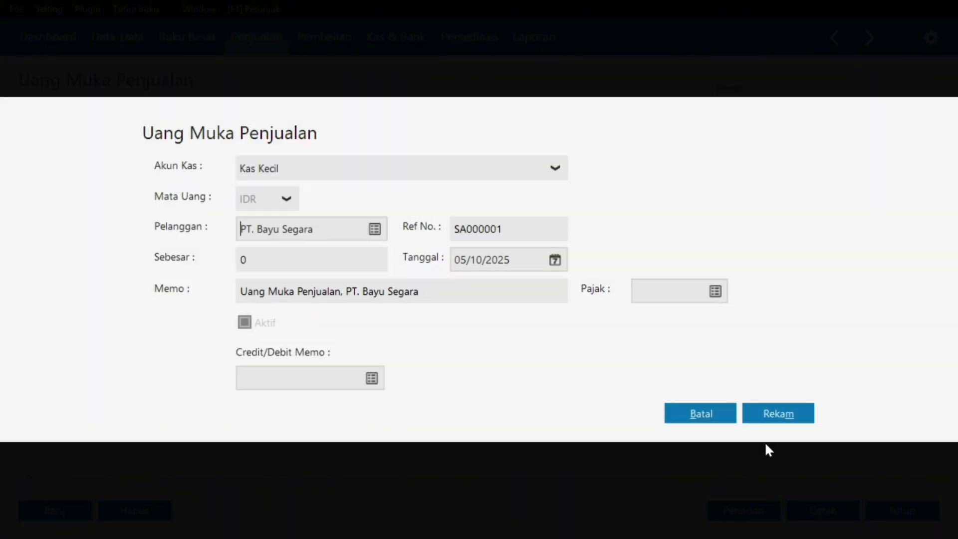
Consult the Bab II invoice PDF and enter the down payment amount 100.000,00.
key(super)
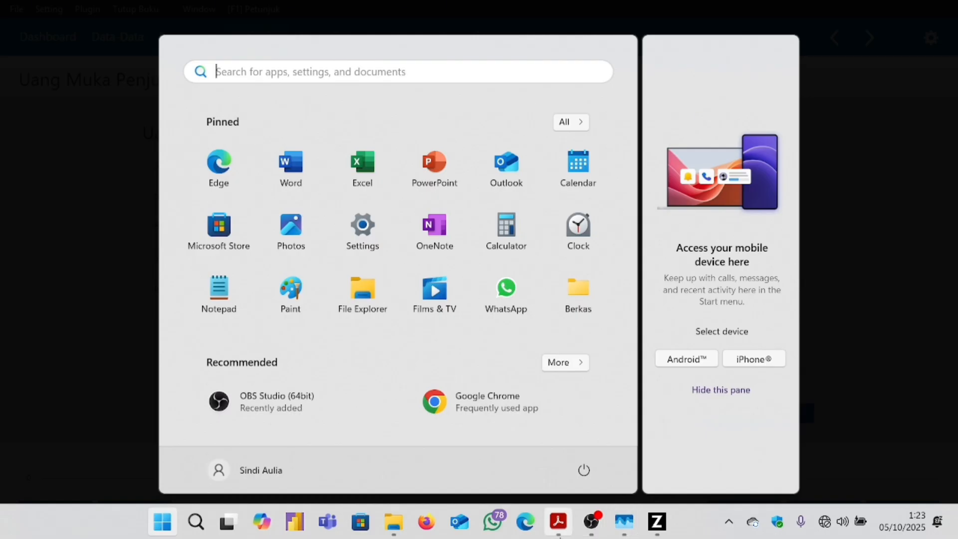
mouse_move(559, 534)
click(652, 463)
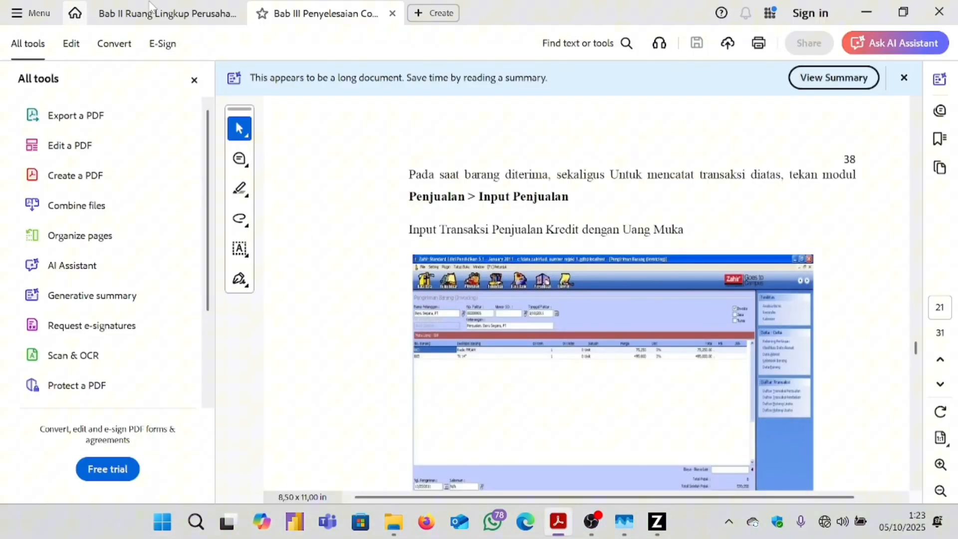
click(148, 10)
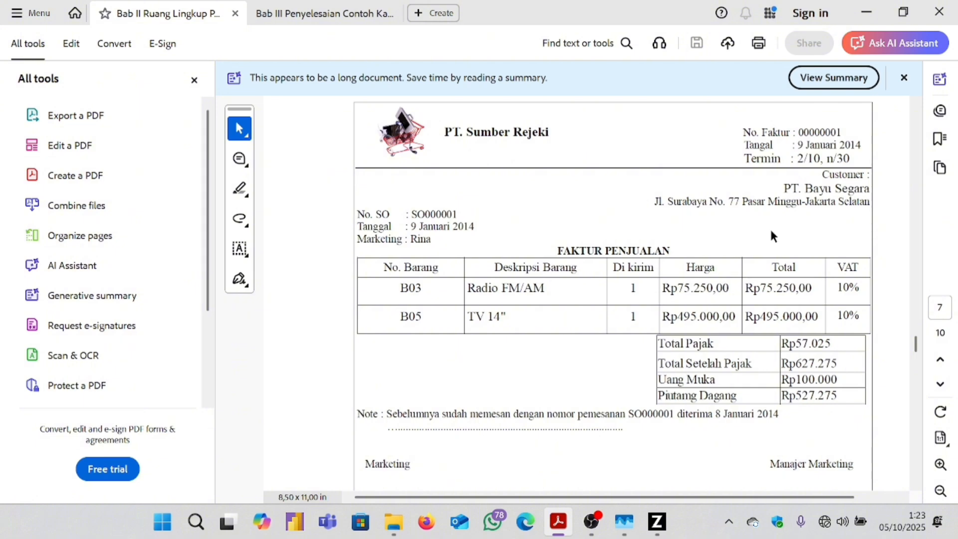
key(super)
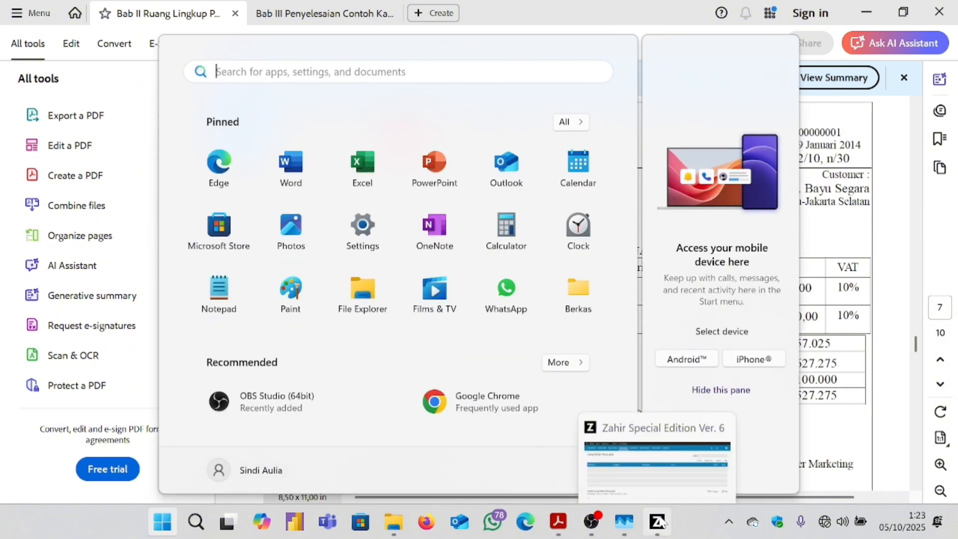
click(661, 521)
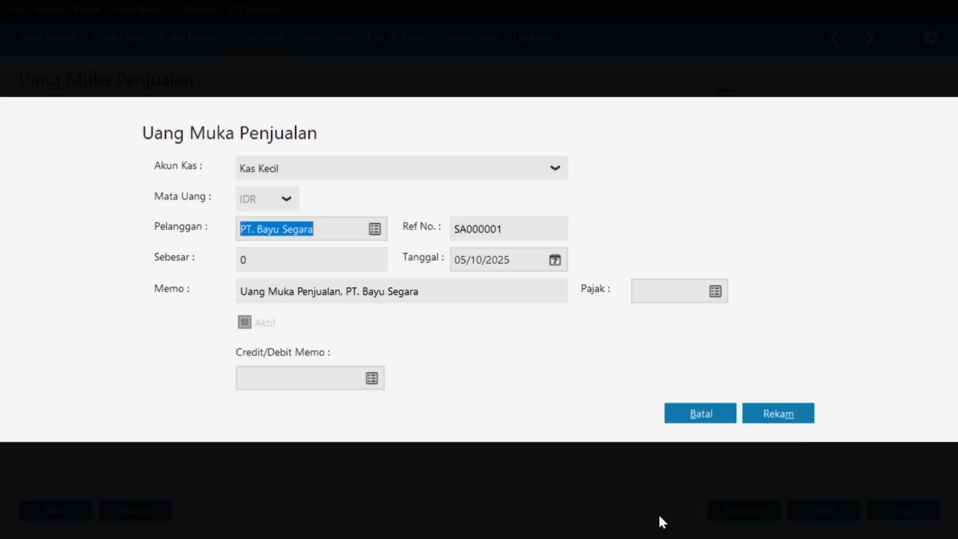
click(352, 257)
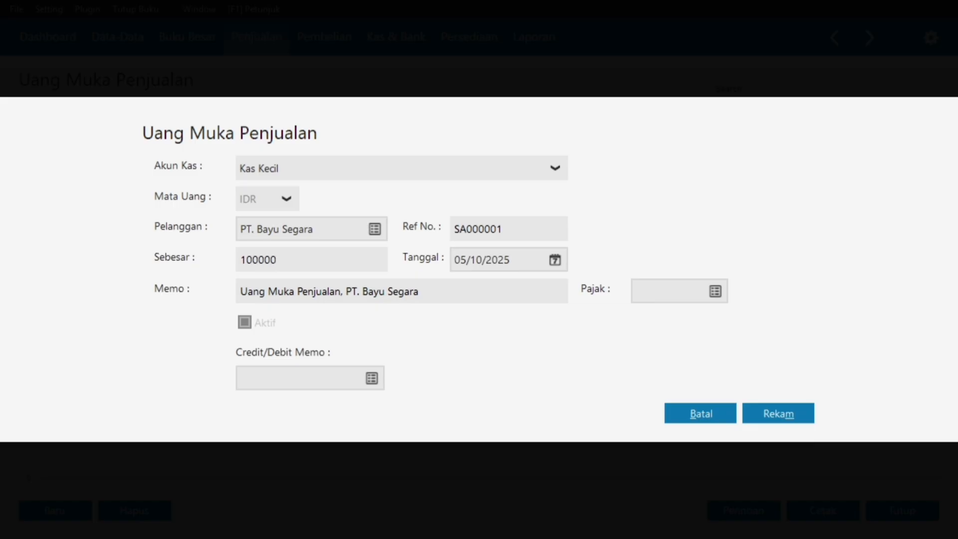
click(324, 224)
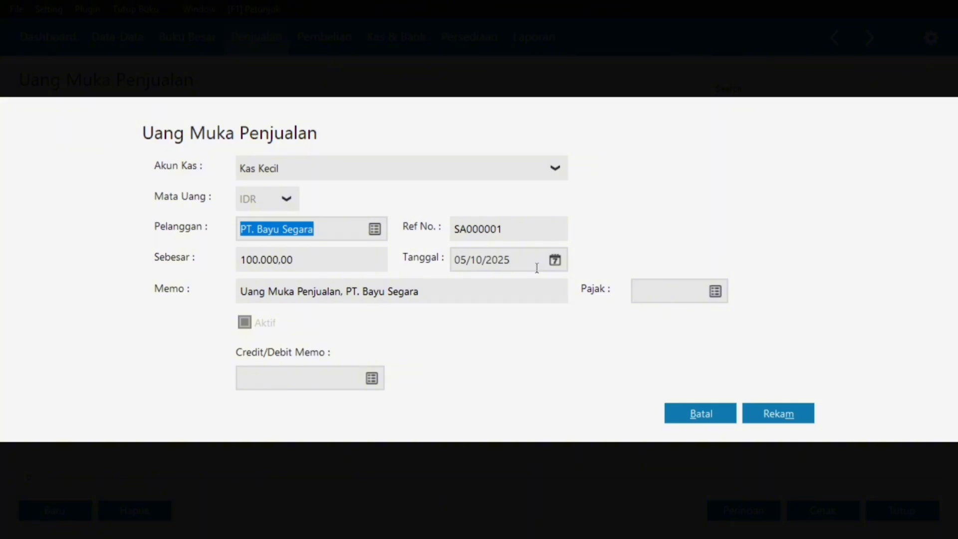
Re-check the invoice PDF in Acrobat, then return to the down payment entry.
key(super)
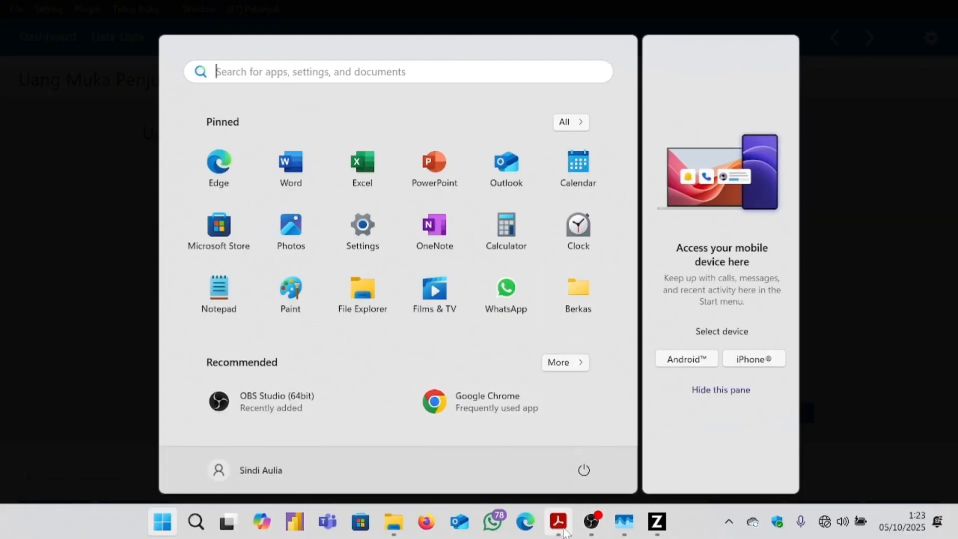
mouse_move(564, 533)
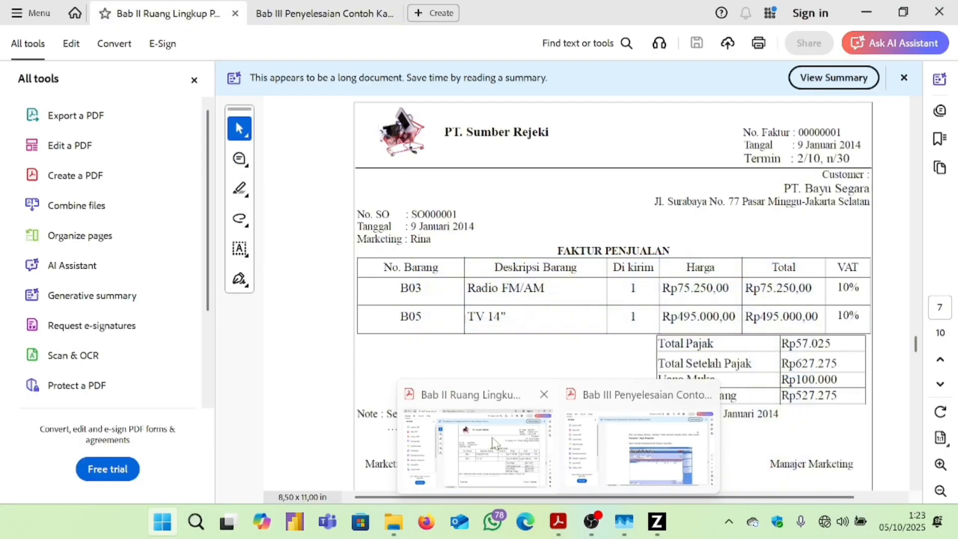
click(495, 443)
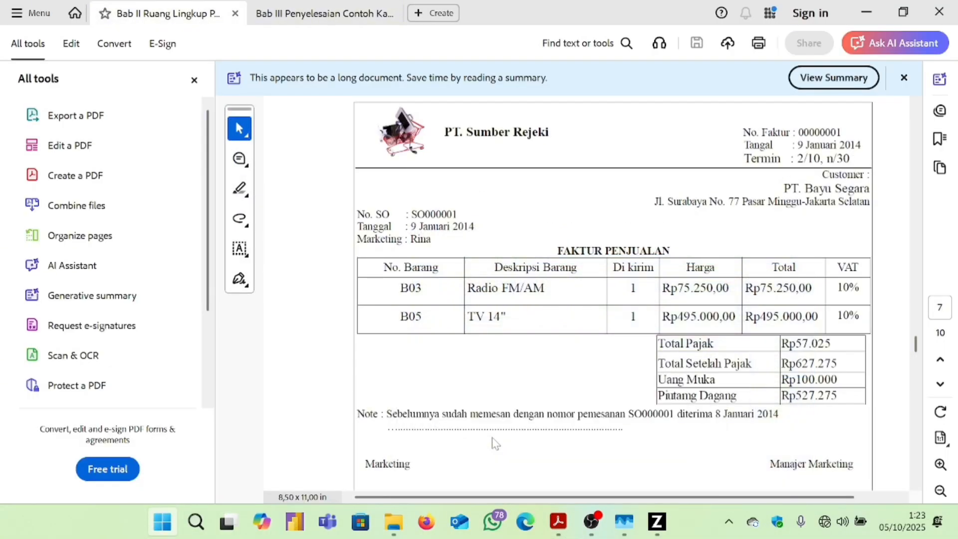
scroll(482, 274, up, 2)
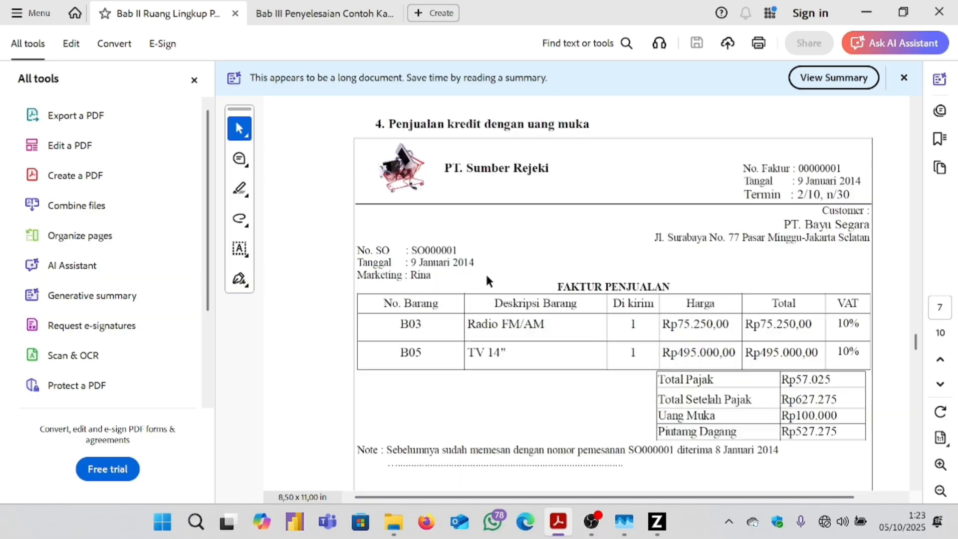
scroll(485, 271, down, 3)
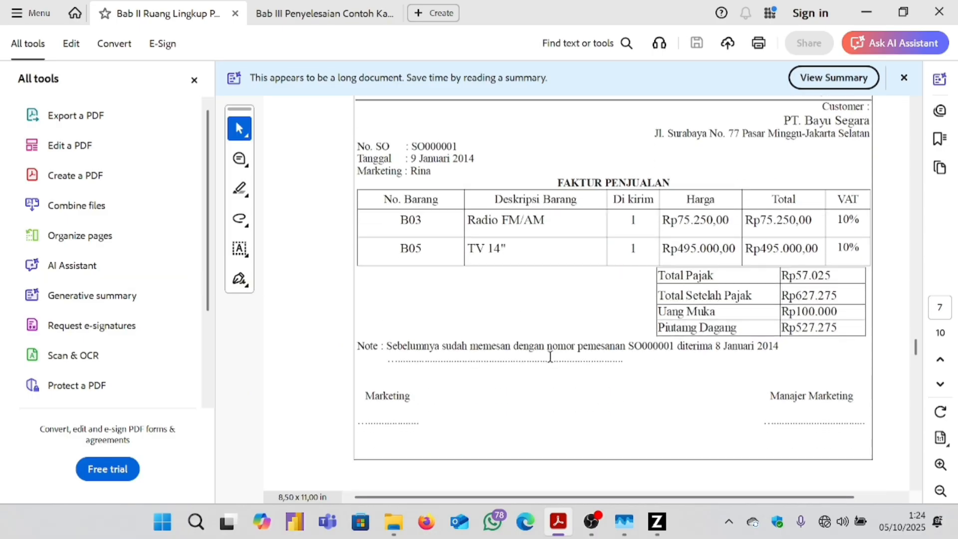
click(648, 525)
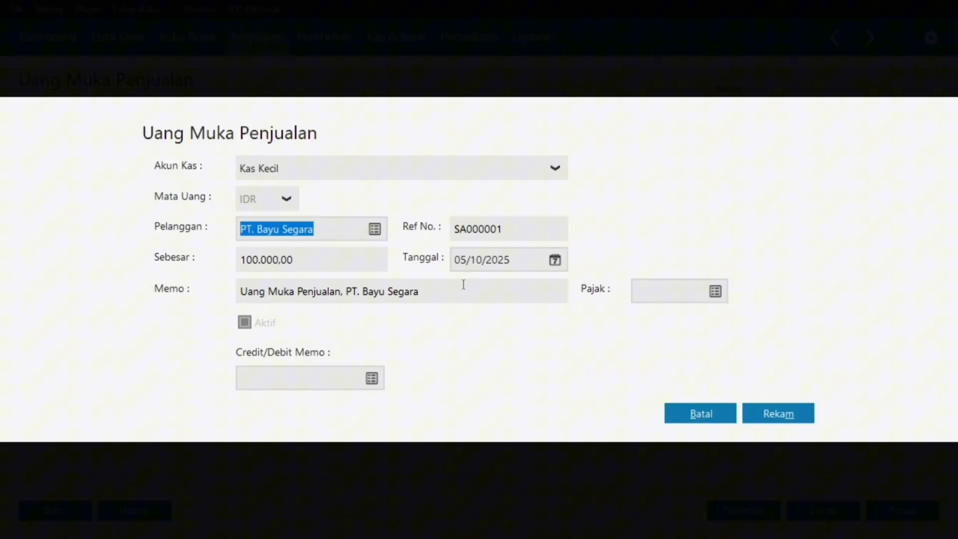
Set the down payment date to 09/01/2025.
click(554, 260)
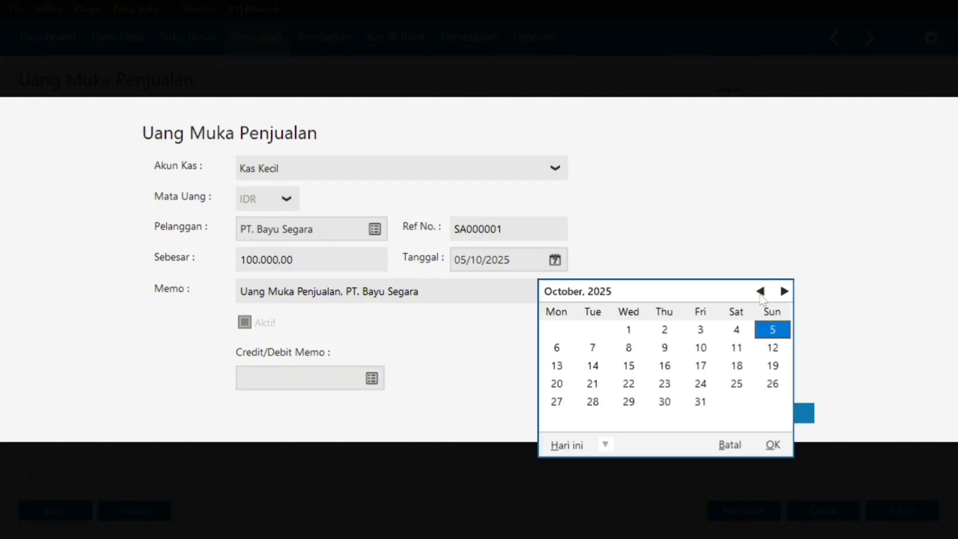
click(760, 293)
click(760, 293)
click(760, 294)
click(760, 294)
click(760, 294)
click(760, 293)
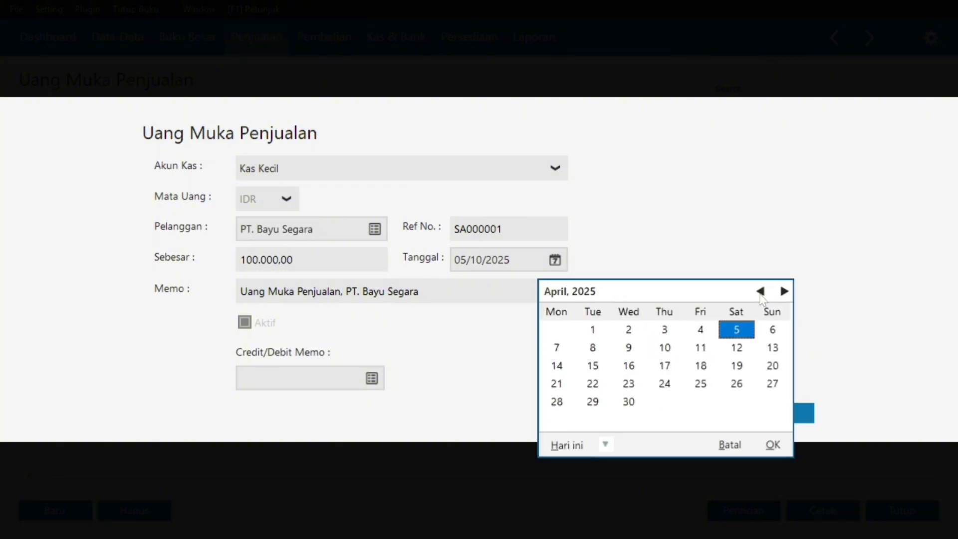
click(760, 293)
click(760, 293)
click(760, 294)
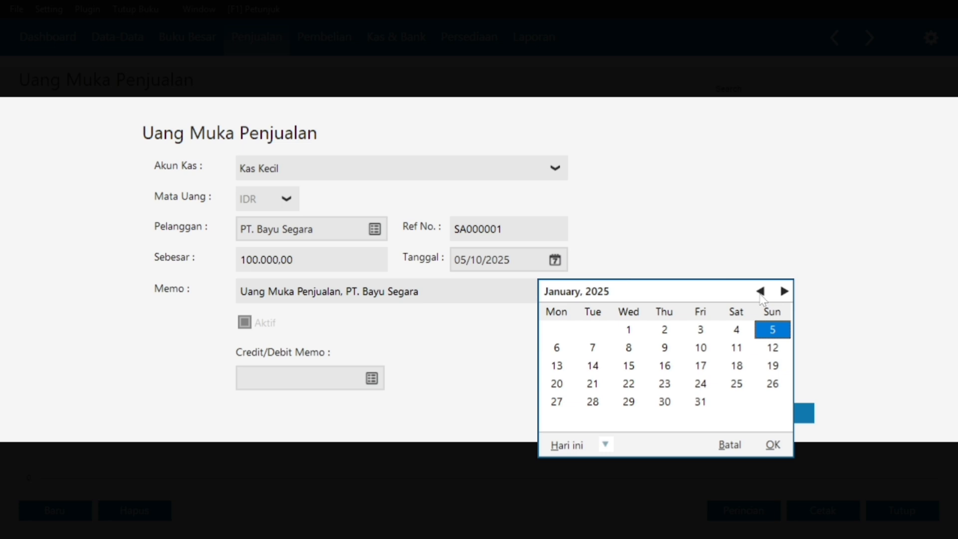
click(673, 345)
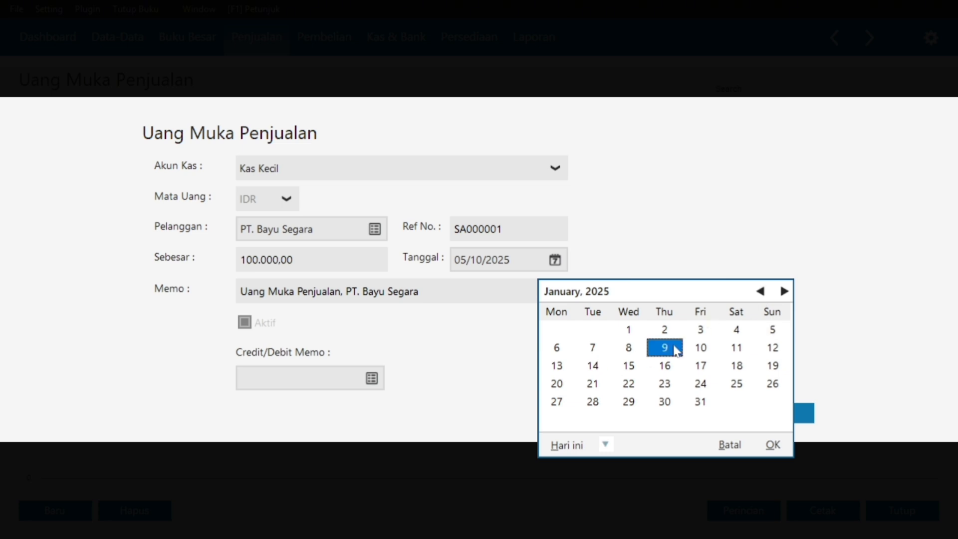
click(772, 445)
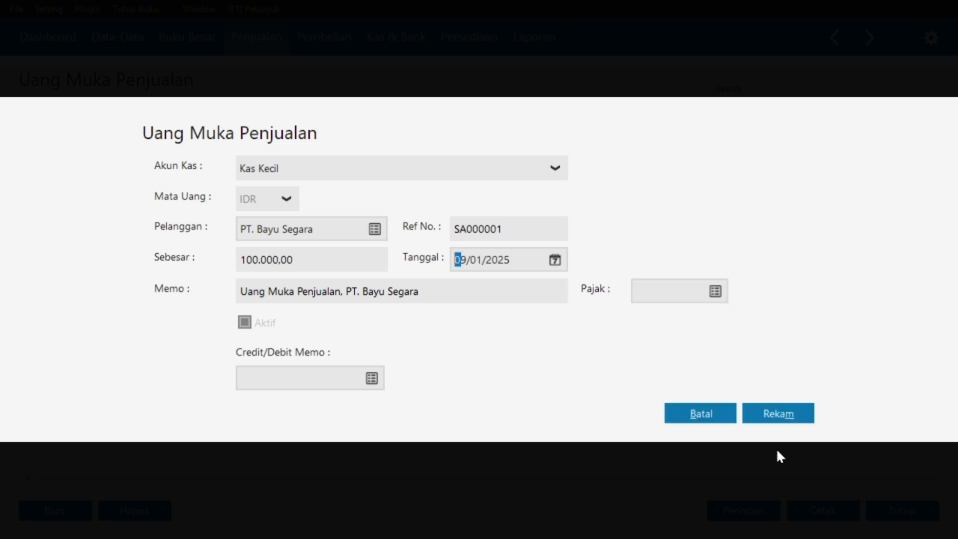
Apply VAT as the tax, save down payment SA000001, and close the list.
click(715, 291)
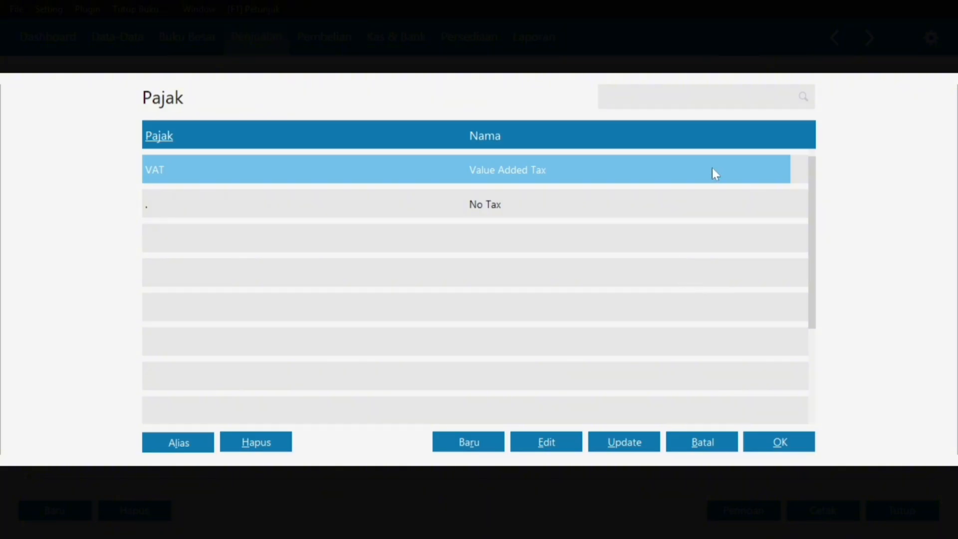
click(779, 443)
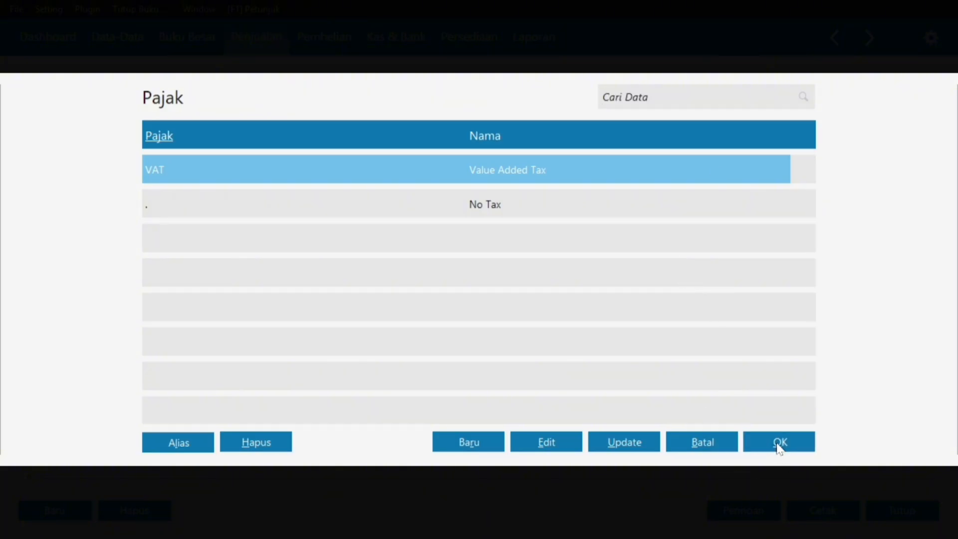
click(789, 408)
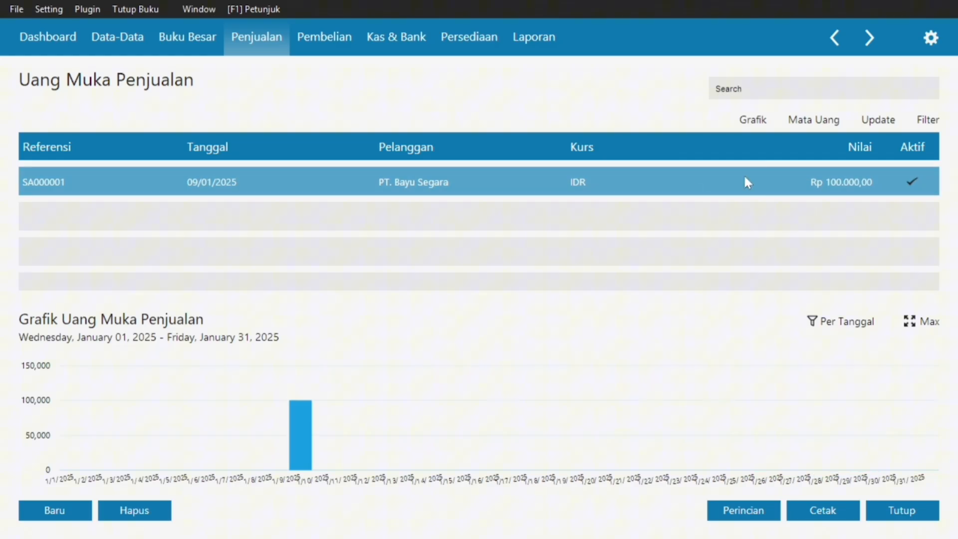
click(105, 50)
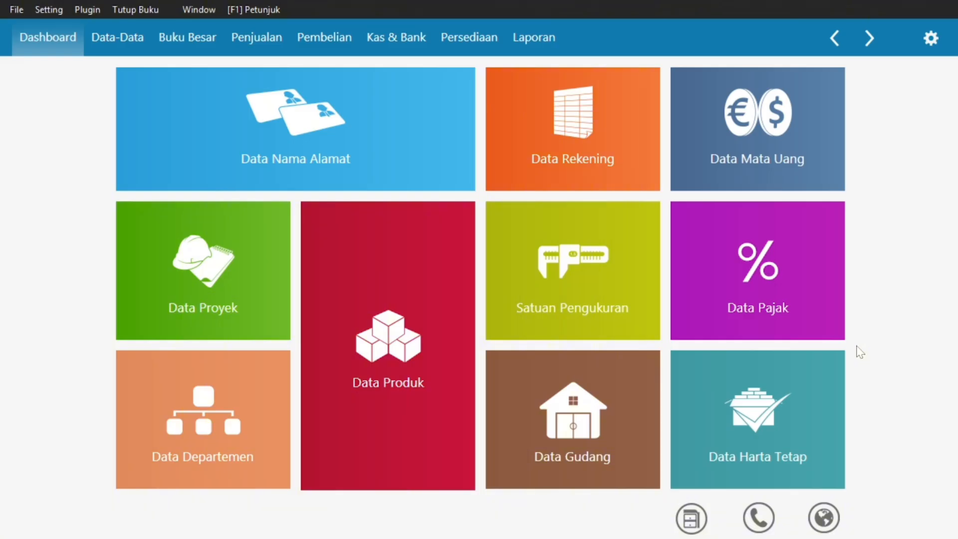
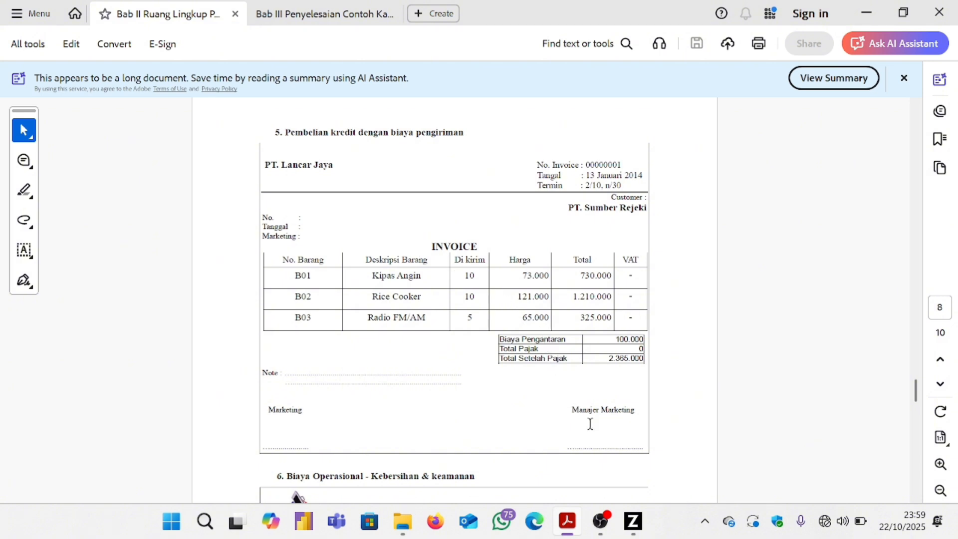
Switch from the PT Lancar Jaya invoice PDF back to the Zahir Accounting dashboard.
click(635, 522)
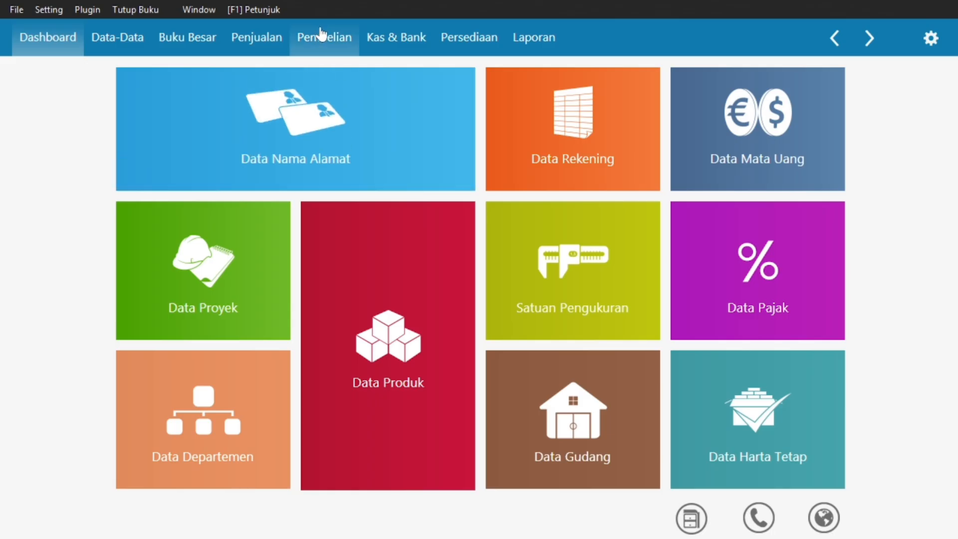
Start a new Invoice Pembelian entry under Pembelian and open the Nama Pemasok vendor list.
click(321, 36)
mouse_move(384, 282)
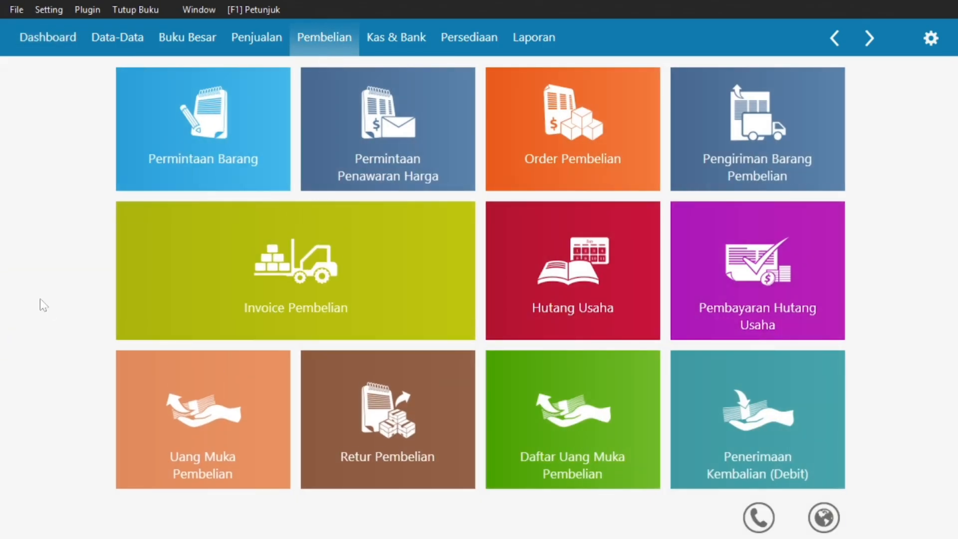
mouse_move(280, 299)
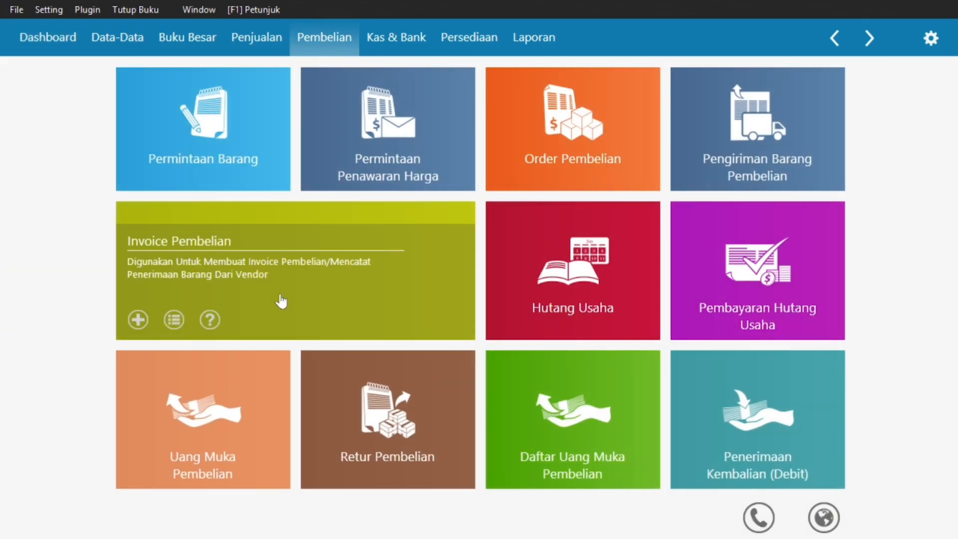
click(391, 260)
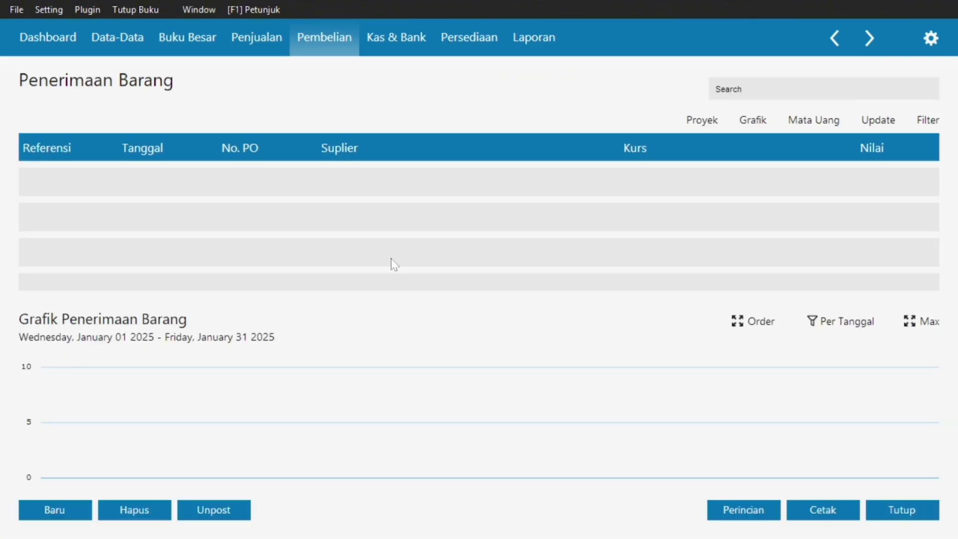
click(50, 510)
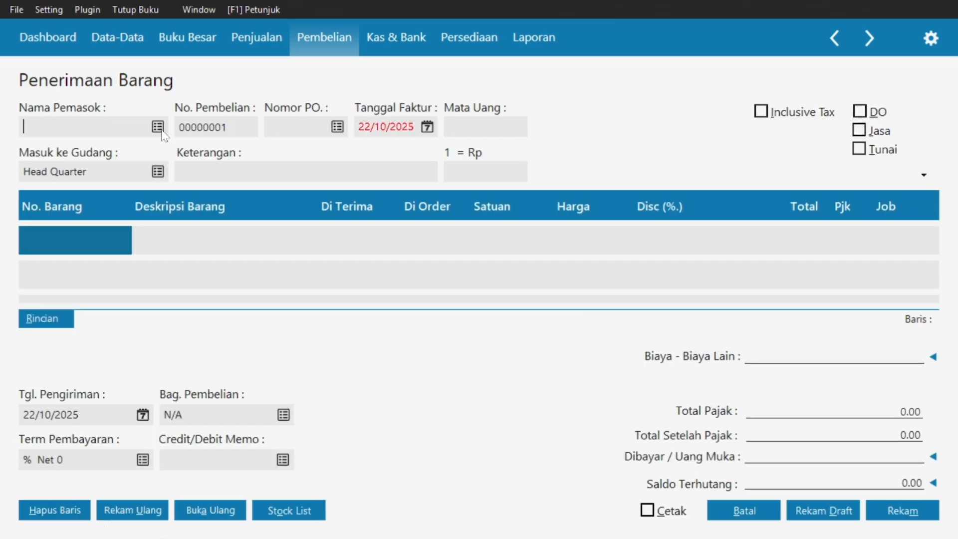
click(160, 128)
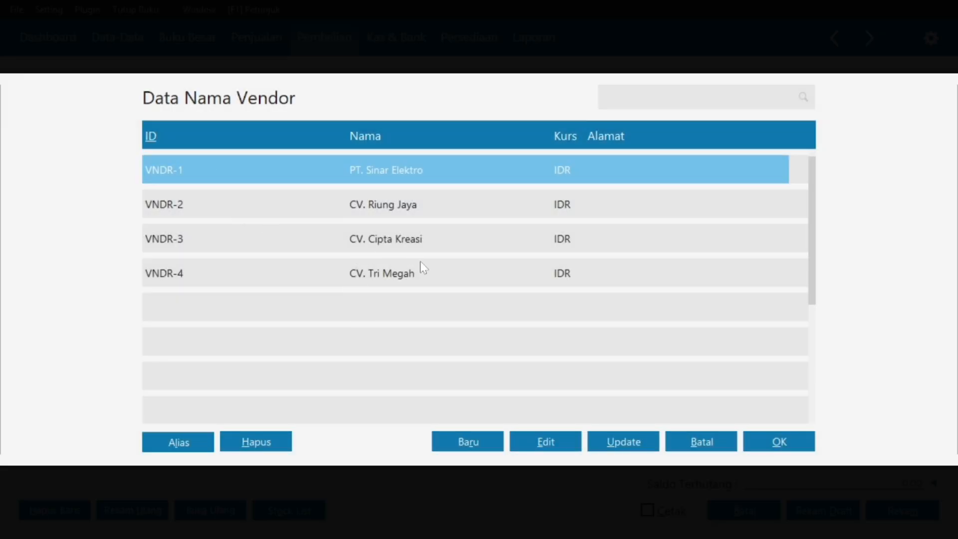
Create a new vendor record with company name 'PT Lancar Jaya'.
click(454, 445)
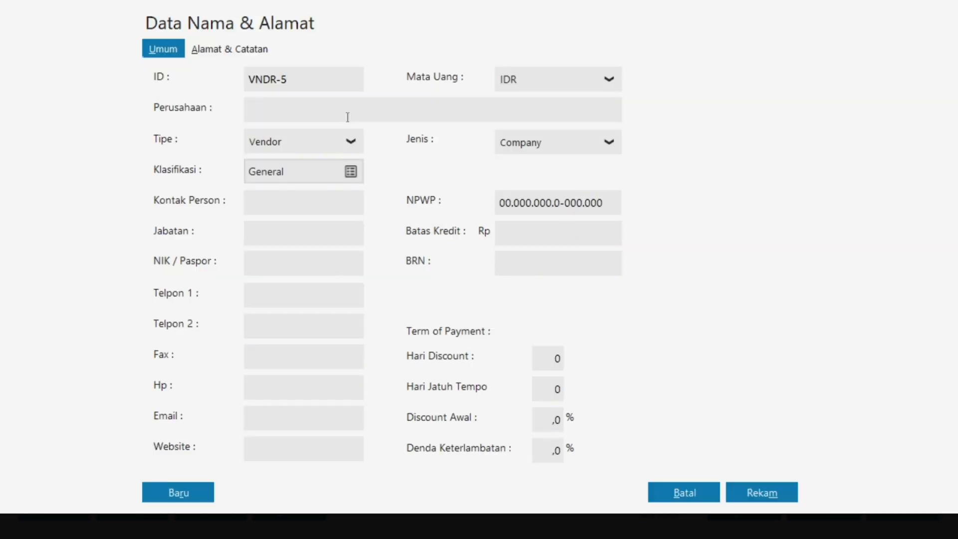
click(347, 117)
key(Caps_Lock)
text(PT L)
key(Caps_Lock)
text(ancar)
key(Caps_Lock)
text(J)
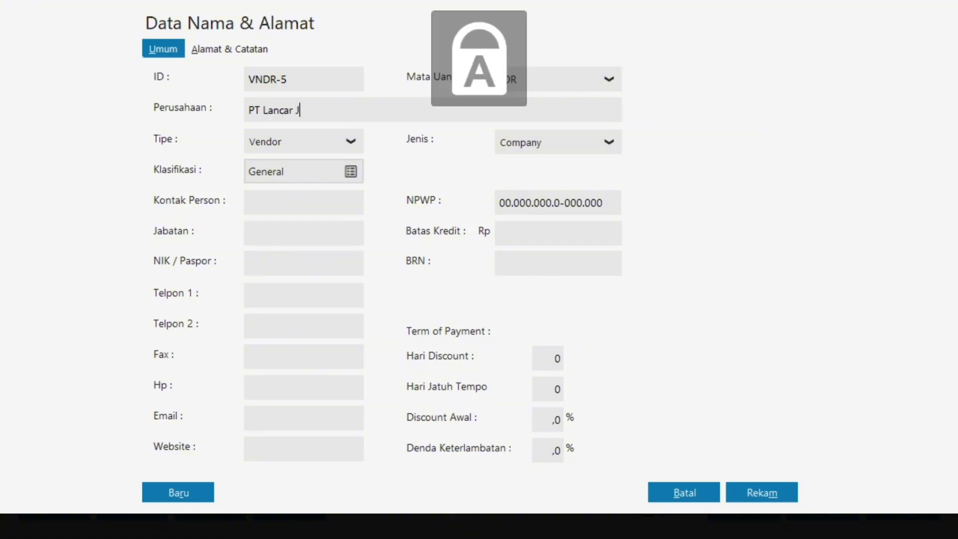
key(Caps_Lock)
text(aya)
click(316, 153)
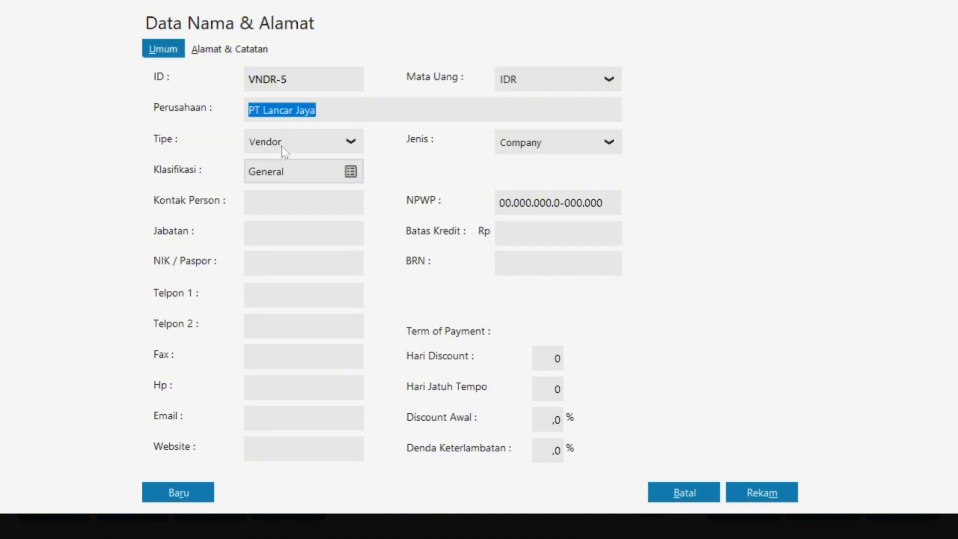
Save the new vendor and select VNDR-5 PT Lancar Jaya from the list.
click(759, 493)
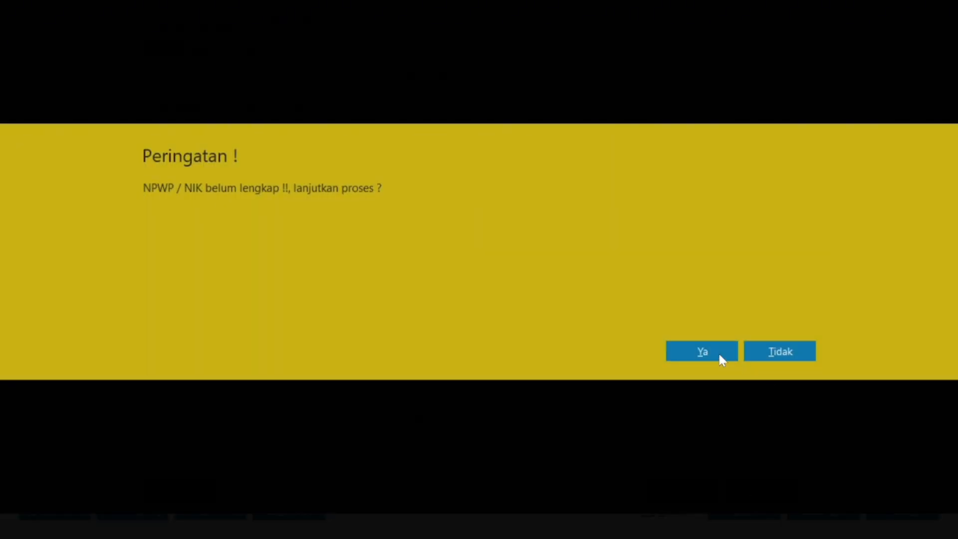
click(720, 357)
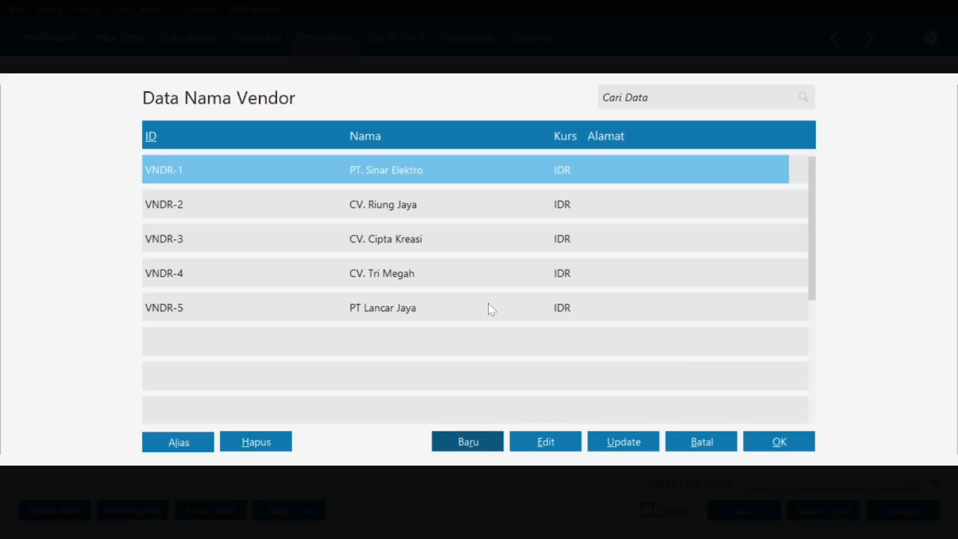
click(491, 309)
Confirm PT Lancar Jaya as the supplier, then check the invoice PDF and return.
click(762, 446)
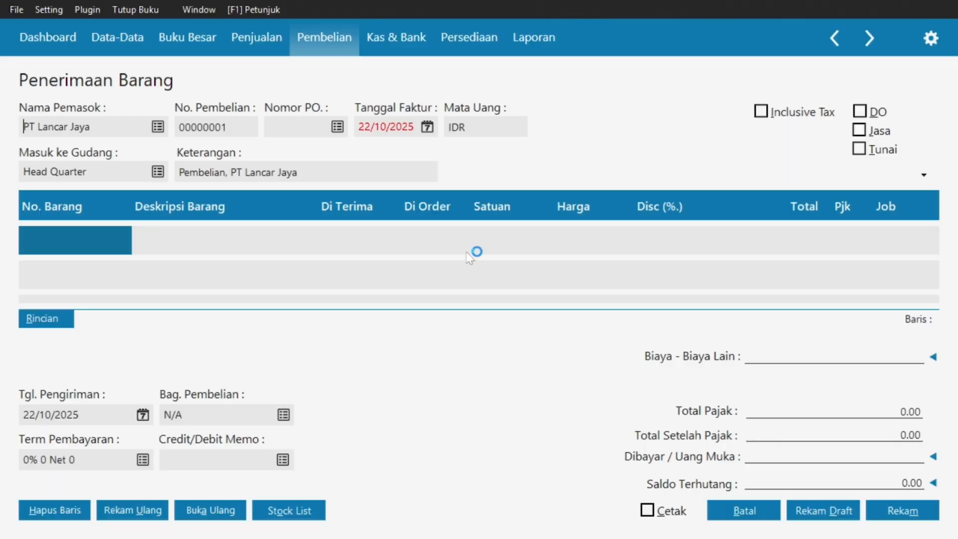
key(super)
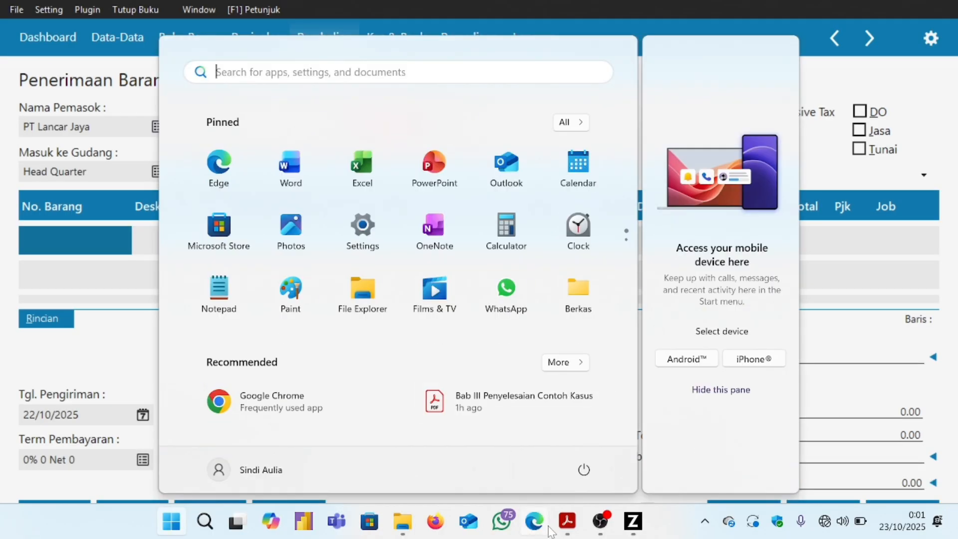
mouse_move(567, 521)
click(496, 462)
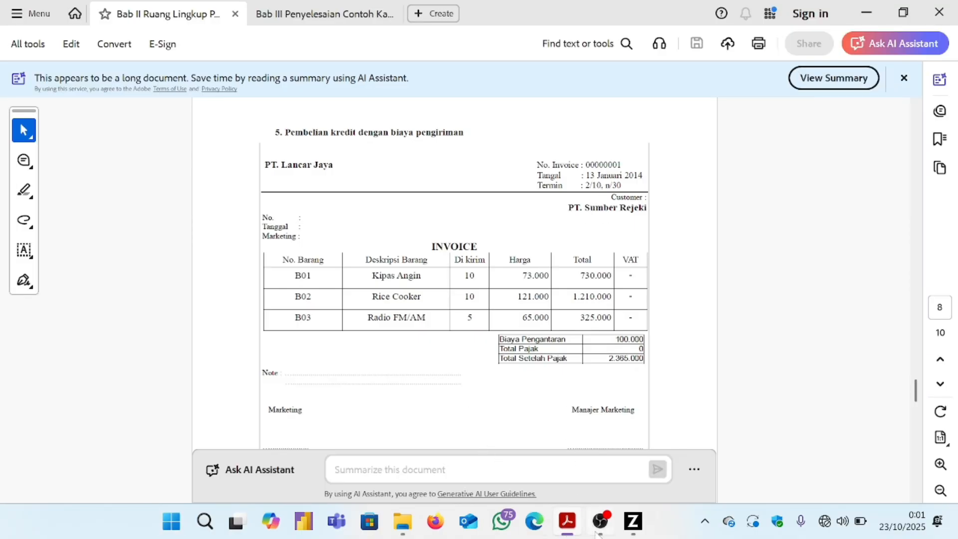
click(632, 530)
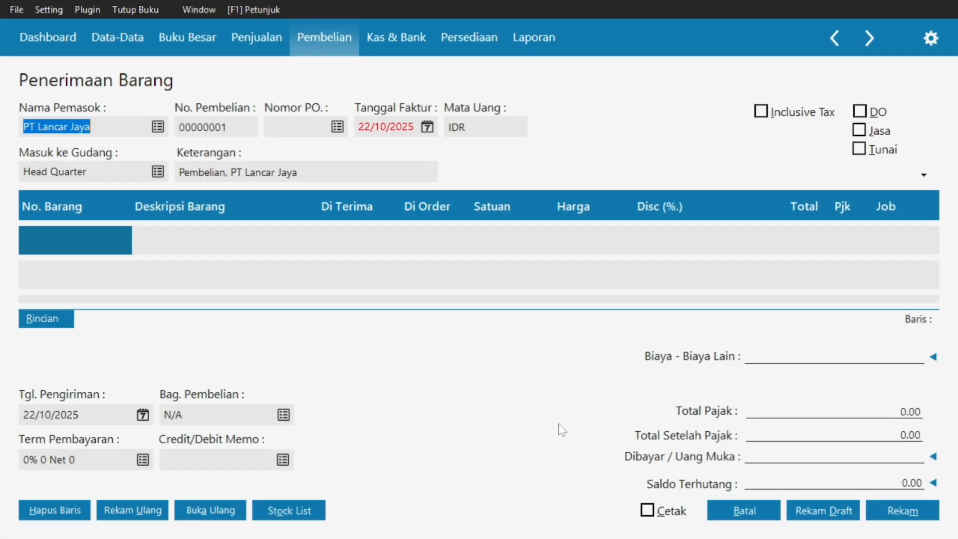
Set the invoice date (Tanggal Faktur) to 13/01/2025.
click(427, 126)
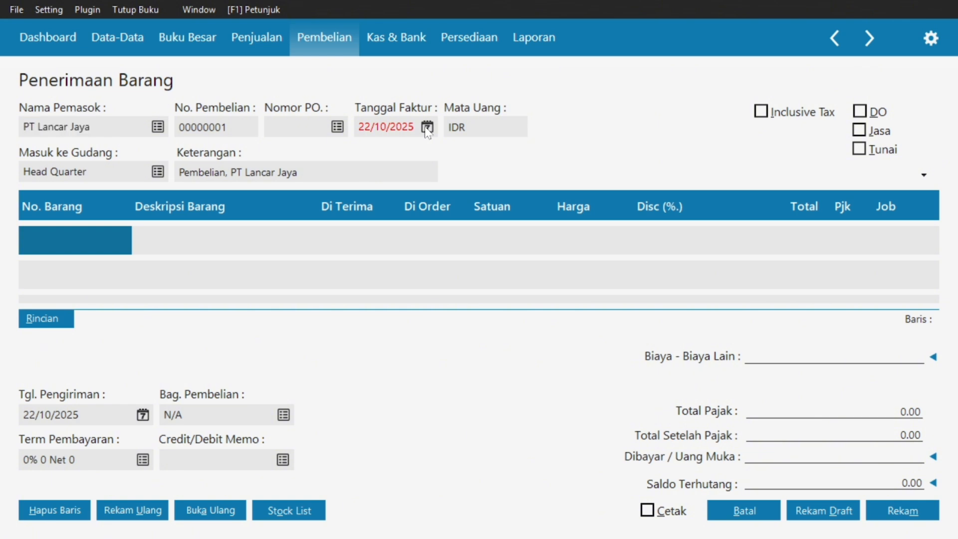
click(578, 156)
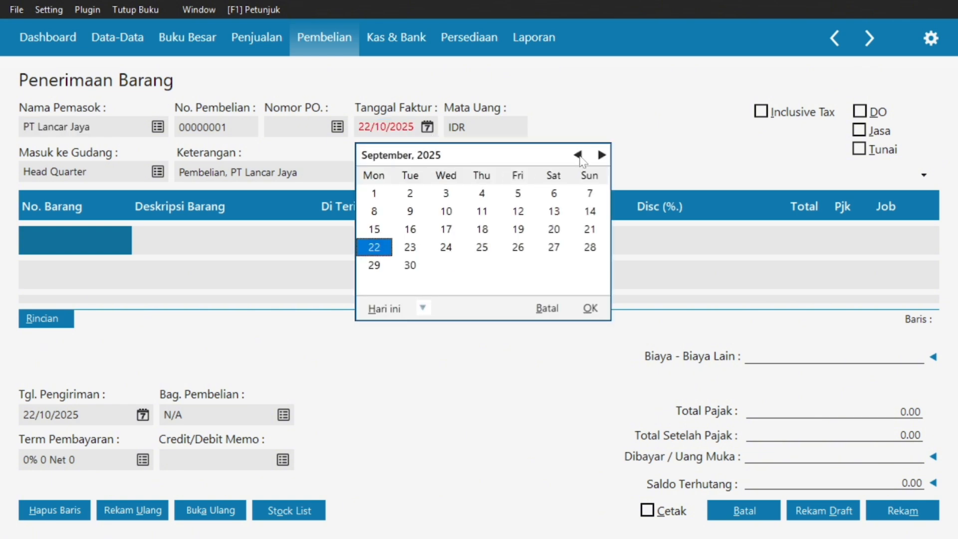
click(579, 156)
click(579, 156)
click(578, 156)
click(579, 156)
click(579, 155)
click(579, 156)
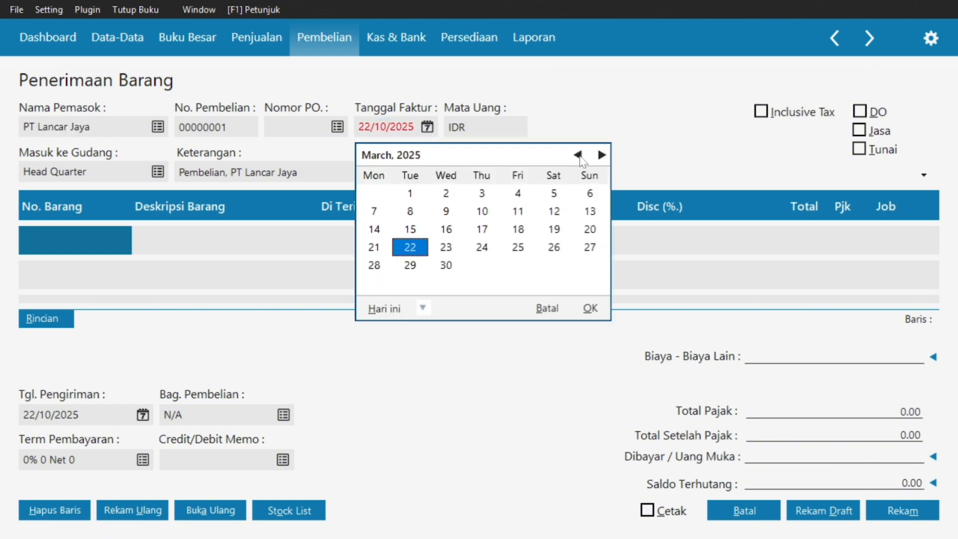
click(578, 156)
click(578, 156)
click(374, 229)
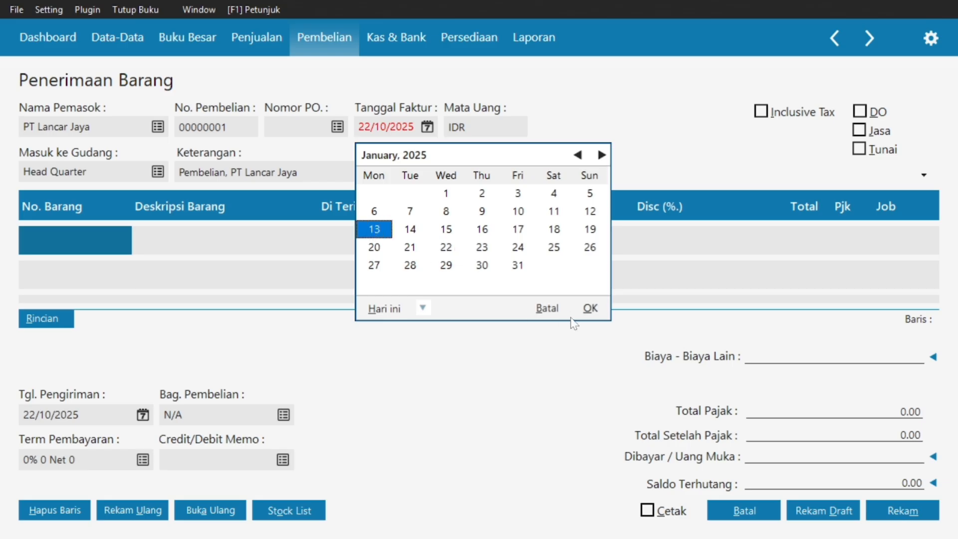
click(585, 310)
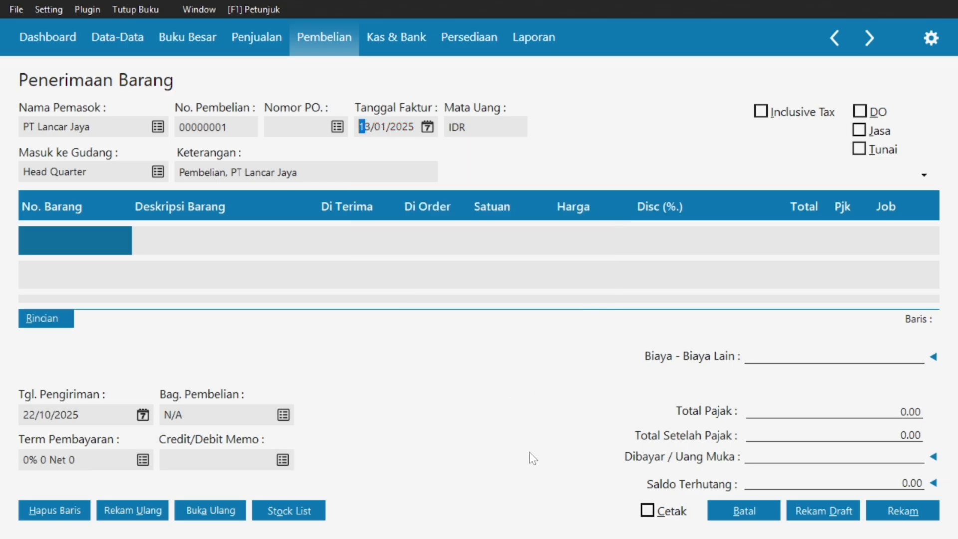
Re-check the invoice PDF in Acrobat and return to the goods receipt form.
key(super)
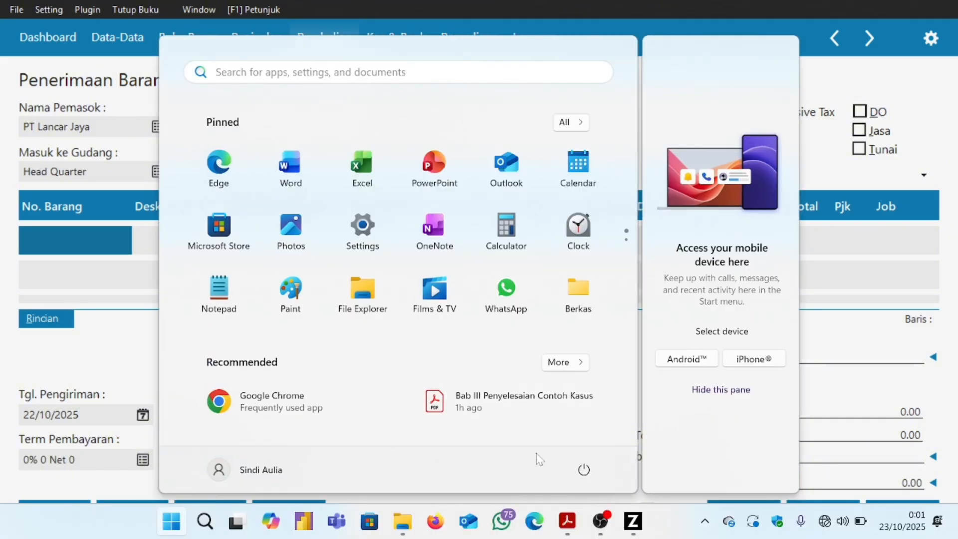
mouse_move(569, 521)
click(482, 432)
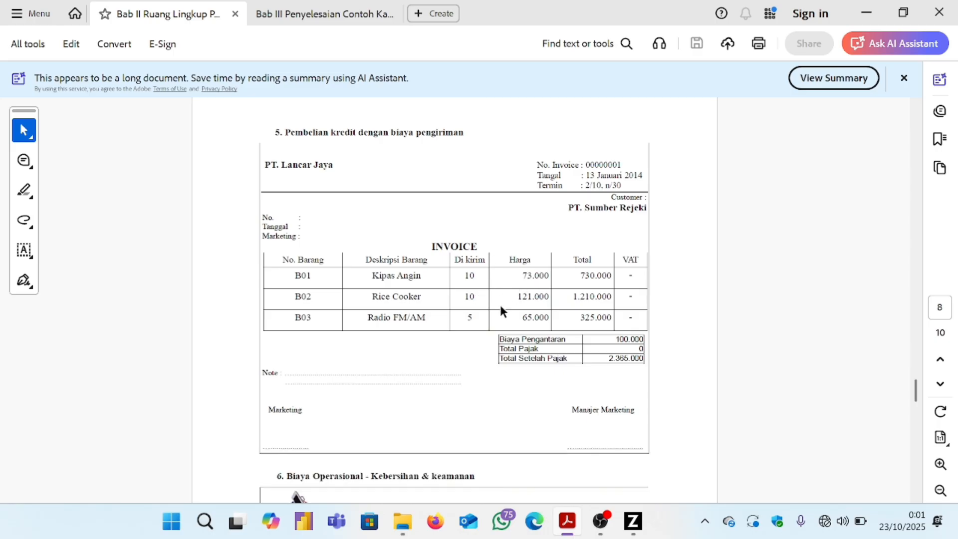
click(631, 522)
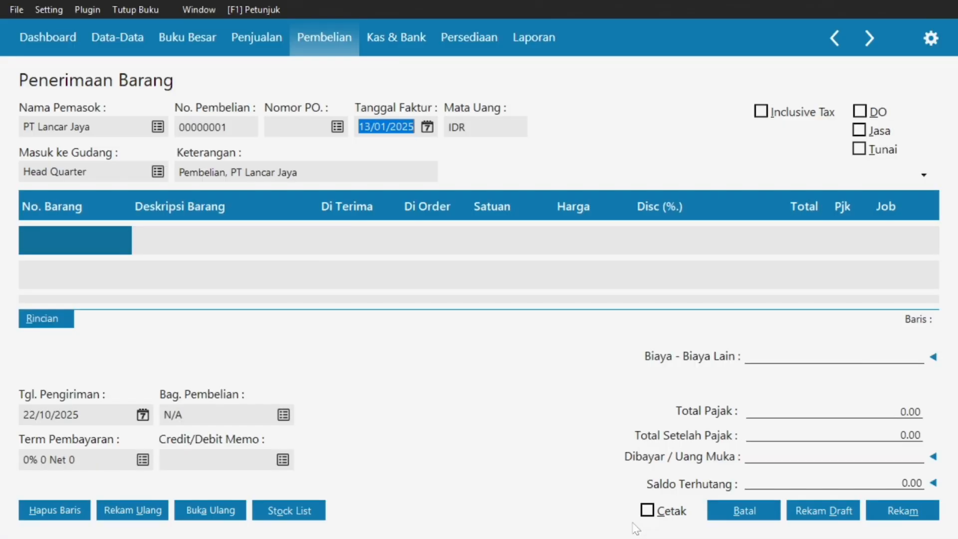
Add B01 Kipas Angin as the first line: 10 pcs at 73.000 each.
double_click(103, 248)
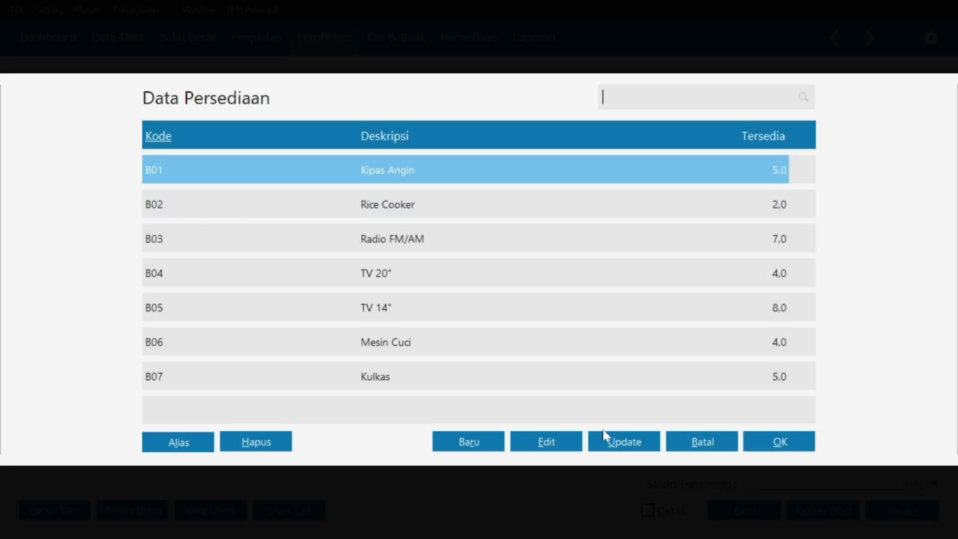
click(781, 442)
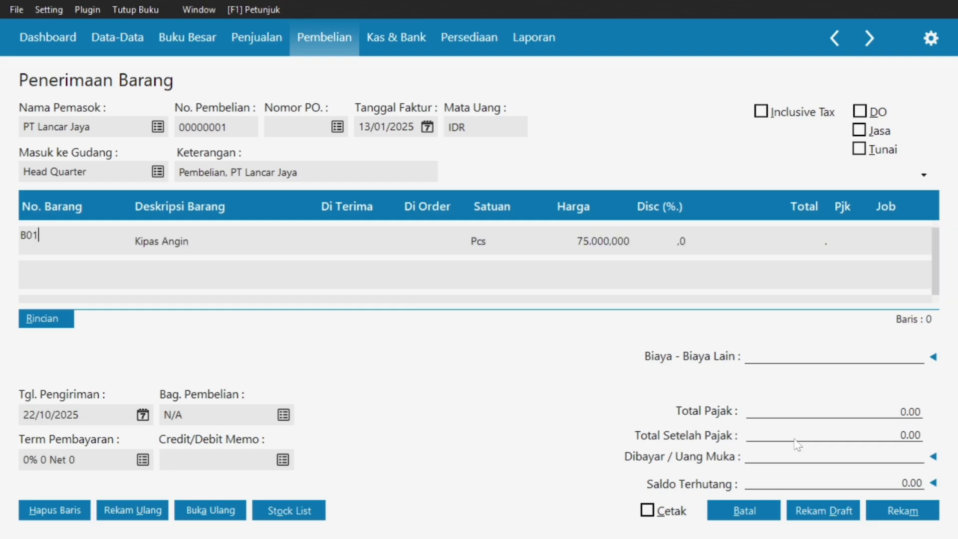
click(341, 237)
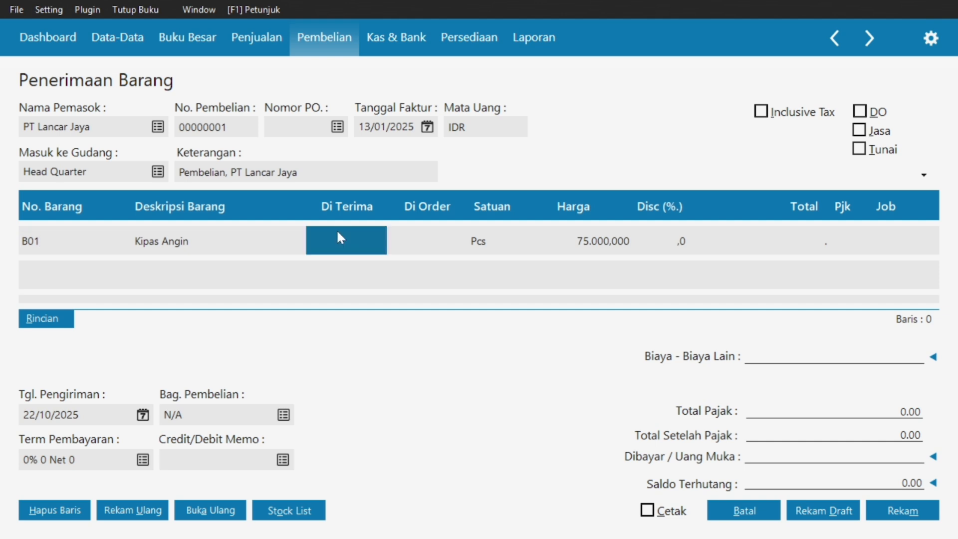
text(1)
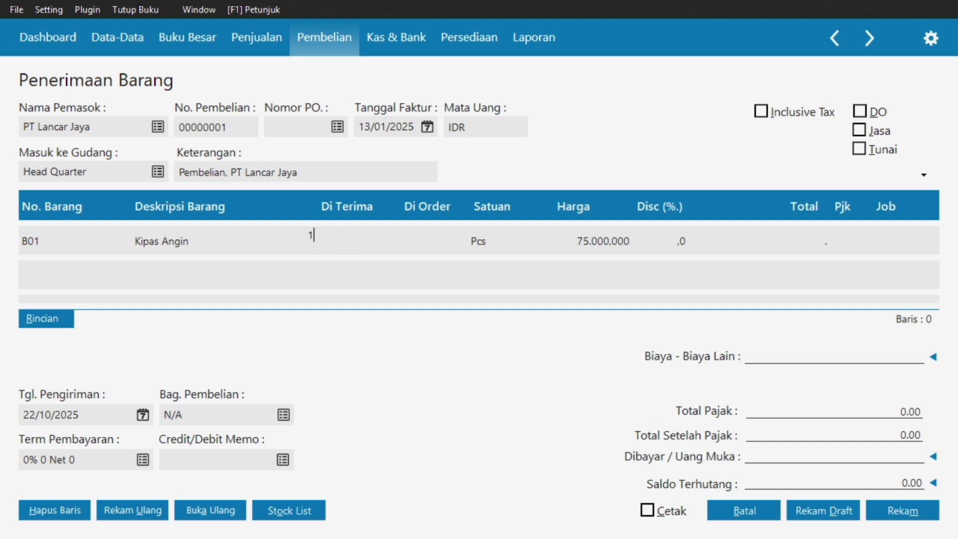
text(0)
key(Tab)
key(Tab)
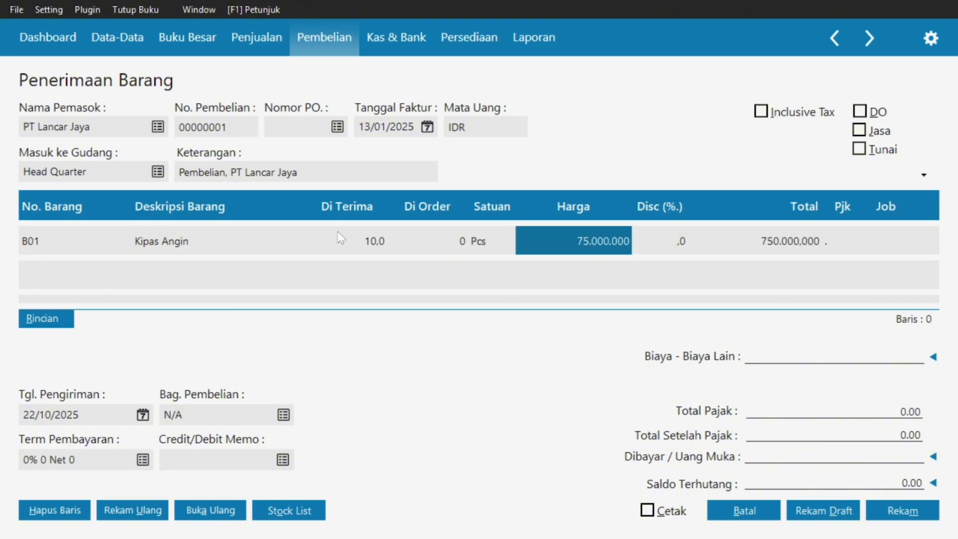
click(598, 238)
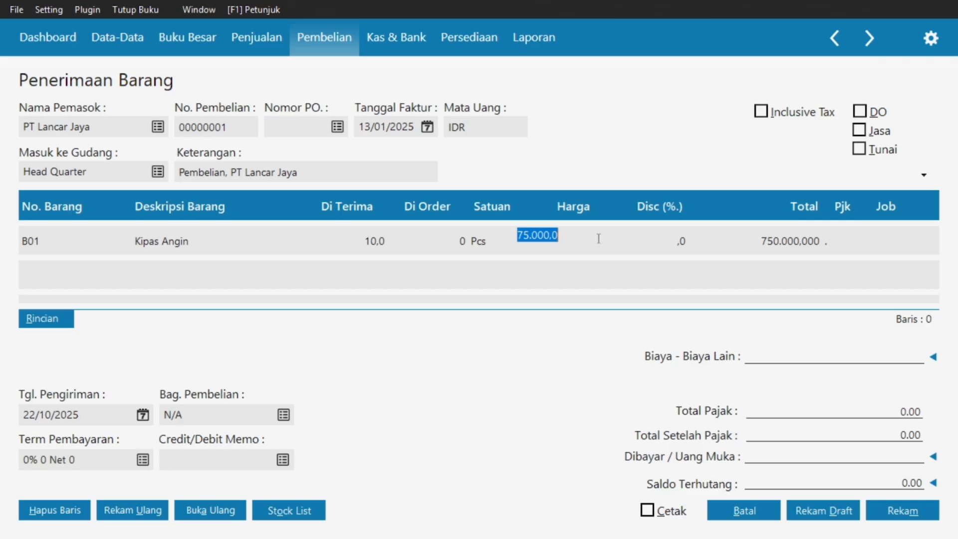
text(73000)
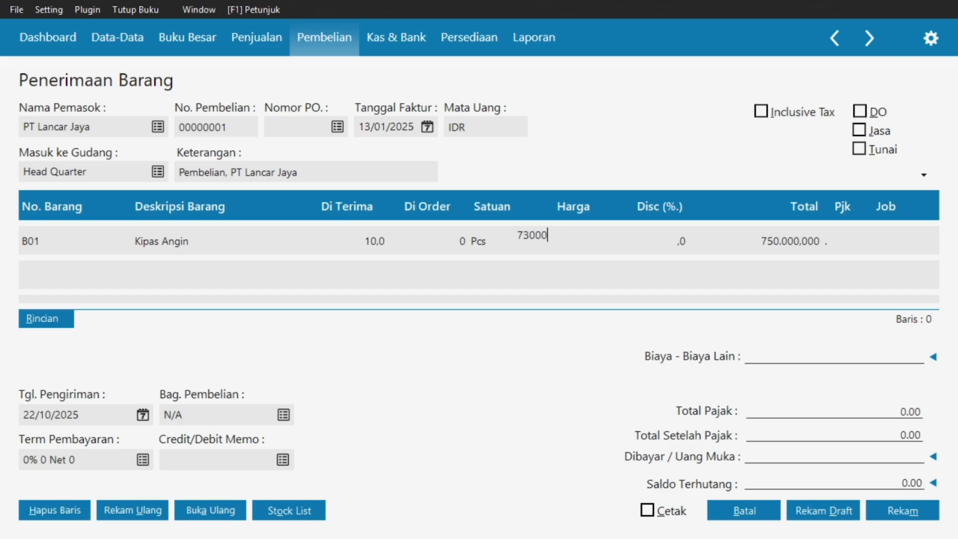
key(Tab)
key(Tab)
key(Tab)
key(Tab)
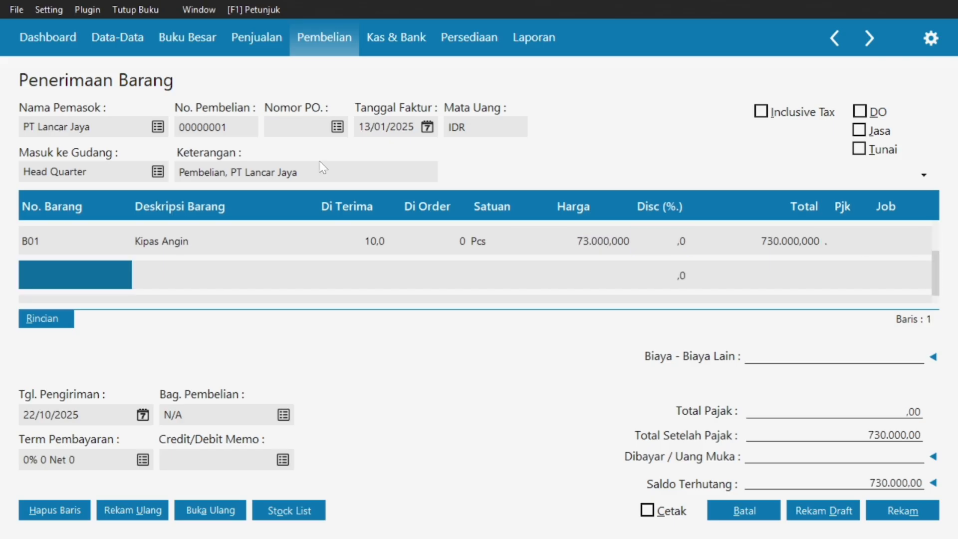
Check the invoice PDF and return to the goods receipt form.
key(super)
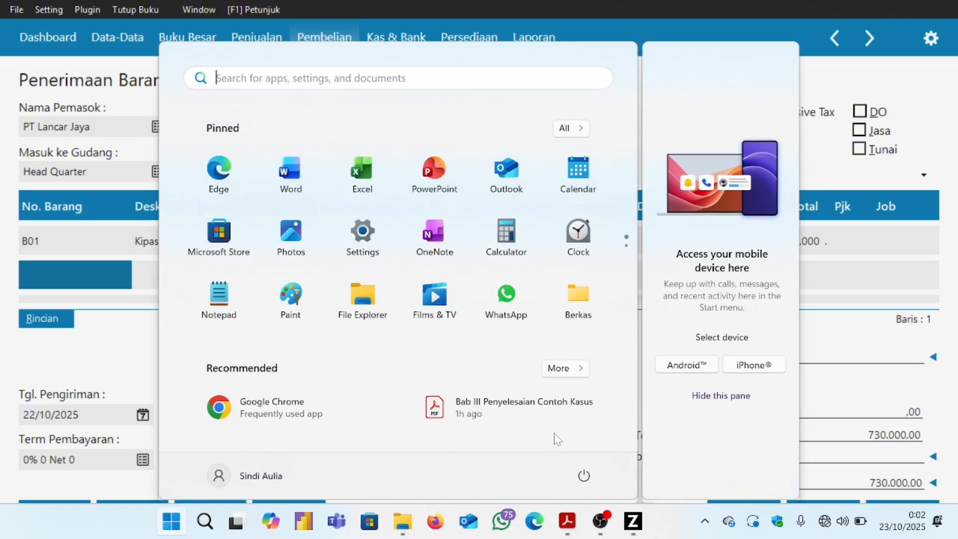
click(568, 520)
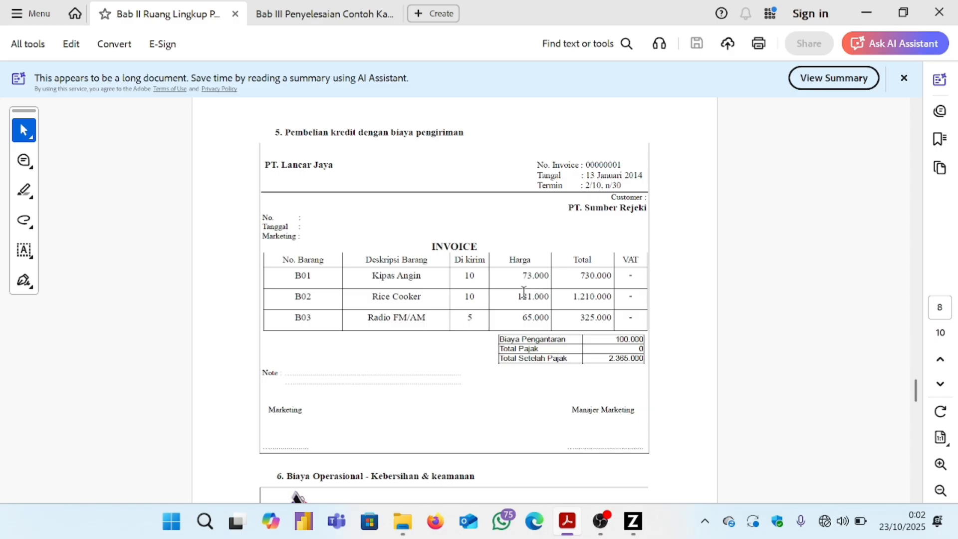
click(632, 528)
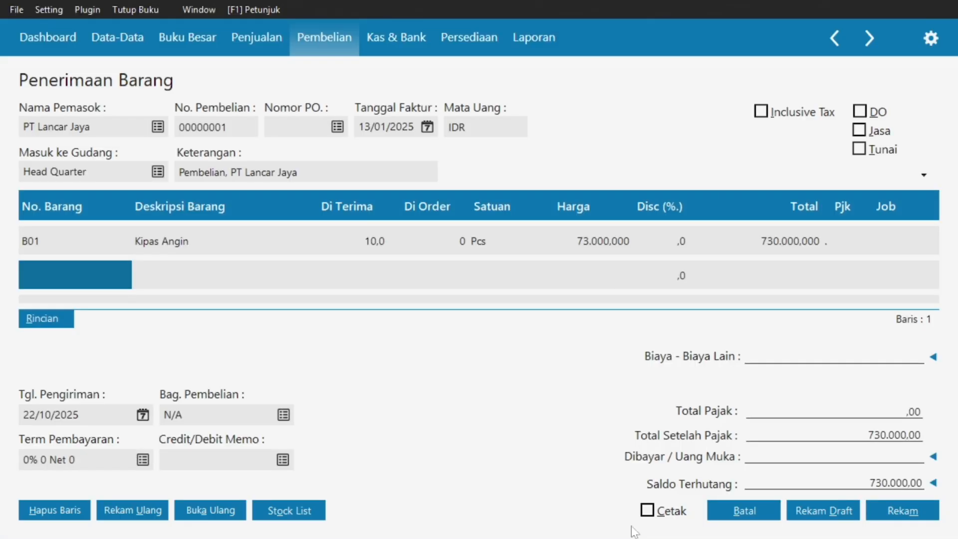
Add B02 Rice Cooker as the second line: 10 pcs at 121.000 each.
click(74, 270)
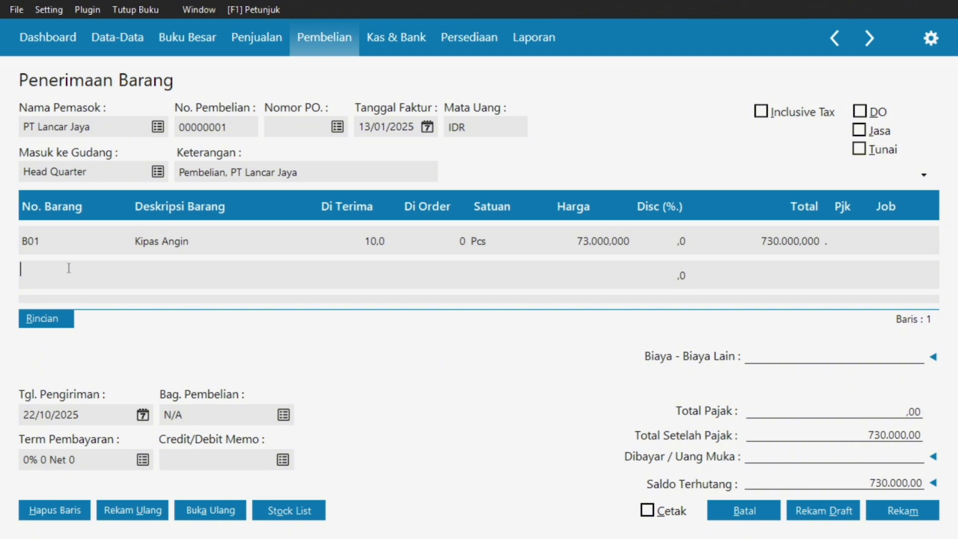
double_click(69, 267)
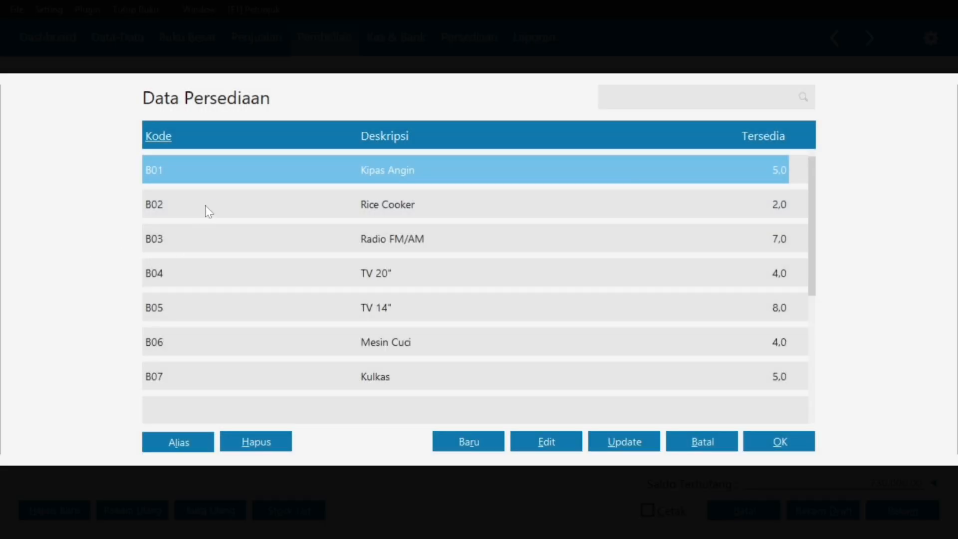
click(209, 212)
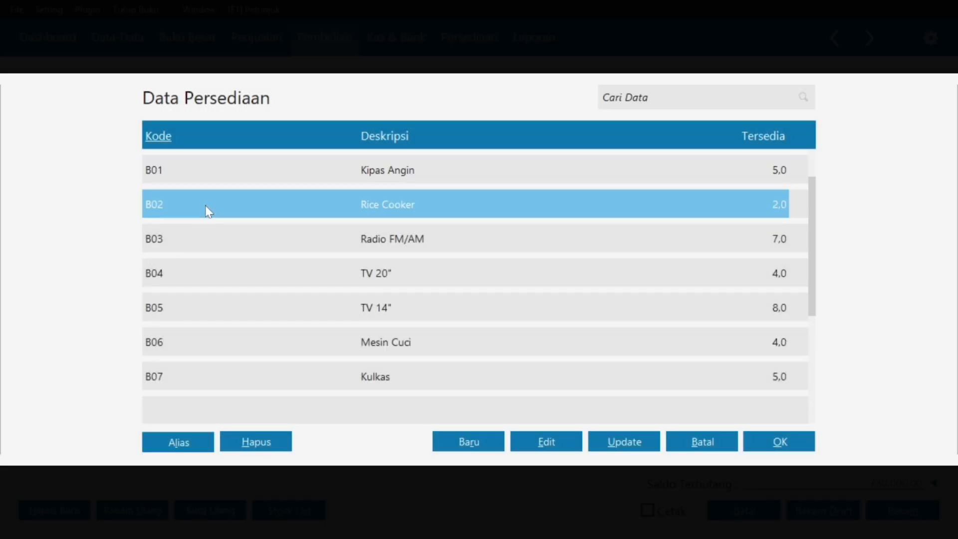
click(747, 442)
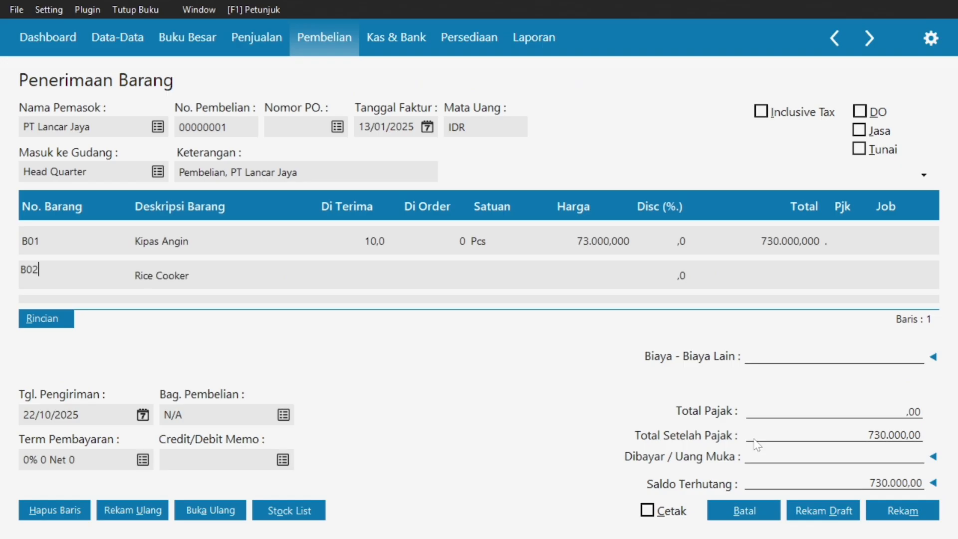
click(359, 270)
text(10)
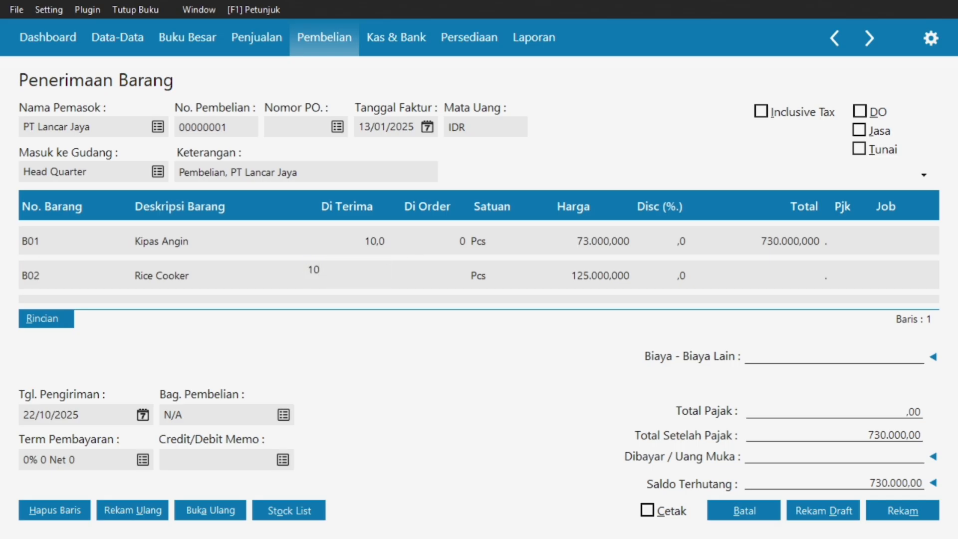
key(Return)
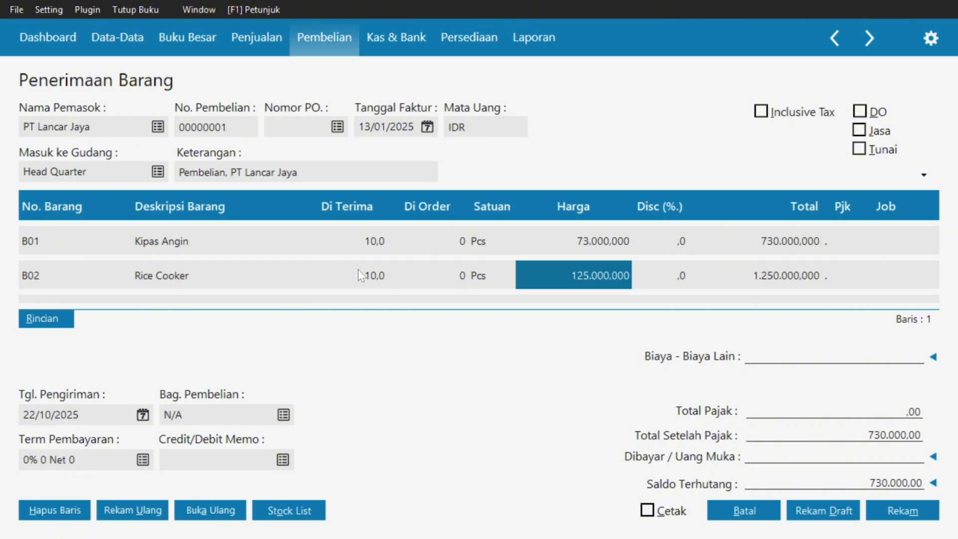
double_click(554, 267)
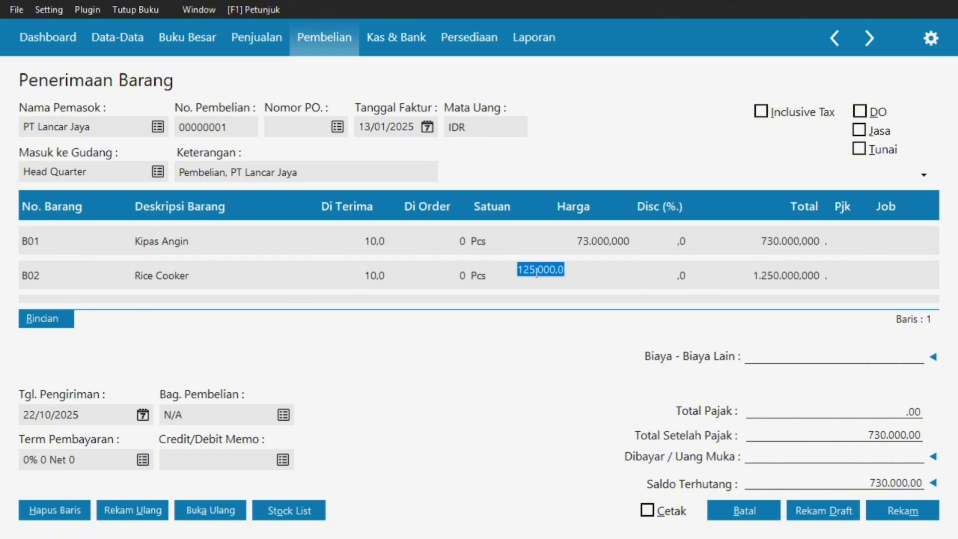
text(121)
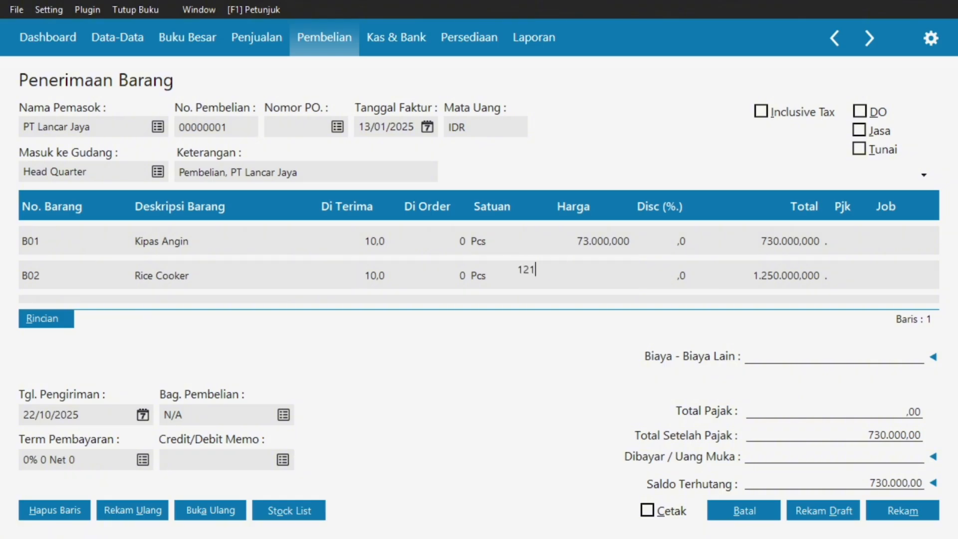
text(000)
key(Return)
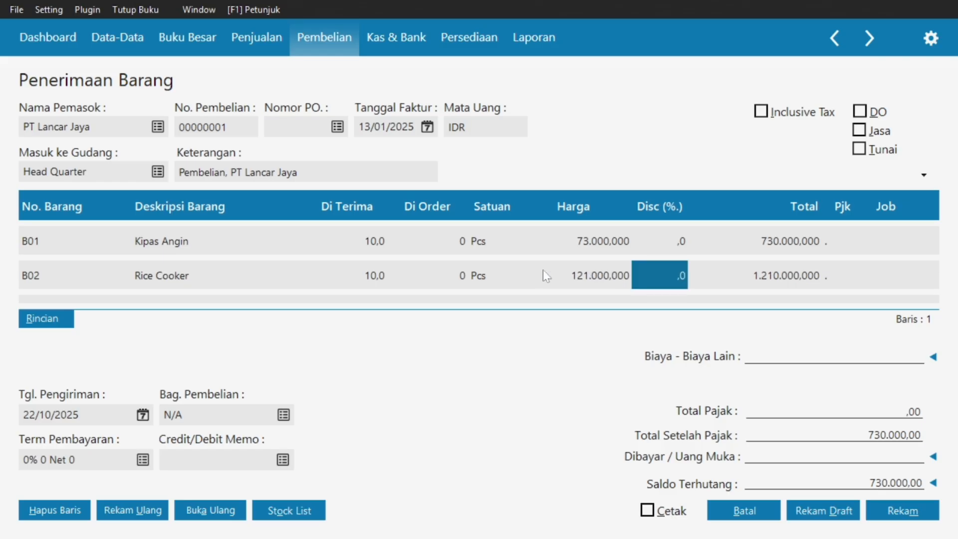
key(Return)
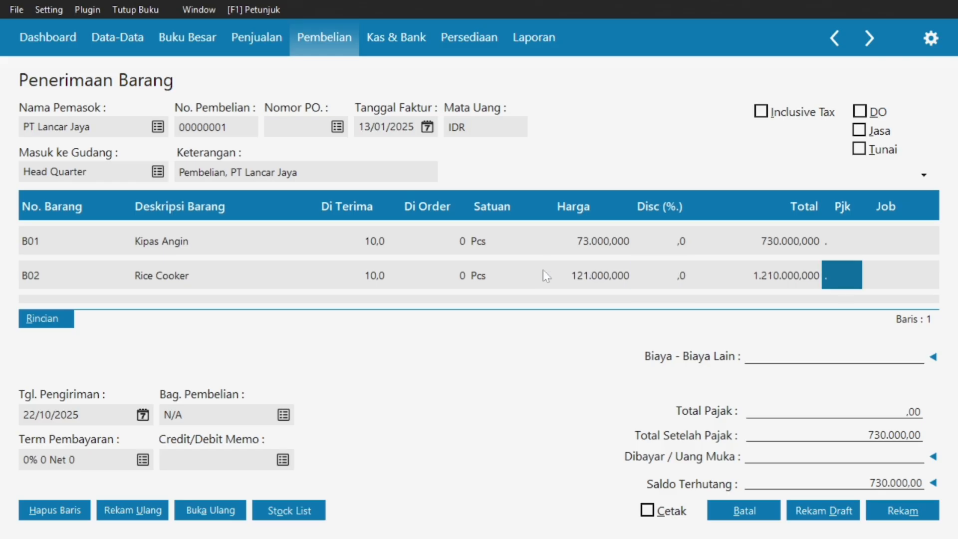
key(Return)
key(Return)
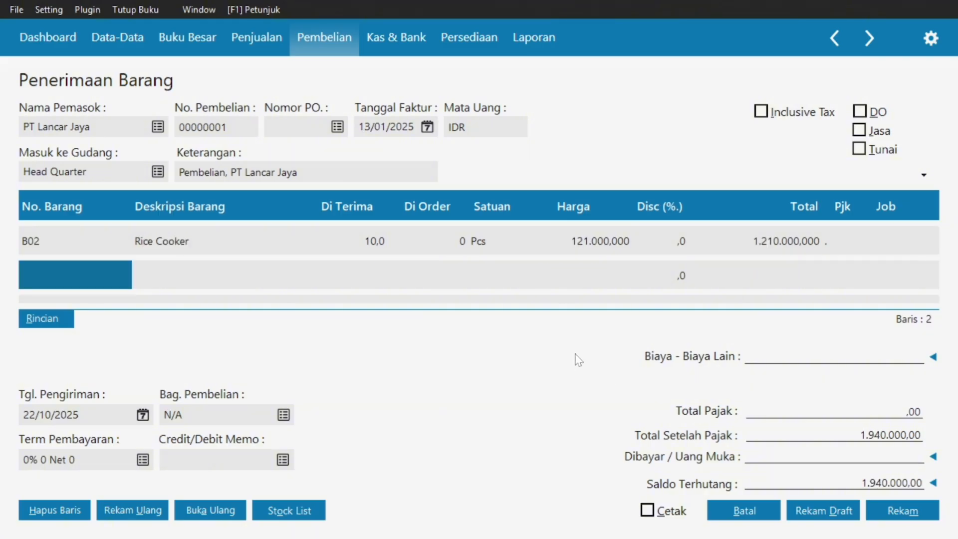
Review the invoice PDF again, then go back to the goods receipt form.
key(super)
click(568, 524)
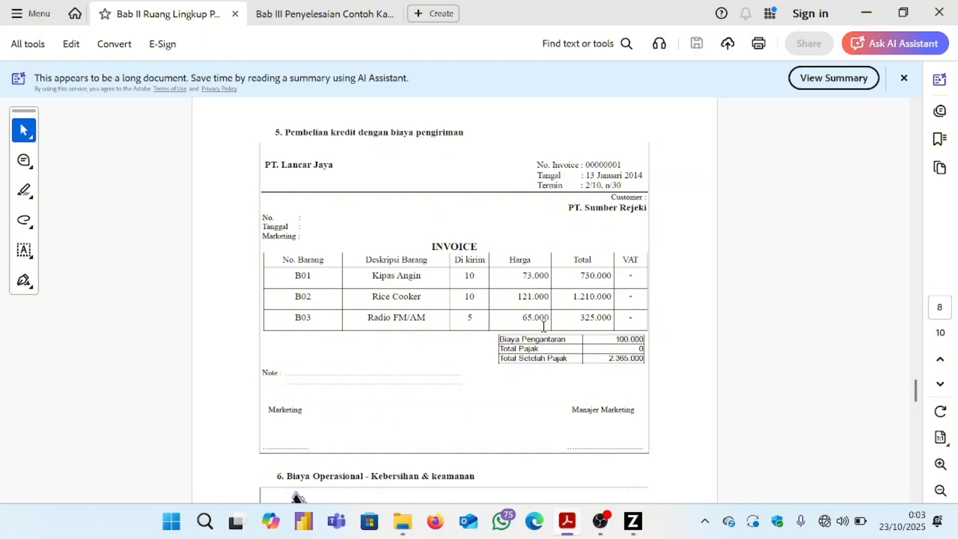
key(super)
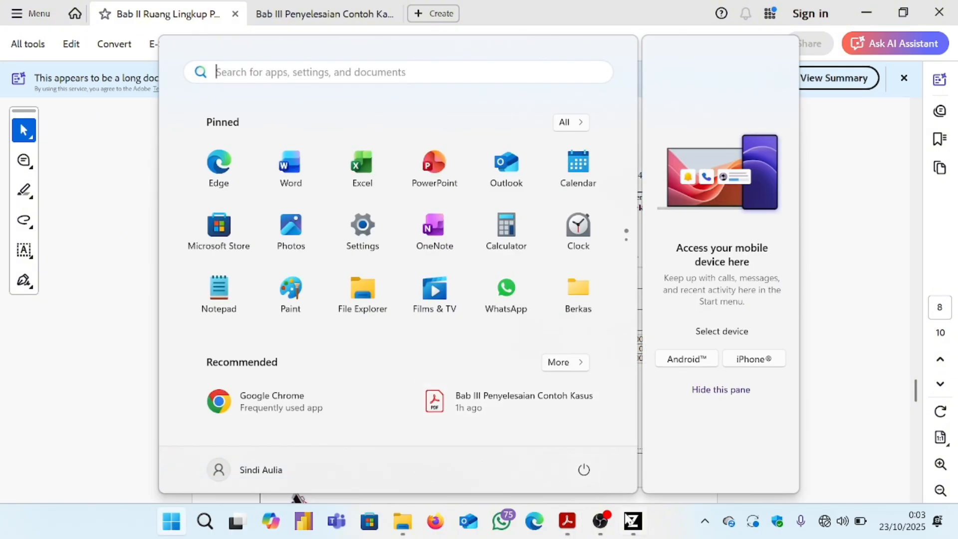
click(632, 522)
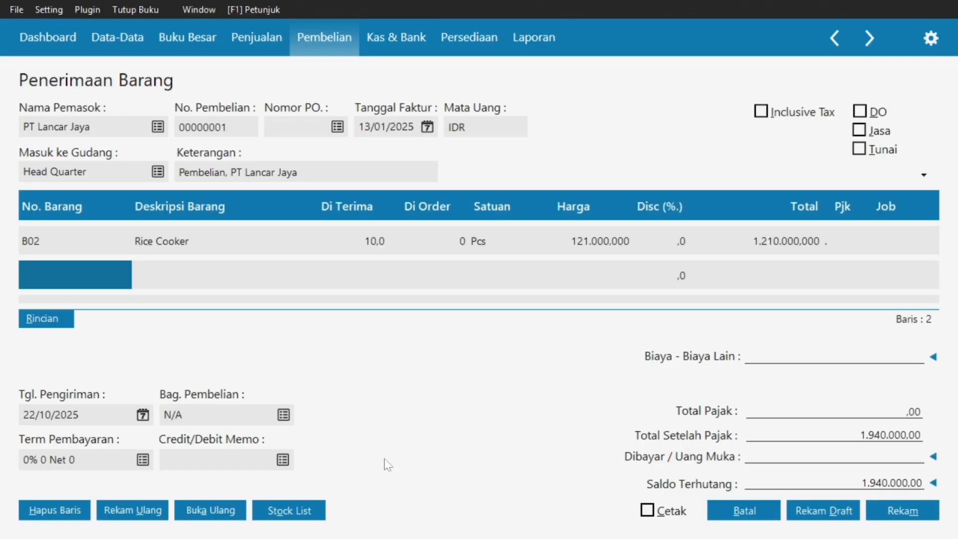
Add B03 Radio FM/AM: 5 pcs at 65.000 each, totalling 325.000.
double_click(73, 269)
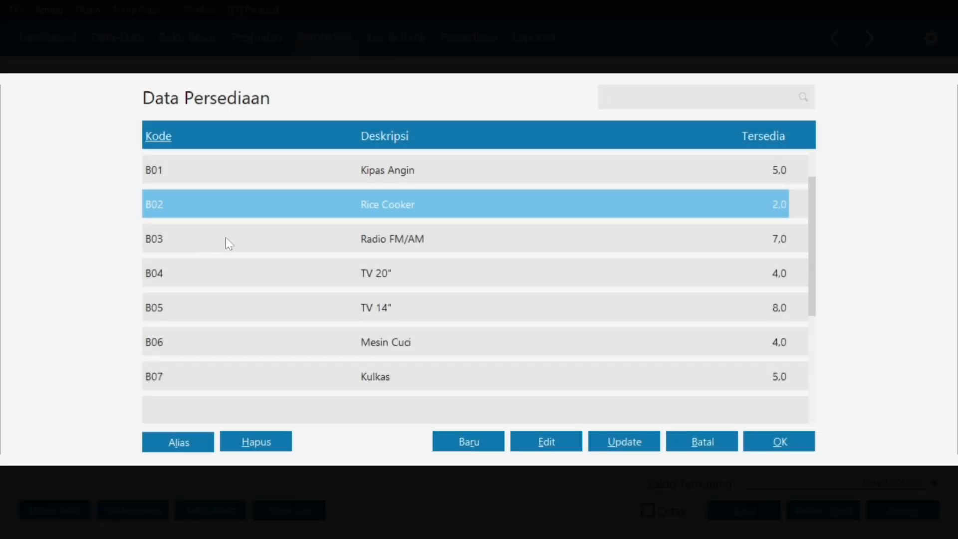
click(225, 238)
click(756, 443)
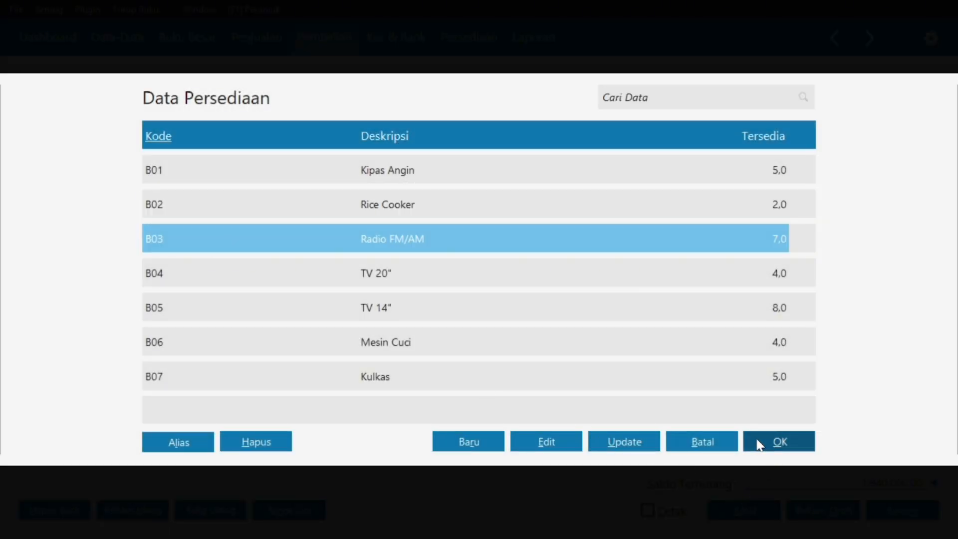
click(365, 283)
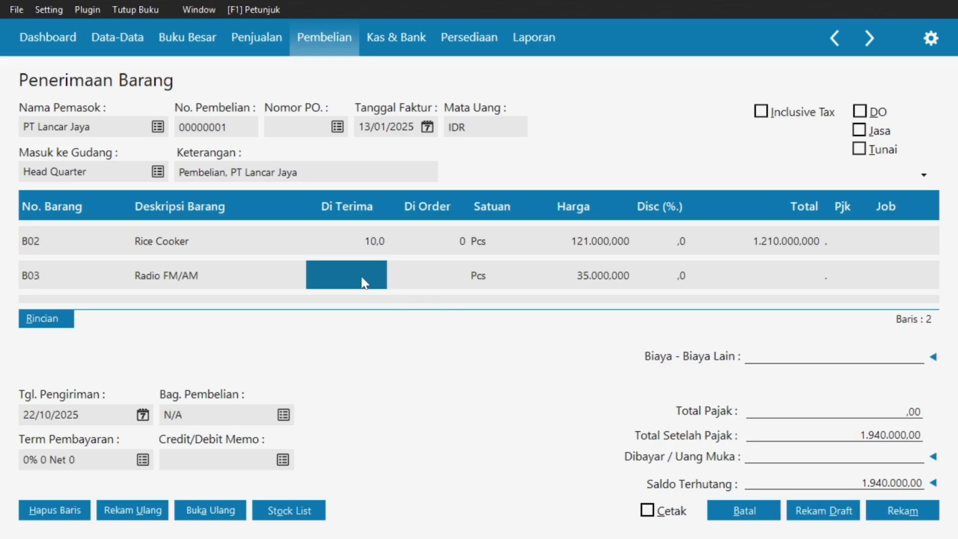
text(5)
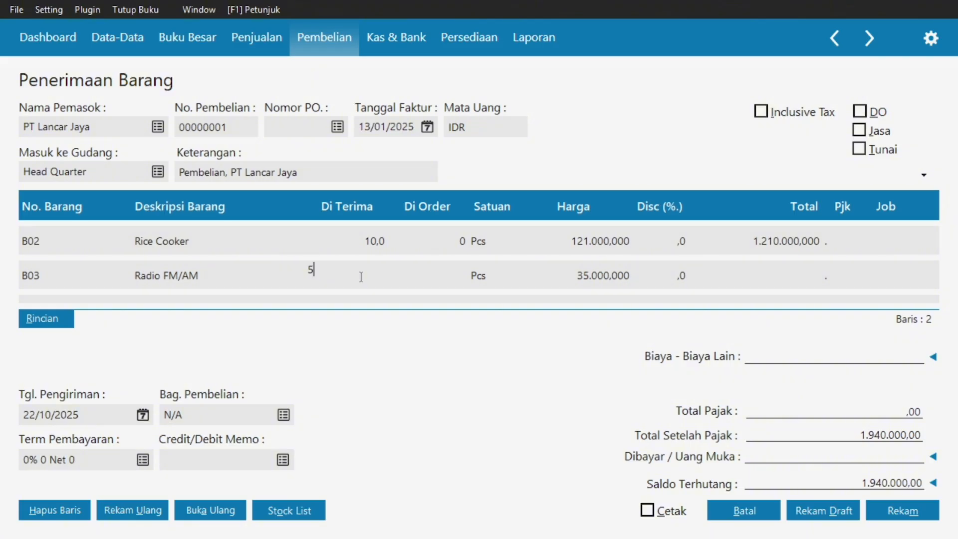
key(Tab)
key(Tab)
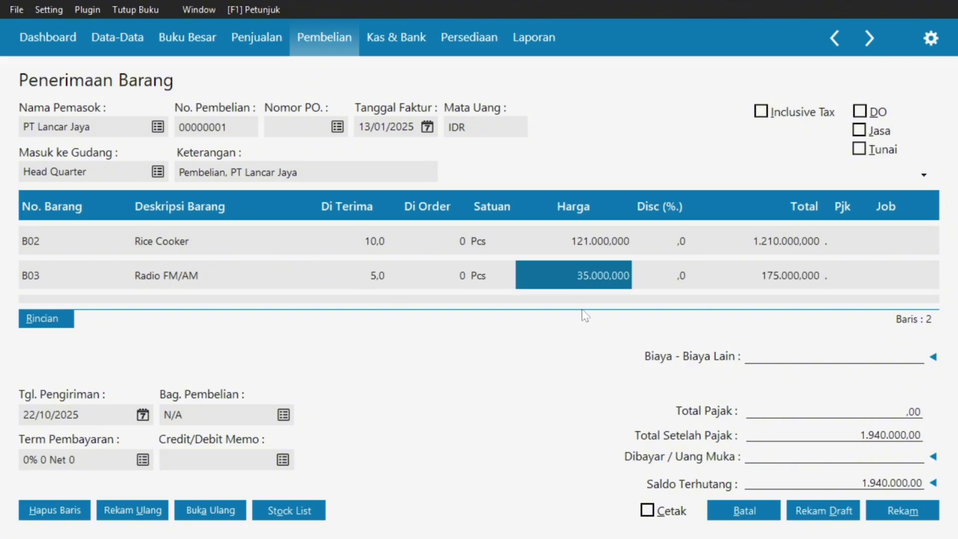
click(577, 288)
text(65)
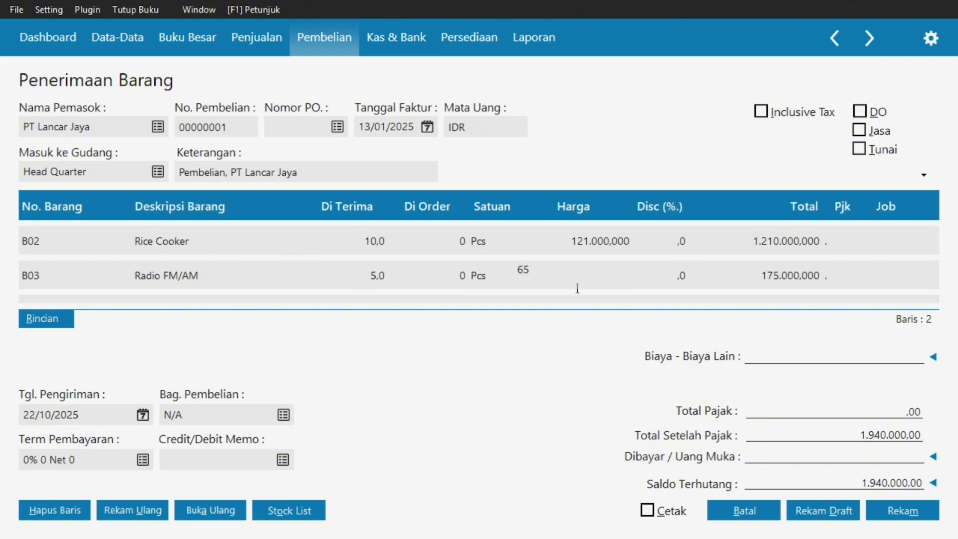
text(000)
key(Tab)
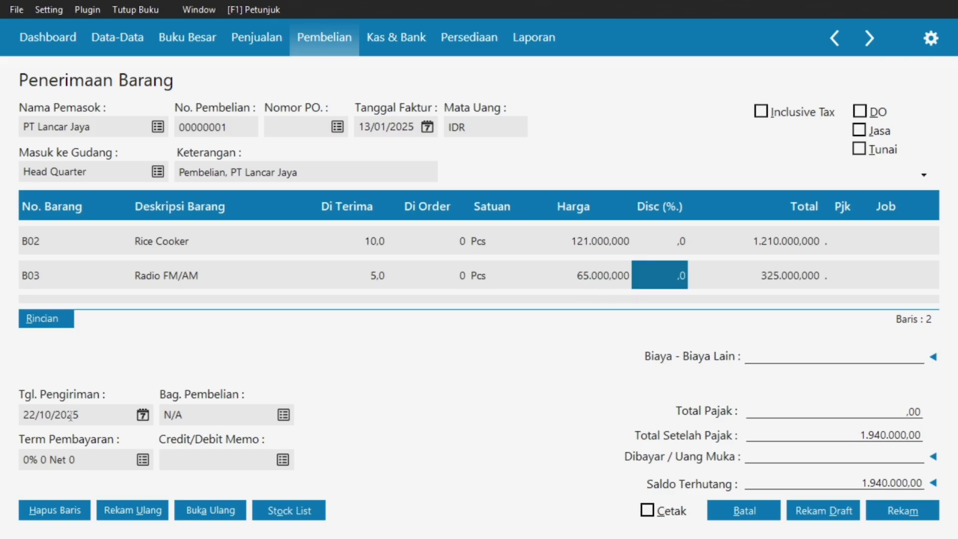
Set the delivery date (Tgl. Pengiriman) to 10/03/2025.
click(142, 417)
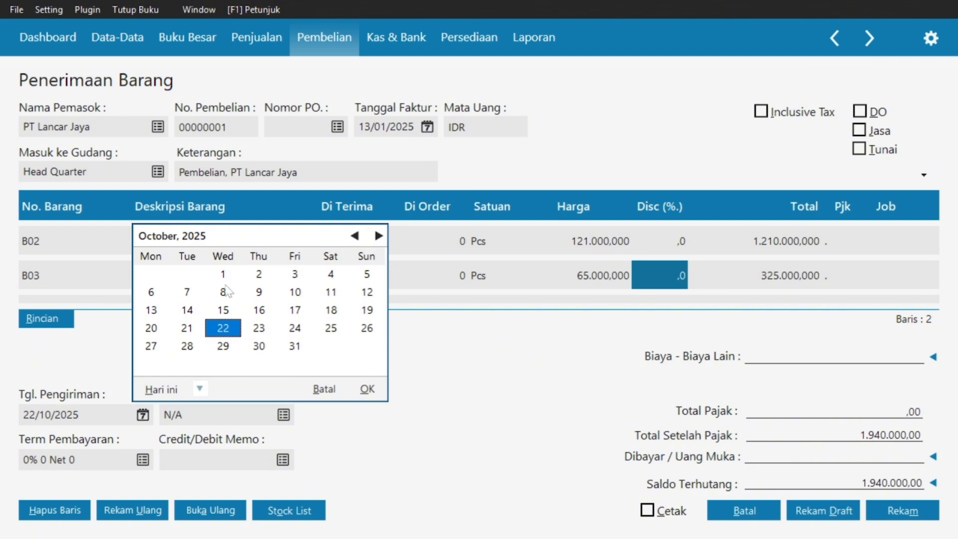
click(355, 236)
click(355, 236)
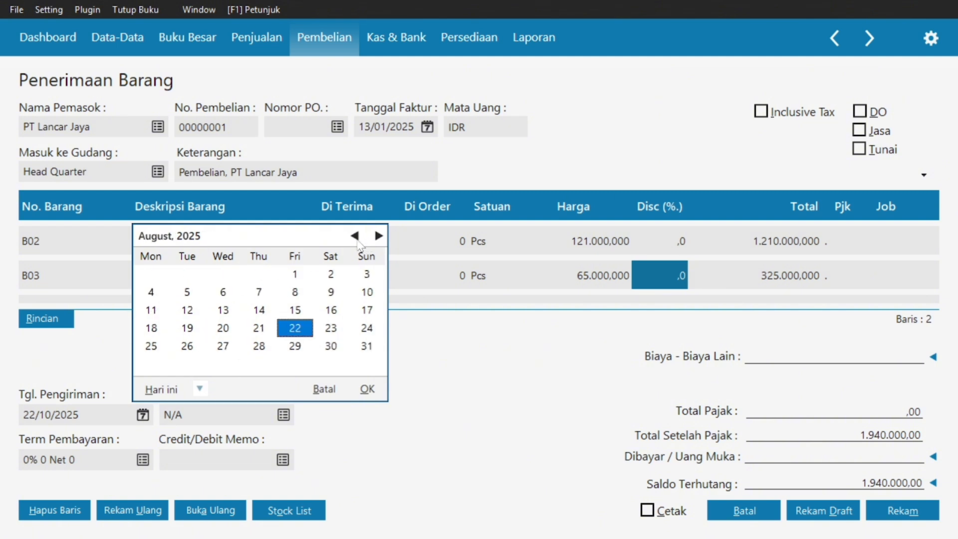
click(355, 236)
click(357, 242)
click(357, 242)
click(358, 242)
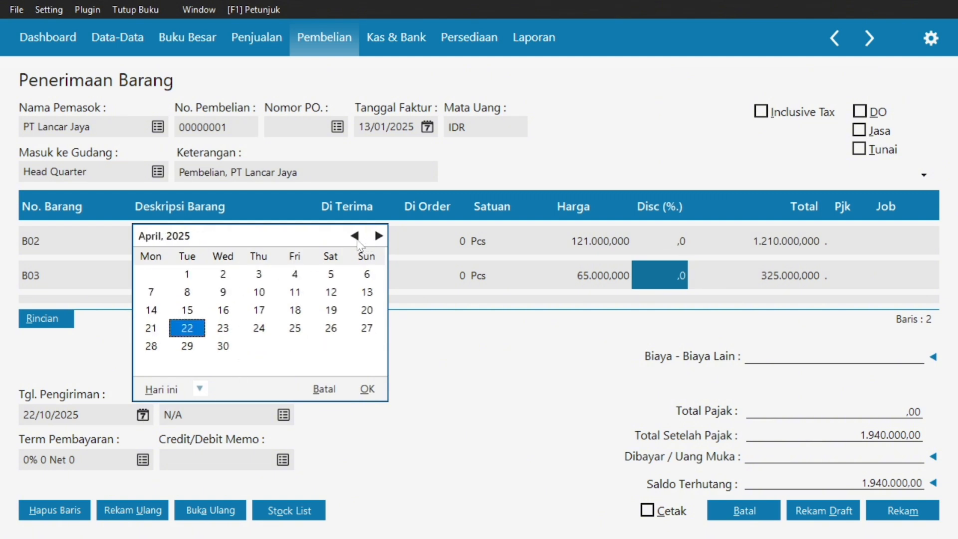
click(357, 241)
click(355, 237)
click(379, 236)
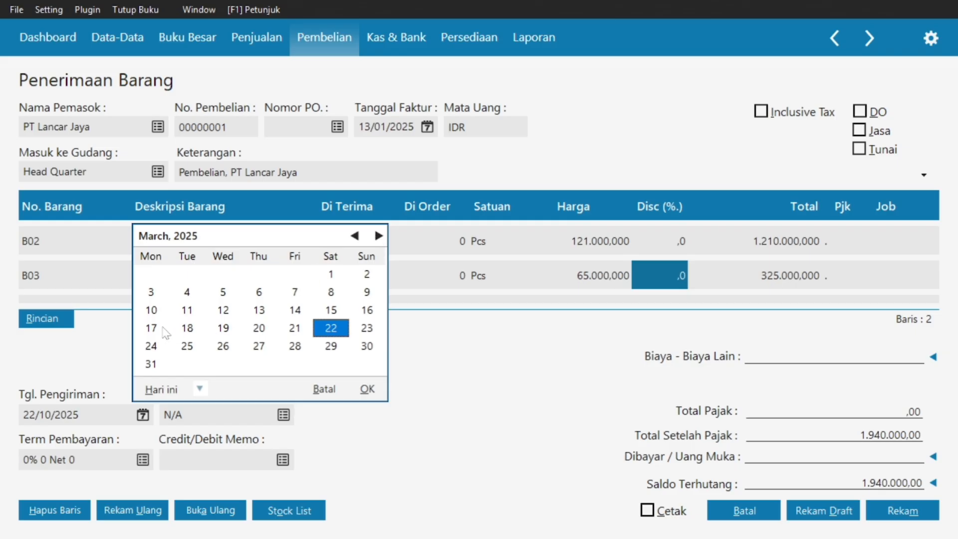
click(152, 310)
click(367, 389)
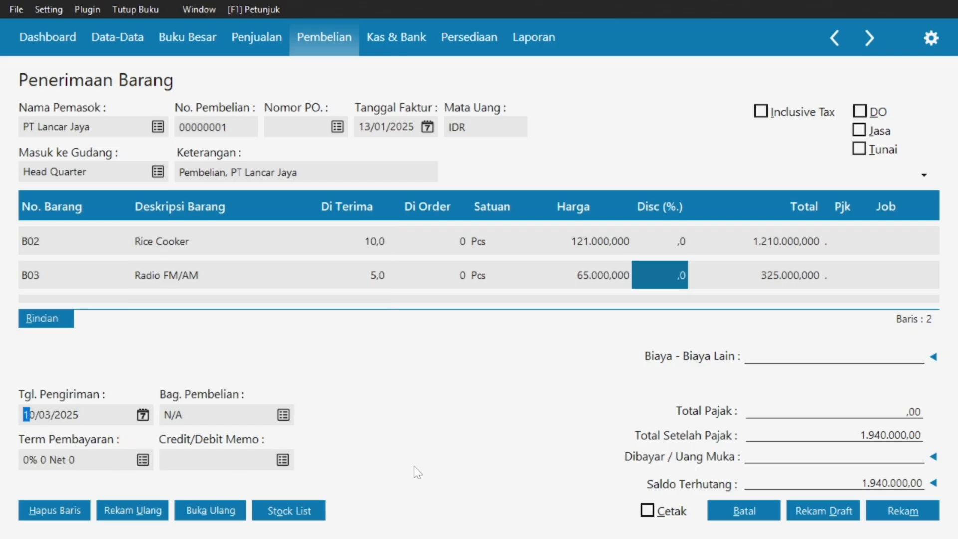
Bring the PT Lancar Jaya invoice PDF back into view in Acrobat.
key(super)
mouse_move(567, 522)
click(499, 424)
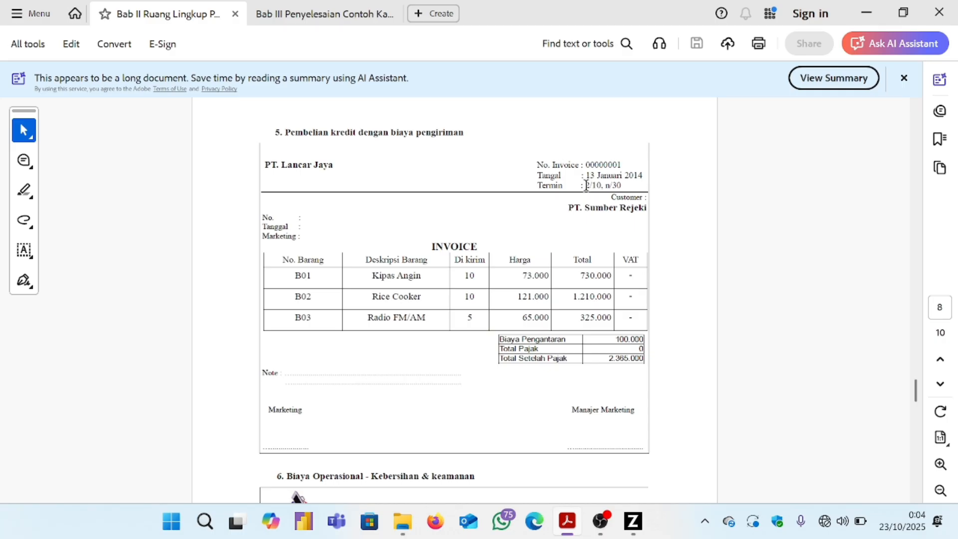
Select the payment terms '2/10, n/30' next to Termin in the invoice PDF.
drag(586, 185, 593, 186)
drag(595, 186, 624, 186)
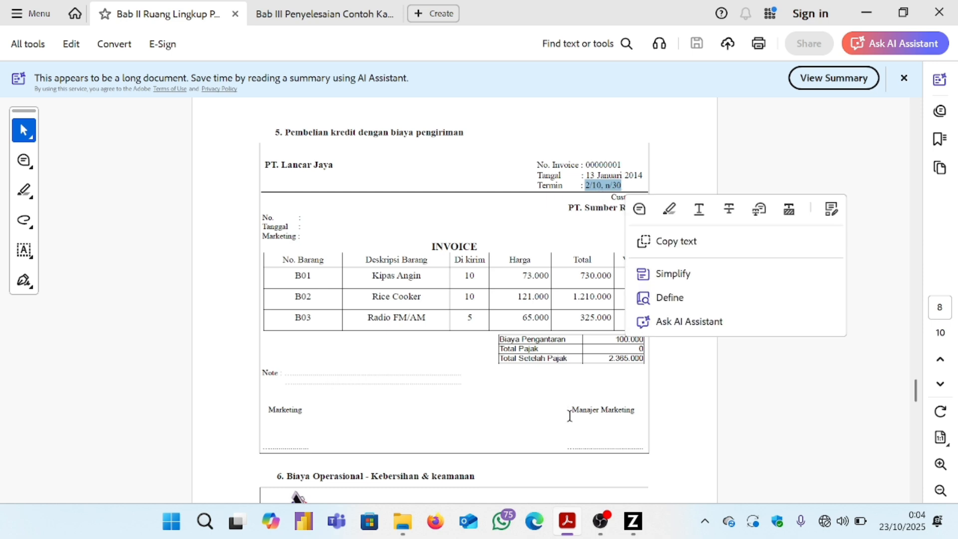
Set the goods receipt's payment term to 2% 10 Net 30 (10 discount days, 30 due days).
click(632, 521)
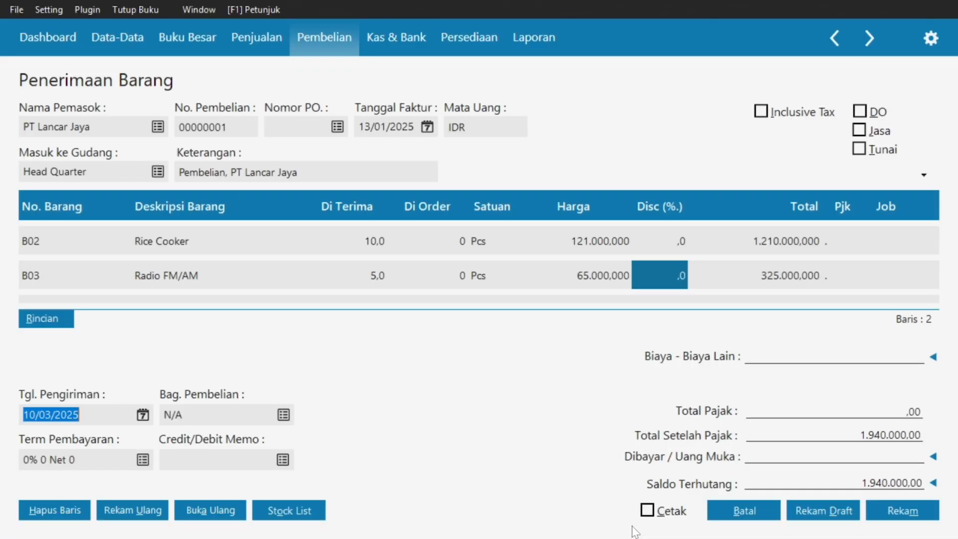
key(Tab)
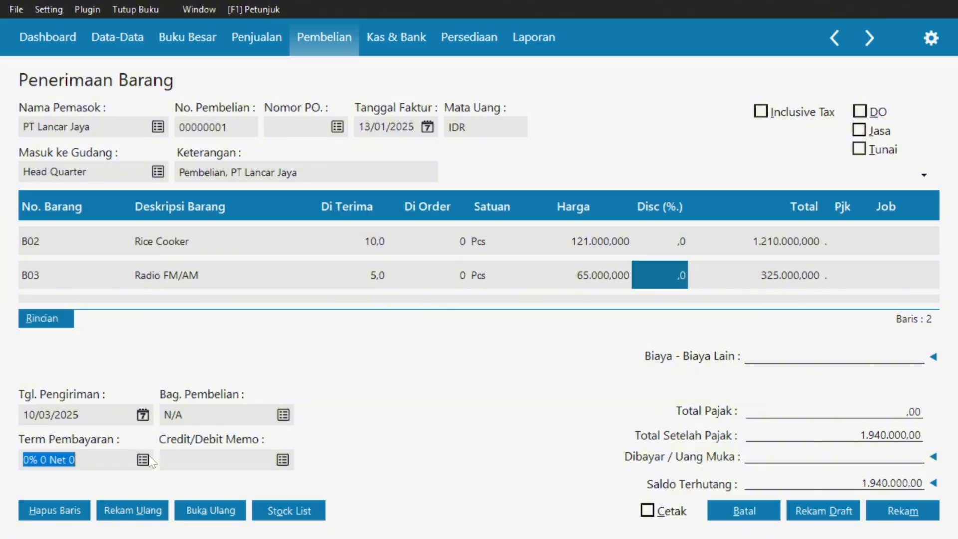
click(147, 458)
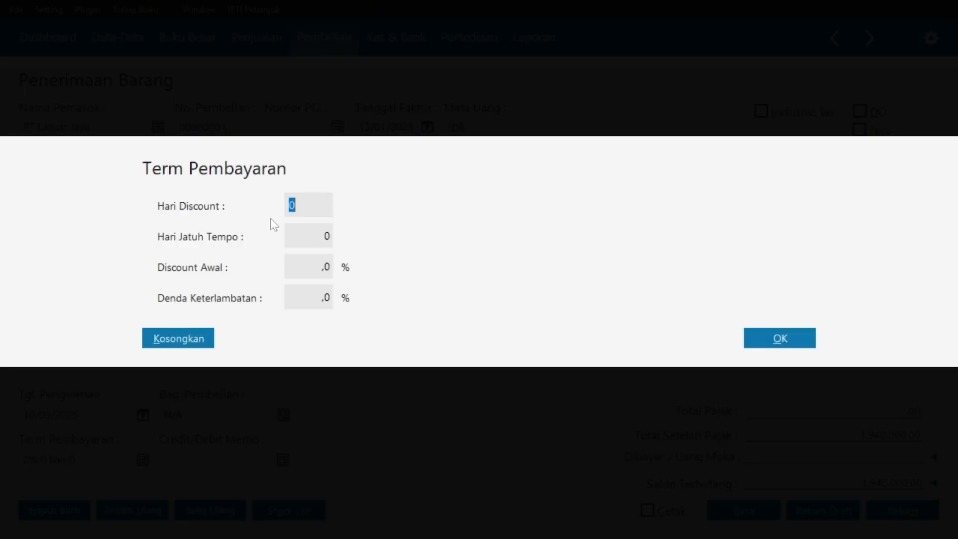
text(10)
click(327, 236)
key(BackSpace)
click(325, 233)
text(30)
click(754, 337)
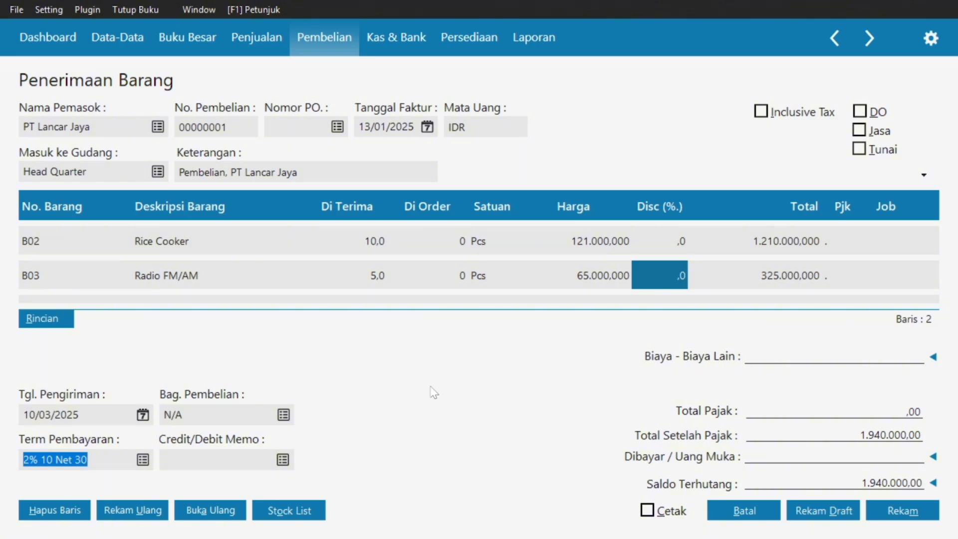
key(super)
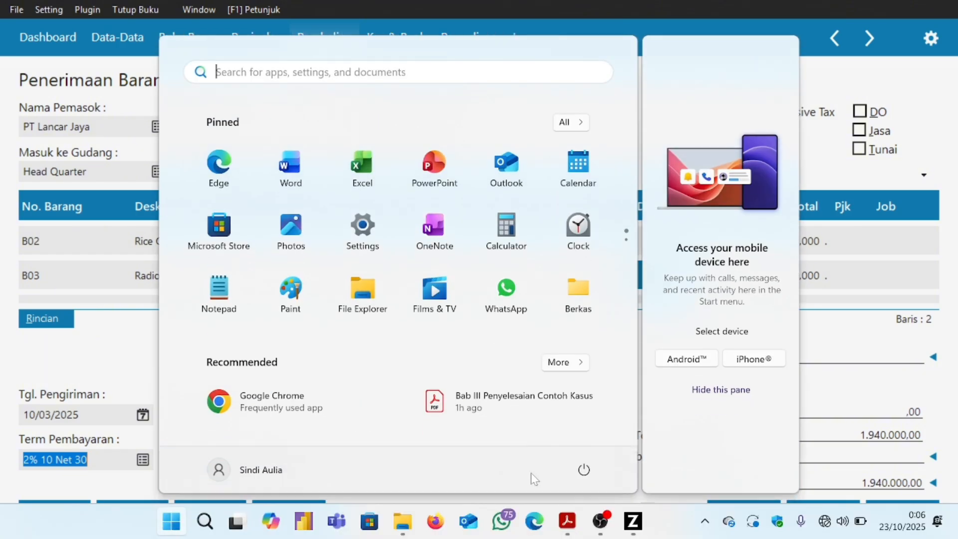
mouse_move(579, 529)
click(564, 413)
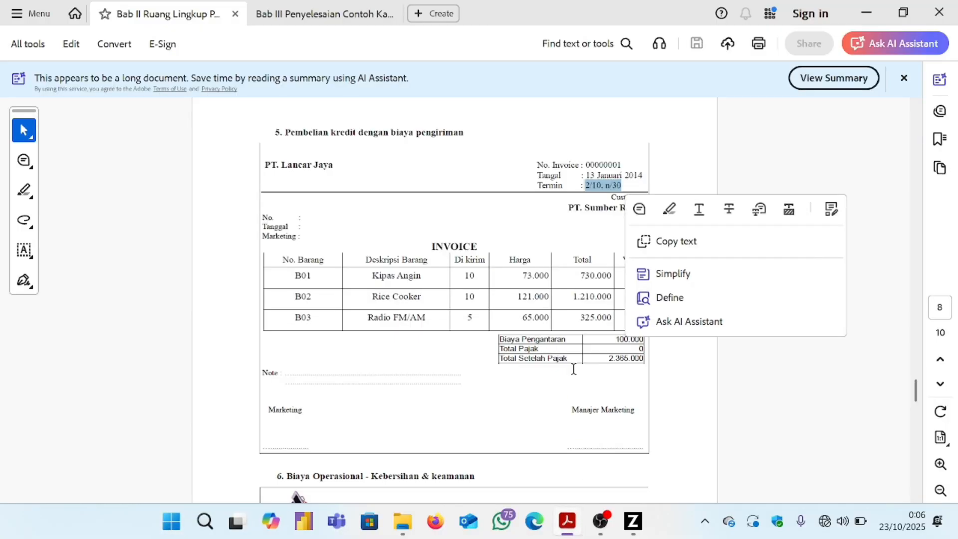
click(677, 382)
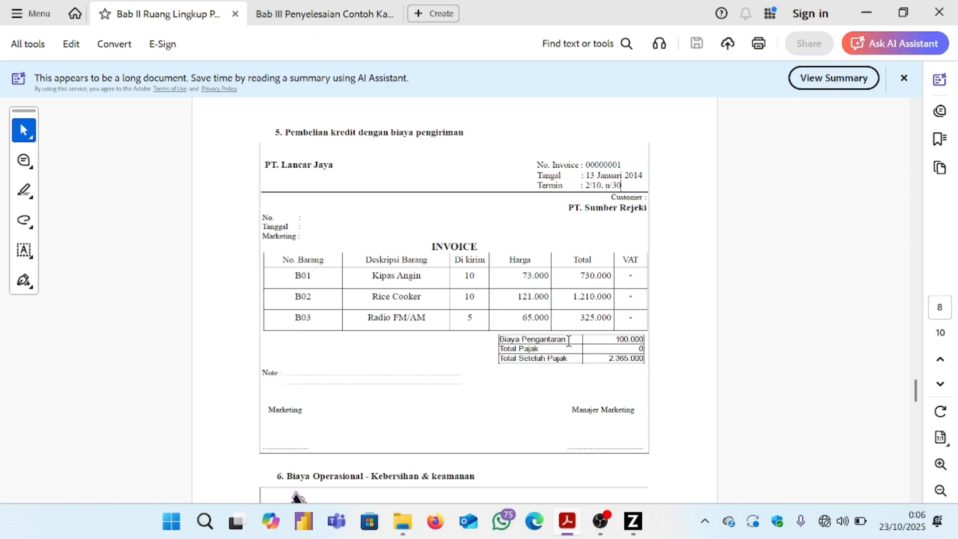
drag(570, 341, 502, 341)
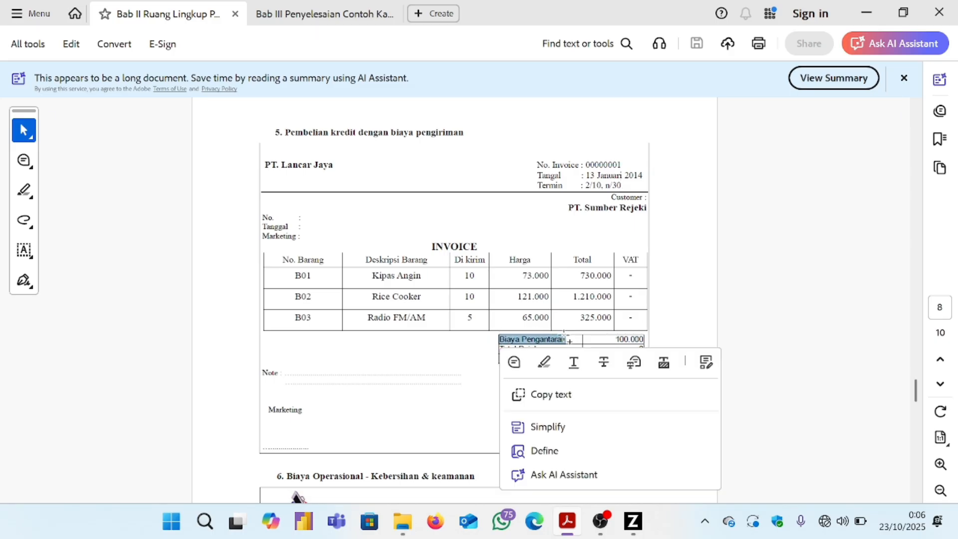
click(597, 337)
drag(614, 339, 644, 339)
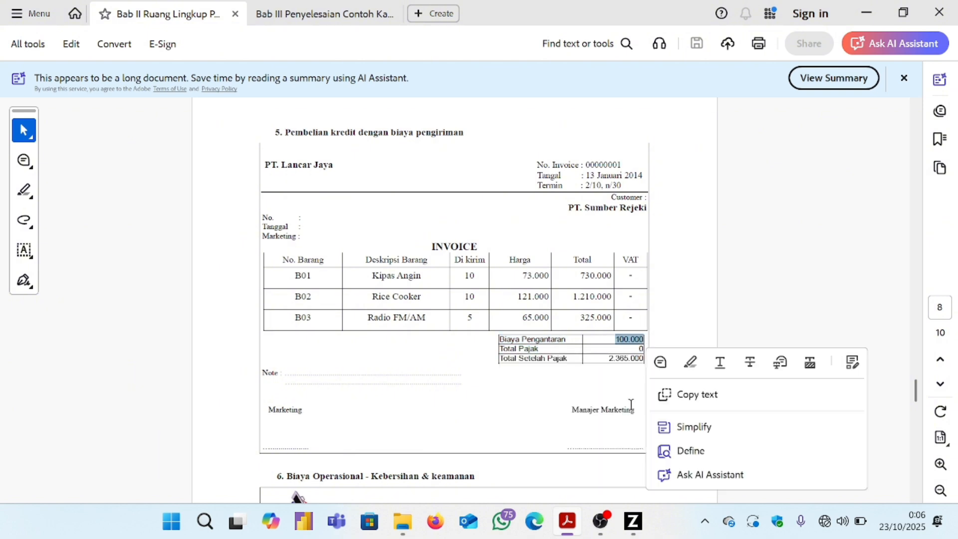
click(639, 521)
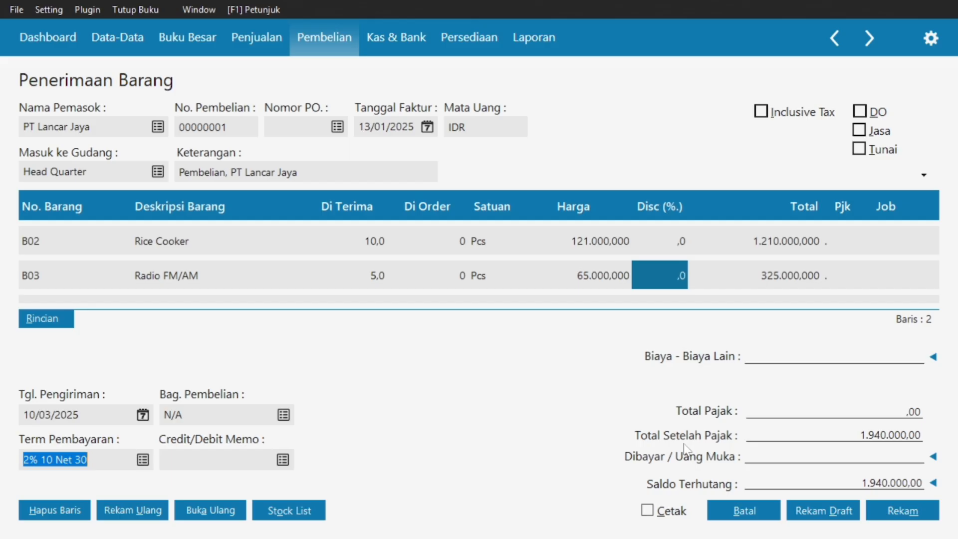
Enter 100.000 as other costs, record the goods receipt, and close the blank new form.
click(751, 359)
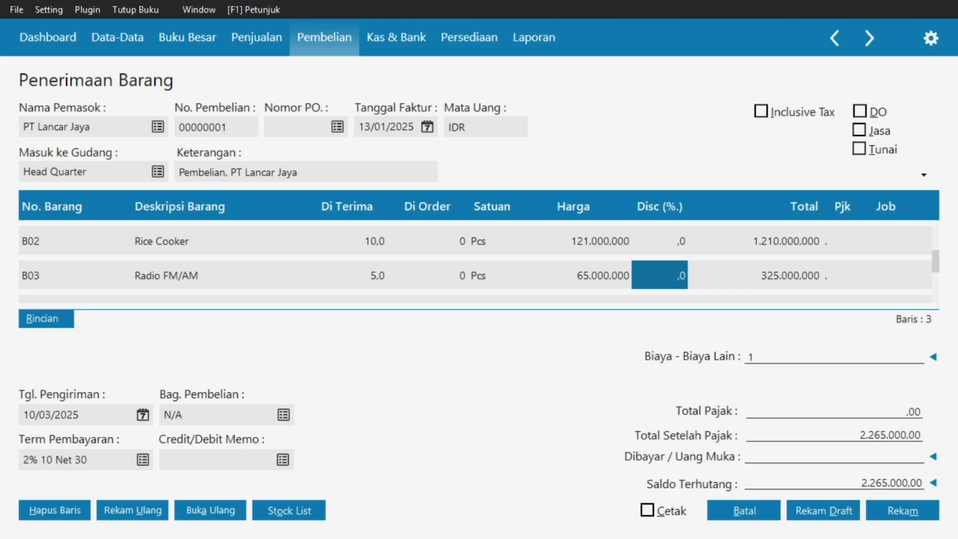
text(100000)
key(Tab)
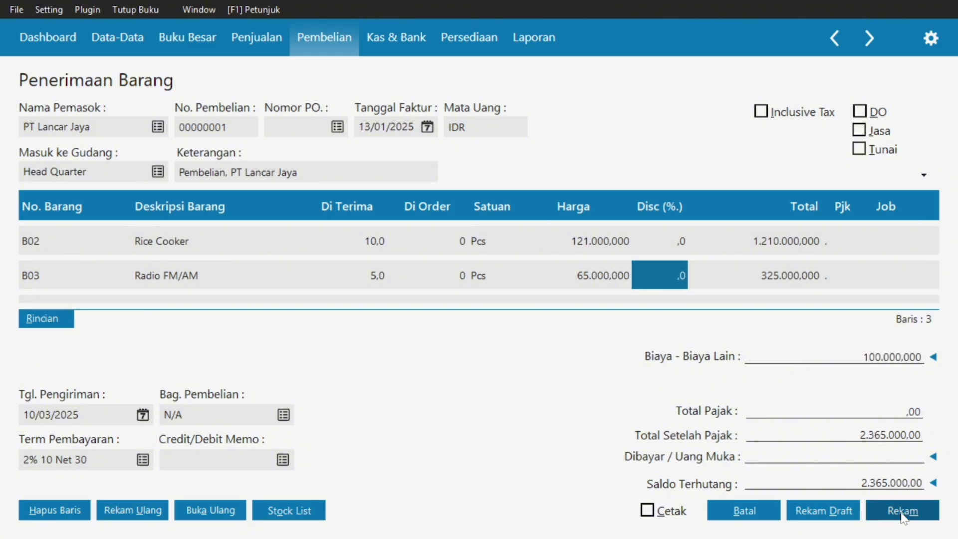
click(902, 513)
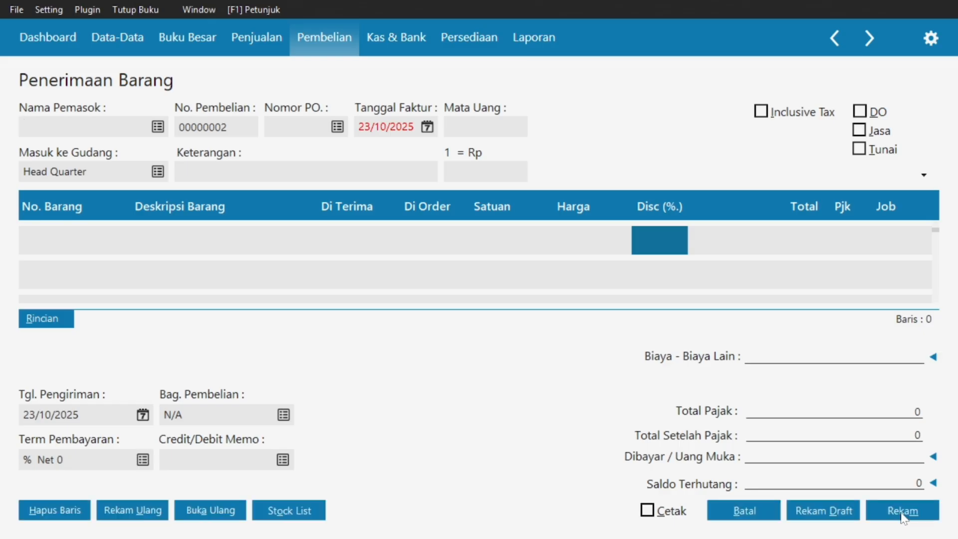
click(731, 513)
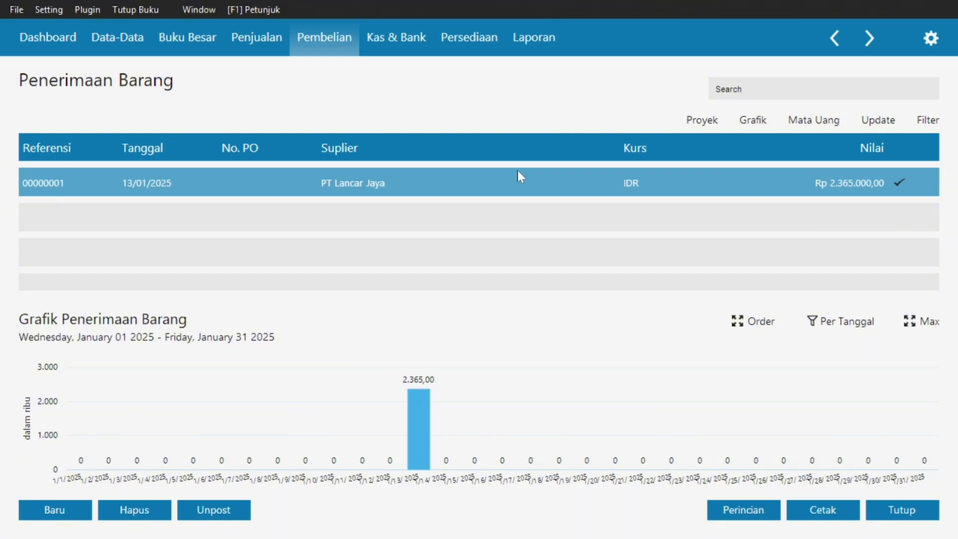
Leave the receipts list for Zahir's Dashboard and the Data-Data master data page.
key(super)
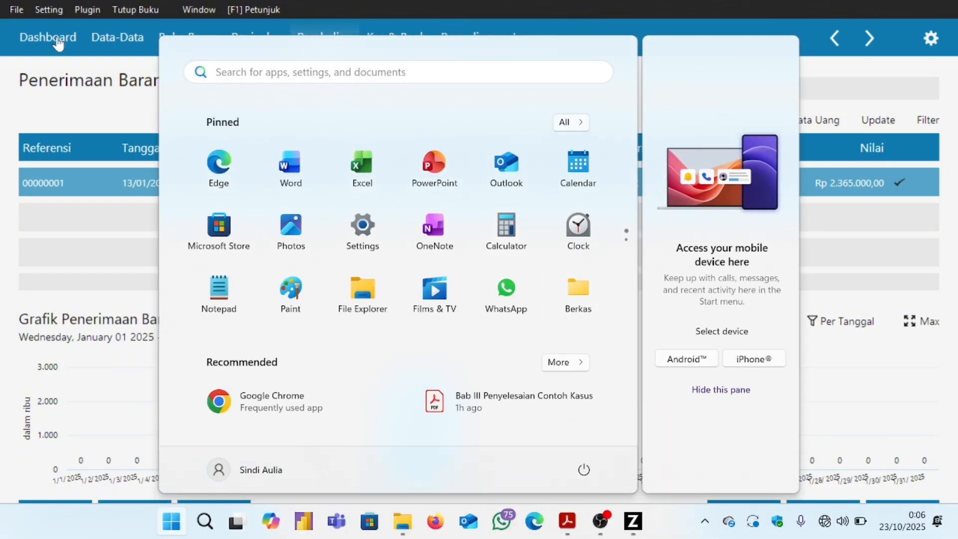
click(57, 40)
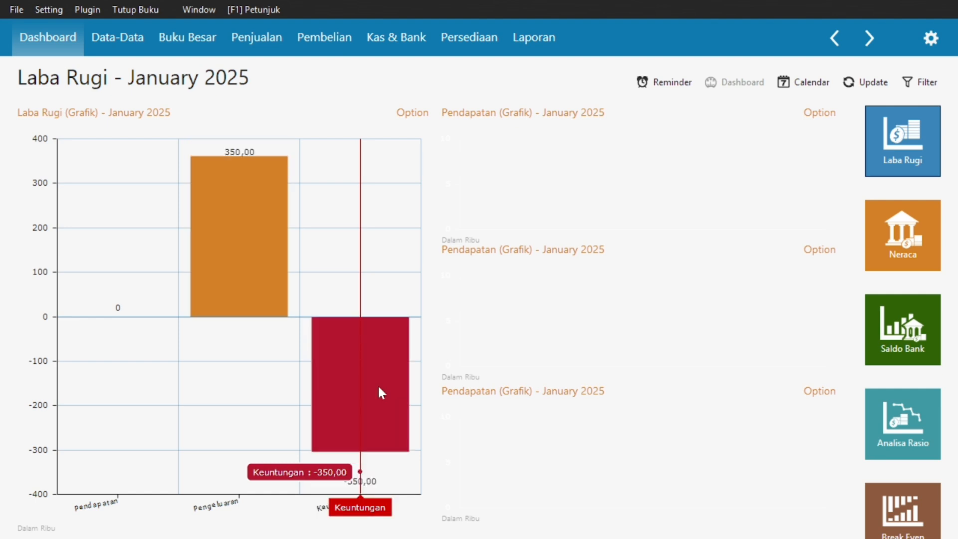
click(115, 47)
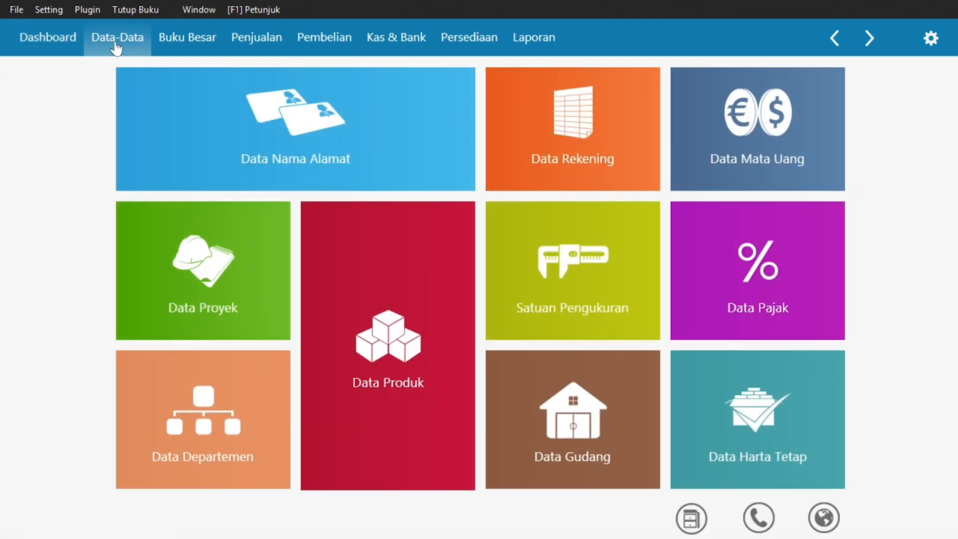
Read PDF section 6, cash voucher CD000002 for Rp 51 000 cleaning and security fees.
key(super)
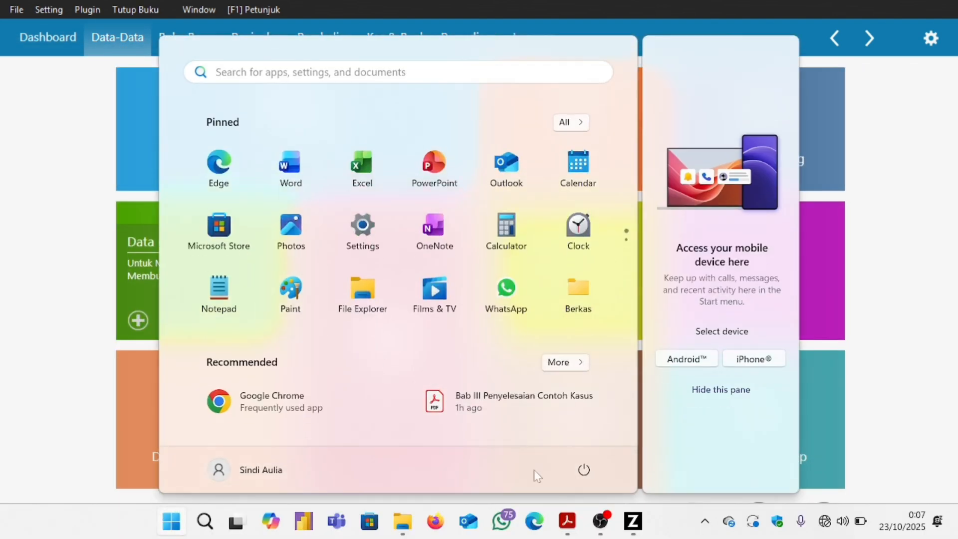
click(567, 522)
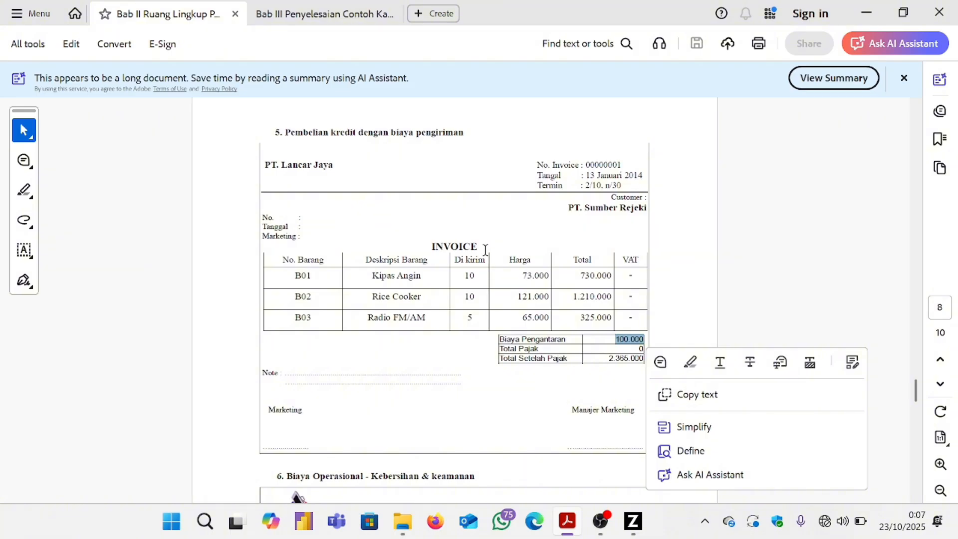
scroll(485, 249, down, 7)
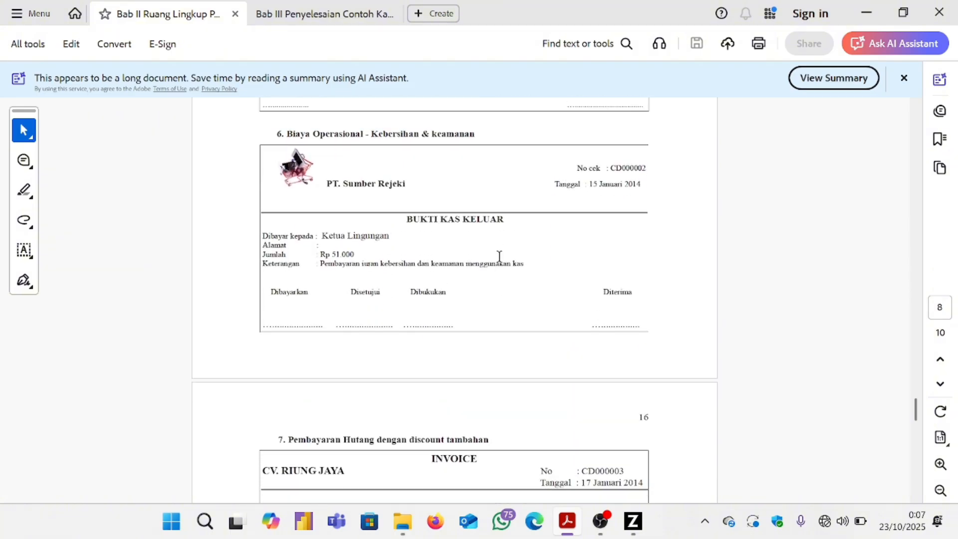
drag(286, 134, 484, 146)
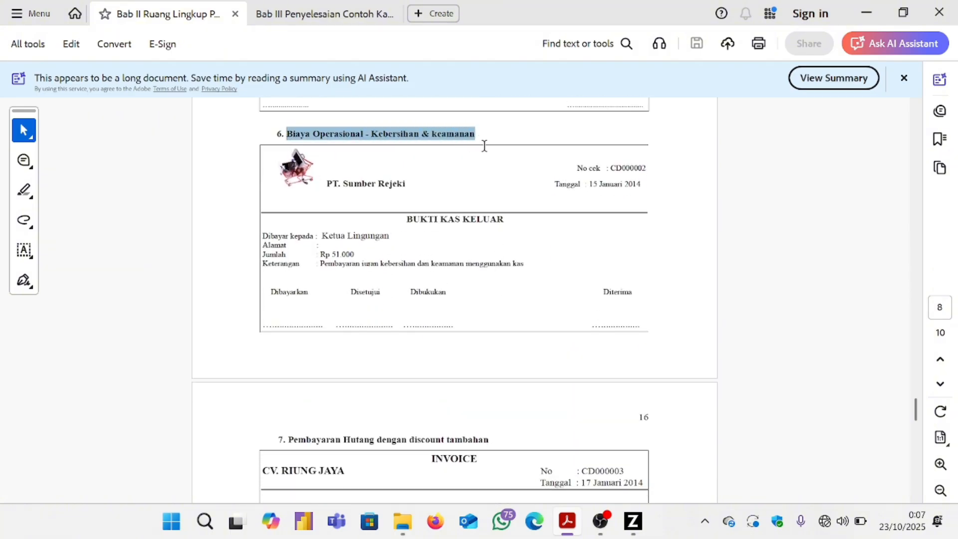
right_click(485, 145)
click(799, 248)
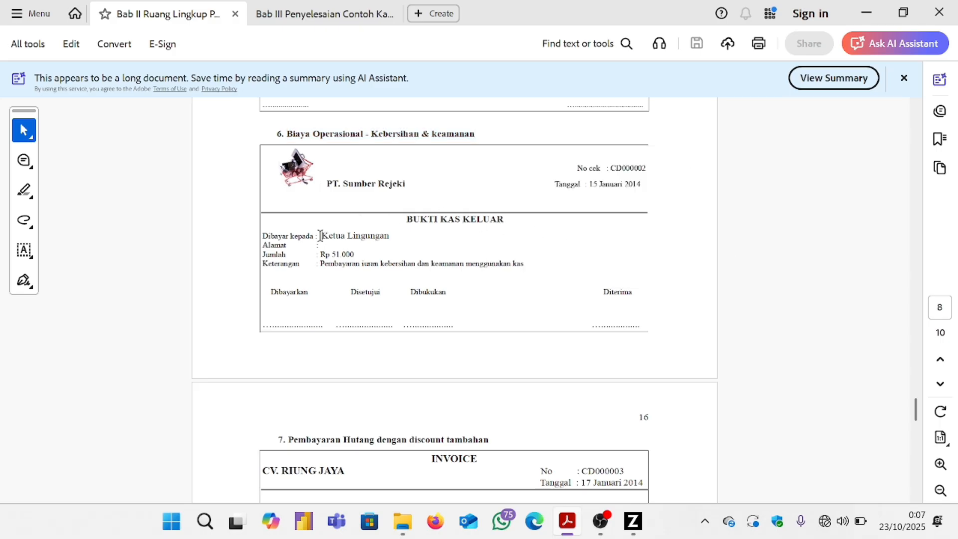
drag(320, 236, 382, 239)
drag(319, 263, 541, 257)
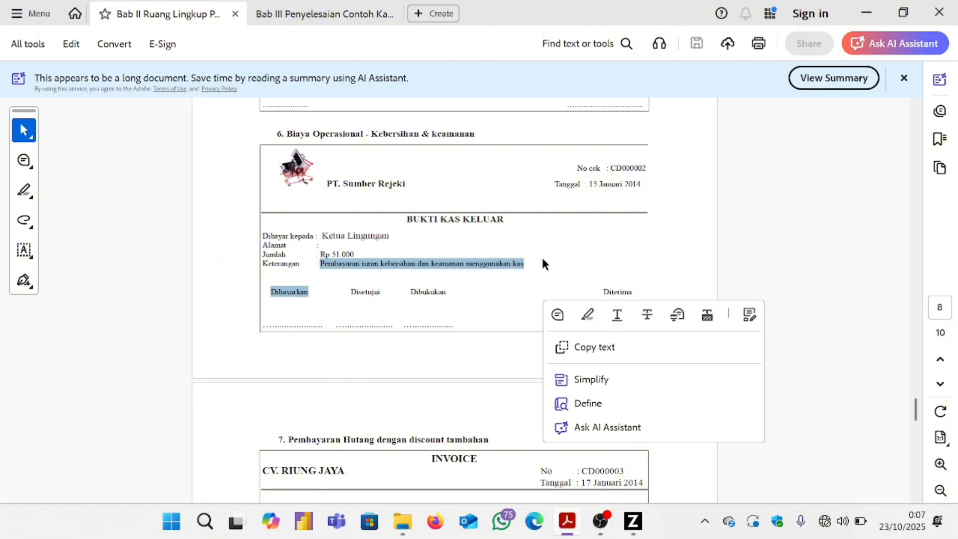
drag(359, 254, 319, 254)
click(308, 253)
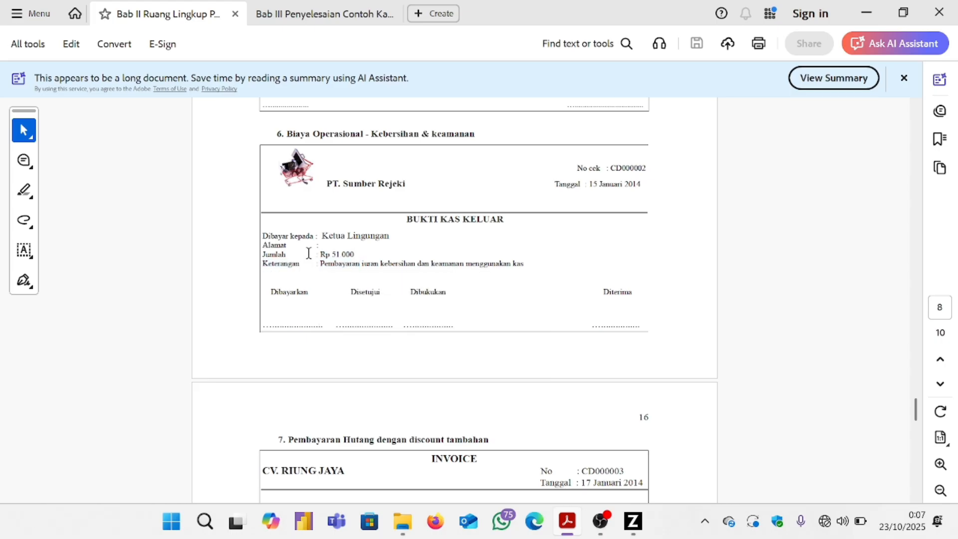
drag(321, 256, 360, 263)
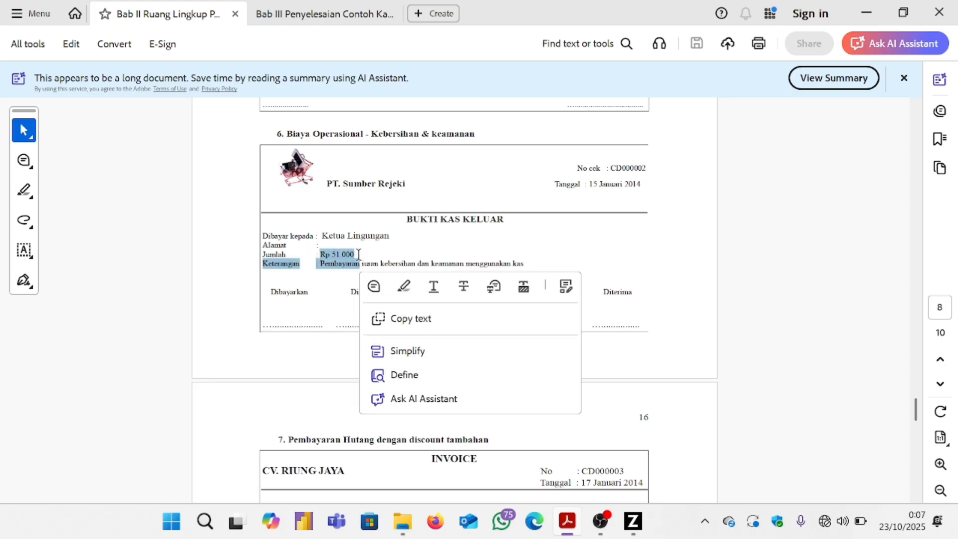
click(360, 262)
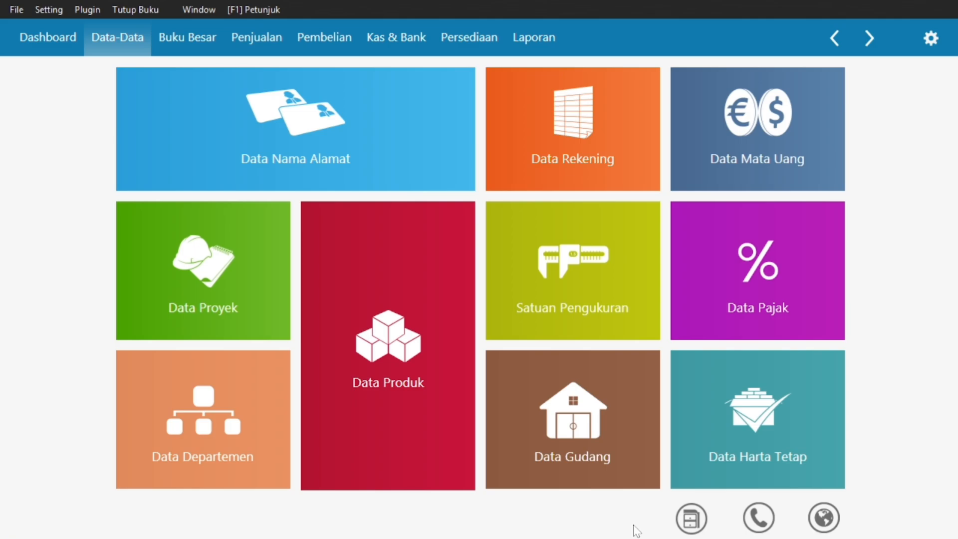
Create new Kas Keluar voucher CD000002 from the Kas account and bring up the payee list.
click(383, 43)
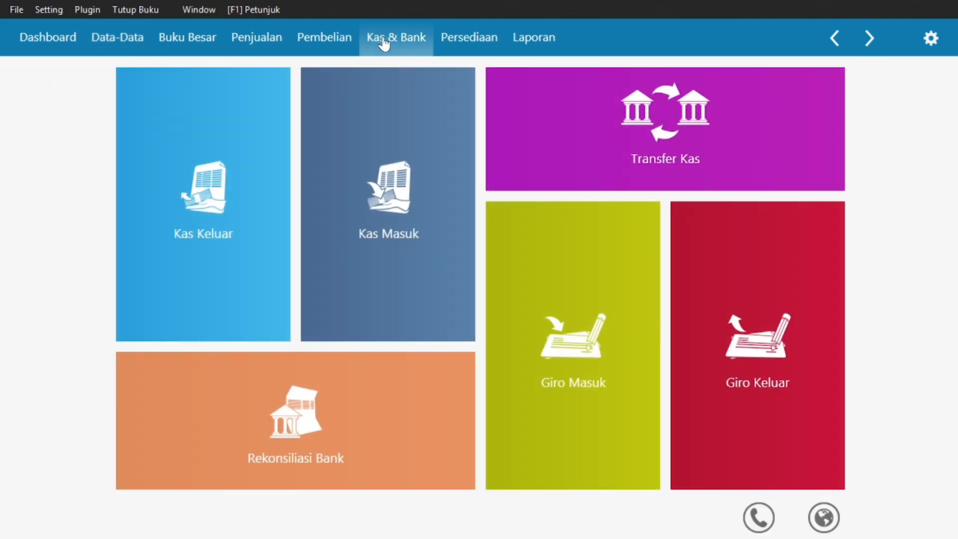
click(224, 154)
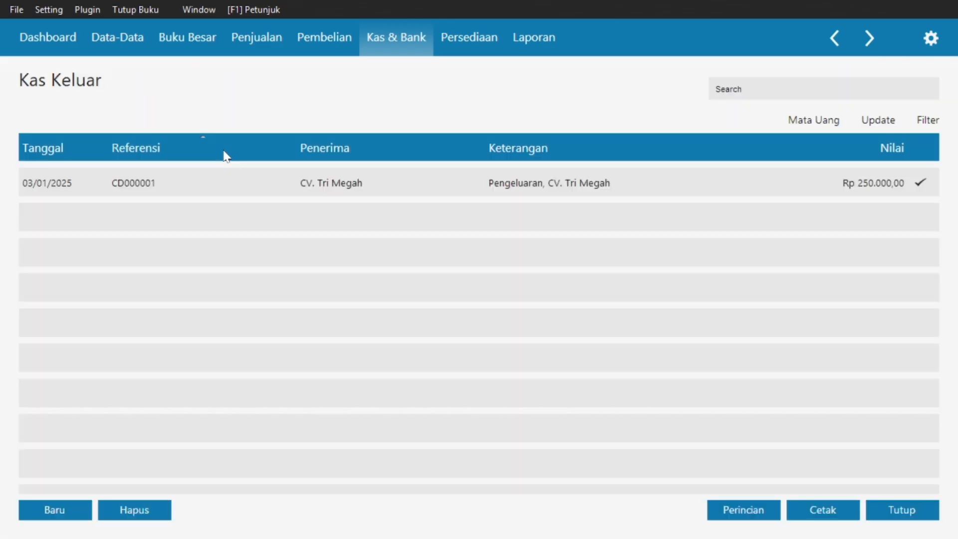
click(44, 509)
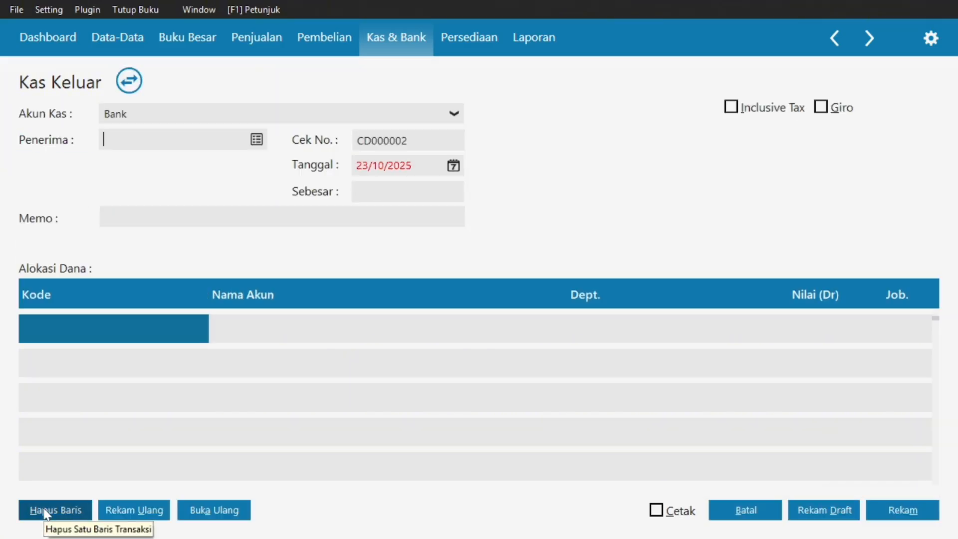
click(453, 113)
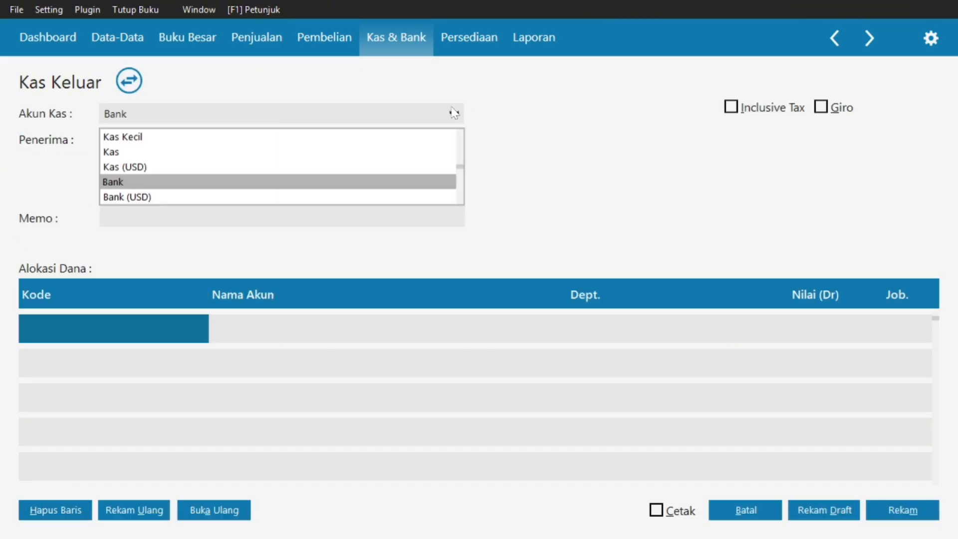
click(184, 153)
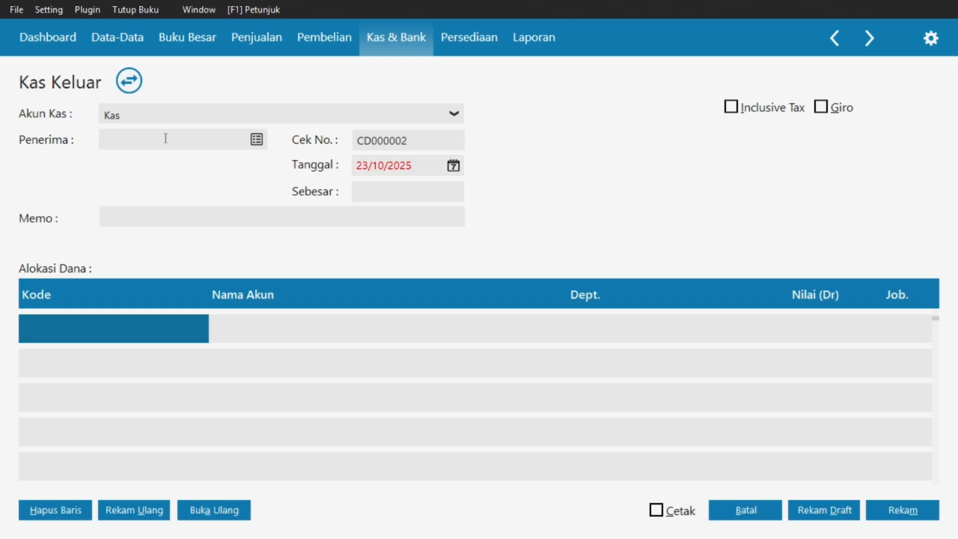
click(264, 143)
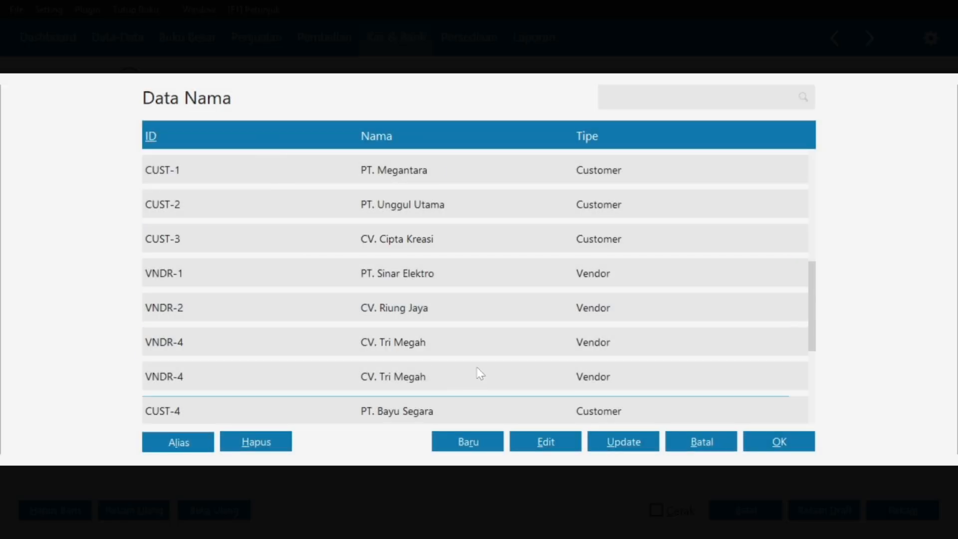
Create Others-type contact 'Ketua Lingkungan' (OTHR-1) and make it the voucher's payee.
scroll(480, 373, down, 1)
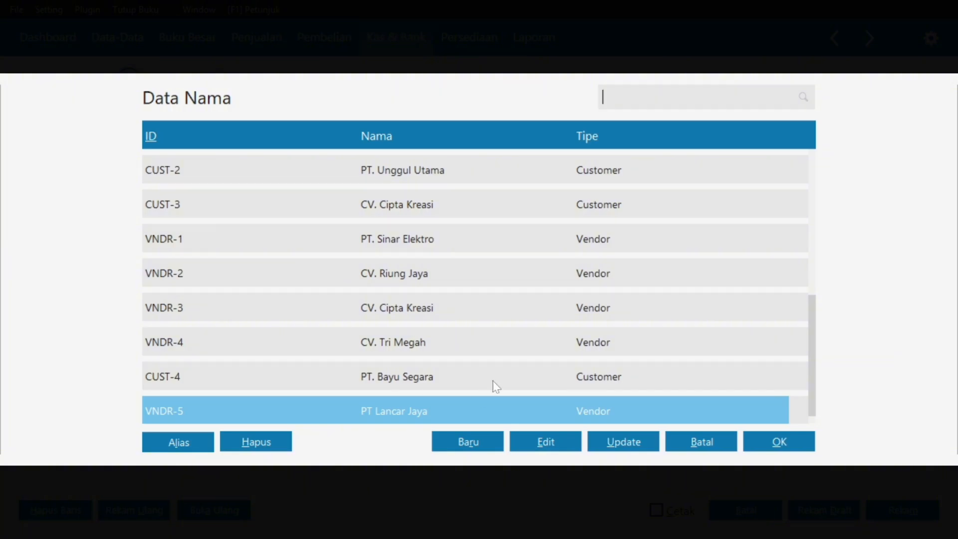
click(485, 443)
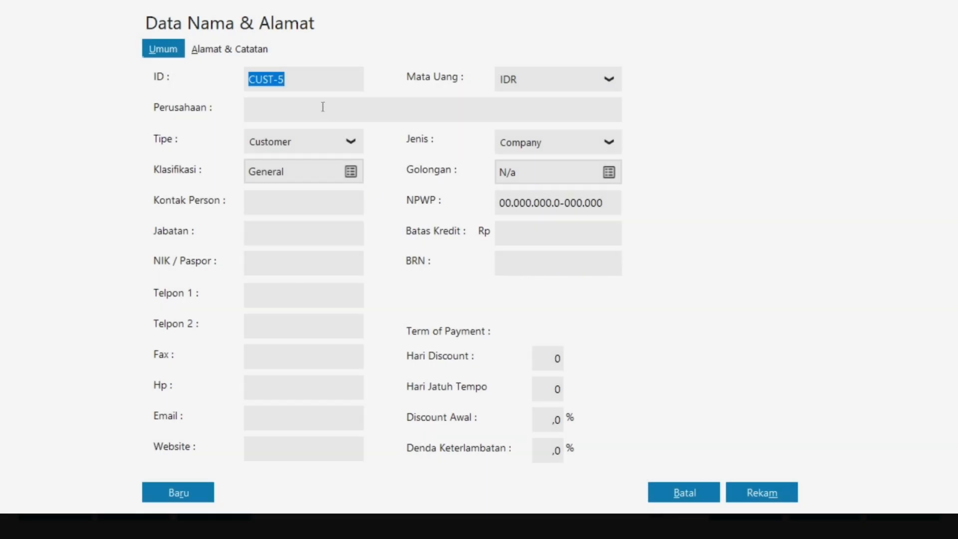
click(322, 106)
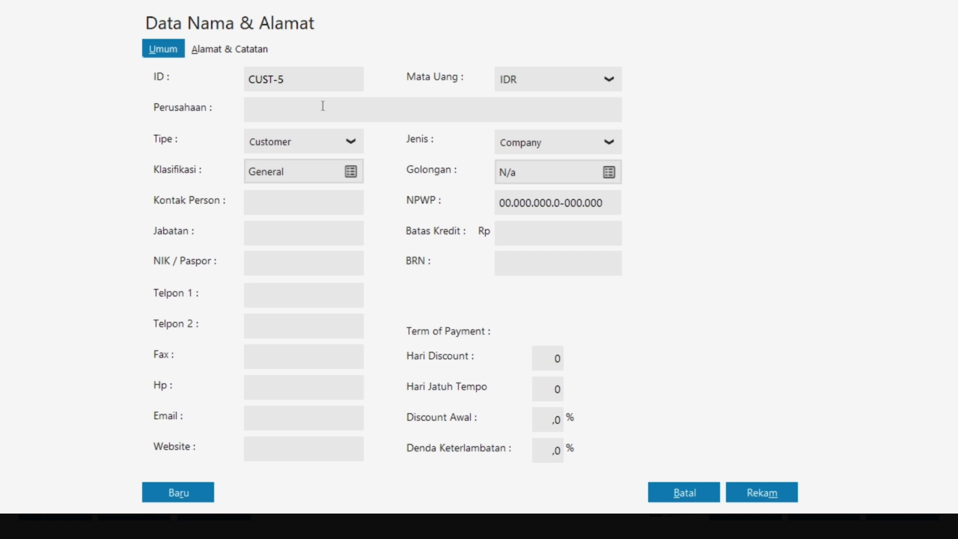
text(K)
key(Caps_Lock)
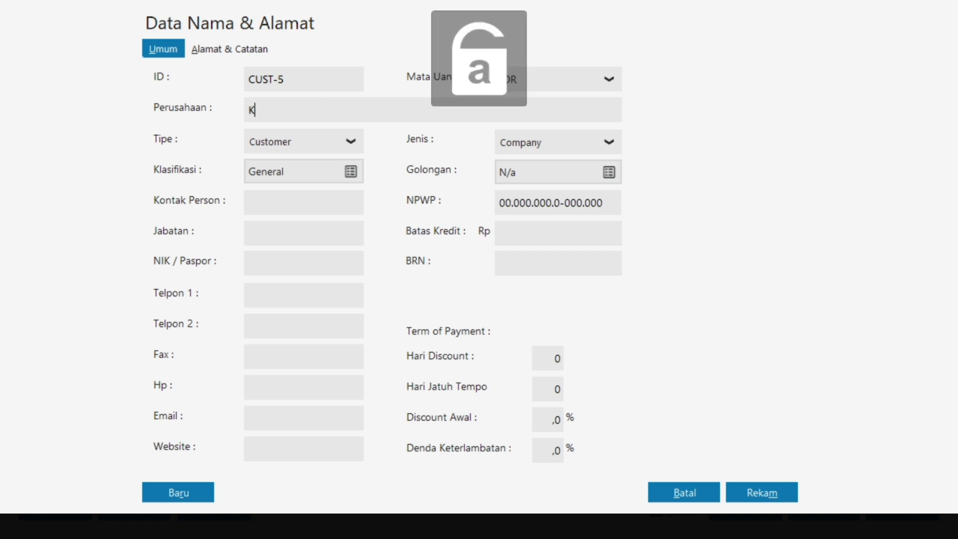
text(etua Lingkungan)
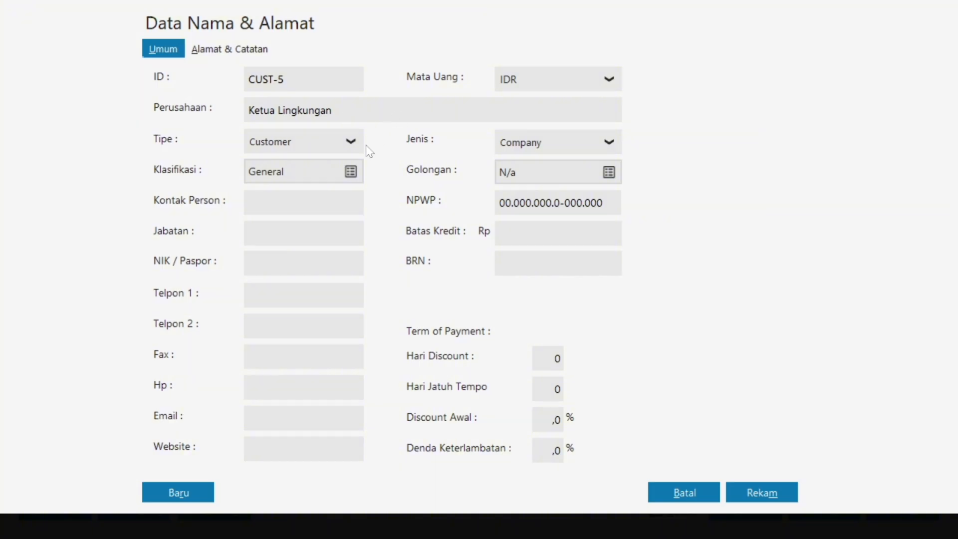
click(352, 142)
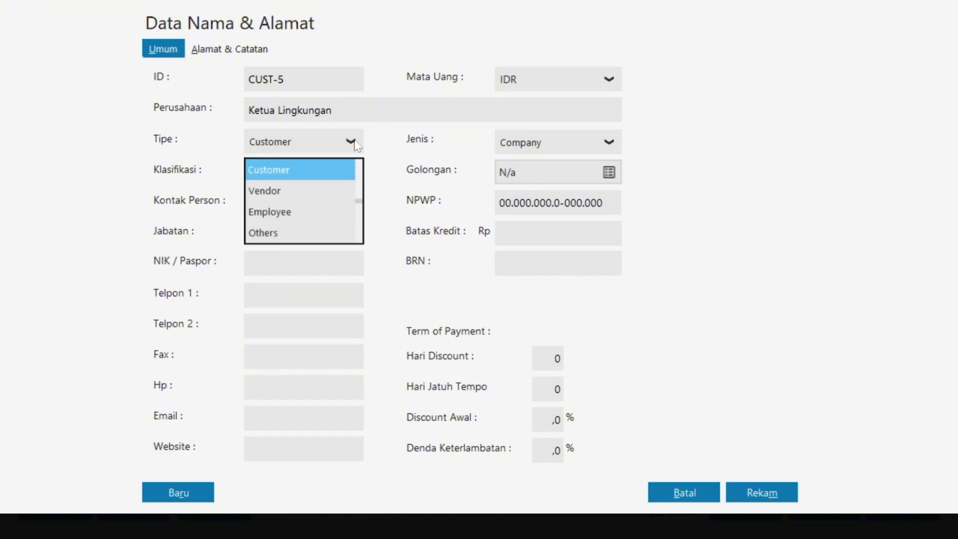
click(291, 233)
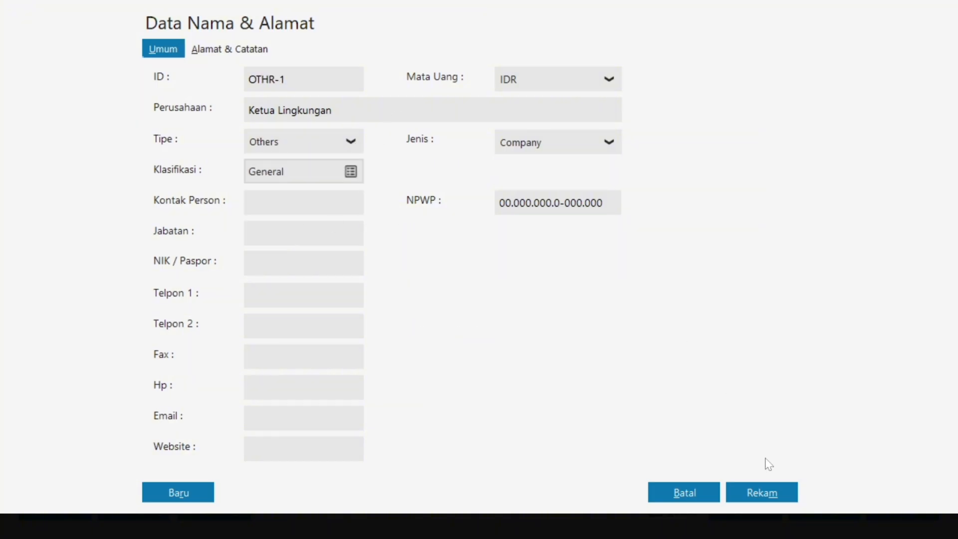
click(771, 500)
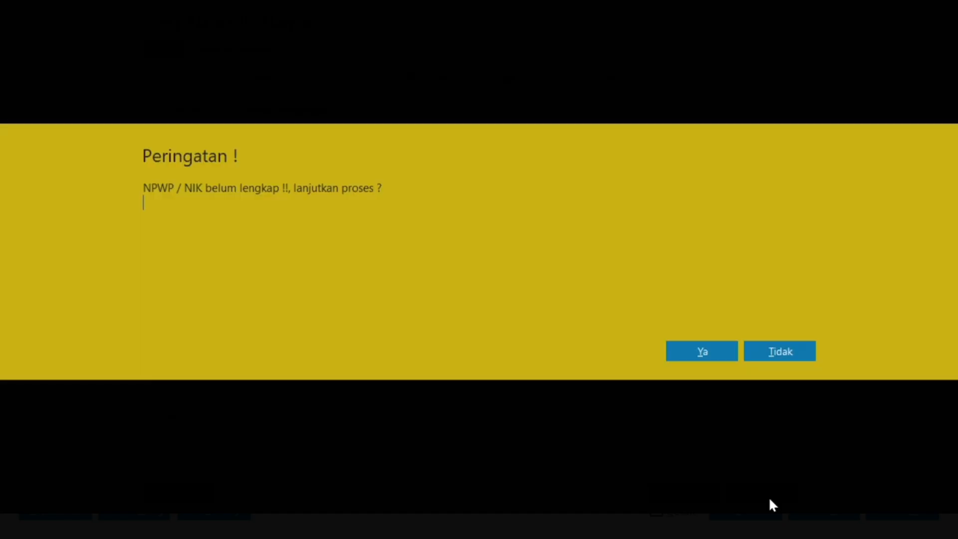
click(698, 351)
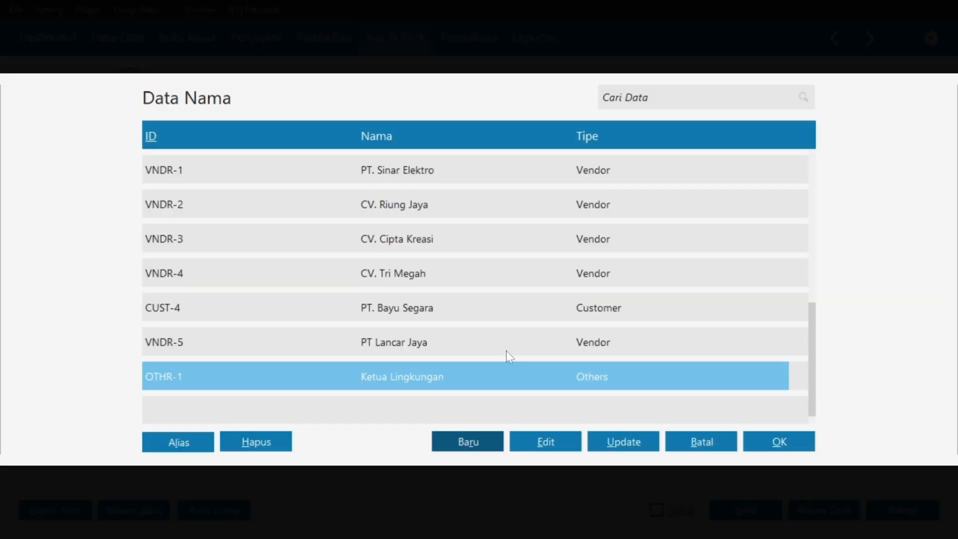
click(773, 444)
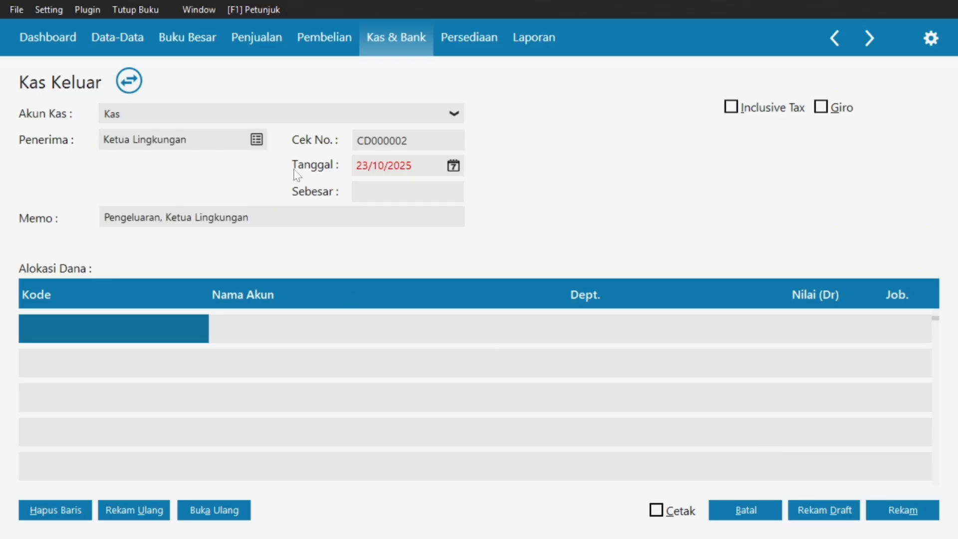
key(super)
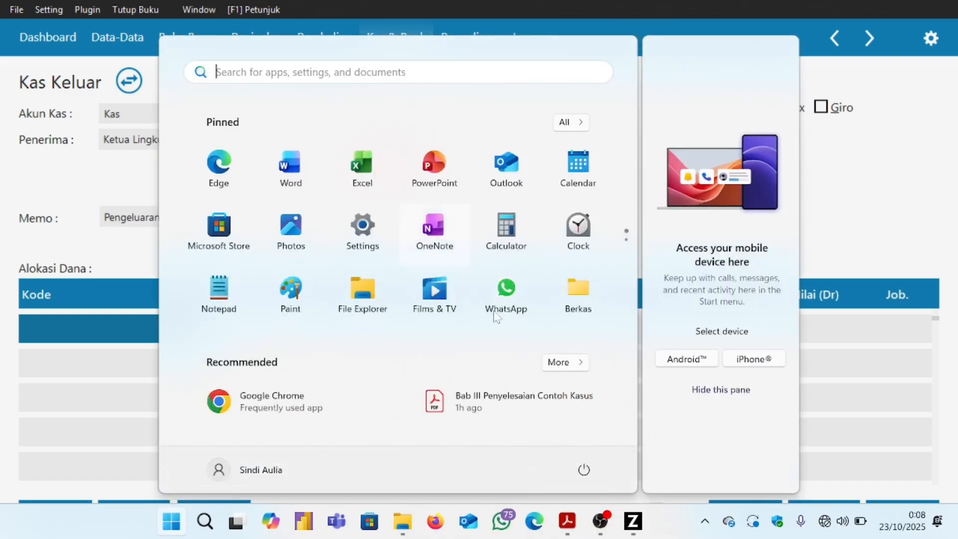
click(567, 521)
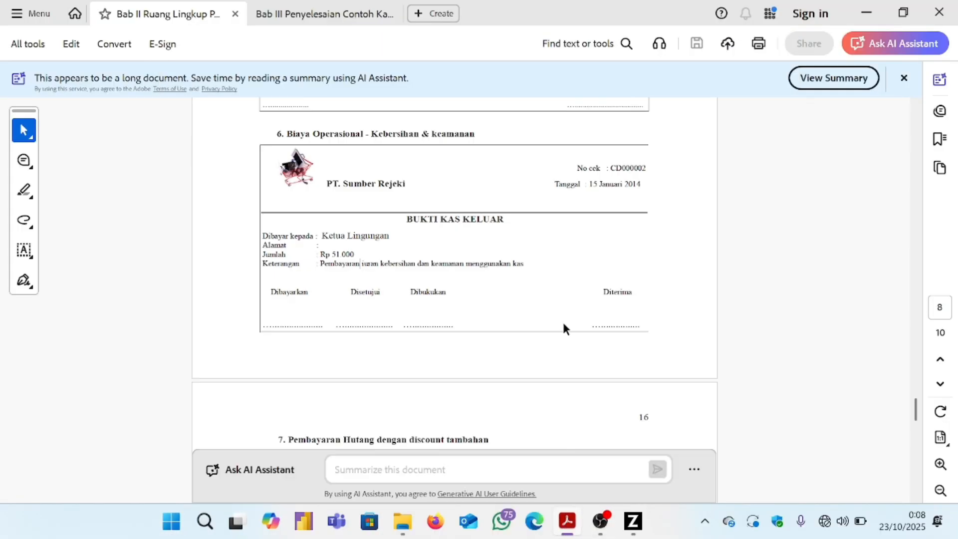
drag(589, 184, 646, 189)
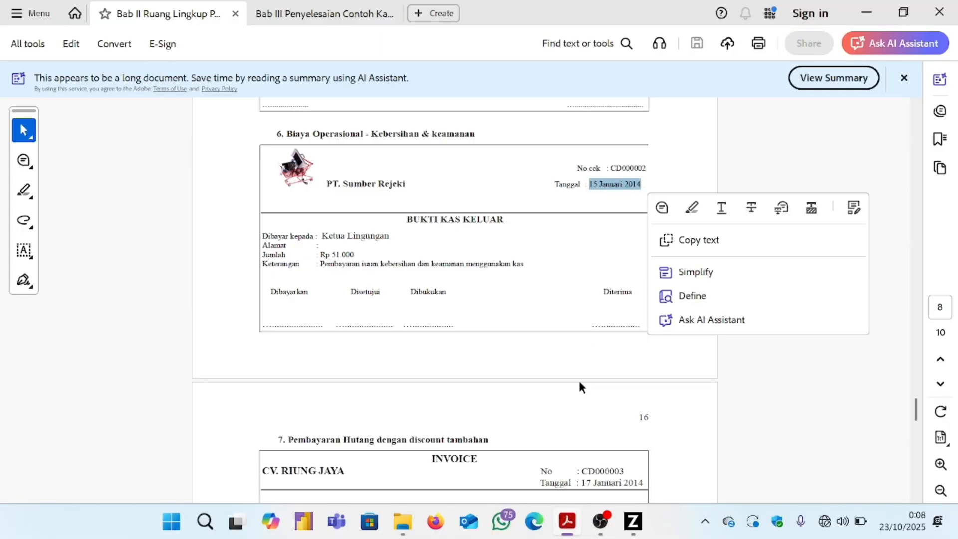
click(634, 527)
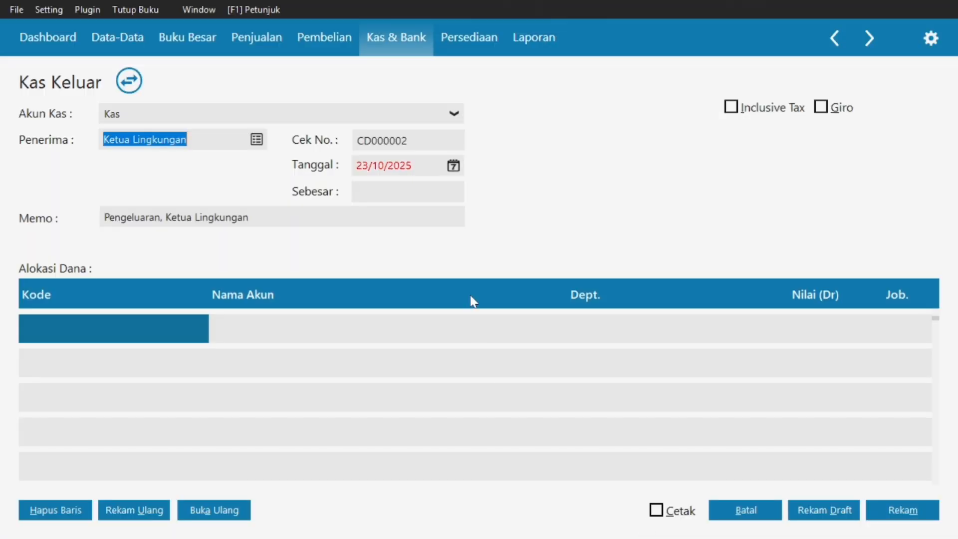
Set the voucher date to 15/01/2025.
click(453, 166)
click(453, 167)
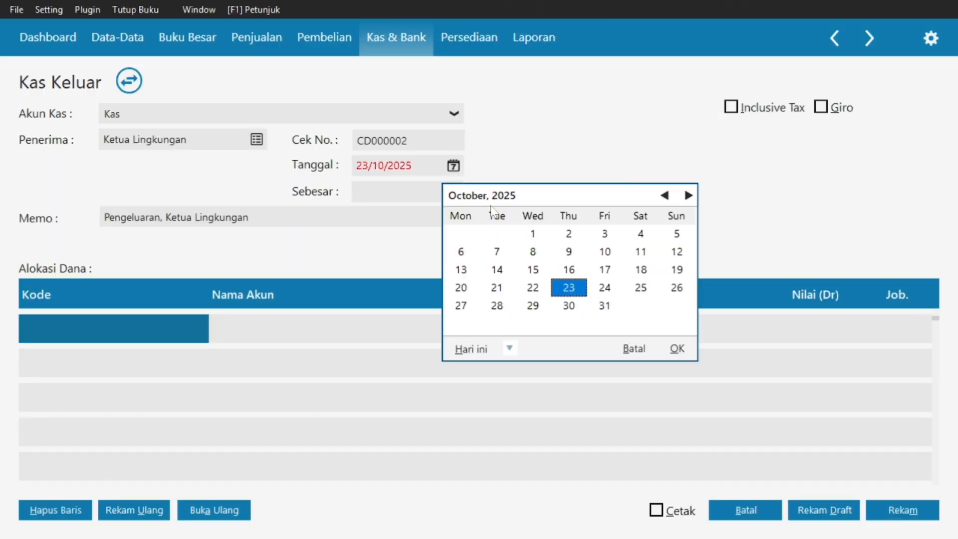
click(663, 197)
click(663, 197)
click(663, 197)
click(662, 199)
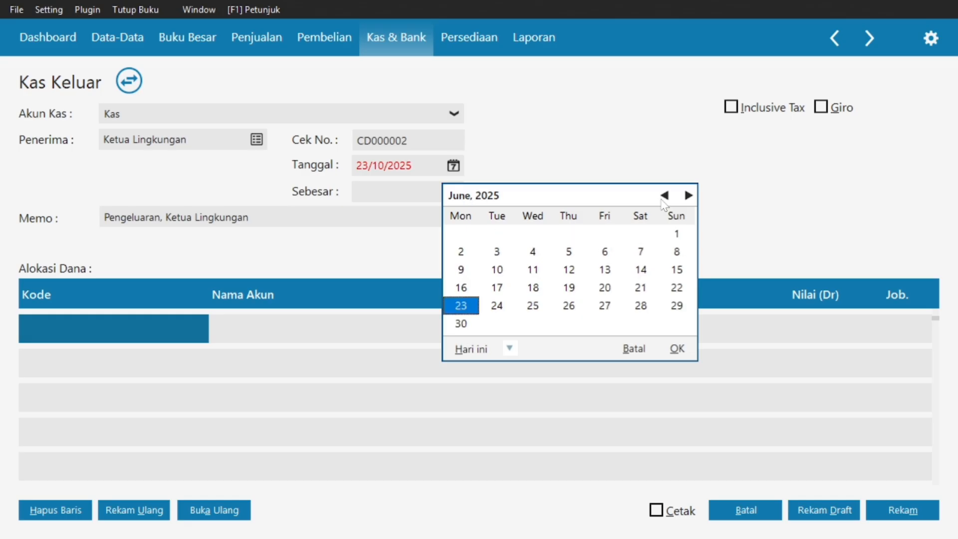
click(663, 199)
click(663, 198)
click(662, 198)
click(663, 198)
click(662, 199)
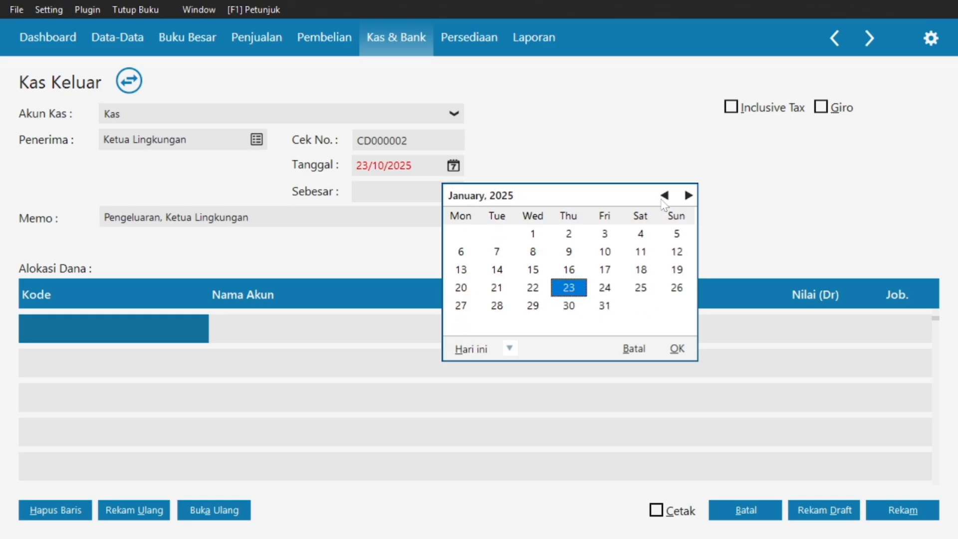
click(532, 270)
click(677, 349)
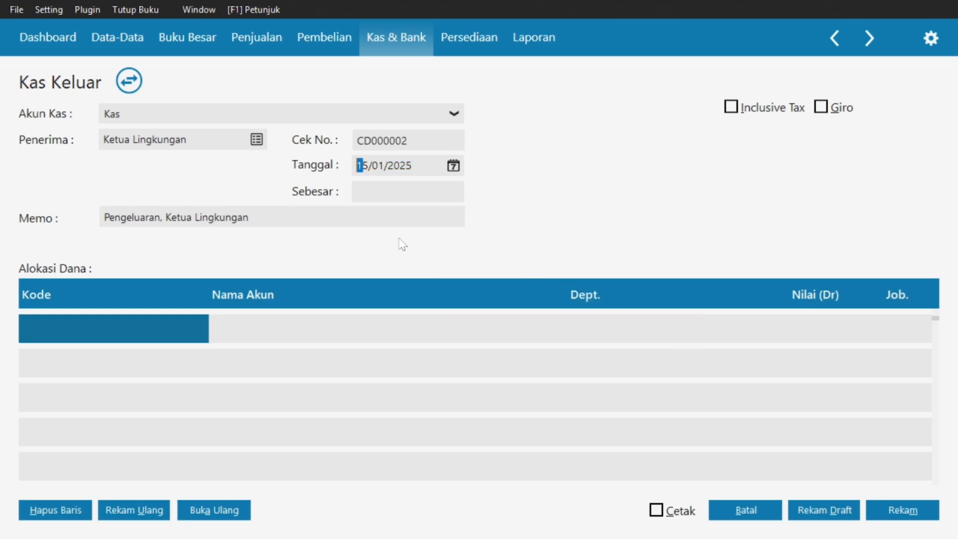
Allocate the first line to account 690000010 Beban Lain.
double_click(123, 326)
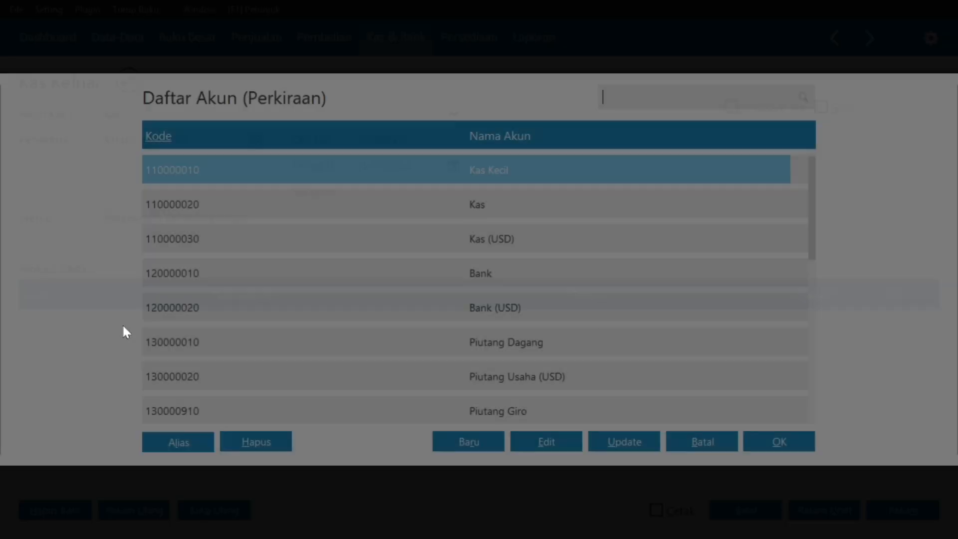
scroll(436, 271, down, 4)
scroll(439, 277, down, 20)
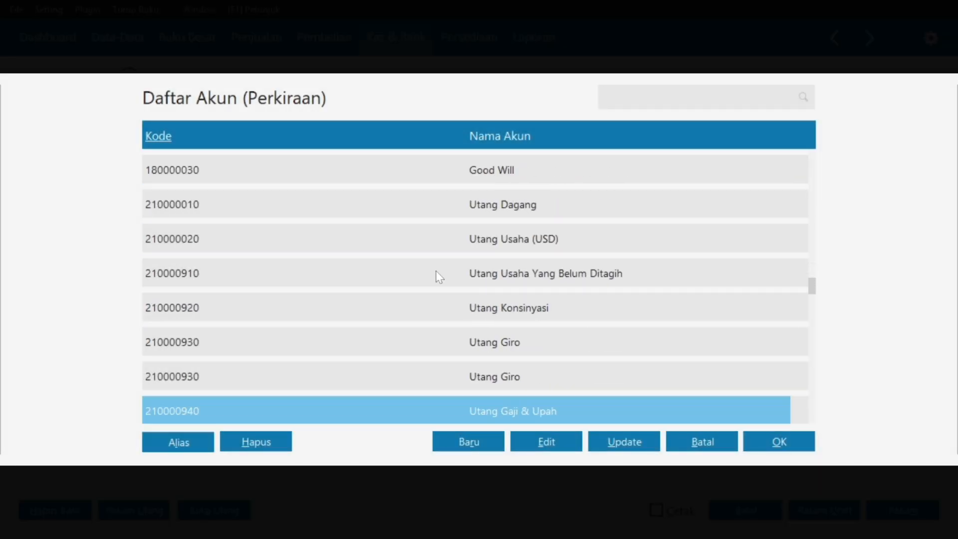
scroll(585, 262, down, 2)
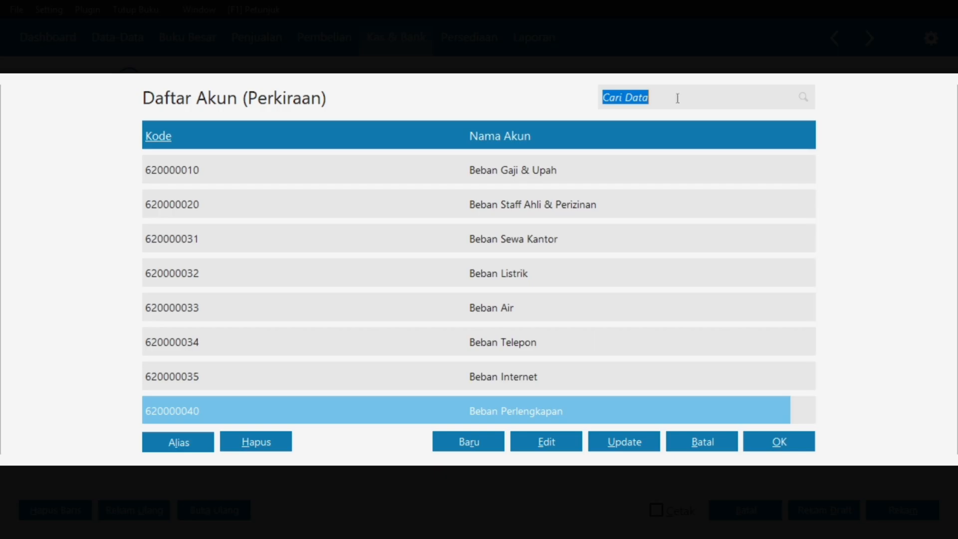
text(Beban Lain)
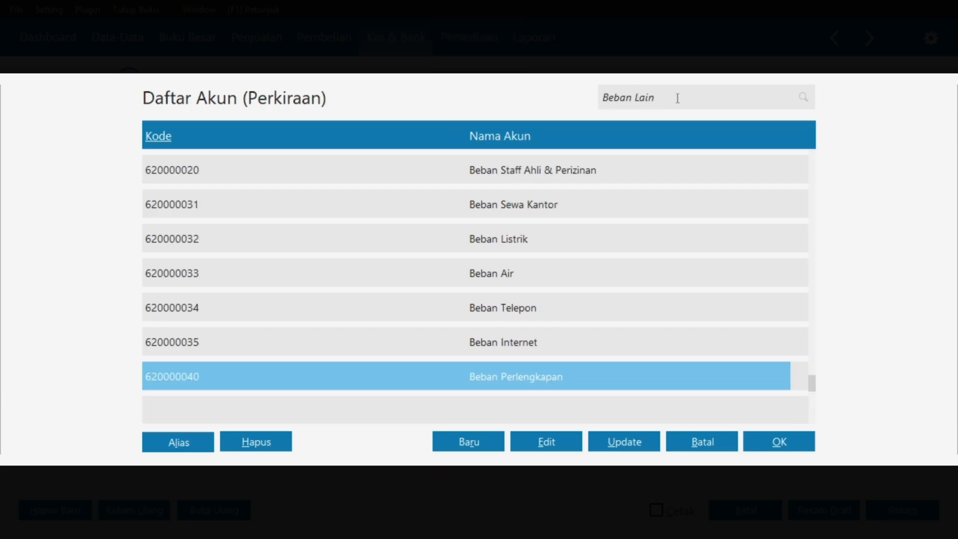
scroll(686, 205, up, 15)
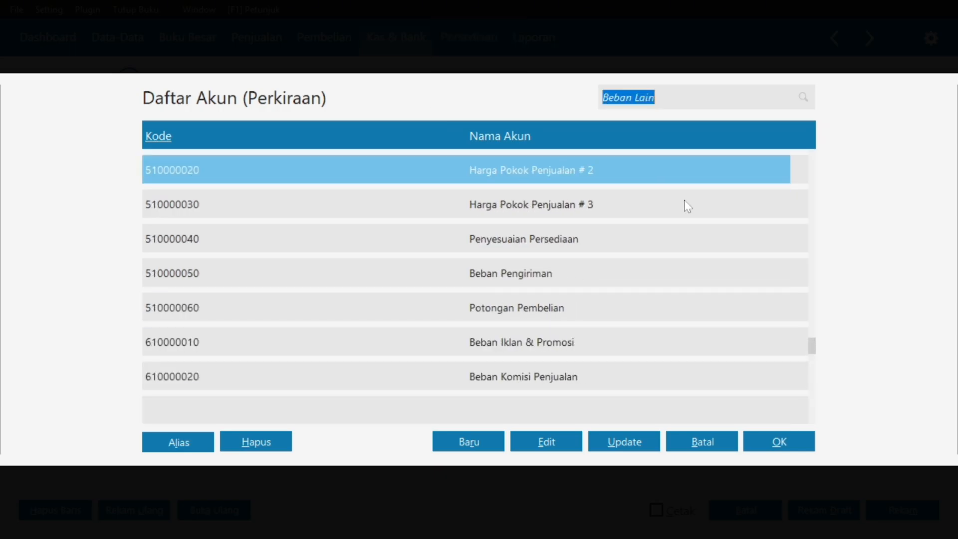
scroll(687, 205, down, 7)
scroll(688, 205, down, 9)
key(Return)
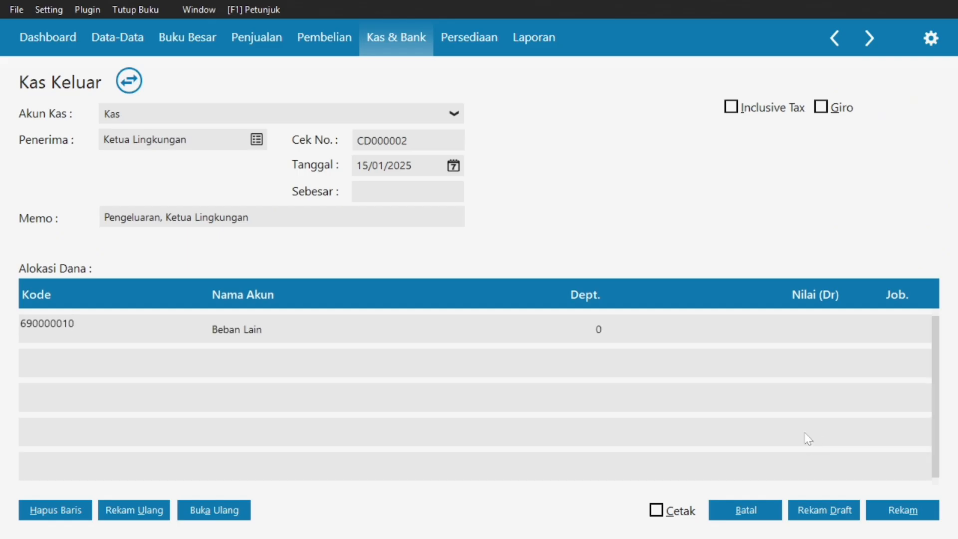
Enter 51000 on the Beban Lain line, save CD000002, and return to the Kas Keluar list.
click(802, 331)
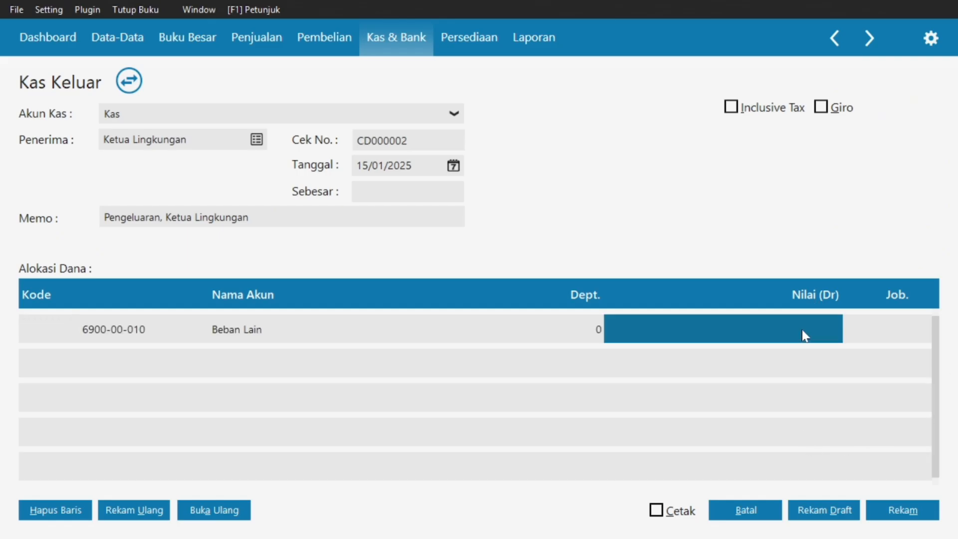
click(801, 330)
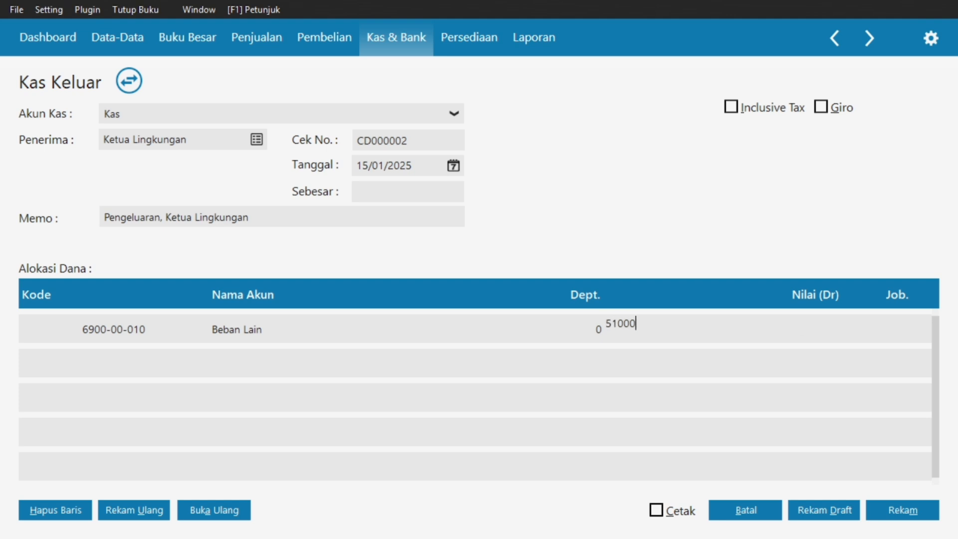
click(417, 192)
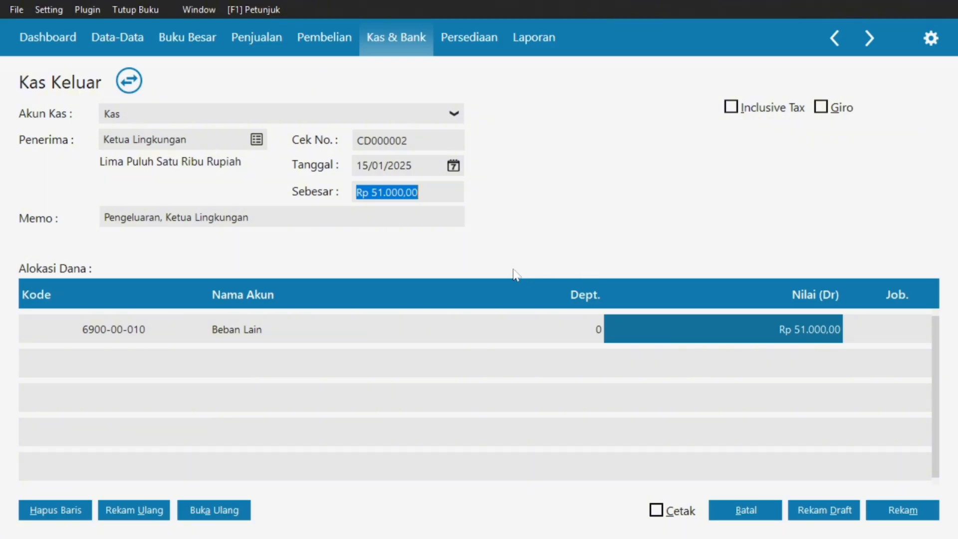
click(893, 513)
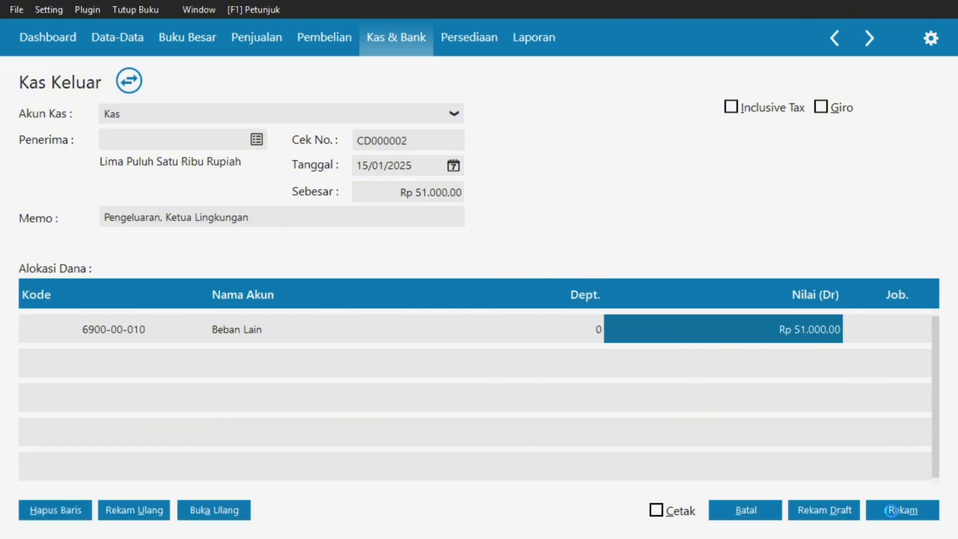
click(728, 514)
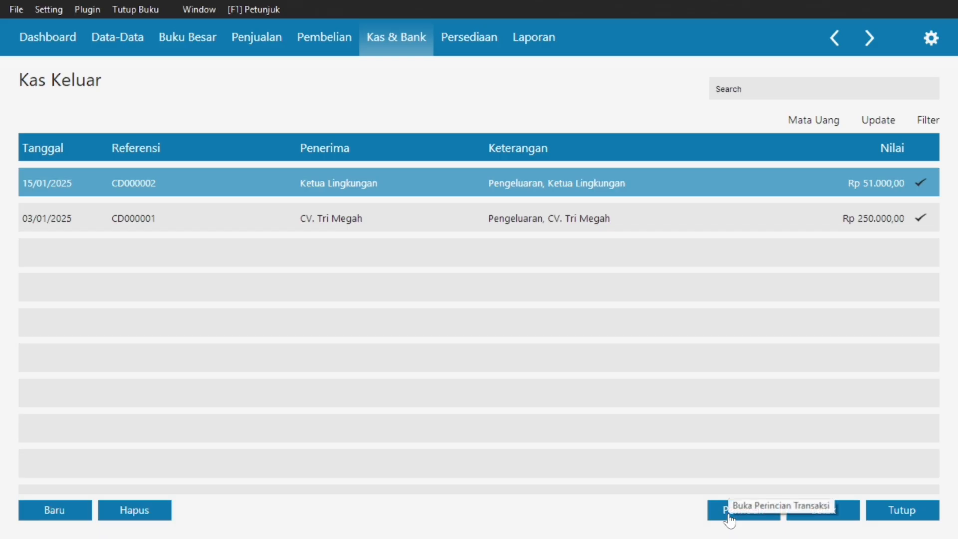
key(super)
Review section 7's CV. Riung Jaya debt-payment invoice CD000003 for 1.250.000 in the PDF.
mouse_move(576, 521)
click(505, 416)
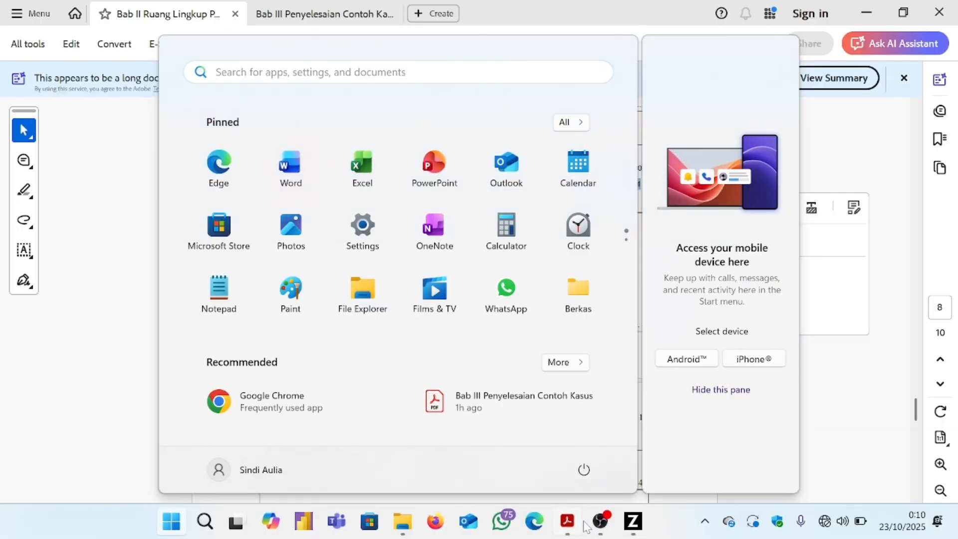
scroll(505, 418, down, 5)
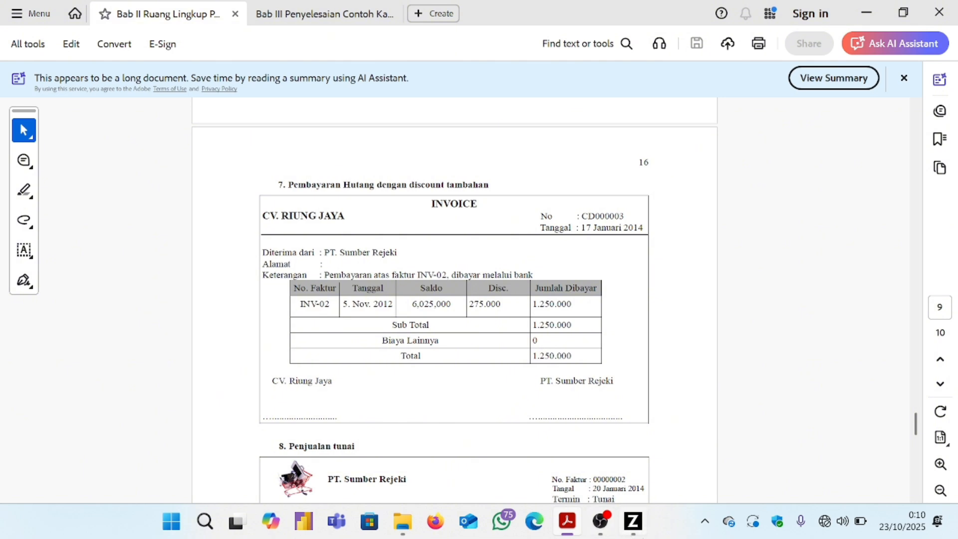
click(632, 521)
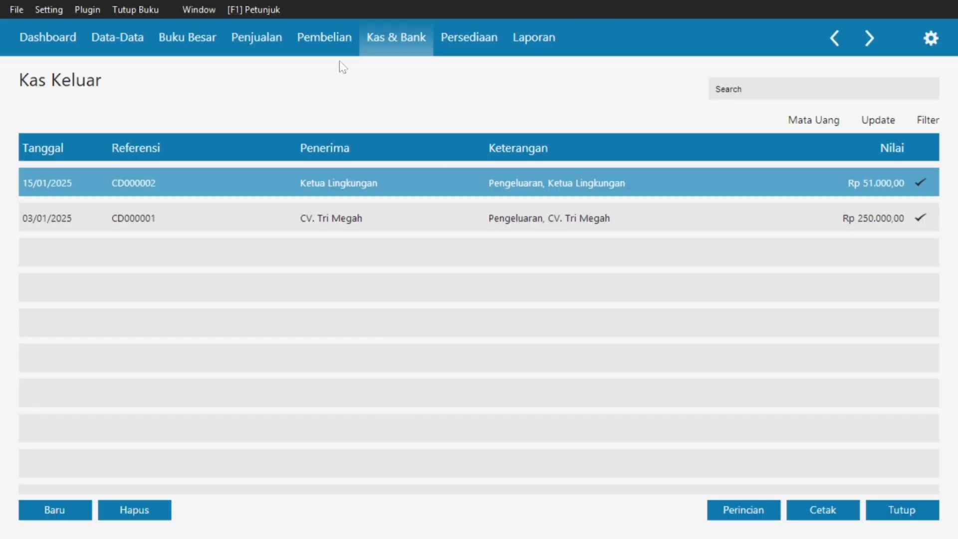
Start a new Pembayaran Hutang Usaha with CV. Riung Jaya as the payee.
click(325, 44)
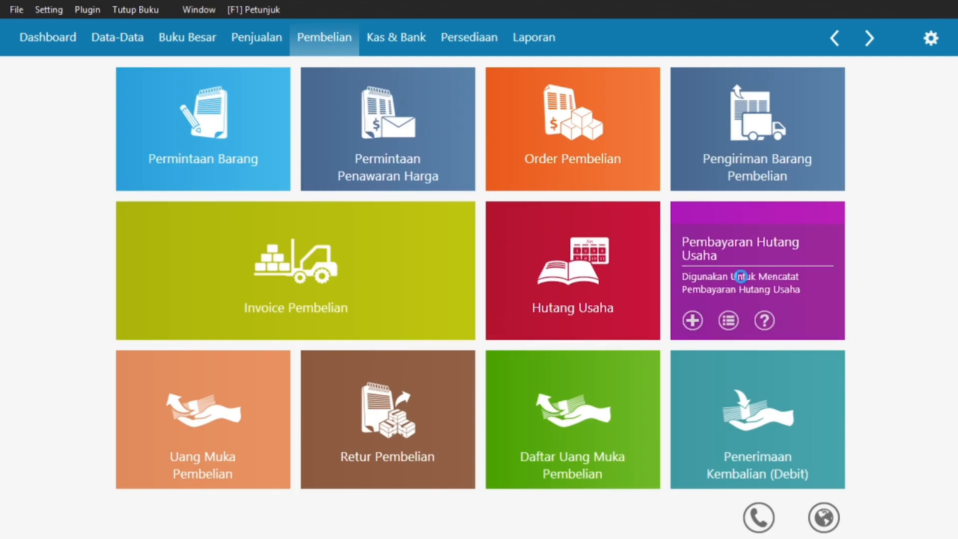
click(741, 276)
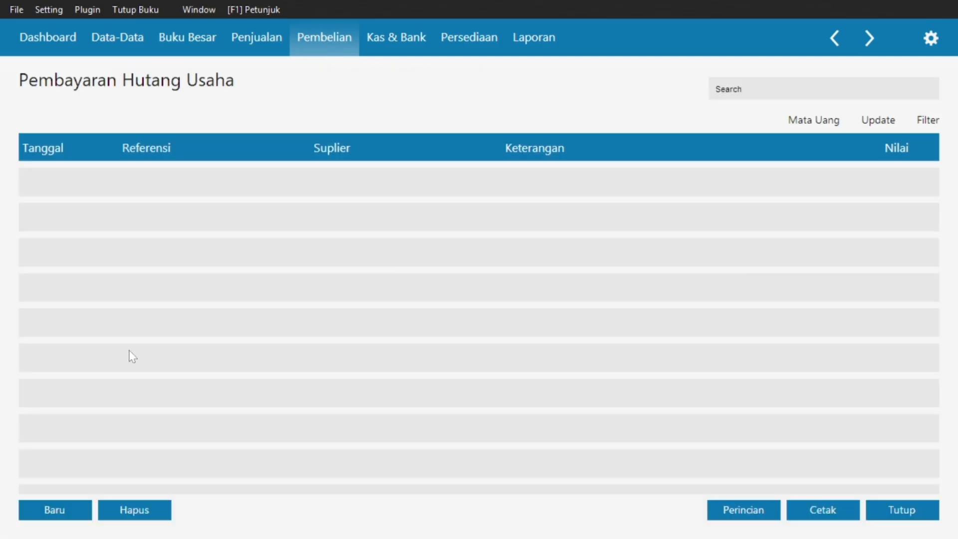
click(30, 509)
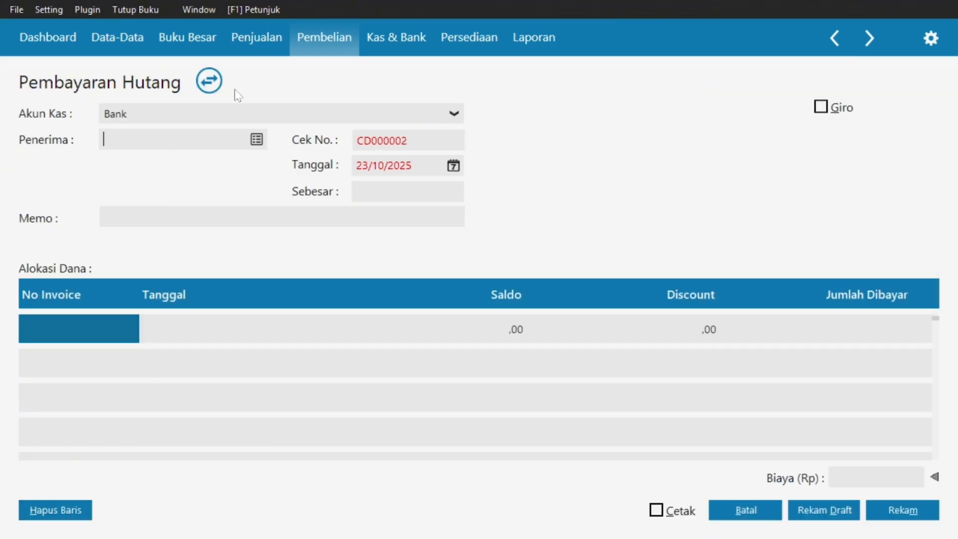
click(258, 140)
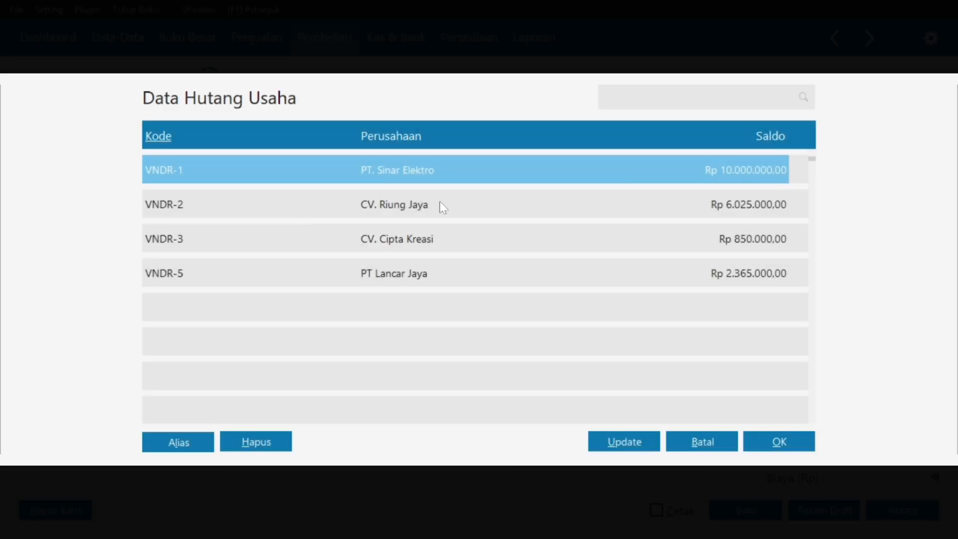
click(439, 205)
click(779, 441)
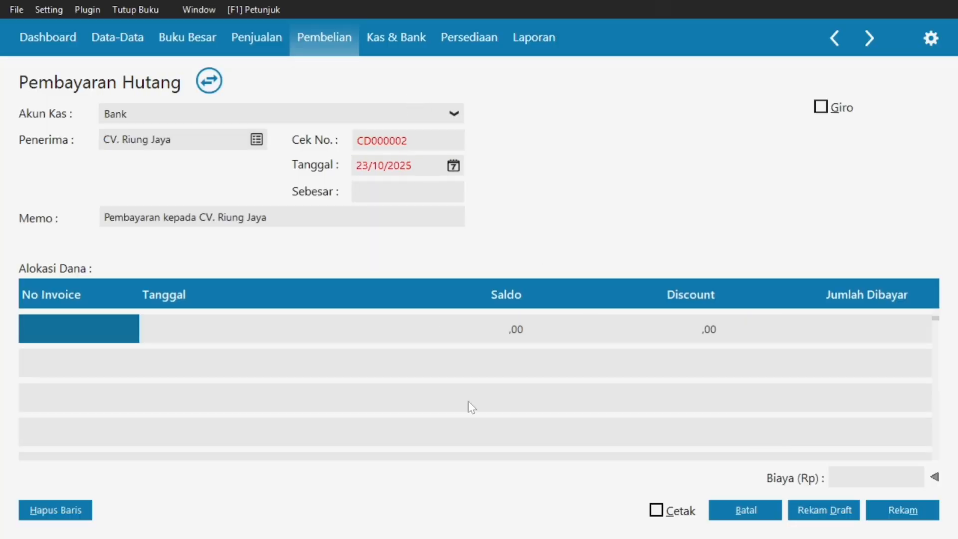
Date the payment 17/01/2025 and bring up the outstanding invoices to settle.
key(super)
click(567, 520)
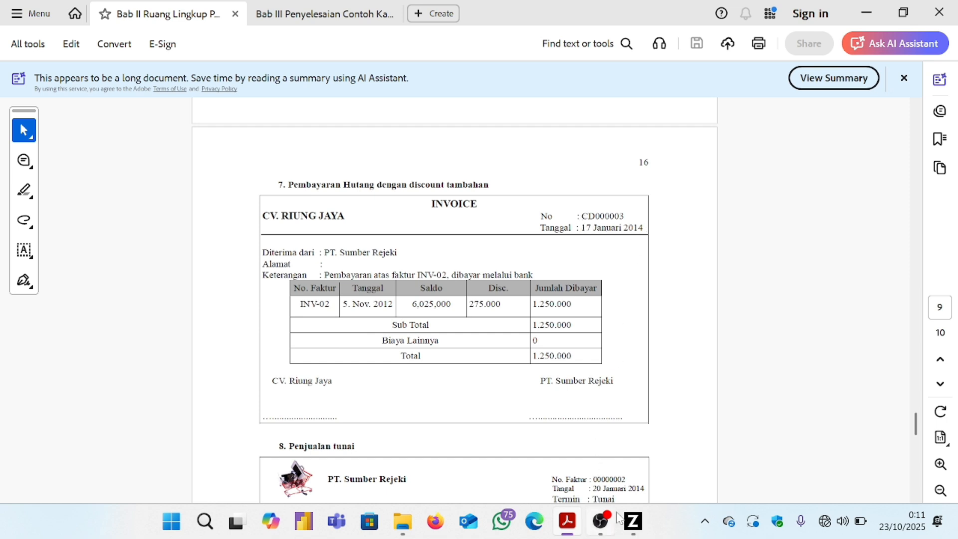
click(637, 525)
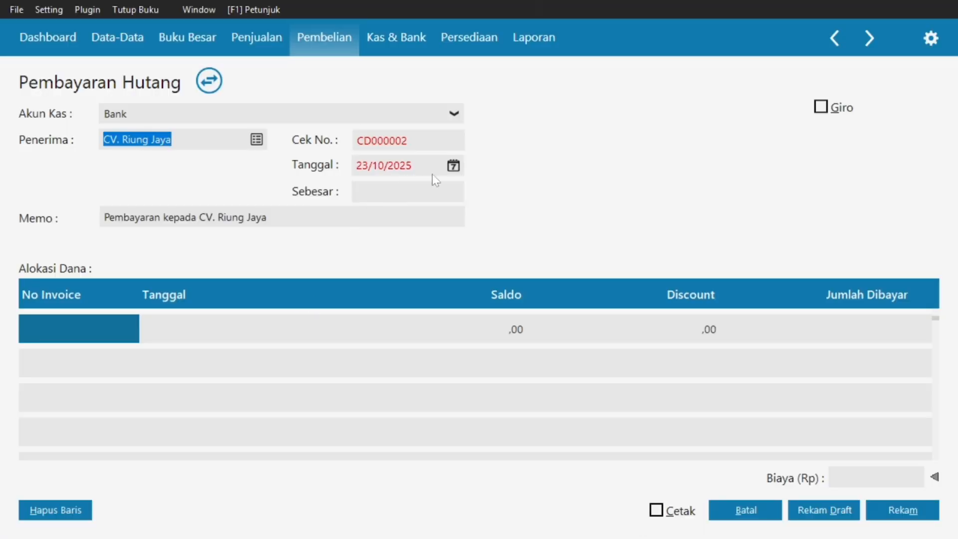
click(452, 166)
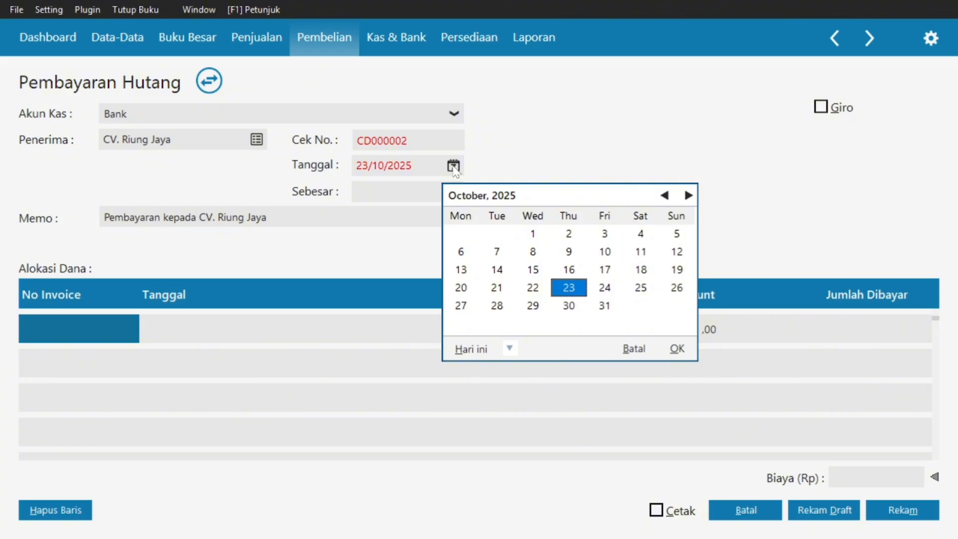
double_click(664, 195)
triple_click(664, 195)
triple_click(665, 195)
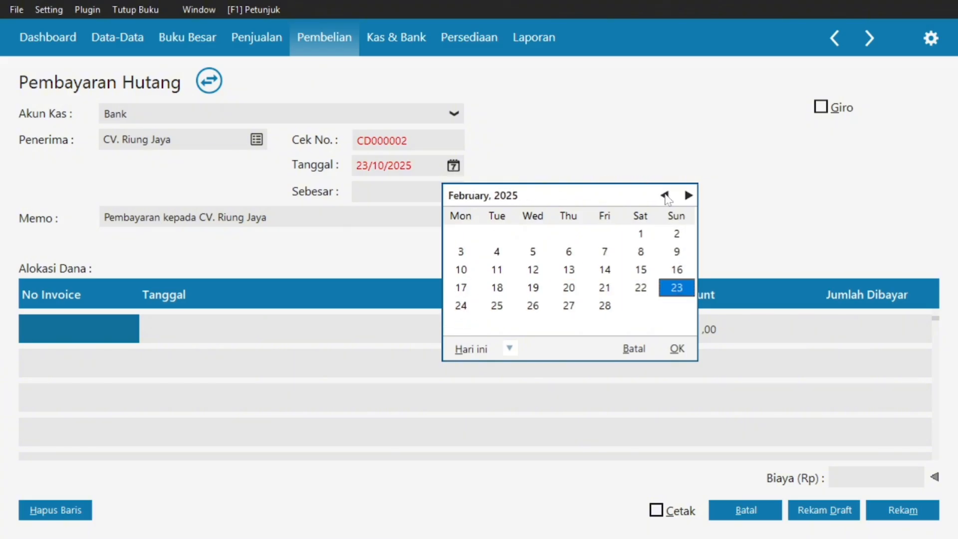
click(665, 195)
click(605, 269)
click(677, 348)
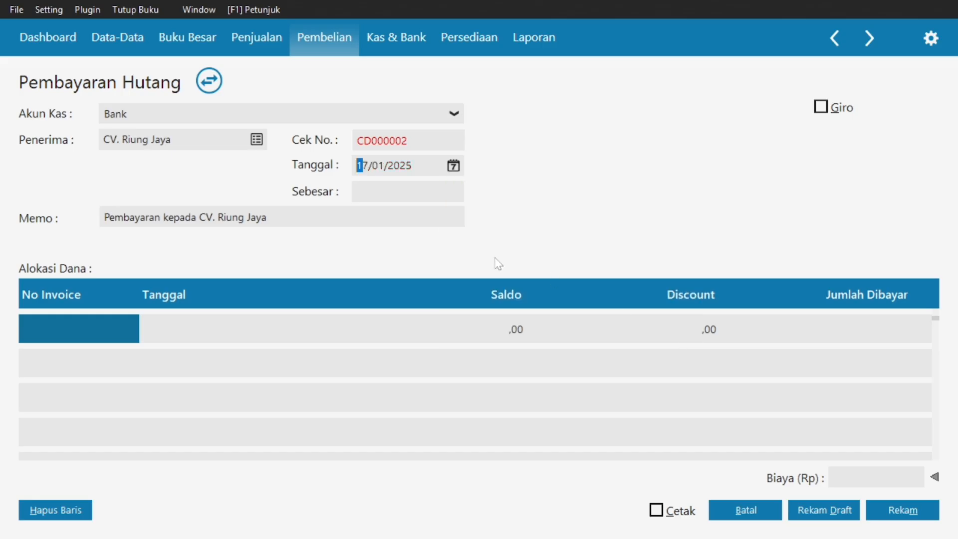
double_click(90, 330)
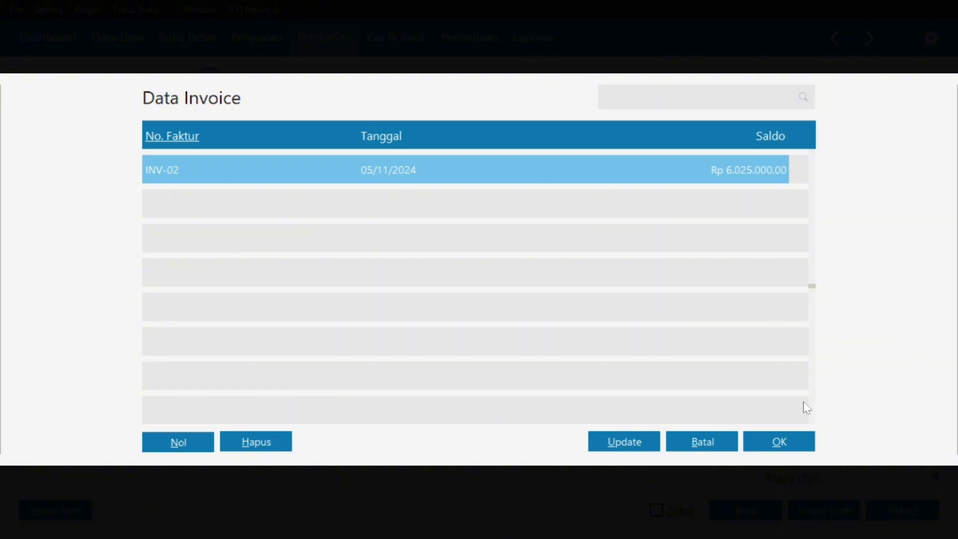
Add invoice INV-02 to the payment with a Rp 275.000 discount.
click(808, 442)
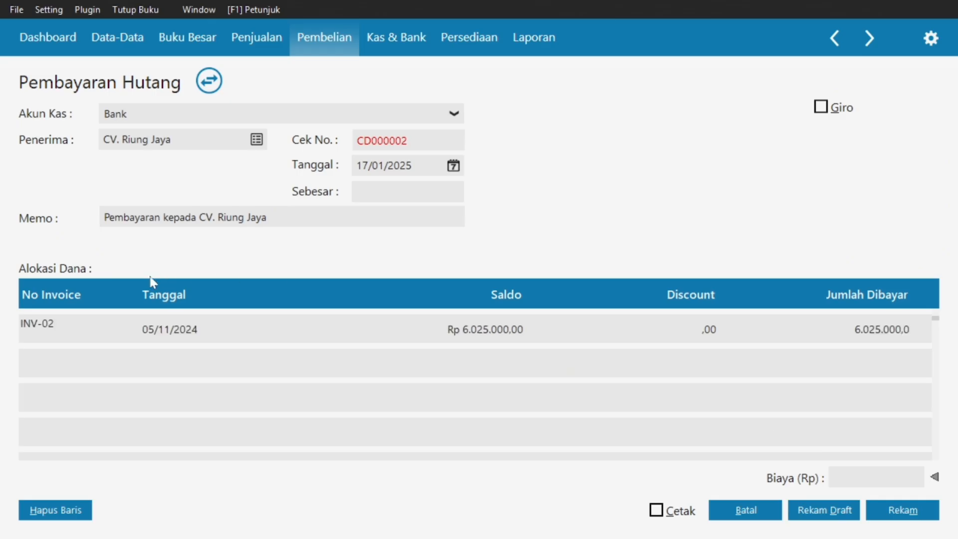
key(alt+Tab)
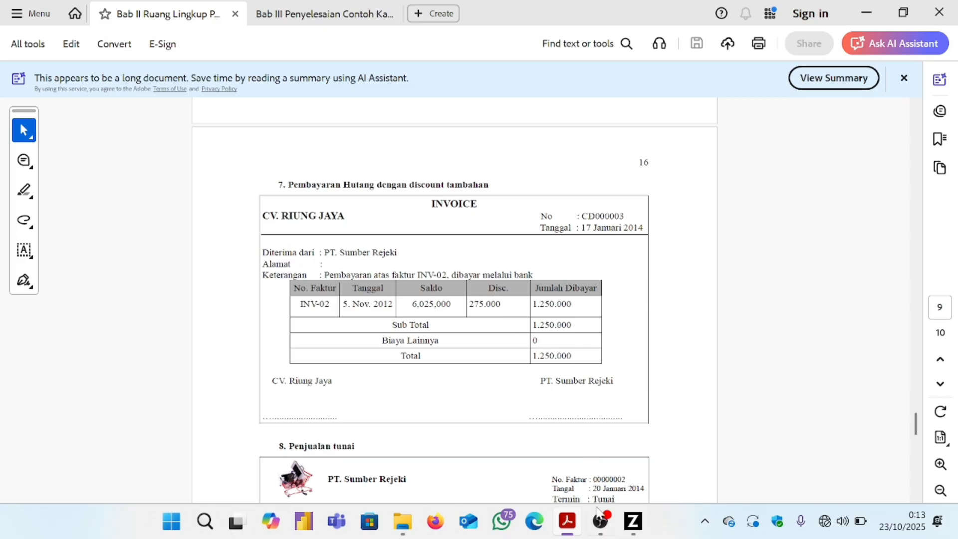
click(633, 521)
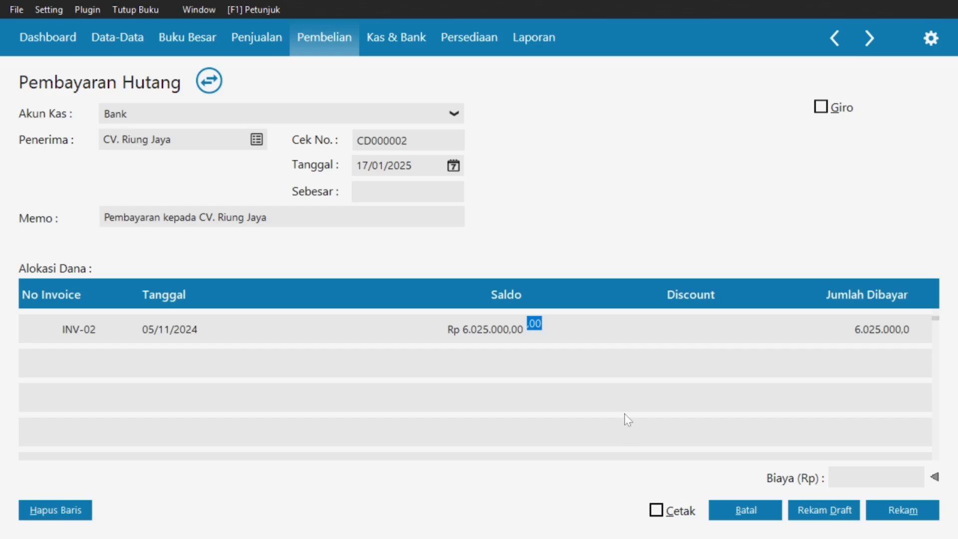
text(275)
key(Return)
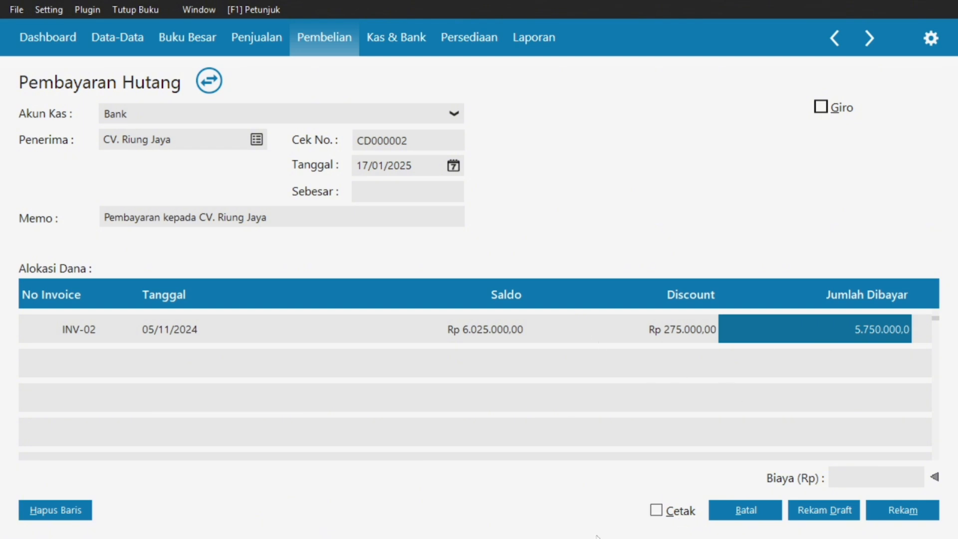
Pay Rp 1.250.000 on INV-02, fill the total, and save it as CD000004.
key(super)
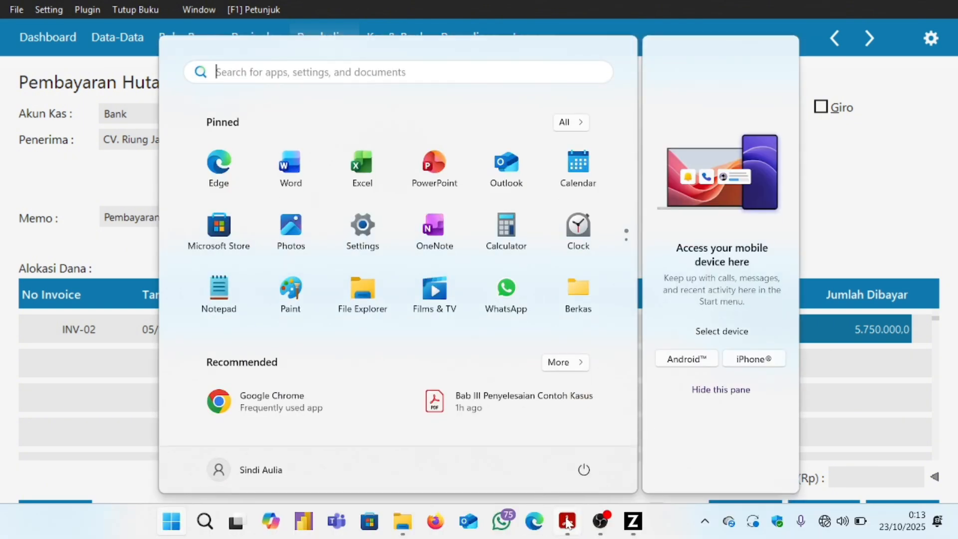
click(567, 521)
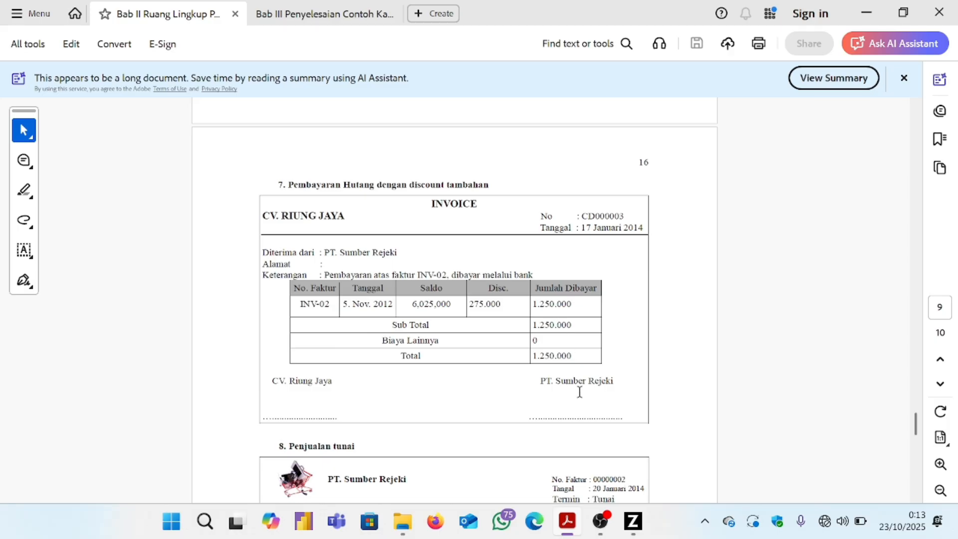
click(633, 521)
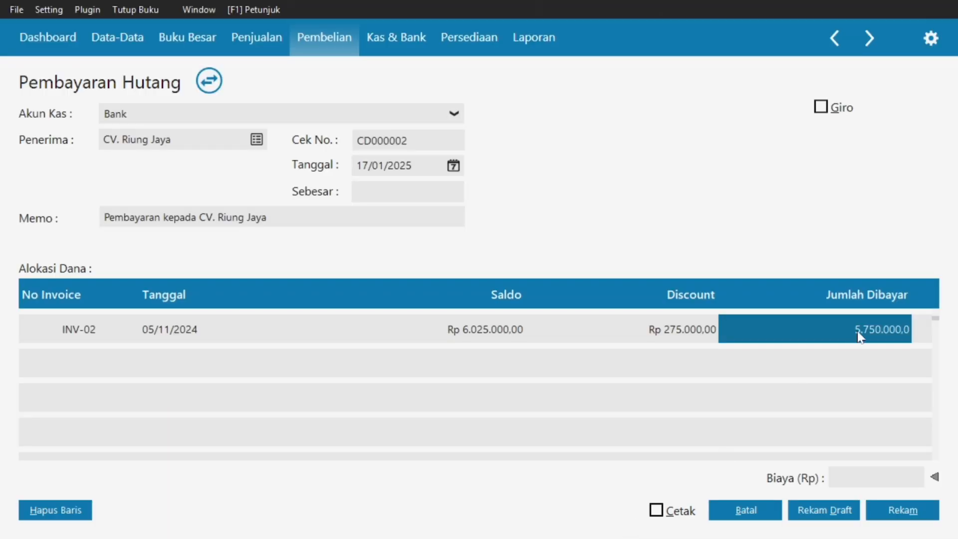
click(859, 337)
text(1250)
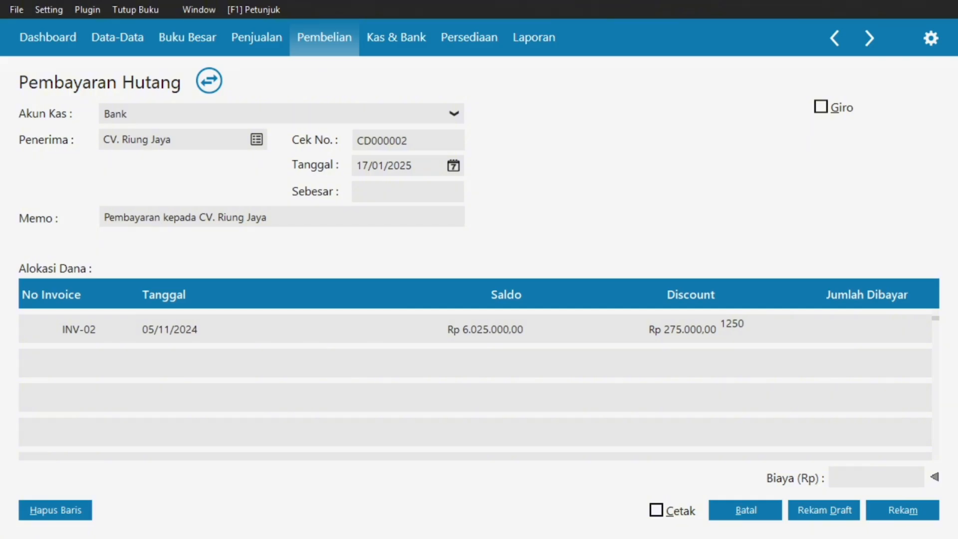
text(00)
key(Return)
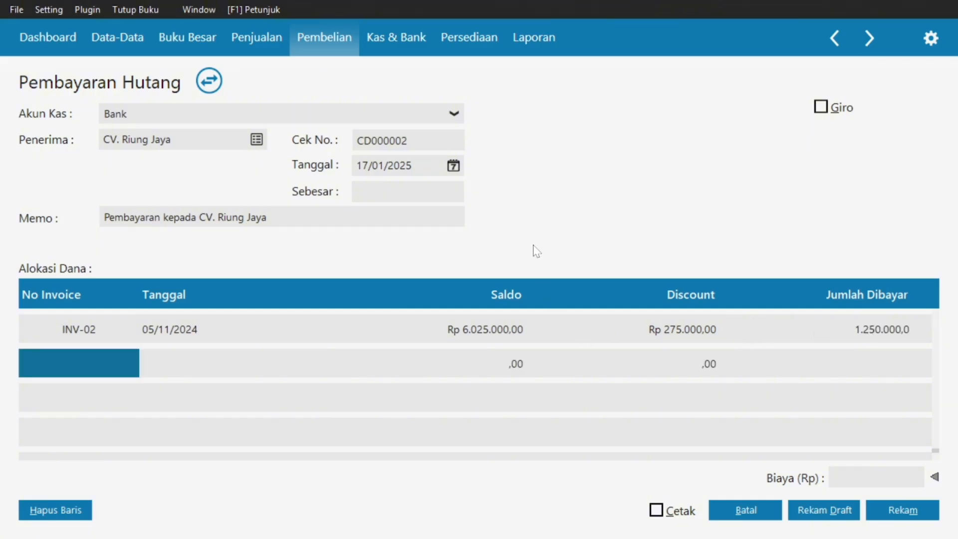
click(399, 193)
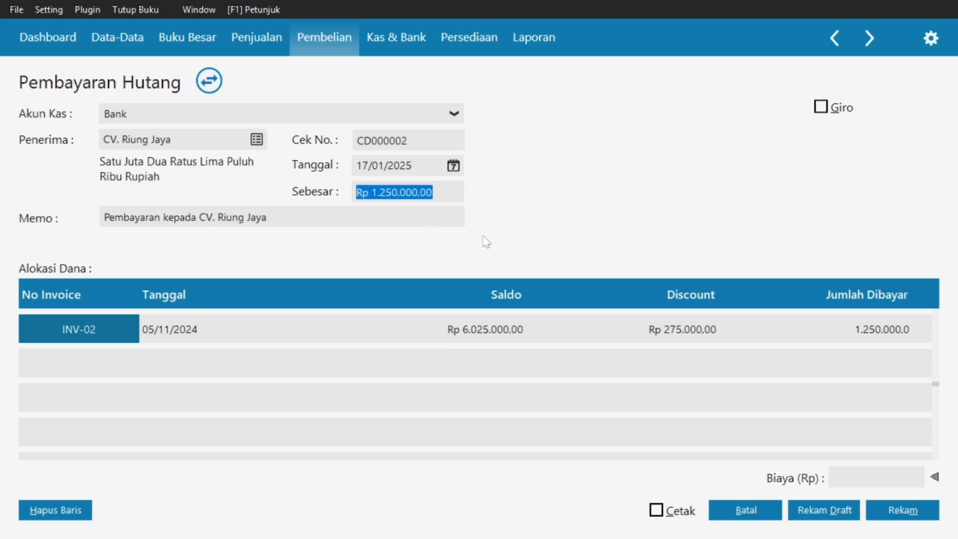
click(903, 512)
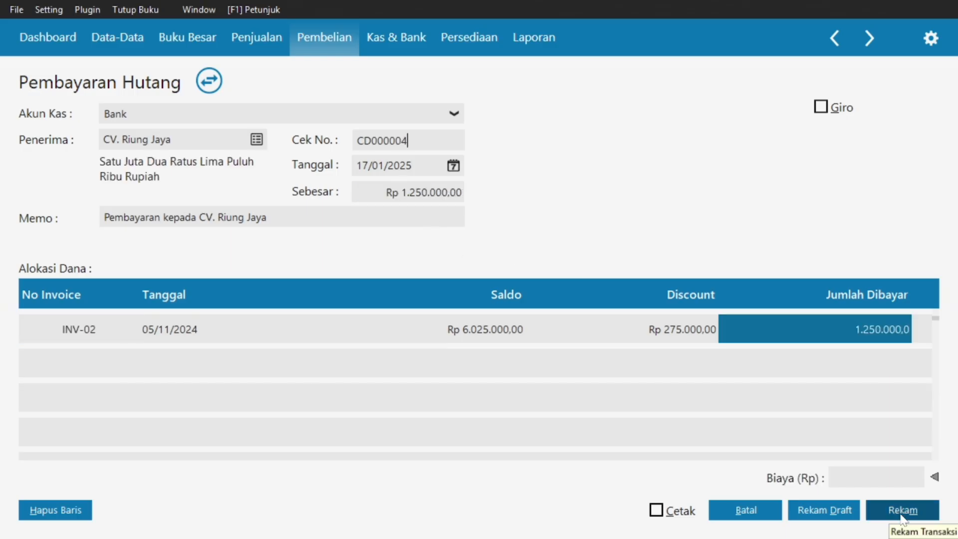
click(903, 511)
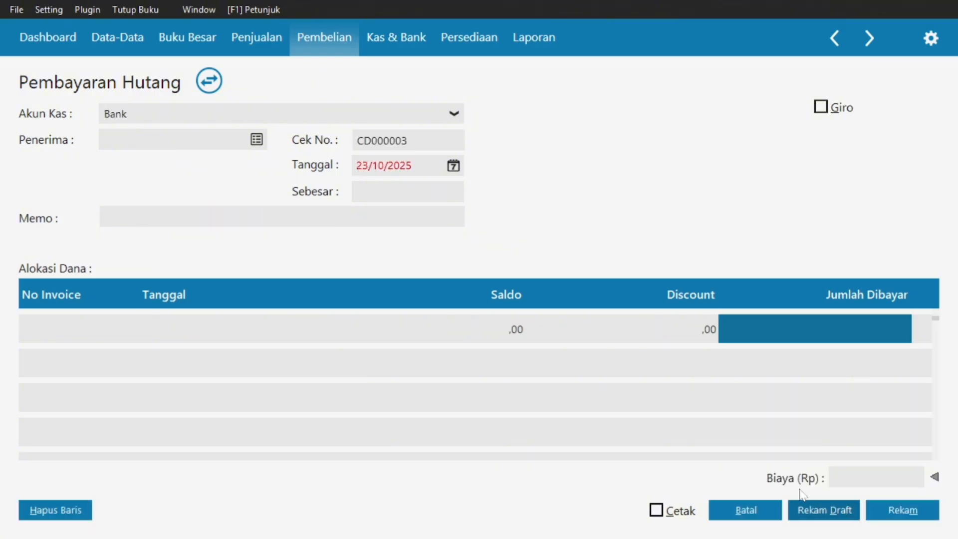
Close the empty payment form and review section 8's cash-sale invoice in the PDF.
click(743, 510)
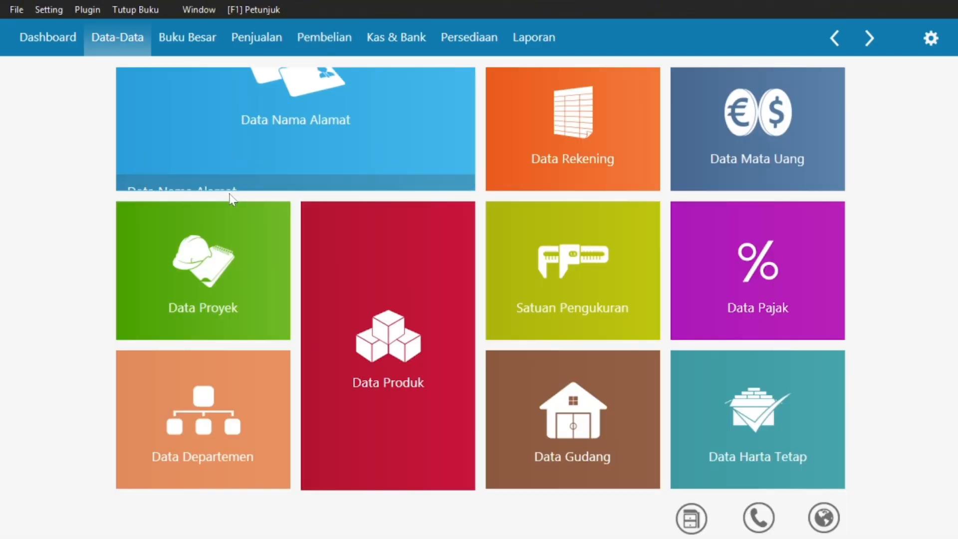
key(super)
click(567, 533)
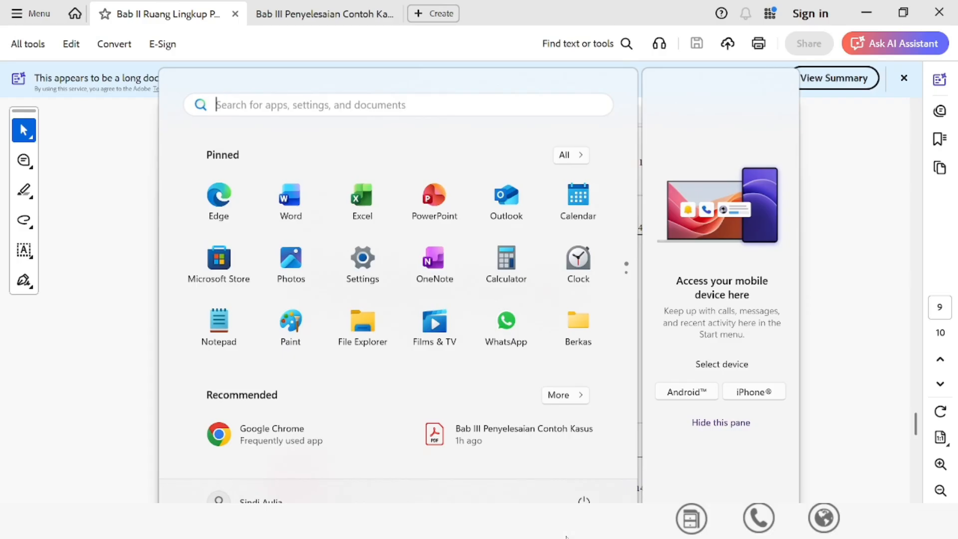
scroll(444, 336, down, 5)
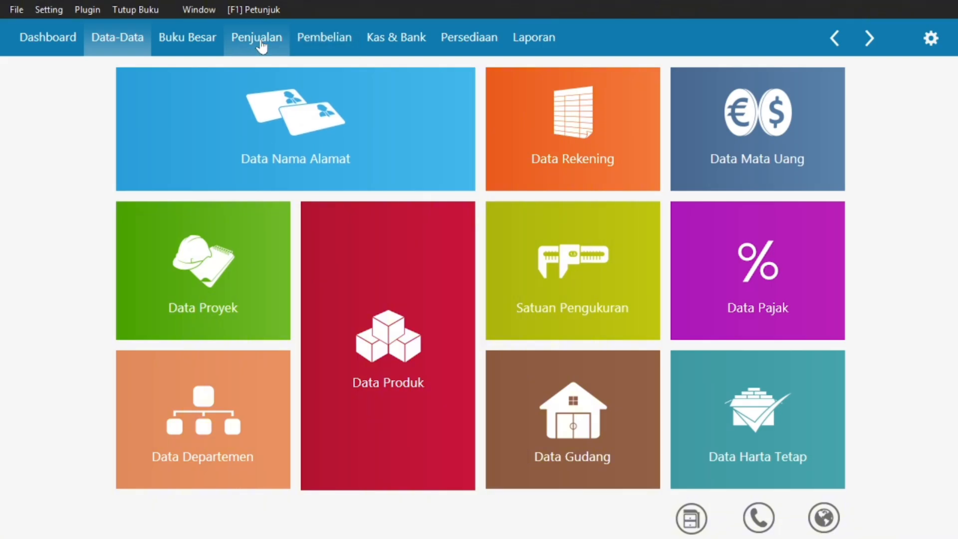
Start a new sales invoice, number 00000001, from Penjualan > Invoice Penjualan.
click(260, 43)
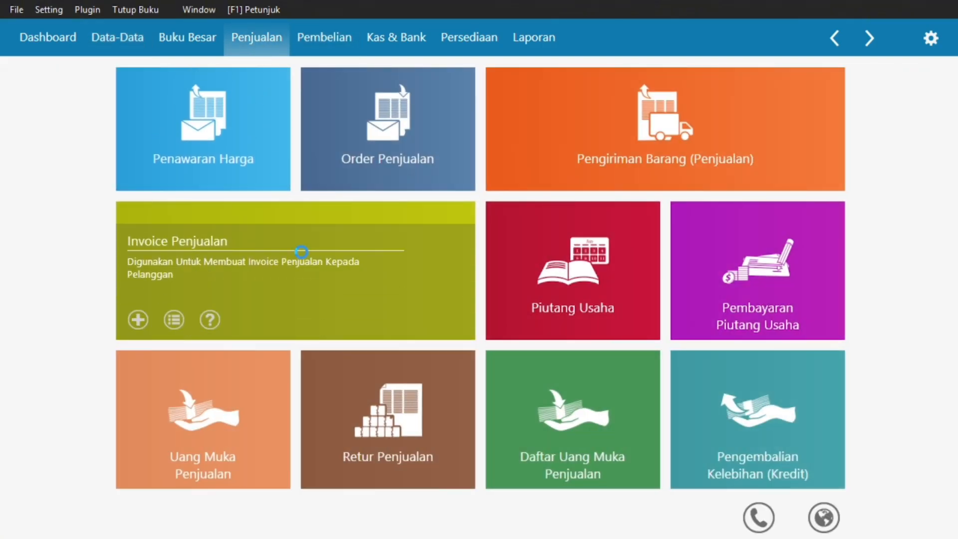
click(304, 255)
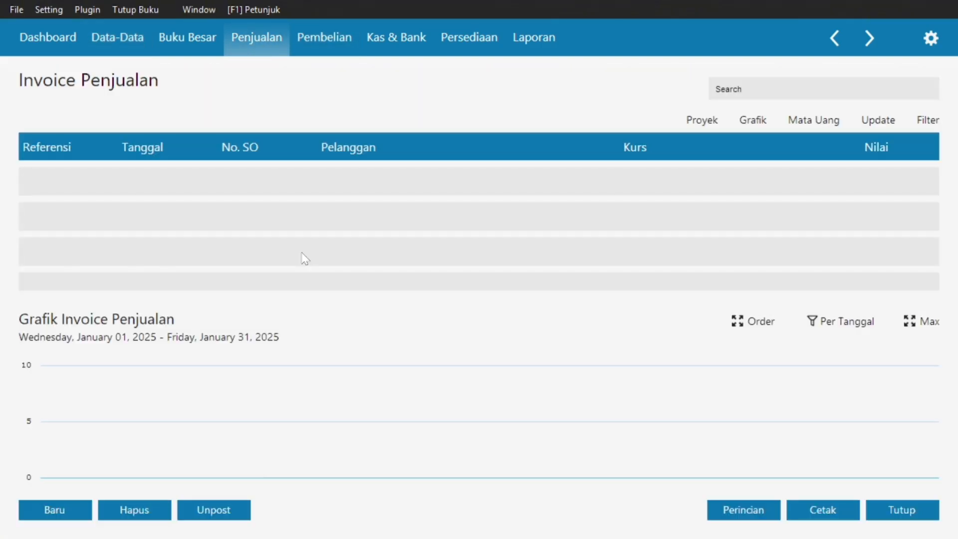
click(34, 507)
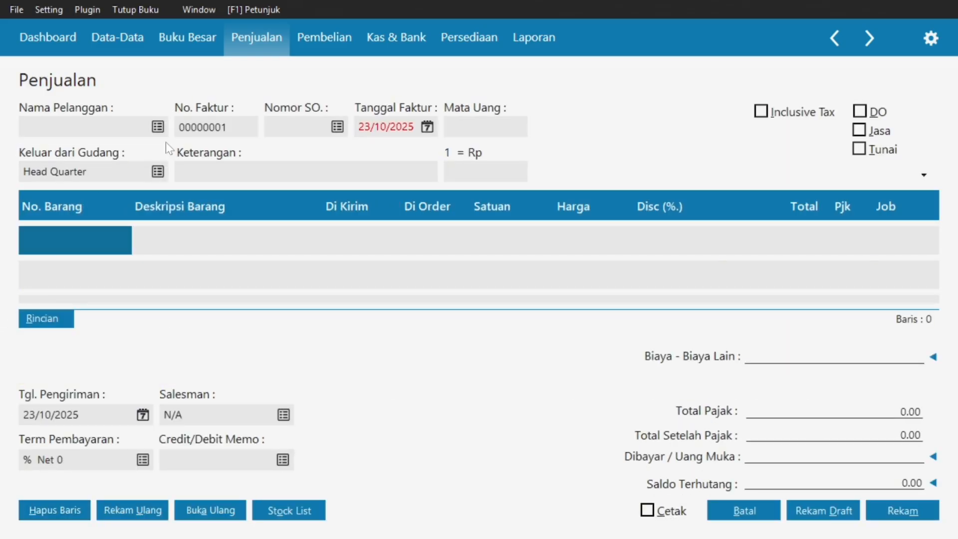
Create customer CUST-5 'UD Rahayu' and select it for the sales invoice.
click(162, 126)
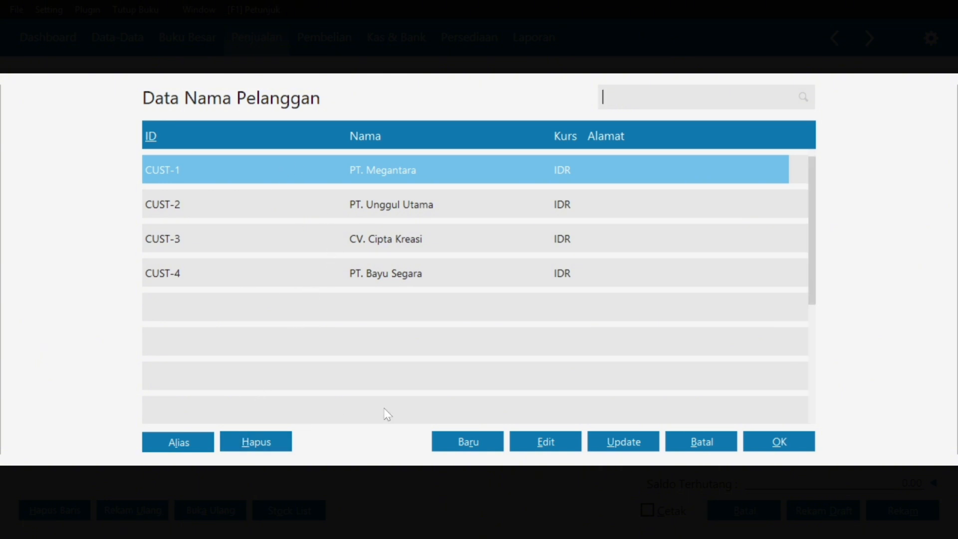
click(461, 443)
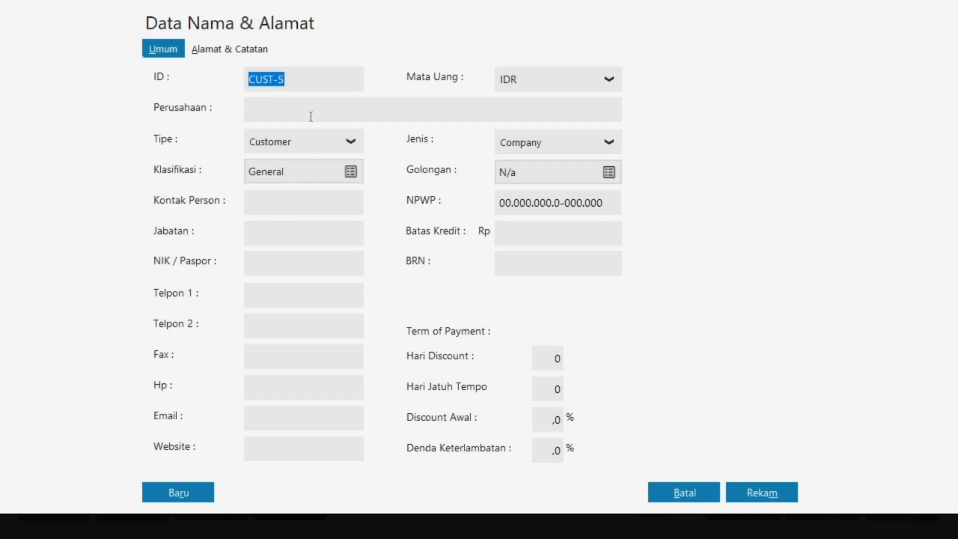
click(309, 107)
key(Caps_Lock)
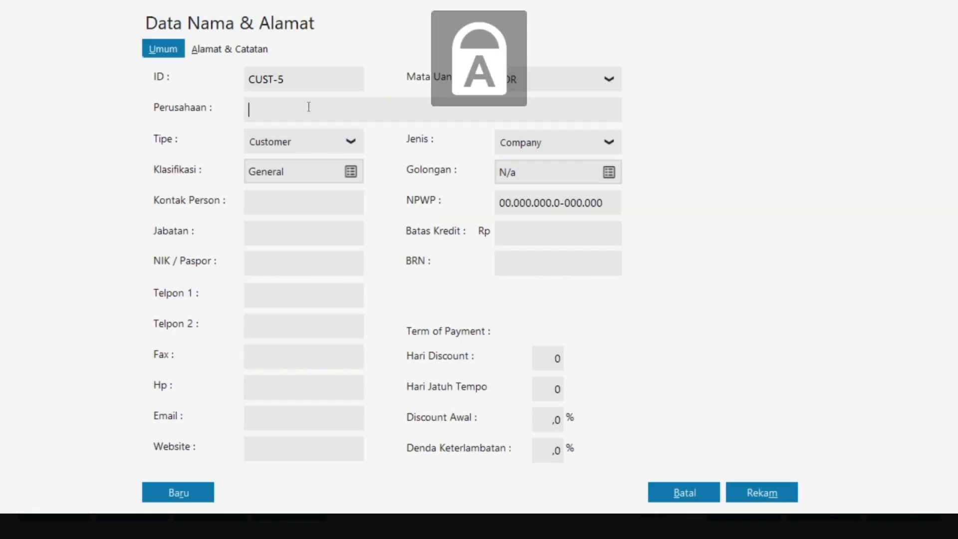
text(U)
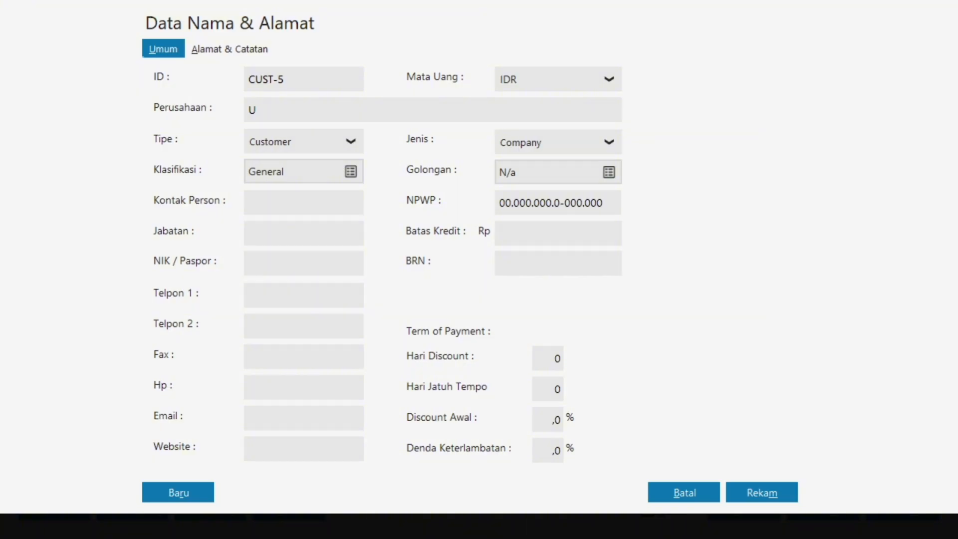
text(D)
key(Caps_Lock)
text(R)
key(Caps_Lock)
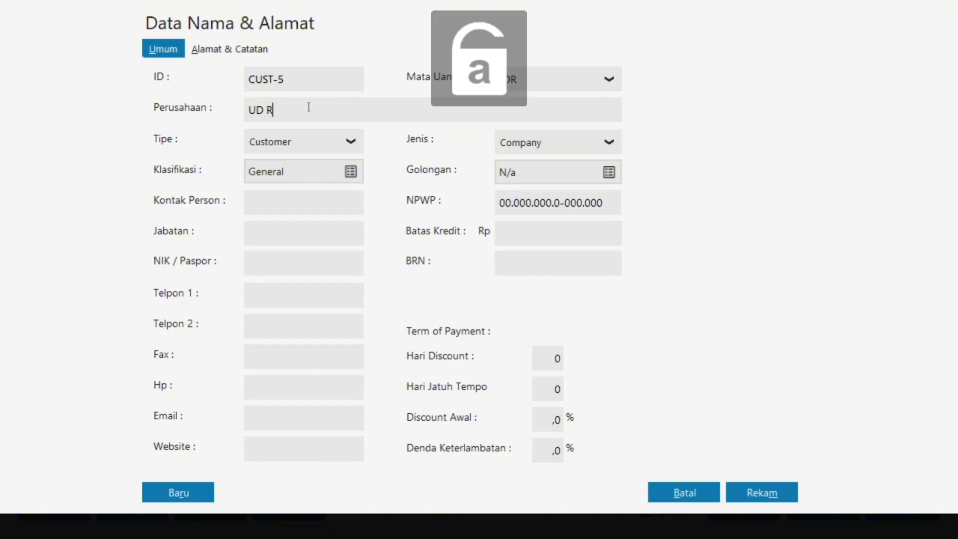
text(ahayu)
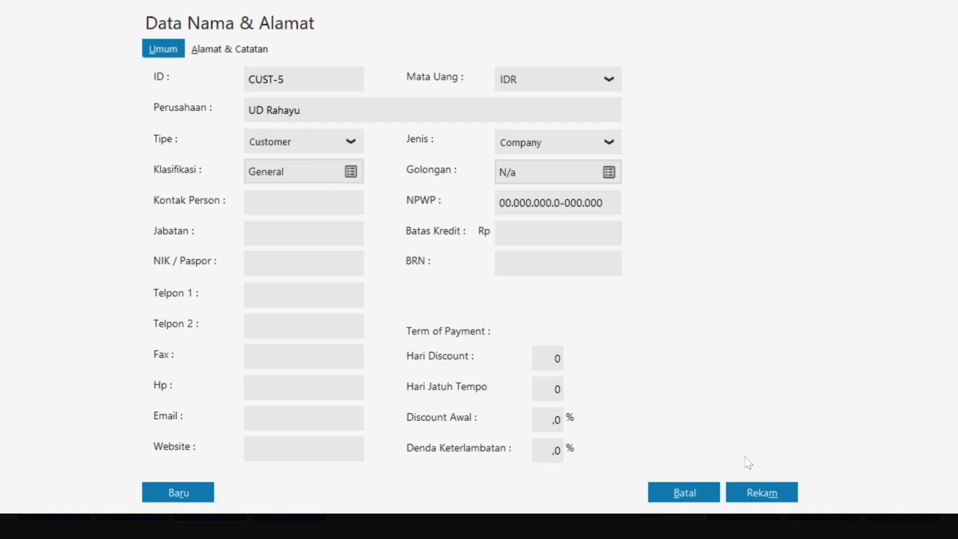
click(772, 494)
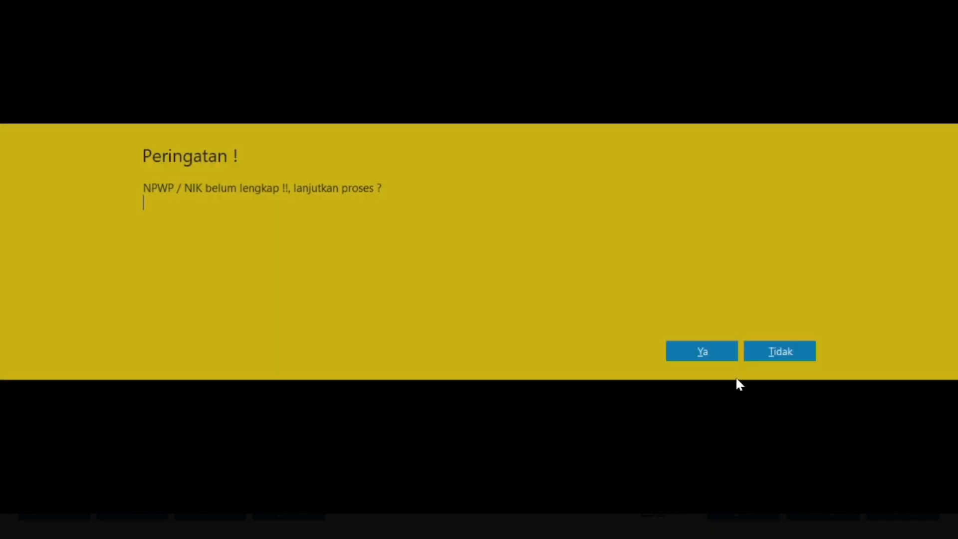
click(703, 344)
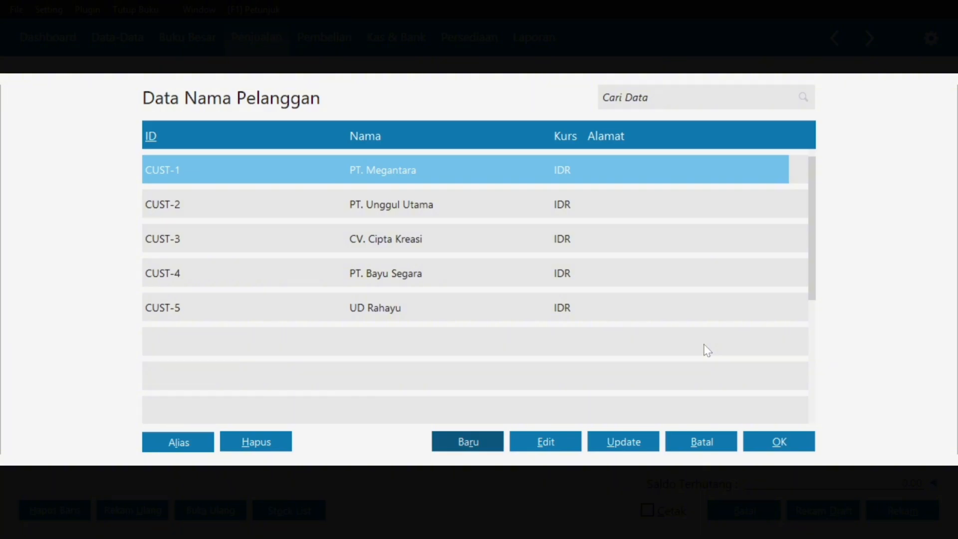
click(369, 310)
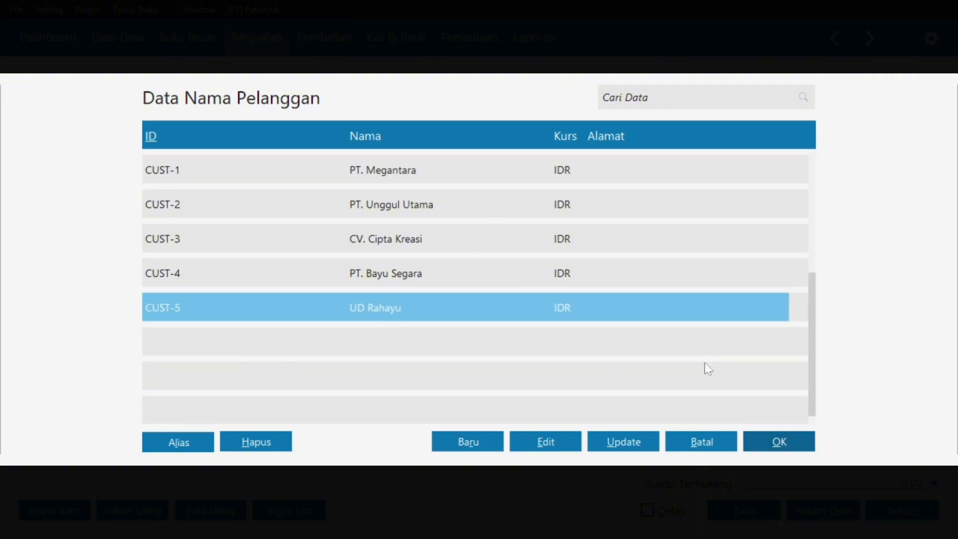
Confirm UD Rahayu as the invoice customer and check the reference invoice in Acrobat.
click(792, 451)
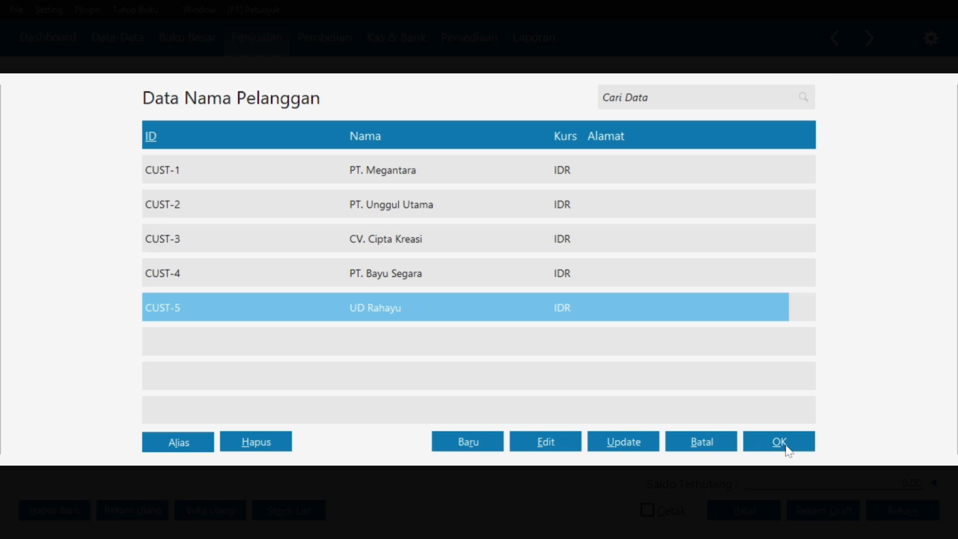
key(super)
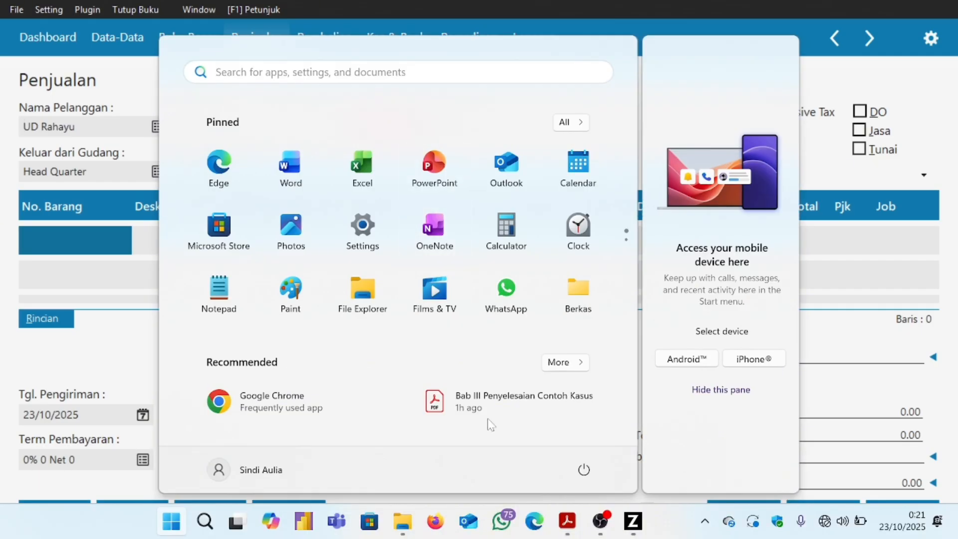
mouse_move(569, 527)
click(556, 489)
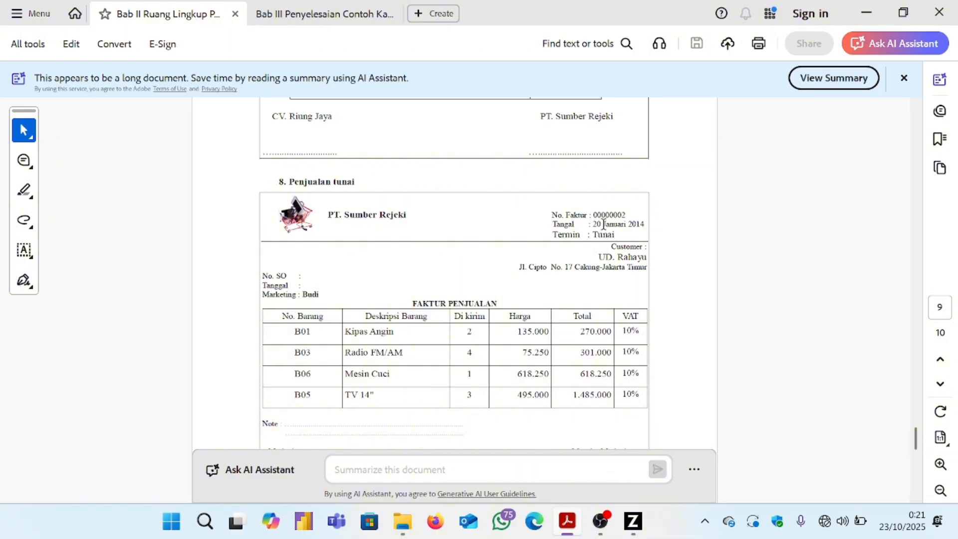
click(631, 522)
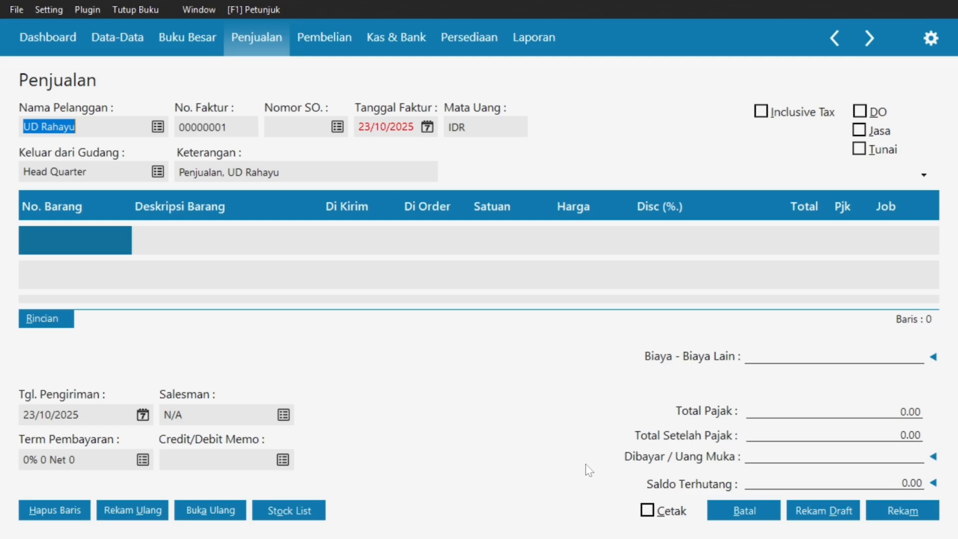
Set the Tanggal Faktur invoice date to 29/01/2025 using the calendar.
click(426, 127)
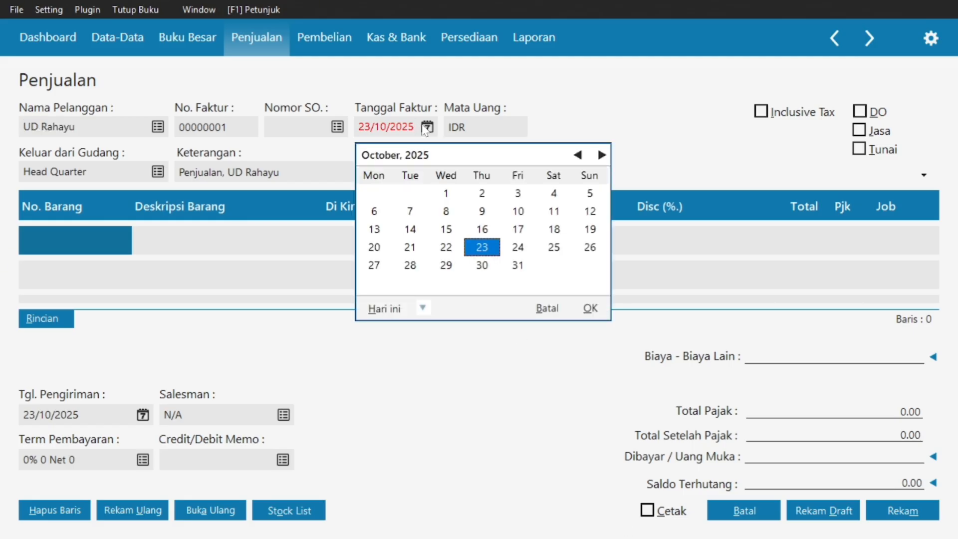
click(580, 155)
click(580, 156)
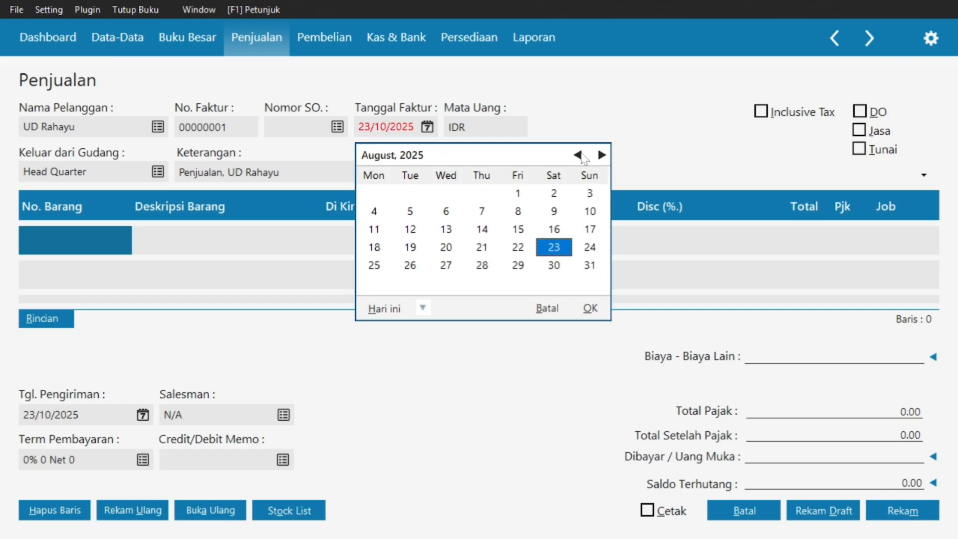
click(580, 155)
double_click(580, 155)
click(580, 156)
double_click(580, 156)
click(580, 156)
click(580, 155)
click(578, 156)
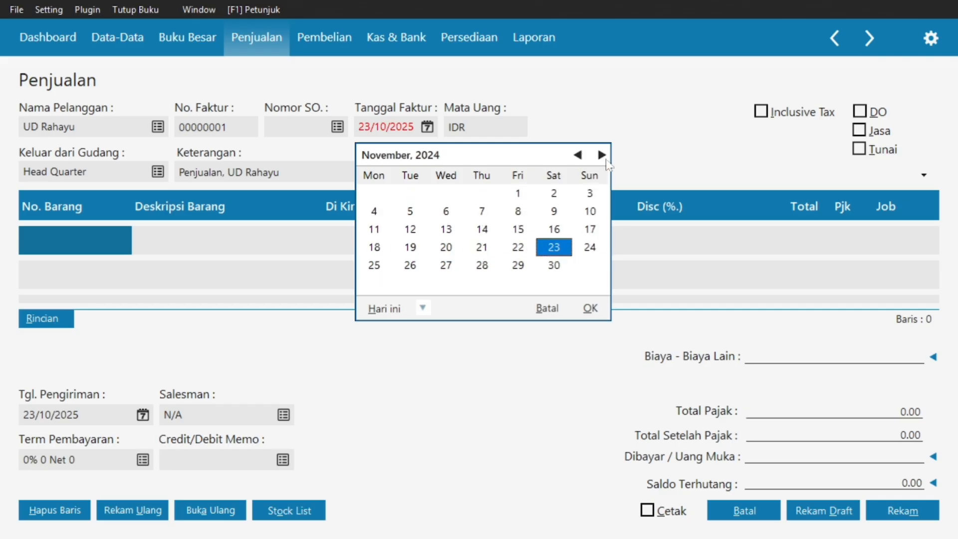
click(603, 155)
click(602, 155)
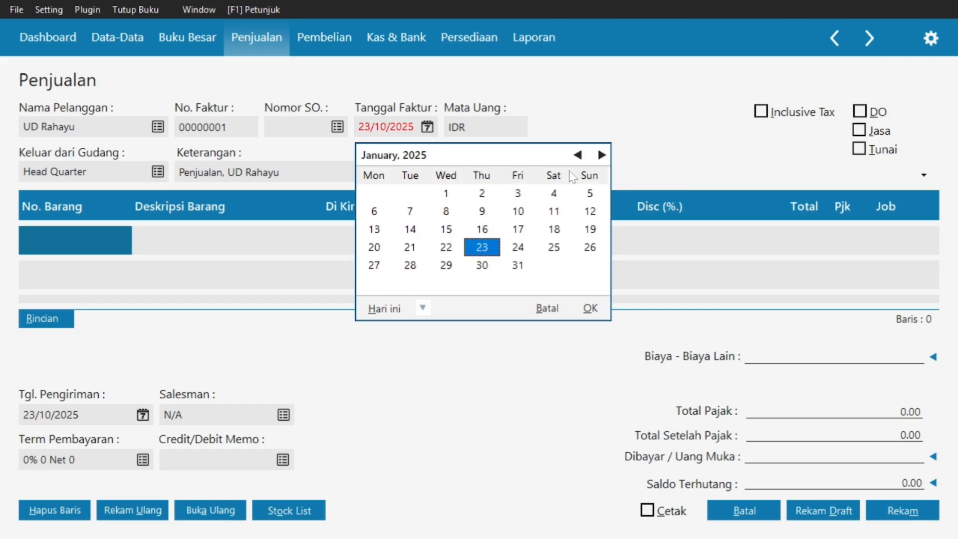
double_click(374, 246)
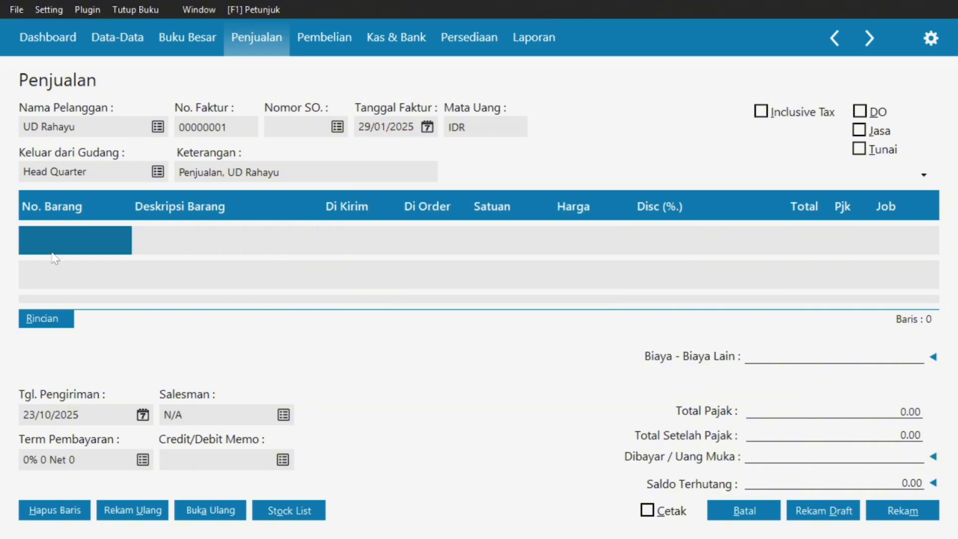
key(super)
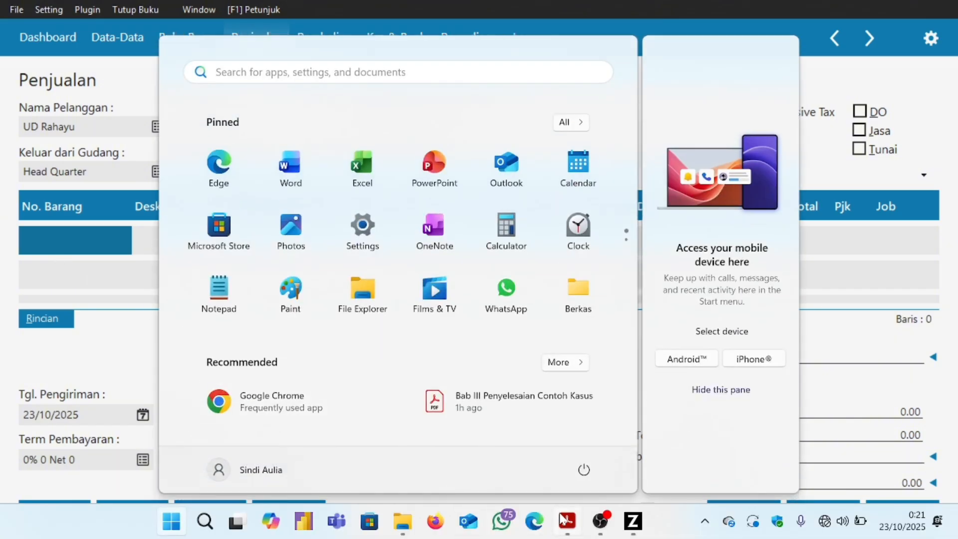
Bring up the reference invoice PDF in Acrobat to review its item lines and prices.
click(562, 520)
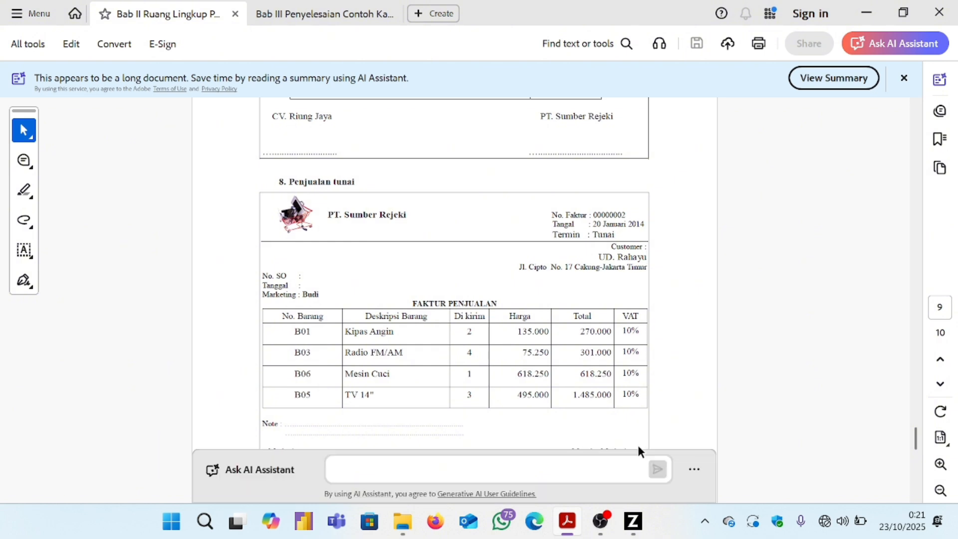
Enter B01 Kipas Angin on the first line, 2 Pcs at 135.000,000.
mouse_move(632, 521)
click(666, 416)
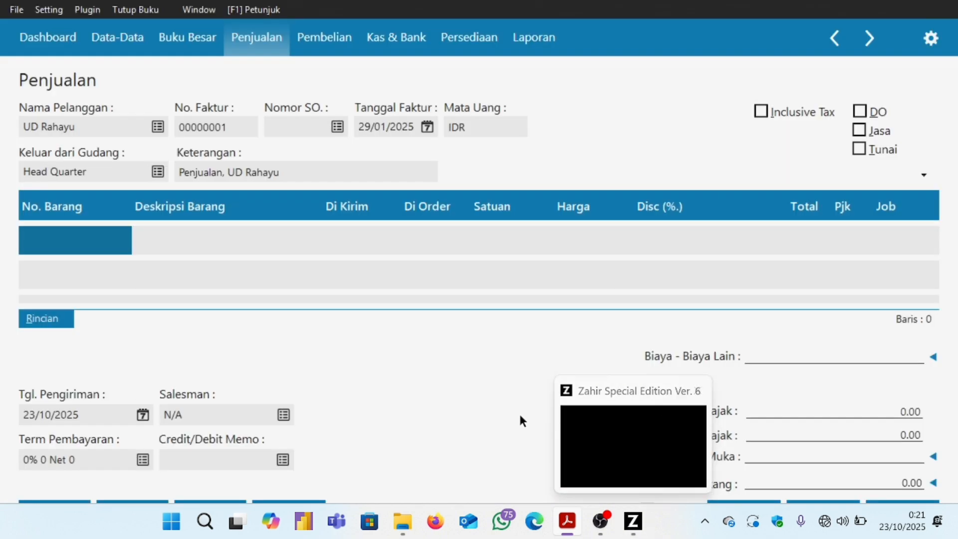
click(53, 239)
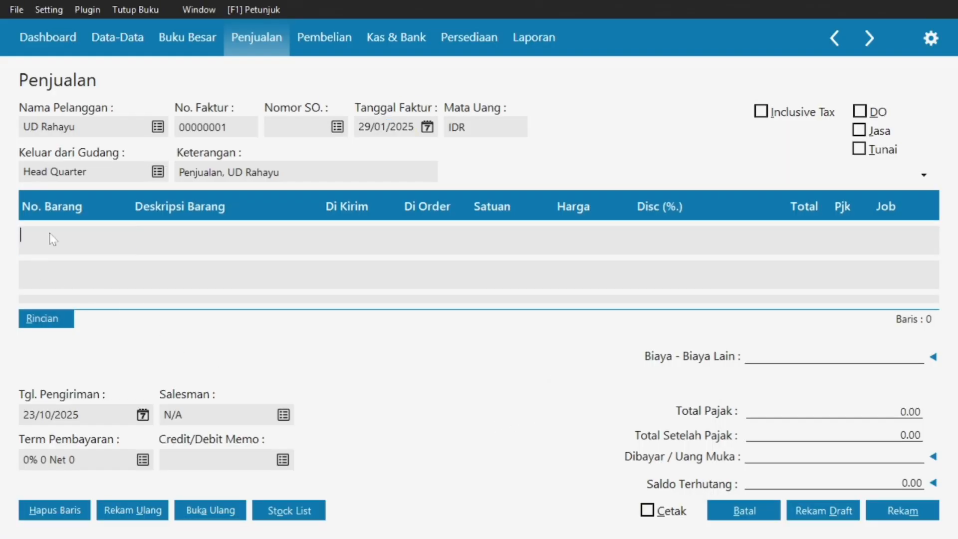
double_click(50, 233)
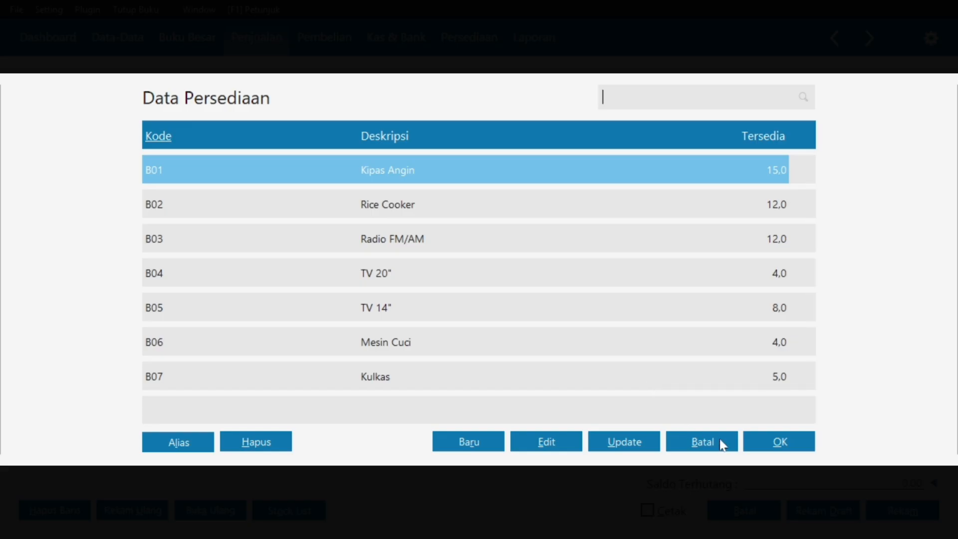
click(774, 444)
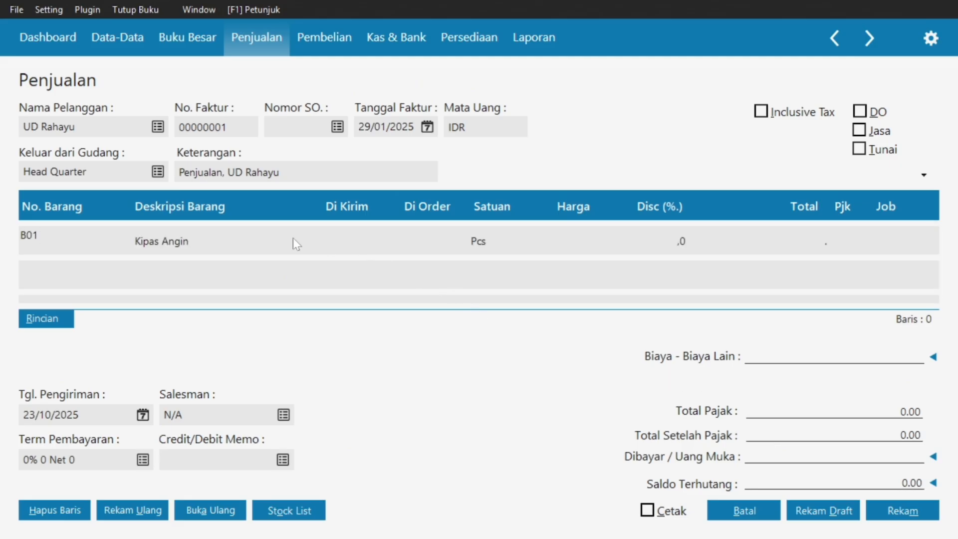
key(Tab)
key(Tab)
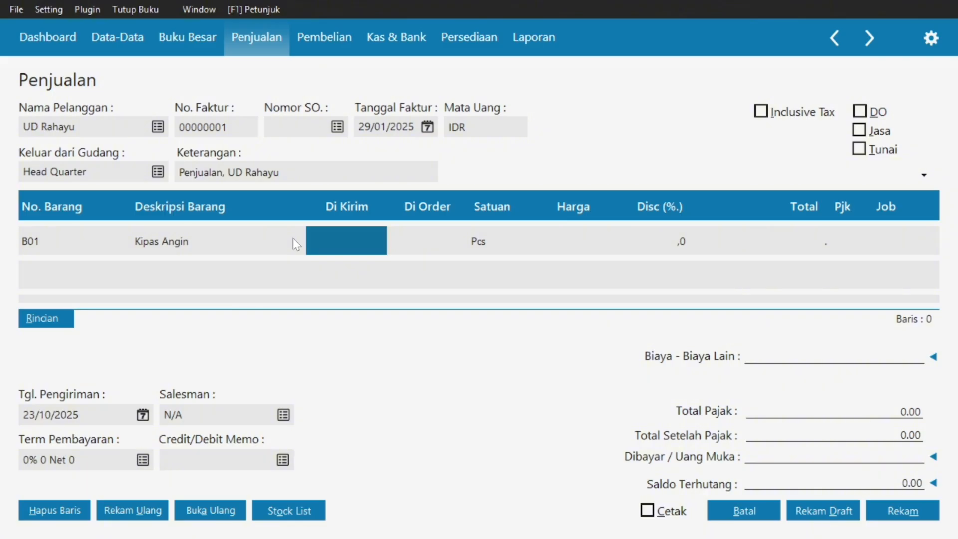
text(2)
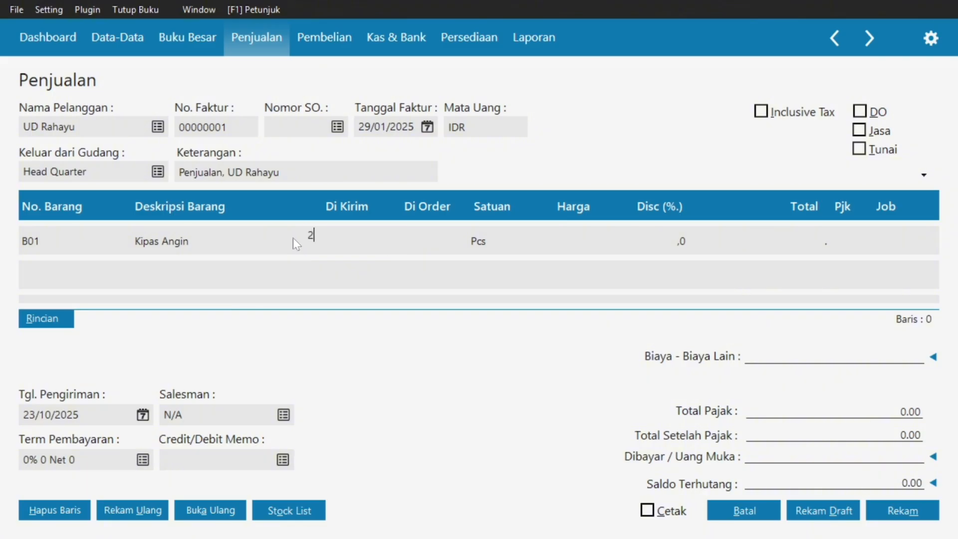
key(Tab)
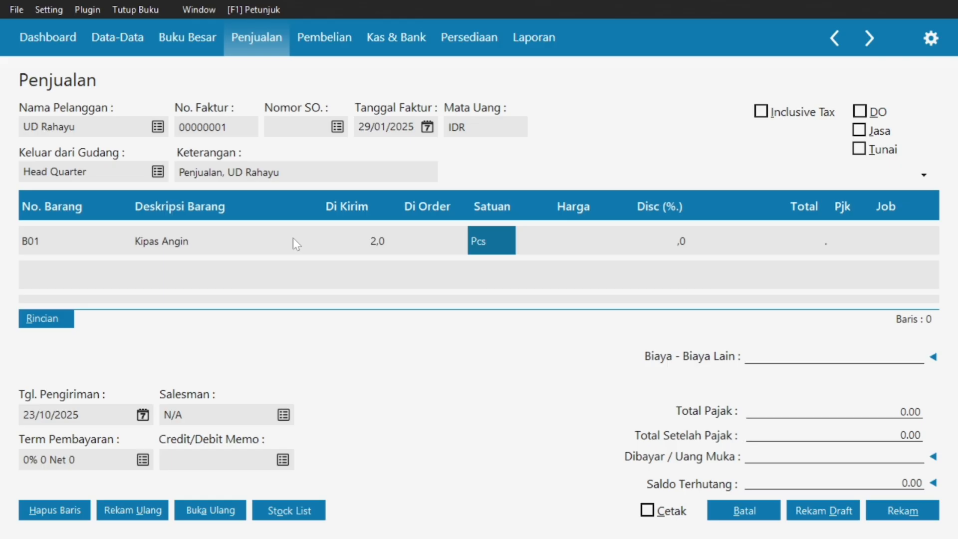
key(Tab)
text(135)
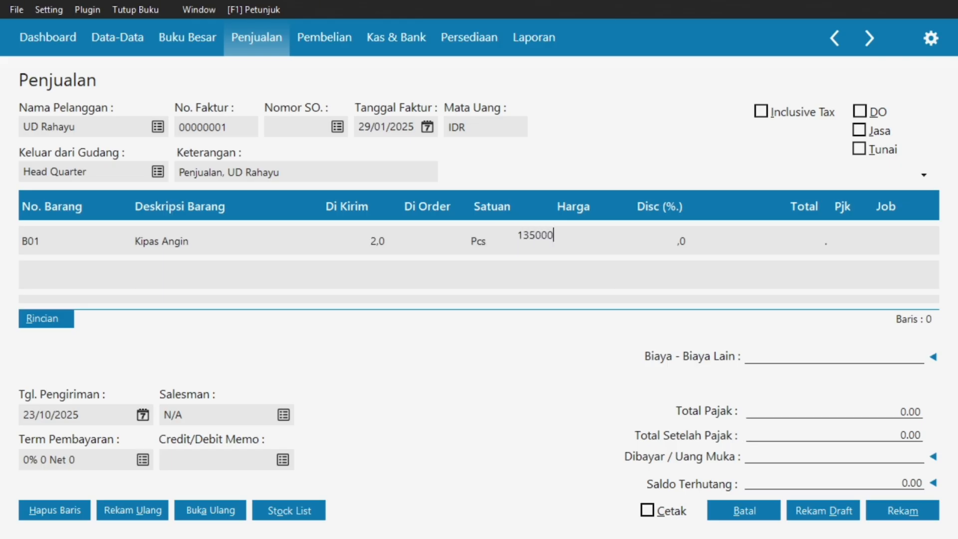
text(000000)
Apply VAT to the Kipas Angin line and commit it, giving 297.000,00 after tax.
click(834, 245)
double_click(839, 245)
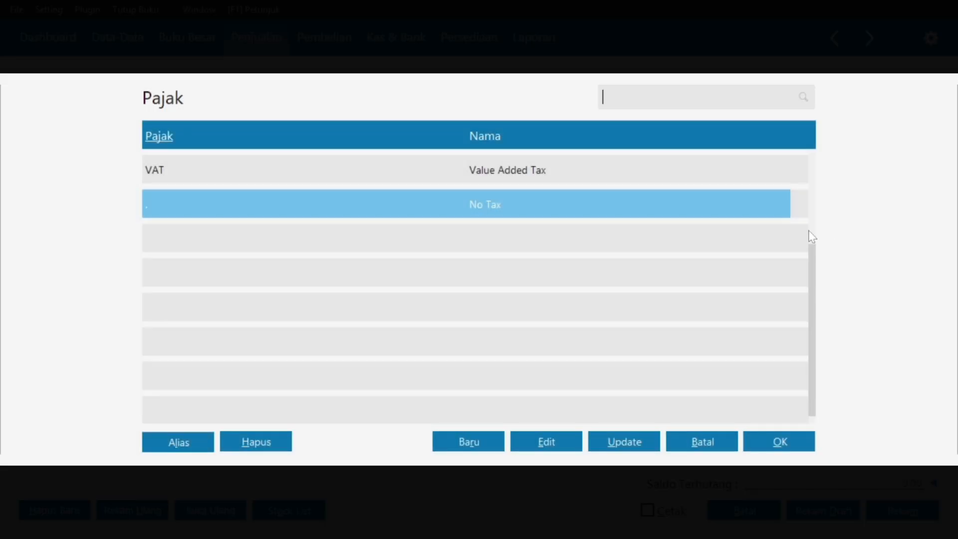
click(573, 178)
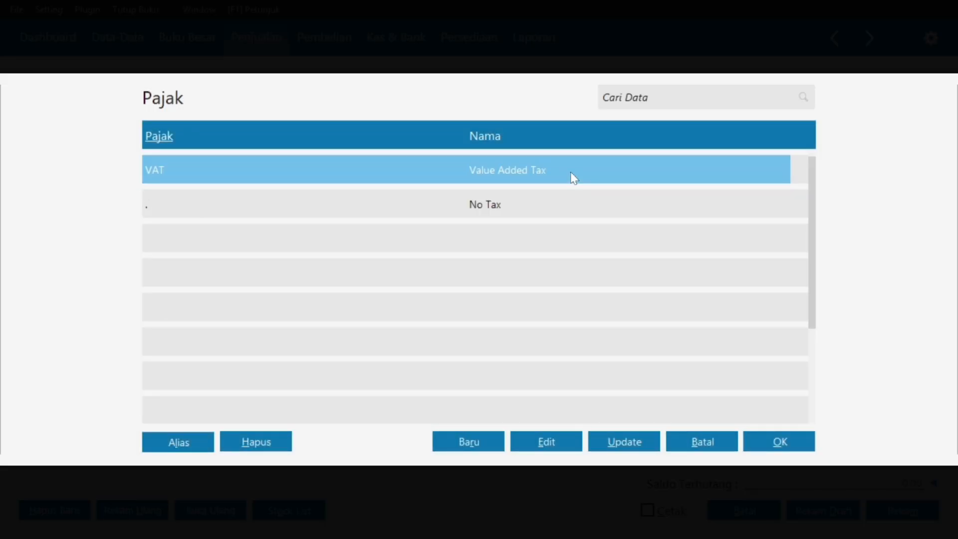
click(767, 452)
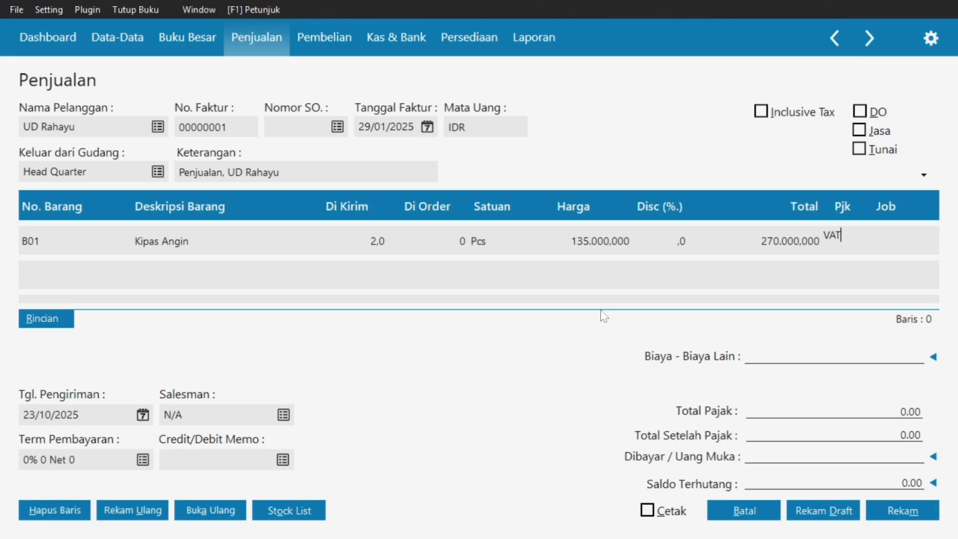
key(Tab)
key(Tab)
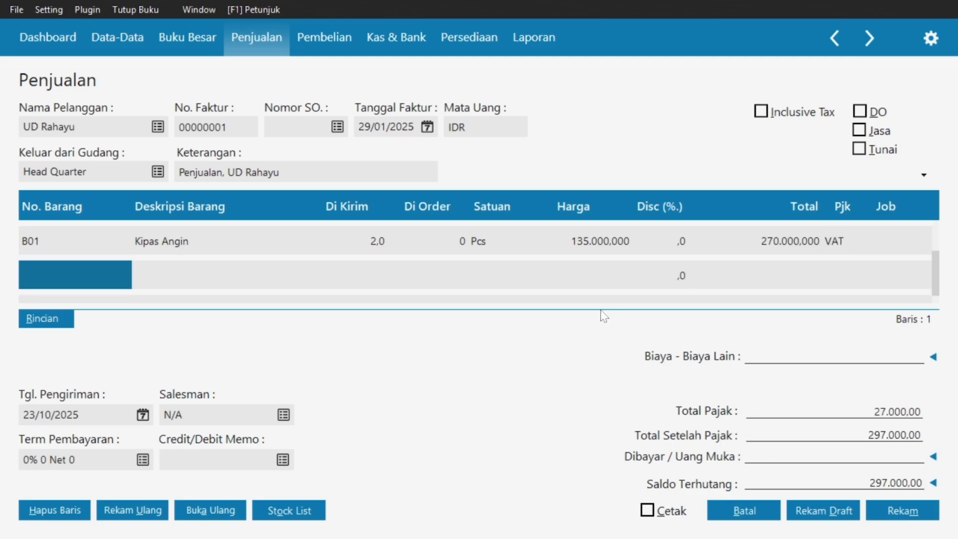
key(super)
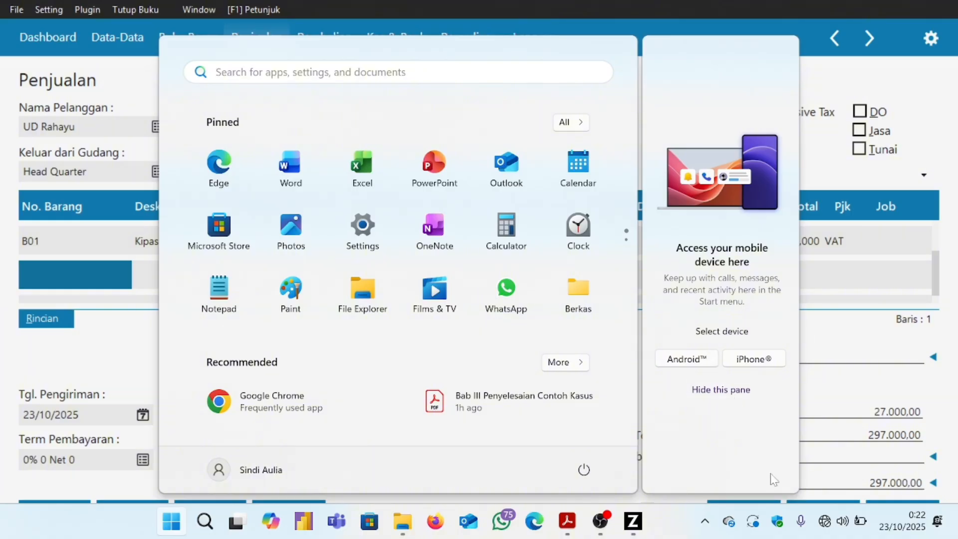
Check the cash sale's remaining item lines in the PDF, then return to Zahir.
click(564, 521)
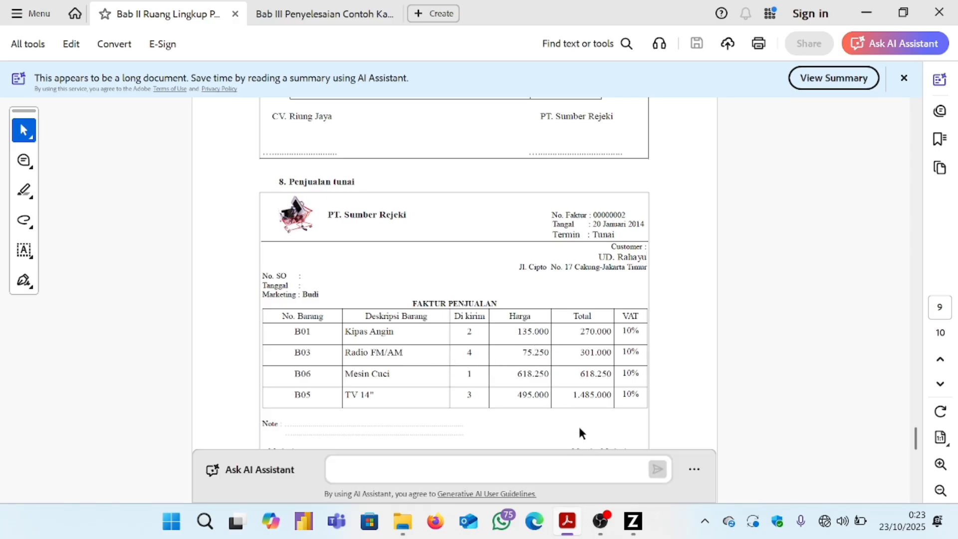
click(633, 521)
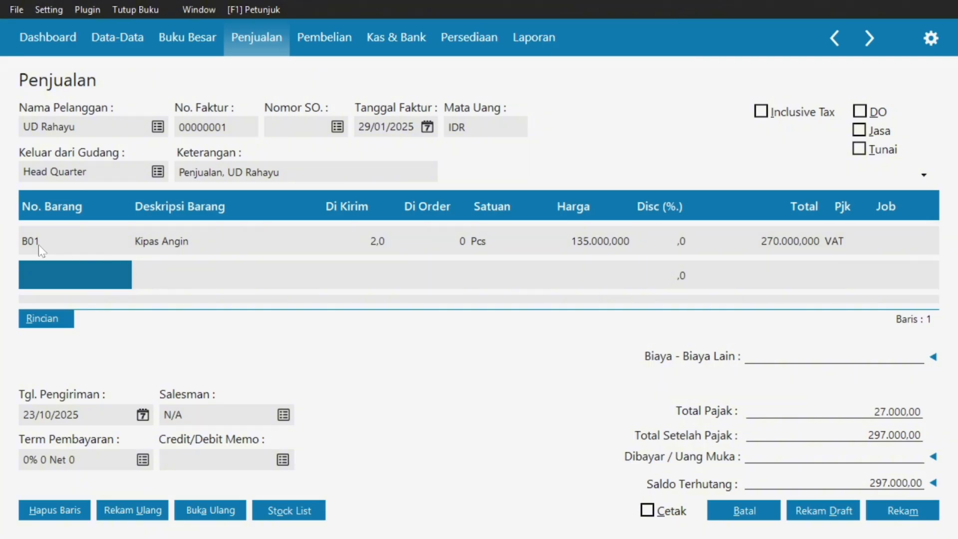
Enter B03 Radio FM/AM on the second line, 4 Pcs at 75.250.
double_click(36, 273)
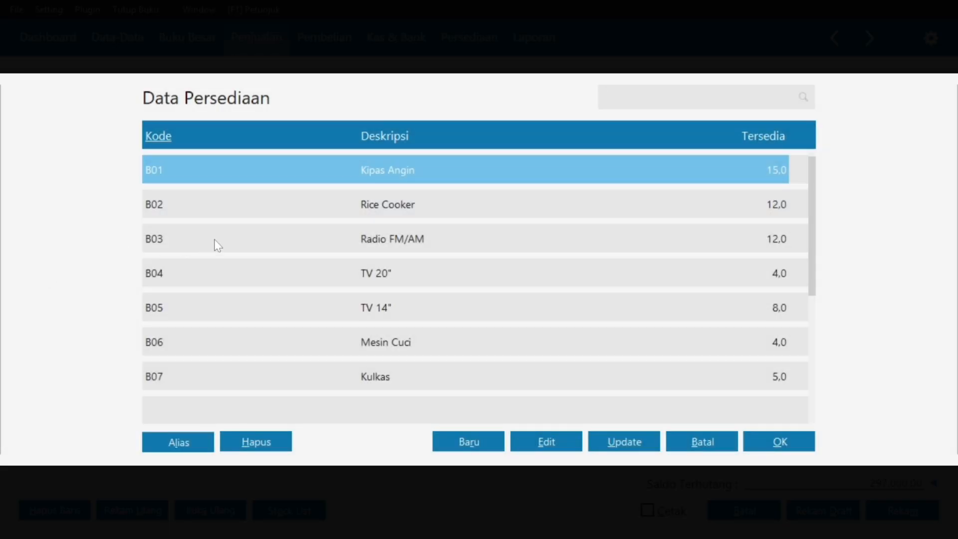
click(223, 242)
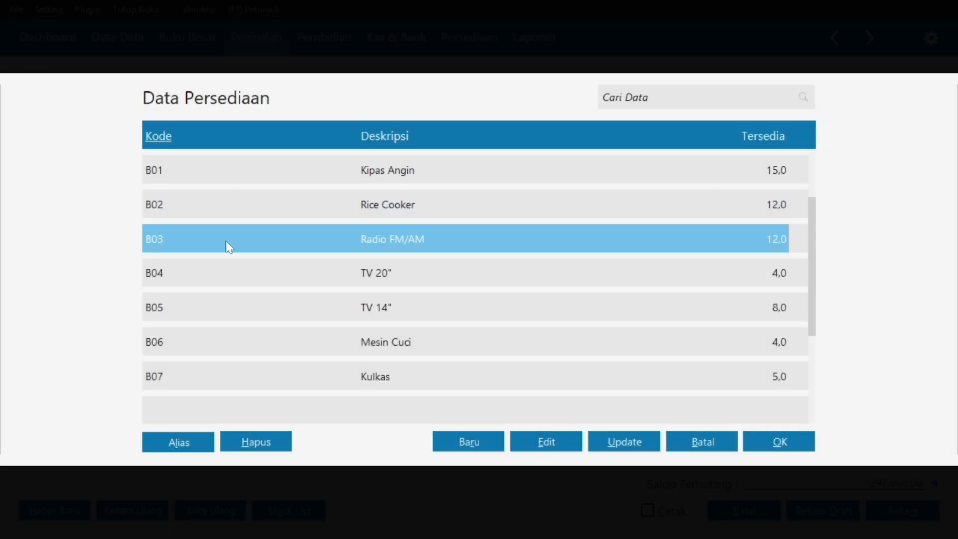
click(779, 442)
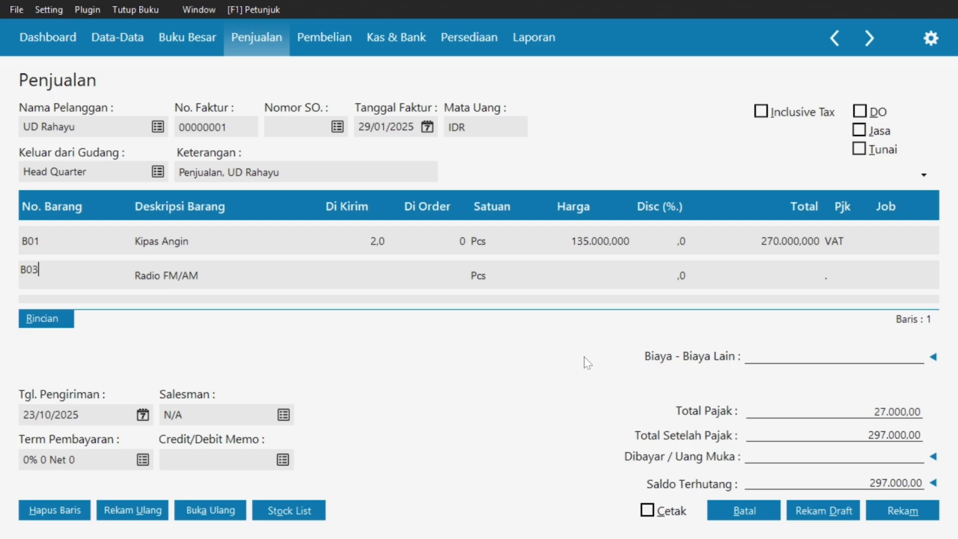
key(Tab)
key(Tab)
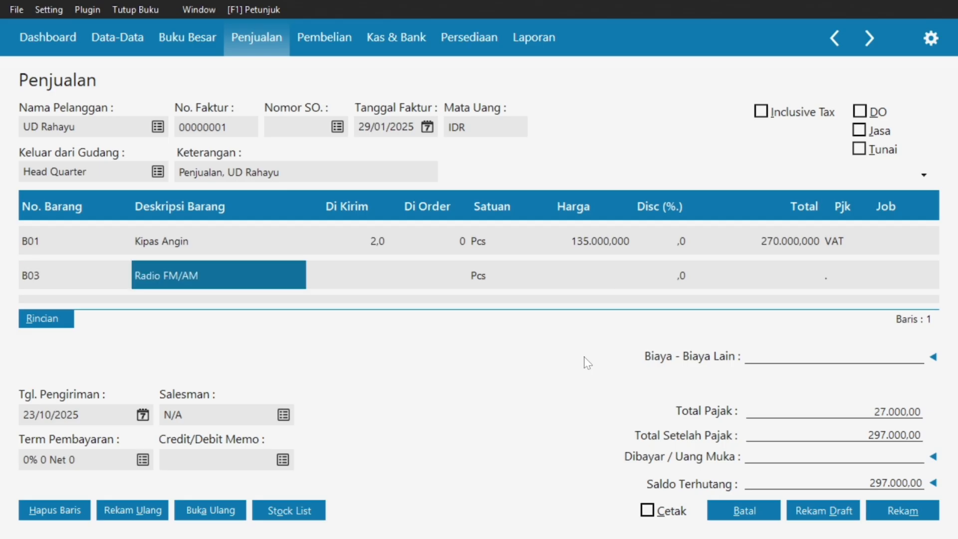
text(4)
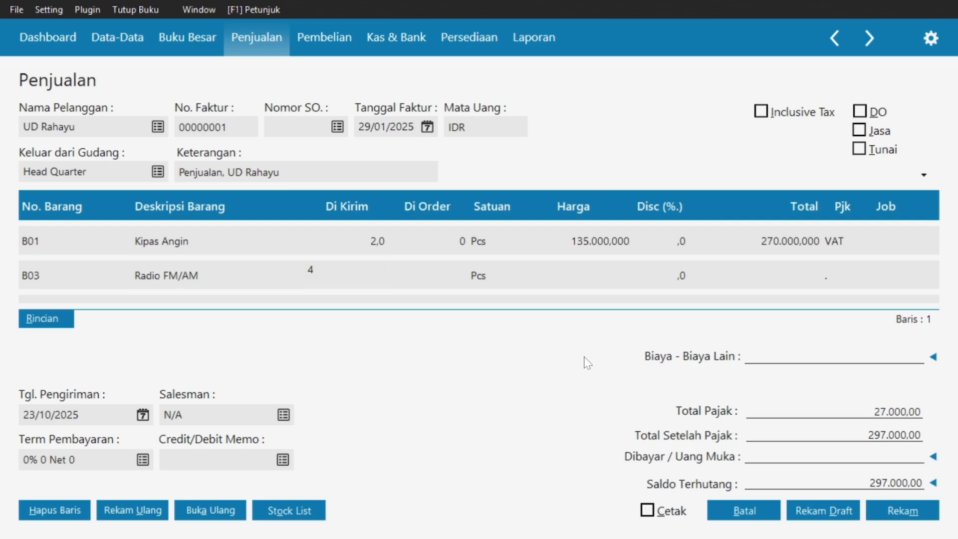
key(Tab)
key(Tab)
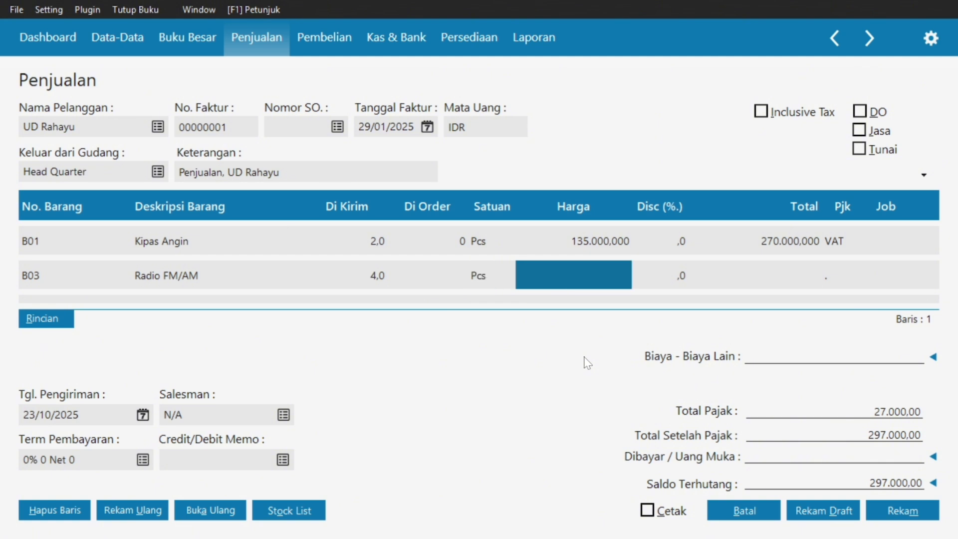
text(75)
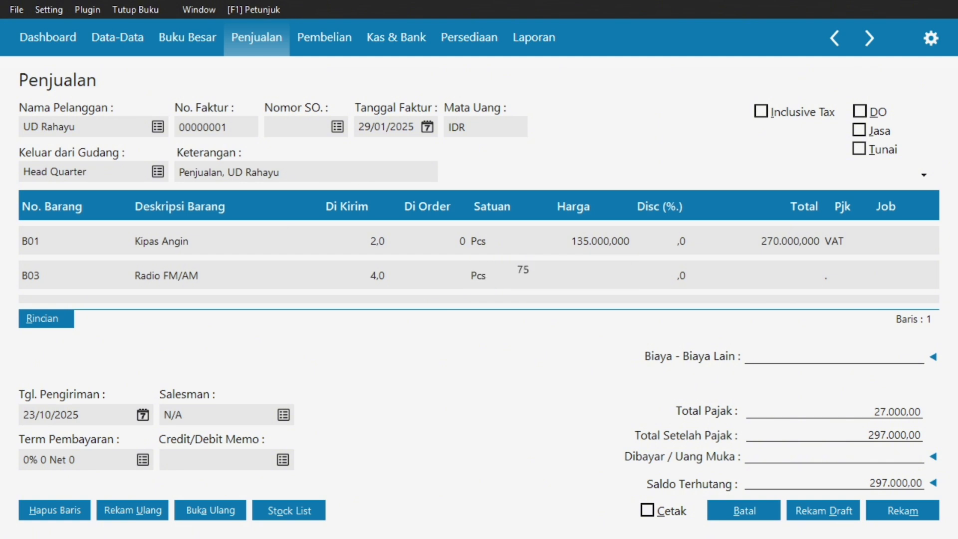
text(250)
Apply VAT to the Radio FM/AM line and commit it, making Total Pajak 57.100,00.
key(Return)
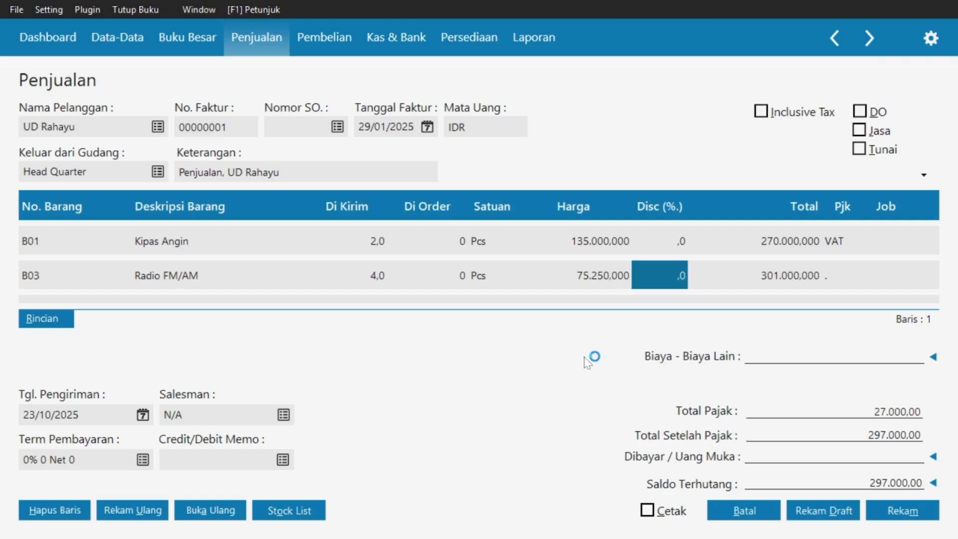
key(Return)
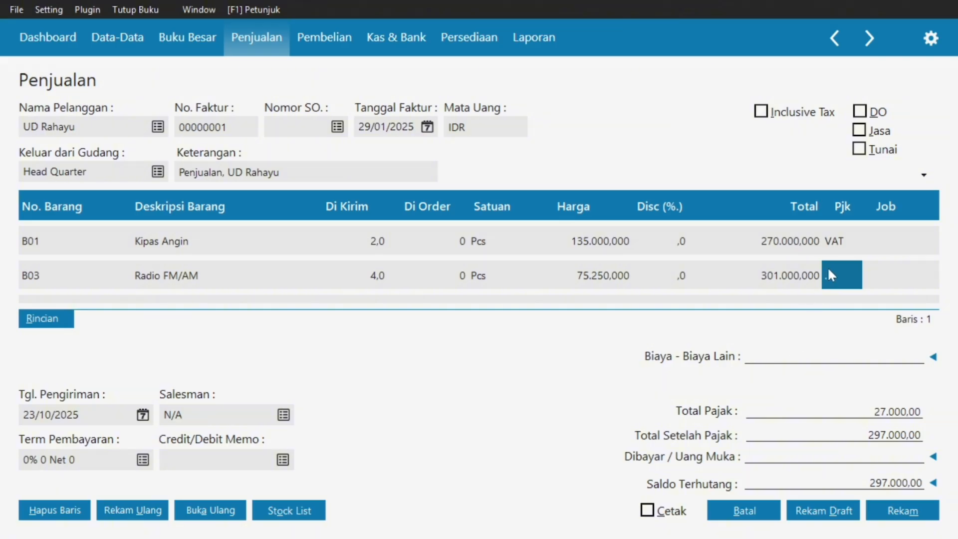
double_click(829, 270)
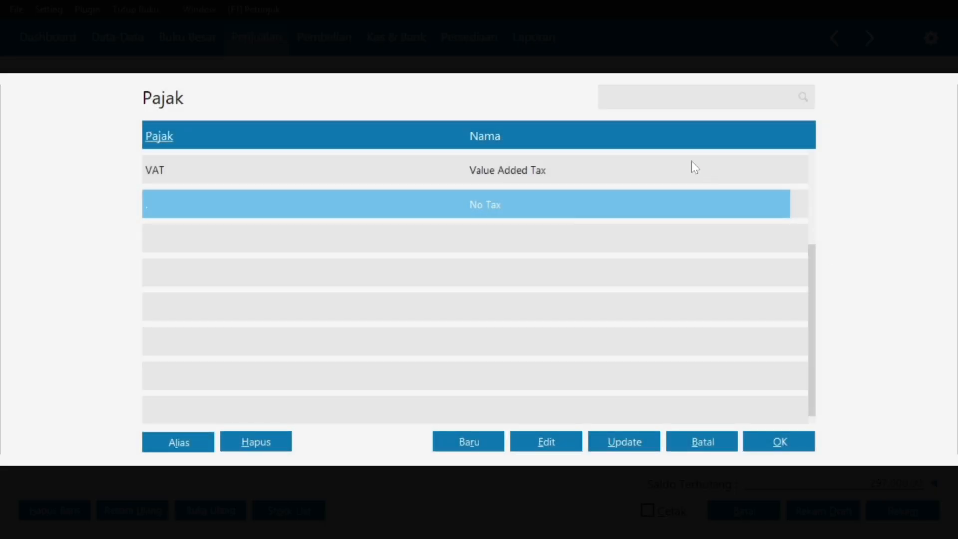
click(694, 167)
click(781, 445)
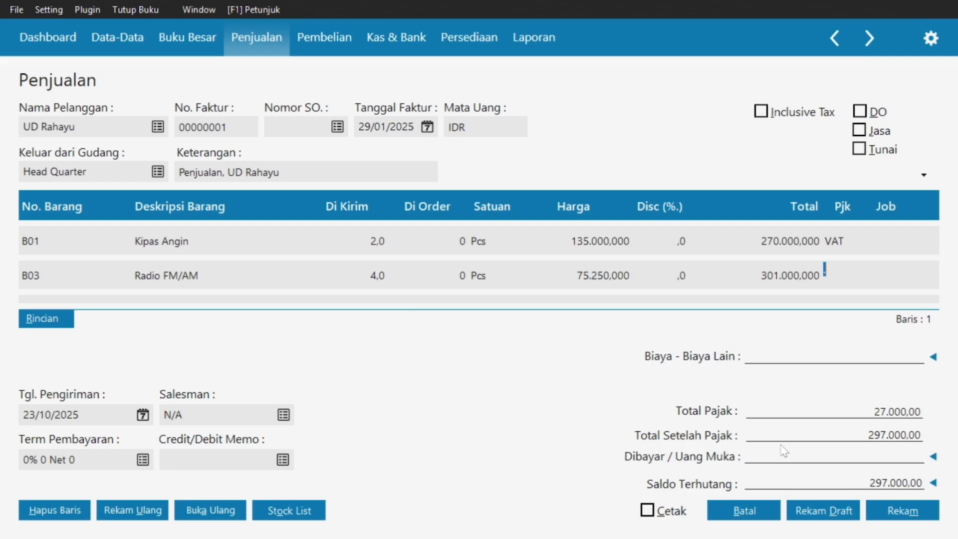
key(Return)
key(Return)
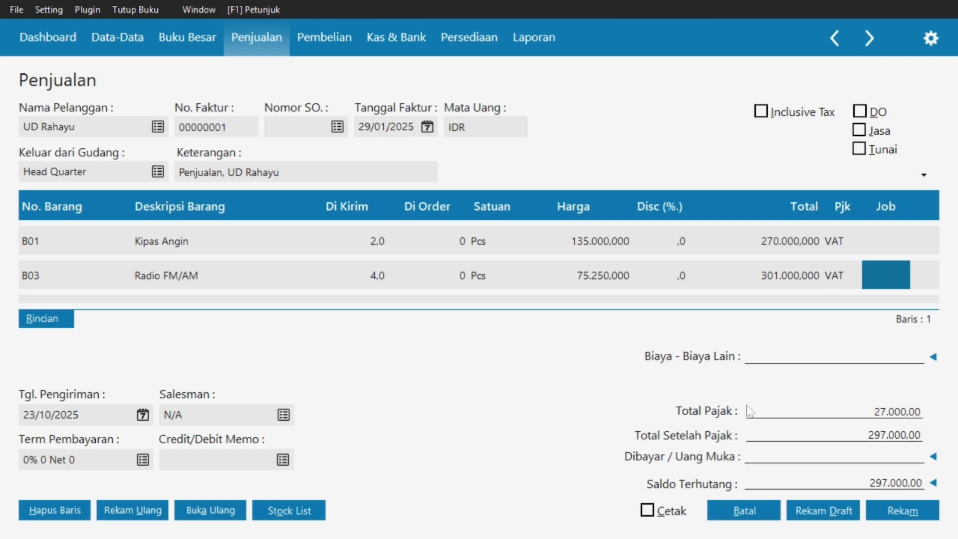
key(super)
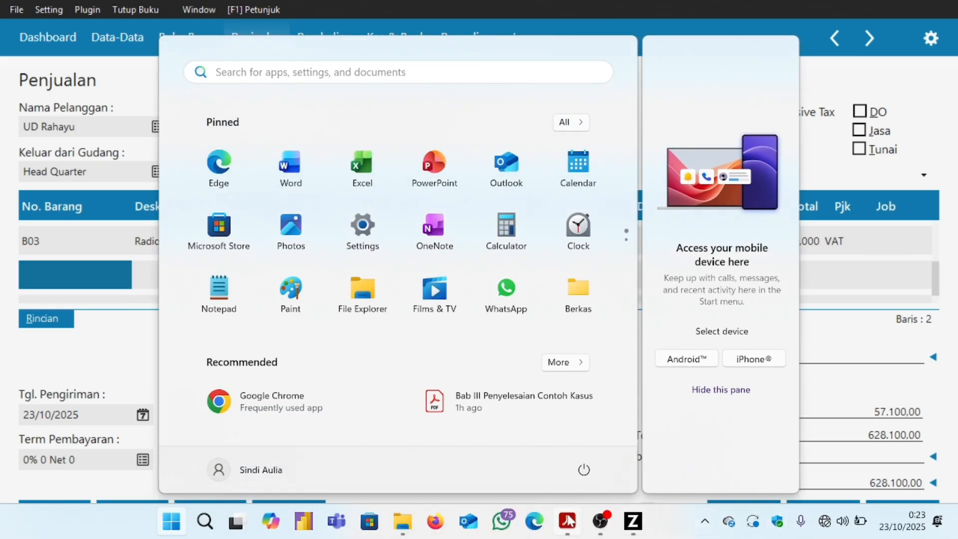
Look up the next item in the PDF, then open the Data Persediaan list for the new row.
mouse_move(567, 520)
click(489, 449)
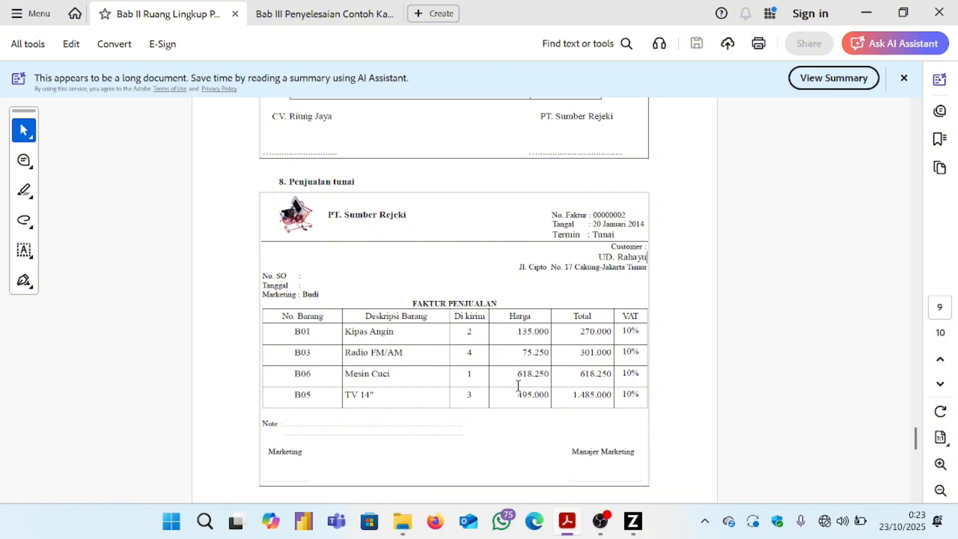
click(633, 521)
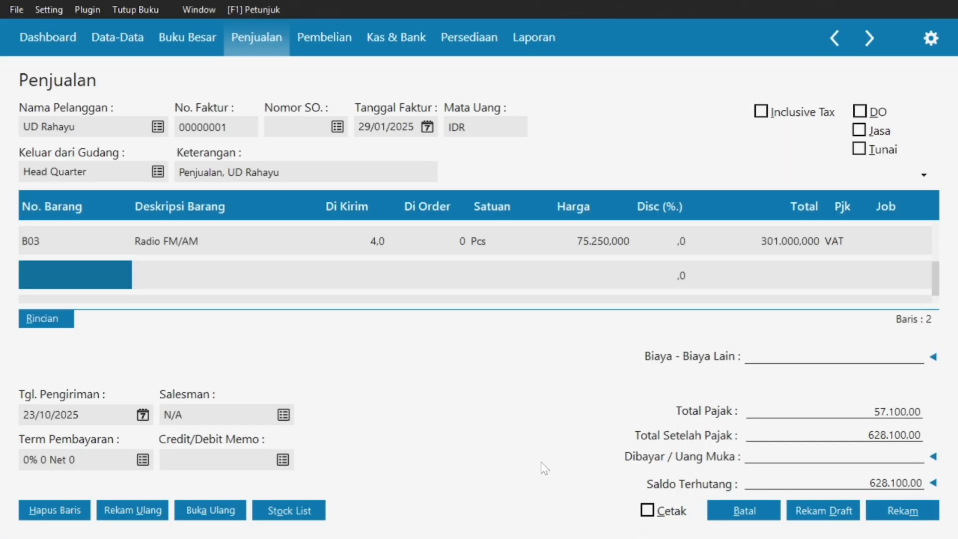
double_click(99, 278)
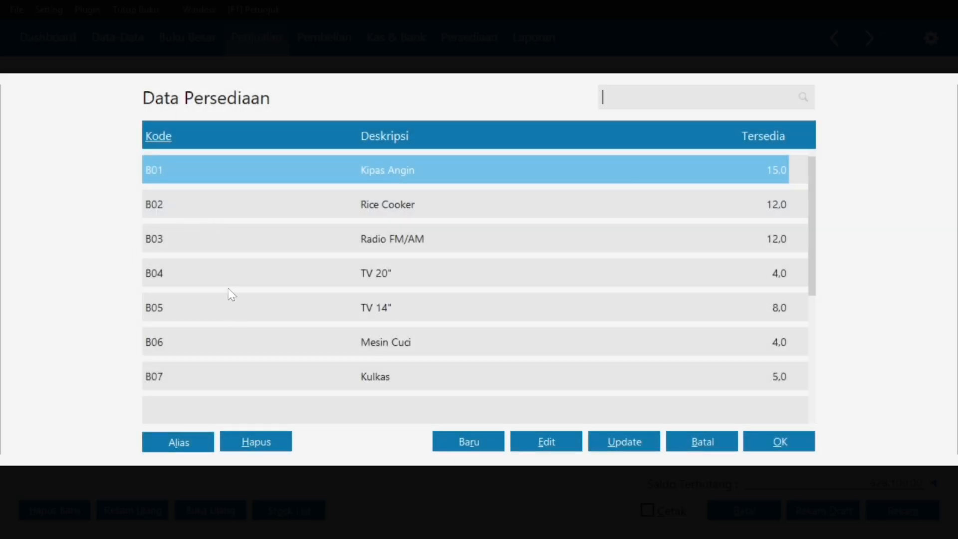
Enter B06 Mesin Cuci on the third line, 1 Pcs at 618.250.
click(214, 351)
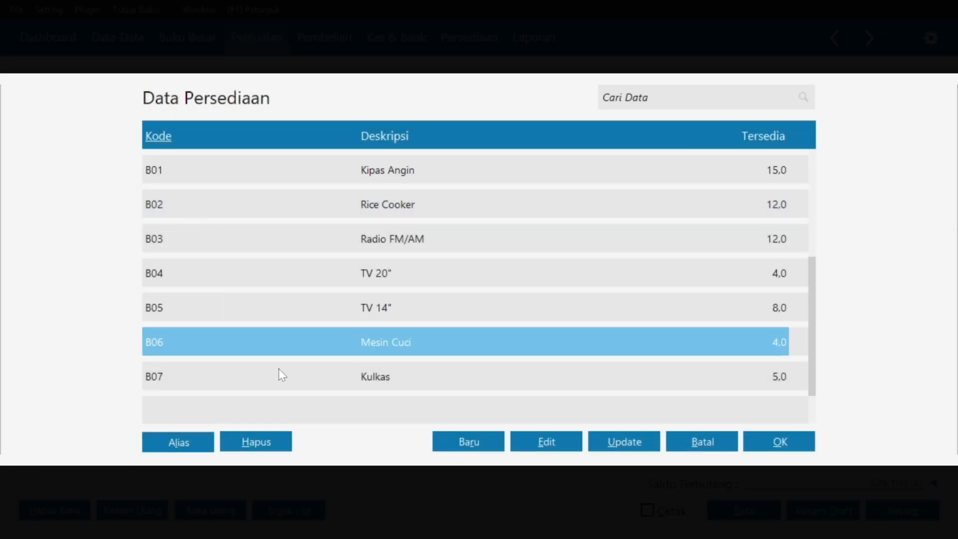
click(759, 438)
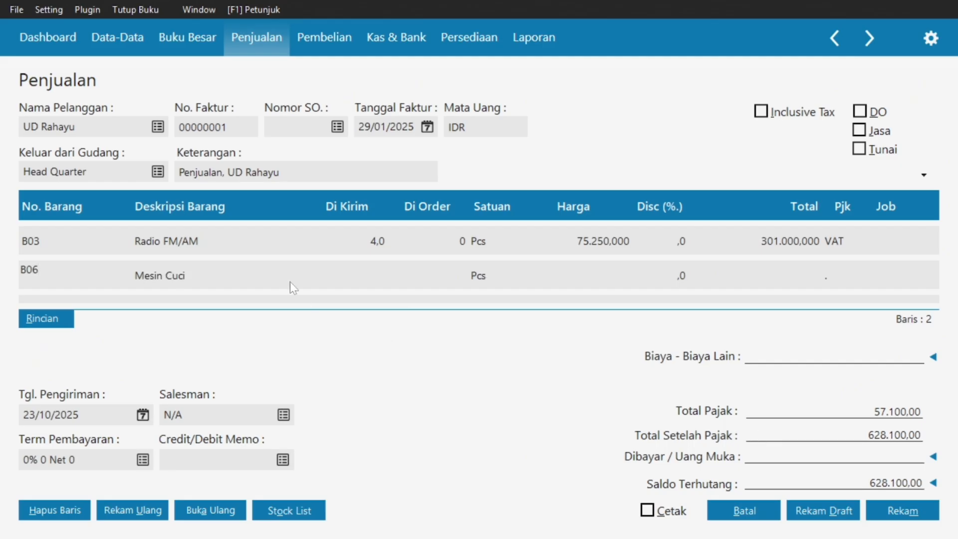
key(Tab)
key(Tab)
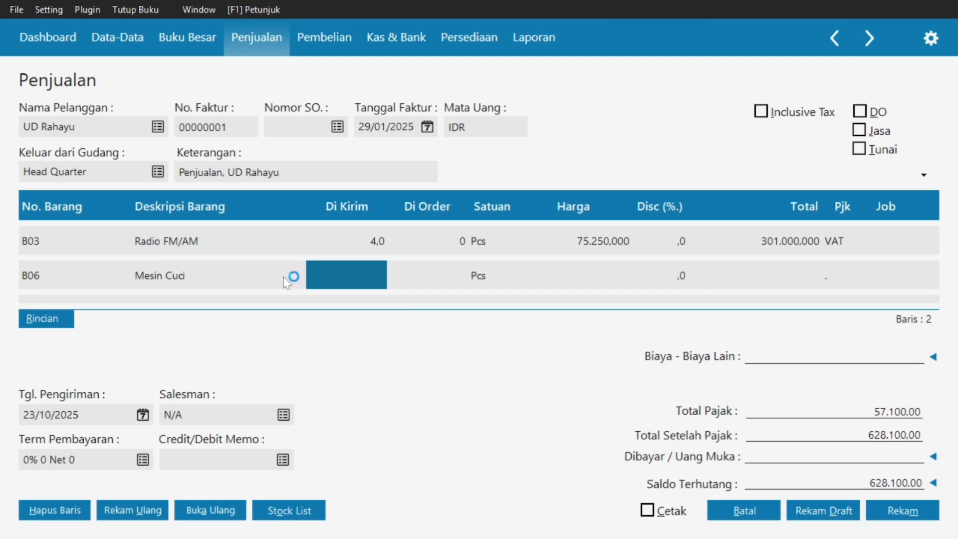
text(1)
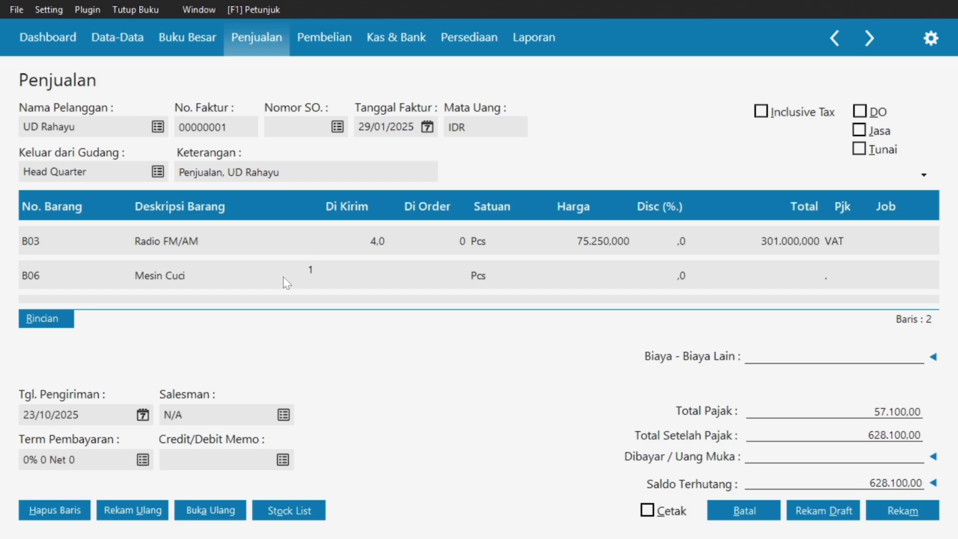
key(Tab)
key(Tab)
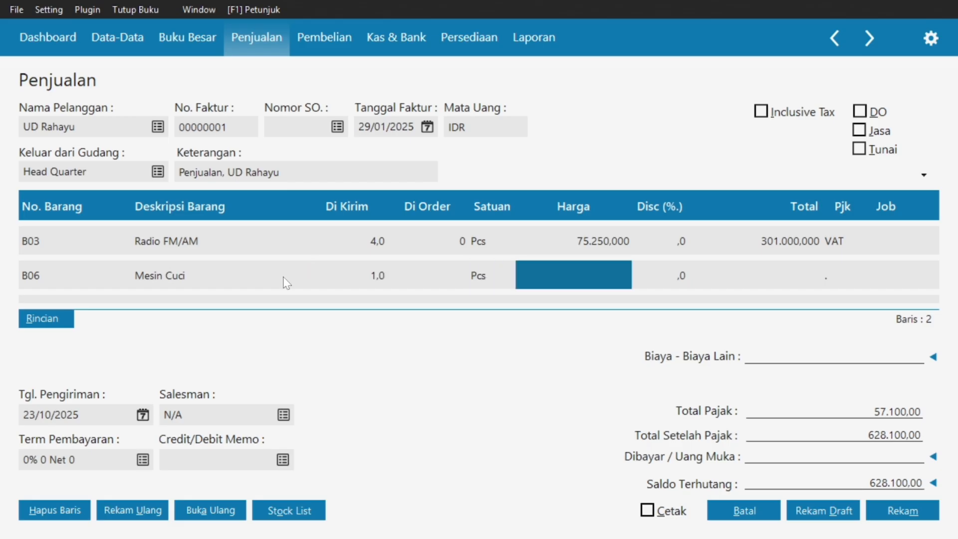
click(578, 270)
text(6)
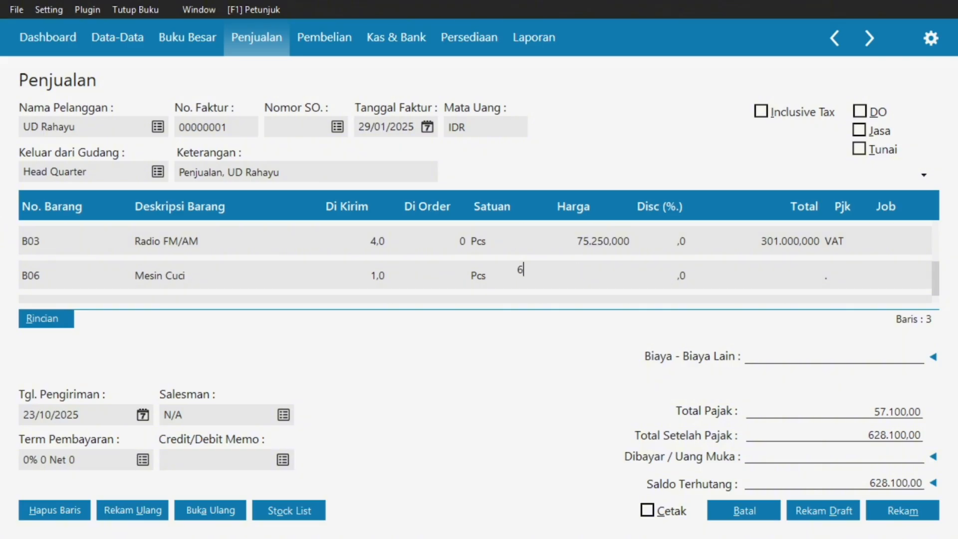
text(18250)
key(Tab)
key(Tab)
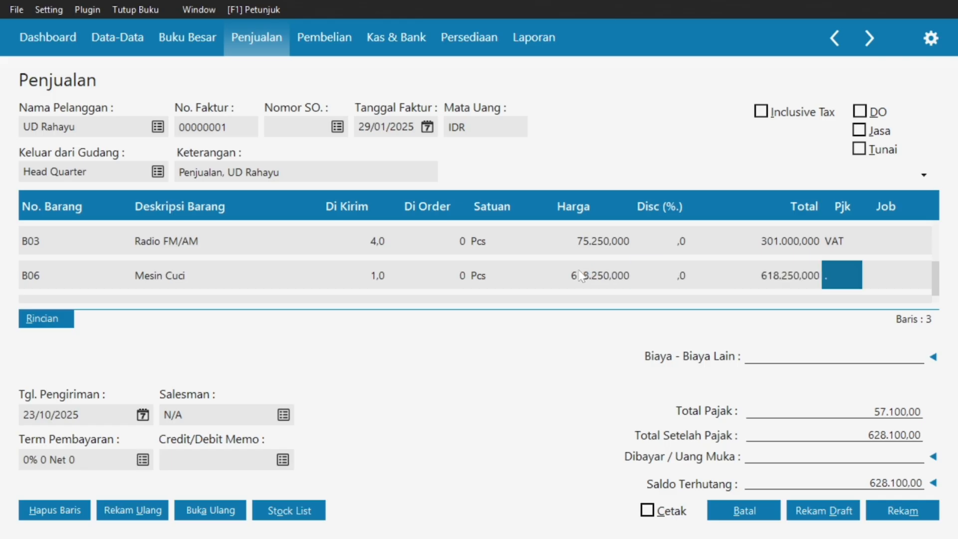
Apply VAT to the Mesin Cuci line, bringing total after tax to 1.308.175,00.
double_click(853, 272)
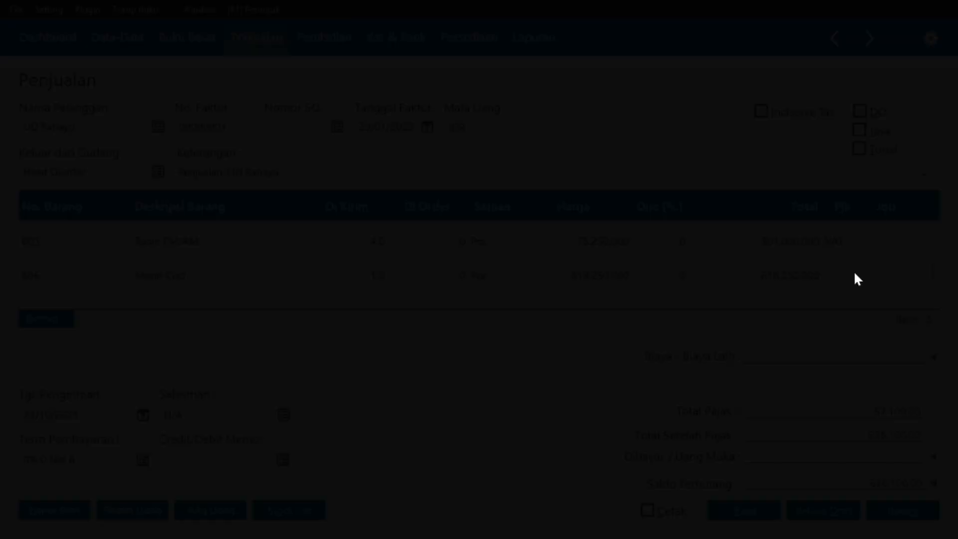
click(560, 175)
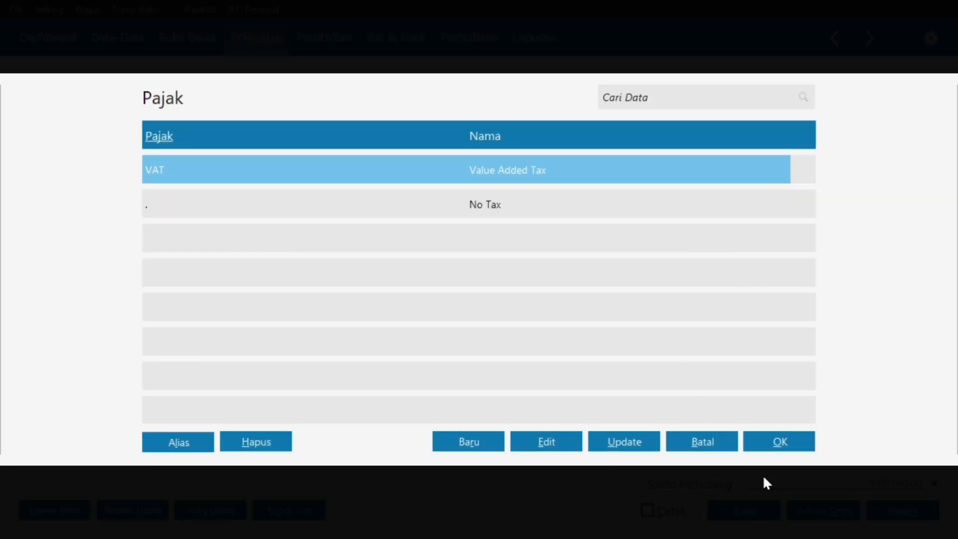
click(770, 448)
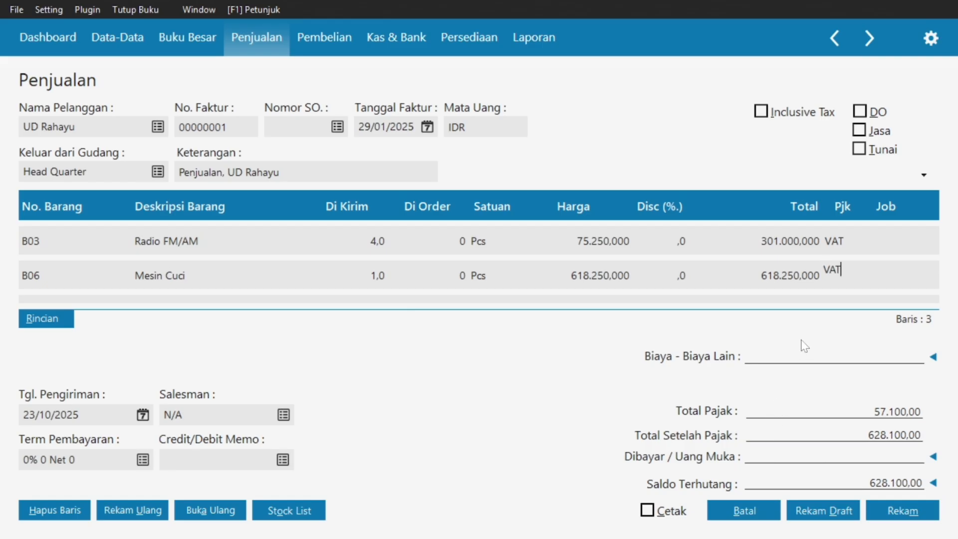
key(Return)
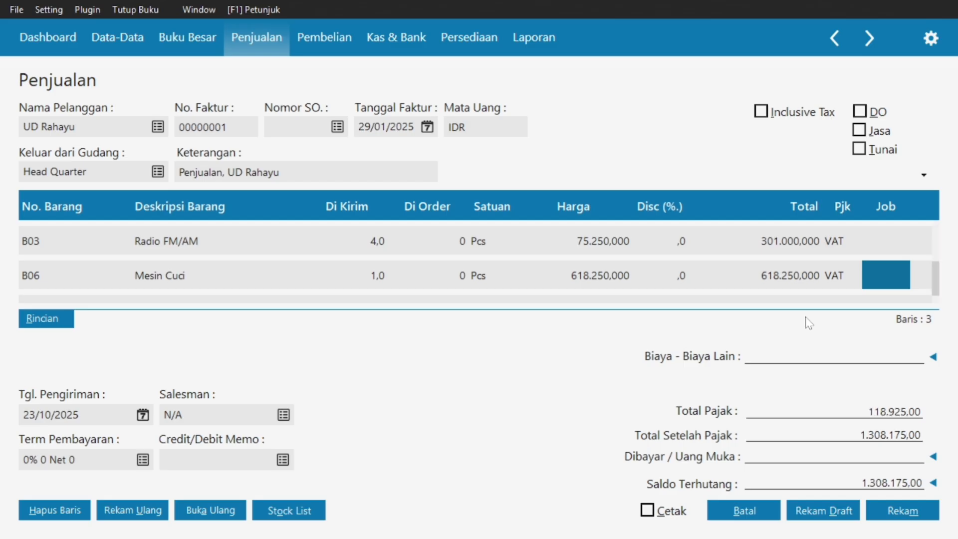
key(Return)
key(super)
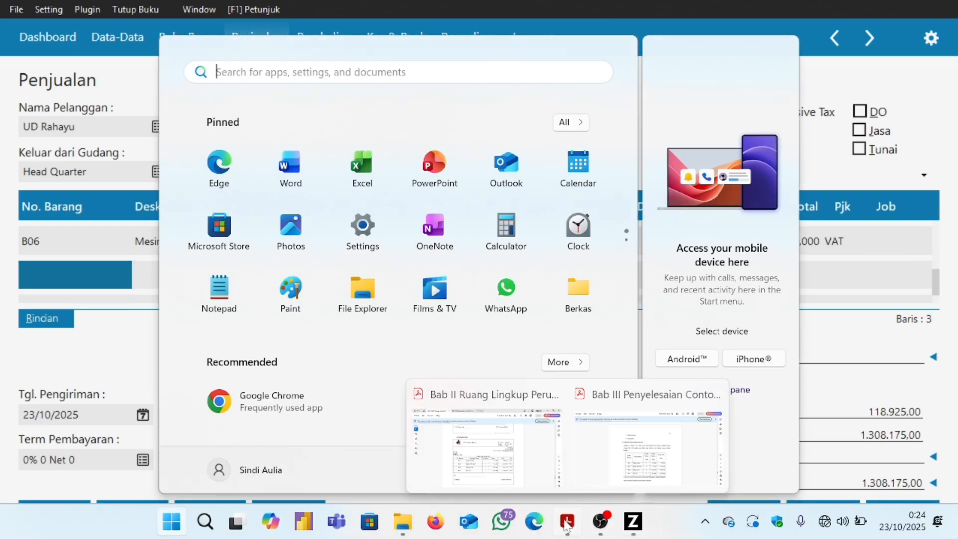
click(523, 439)
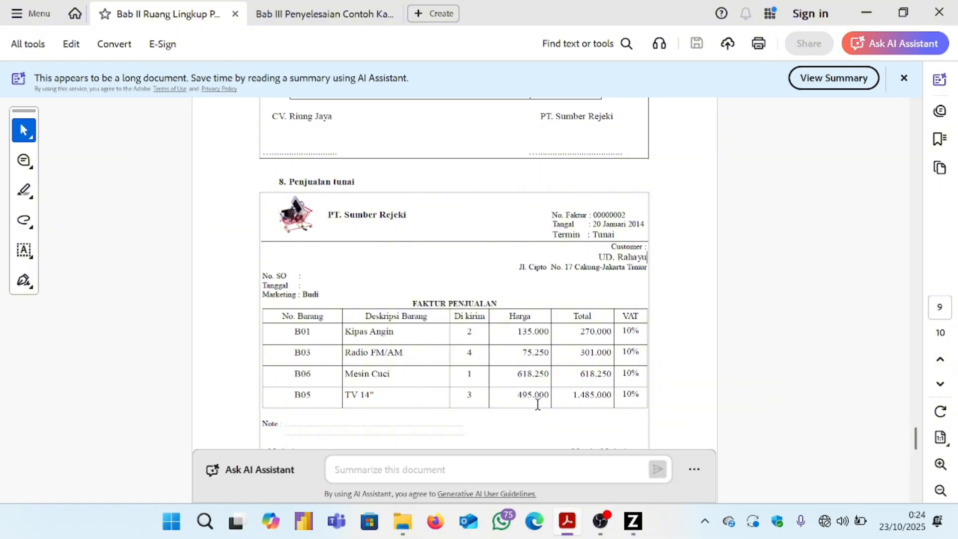
key(super)
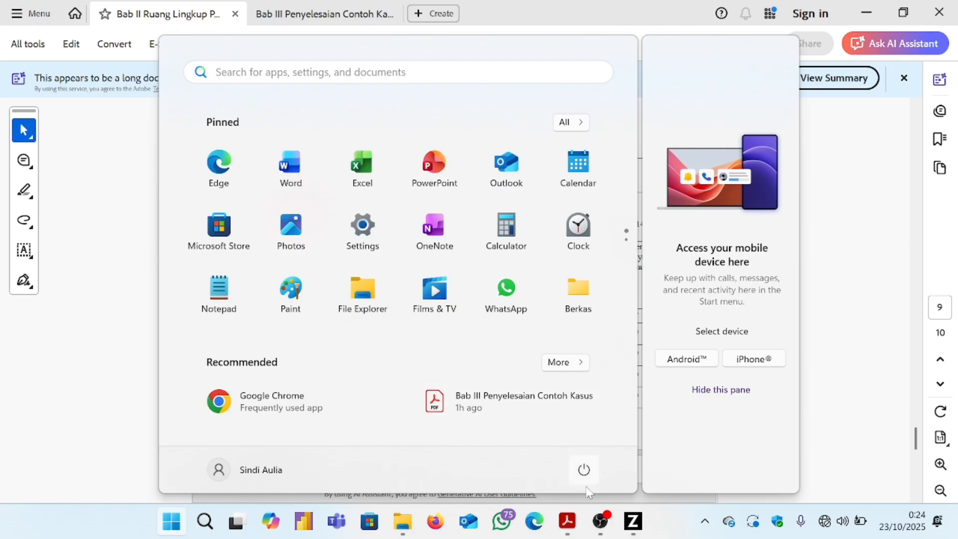
click(632, 531)
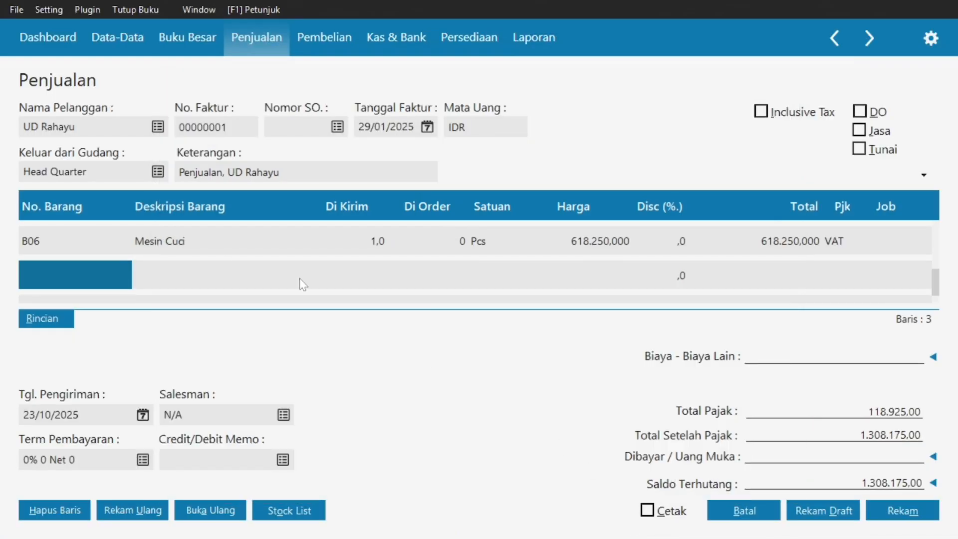
Enter B05 TV 14" with quantity 3 at 495.000,000 and VAT, totalling 1.485.000,000.
double_click(98, 273)
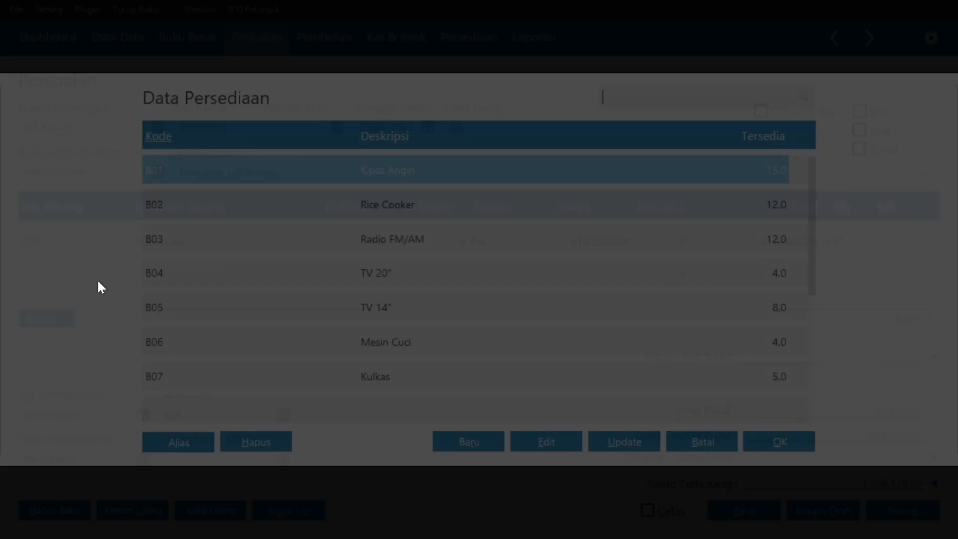
click(205, 303)
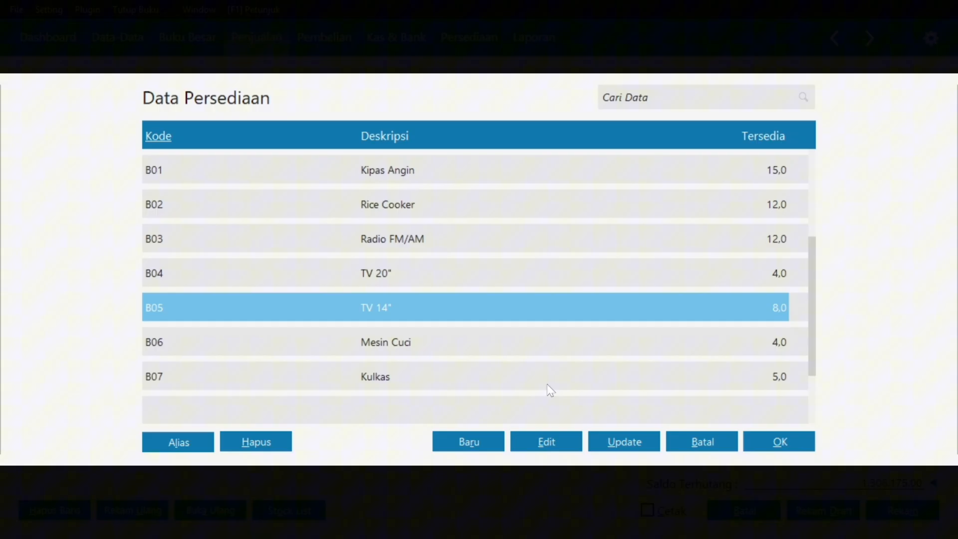
click(780, 450)
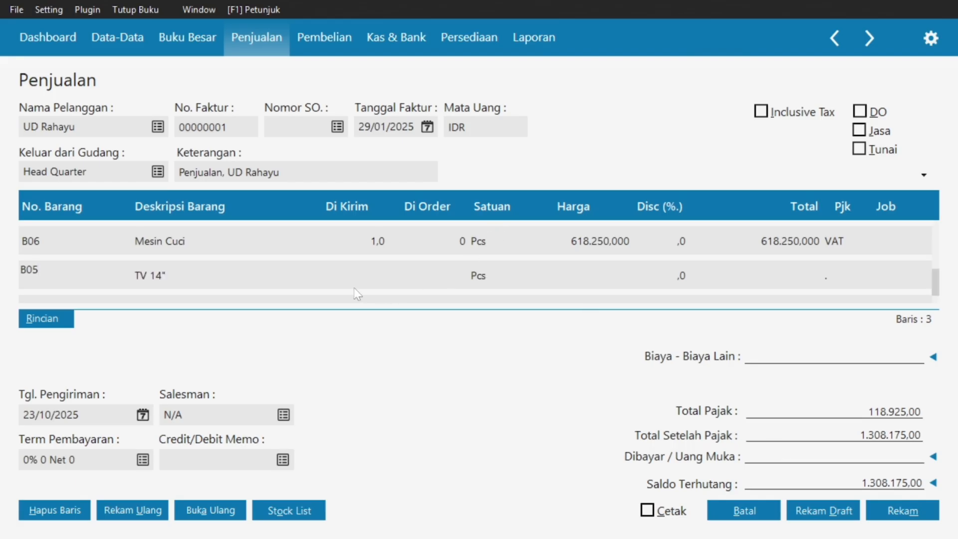
key(Tab)
key(Tab)
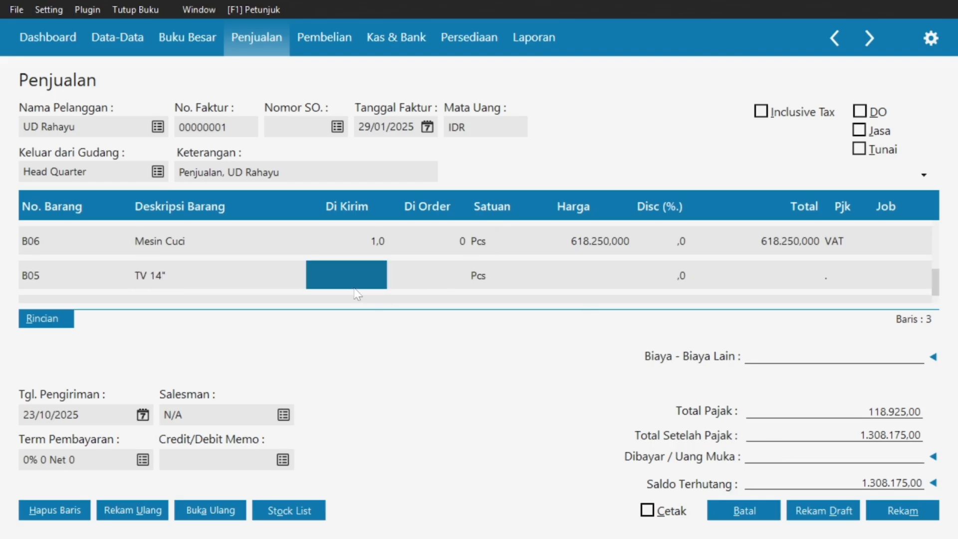
text(3)
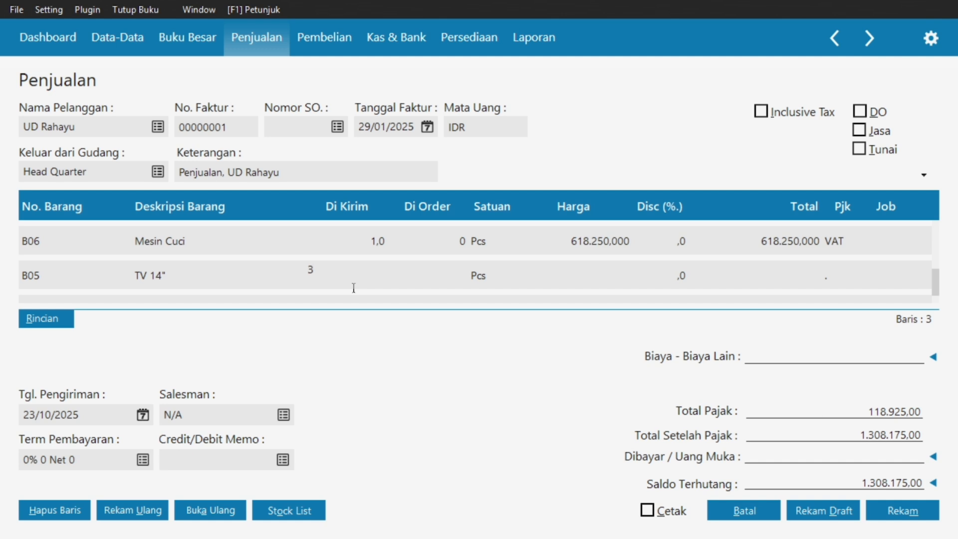
key(Tab)
key(Tab)
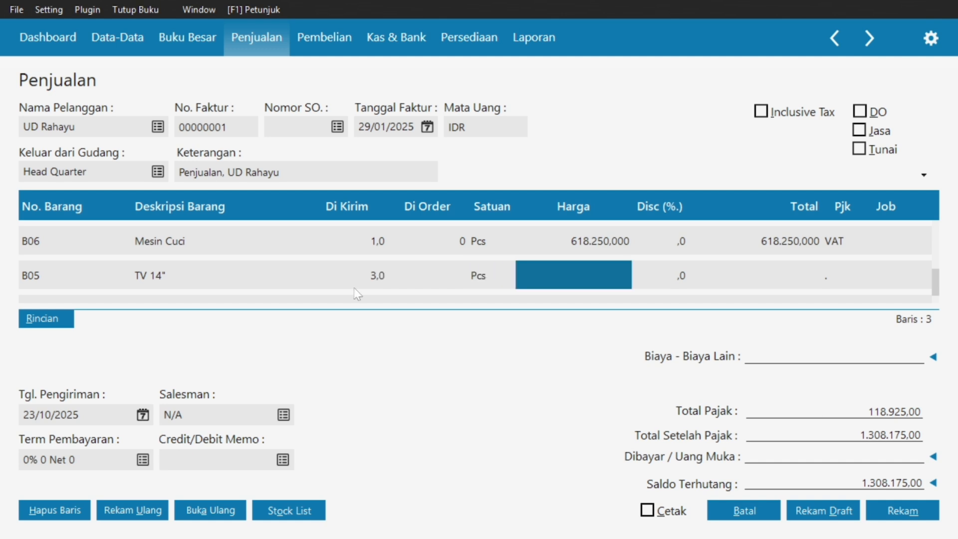
text(495)
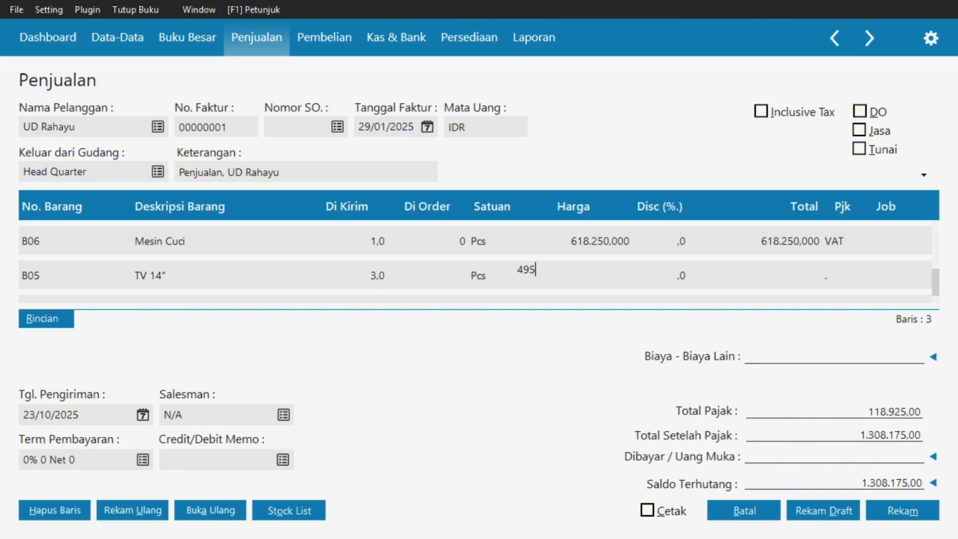
text(000)
key(Return)
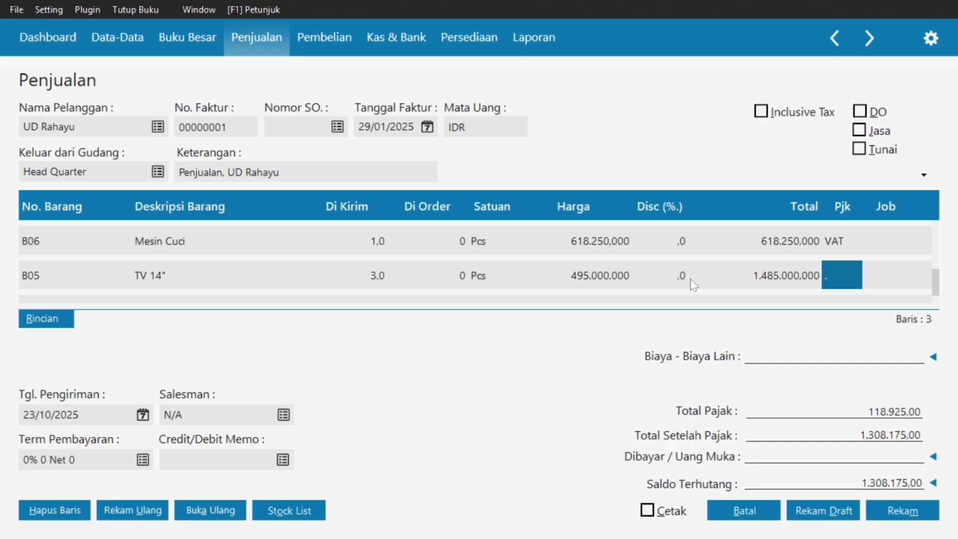
double_click(834, 275)
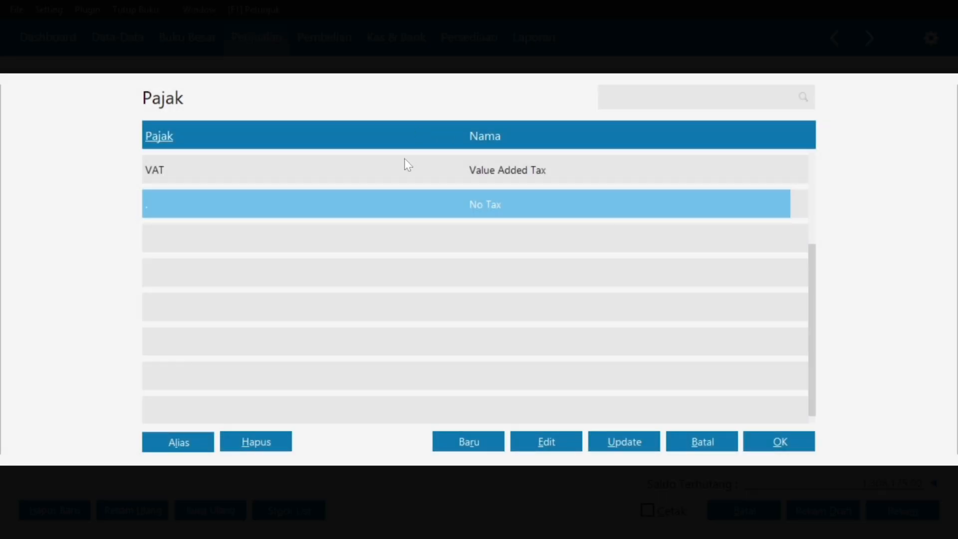
click(407, 166)
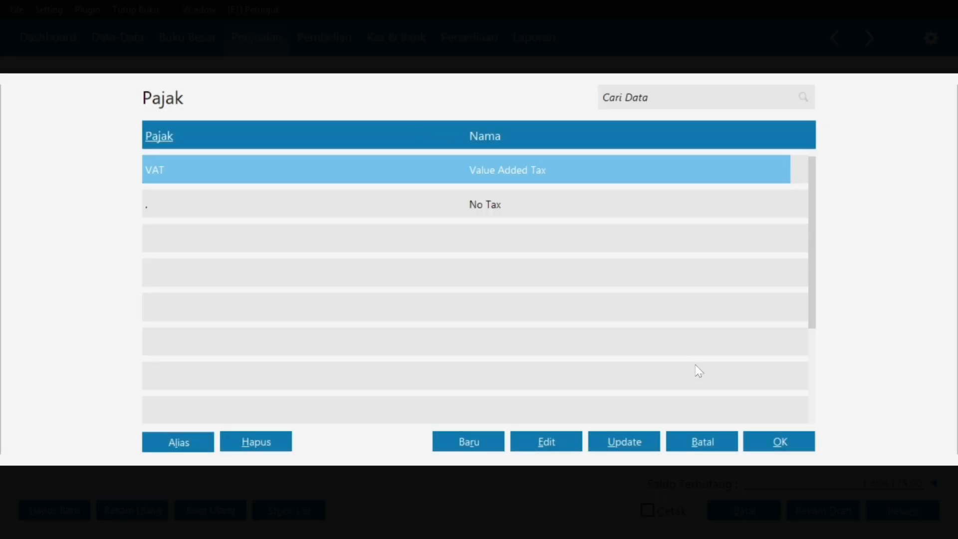
click(778, 450)
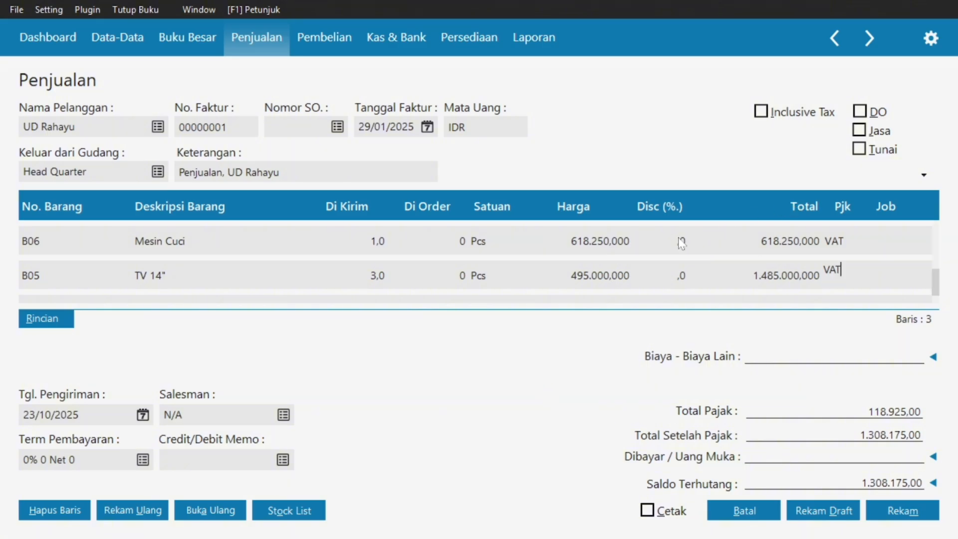
key(super)
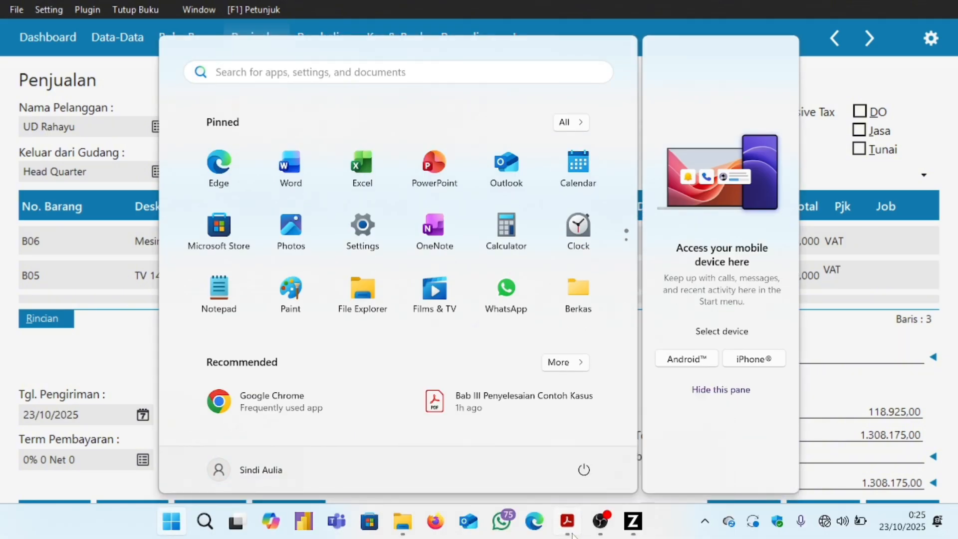
click(569, 529)
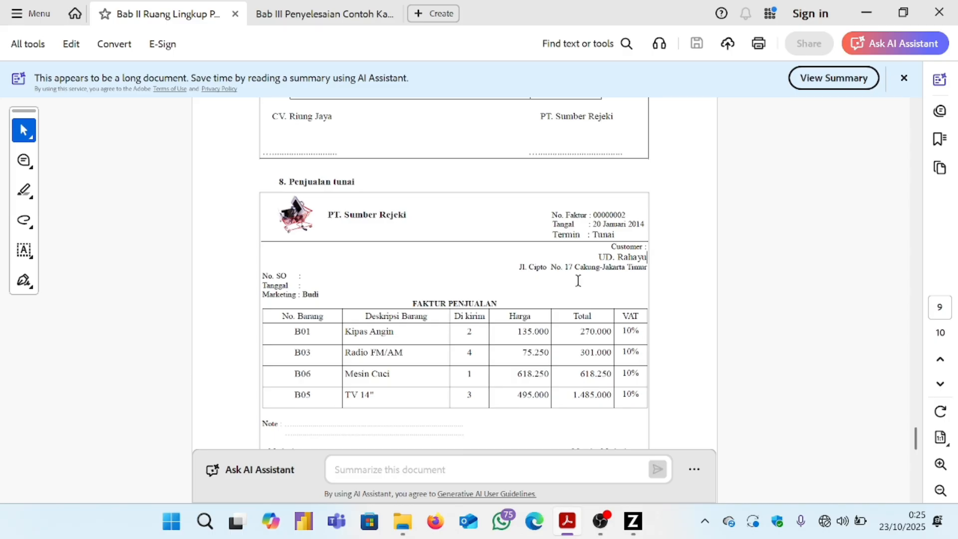
scroll(578, 280, down, 2)
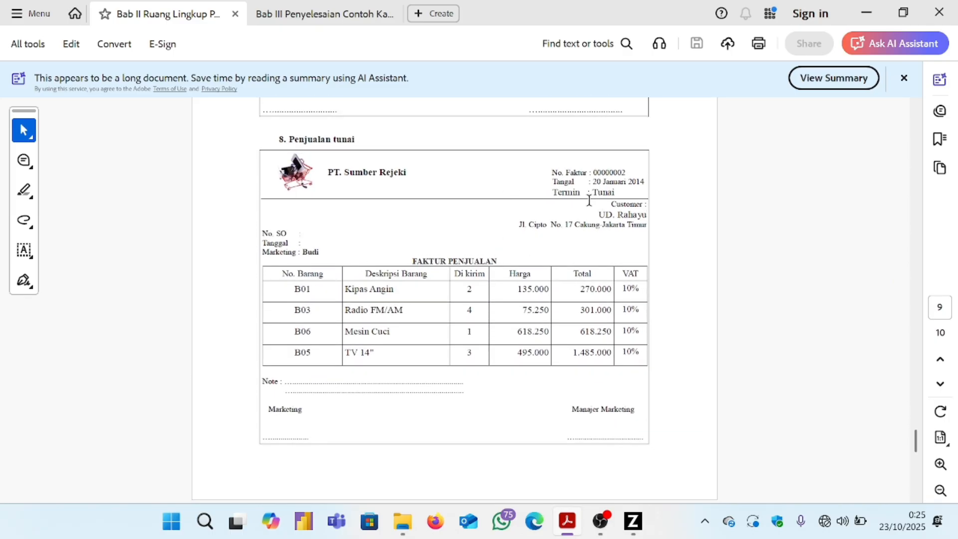
drag(615, 194, 588, 198)
right_click(585, 198)
click(633, 521)
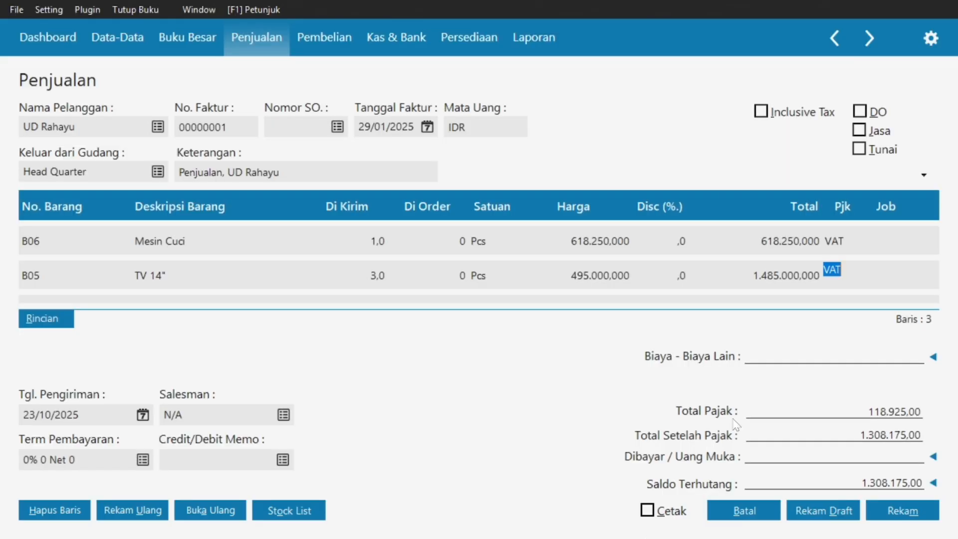
Mark the invoice as Tunai (cash) and set the Tgl. Pengiriman shipping date.
click(858, 149)
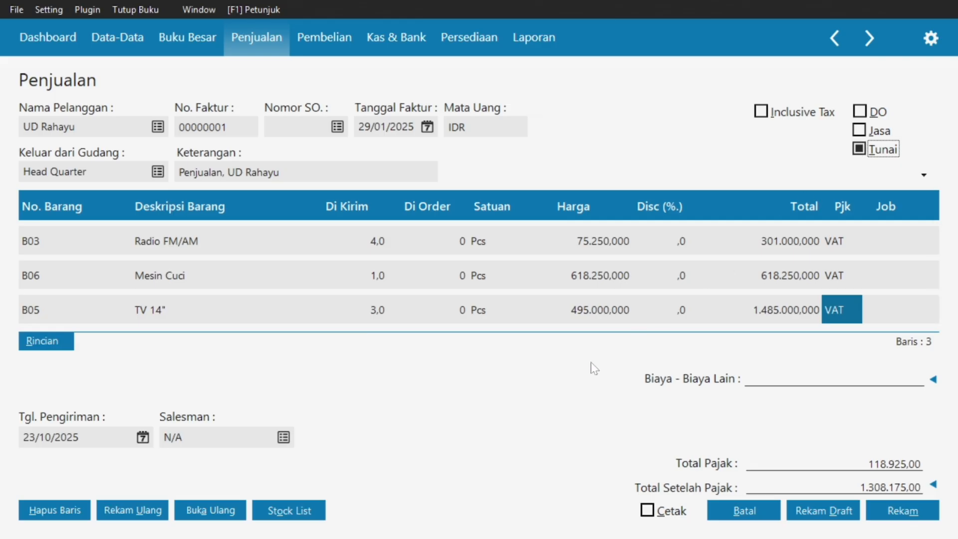
click(142, 436)
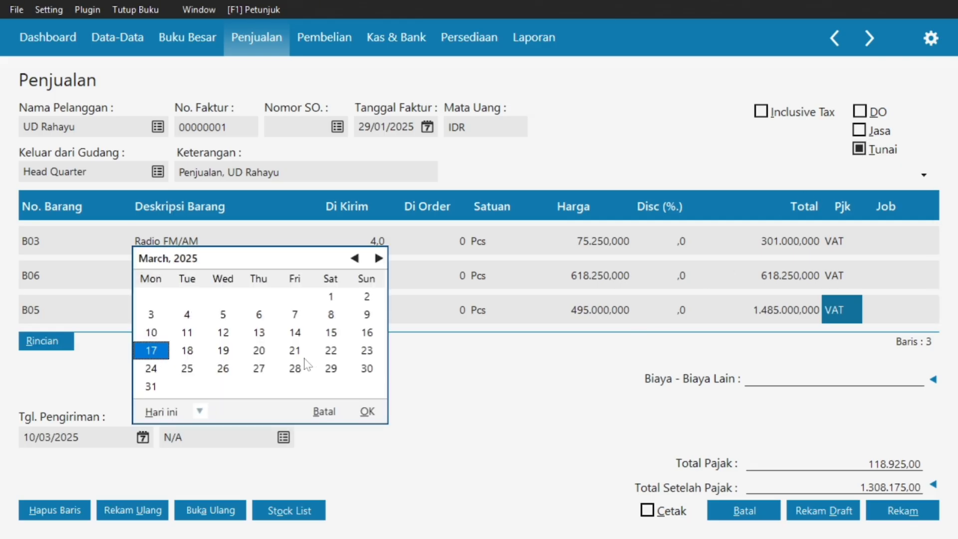
click(377, 413)
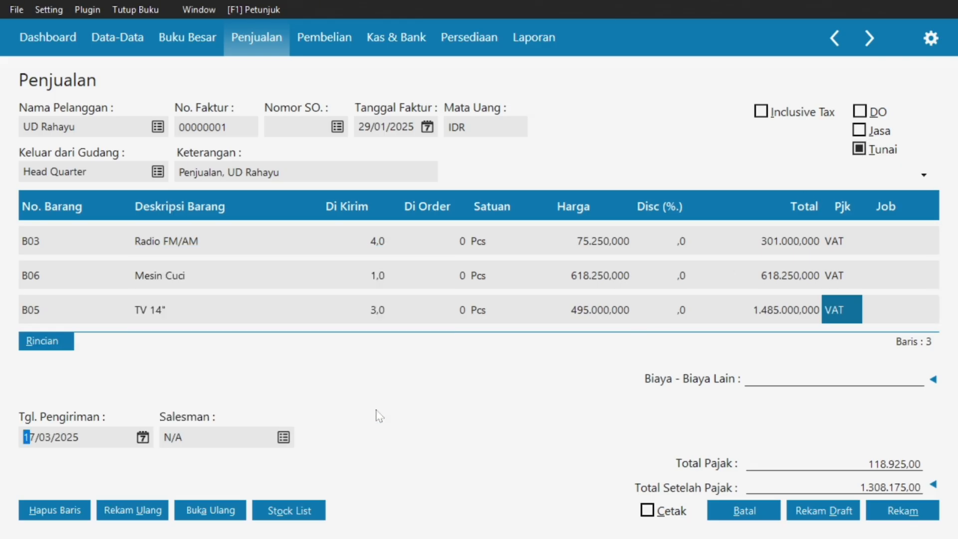
click(141, 439)
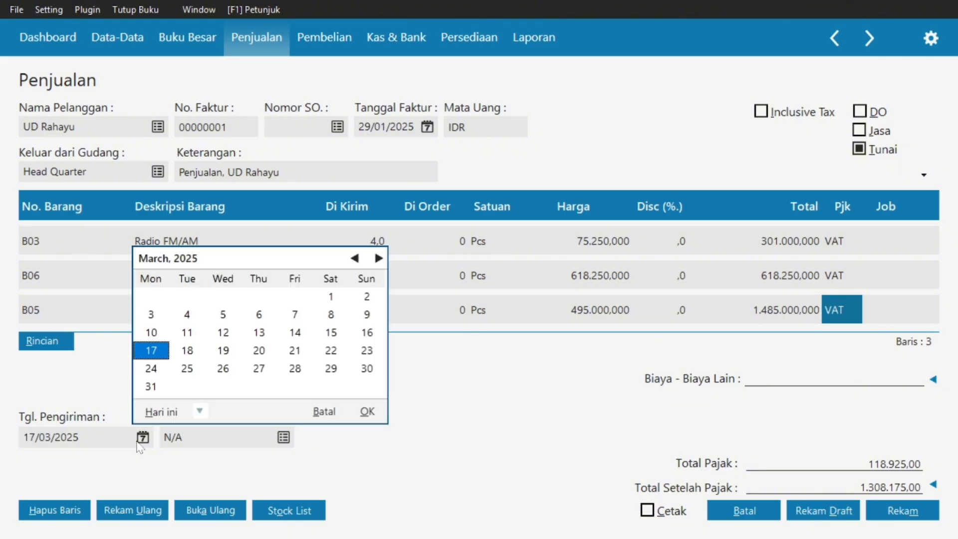
click(367, 412)
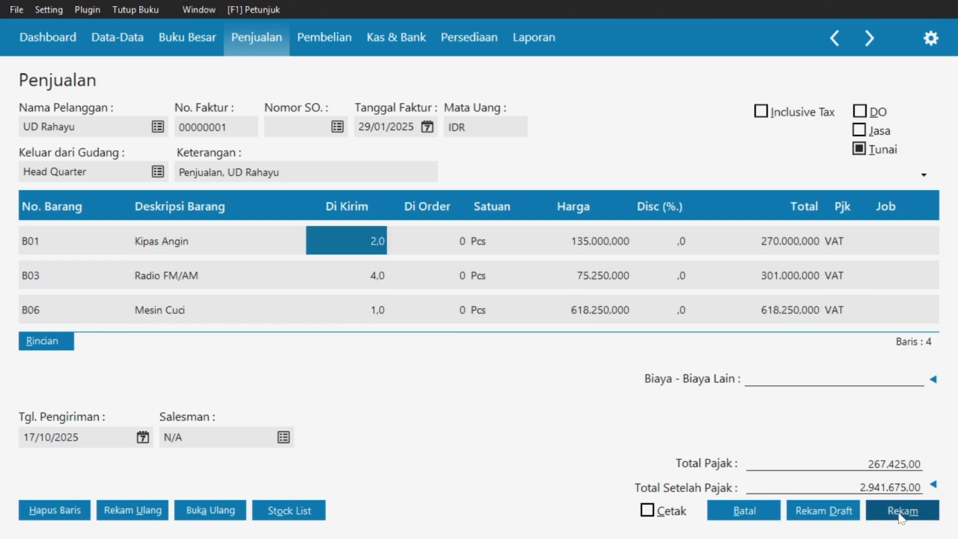
Save the invoice at Rp 2.941.675,00, close the invoice list, and return to the PDF.
click(898, 514)
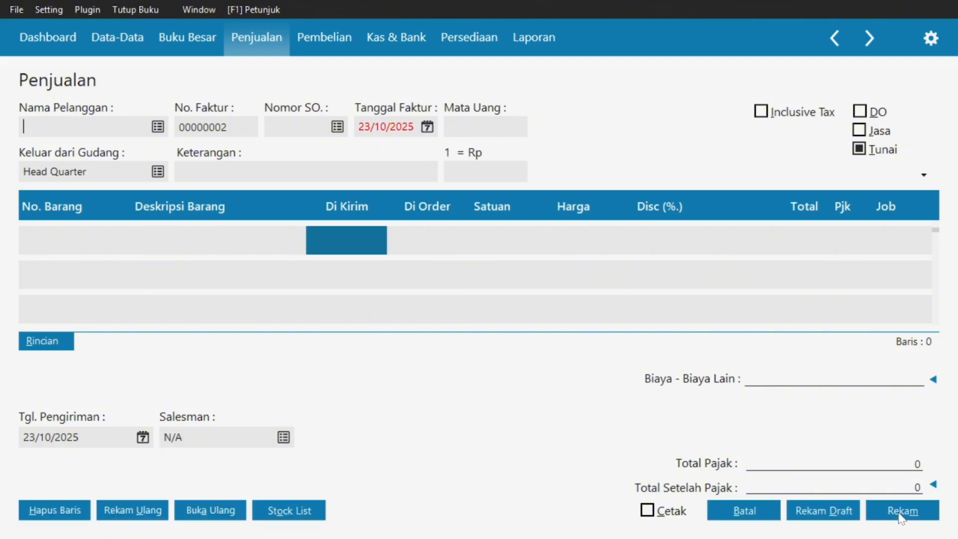
click(723, 512)
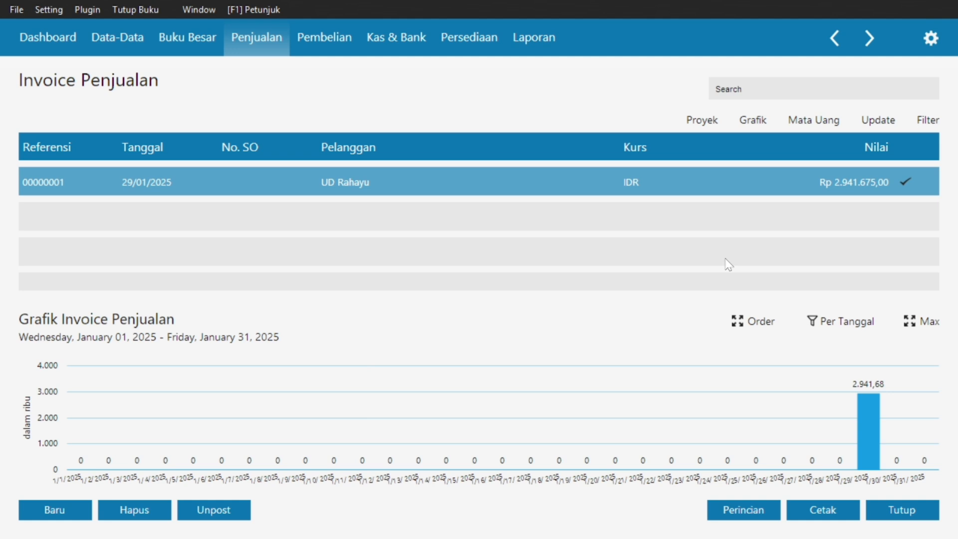
click(879, 512)
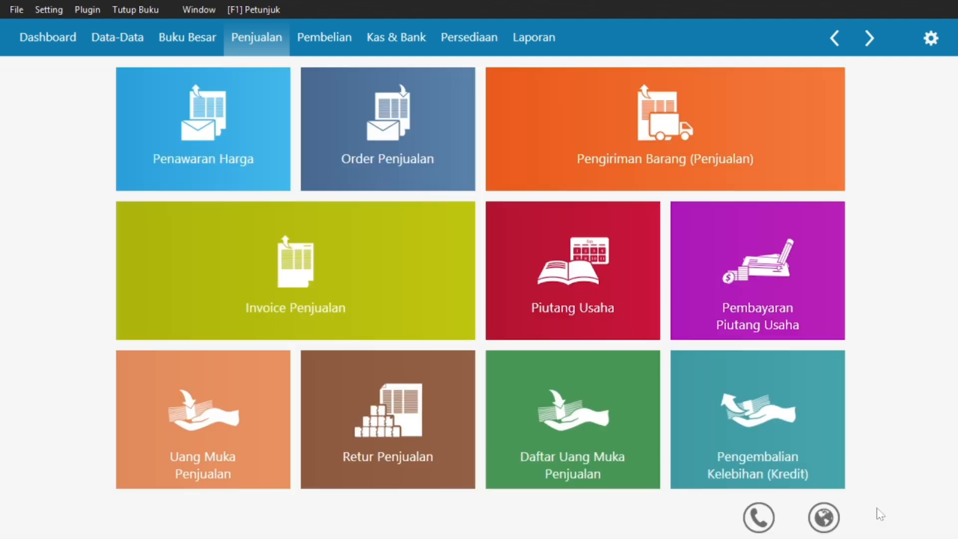
key(alt+Tab)
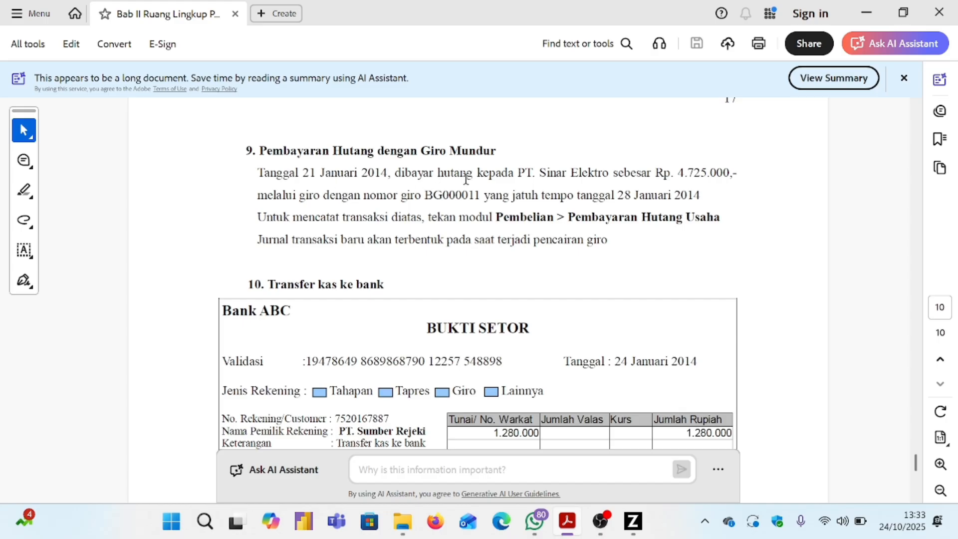
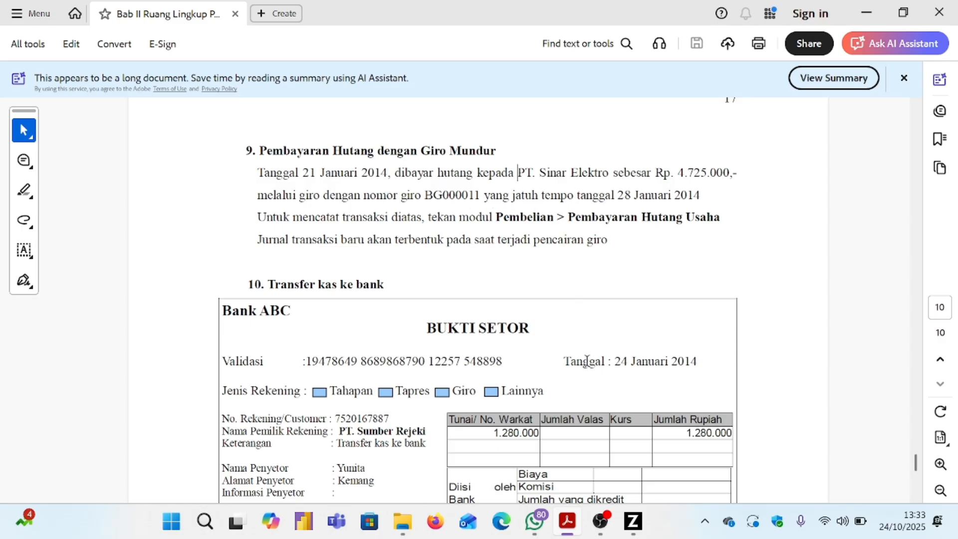
Open the Pembayaran Hutang Usaha list, which shows the Rp 1.250.000,00 payment to CV. Riung Jaya.
click(632, 530)
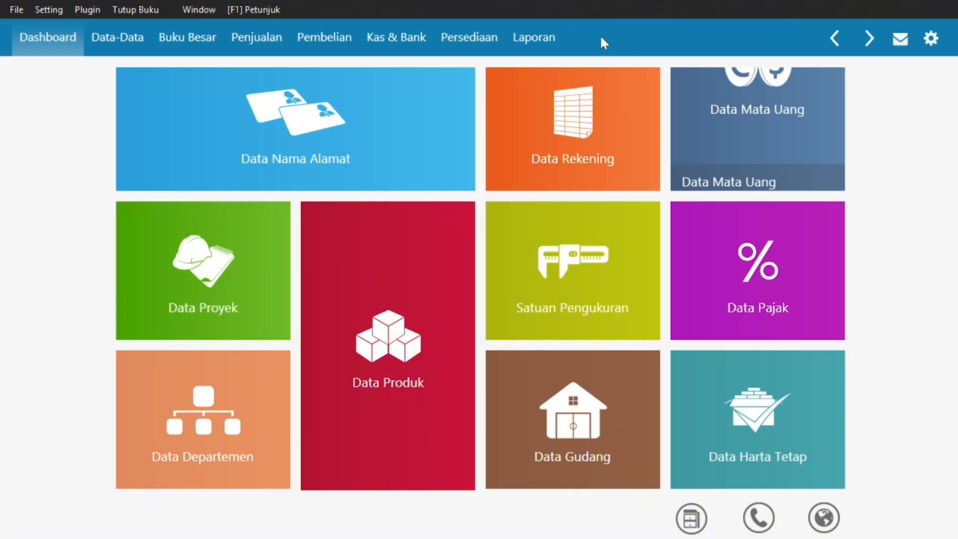
click(333, 50)
mouse_move(717, 273)
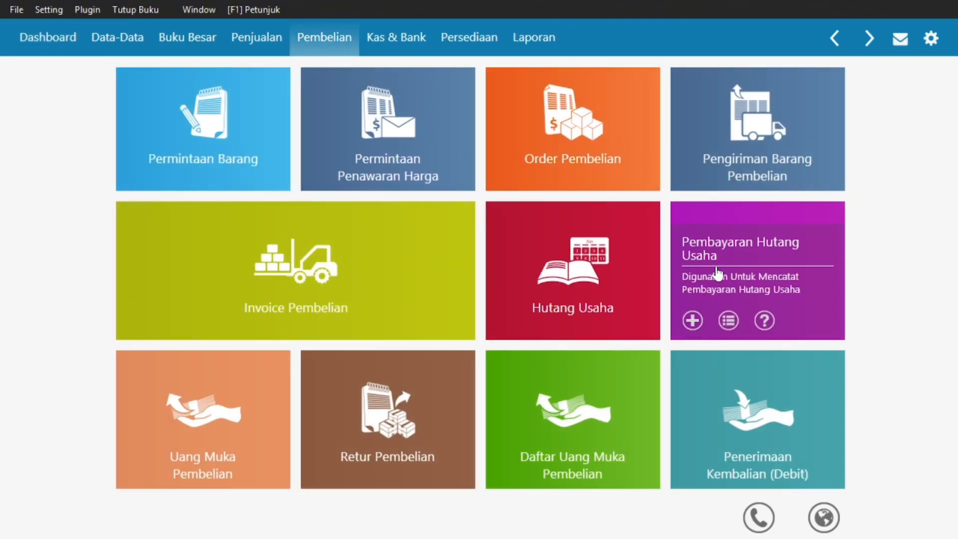
click(780, 259)
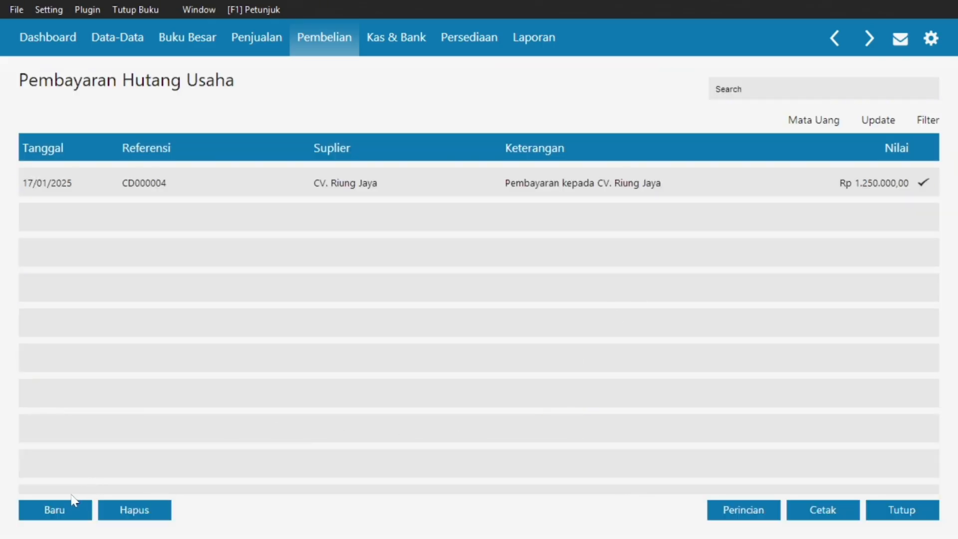
Start a new debt payment with PT. Sinar Elektro as the payee.
click(50, 508)
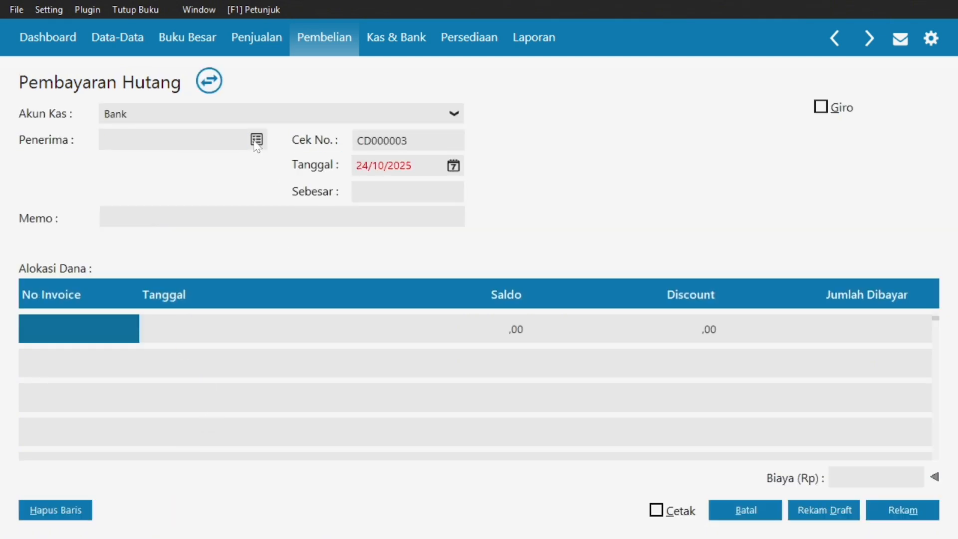
click(256, 140)
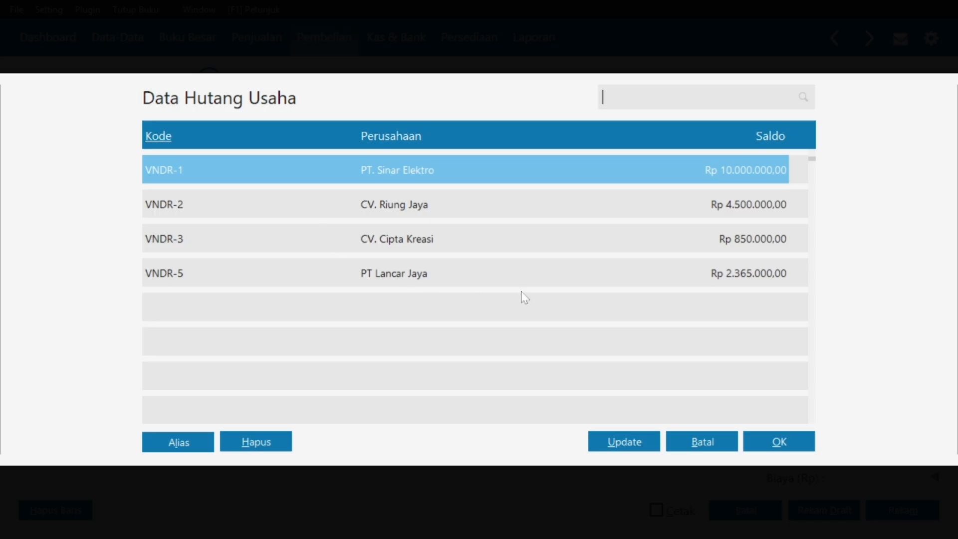
click(778, 441)
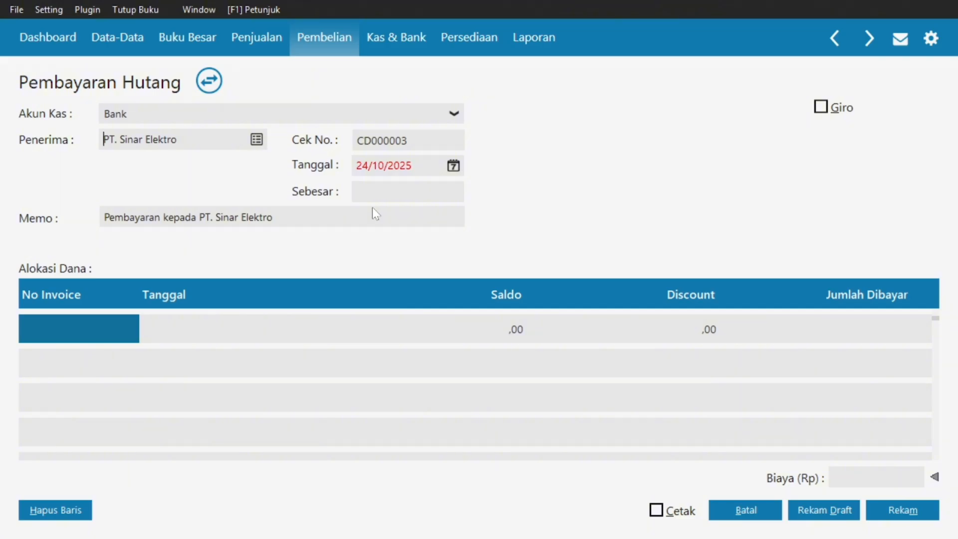
key(super)
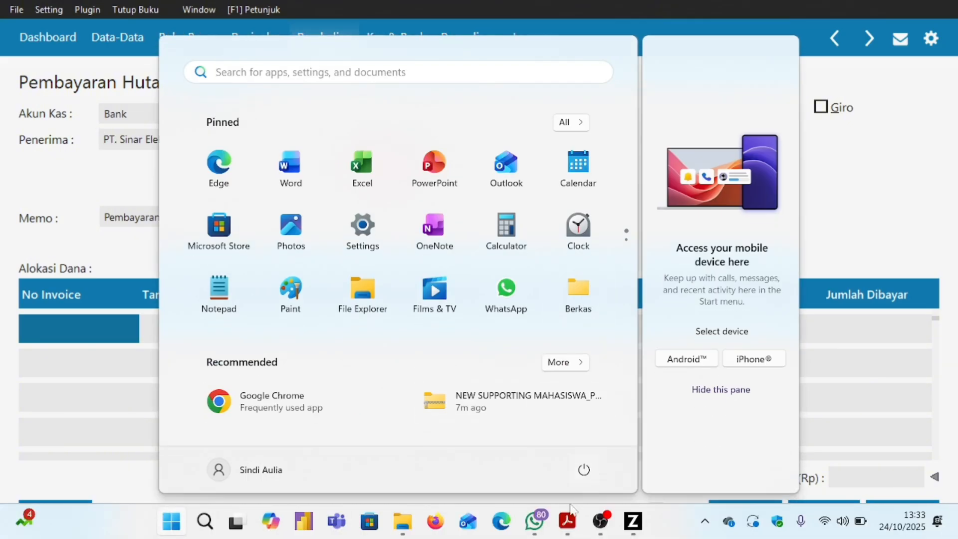
click(567, 520)
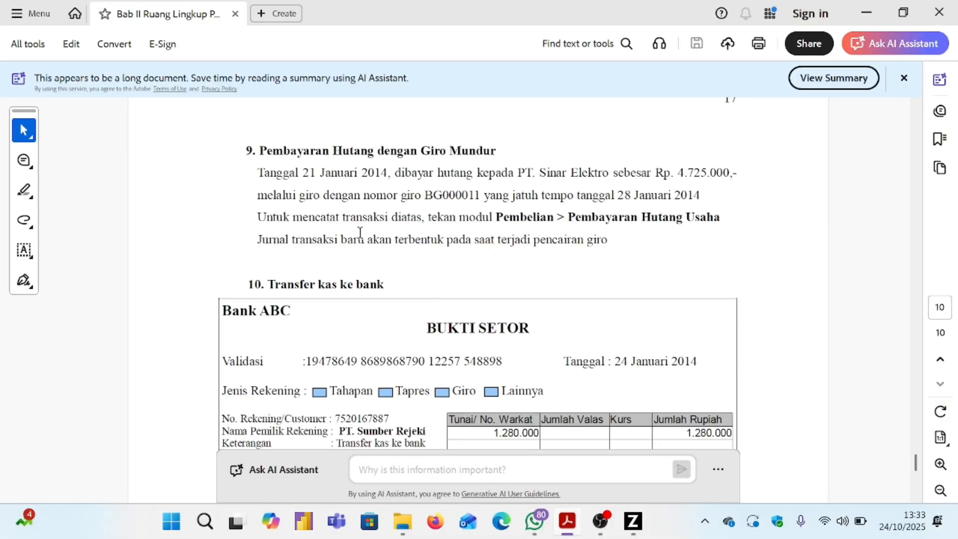
key(alt+Tab)
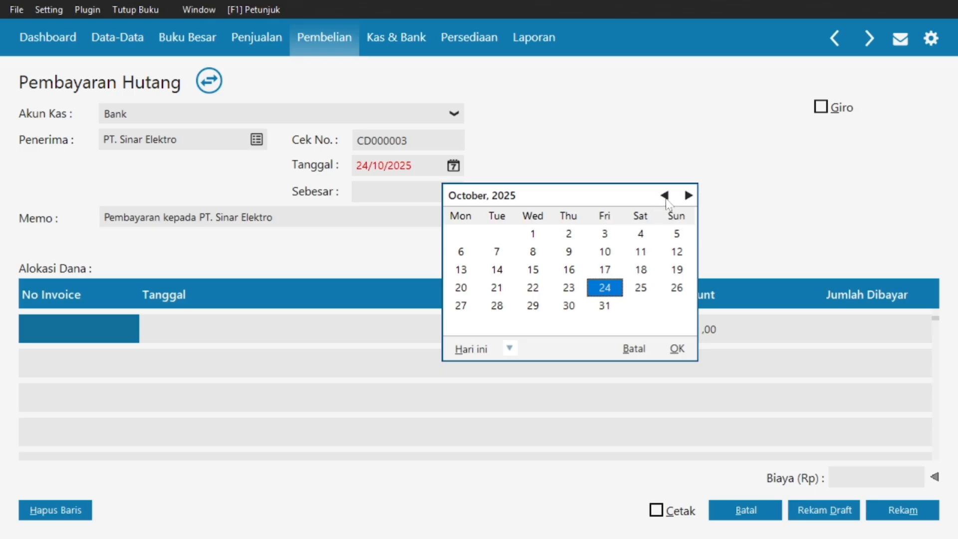
Date the payment 21/01/2025 and allocate it to invoice INV-01.
click(665, 197)
click(665, 197)
click(664, 195)
click(665, 195)
click(665, 195)
click(665, 195)
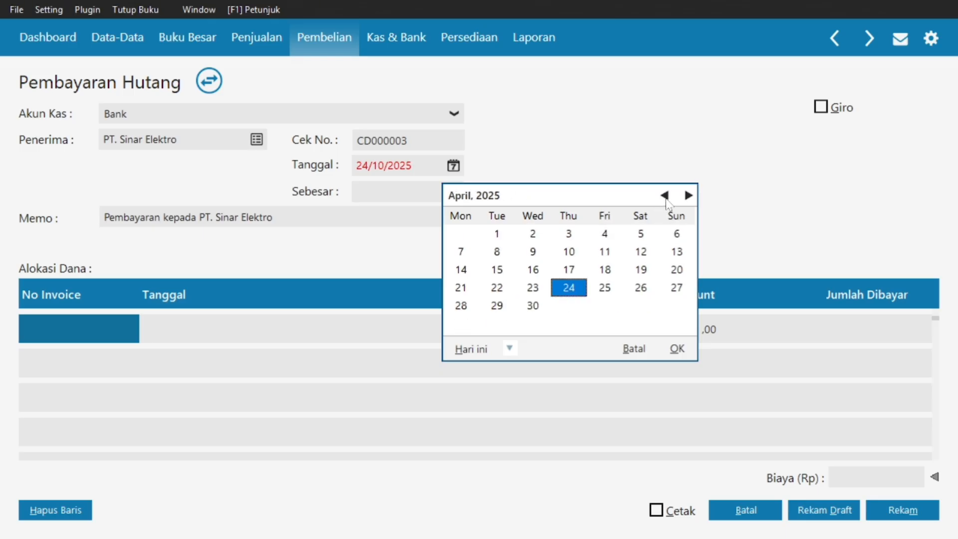
click(664, 195)
click(665, 195)
click(665, 195)
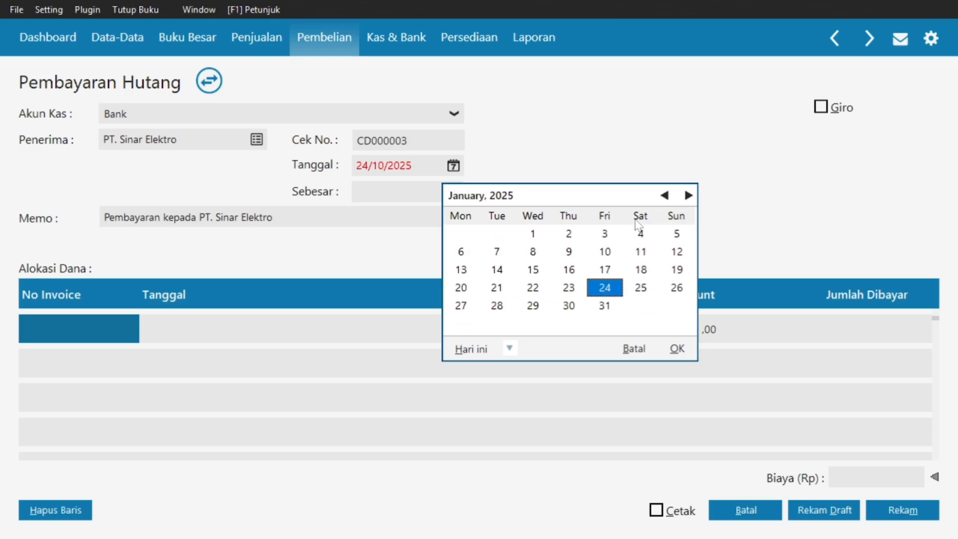
click(497, 303)
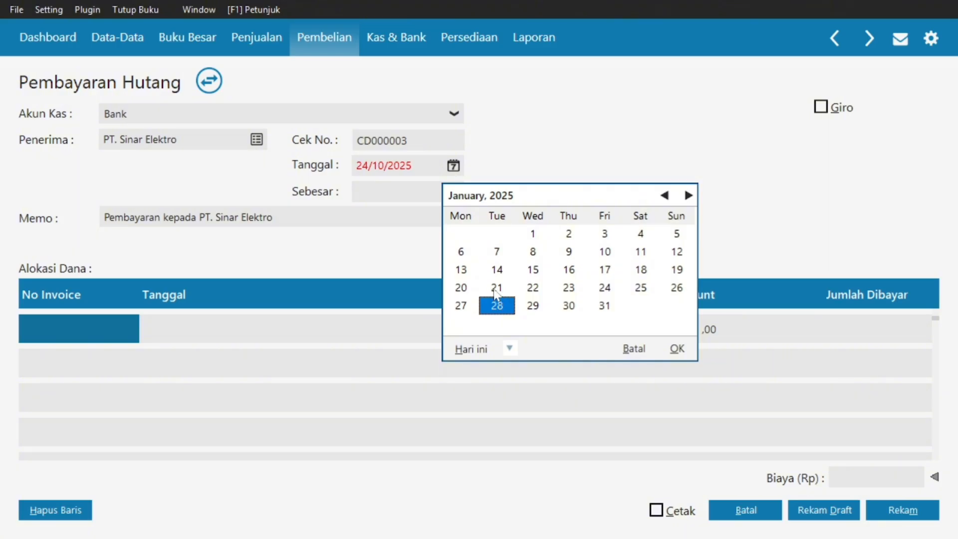
click(496, 289)
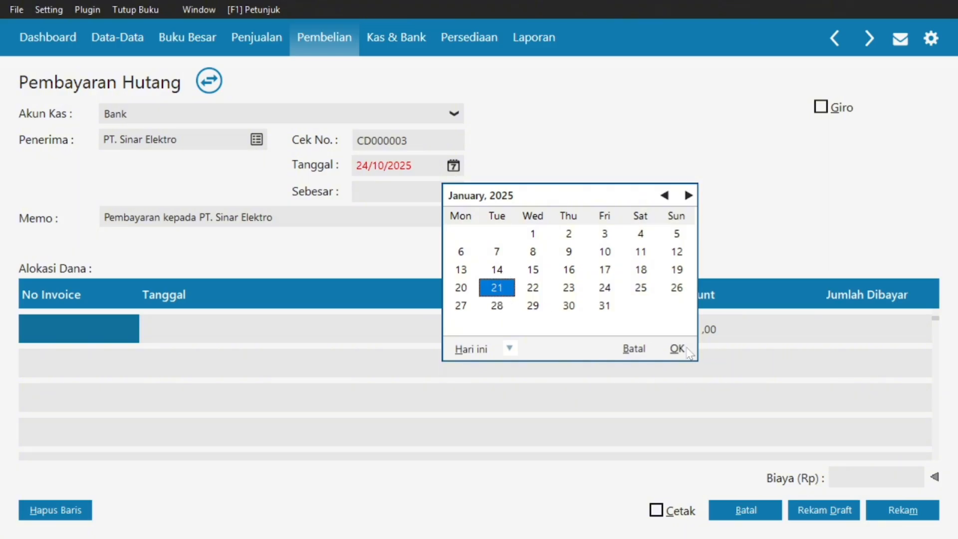
click(687, 350)
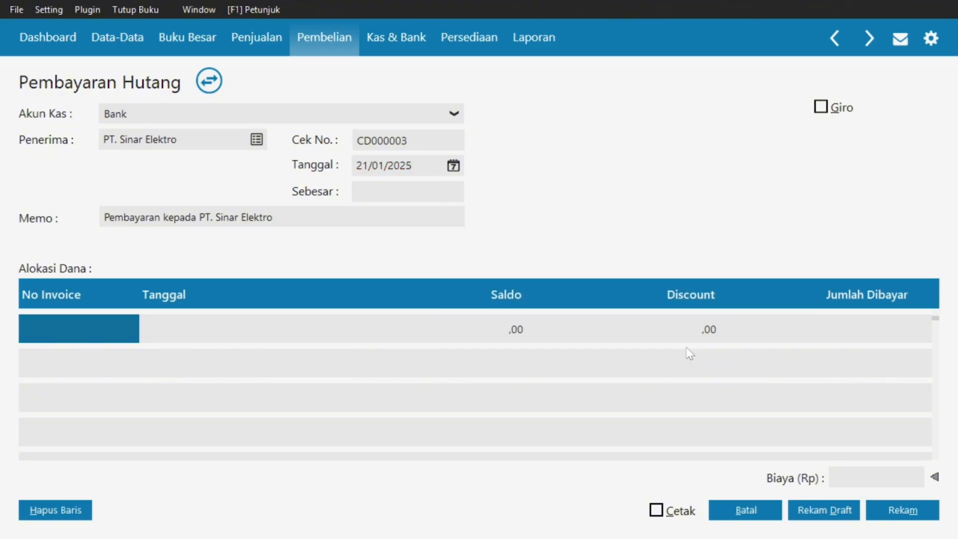
double_click(68, 330)
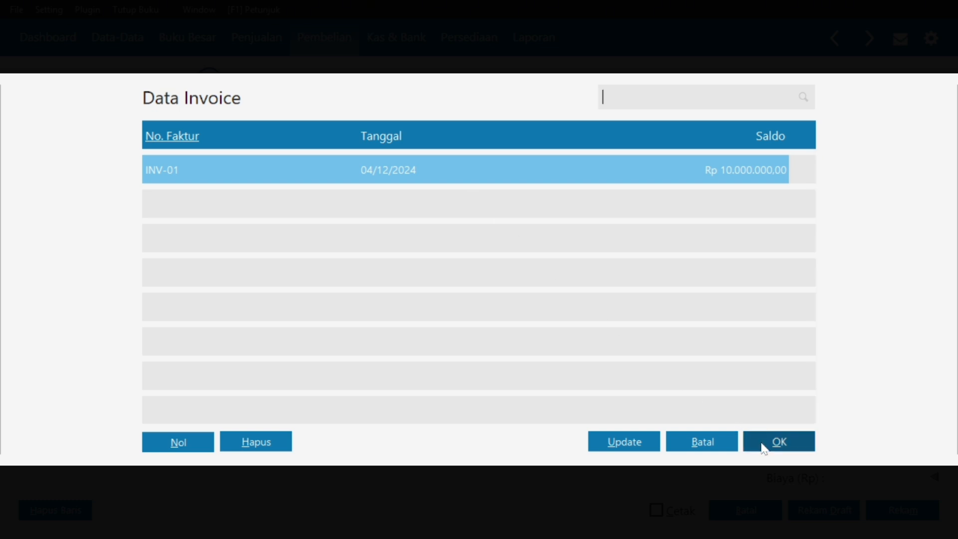
click(764, 447)
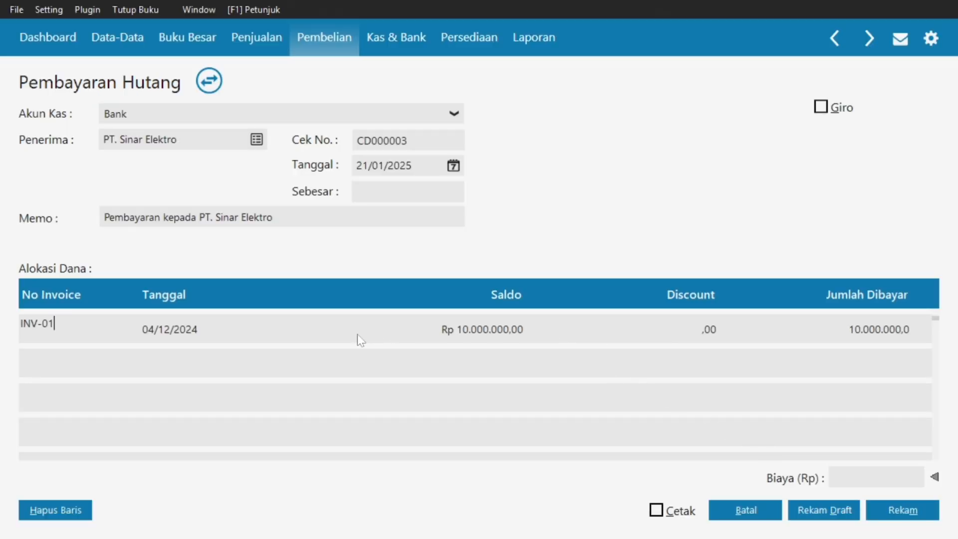
Set the amount paid on INV-01 to 4.725.000, as shown in the reference PDF.
key(Tab)
key(Tab)
key(Tab)
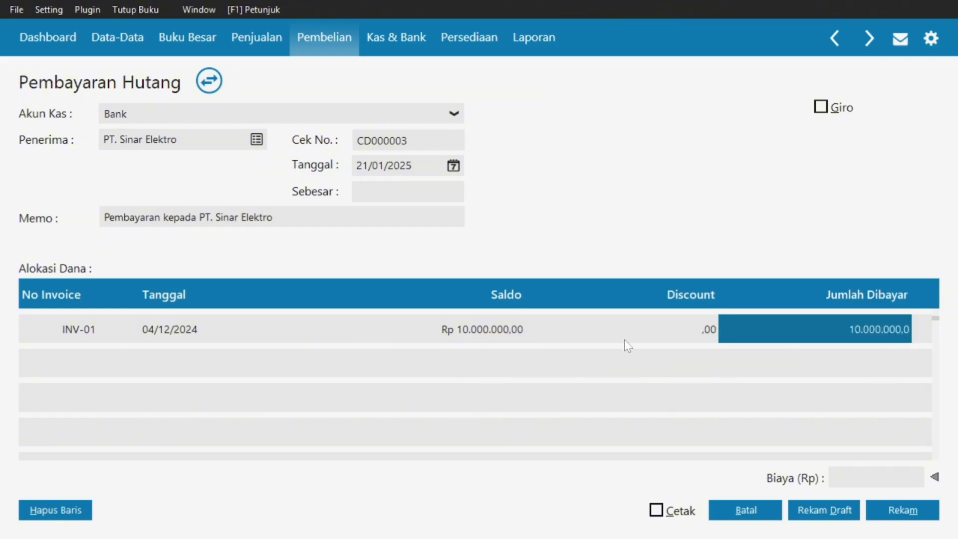
key(super)
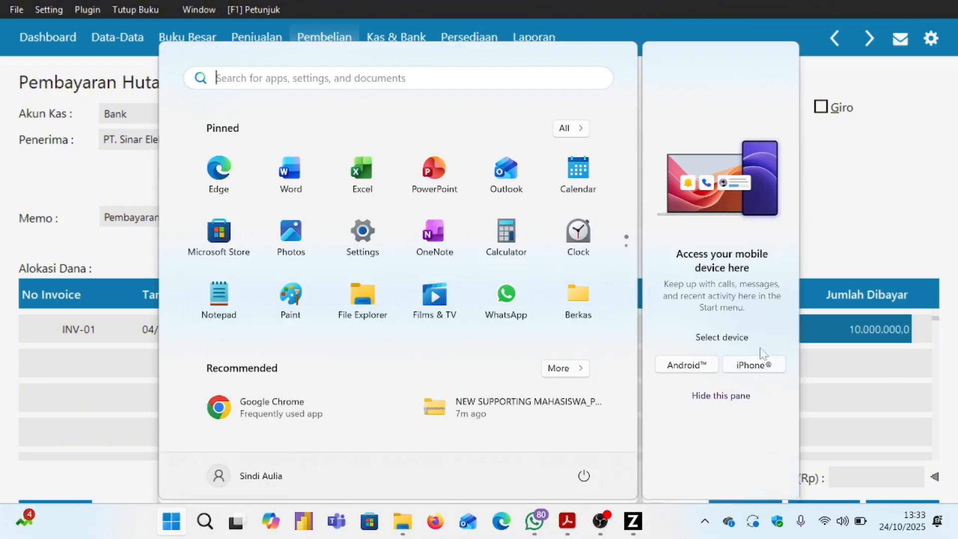
click(567, 521)
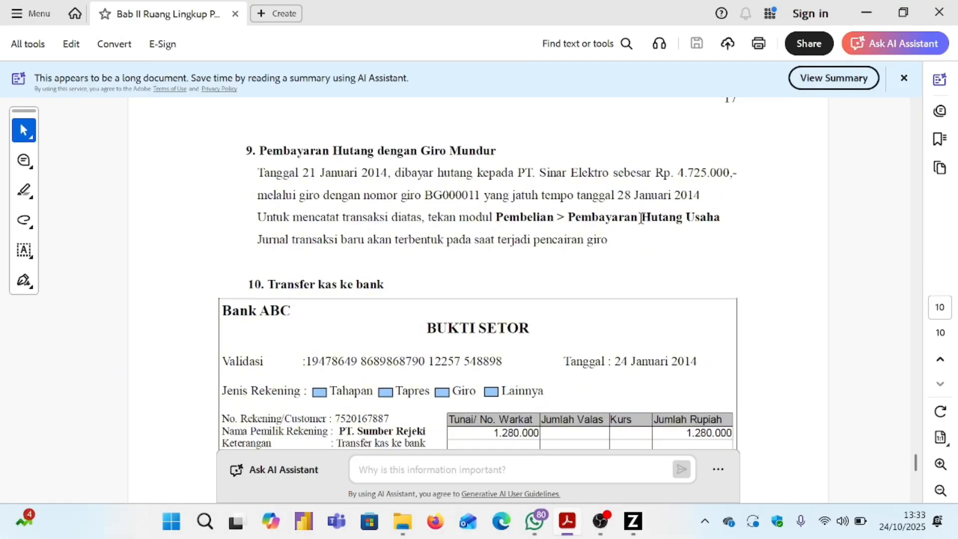
drag(675, 173, 738, 172)
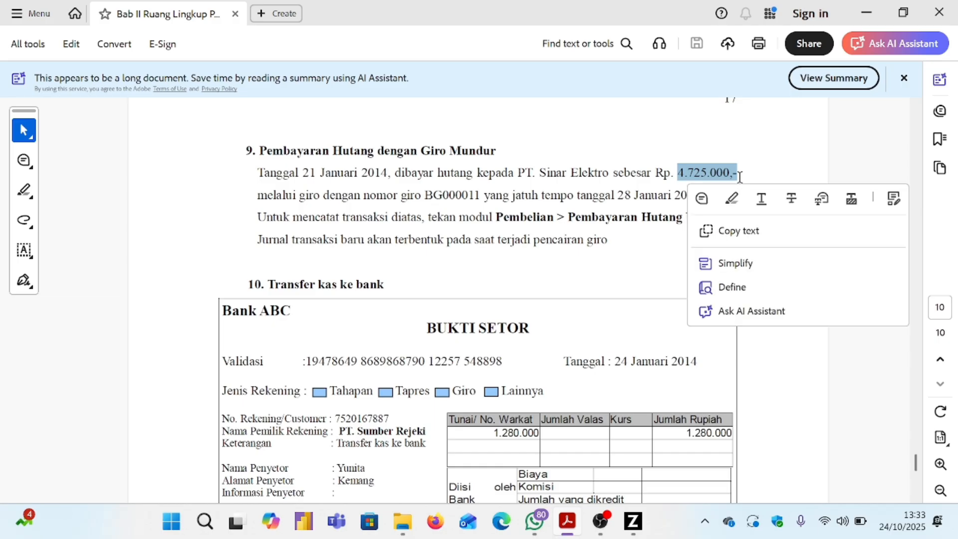
click(633, 524)
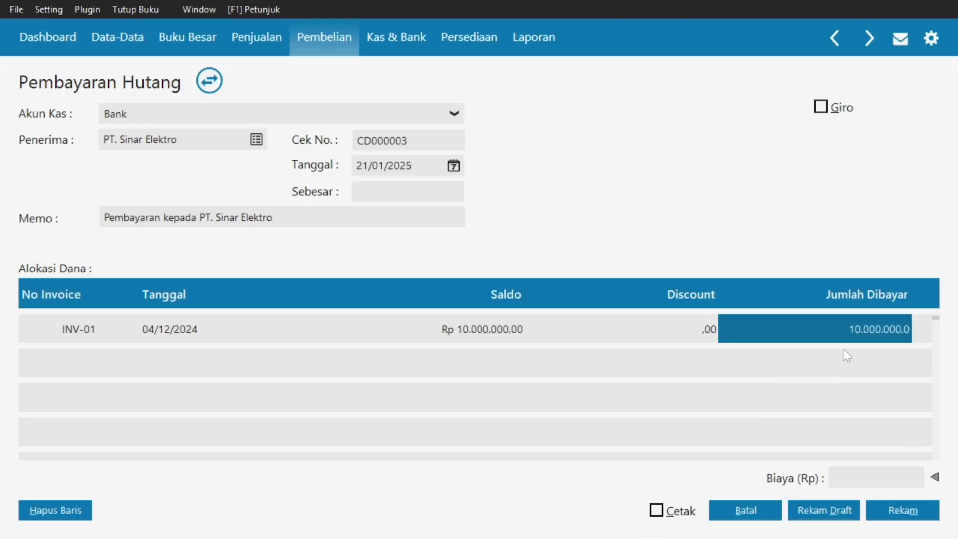
key(BackSpace)
text(47)
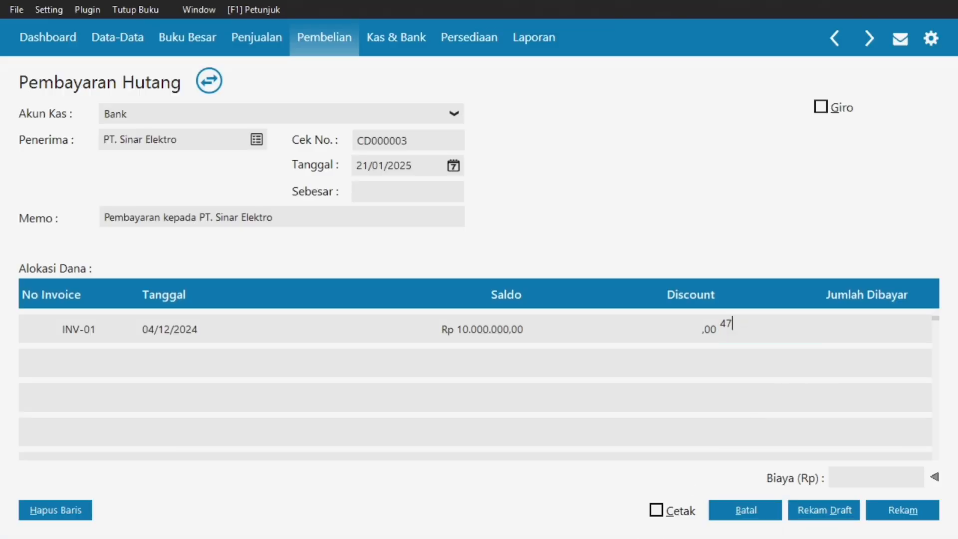
text(25000)
click(433, 197)
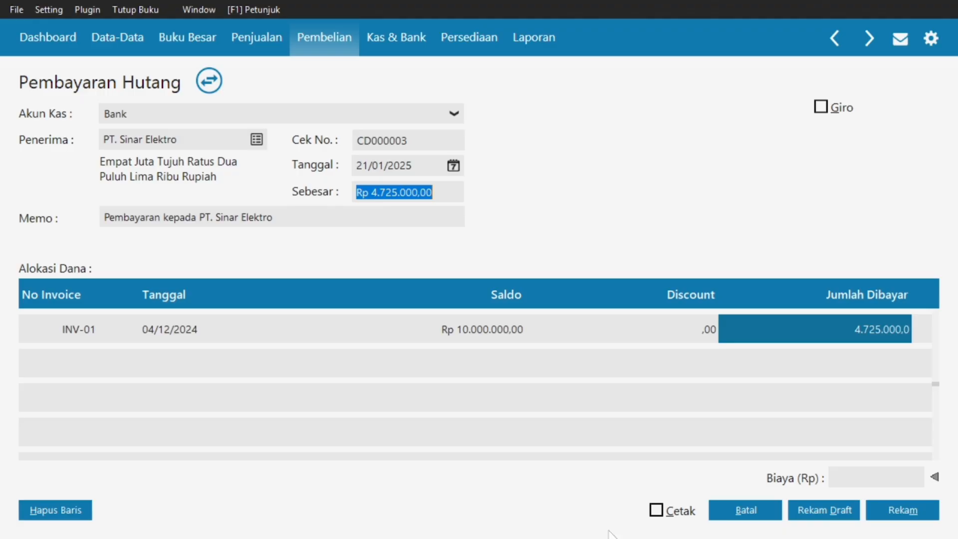
Look up giro number BG000011 in the reference PDF.
key(super)
click(567, 522)
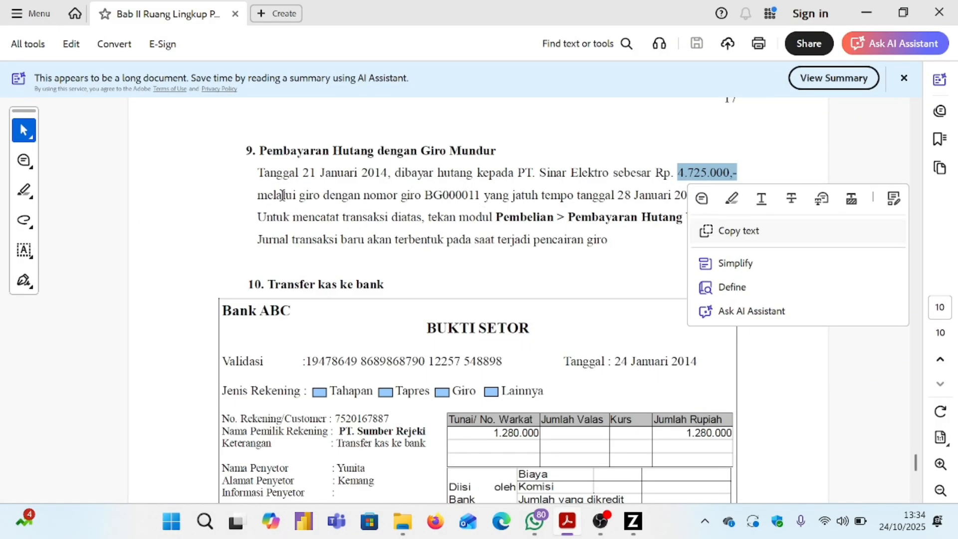
click(260, 194)
drag(263, 194, 459, 203)
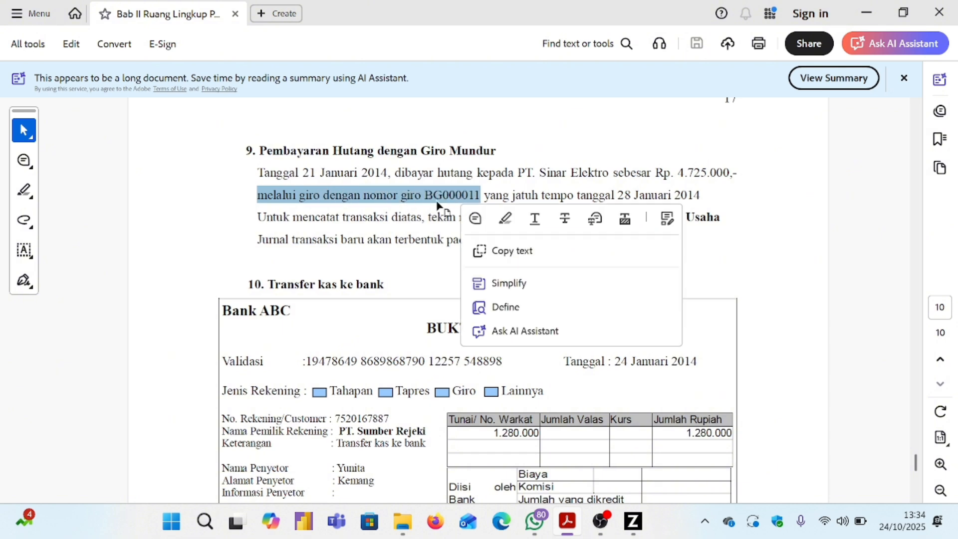
click(632, 530)
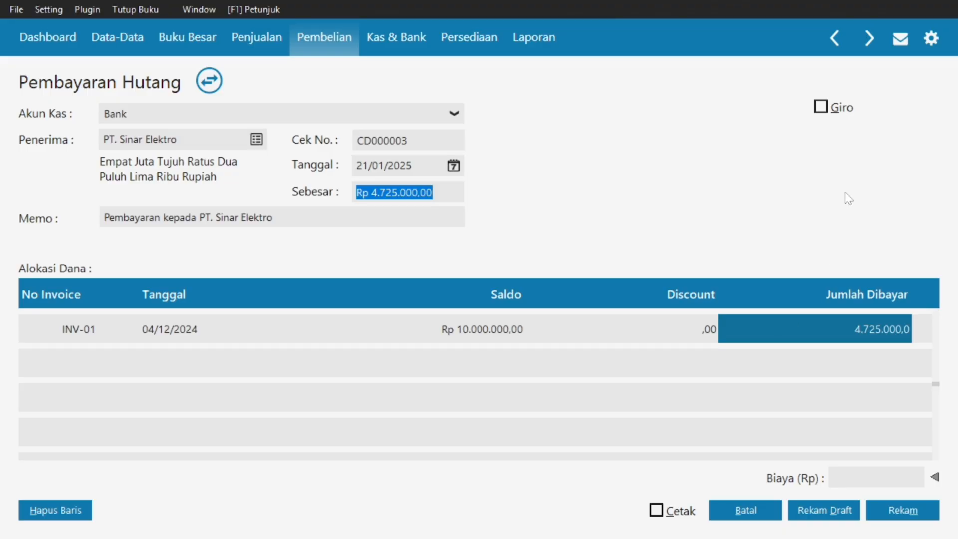
Mark the payment as paid by giro and enter giro number BG000011.
click(820, 106)
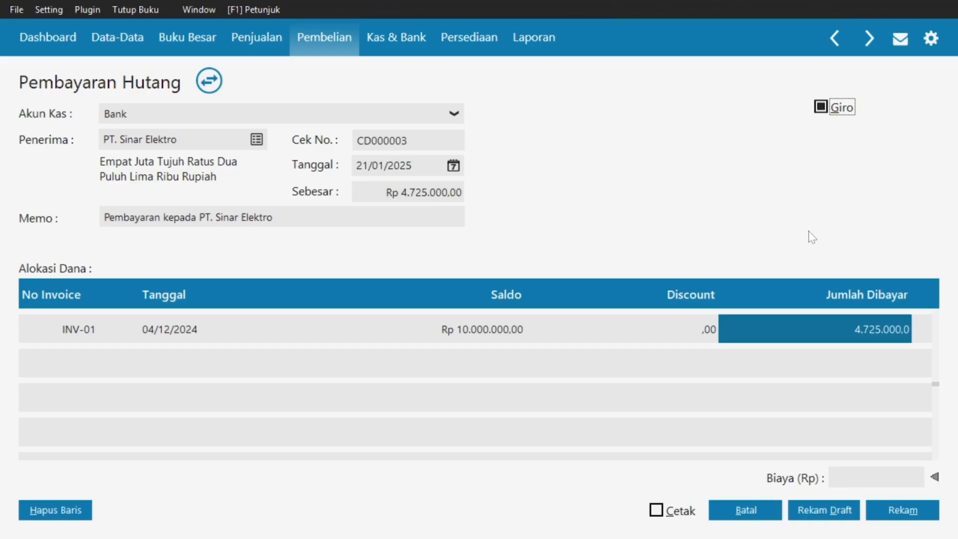
click(884, 519)
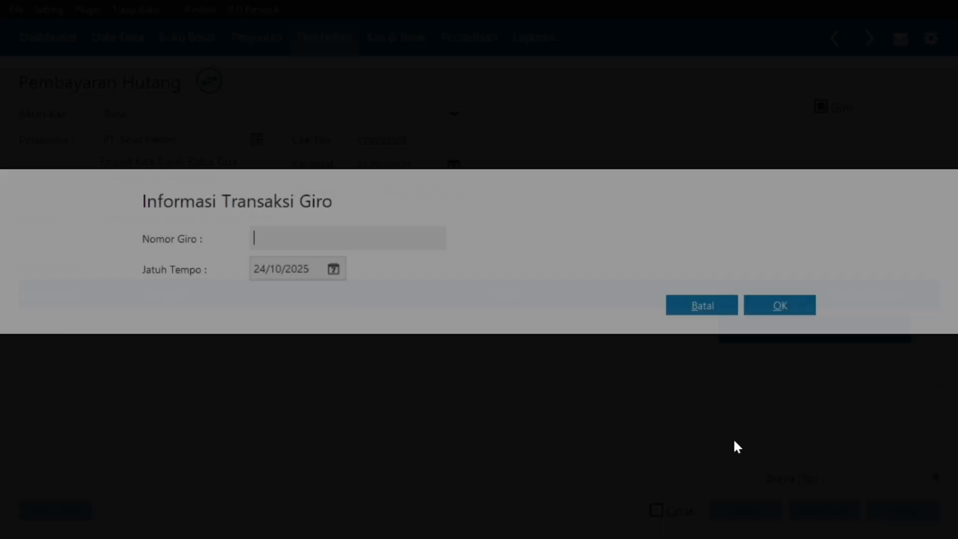
key(super)
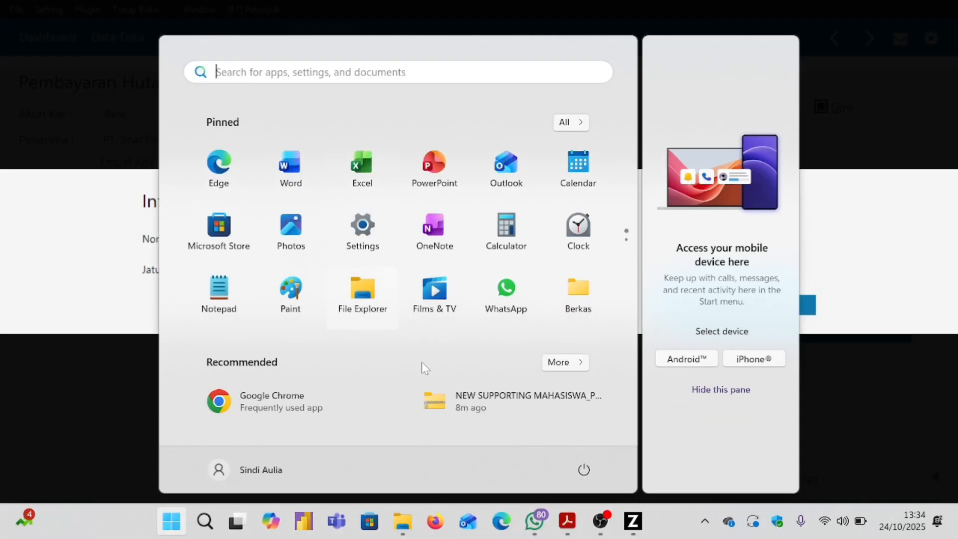
click(567, 521)
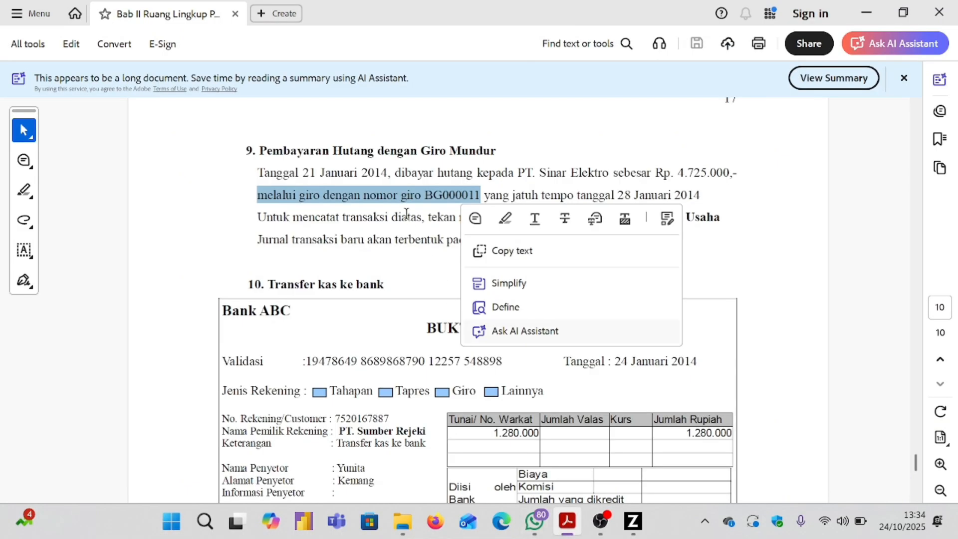
drag(424, 217, 430, 199)
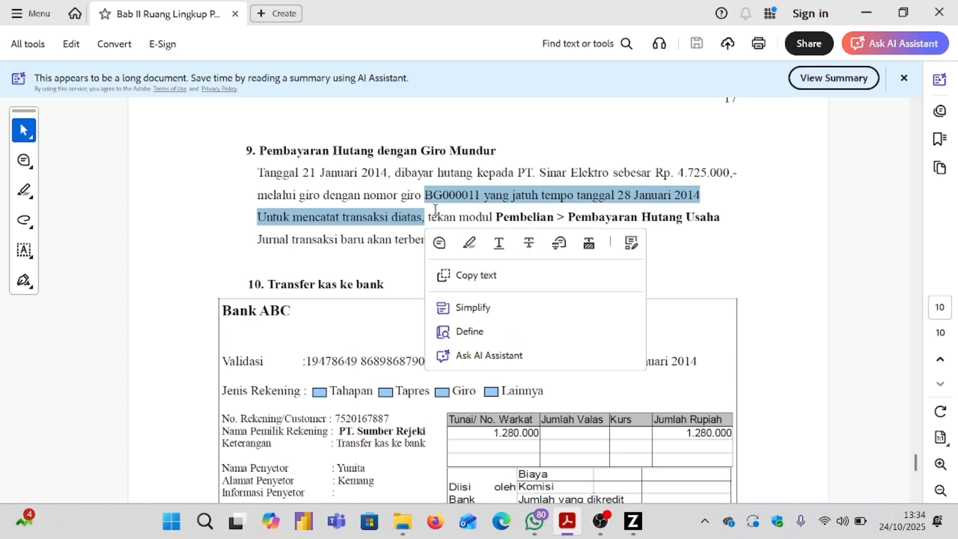
click(432, 214)
drag(427, 192, 479, 199)
key(ctrl+c)
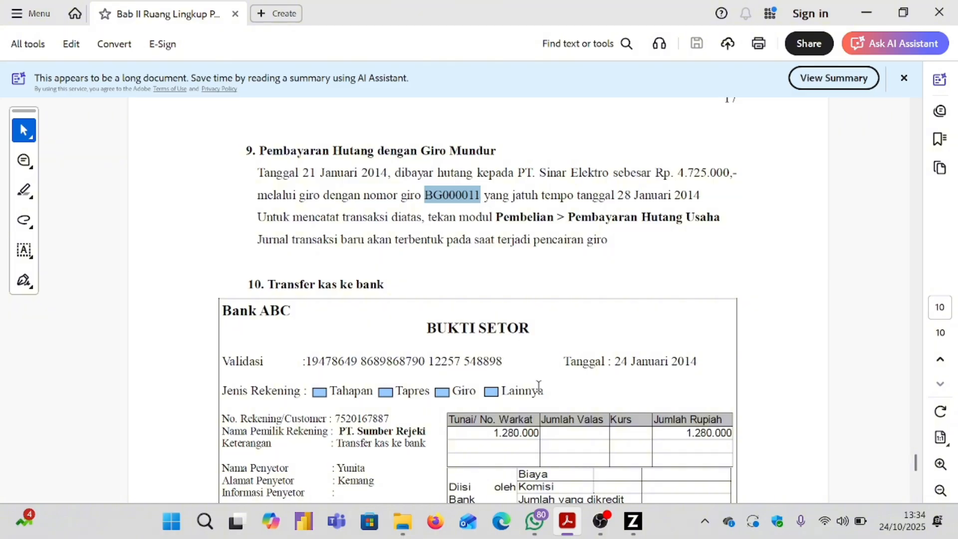
click(632, 521)
key(ctrl+v)
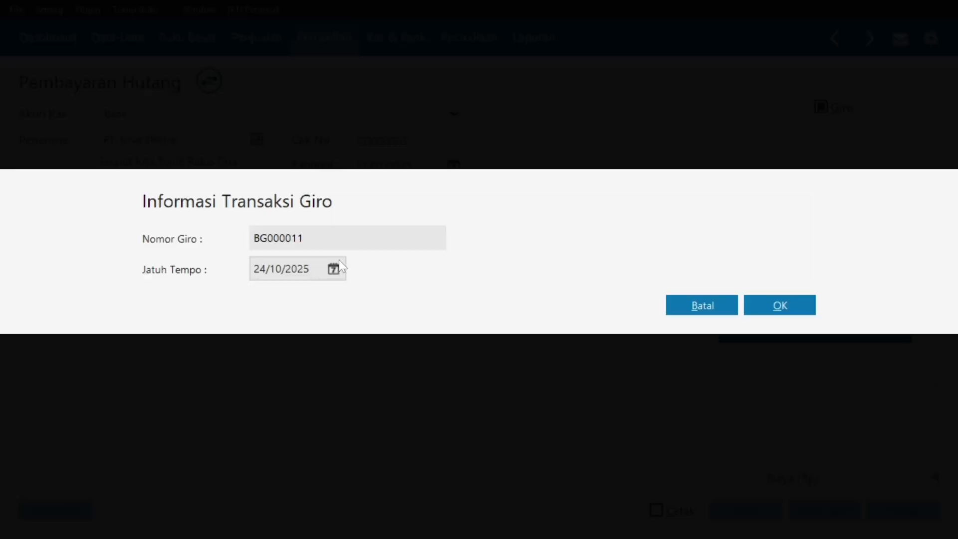
Set the giro due date to 28/01/2025 and confirm the giro details.
key(super)
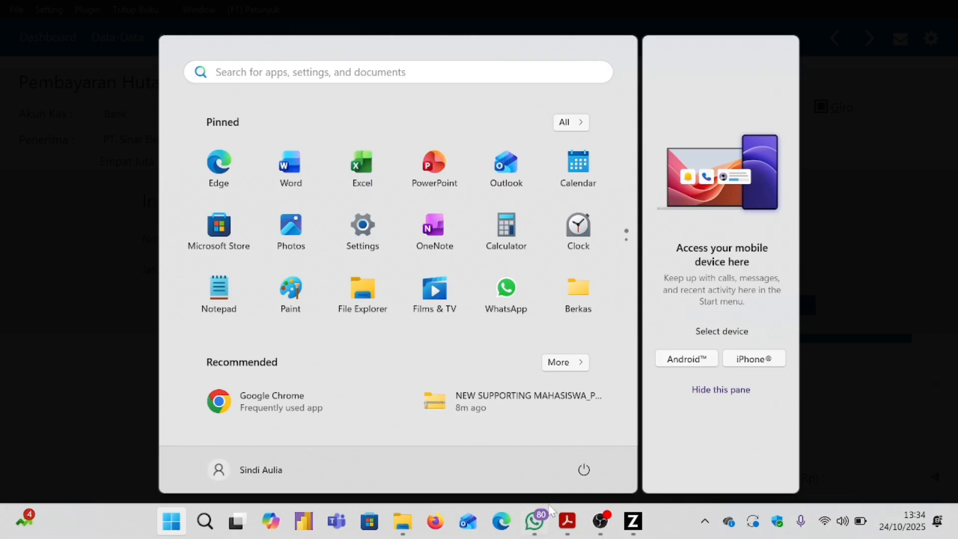
click(567, 521)
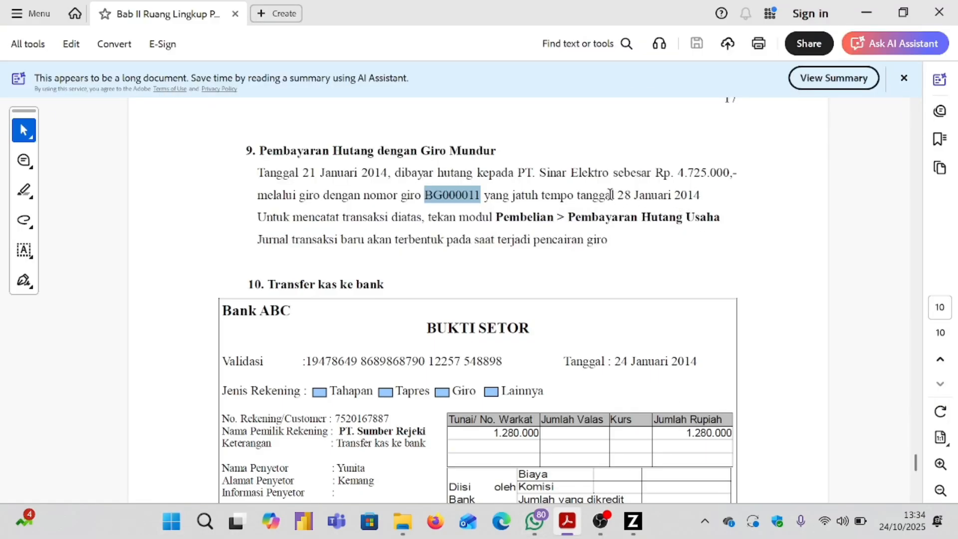
drag(617, 195, 700, 195)
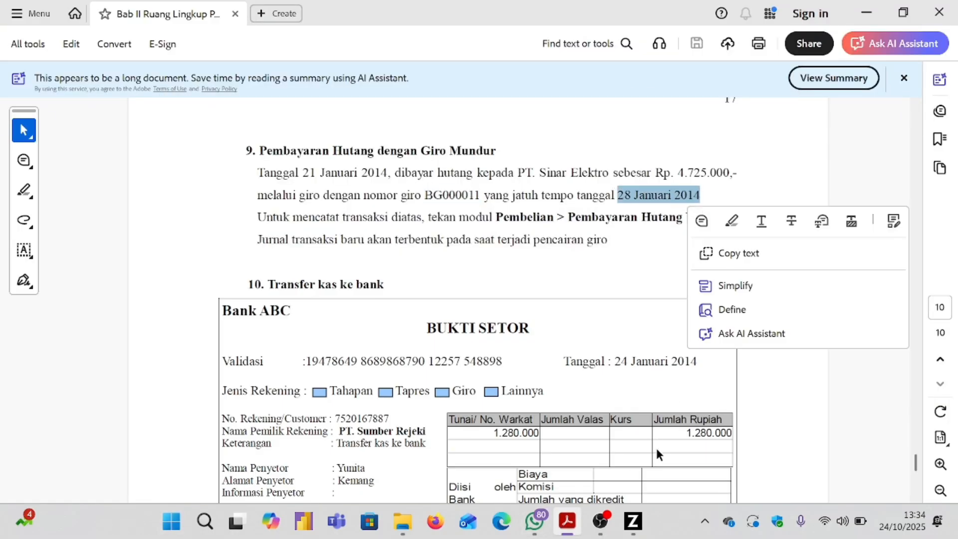
click(632, 522)
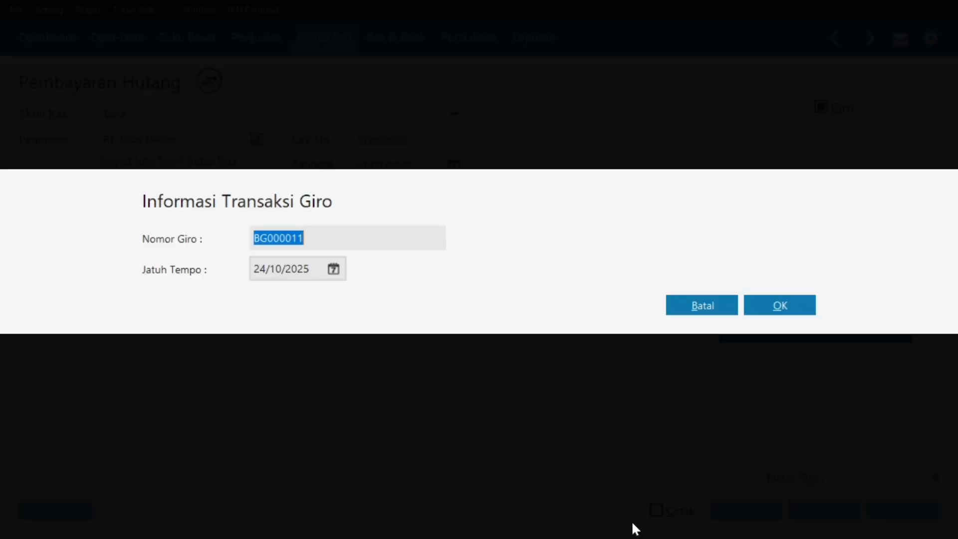
click(333, 270)
click(544, 298)
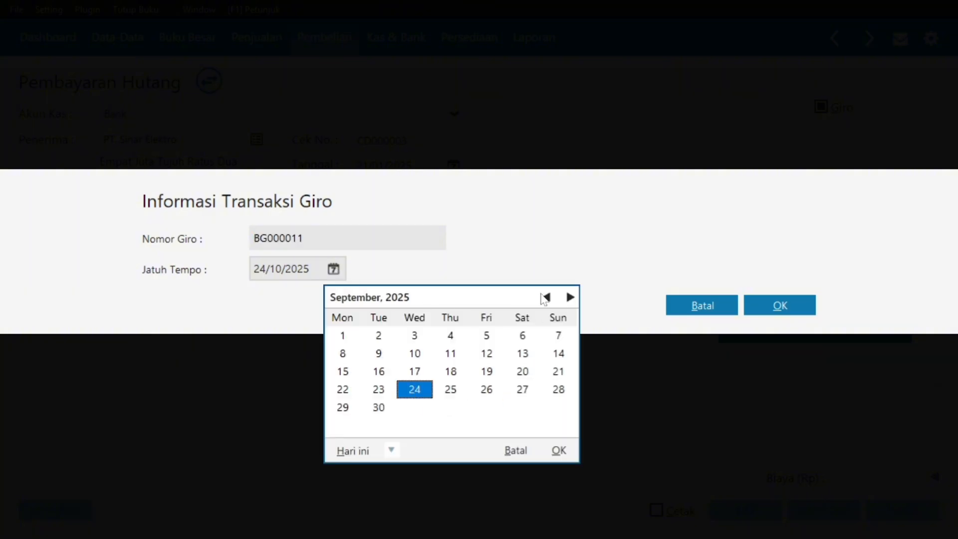
click(545, 297)
click(546, 298)
click(546, 298)
click(546, 298)
click(546, 299)
click(547, 298)
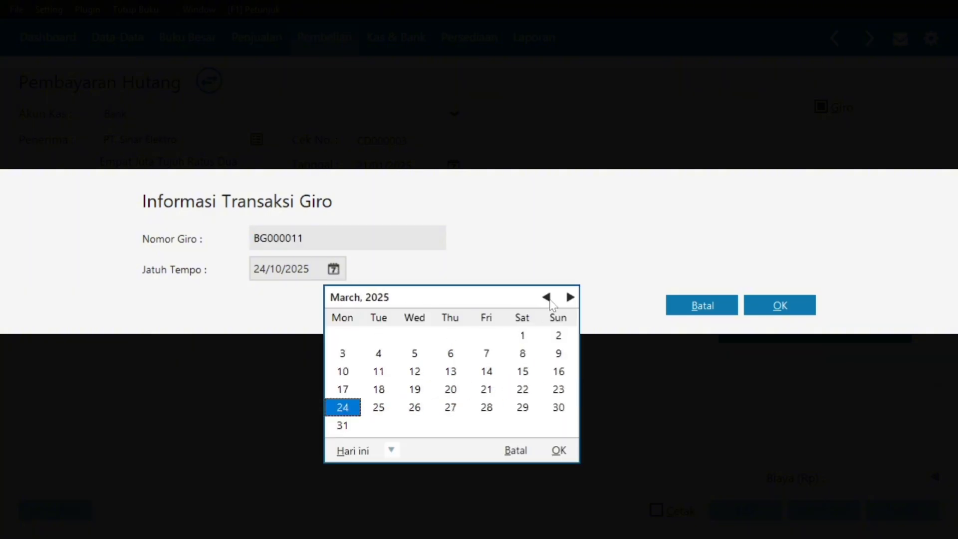
click(547, 299)
click(547, 299)
click(569, 299)
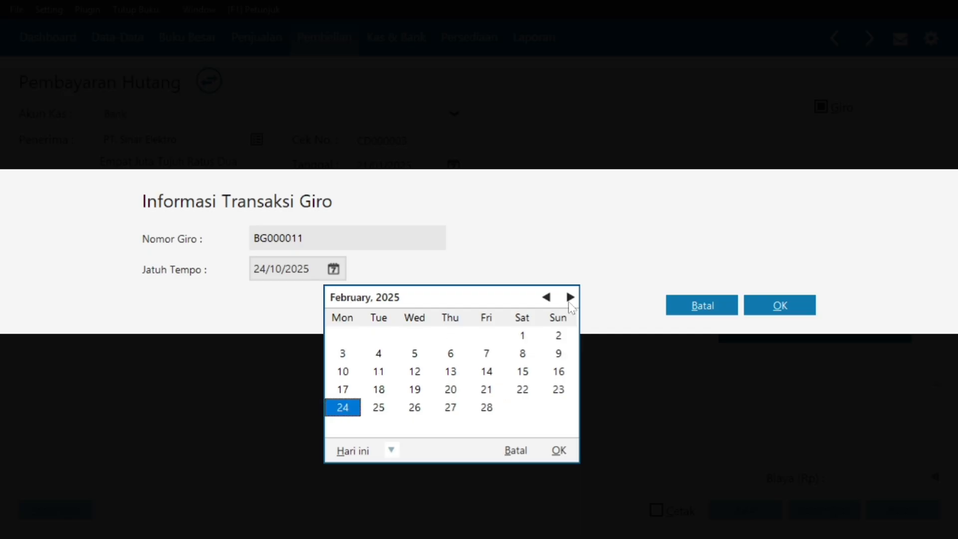
click(547, 298)
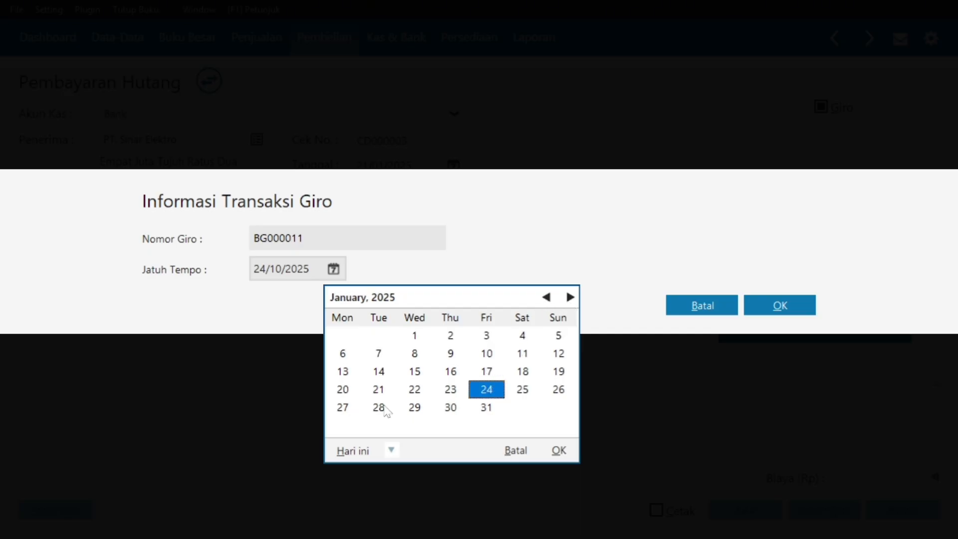
click(379, 407)
click(559, 451)
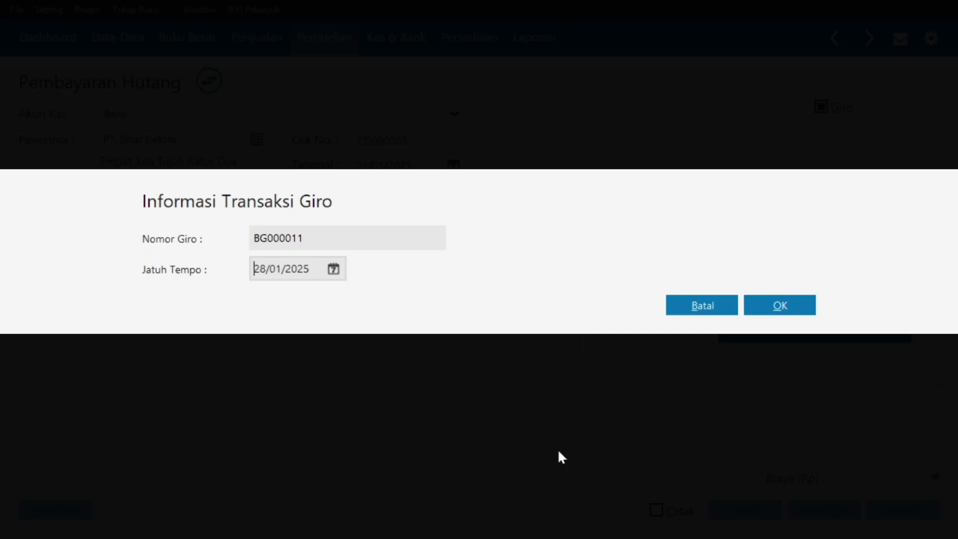
click(783, 305)
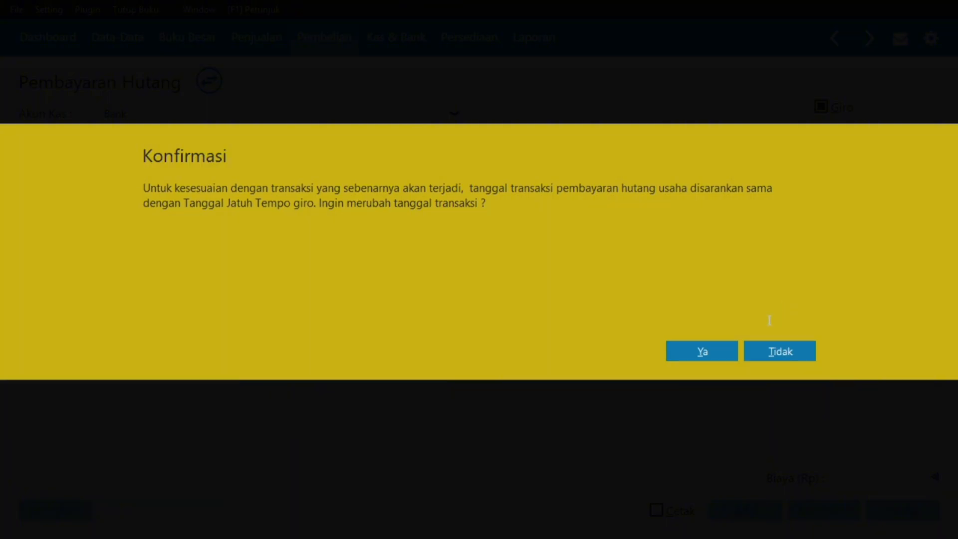
Match the transaction date to 28/01/2025, save payment CD000003, and close the payment list.
click(715, 353)
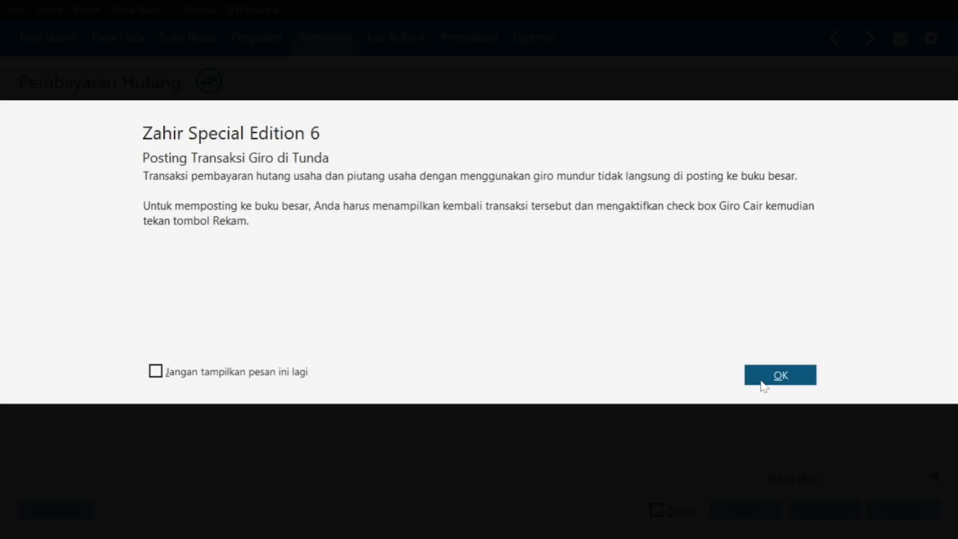
click(763, 382)
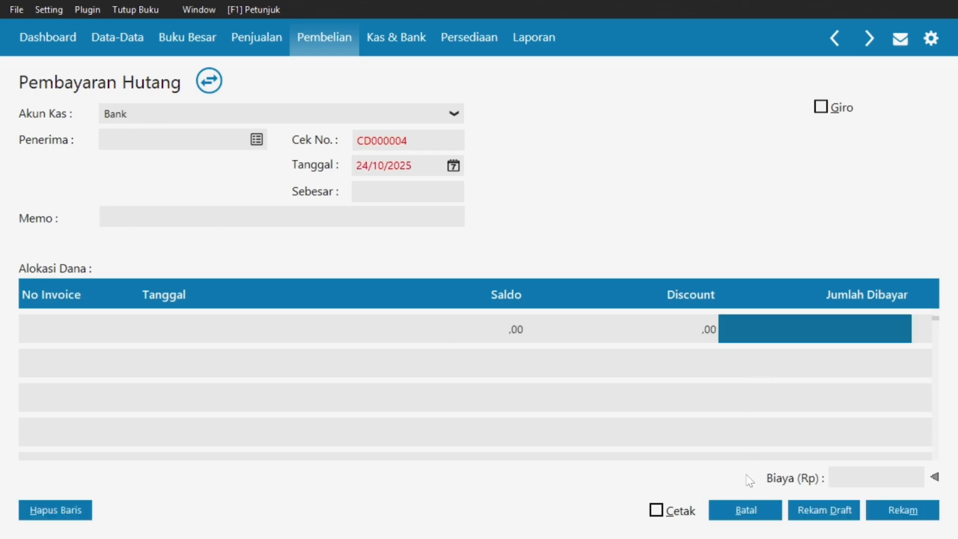
click(742, 514)
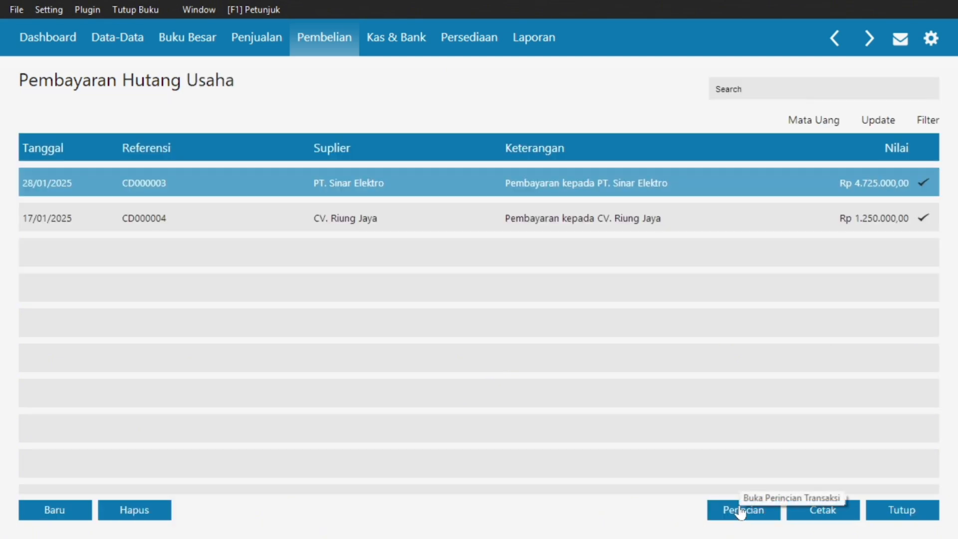
click(926, 510)
key(alt+Tab)
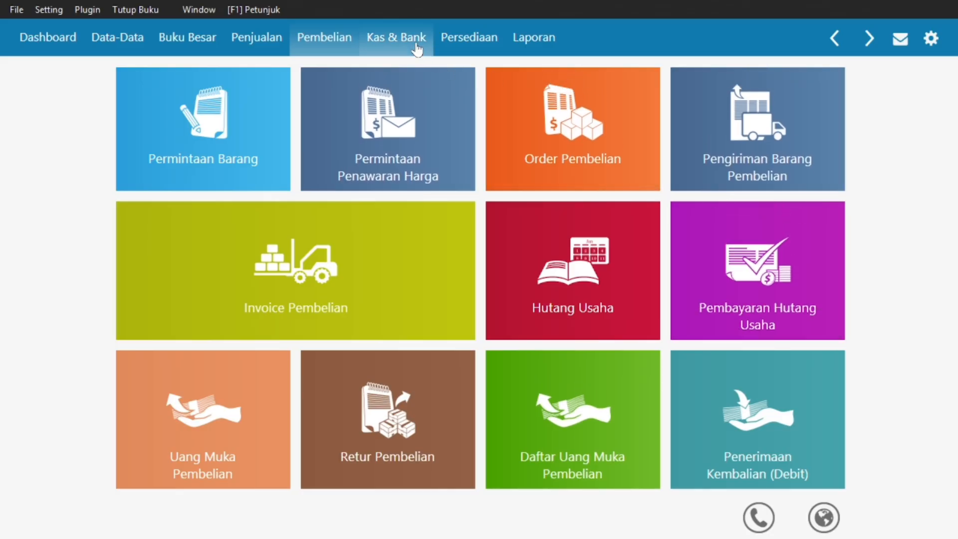
Create a new cash transfer from Kas (1100-00-020) to Bank (1200-00-010).
click(420, 48)
mouse_move(677, 150)
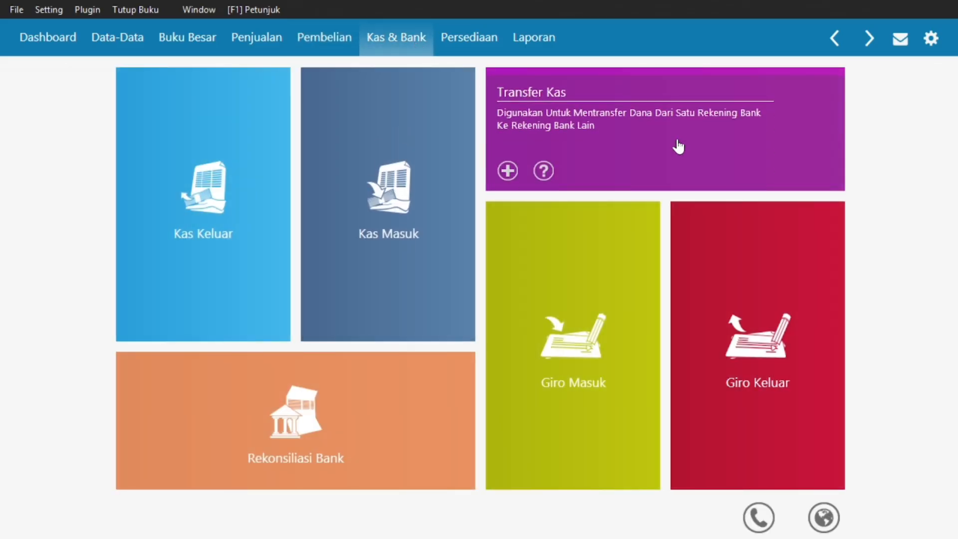
click(677, 146)
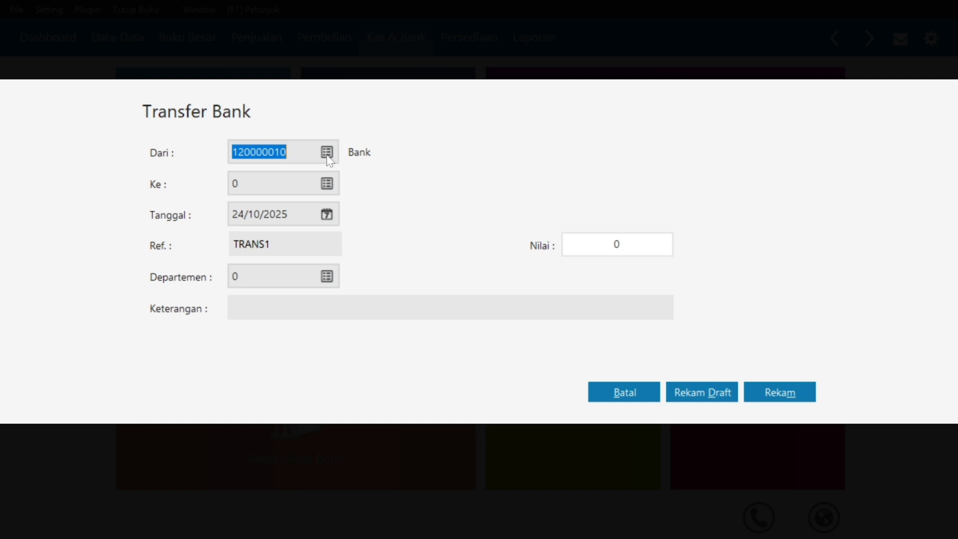
click(327, 155)
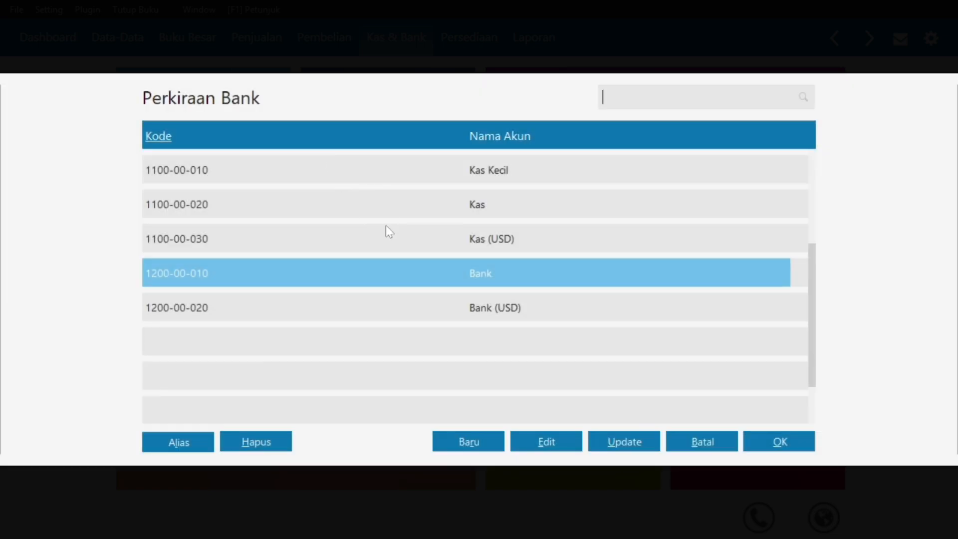
click(393, 212)
click(760, 443)
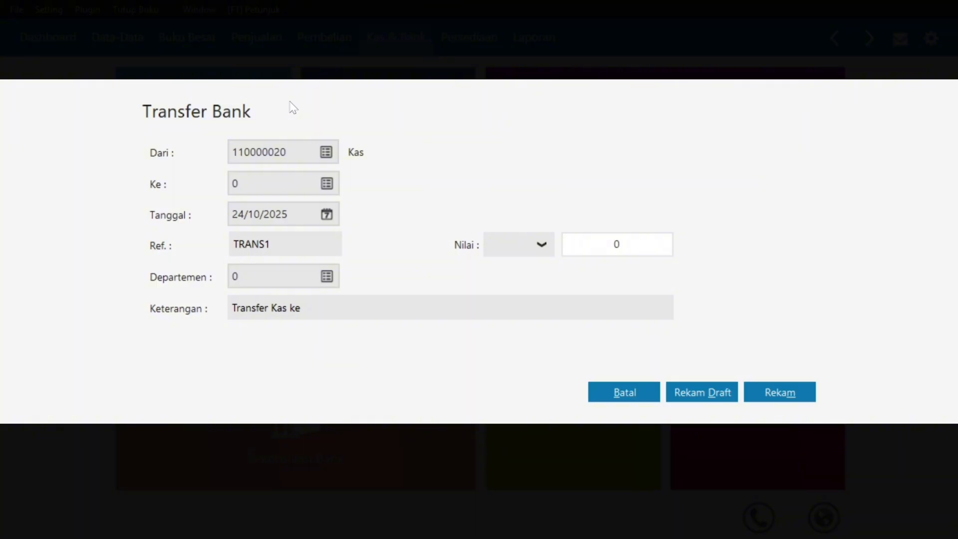
click(326, 183)
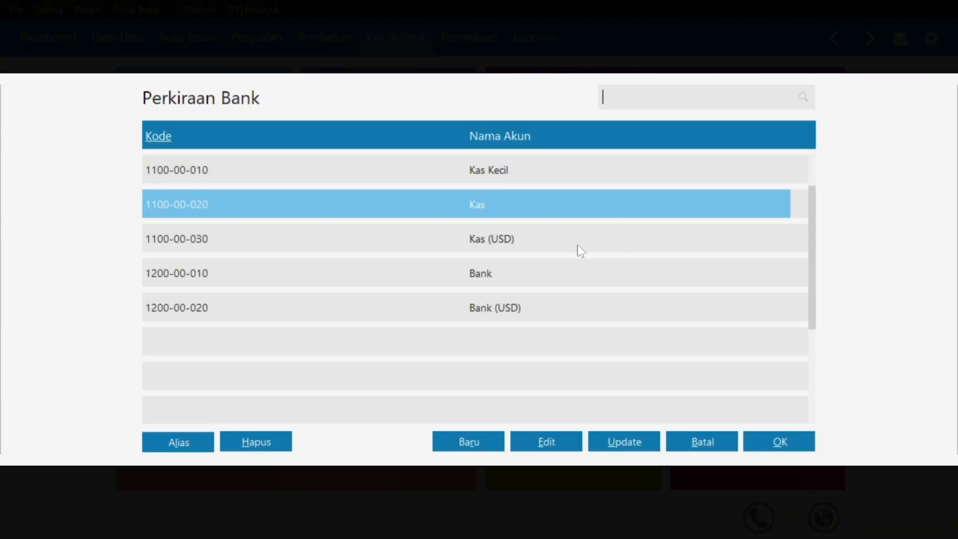
click(549, 280)
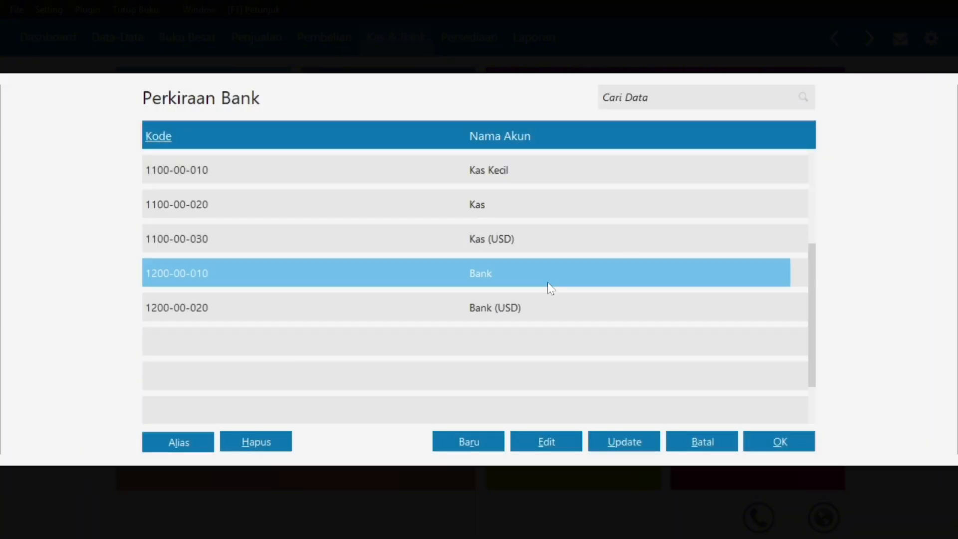
click(769, 445)
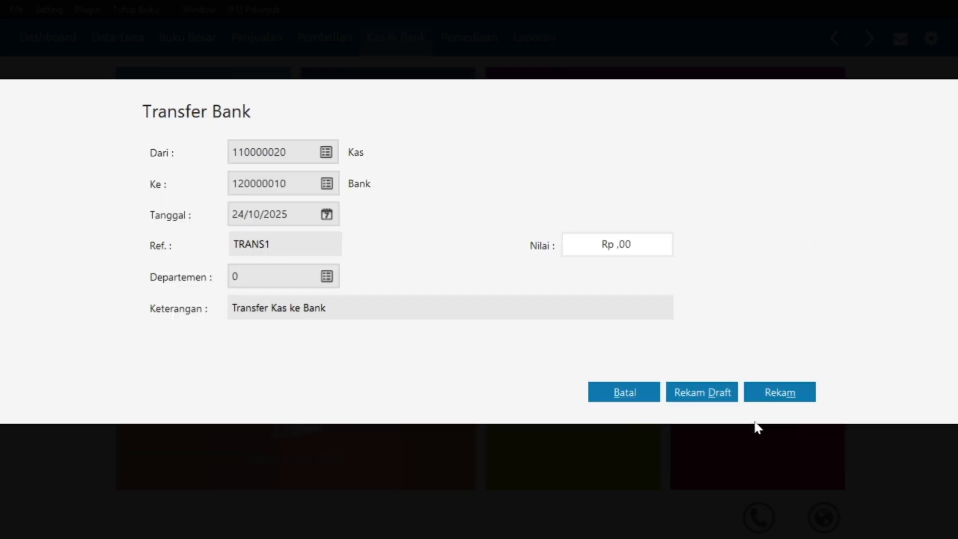
key(alt+Tab)
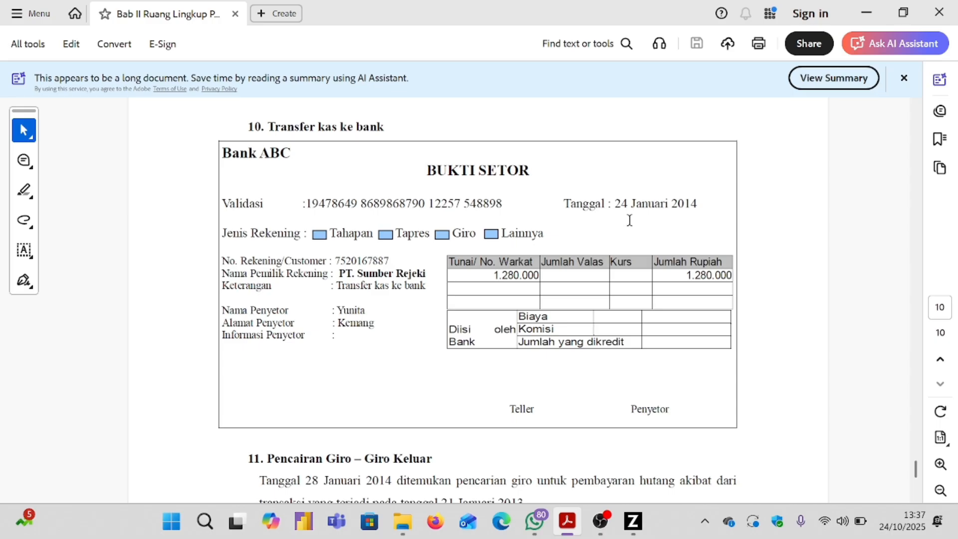
click(633, 521)
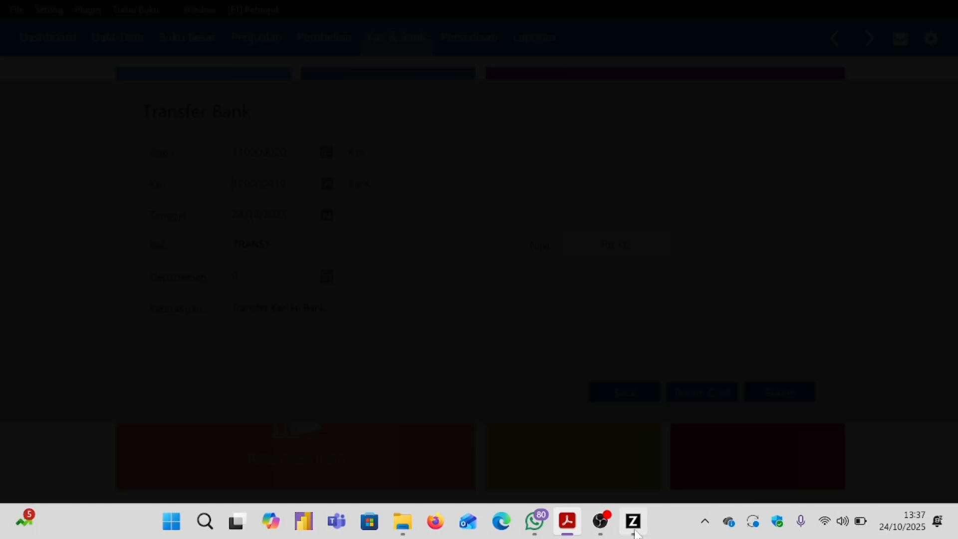
Set the transfer date to 24/01/2025.
click(326, 214)
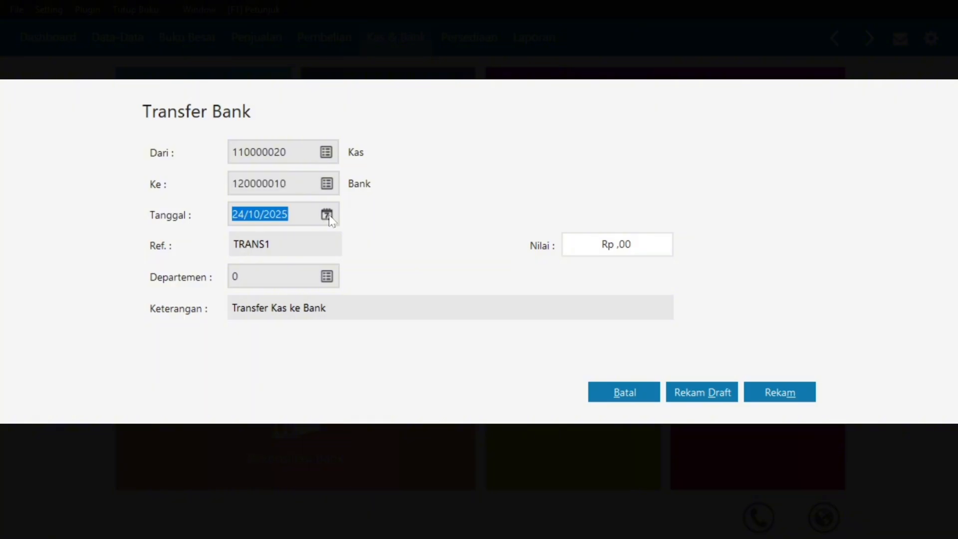
click(543, 240)
click(543, 241)
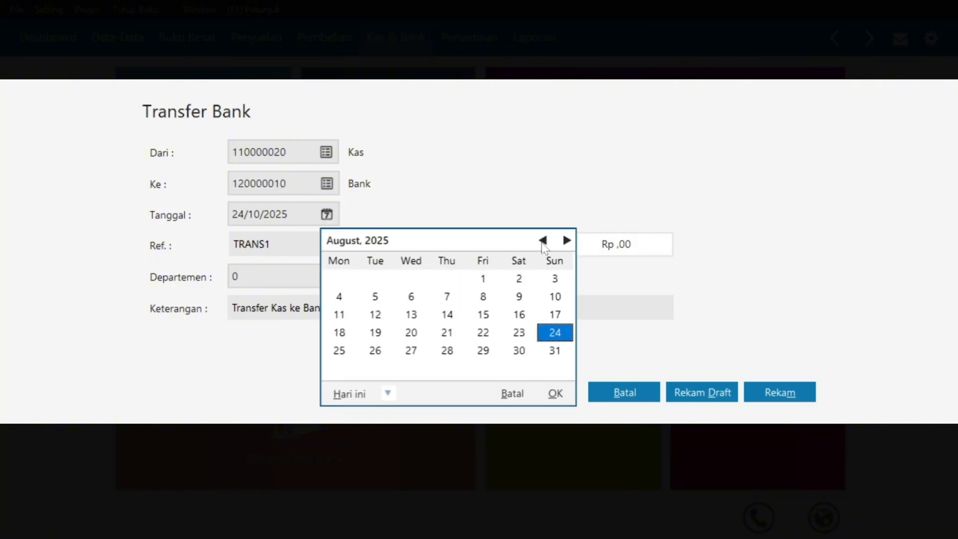
click(543, 240)
click(543, 241)
click(543, 240)
click(543, 241)
click(543, 240)
click(543, 241)
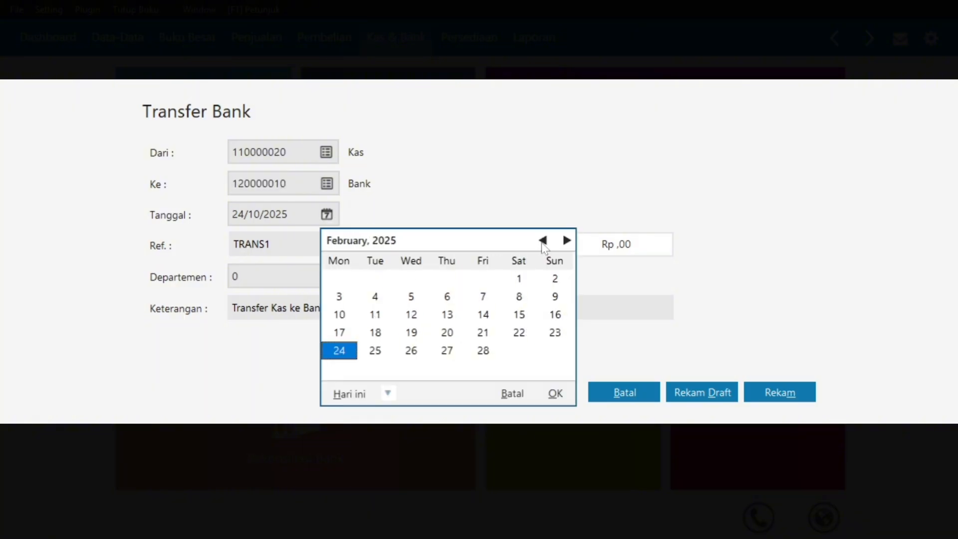
click(543, 240)
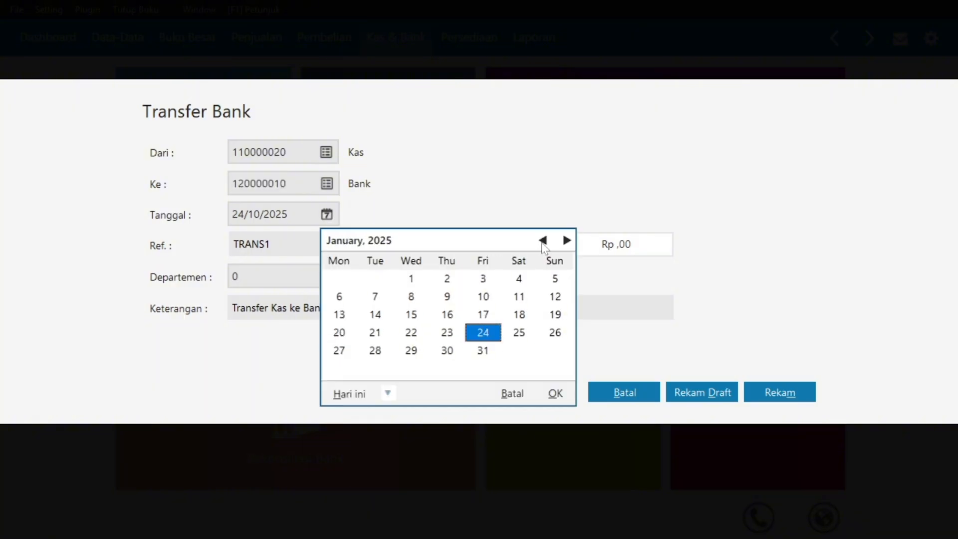
click(553, 394)
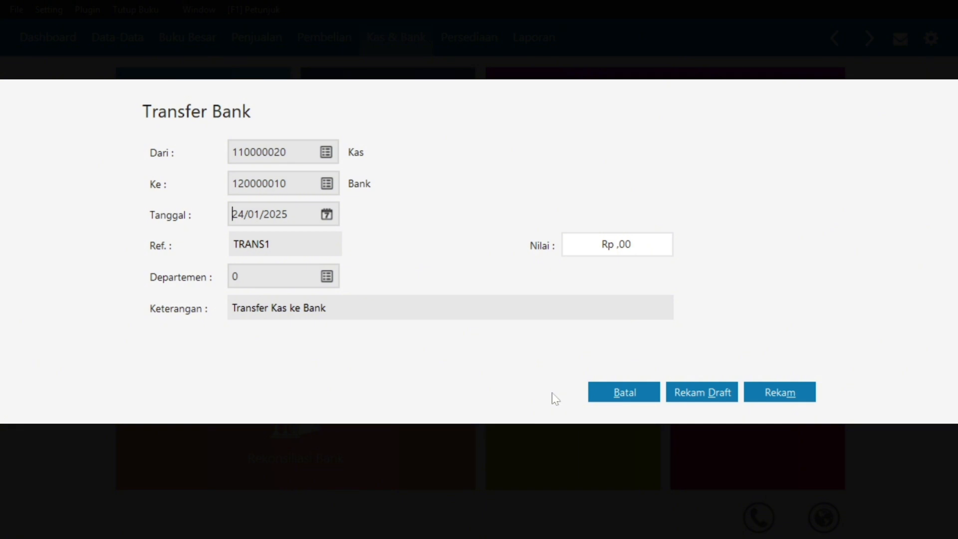
Enter the 1.280.000 transfer amount from the deposit slip and save the transfer.
key(super)
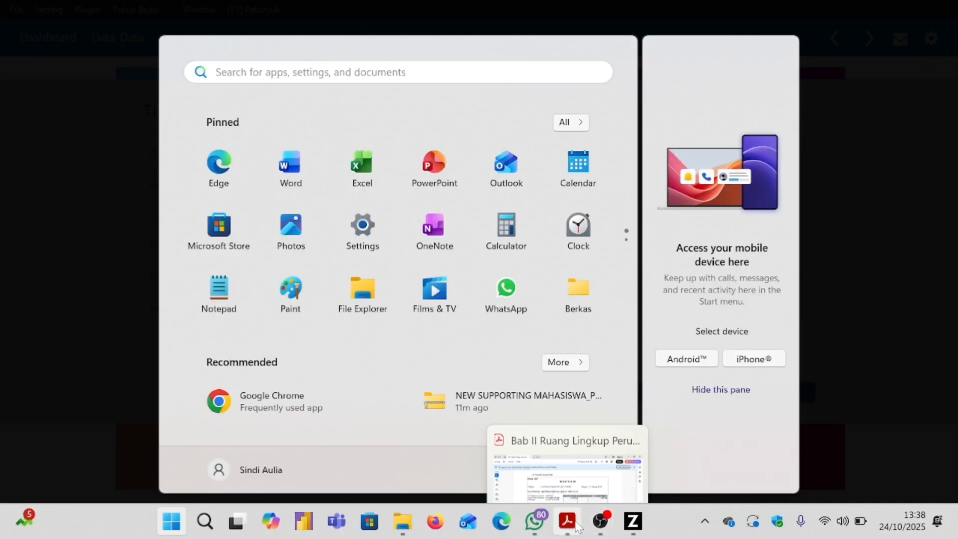
click(577, 527)
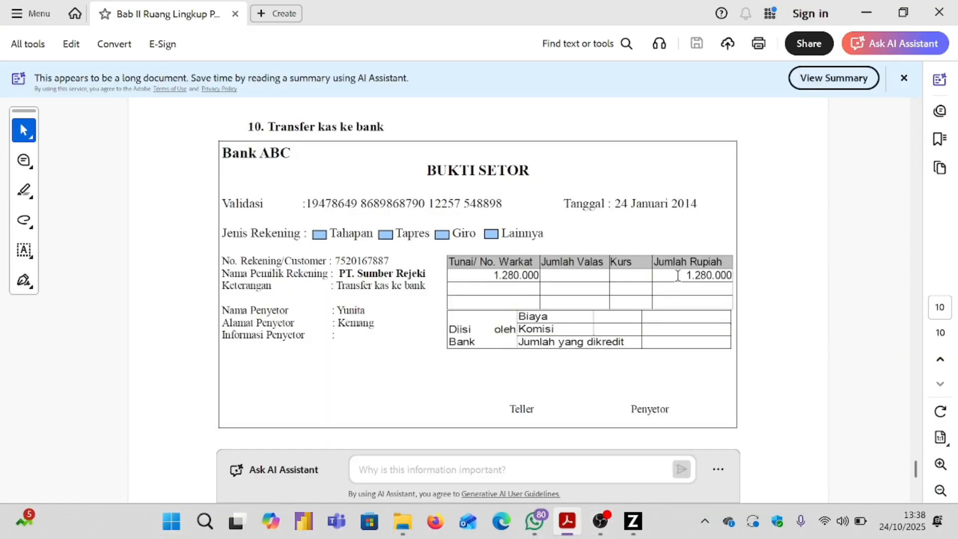
drag(677, 275, 734, 275)
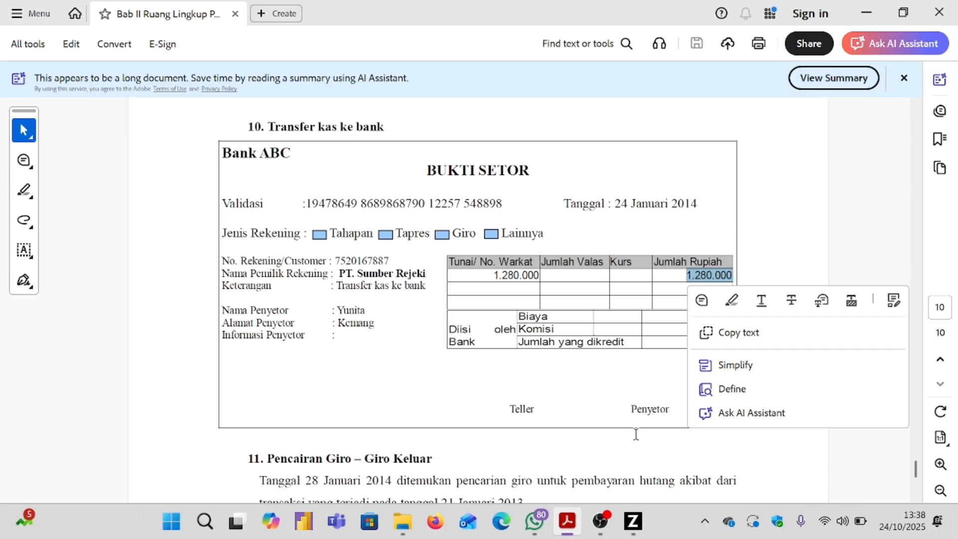
click(632, 521)
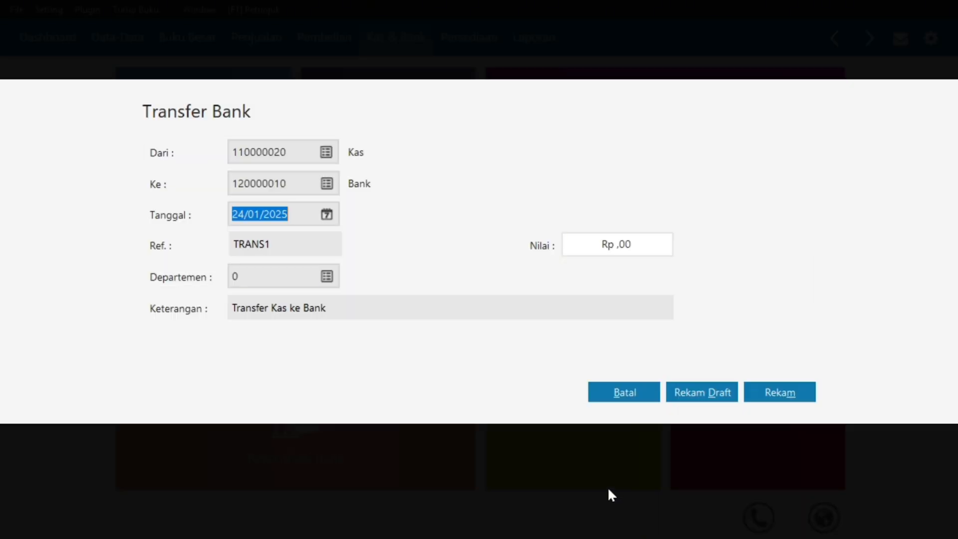
click(607, 246)
text(12)
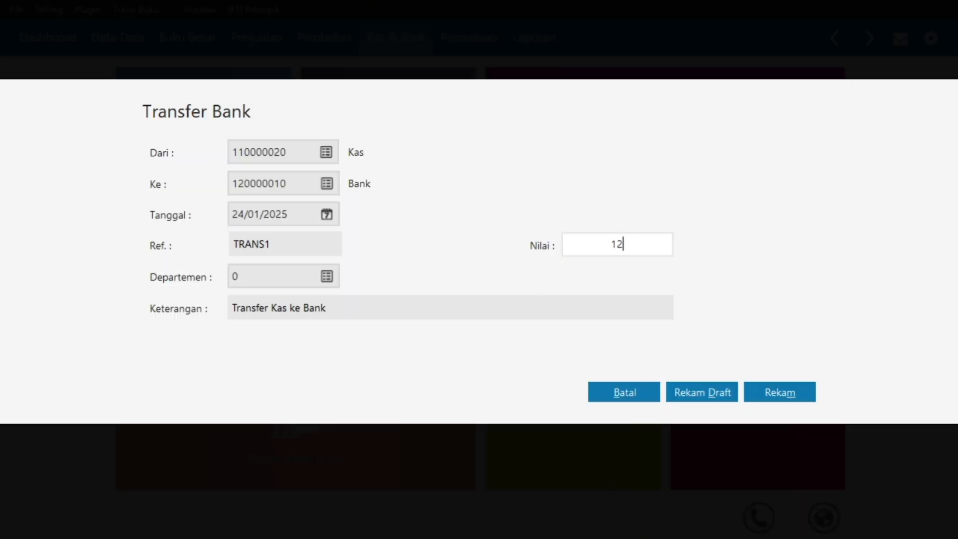
text(80000)
click(314, 237)
click(671, 251)
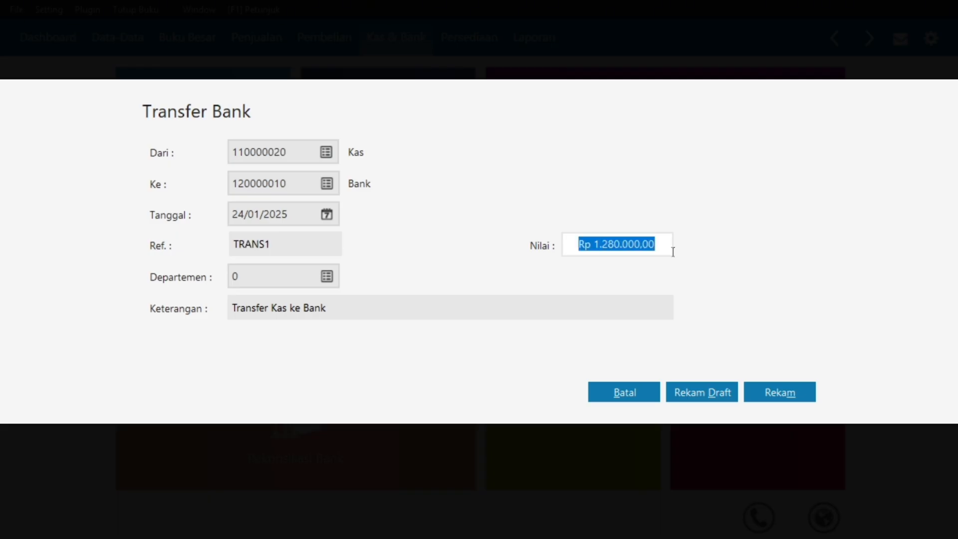
click(779, 393)
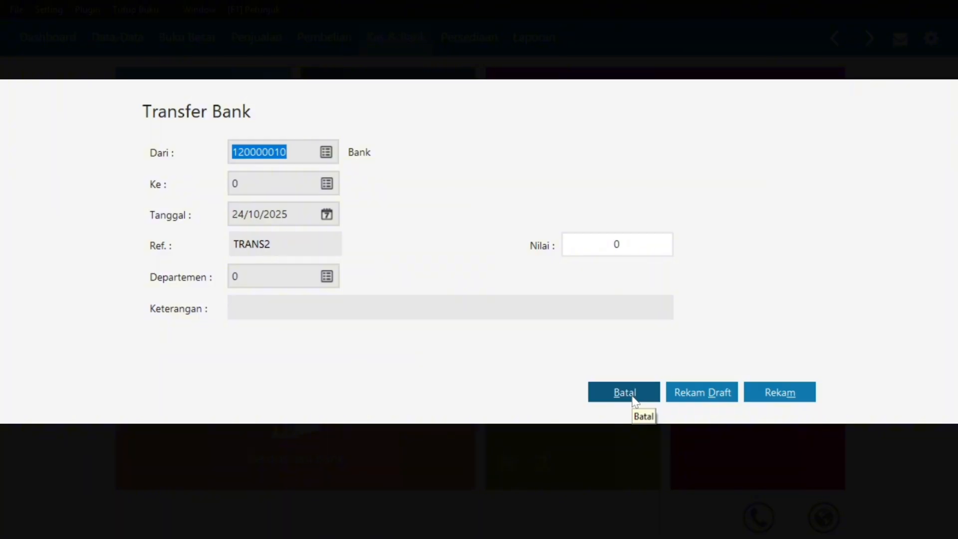
click(632, 394)
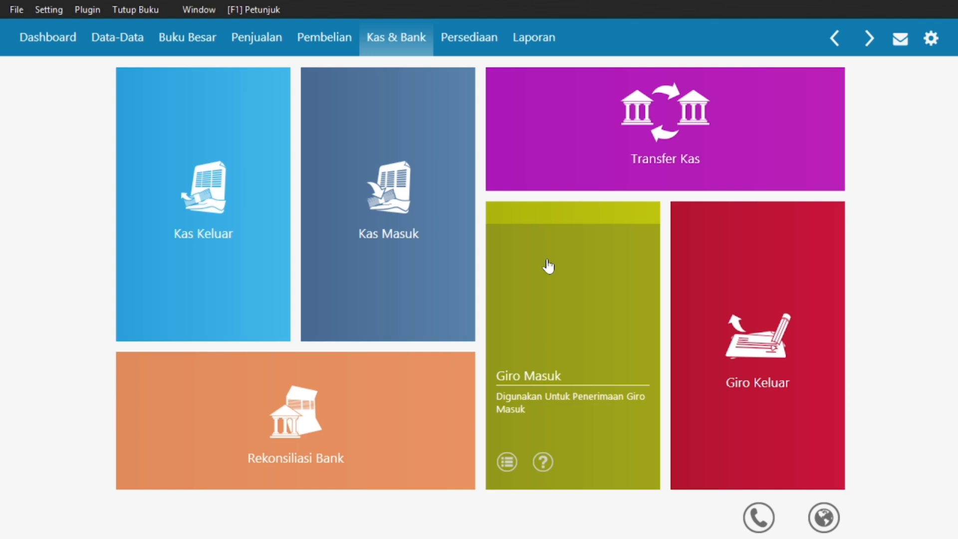
key(super)
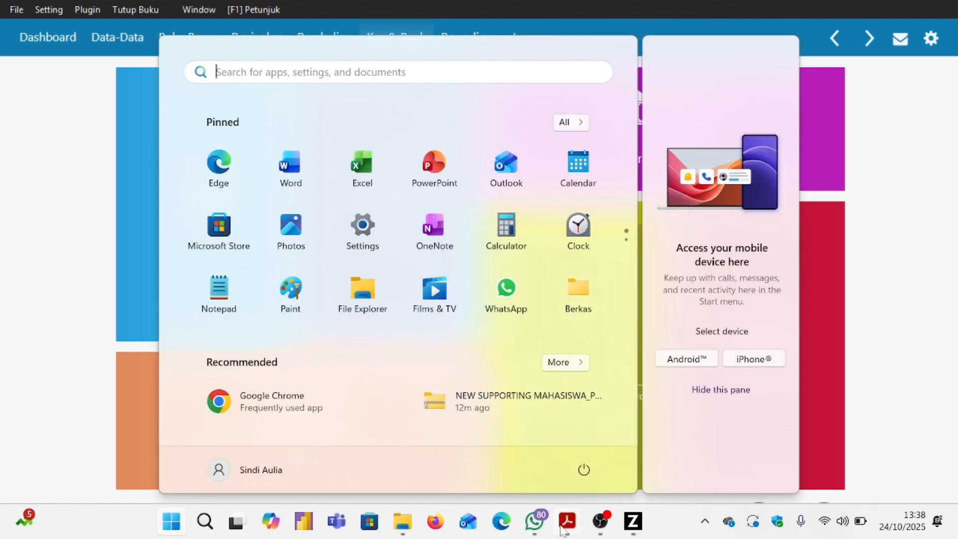
click(563, 526)
scroll(468, 304, down, 5)
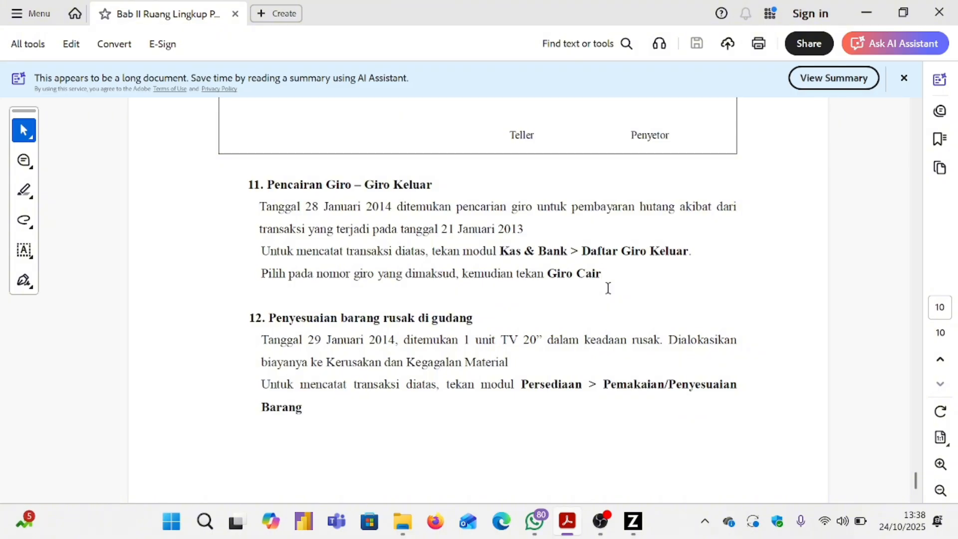
drag(258, 209, 388, 204)
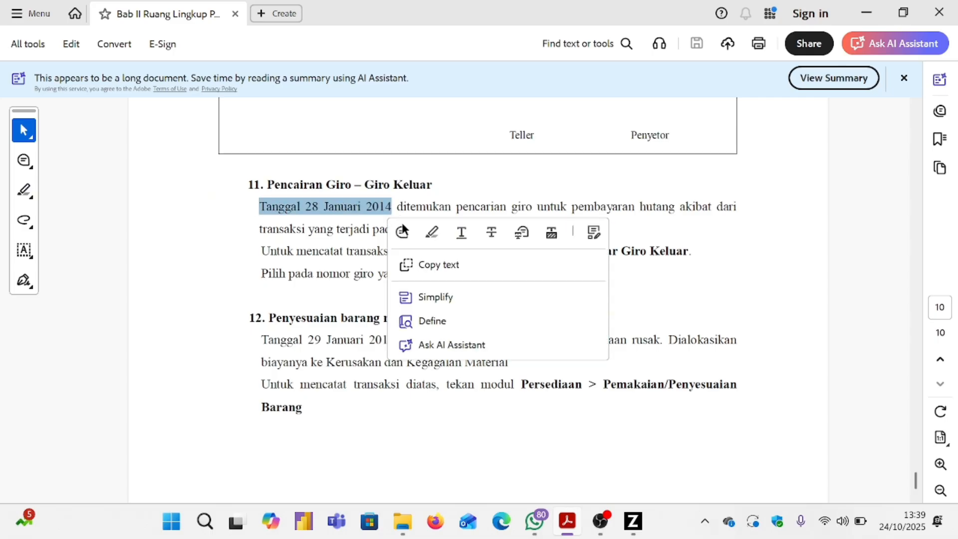
click(348, 228)
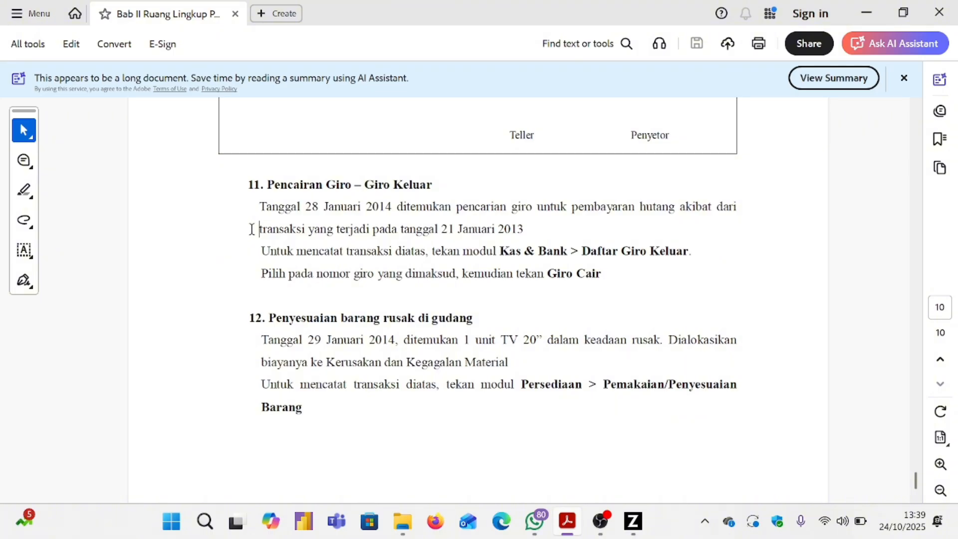
drag(251, 228, 530, 231)
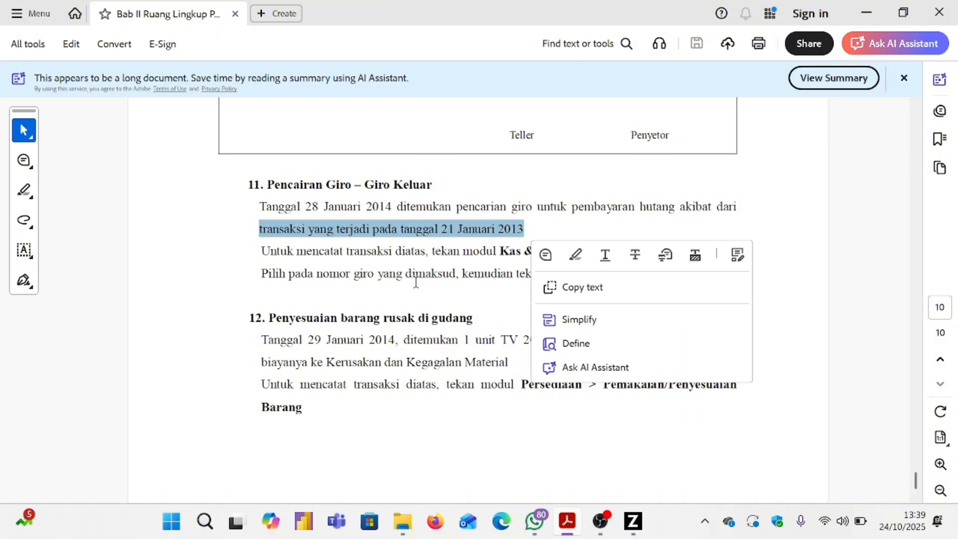
click(393, 301)
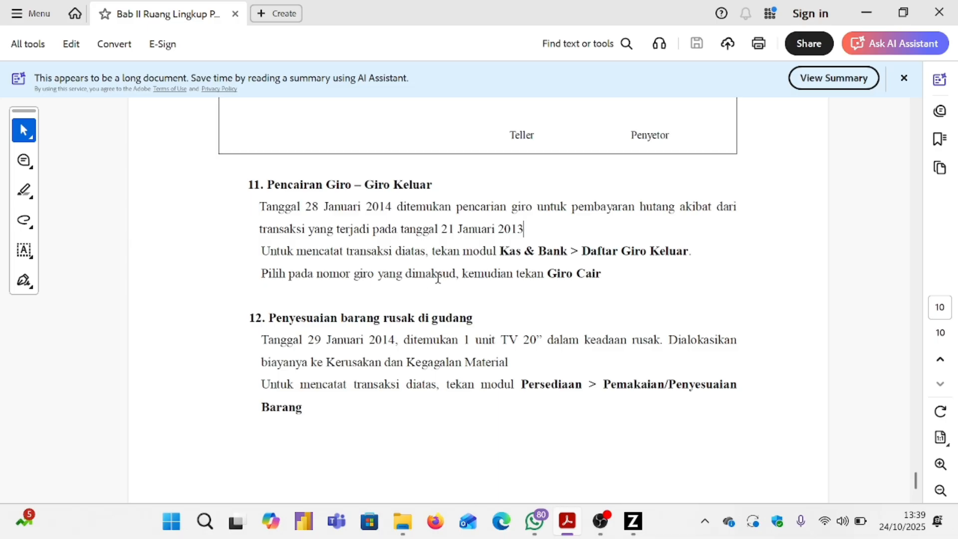
click(633, 520)
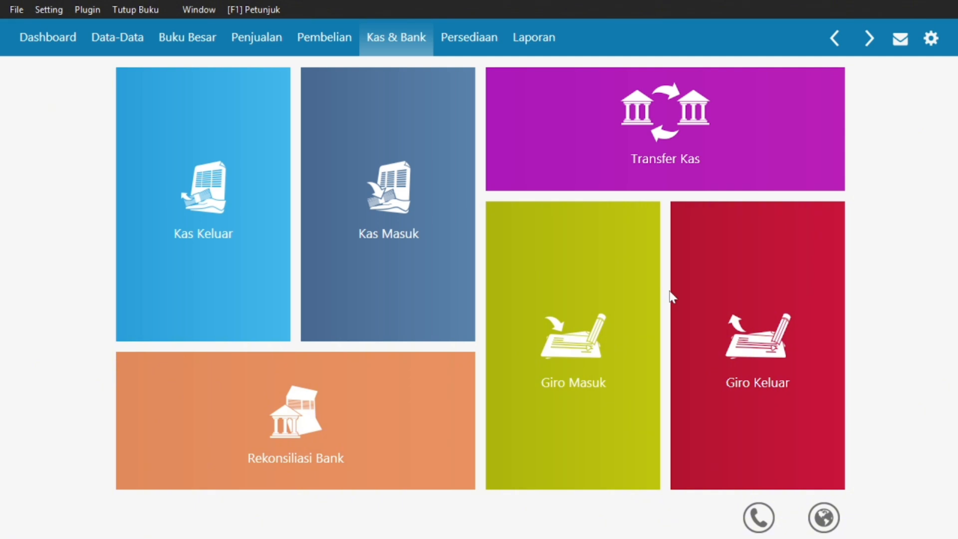
Mark the Rp 4.725.000 outgoing giro to PT. Sinar Elektro as cashed (Giro Cair).
mouse_move(704, 321)
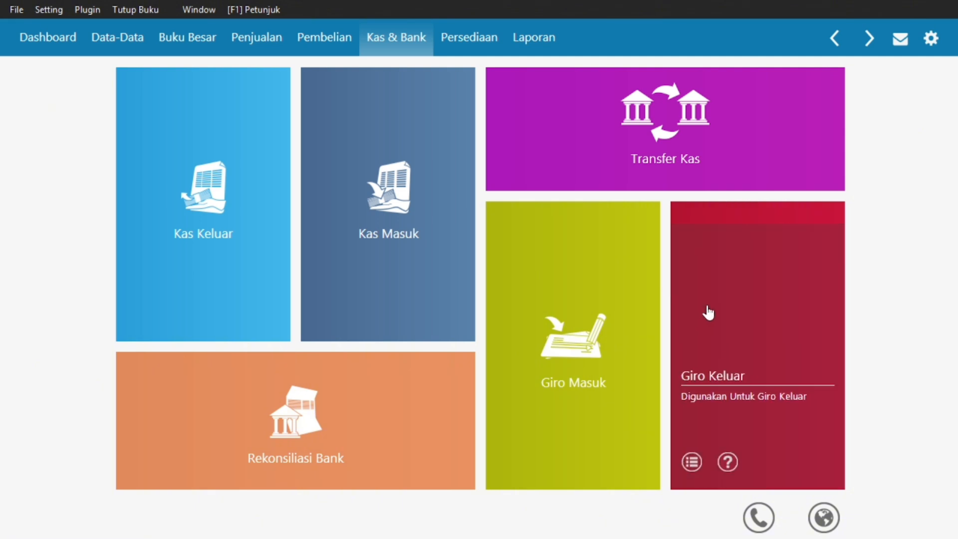
click(714, 298)
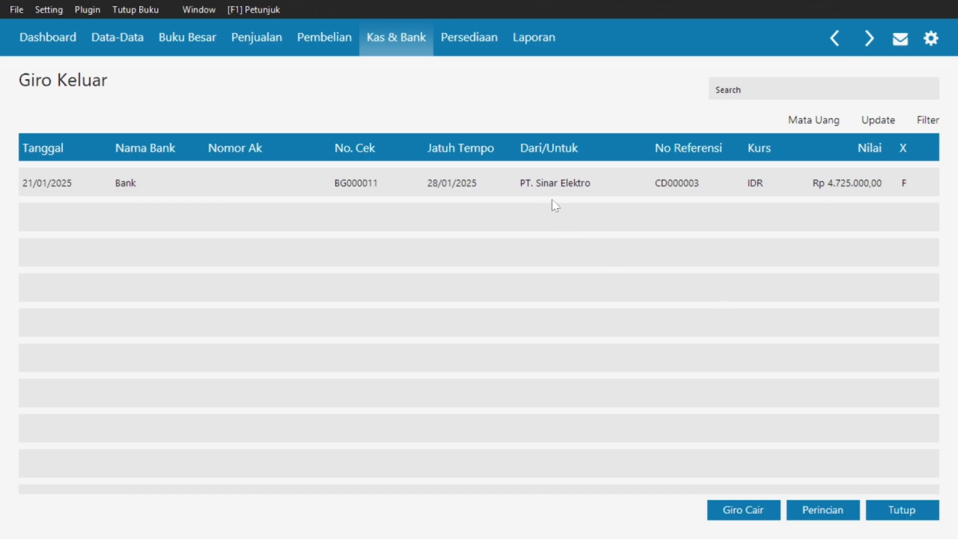
click(538, 184)
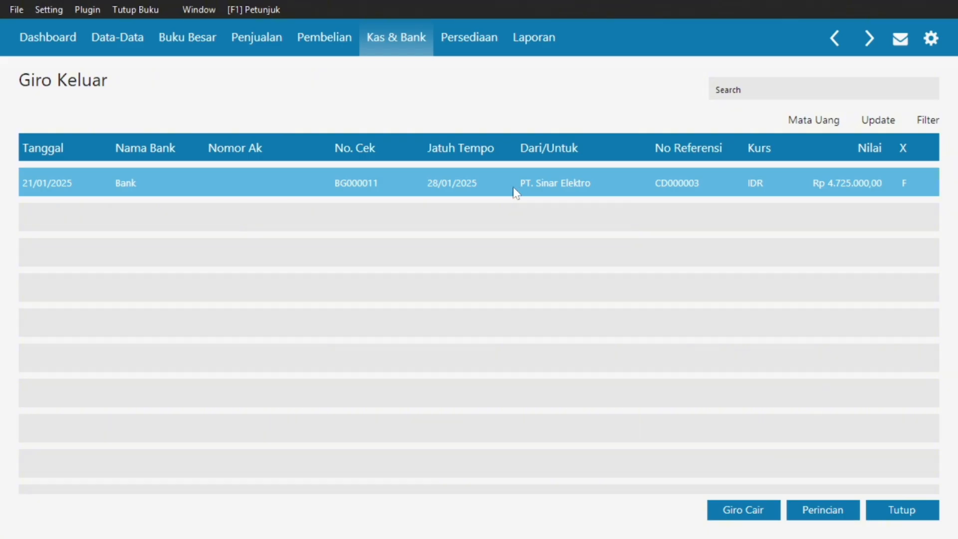
right_click(516, 188)
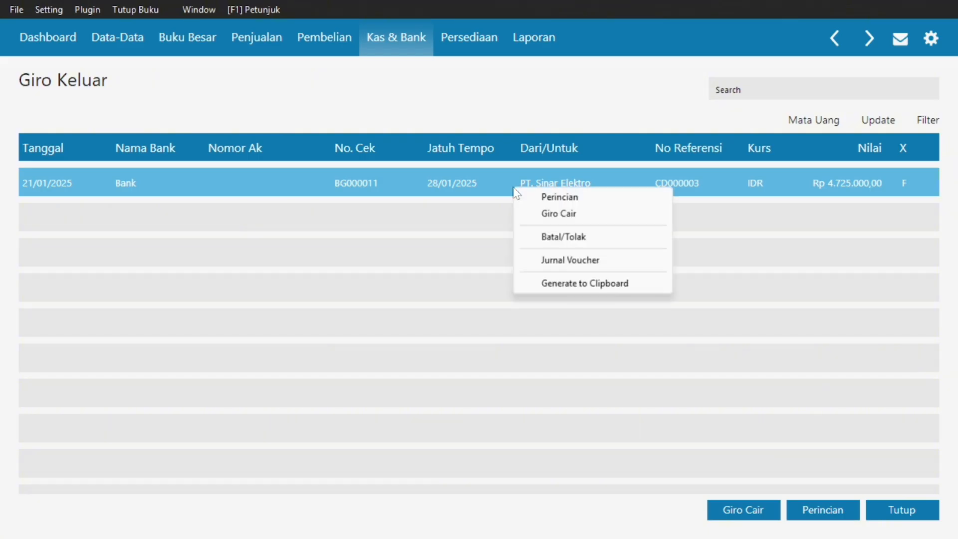
click(546, 215)
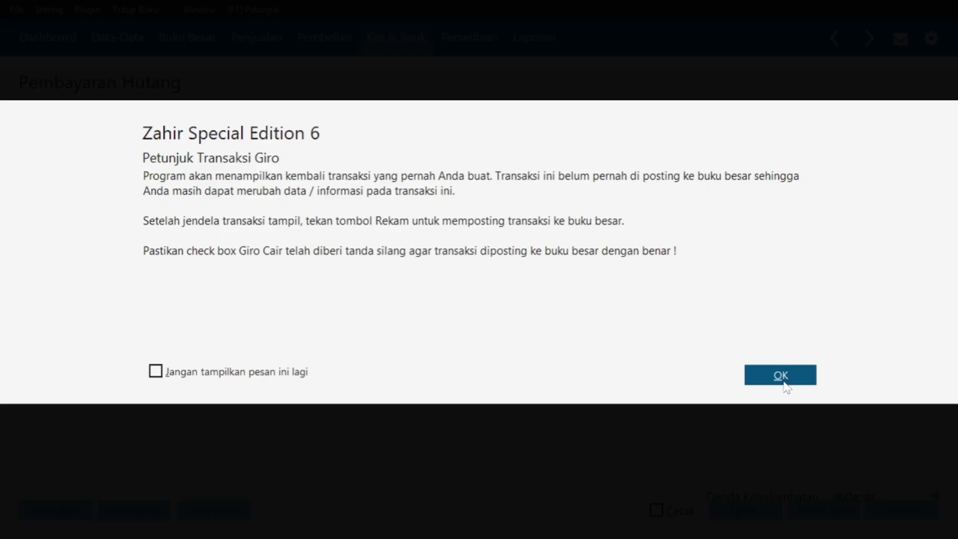
click(781, 375)
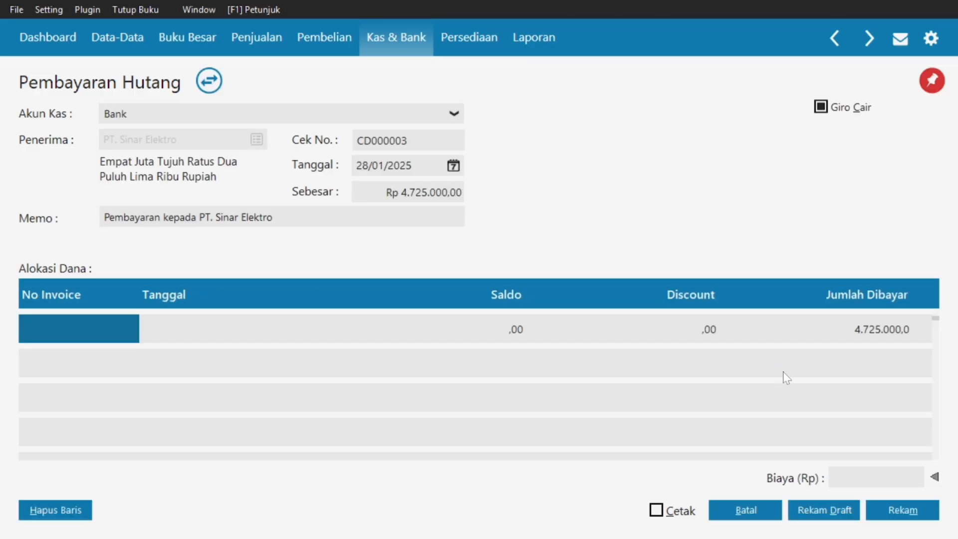
Post the cashed giro, close the giro list, and return to the reference PDF.
click(886, 513)
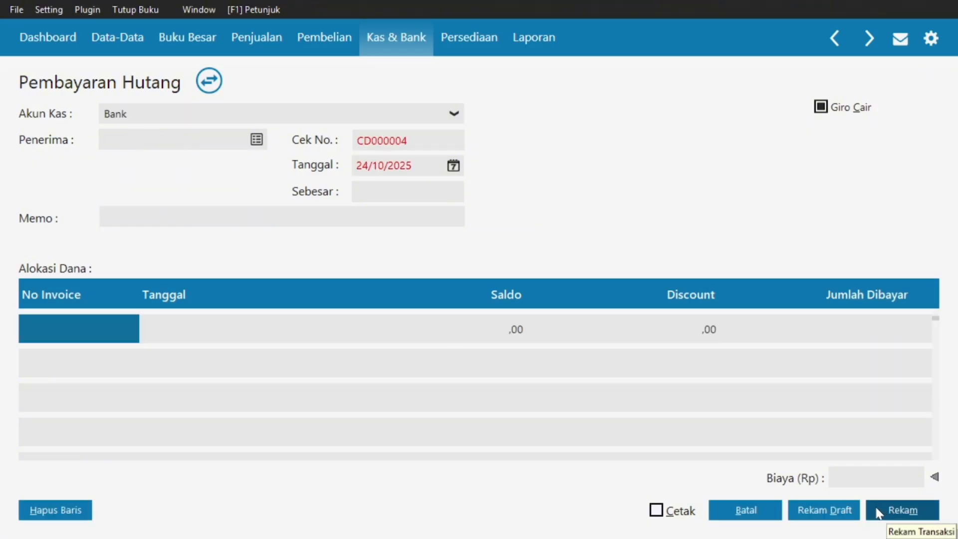
click(744, 509)
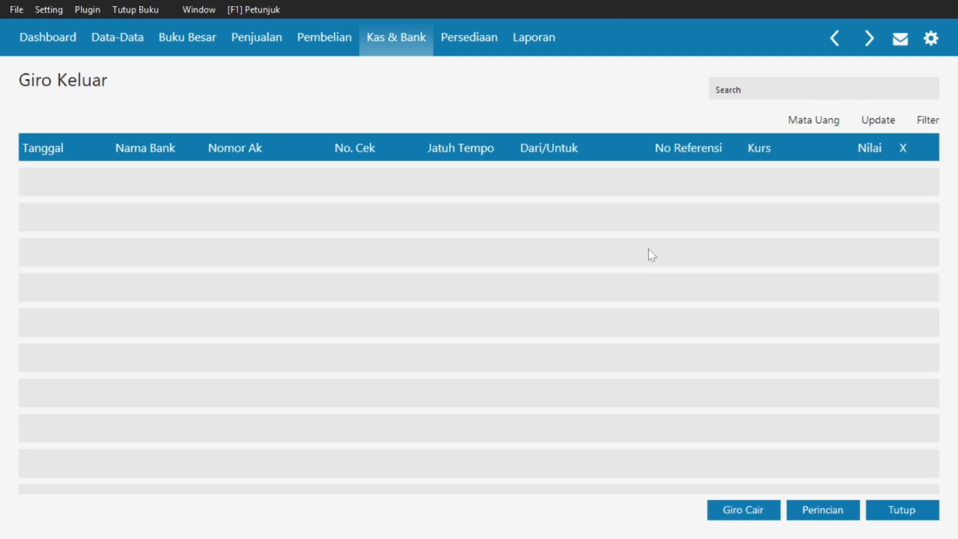
click(881, 517)
key(super)
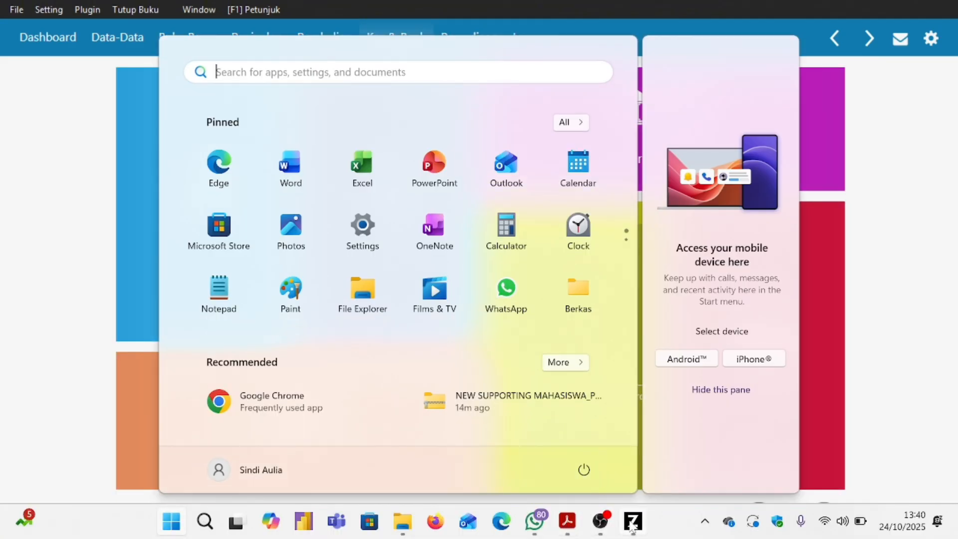
click(568, 521)
Read section 12 about one damaged TV 20" found on 29 Januari 2014.
scroll(440, 316, down, 1)
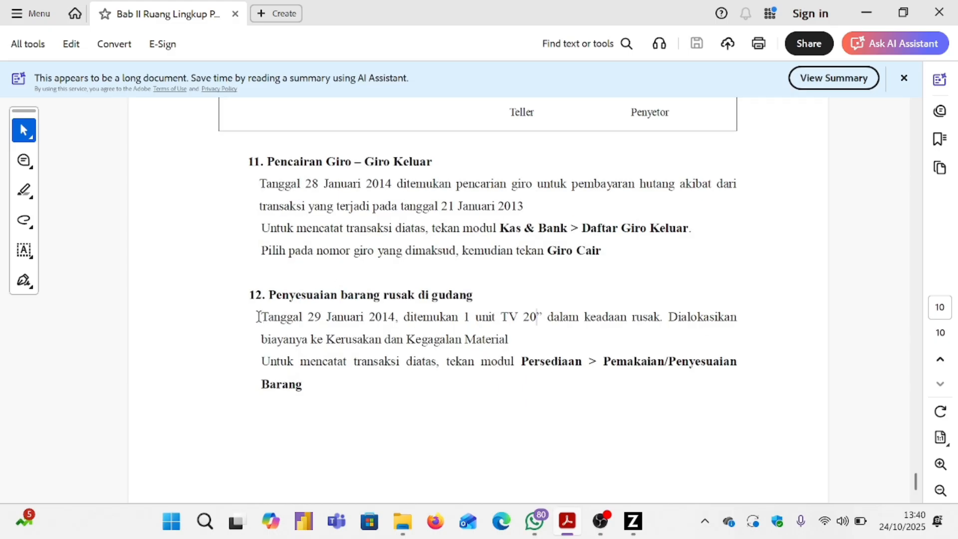
drag(256, 317, 395, 319)
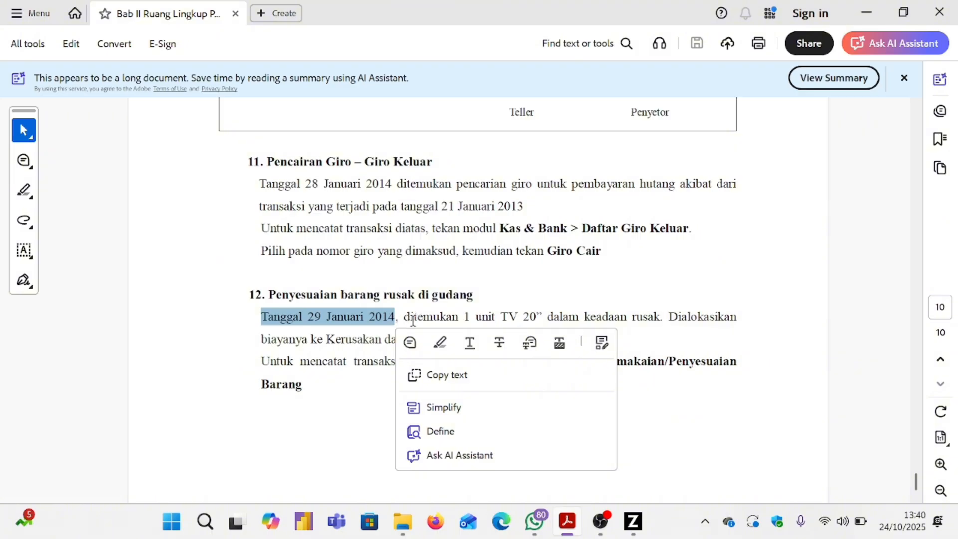
click(420, 318)
drag(403, 317, 363, 335)
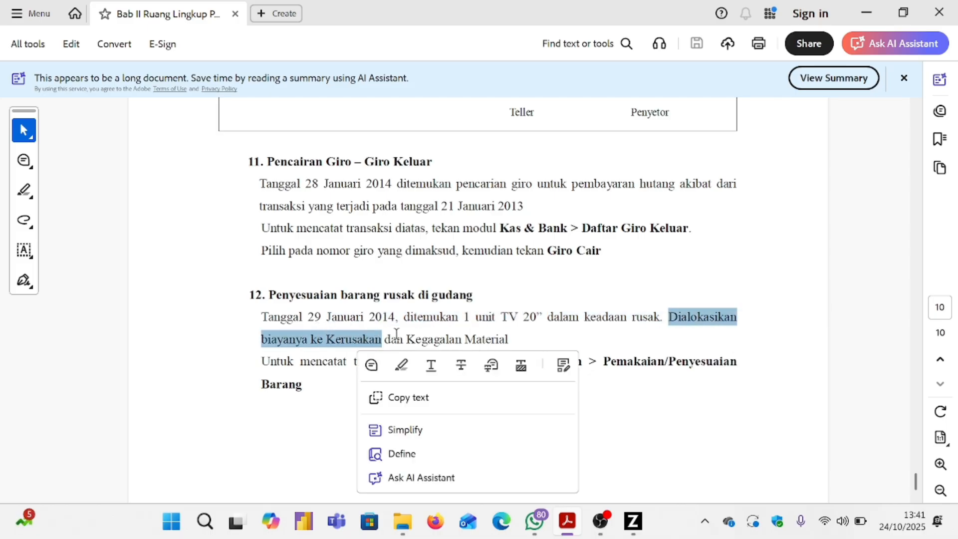
click(532, 282)
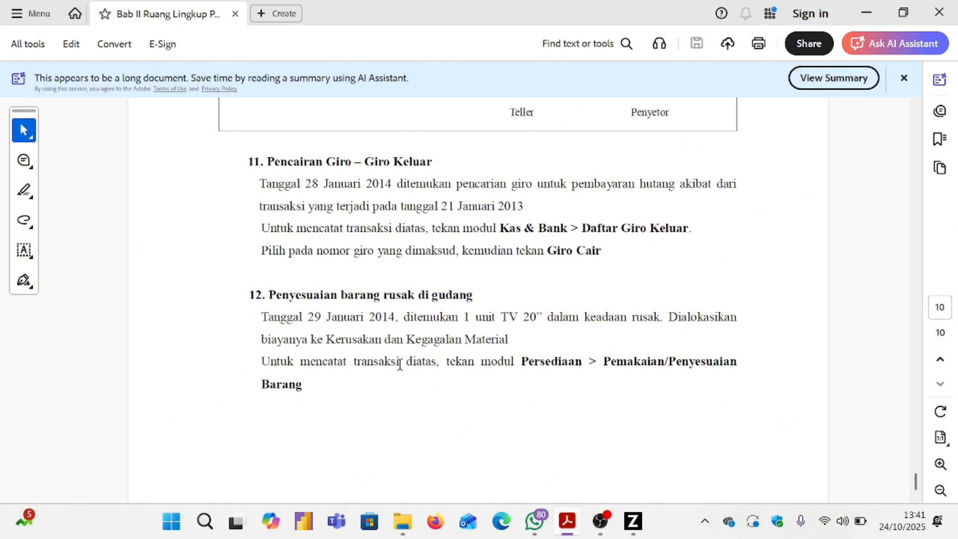
Start a new inventory adjustment under Persediaan > Pemakaian/Penyesuaian Barang.
click(632, 522)
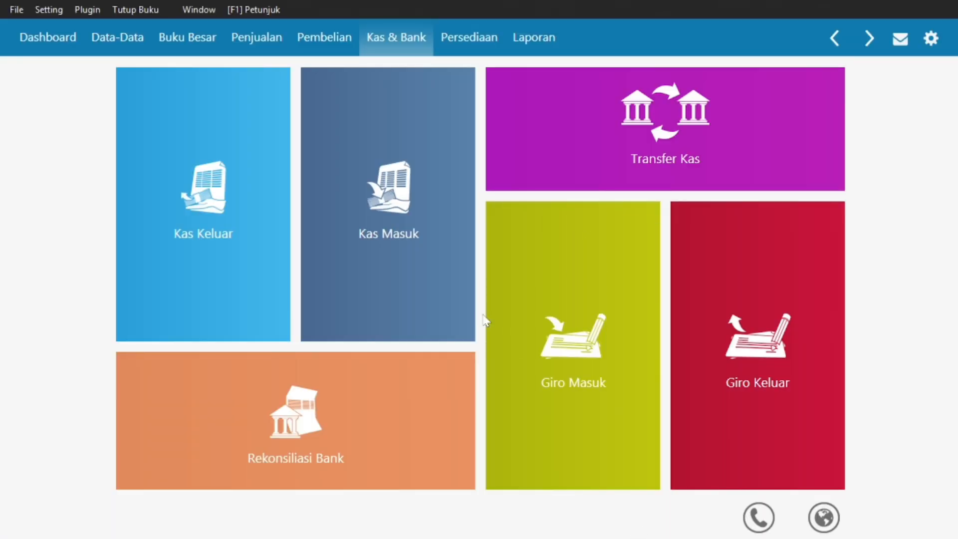
click(467, 47)
mouse_move(438, 90)
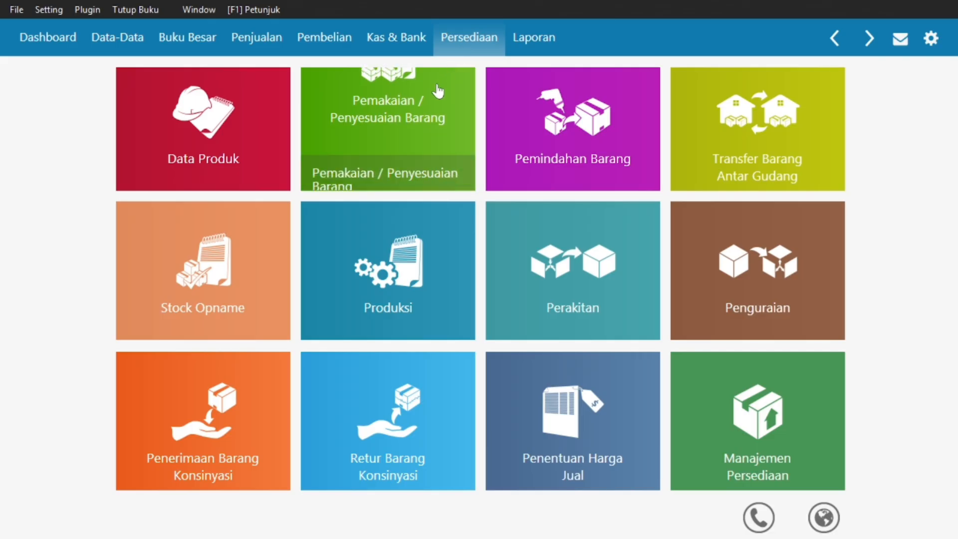
click(379, 98)
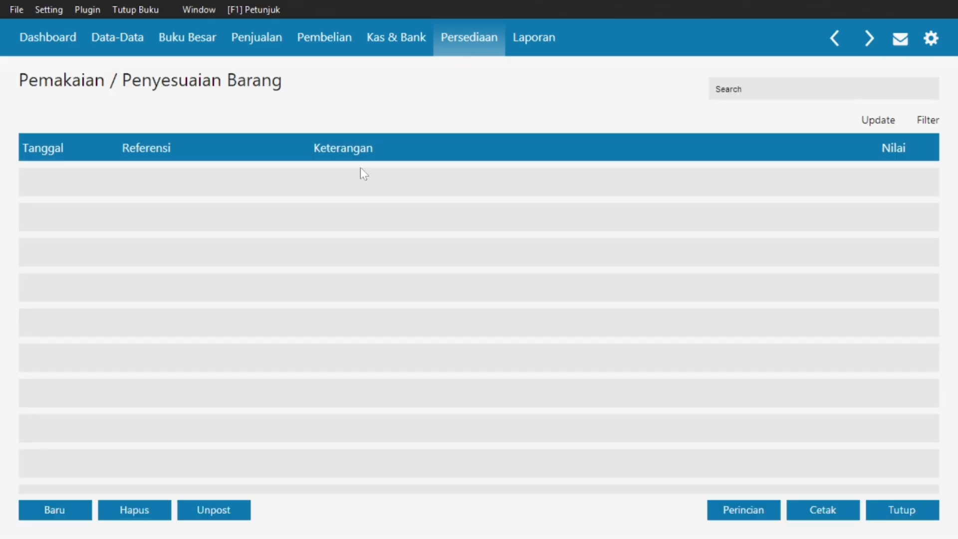
click(54, 504)
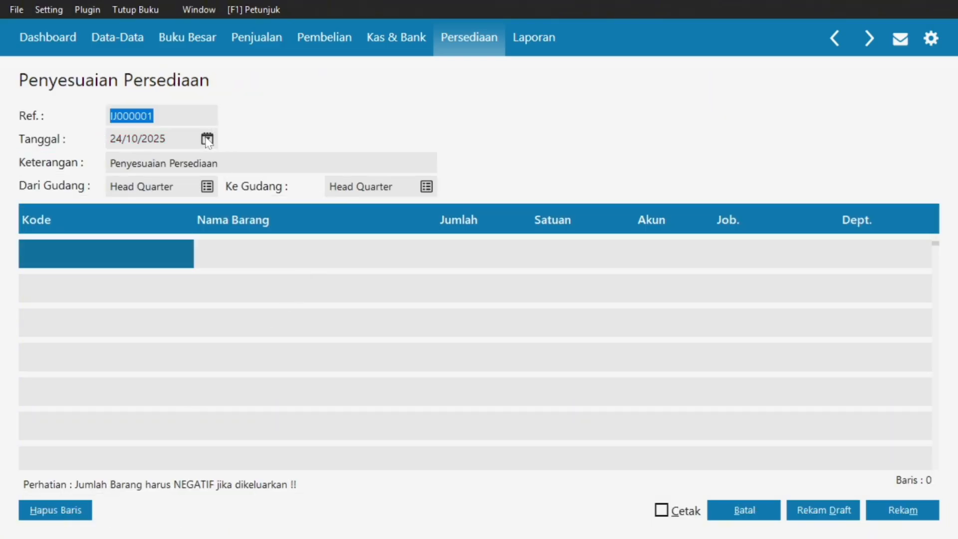
key(super)
mouse_move(561, 522)
click(580, 424)
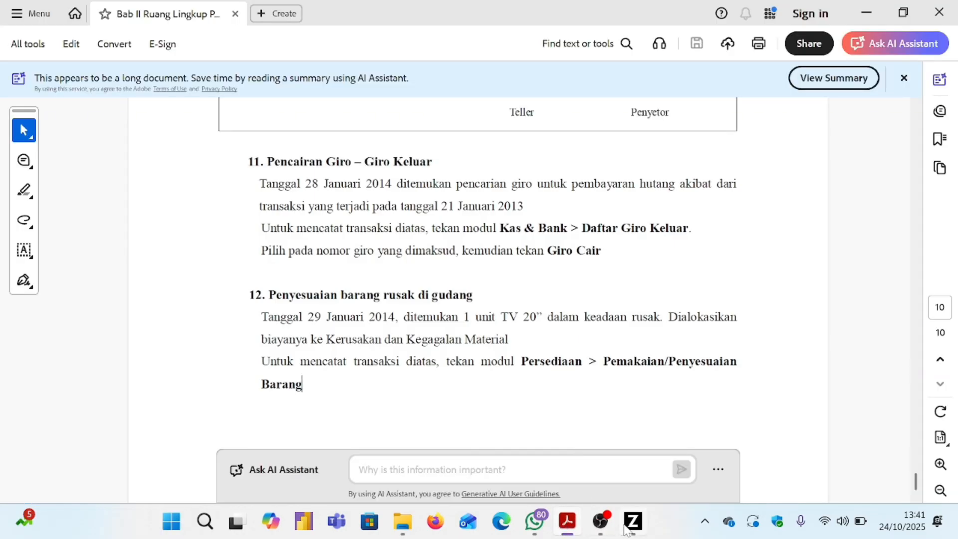
mouse_move(630, 523)
click(568, 485)
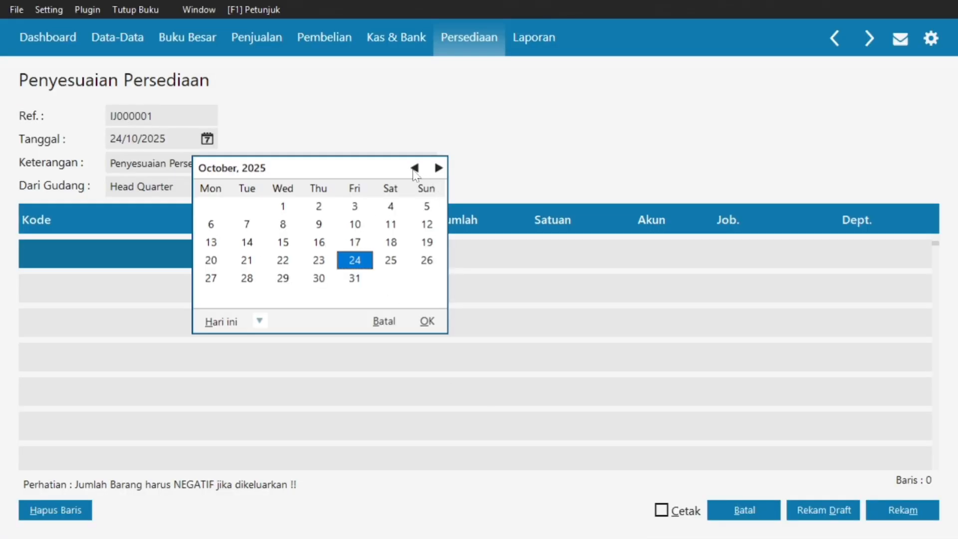
Set the adjustment date to 29/01/2025 and append '1 UNIT TV 20' to the description.
click(415, 168)
click(414, 168)
click(414, 169)
click(414, 168)
click(415, 169)
click(414, 168)
click(414, 168)
click(415, 168)
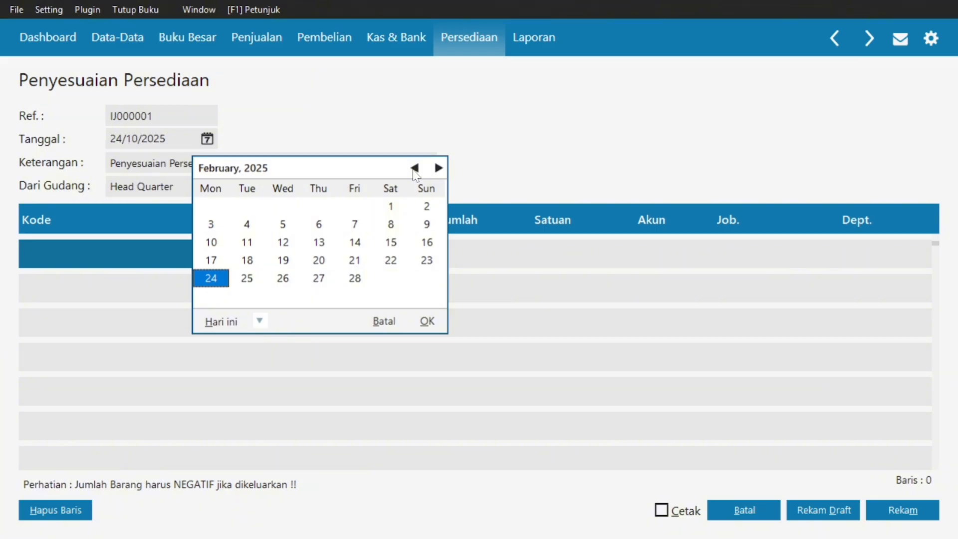
click(414, 168)
click(285, 281)
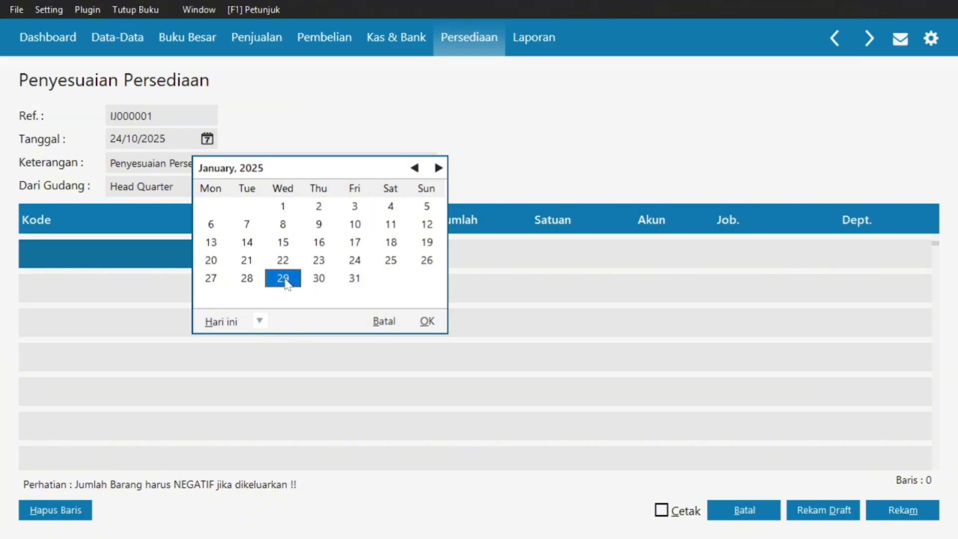
click(428, 321)
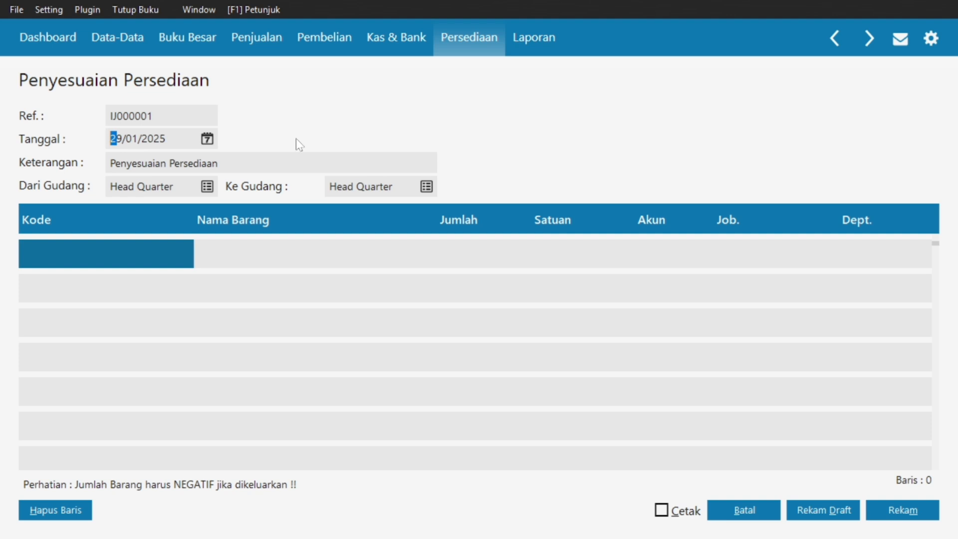
click(228, 159)
click(229, 160)
text(1 UNIT TV 20)
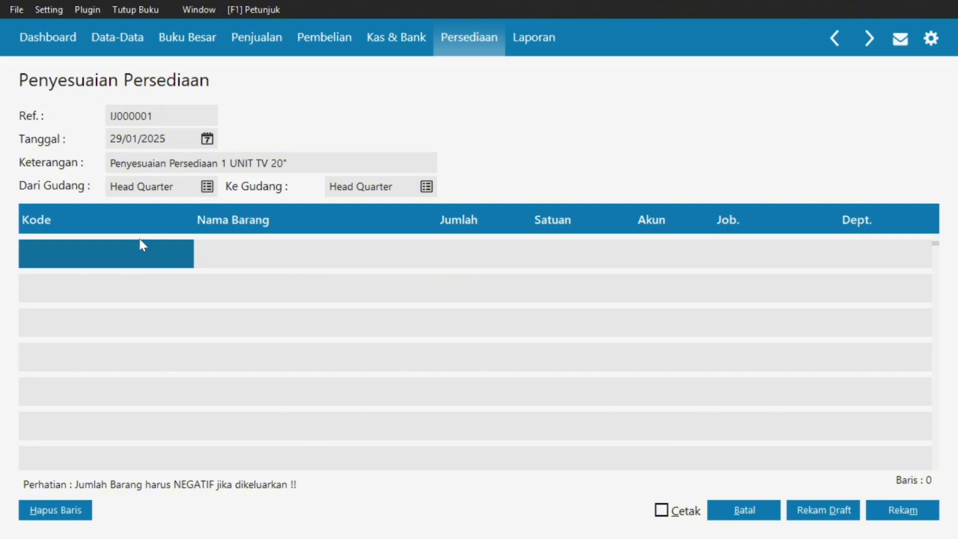
Put item B04 (TV 20") on the first adjustment line with quantity -1.
click(104, 251)
key(Return)
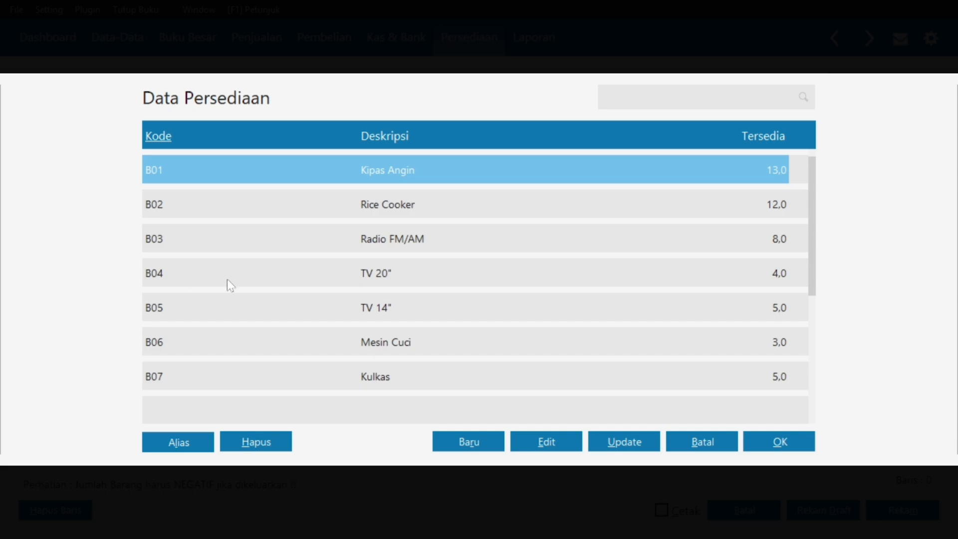
click(272, 277)
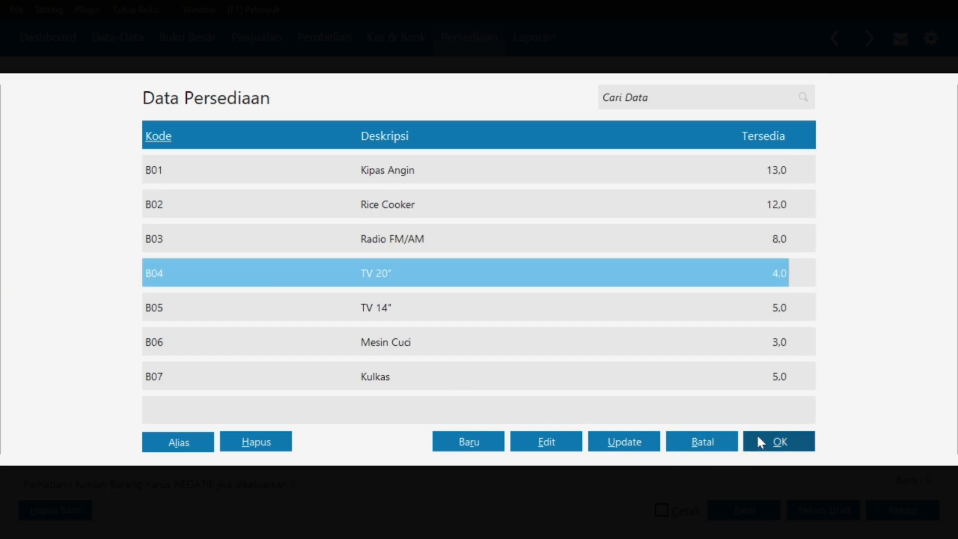
click(763, 451)
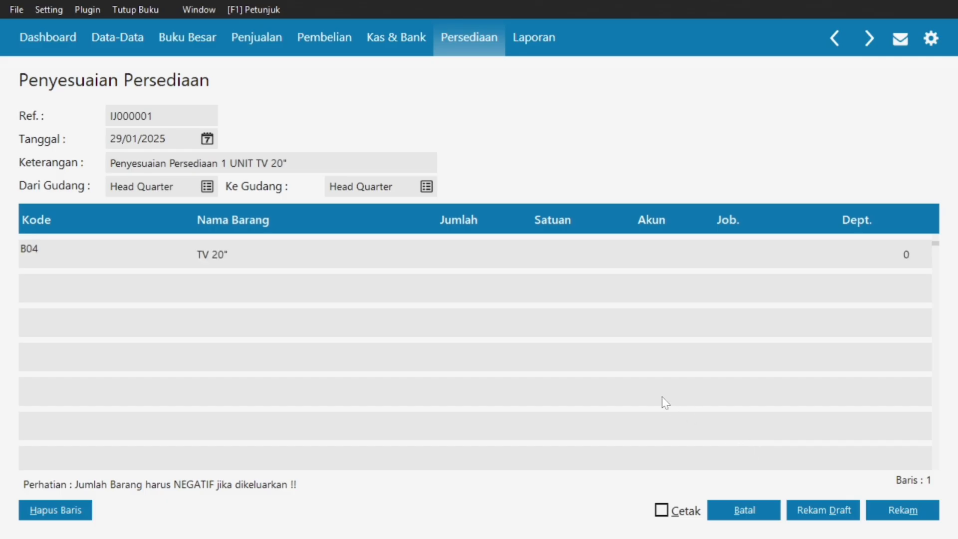
click(467, 255)
text(-1)
key(Return)
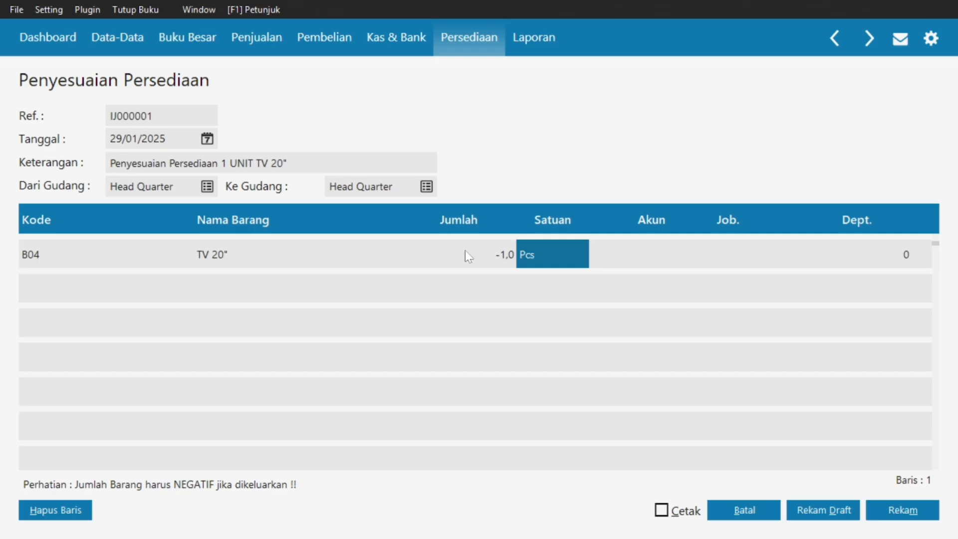
Assign account 510000040 Penyesuaian Persediaan to the line, save the adjustment, and cancel the blank form.
click(648, 258)
double_click(647, 258)
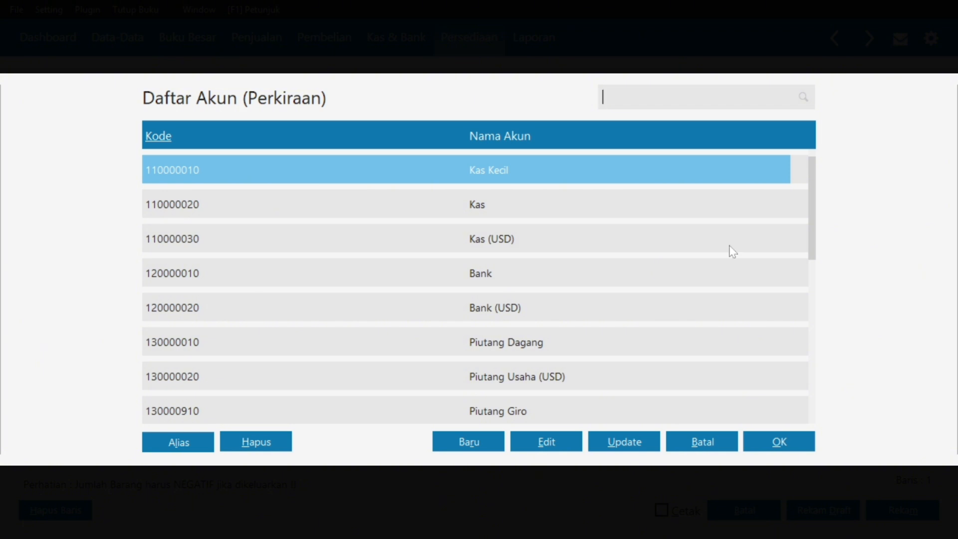
text(PENYESUAIN)
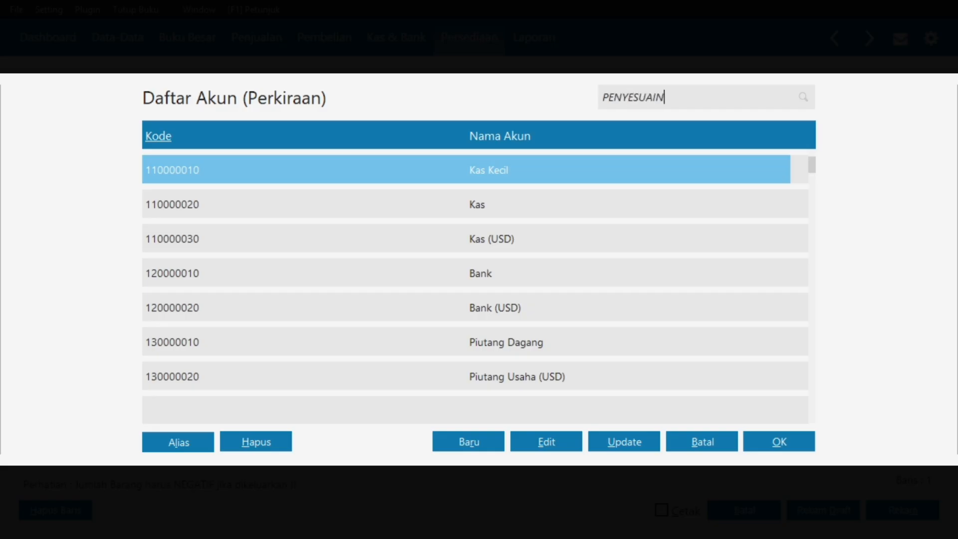
scroll(613, 250, down, 4)
scroll(612, 250, up, 3)
scroll(612, 250, down, 8)
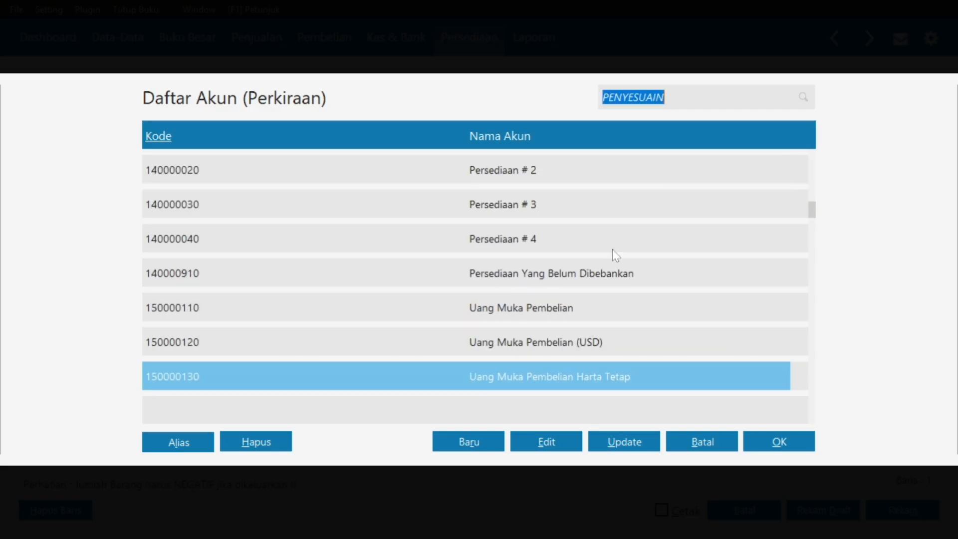
scroll(612, 249, down, 18)
scroll(613, 249, up, 4)
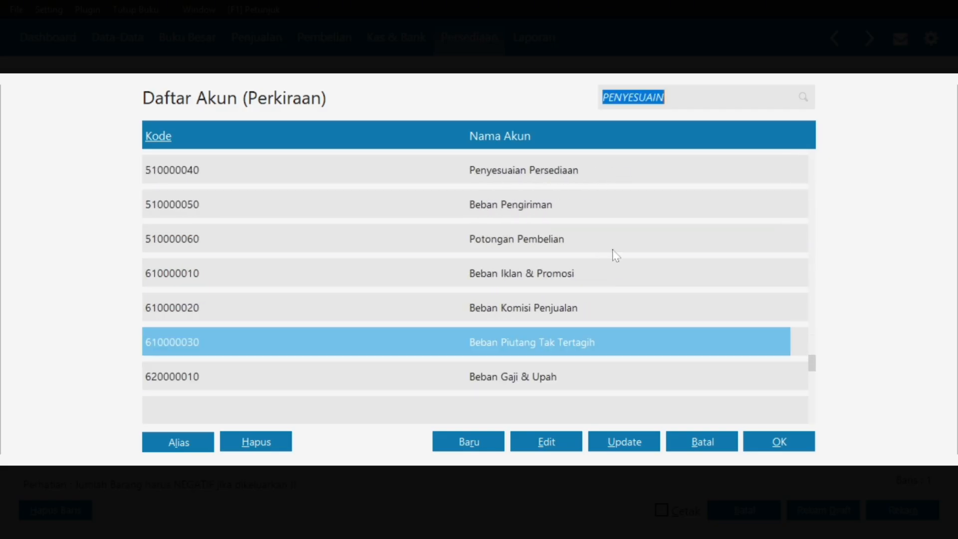
scroll(612, 249, down, 2)
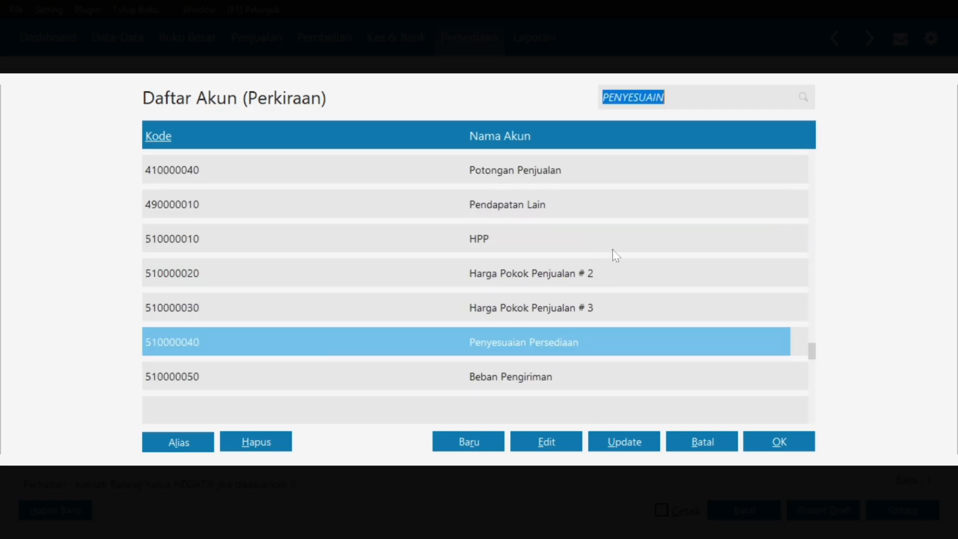
click(773, 451)
key(Tab)
key(Tab)
key(Tab)
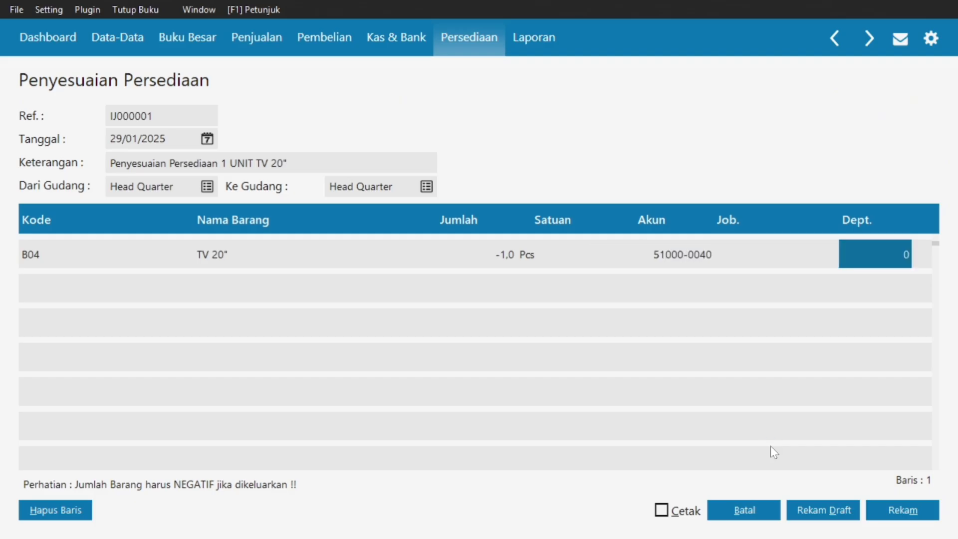
click(886, 512)
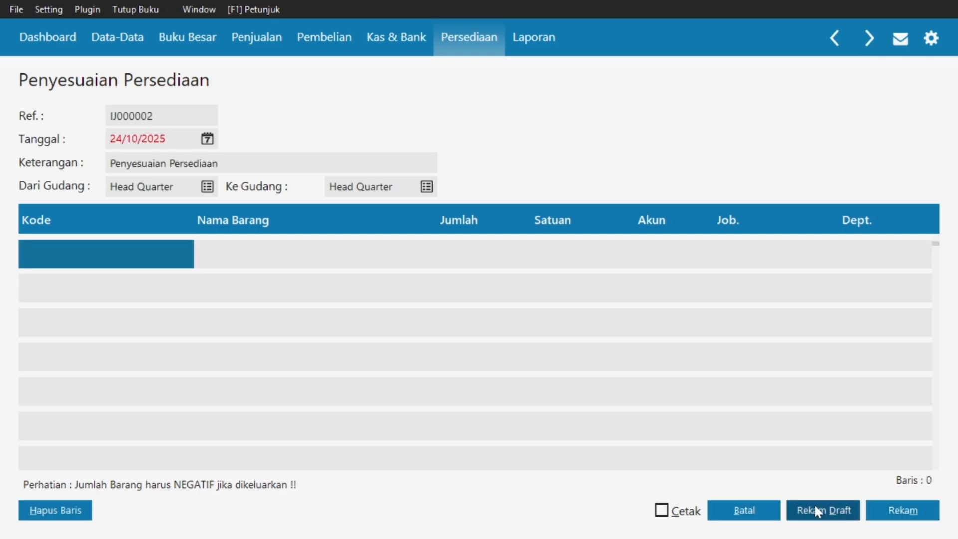
click(742, 507)
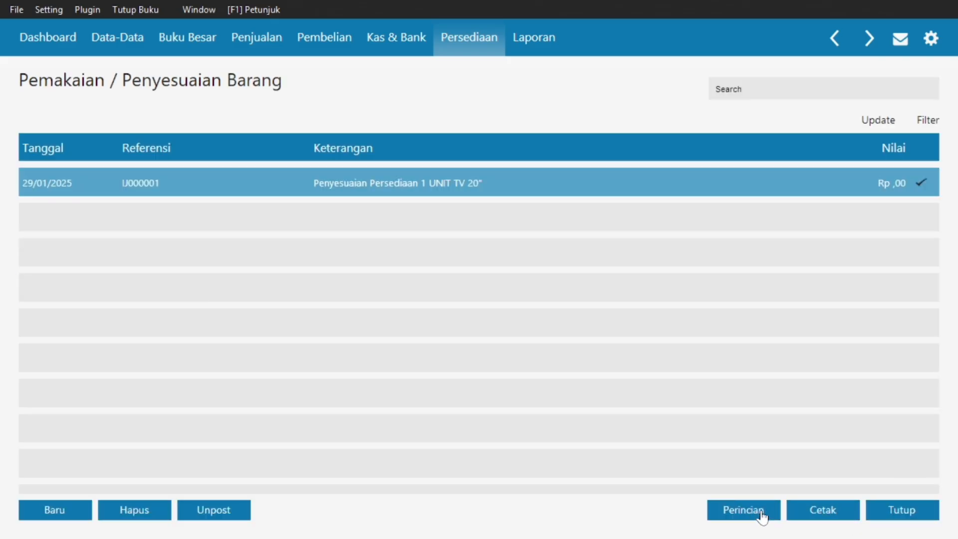
Preview the Arus Kas - Rincian report for 01/01/2025–31/01/2025, ending at Rp 26.525.675,00, then close it.
click(920, 510)
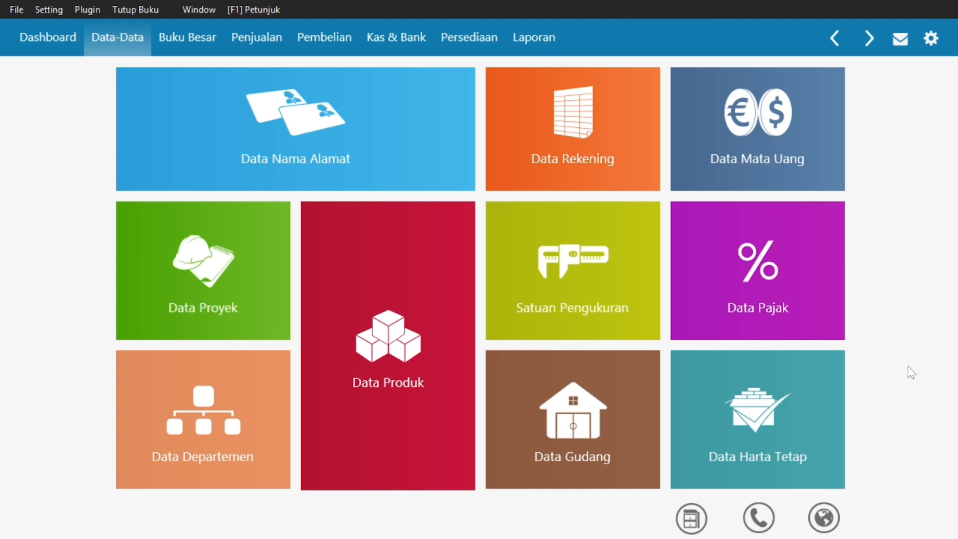
click(545, 43)
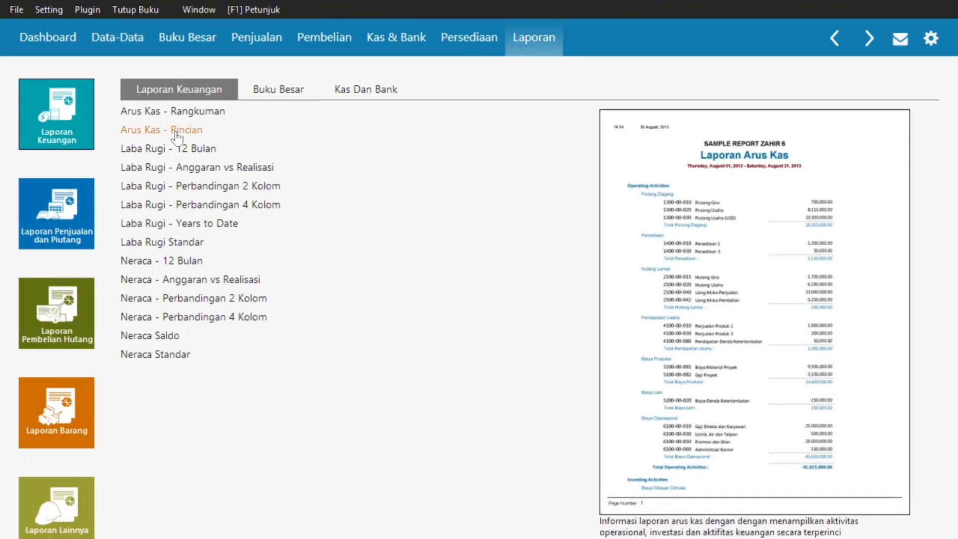
click(177, 132)
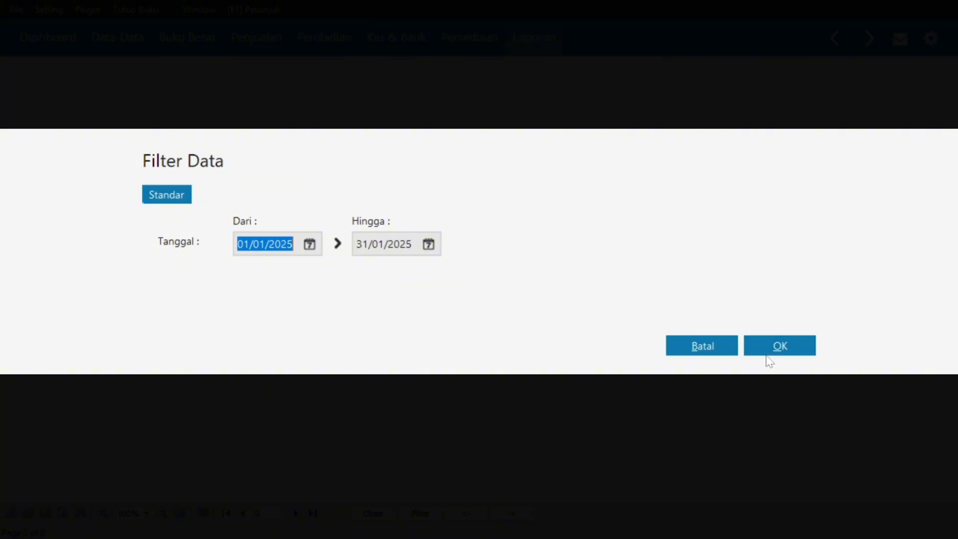
click(762, 346)
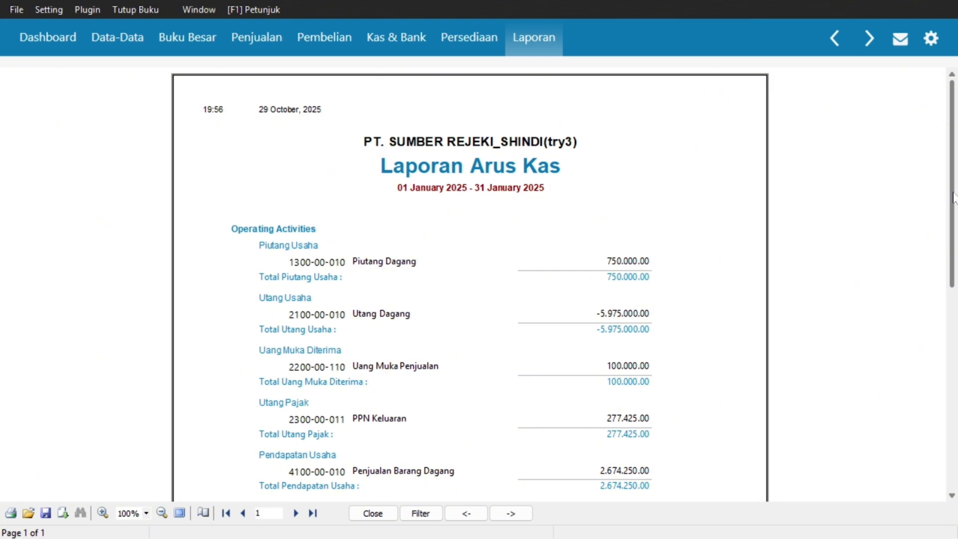
drag(953, 197, 955, 389)
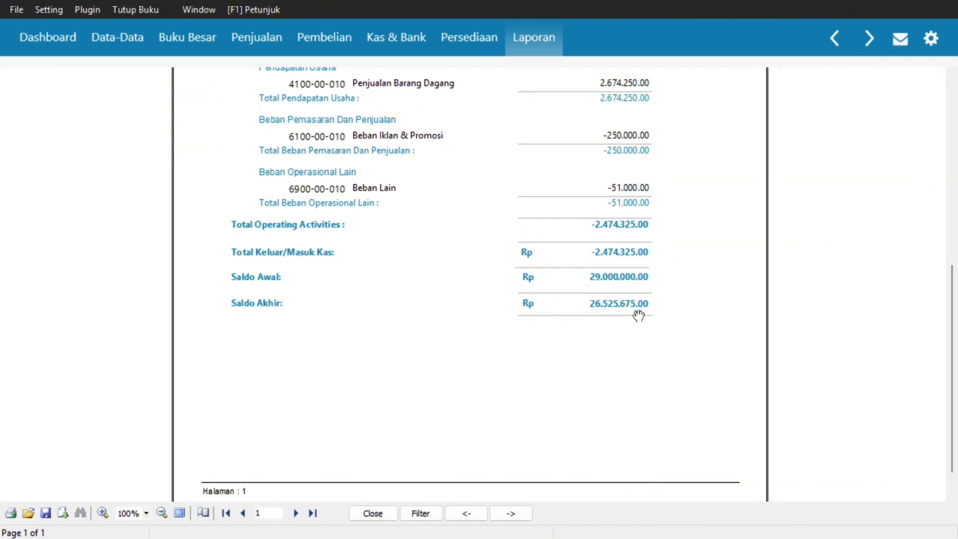
click(368, 514)
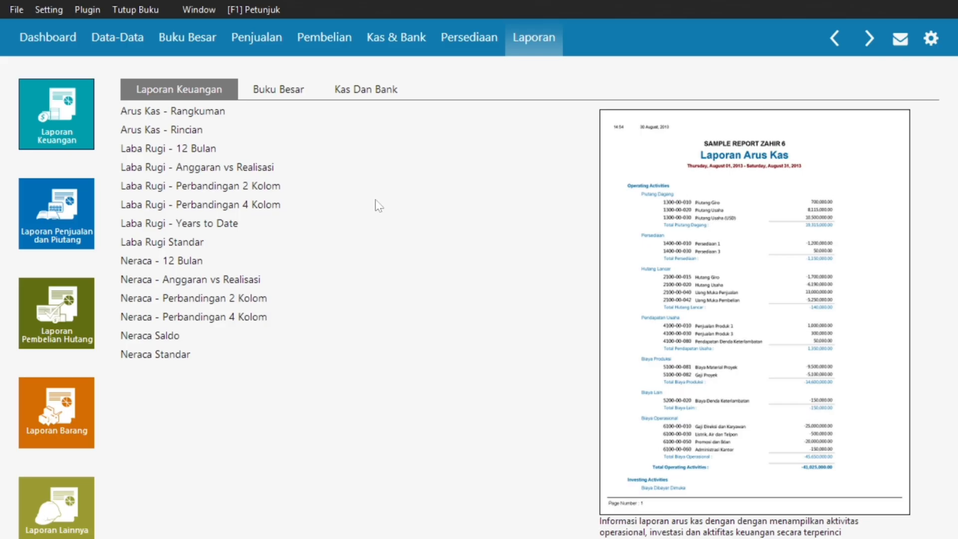
click(156, 245)
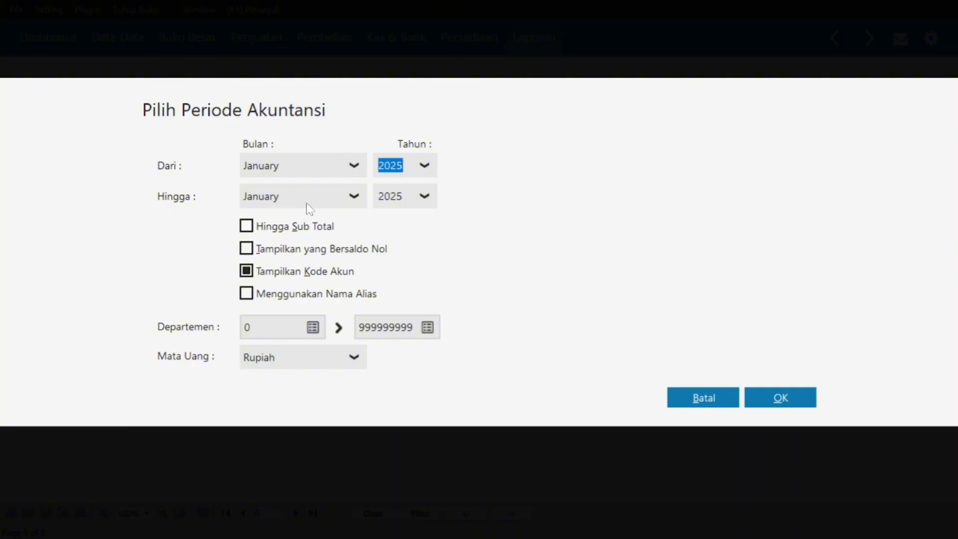
click(770, 398)
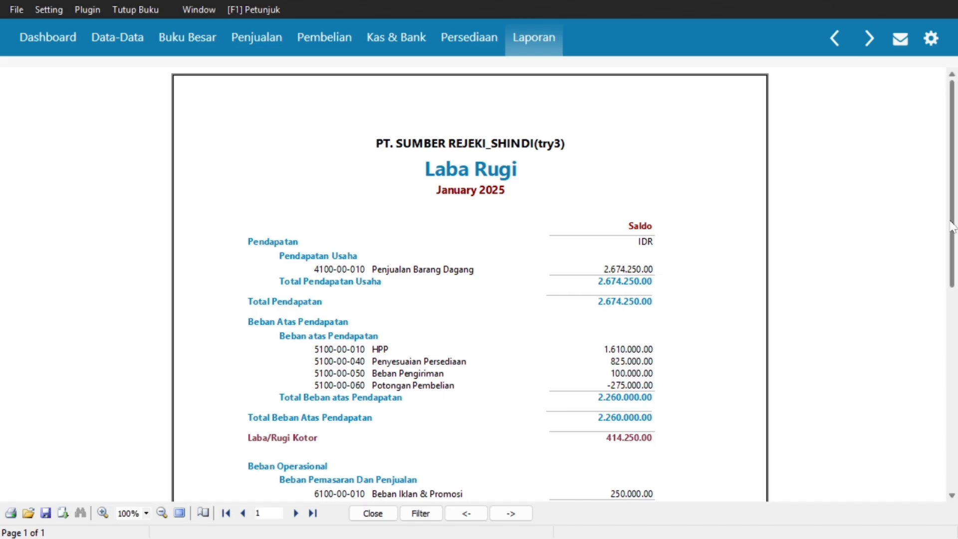
drag(951, 225, 947, 413)
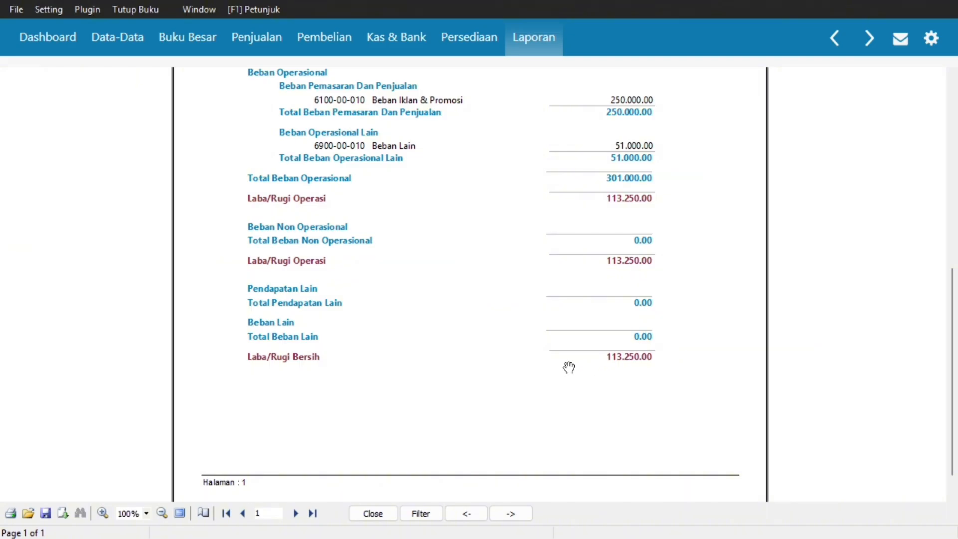
click(372, 513)
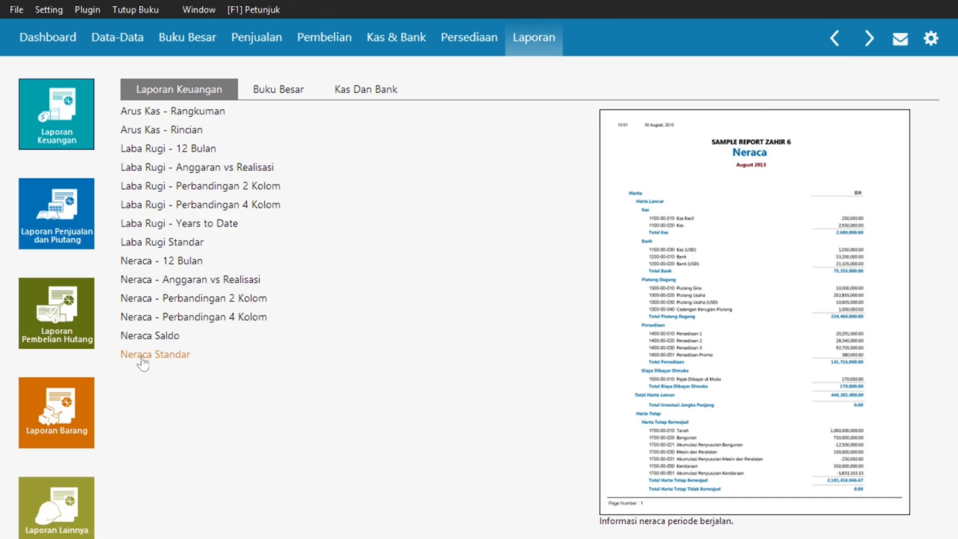
click(141, 358)
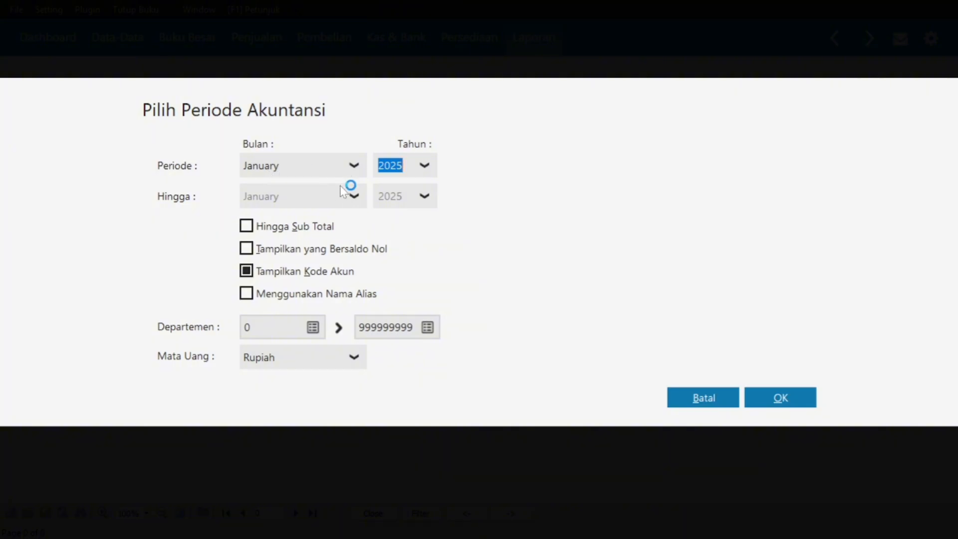
click(794, 402)
click(755, 400)
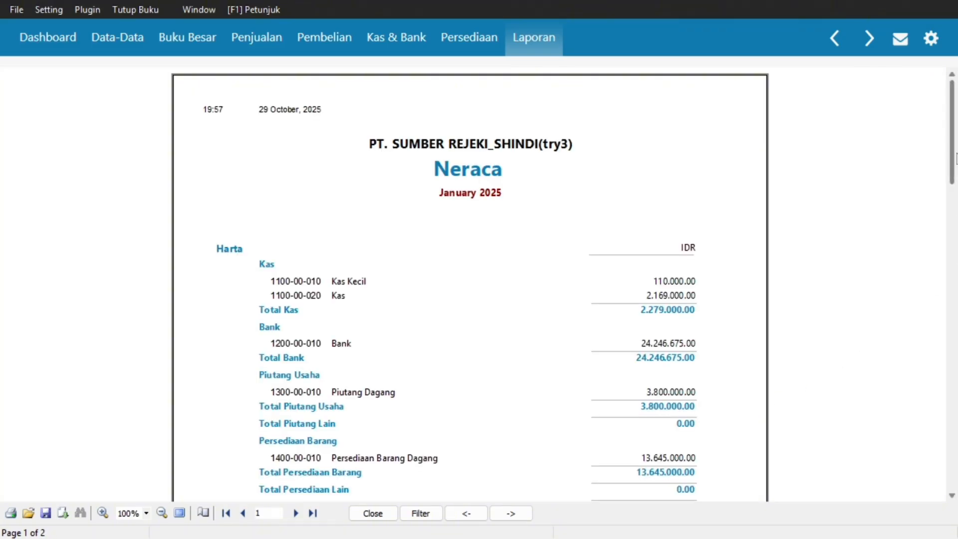
drag(952, 164, 897, 284)
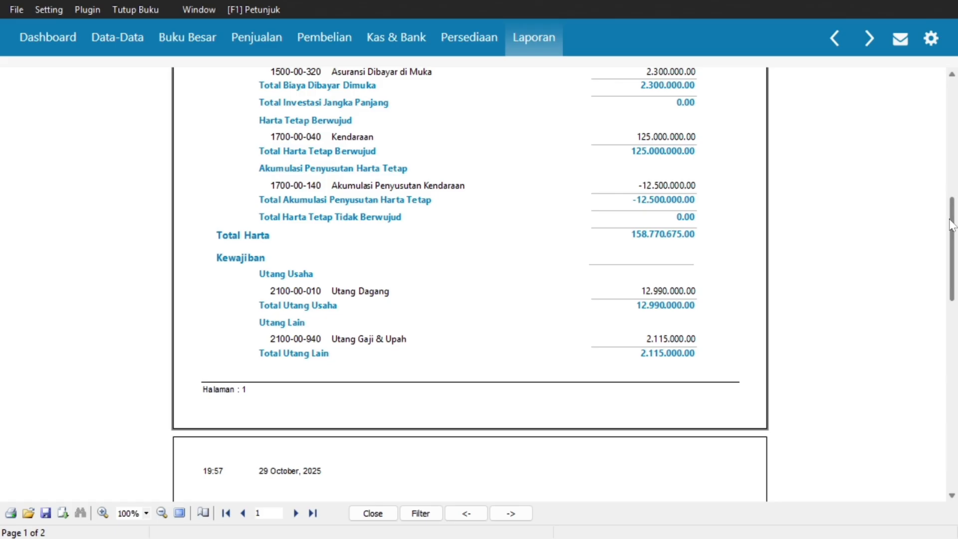
drag(953, 225, 953, 326)
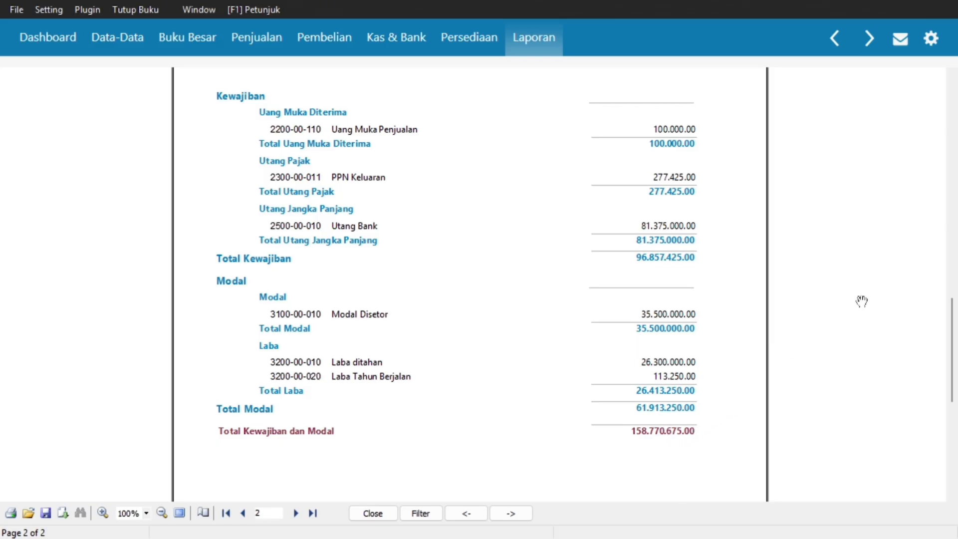
drag(952, 364, 921, 393)
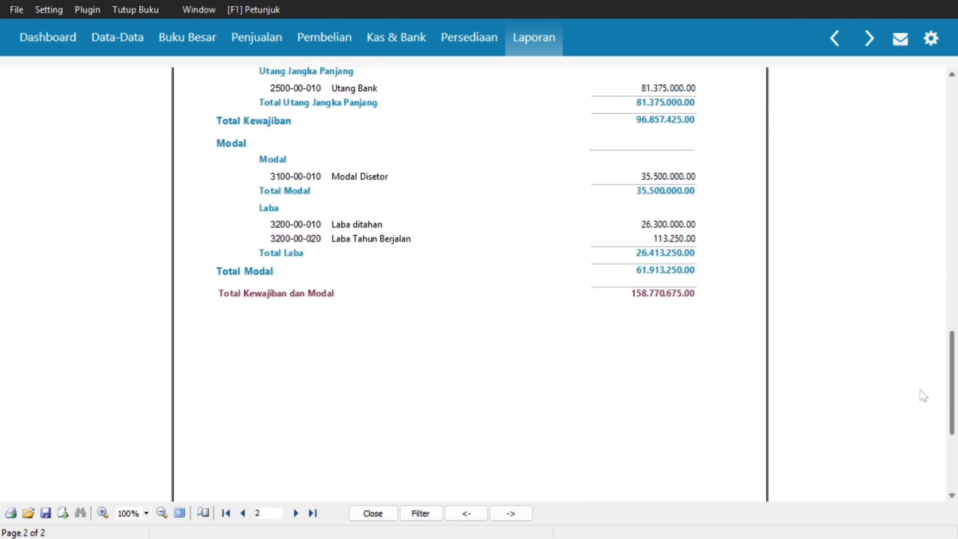
click(390, 514)
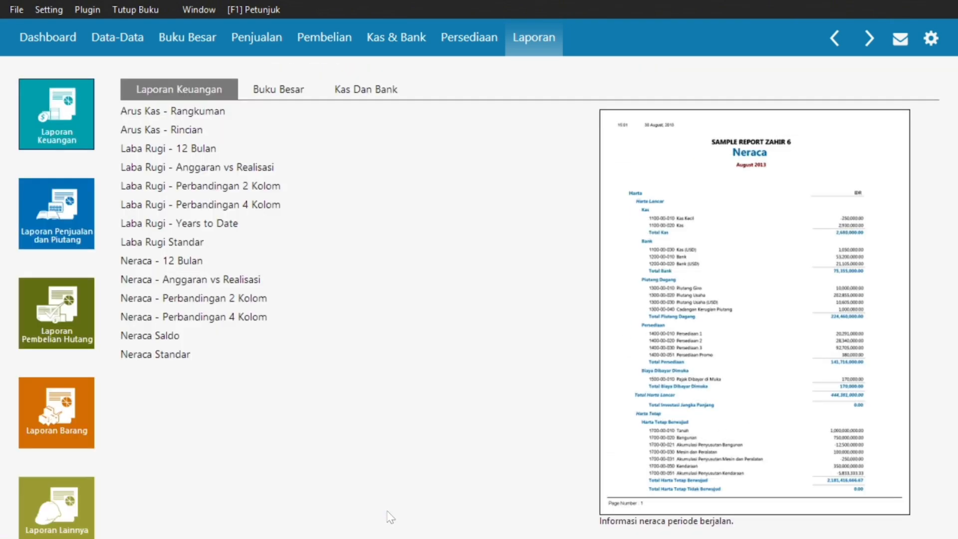